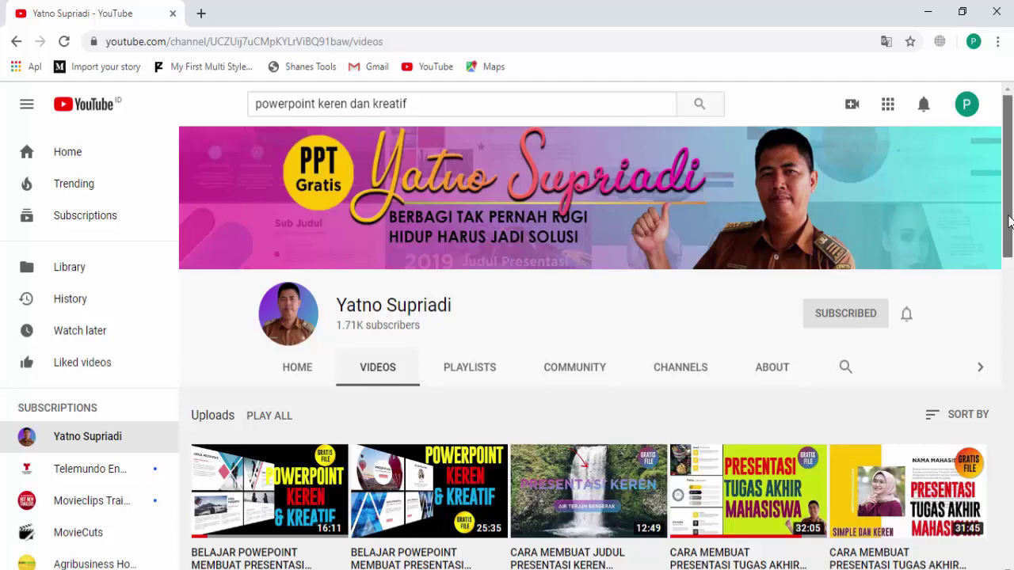
- Scroll through the example TIMELINE AGENDA deck to survey its slides
{"action": "mouse_move", "coordinate": [1009, 222]}
{"action": "left_mouse_down"}
{"action": "mouse_move", "coordinate": [1010, 249]}
{"action": "mouse_move", "coordinate": [1011, 215]}
{"action": "left_mouse_up"}
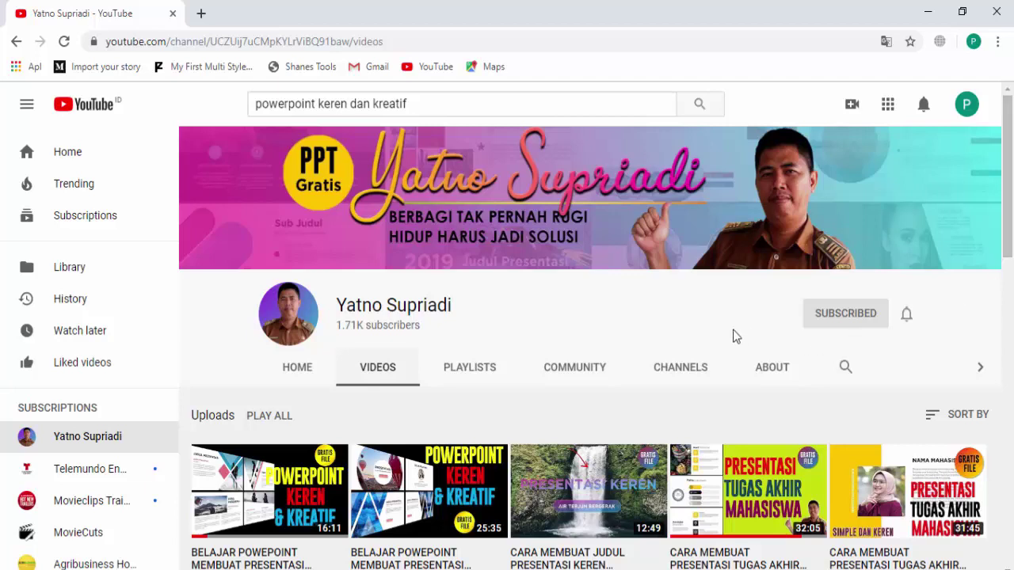
{"action": "scroll", "coordinate": [604, 336], "scroll_direction": "down", "scroll_amount": 1}
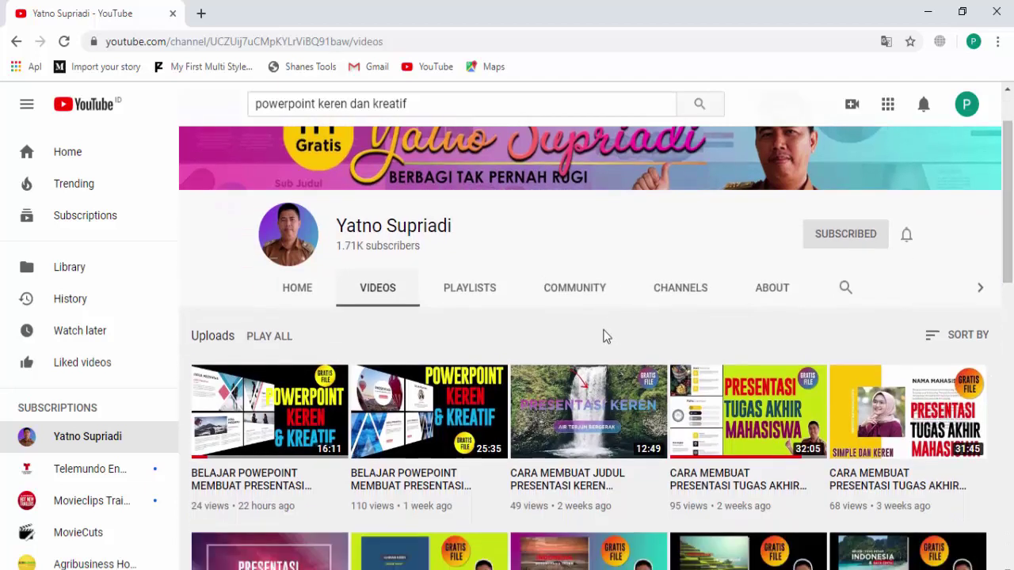
{"action": "scroll", "coordinate": [602, 335], "scroll_direction": "down", "scroll_amount": 1}
{"action": "scroll", "coordinate": [634, 452], "scroll_direction": "down", "scroll_amount": 1}
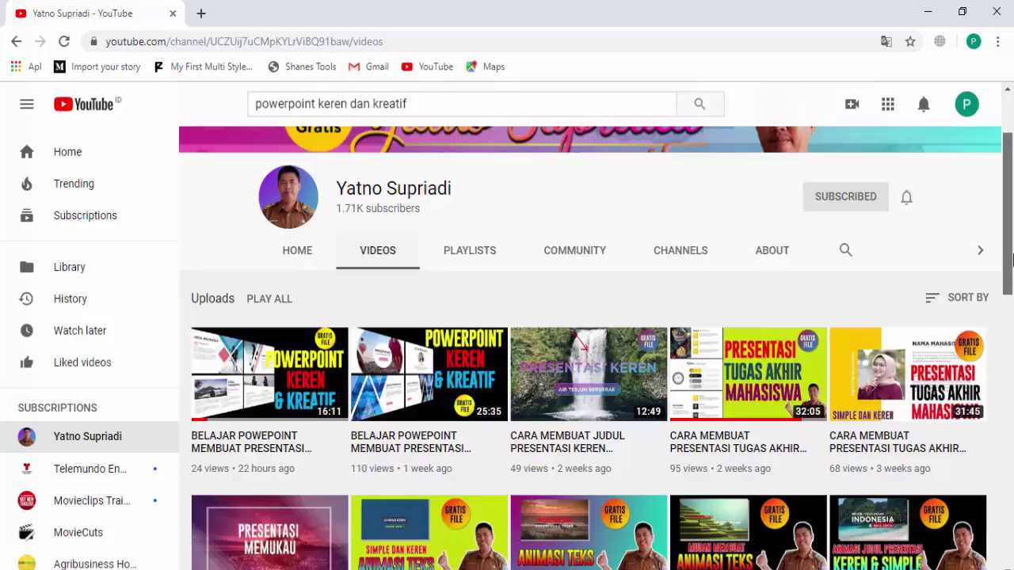
{"action": "left_click_drag", "start_coordinate": [1011, 309], "coordinate": [1012, 214]}
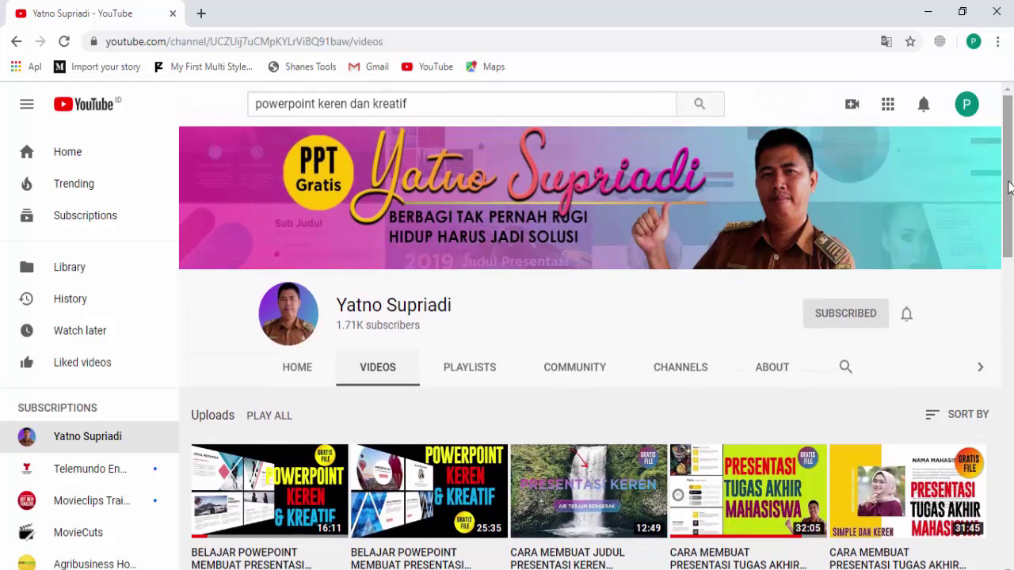
{"action": "mouse_move", "coordinate": [1009, 186]}
{"action": "left_mouse_down"}
{"action": "mouse_move", "coordinate": [1012, 291]}
{"action": "mouse_move", "coordinate": [1009, 182]}
{"action": "left_mouse_up"}
{"action": "left_click_drag", "start_coordinate": [1009, 171], "coordinate": [1012, 228]}
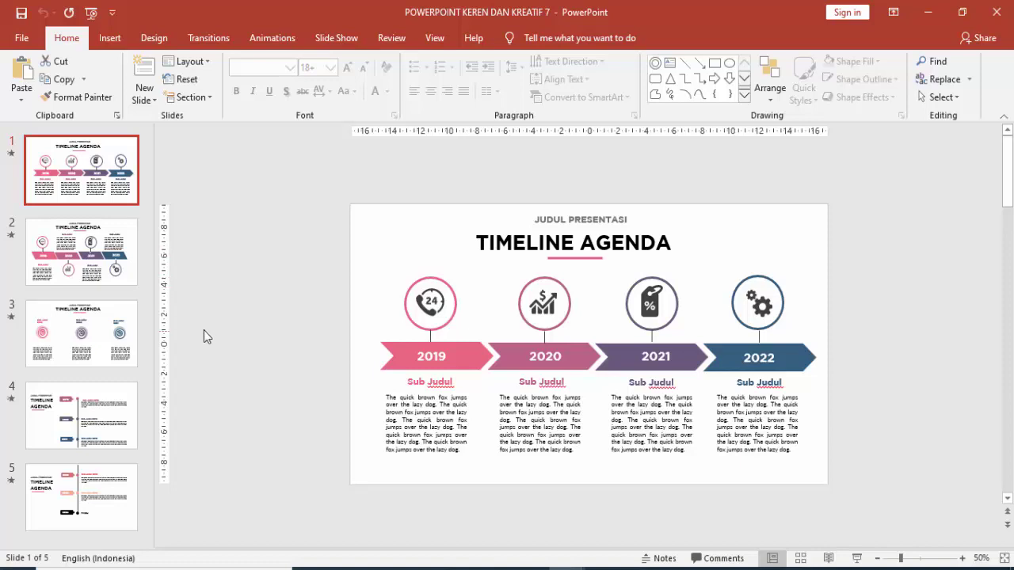
- View slides 2 to 5, return to slide 1, and finish on slide 2's alternating timeline
{"action": "left_click", "coordinate": [115, 273]}
{"action": "left_click", "coordinate": [127, 333]}
{"action": "left_click", "coordinate": [131, 420]}
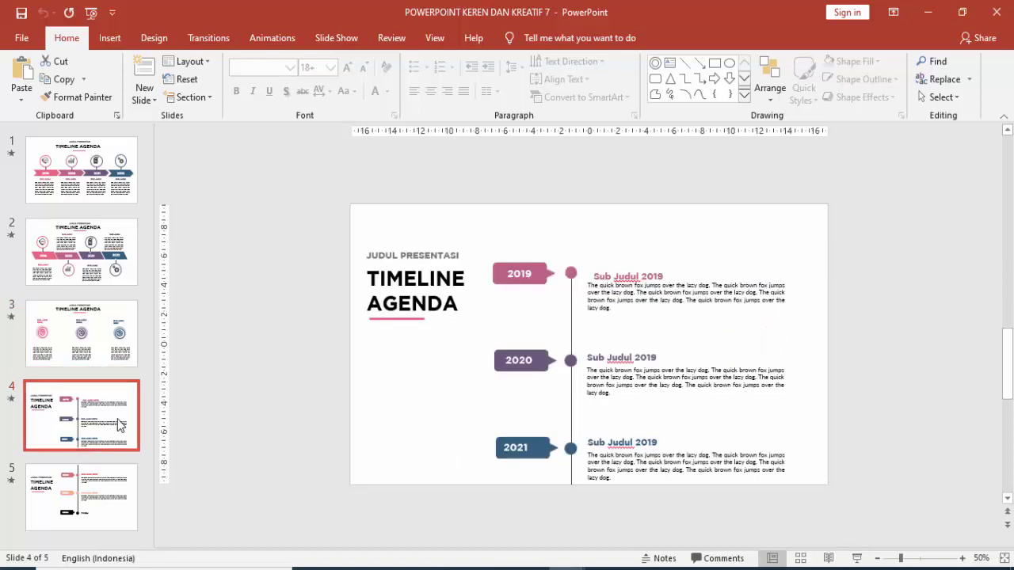
{"action": "left_click", "coordinate": [133, 485]}
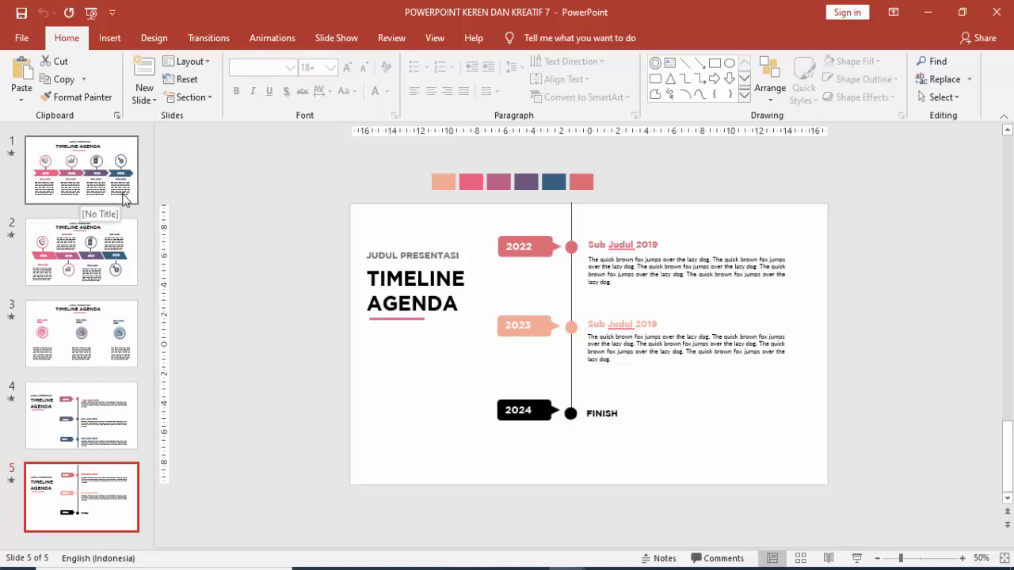
{"action": "left_click", "coordinate": [119, 197]}
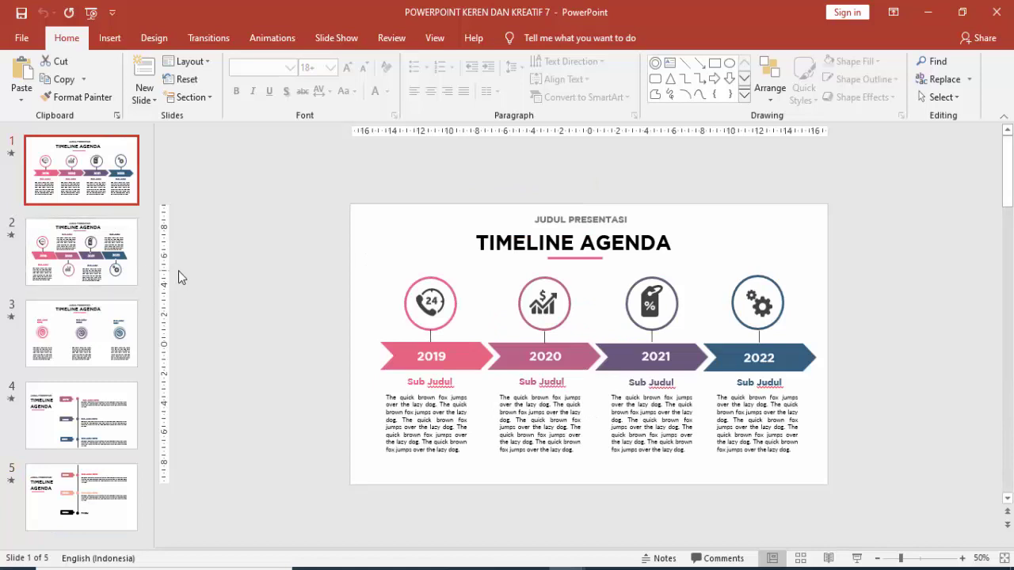
{"action": "left_click", "coordinate": [130, 261]}
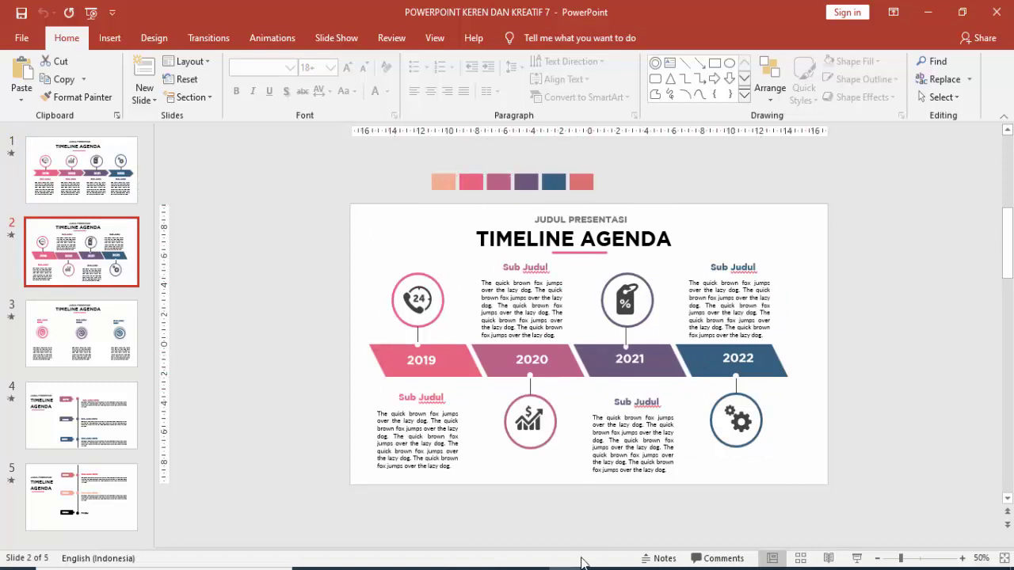
- Close the example deck window, leaving the blank Presentation1 open
{"action": "mouse_move", "coordinate": [581, 565]}
{"action": "left_click", "coordinate": [634, 530]}
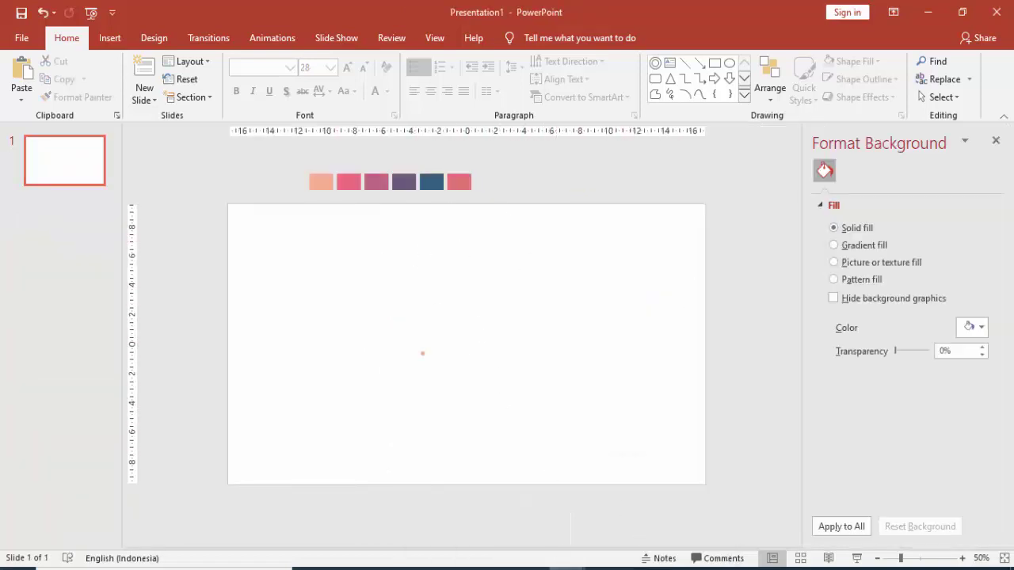
{"action": "left_click", "coordinate": [504, 537]}
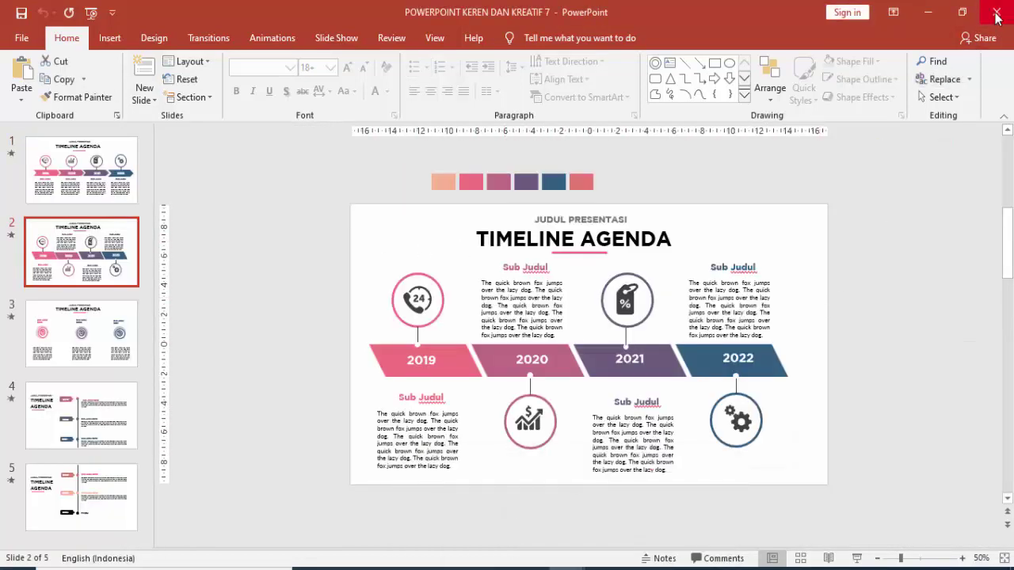
{"action": "left_click", "coordinate": [997, 14]}
- Select each of the six colour swatches in turn, ending on peach, then return to the slide
{"action": "left_click", "coordinate": [459, 184]}
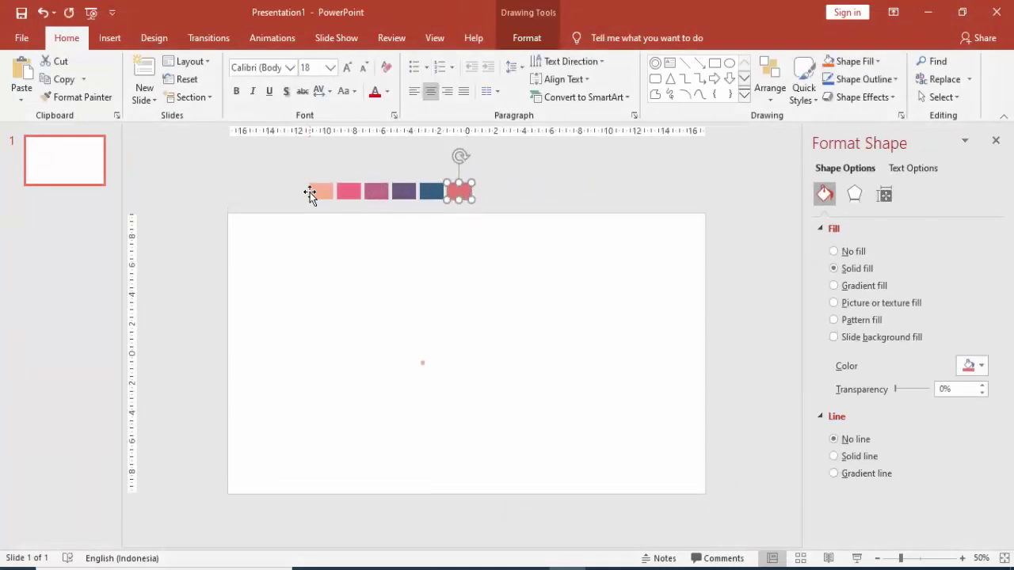
{"action": "left_click", "coordinate": [321, 191]}
{"action": "left_click", "coordinate": [349, 191]}
{"action": "left_click", "coordinate": [377, 191]}
{"action": "left_click", "coordinate": [404, 191]}
{"action": "left_click", "coordinate": [432, 191]}
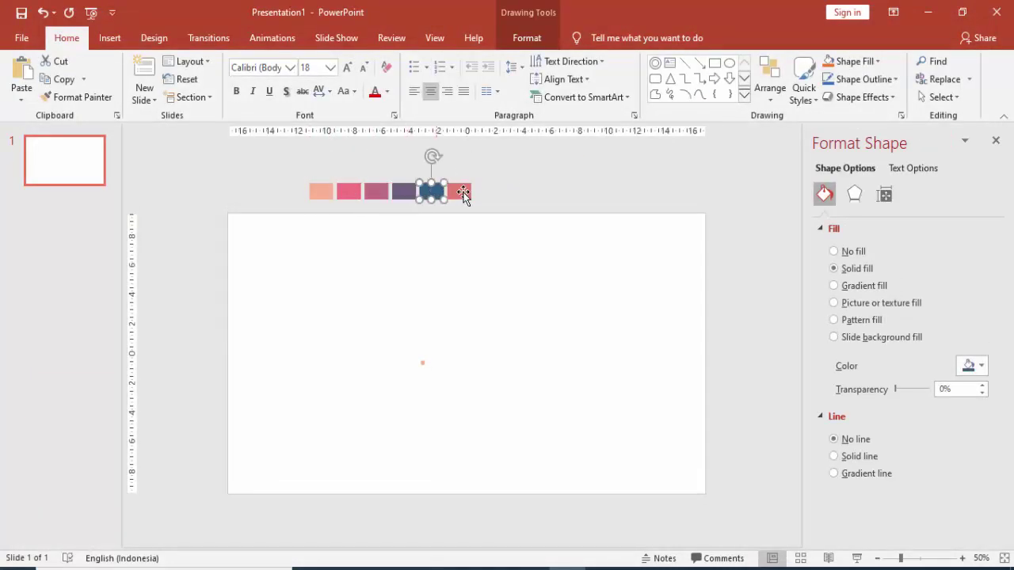
{"action": "left_click", "coordinate": [459, 191]}
{"action": "left_click", "coordinate": [432, 191]}
{"action": "left_click", "coordinate": [404, 191]}
{"action": "left_click", "coordinate": [376, 191]}
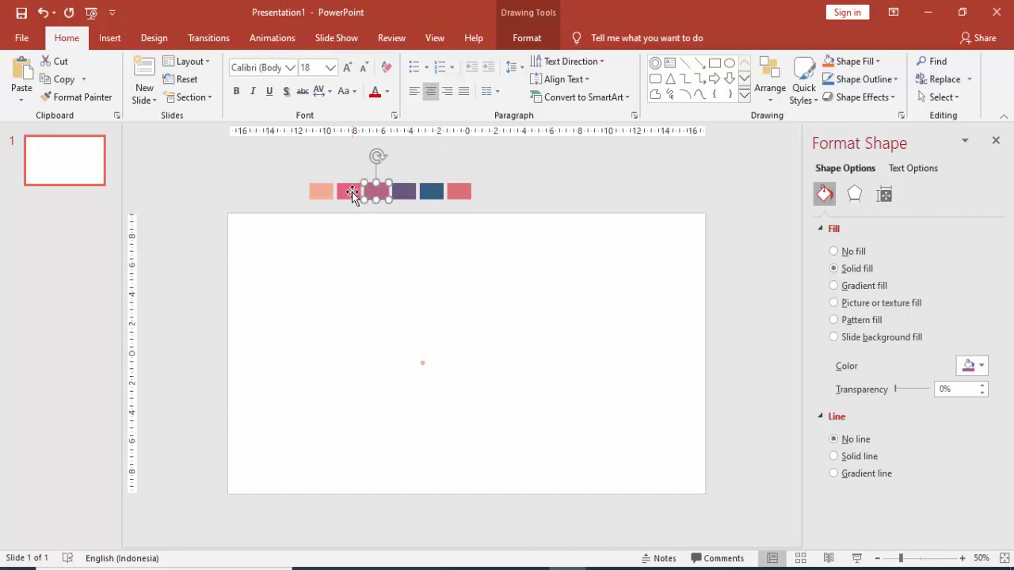
{"action": "key", "text": "shift+Tab"}
{"action": "key", "text": "shift+Tab"}
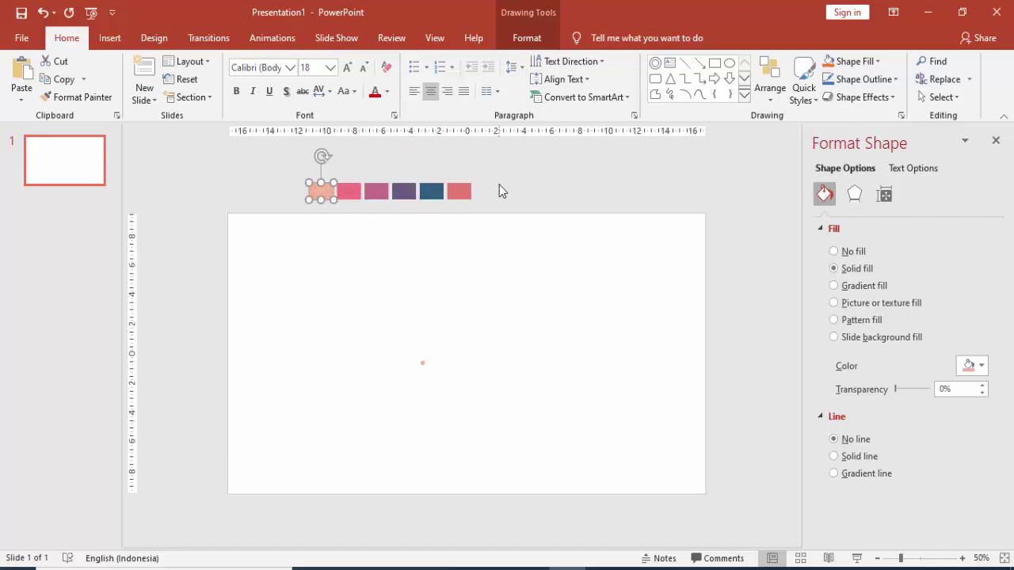
{"action": "left_click", "coordinate": [499, 191]}
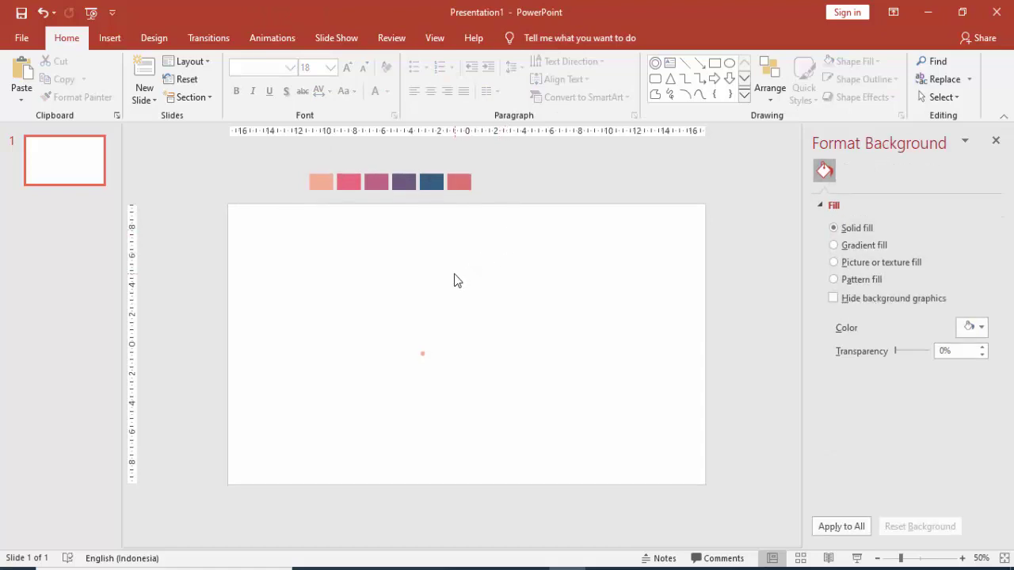
- Add a text box reading 'SILAHKAN JUDUL PRESENTASI DISINI' near the top of the slide
{"action": "left_click", "coordinate": [109, 38]}
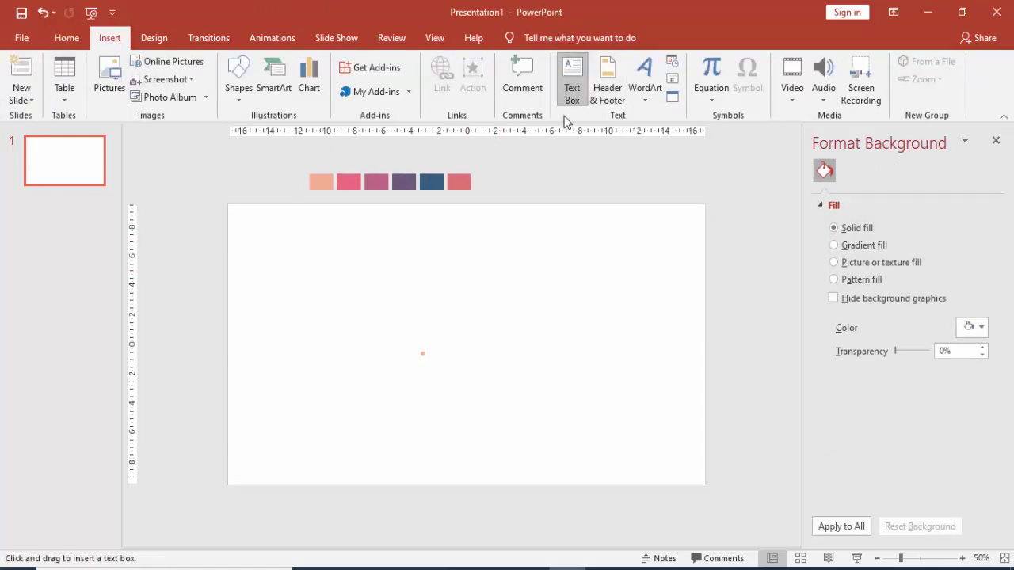
{"action": "left_click", "coordinate": [425, 240]}
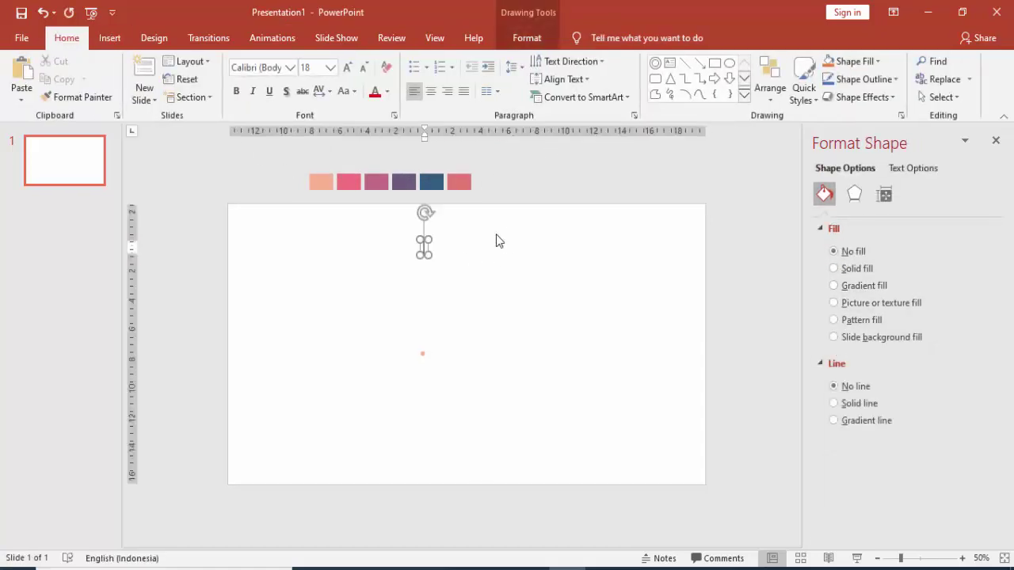
{"action": "type", "text": "SILAHA"}
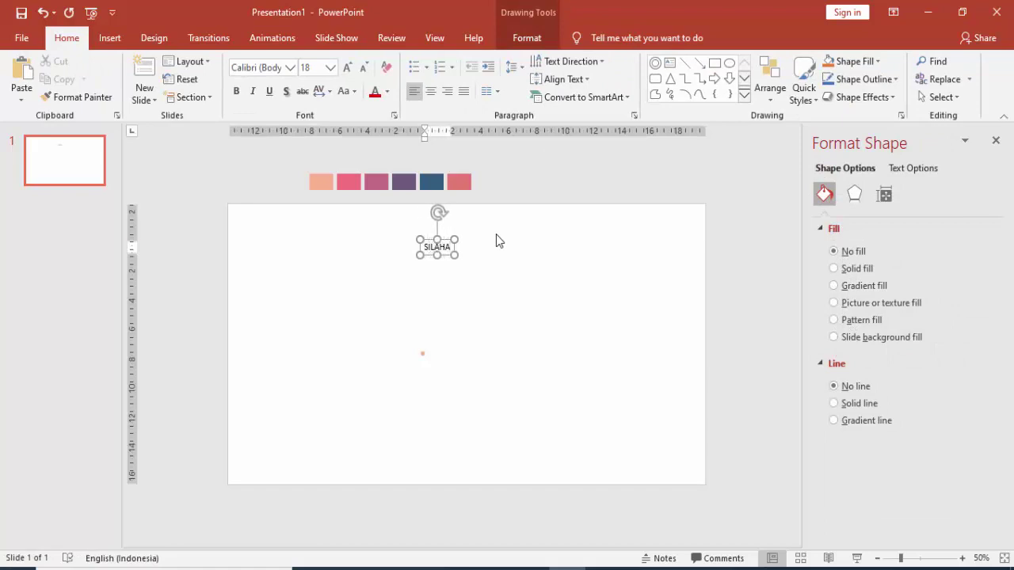
{"action": "key", "text": "BackSpace"}
{"action": "type", "text": "KAN"}
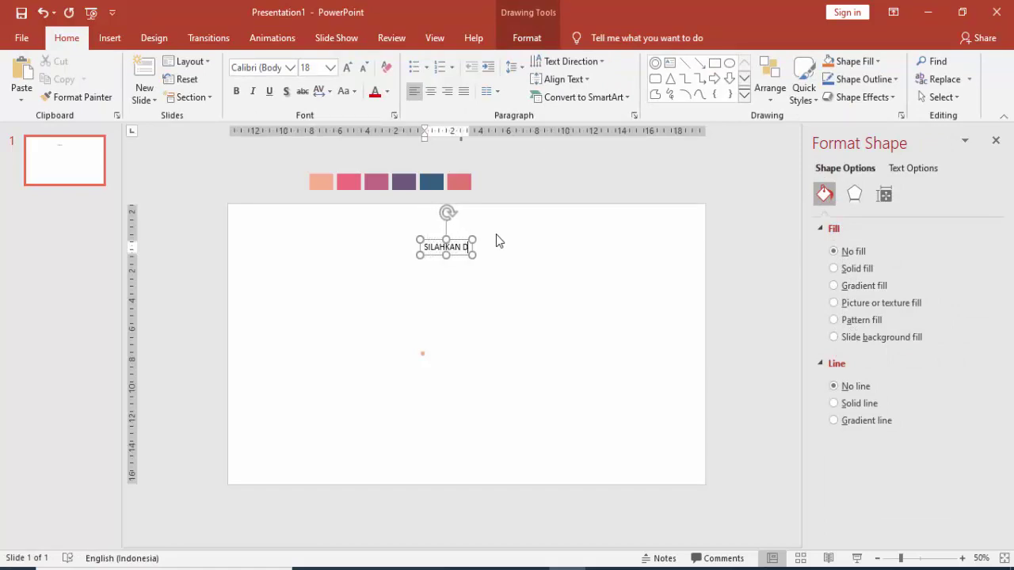
{"action": "type", "text": " JUDUL"}
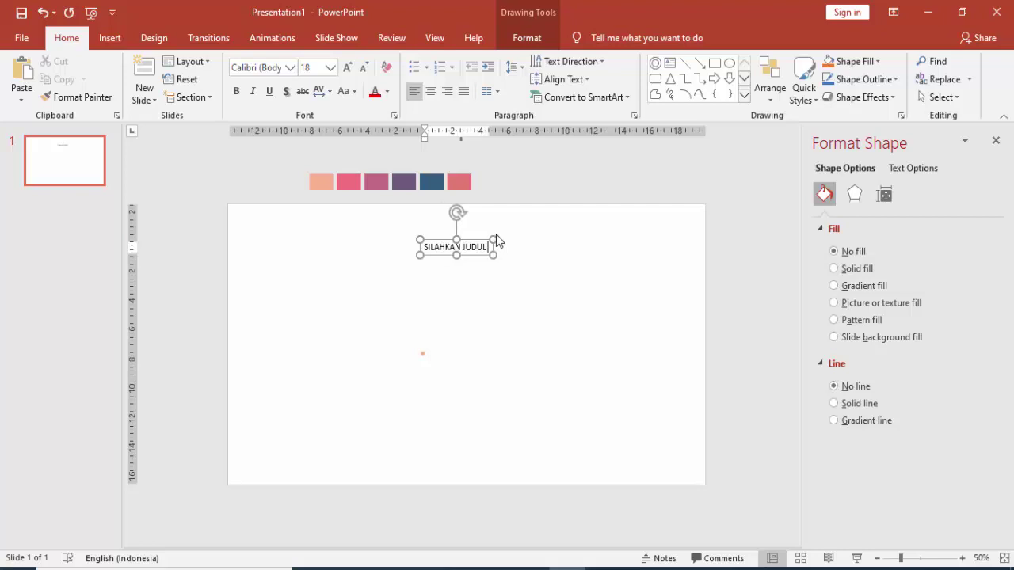
{"action": "type", "text": " PRESENT"}
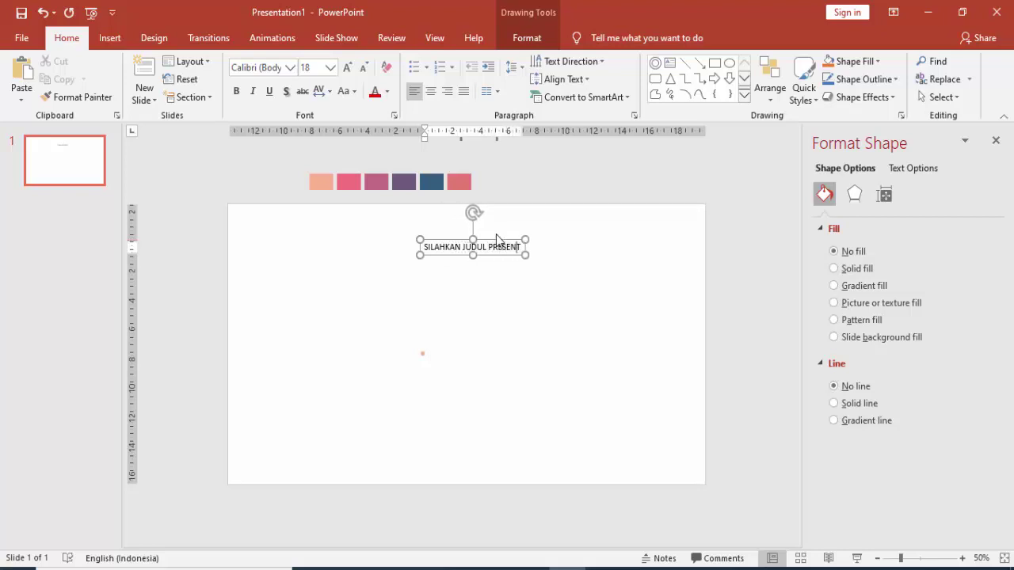
{"action": "type", "text": "ASI DISINI"}
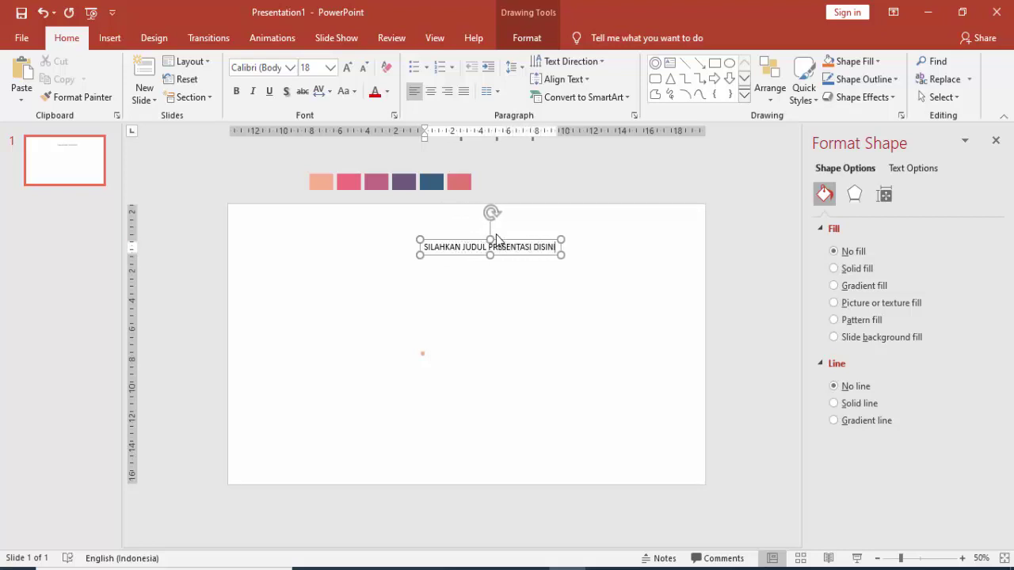
{"action": "left_click_drag", "start_coordinate": [527, 238], "coordinate": [510, 231]}
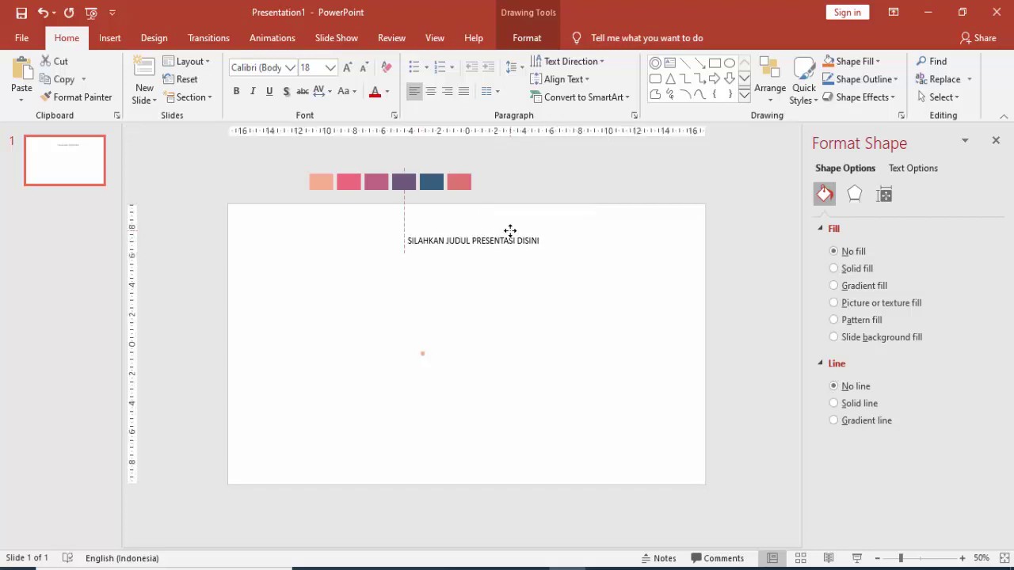
- Center the title in grey Gotham Bold and duplicate it just below
{"action": "left_click", "coordinate": [431, 91]}
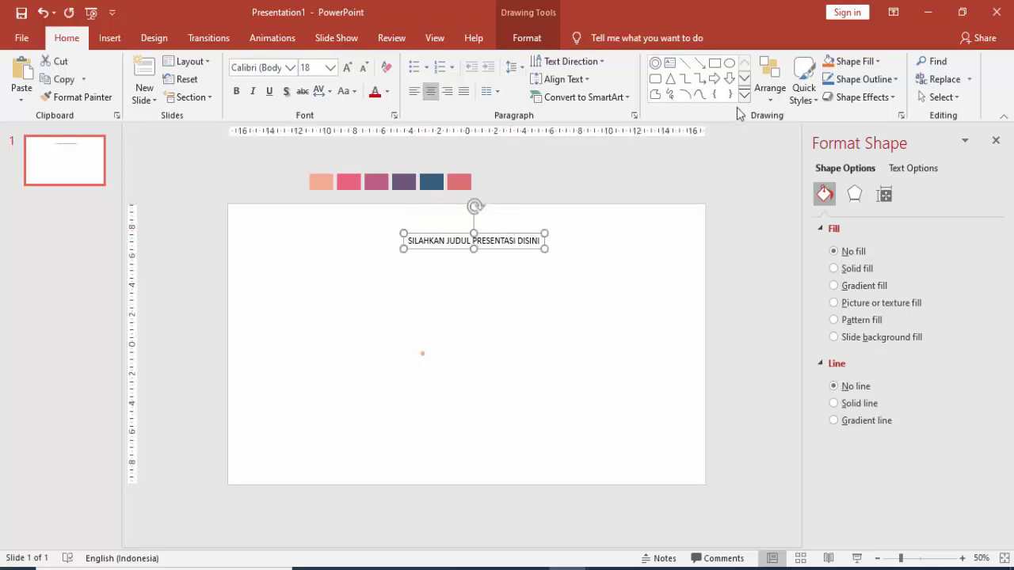
{"action": "left_click", "coordinate": [268, 69]}
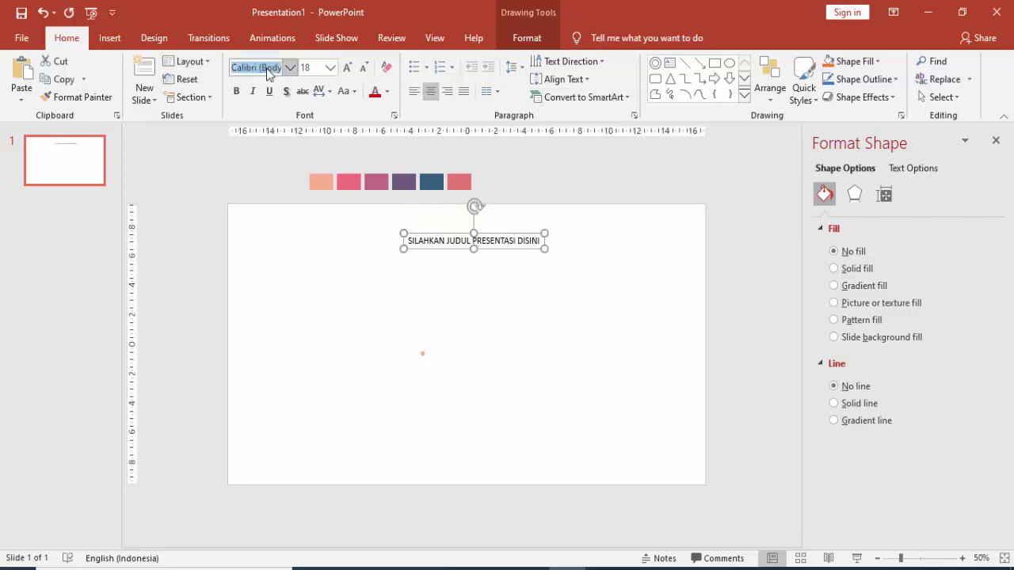
{"action": "type", "text": "Got"}
{"action": "key", "text": "Return"}
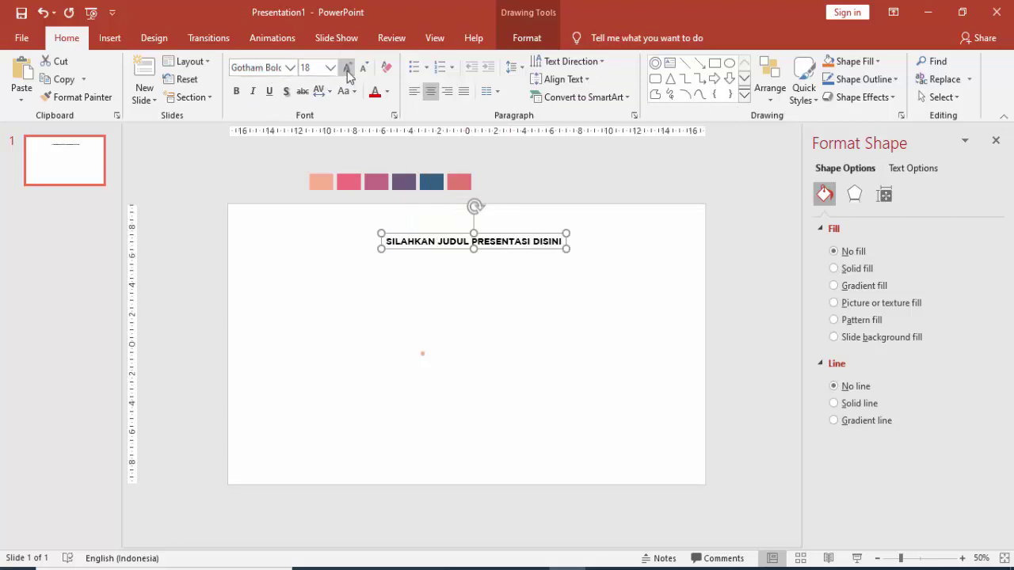
{"action": "left_click", "coordinate": [375, 91]}
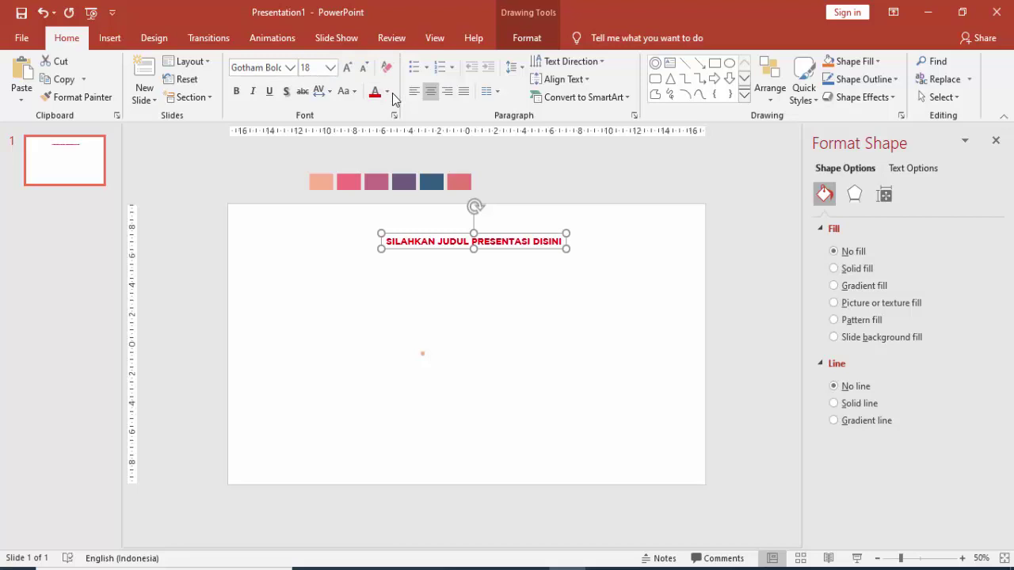
{"action": "left_click", "coordinate": [388, 92]}
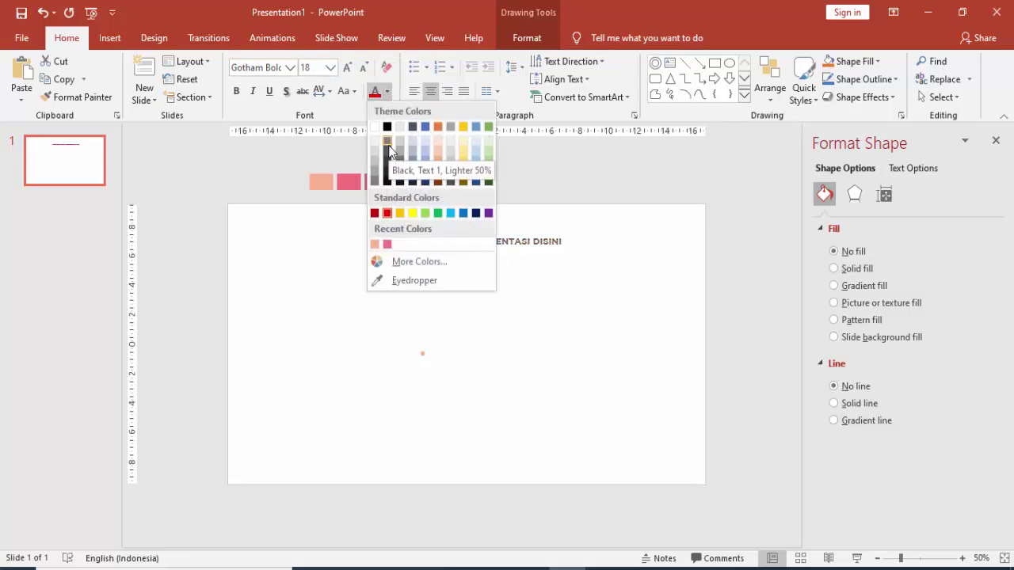
{"action": "left_click", "coordinate": [388, 140]}
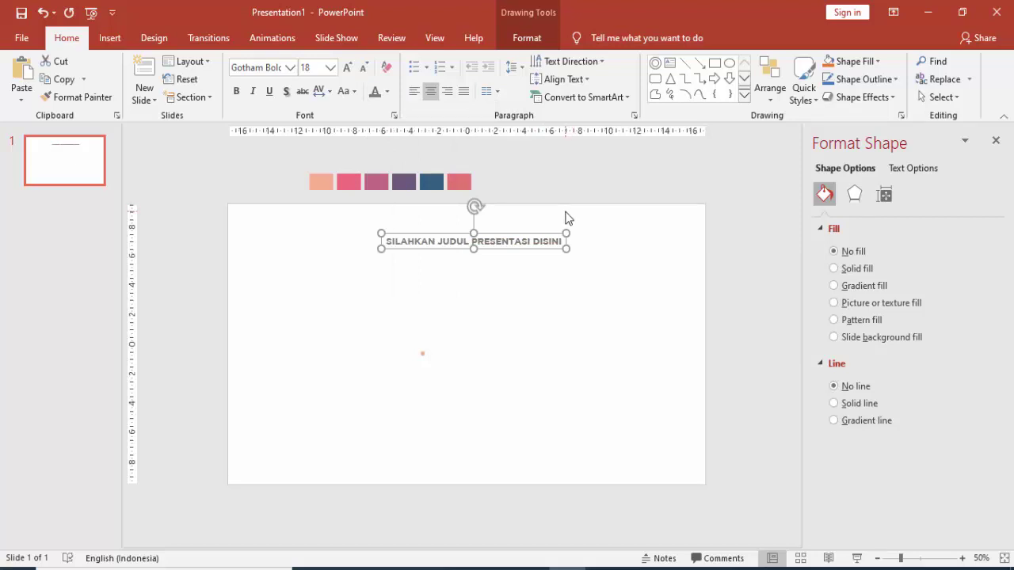
{"action": "mouse_move", "coordinate": [549, 249]}
{"action": "left_mouse_down"}
{"action": "mouse_move", "coordinate": [525, 271]}
{"action": "mouse_move", "coordinate": [535, 269]}
{"action": "left_mouse_up"}
- Replace the copied title's text with 'DIAGRAM PRESENTASI'
{"action": "left_click", "coordinate": [441, 257]}
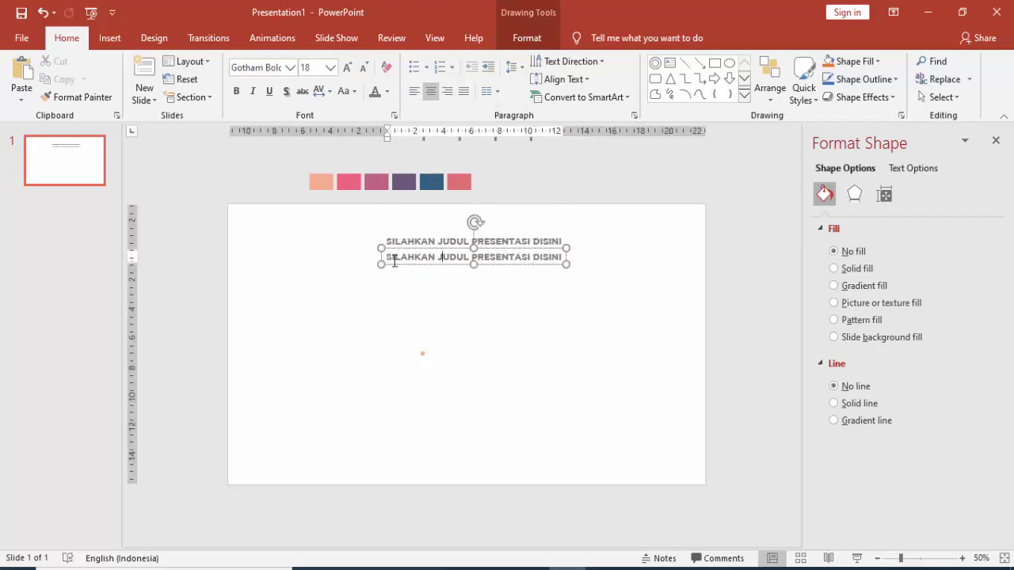
{"action": "left_click_drag", "start_coordinate": [387, 257], "coordinate": [558, 258]}
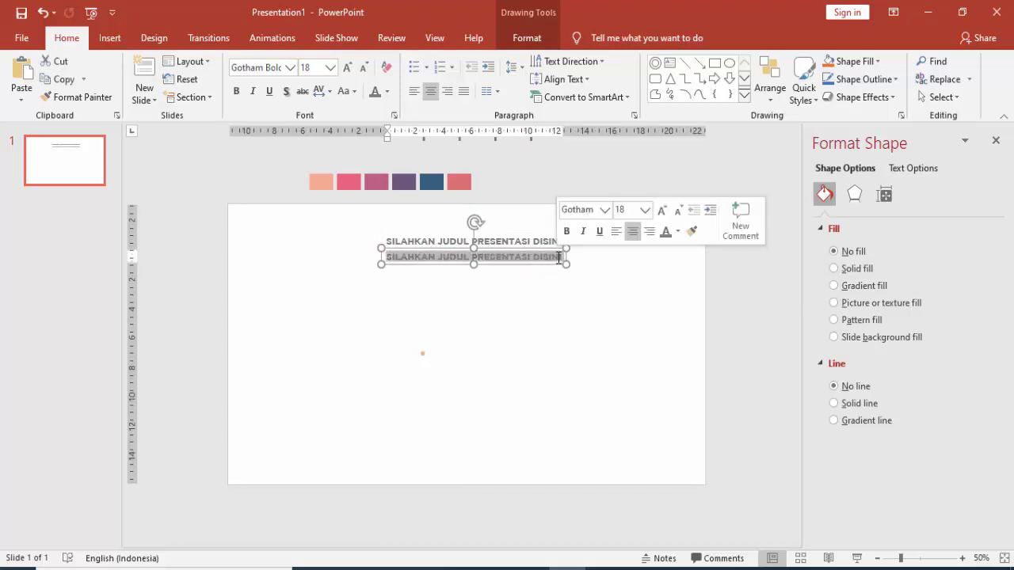
{"action": "type", "text": "DIGARM"}
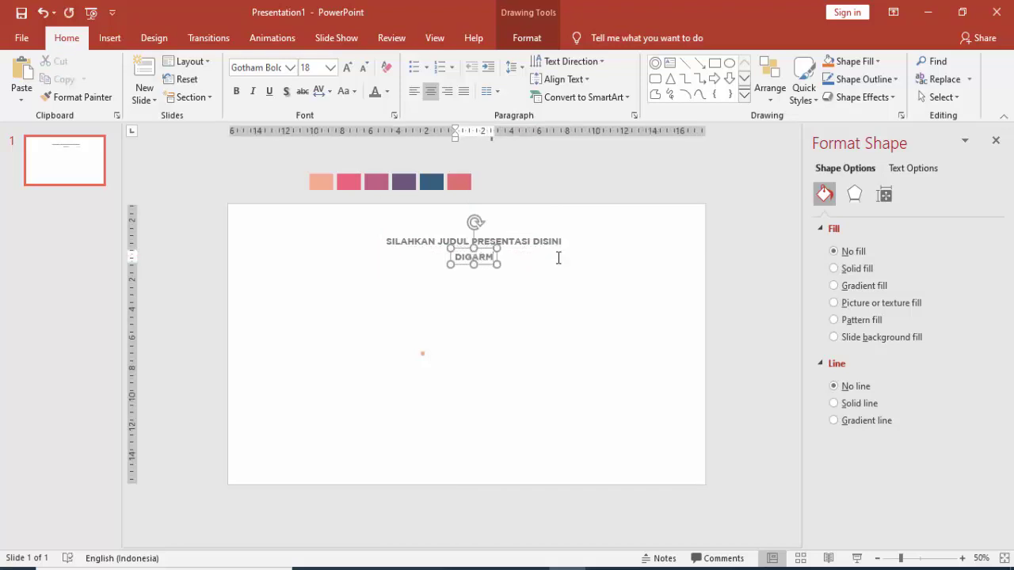
{"action": "key", "text": "BackSpace"}
{"action": "key", "text": "BackSpace"}
{"action": "key", "text": "BackSpace"}
{"action": "key", "text": "BackSpace"}
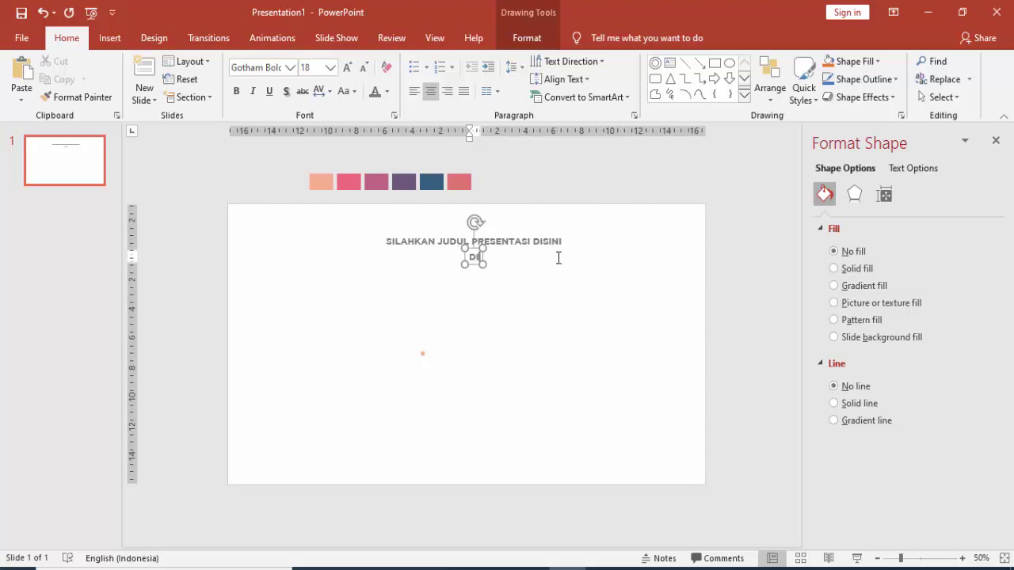
{"action": "type", "text": "AGRAM PRE"}
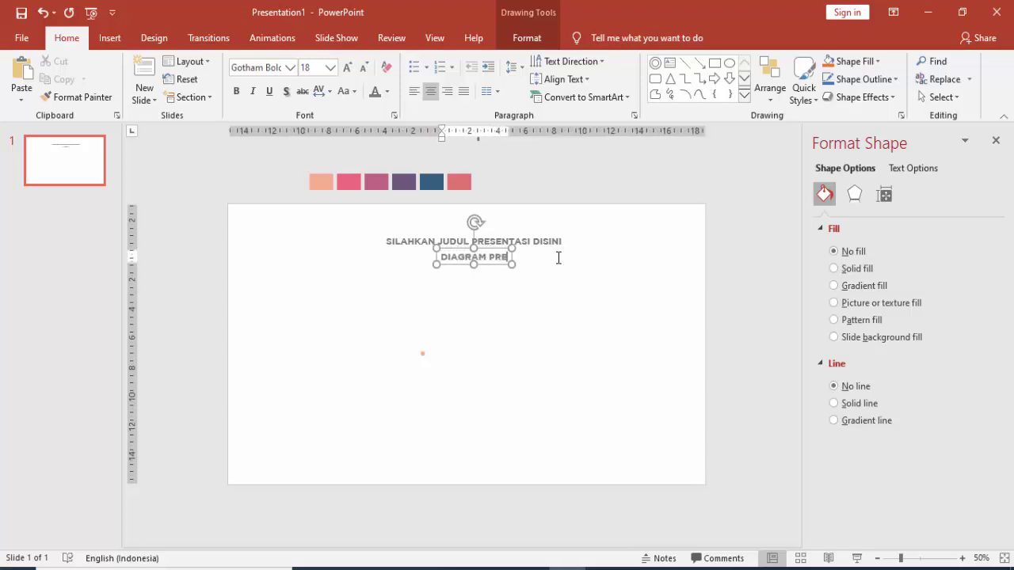
{"action": "type", "text": "SENTASI"}
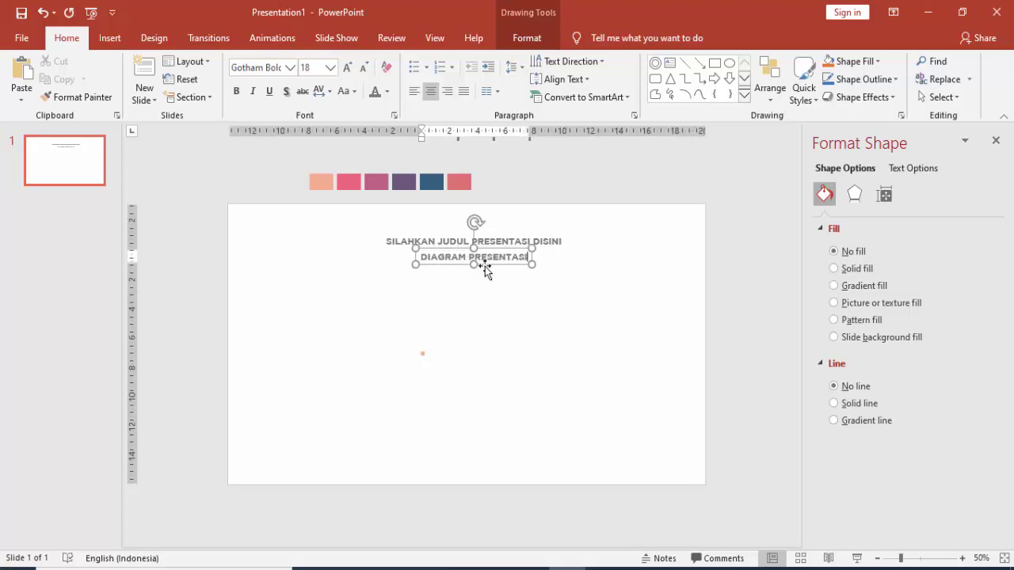
{"action": "left_click", "coordinate": [493, 265]}
- Make 'DIAGRAM PRESENTASI' 40 pt black and nudge the subtitle slightly up
{"action": "left_click", "coordinate": [333, 76]}
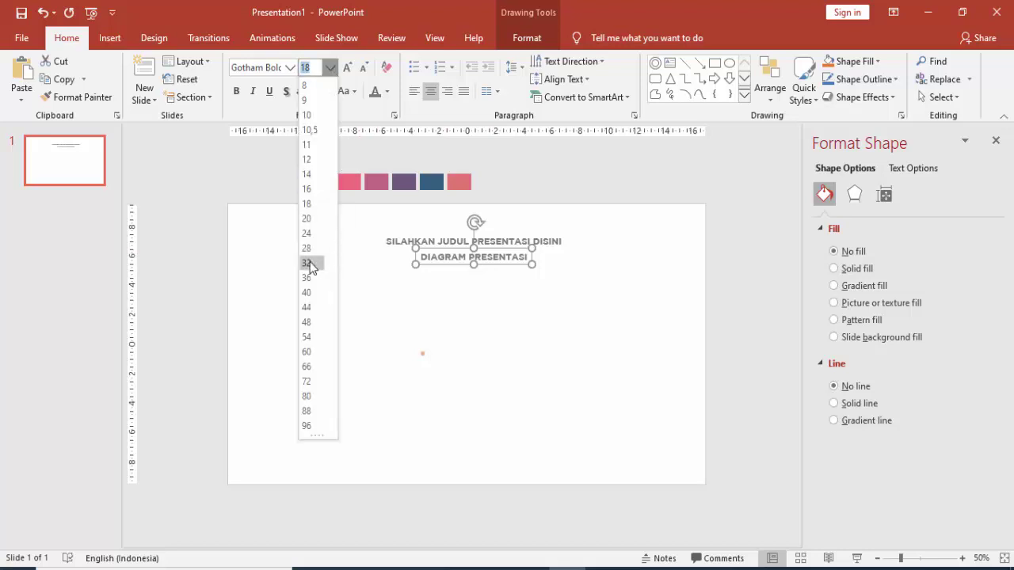
{"action": "left_click", "coordinate": [309, 282]}
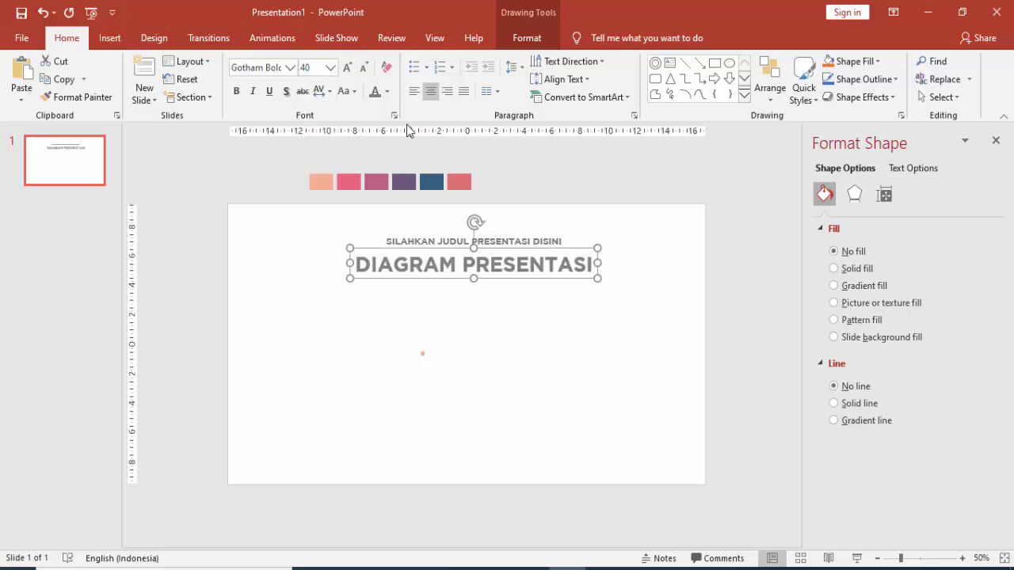
{"action": "left_click", "coordinate": [387, 91]}
{"action": "left_click", "coordinate": [387, 128]}
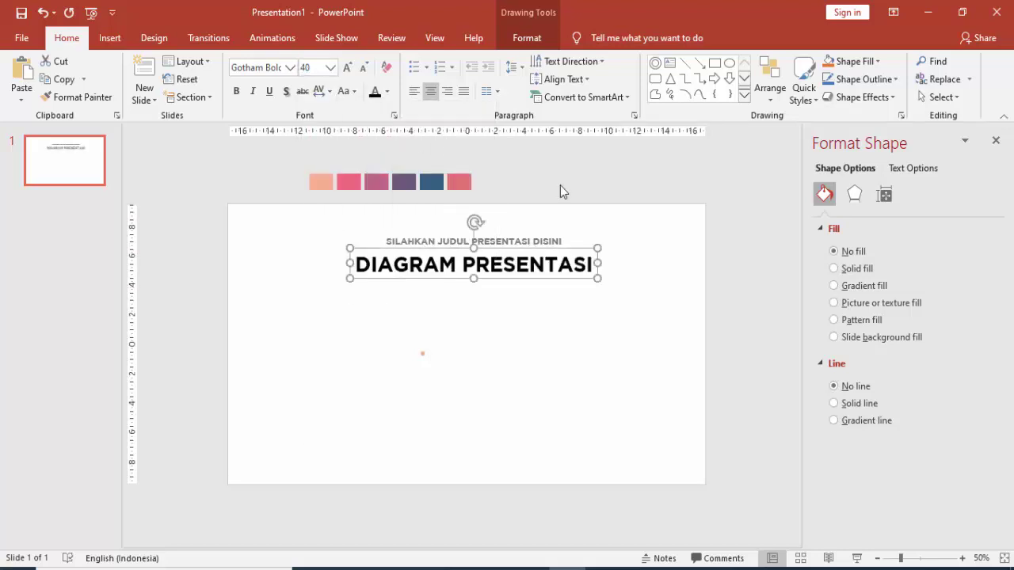
{"action": "left_click", "coordinate": [643, 235]}
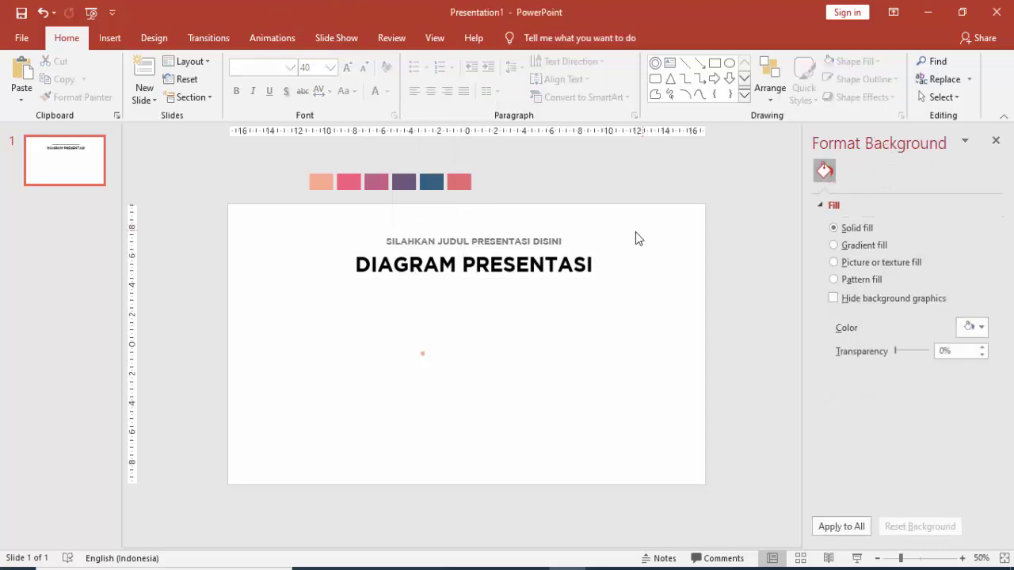
{"action": "left_click", "coordinate": [492, 240]}
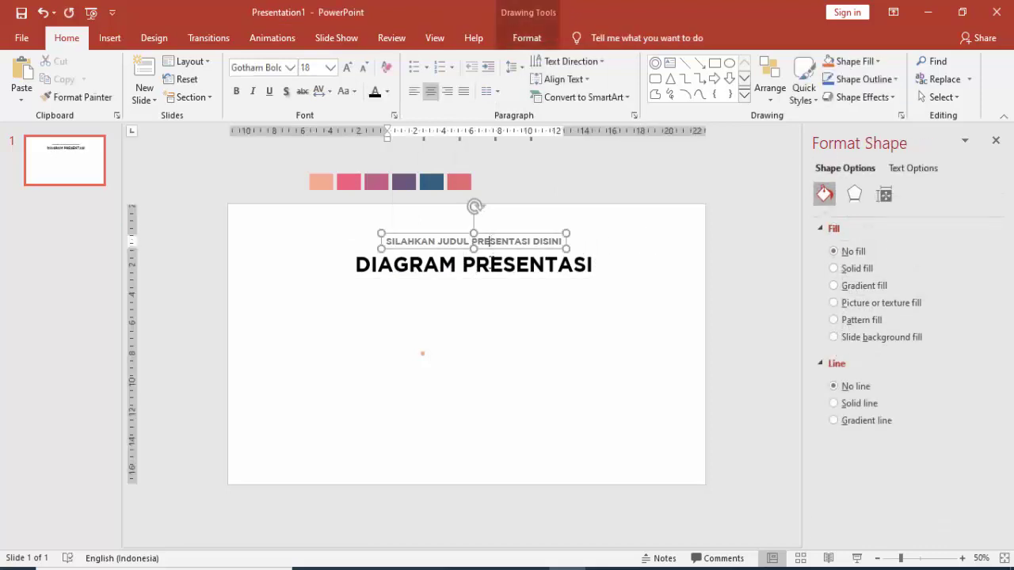
{"action": "left_click_drag", "start_coordinate": [493, 233], "coordinate": [505, 226]}
- Draw a short straight line under the 'DIAGRAM PRESENTASI' title
{"action": "left_click", "coordinate": [285, 158]}
{"action": "left_click", "coordinate": [109, 37]}
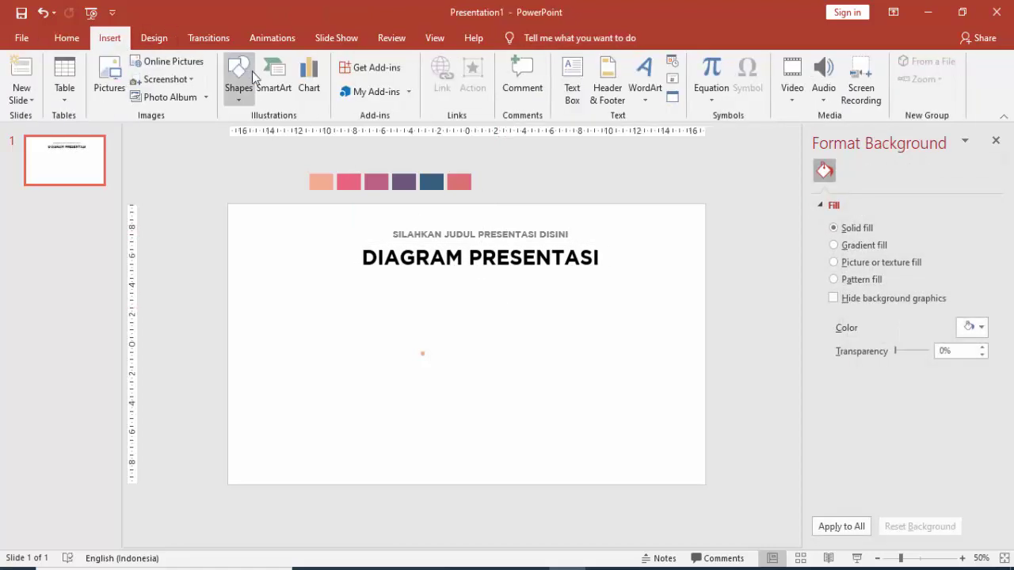
{"action": "left_click", "coordinate": [242, 80]}
{"action": "left_click", "coordinate": [270, 133]}
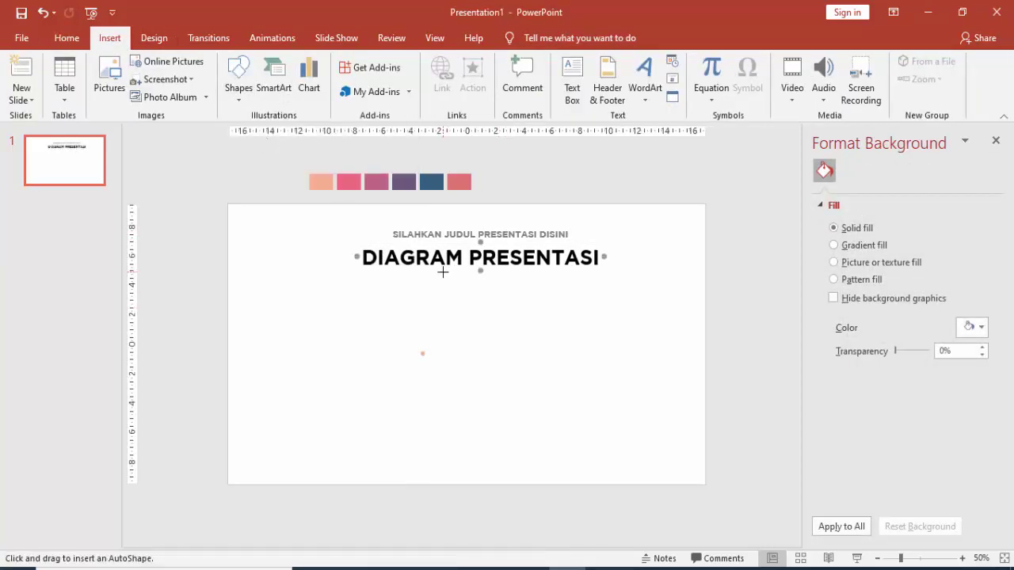
{"action": "left_click_drag", "start_coordinate": [443, 272], "coordinate": [502, 272]}
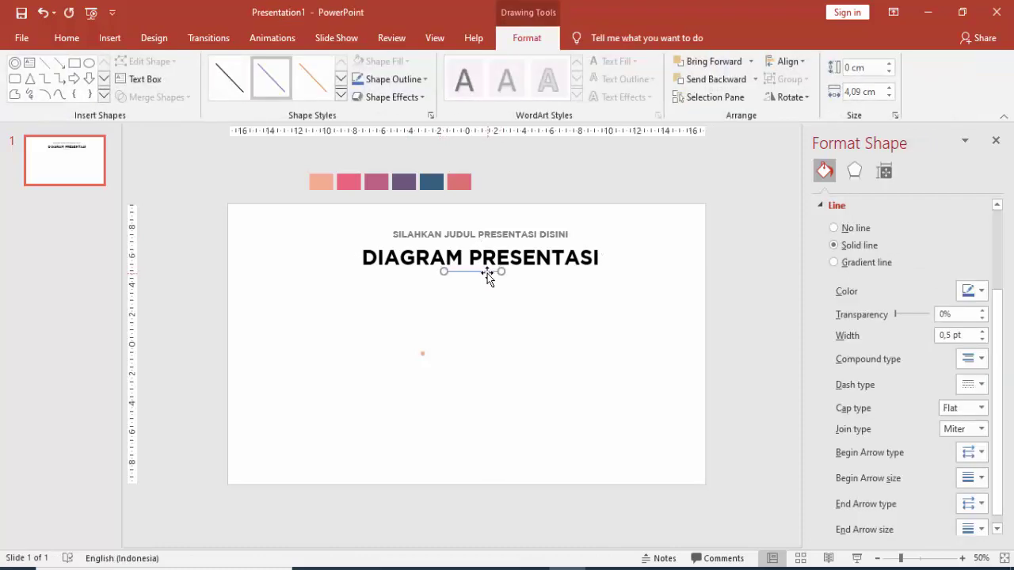
- Set the underline to 3 pt and color it with the eyedropper from a palette swatch
{"action": "double_click", "coordinate": [957, 334]}
{"action": "type", "text": "3"}
{"action": "key", "text": "Return"}
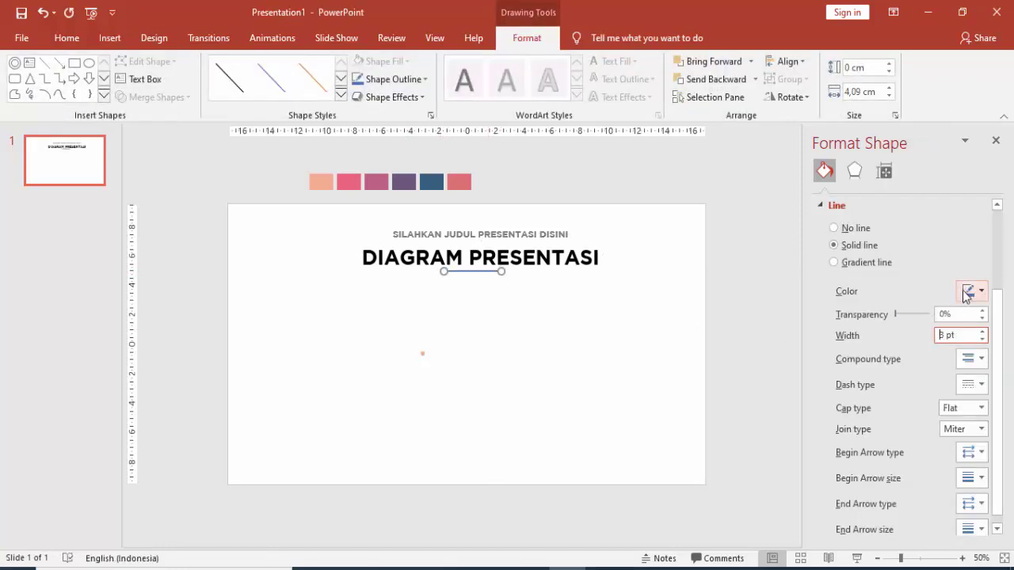
{"action": "left_click", "coordinate": [968, 292]}
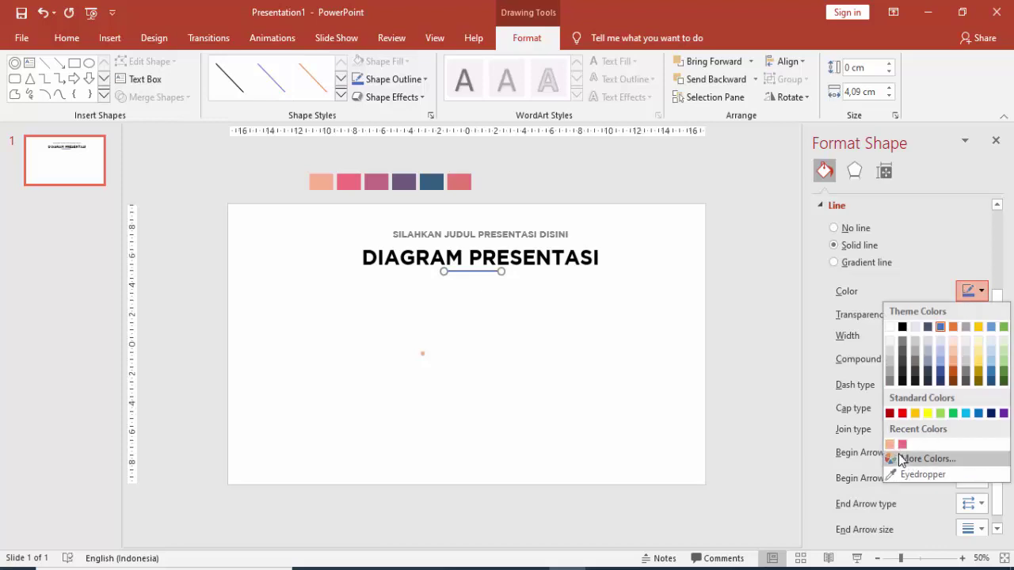
{"action": "left_click", "coordinate": [923, 474]}
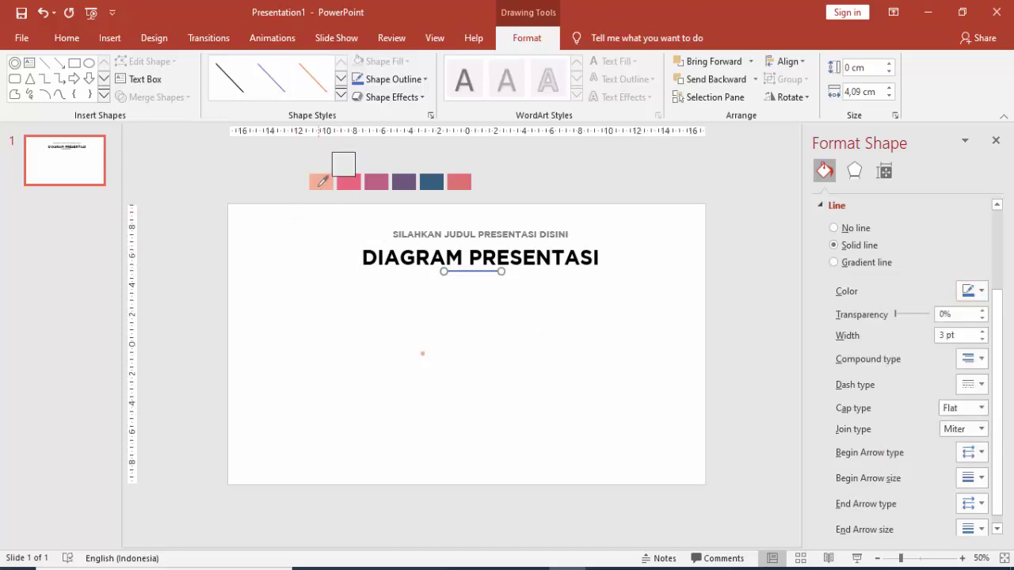
{"action": "left_click", "coordinate": [348, 182]}
{"action": "left_click", "coordinate": [492, 286]}
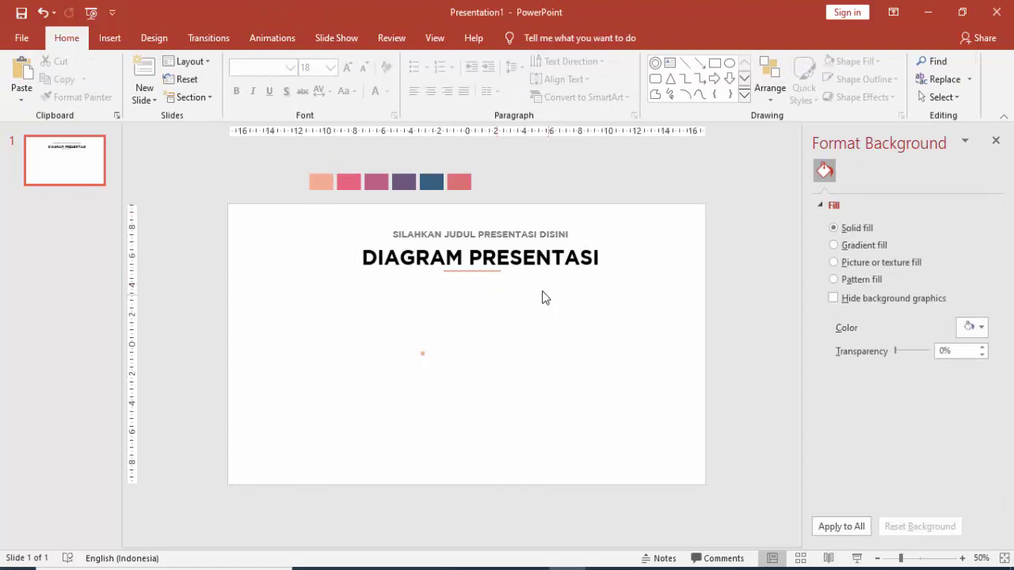
{"action": "left_click", "coordinate": [489, 271]}
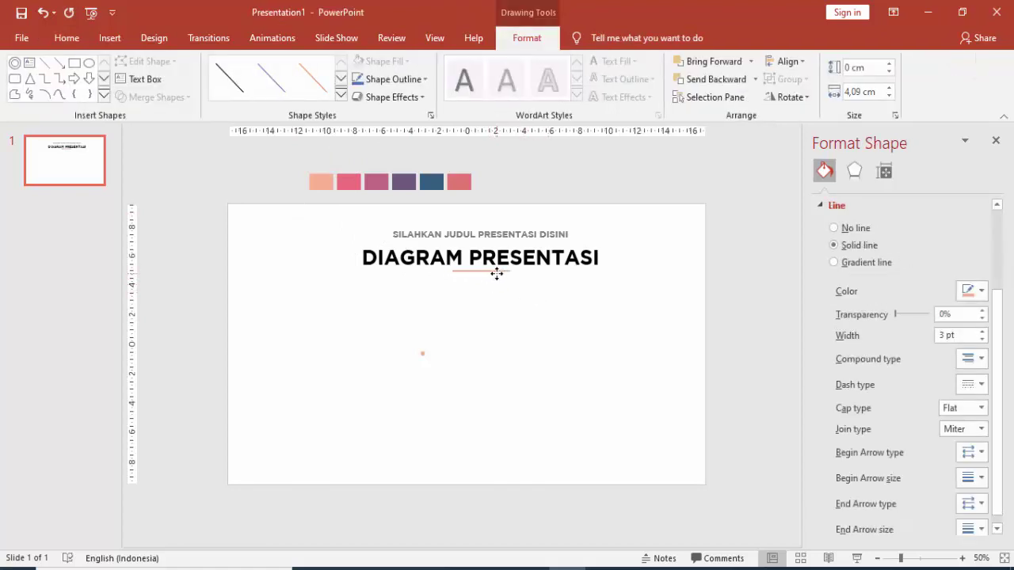
{"action": "left_click", "coordinate": [458, 312]}
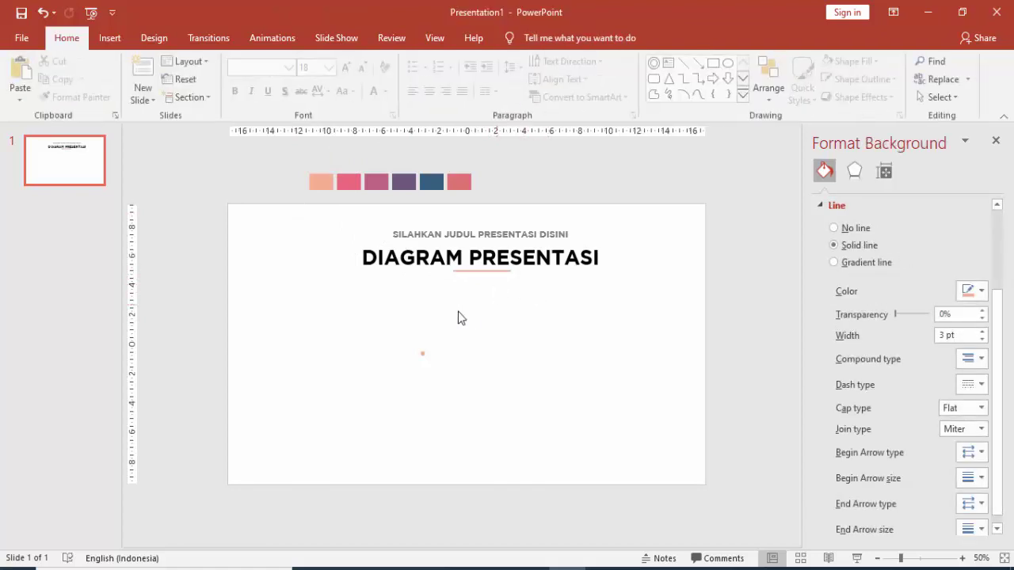
{"action": "left_click", "coordinate": [110, 38]}
- Draw a donut below the title, thin its band, size it 7,25 cm, center it, remove its outline
{"action": "left_click", "coordinate": [238, 75]}
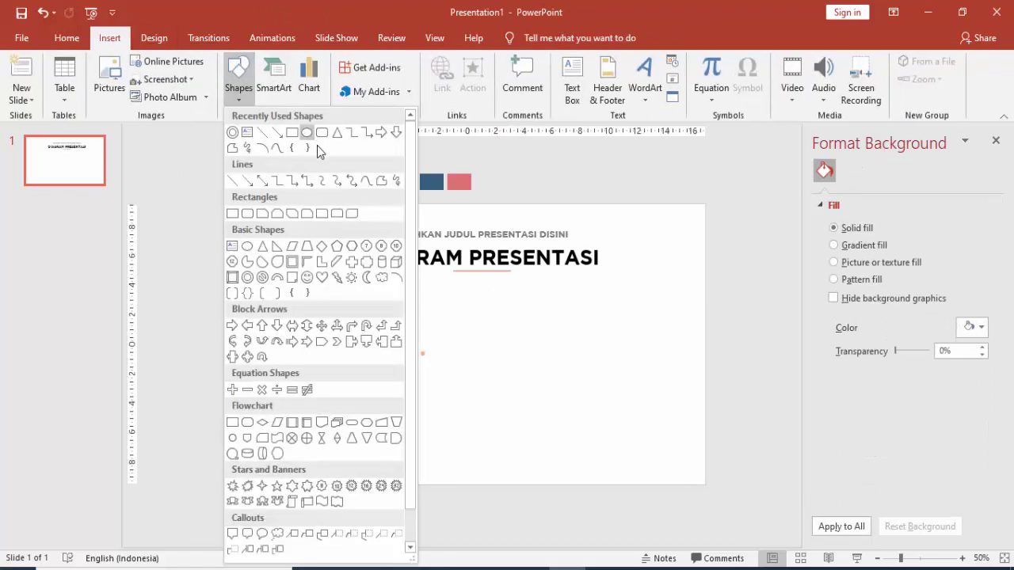
{"action": "left_click", "coordinate": [247, 278]}
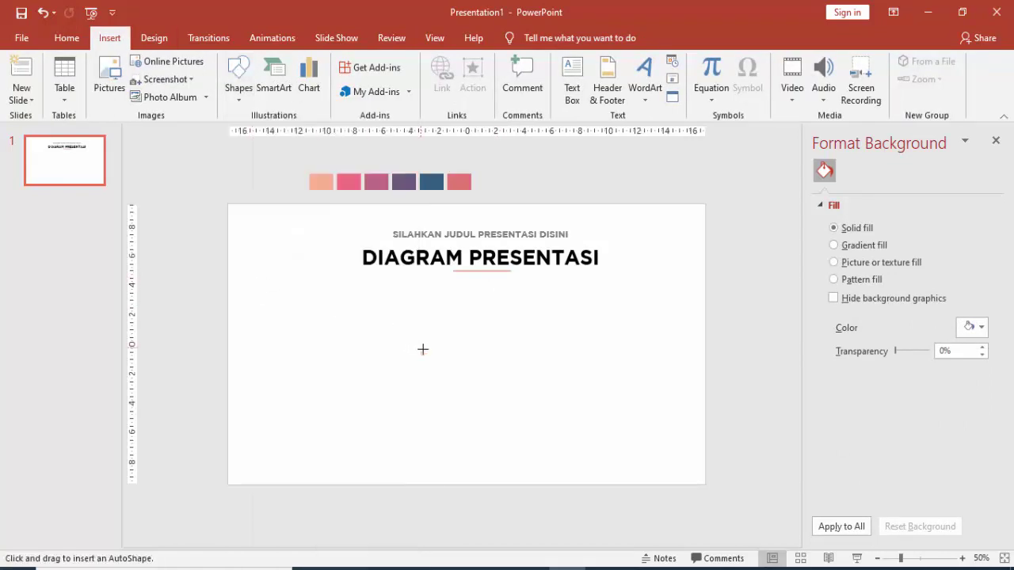
{"action": "left_click_drag", "start_coordinate": [423, 319], "coordinate": [542, 424]}
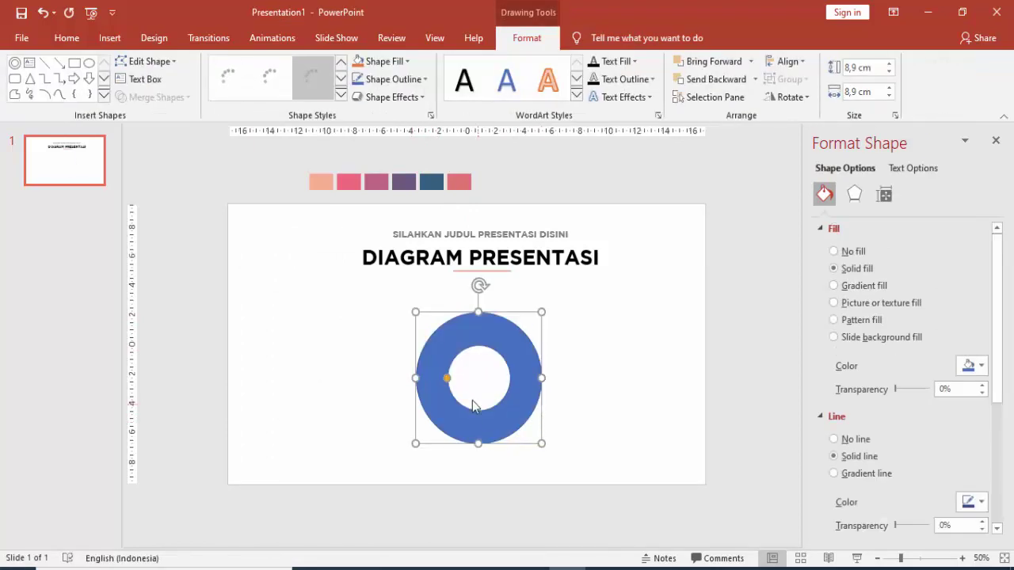
{"action": "left_click_drag", "start_coordinate": [448, 379], "coordinate": [424, 381]}
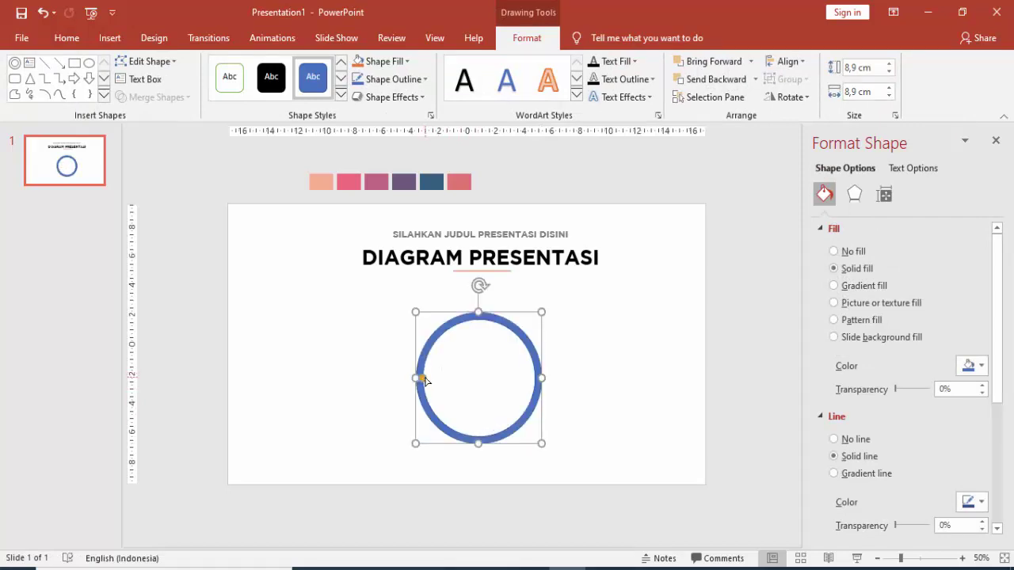
{"action": "left_click_drag", "start_coordinate": [417, 312], "coordinate": [438, 336]}
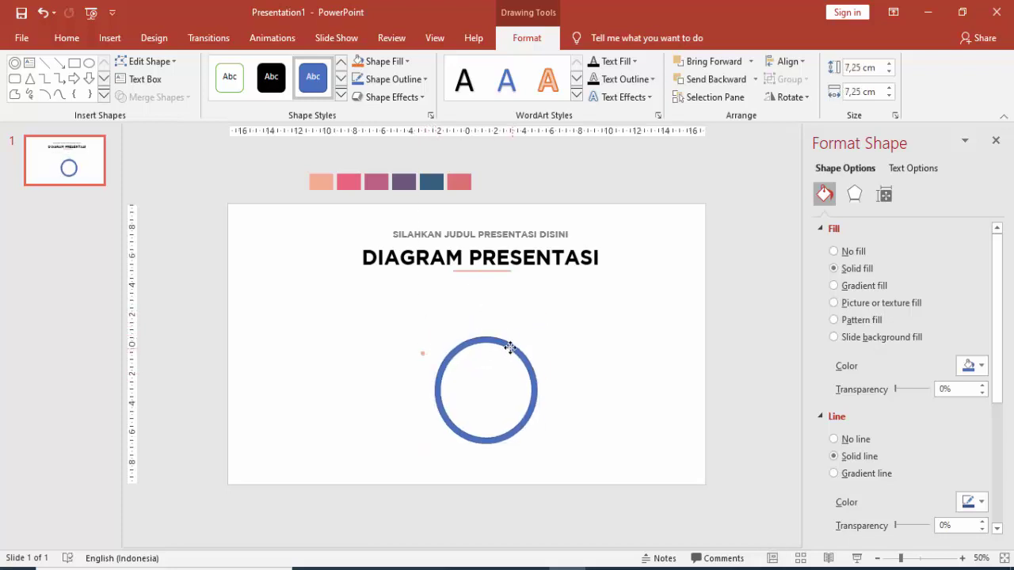
{"action": "left_click_drag", "start_coordinate": [510, 347], "coordinate": [506, 345]}
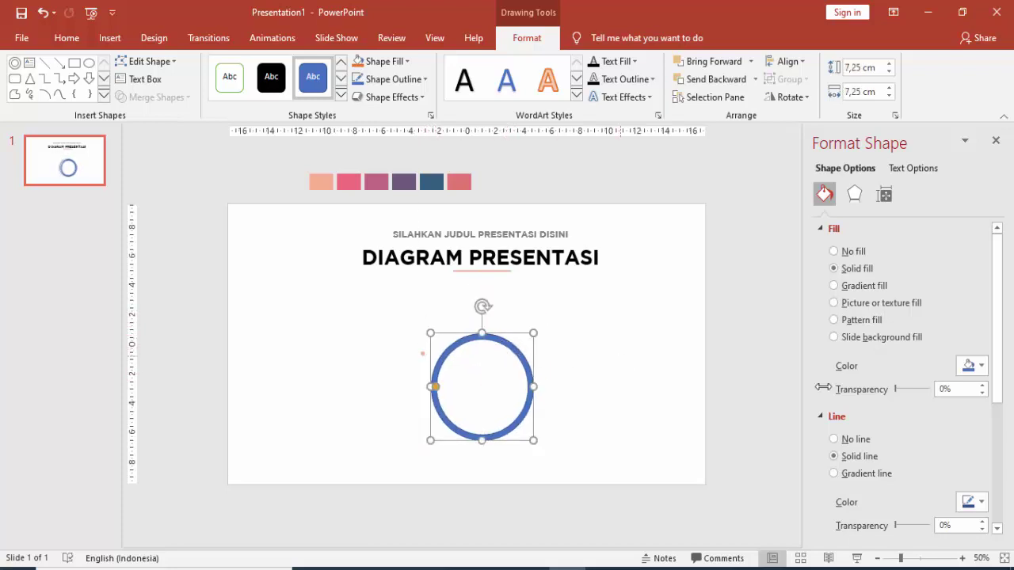
{"action": "left_click", "coordinate": [851, 440]}
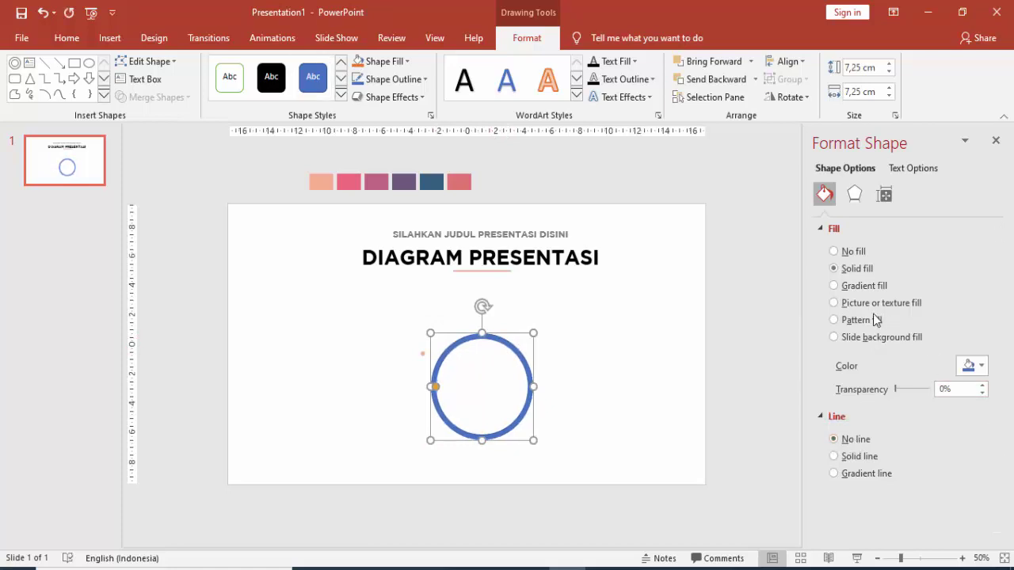
- Give the ring a 90° peach-to-pink gradient fill and nudge it slightly upward
{"action": "left_click", "coordinate": [865, 286]}
{"action": "left_click", "coordinate": [849, 477]}
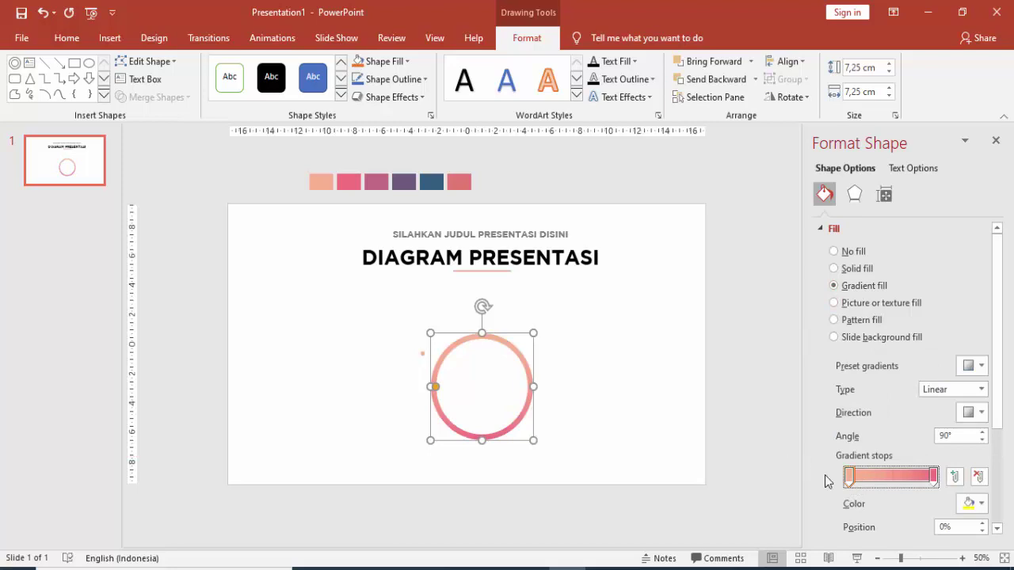
{"action": "left_click", "coordinate": [973, 504]}
{"action": "left_click", "coordinate": [923, 485]}
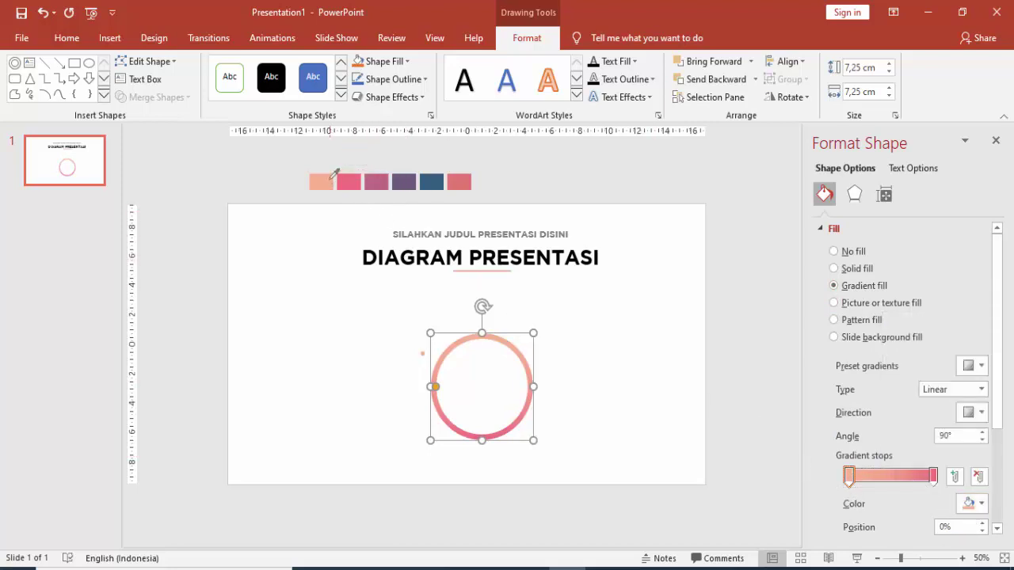
{"action": "left_click", "coordinate": [933, 476]}
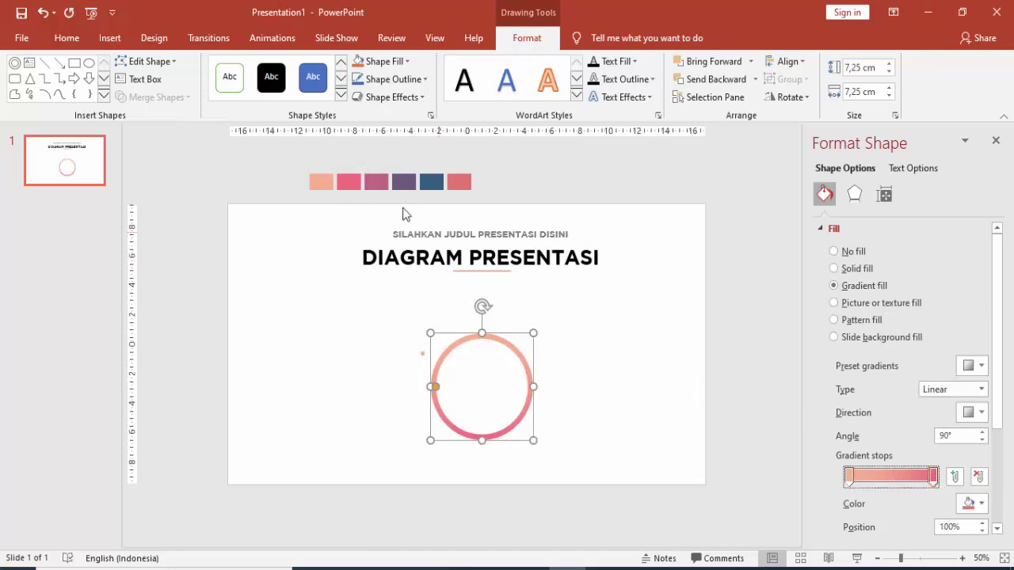
{"action": "left_click", "coordinate": [622, 349]}
{"action": "left_click_drag", "start_coordinate": [521, 358], "coordinate": [517, 348]}
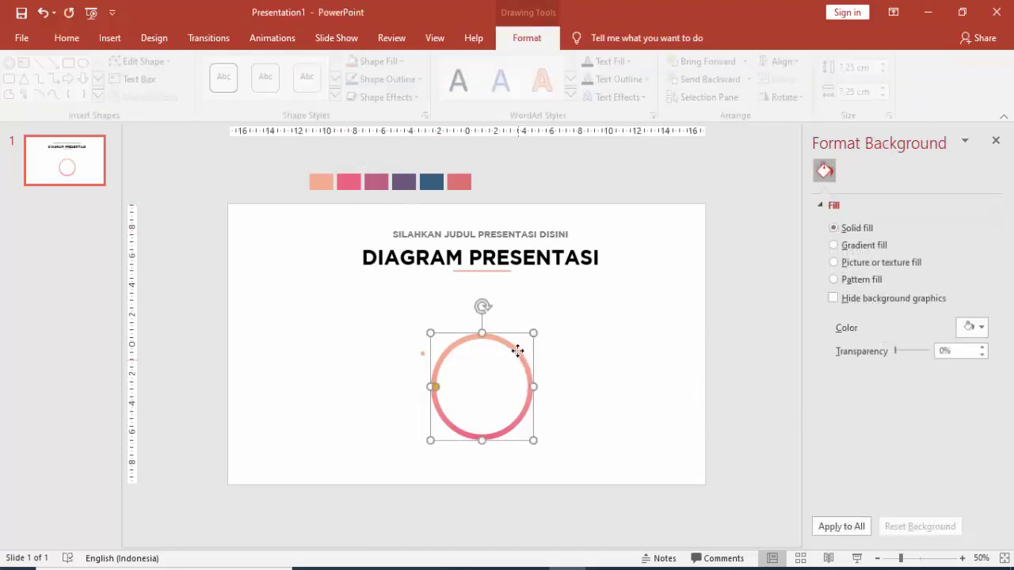
{"action": "left_click", "coordinate": [584, 345]}
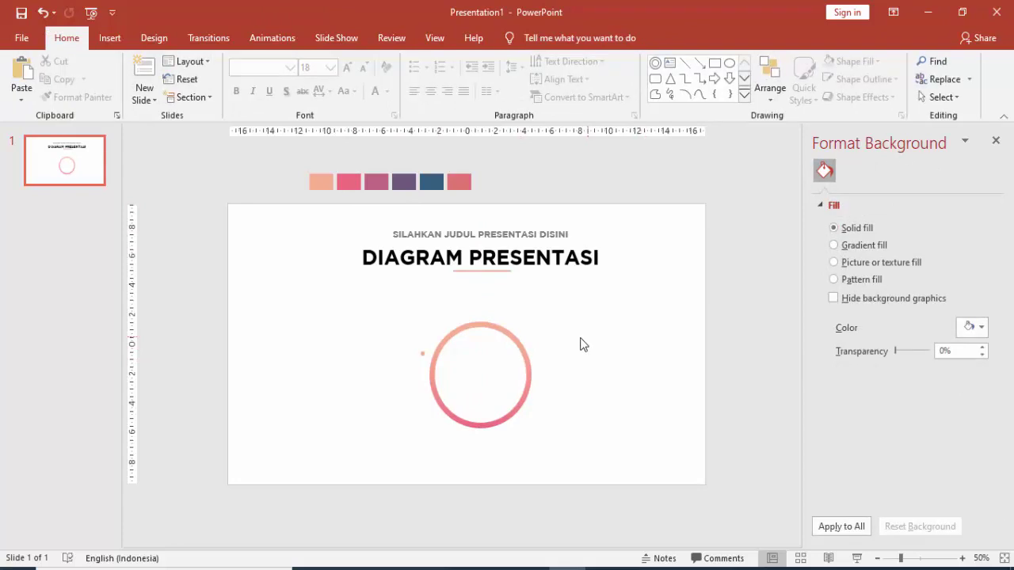
{"action": "left_click", "coordinate": [470, 328]}
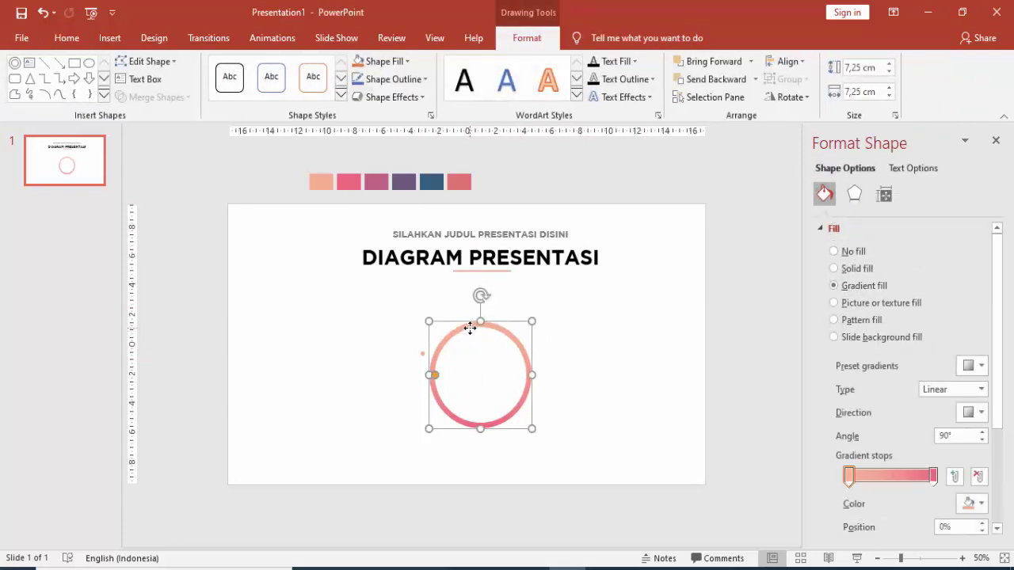
- Duplicate the ring, delete the stray dot, and make the copy thinner and smaller
{"action": "mouse_move", "coordinate": [514, 340]}
{"action": "left_mouse_down", "text": "ctrl"}
{"action": "mouse_move", "coordinate": [407, 322]}
{"action": "mouse_move", "coordinate": [378, 351]}
{"action": "mouse_move", "coordinate": [399, 309]}
{"action": "left_mouse_up", "text": "ctrl"}
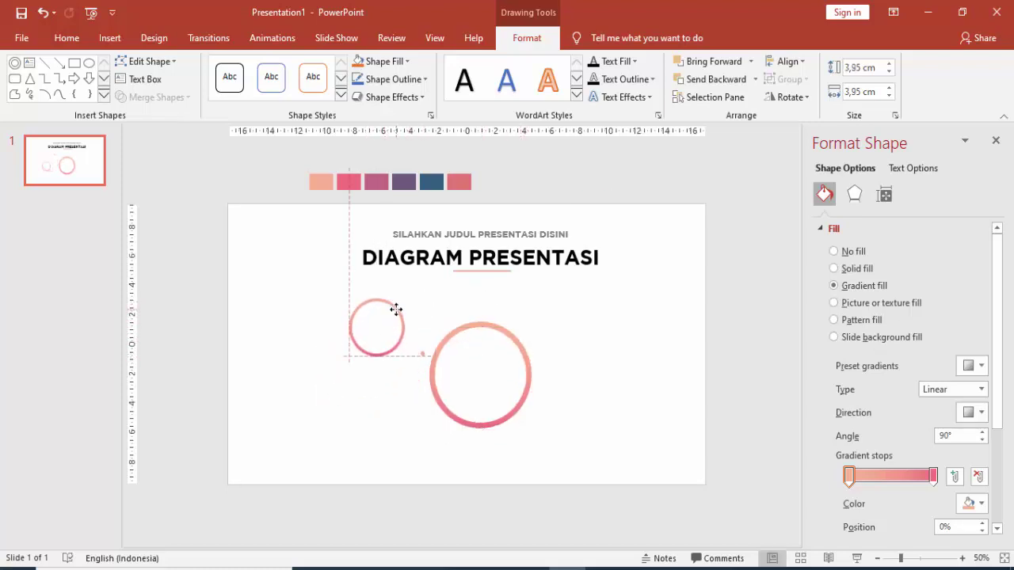
{"action": "left_click", "coordinate": [422, 354]}
{"action": "key", "text": "Delete"}
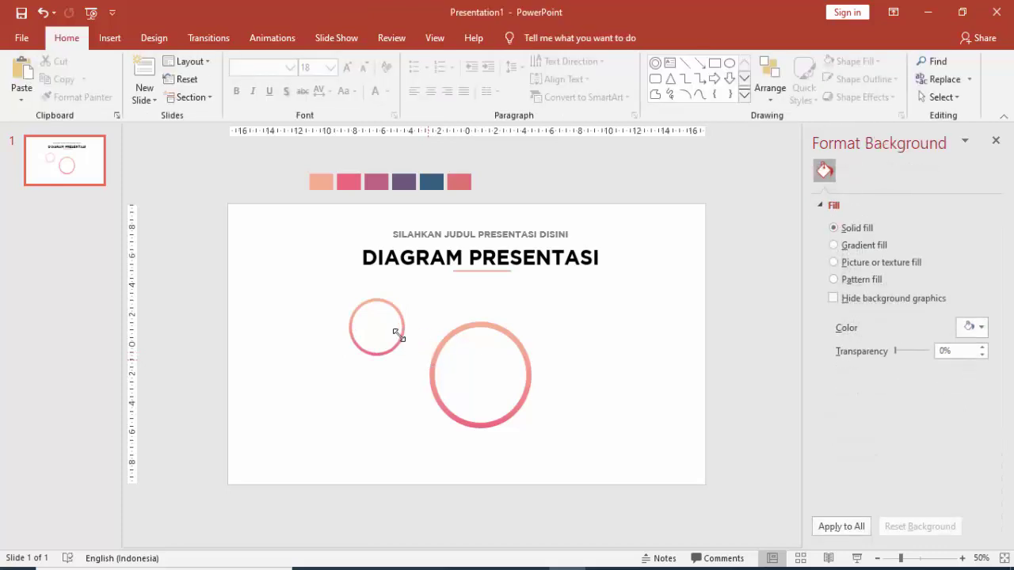
{"action": "left_click", "coordinate": [369, 327]}
{"action": "left_click_drag", "start_coordinate": [355, 331], "coordinate": [357, 332]}
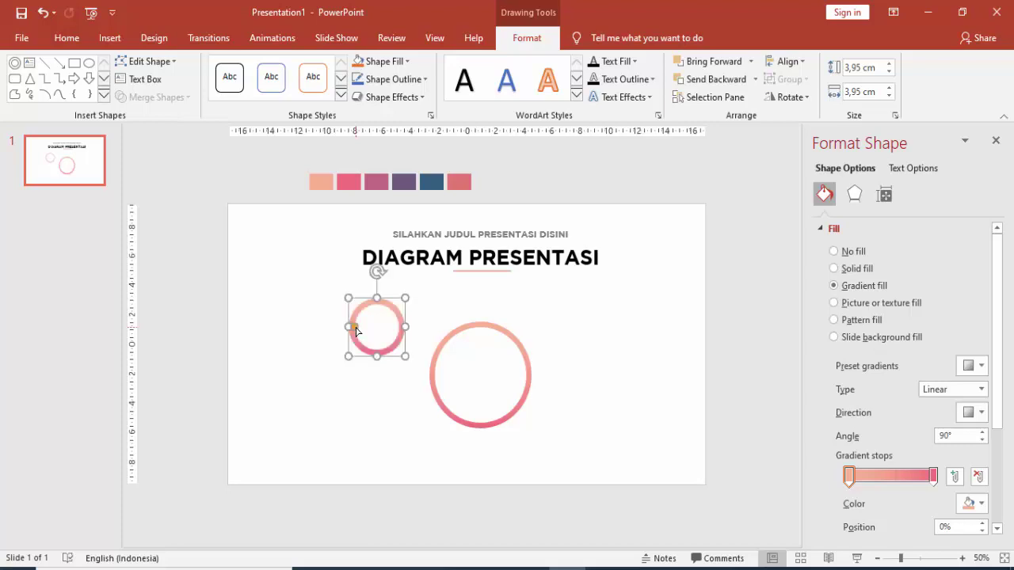
{"action": "scroll", "coordinate": [358, 291], "scroll_direction": "up", "scroll_amount": 10, "text": "ctrl"}
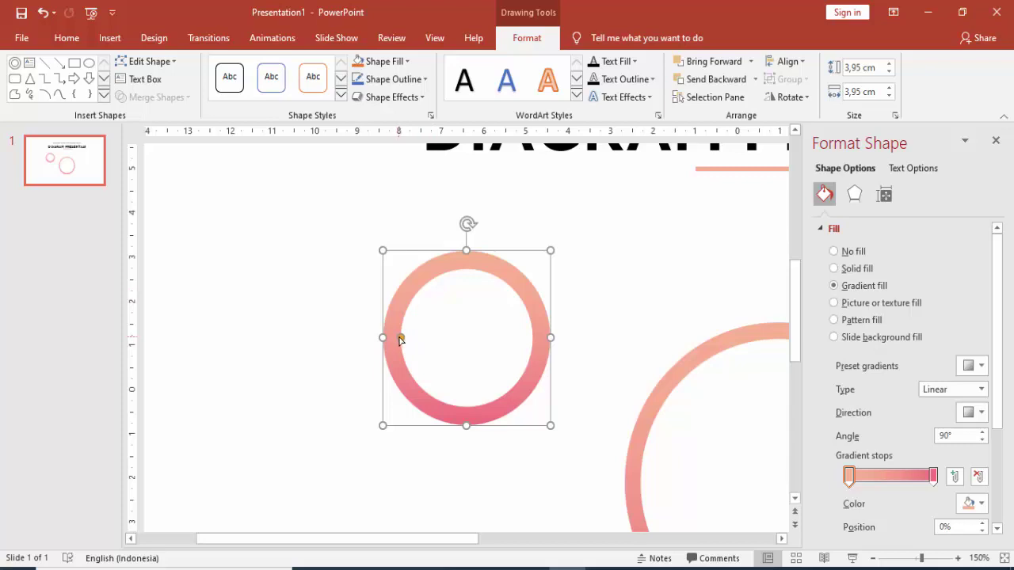
{"action": "left_click_drag", "start_coordinate": [400, 339], "coordinate": [395, 338]}
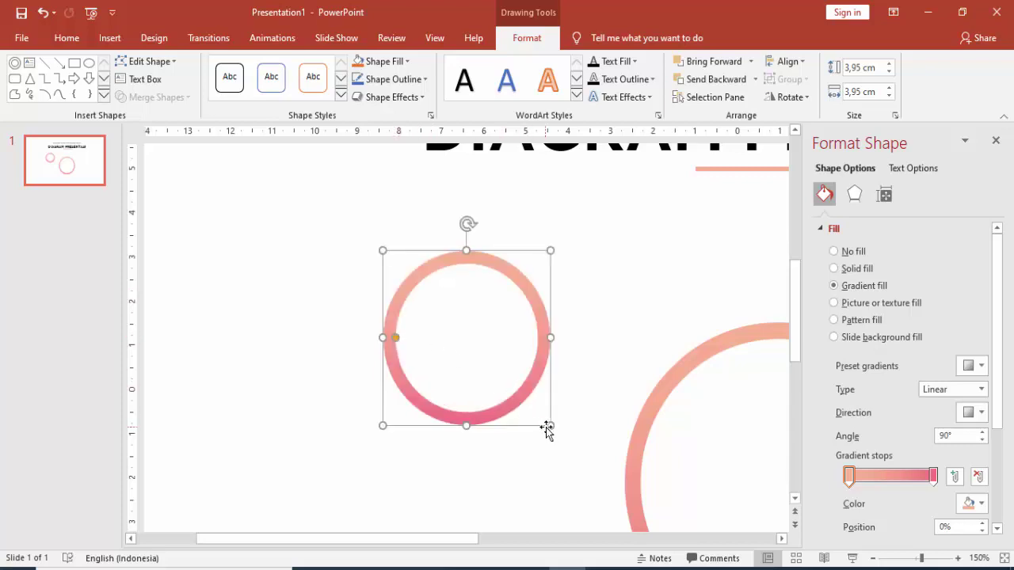
{"action": "left_click_drag", "start_coordinate": [546, 428], "coordinate": [489, 357]}
- Position the small ring above-left of the main gradient ring
{"action": "scroll", "coordinate": [491, 344], "scroll_direction": "down", "scroll_amount": 2, "text": "ctrl"}
{"action": "scroll", "coordinate": [492, 344], "scroll_direction": "down", "scroll_amount": 5, "text": "ctrl"}
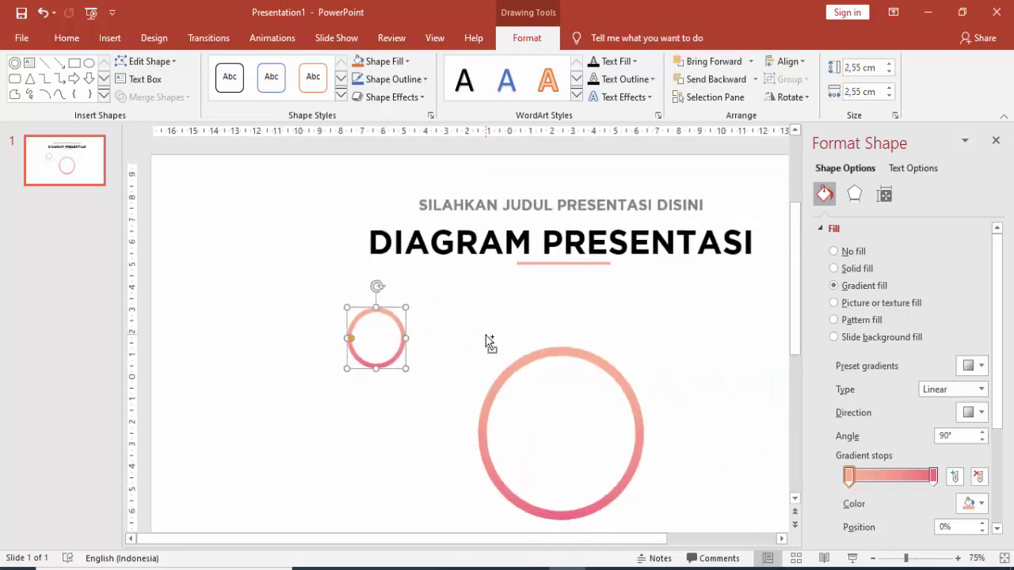
{"action": "mouse_move", "coordinate": [374, 349]}
{"action": "left_mouse_down"}
{"action": "mouse_move", "coordinate": [396, 370]}
{"action": "mouse_move", "coordinate": [413, 367]}
{"action": "left_mouse_up"}
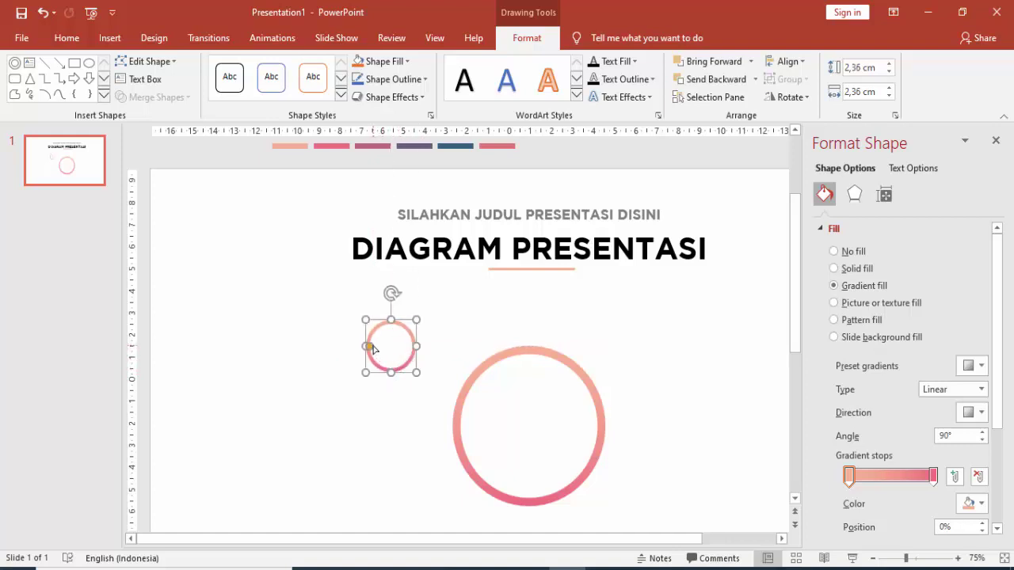
{"action": "left_click", "coordinate": [374, 348]}
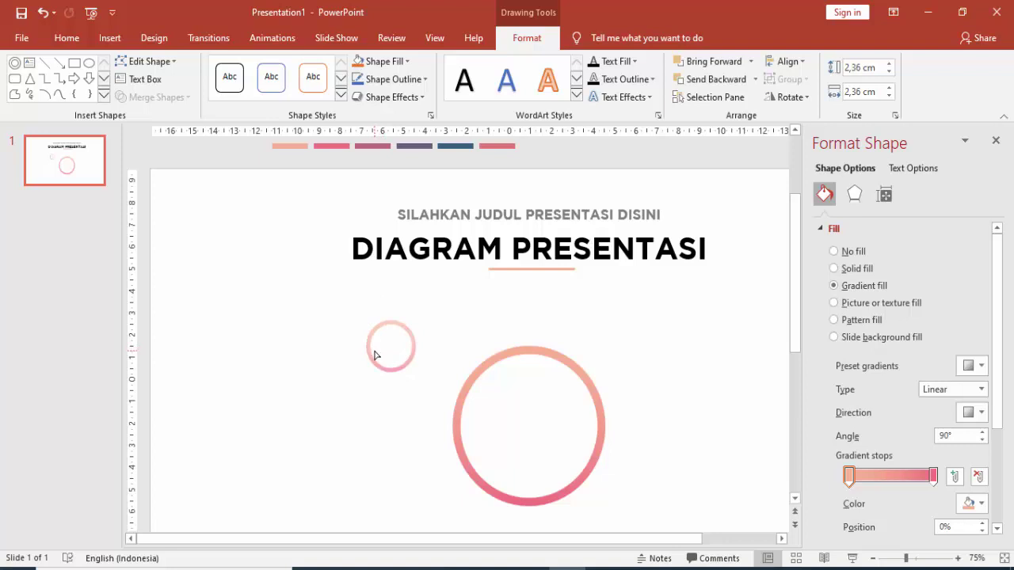
{"action": "left_click", "coordinate": [375, 355]}
{"action": "left_click", "coordinate": [455, 350]}
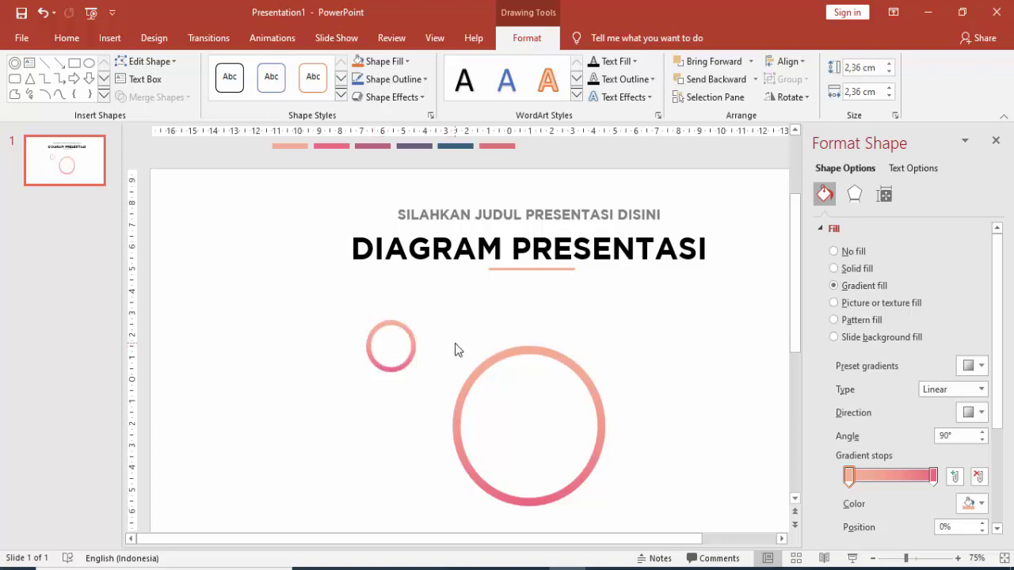
{"action": "left_click", "coordinate": [412, 353]}
{"action": "mouse_move", "coordinate": [410, 355]}
{"action": "left_mouse_down"}
{"action": "mouse_move", "coordinate": [416, 337]}
{"action": "mouse_move", "coordinate": [416, 347]}
{"action": "left_mouse_up"}
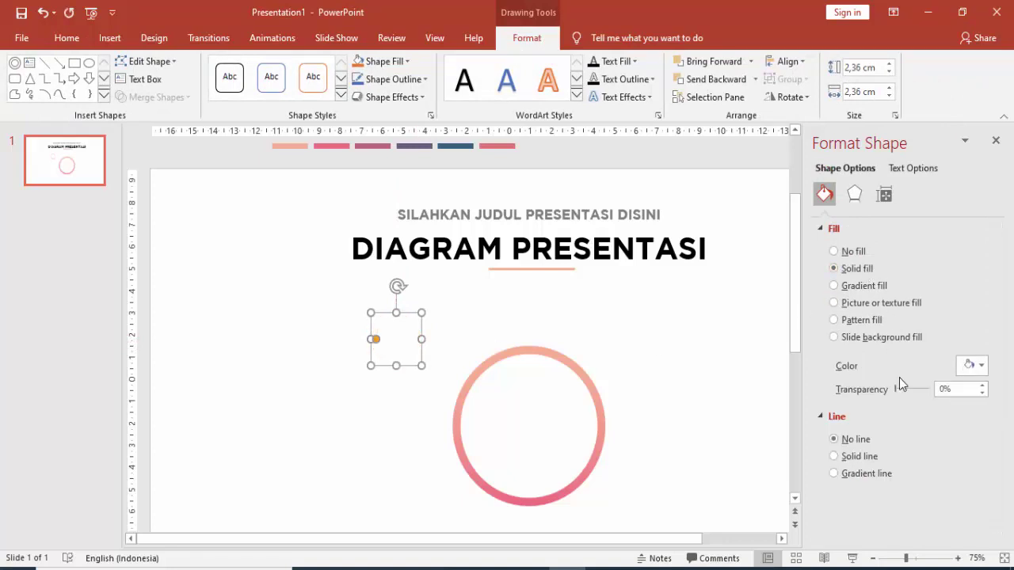
- Give the small ring a solid light-salmon fill
{"action": "left_click", "coordinate": [973, 366]}
{"action": "left_click", "coordinate": [888, 519]}
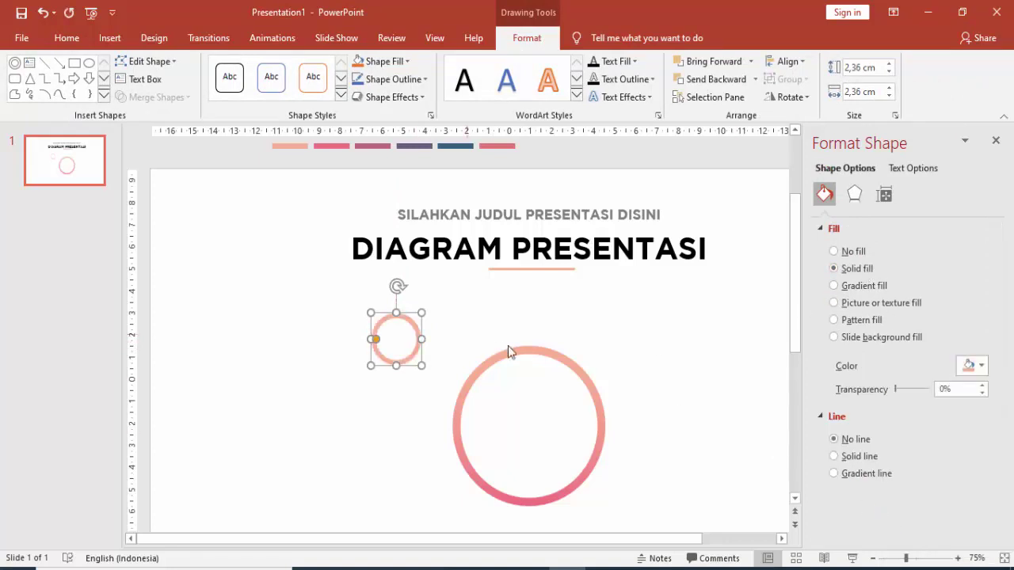
{"action": "left_click", "coordinate": [459, 361]}
{"action": "scroll", "coordinate": [431, 351], "scroll_direction": "up", "scroll_amount": 7}
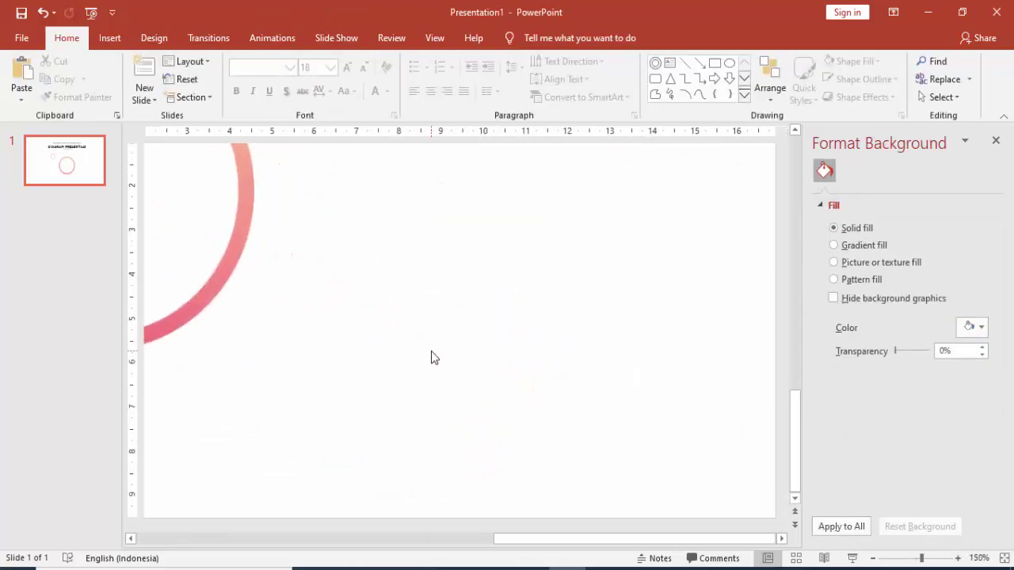
{"action": "left_click", "coordinate": [464, 542]}
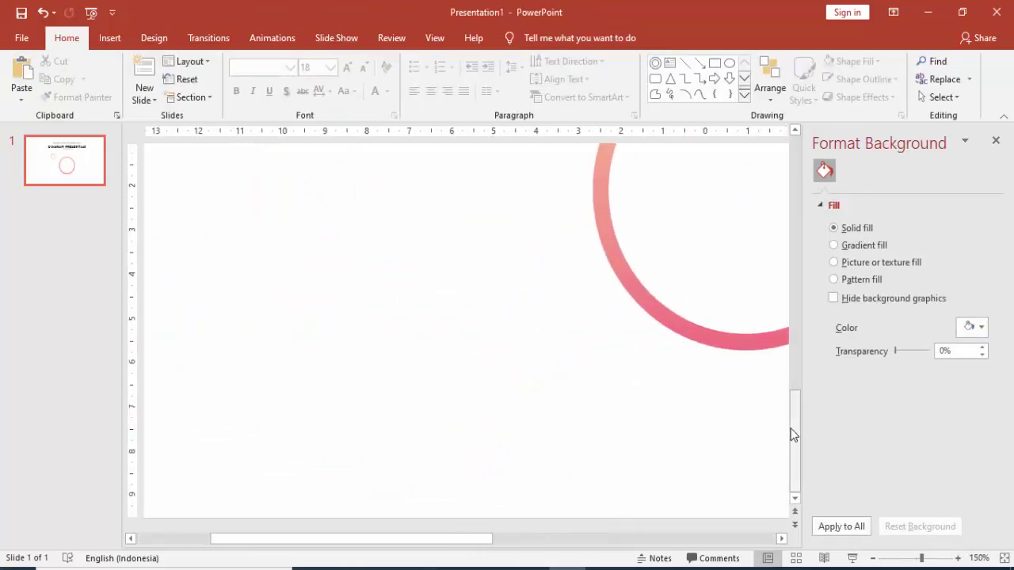
{"action": "left_click_drag", "start_coordinate": [791, 429], "coordinate": [790, 271]}
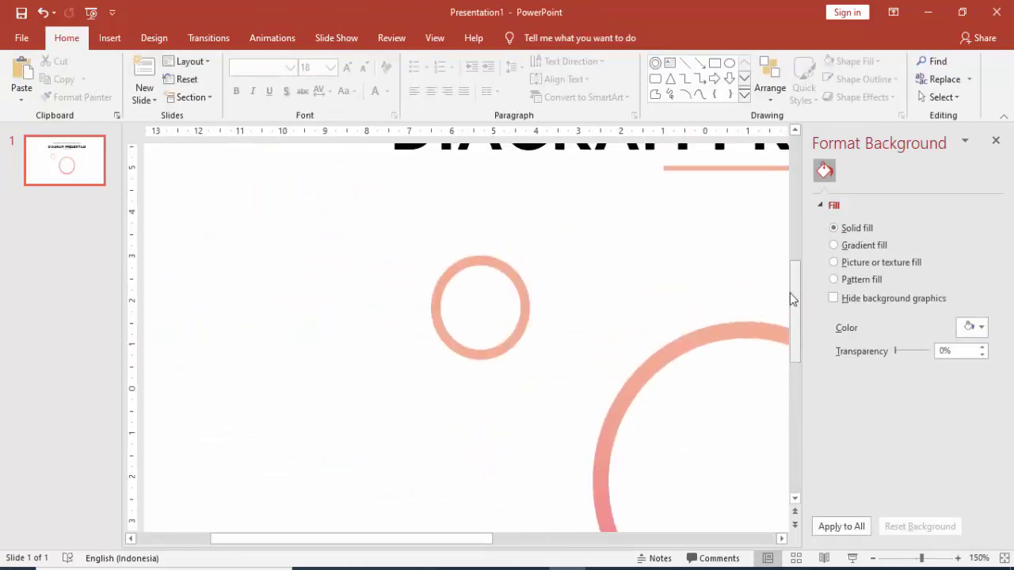
{"action": "left_click", "coordinate": [110, 38]}
{"action": "left_click", "coordinate": [240, 75]}
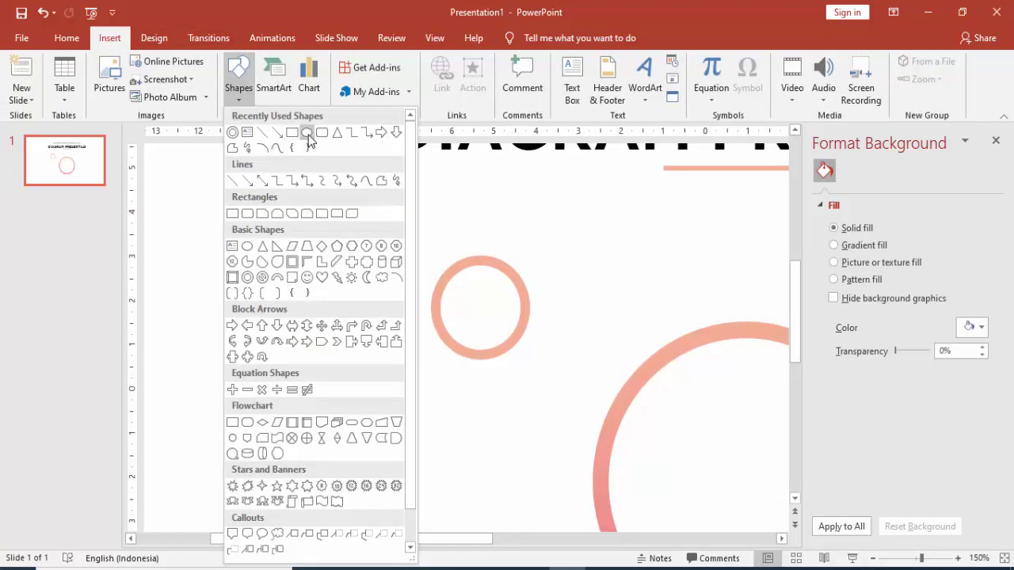
- Draw a small salmon-filled dot with no outline between the two rings
{"action": "left_click", "coordinate": [308, 133]}
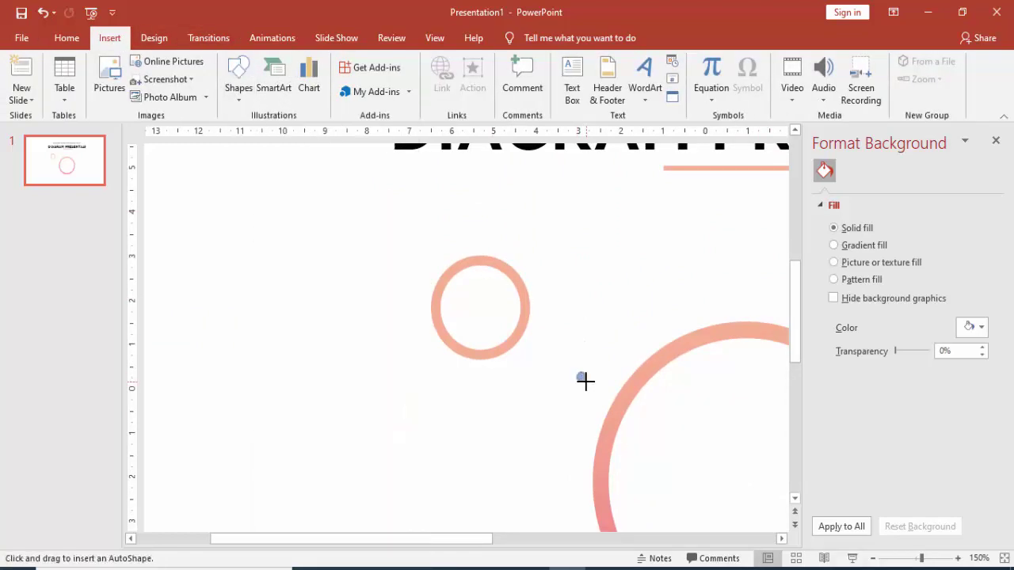
{"action": "left_click_drag", "start_coordinate": [585, 381], "coordinate": [587, 383]}
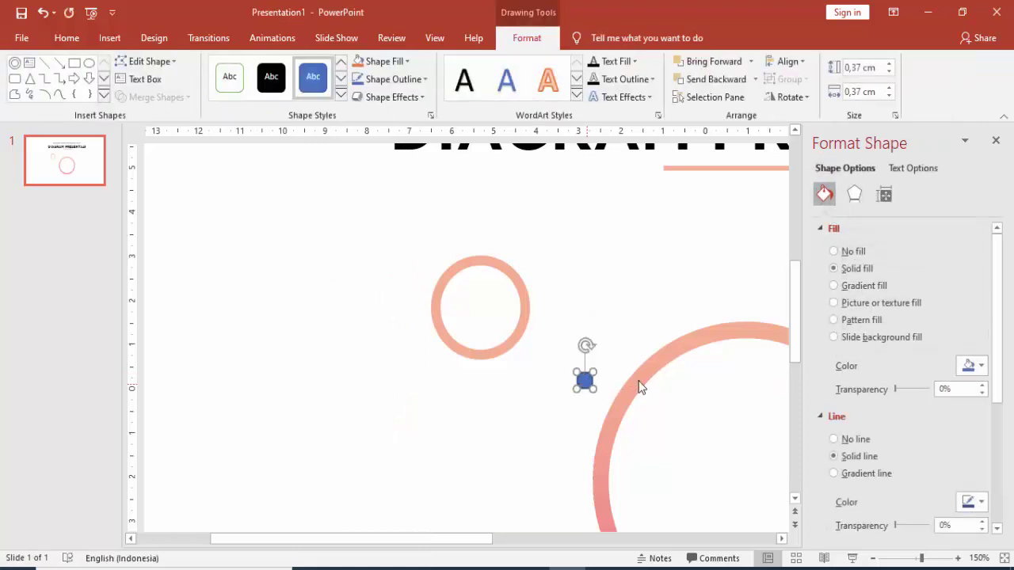
{"action": "left_click", "coordinate": [833, 440]}
{"action": "left_click", "coordinate": [973, 365]}
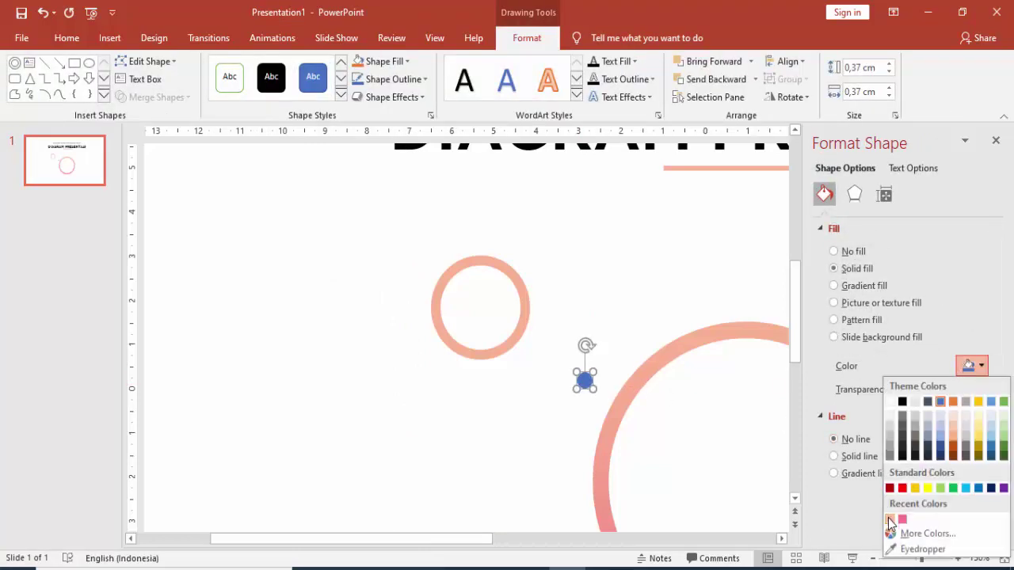
{"action": "left_click", "coordinate": [891, 520]}
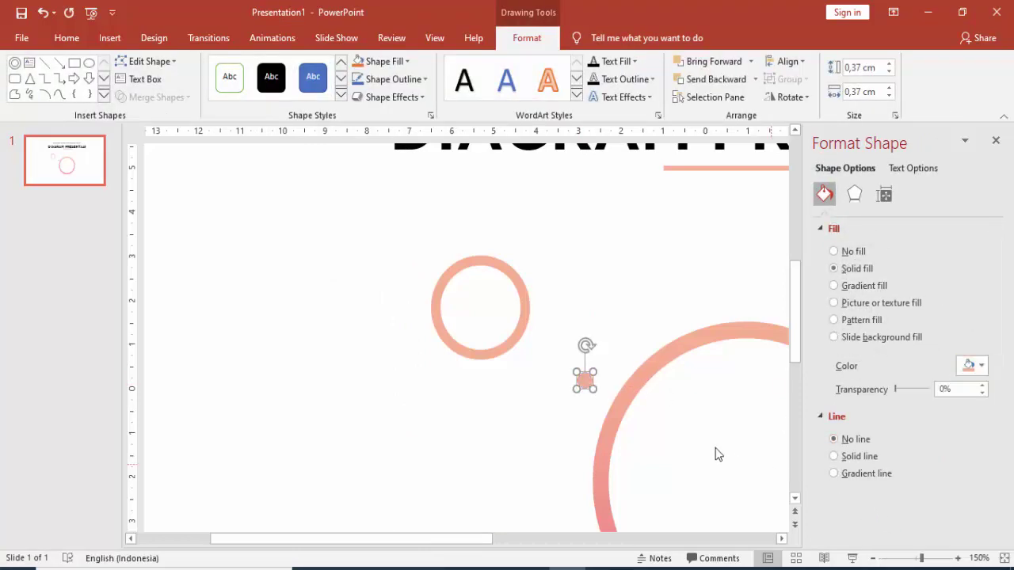
{"action": "left_click", "coordinate": [554, 348]}
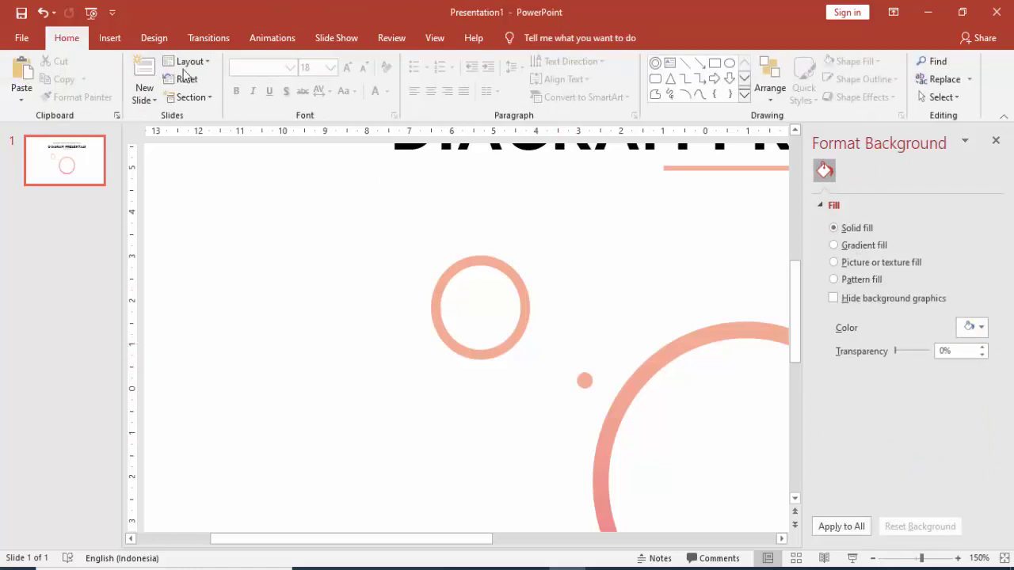
- Draw a larger circle with no fill and salmon outline, centered around the dot
{"action": "left_click", "coordinate": [110, 38]}
{"action": "left_click", "coordinate": [236, 72]}
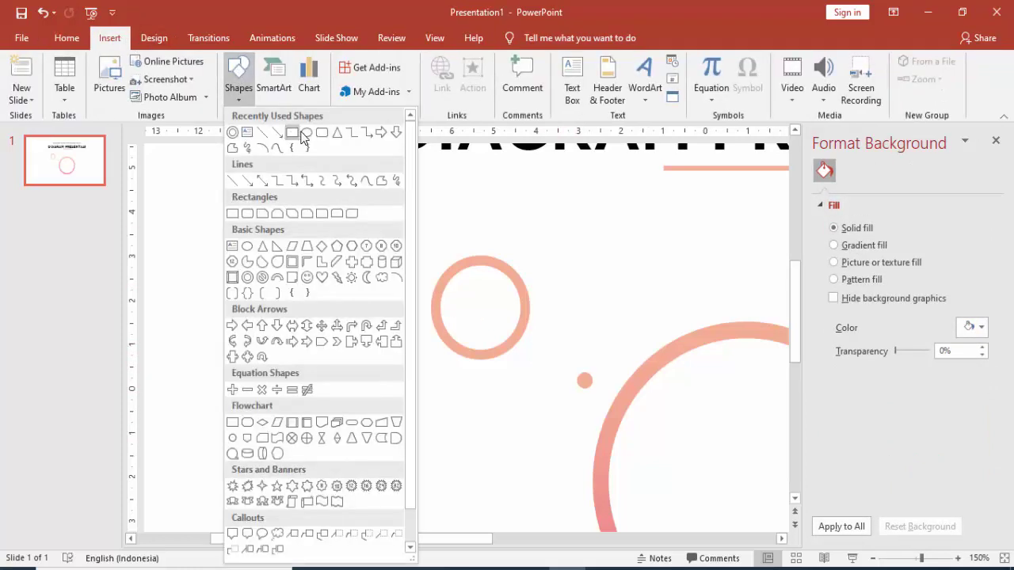
{"action": "left_click", "coordinate": [302, 134]}
{"action": "left_click_drag", "start_coordinate": [574, 370], "coordinate": [603, 399]}
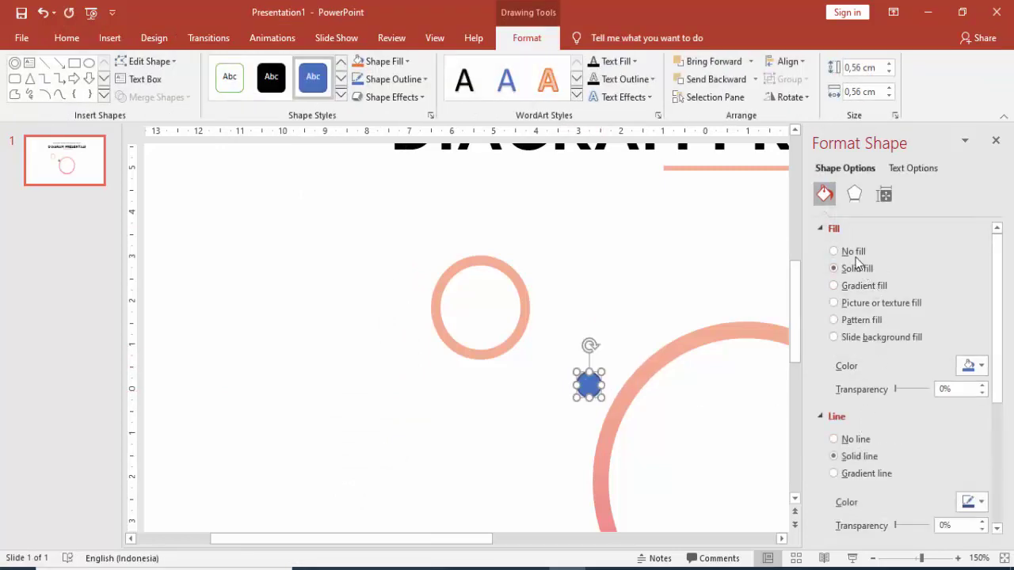
{"action": "left_click", "coordinate": [852, 251]}
{"action": "left_click", "coordinate": [967, 445]}
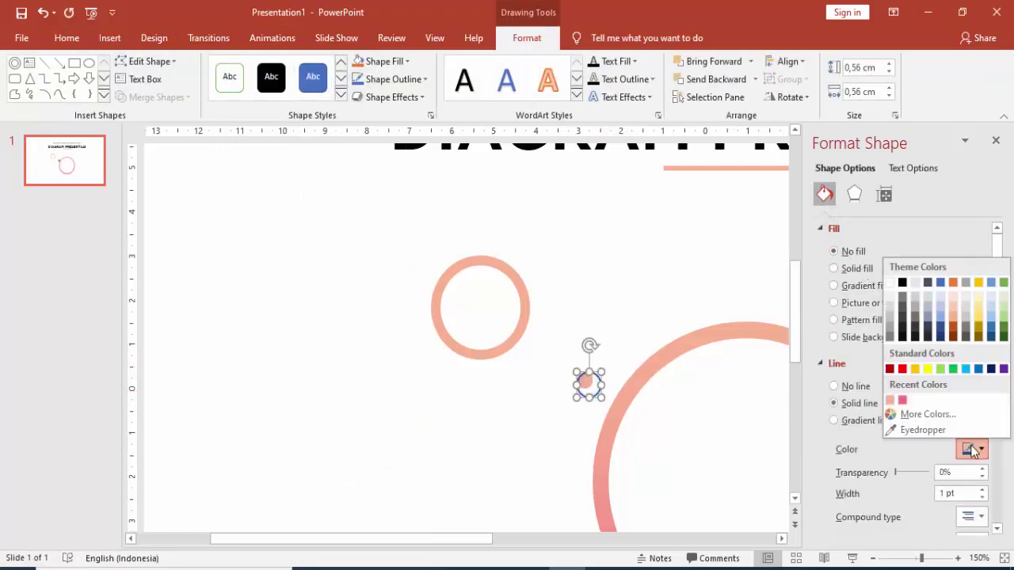
{"action": "left_click", "coordinate": [888, 399]}
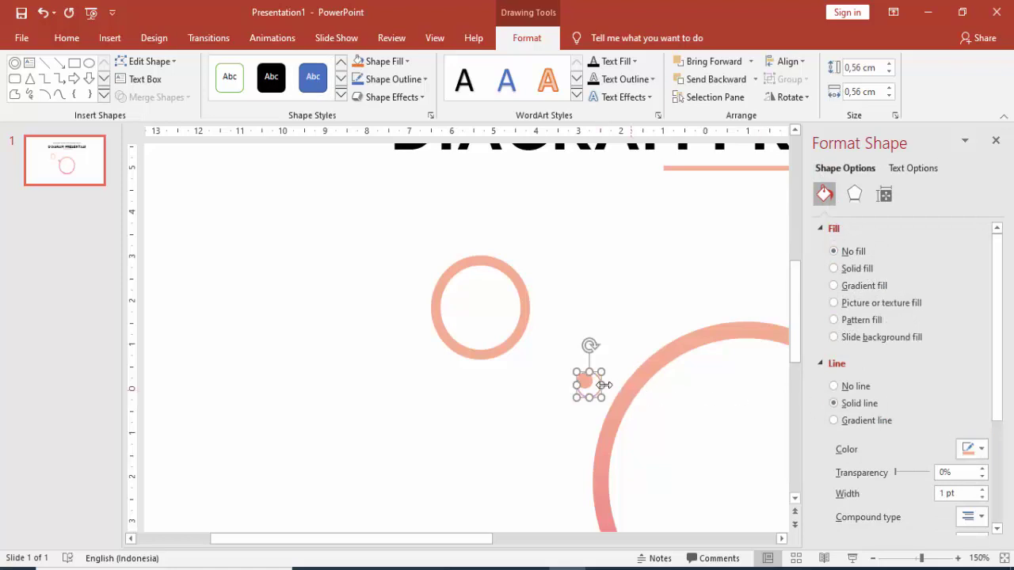
{"action": "scroll", "coordinate": [606, 384], "scroll_direction": "up", "scroll_amount": 5, "text": "ctrl"}
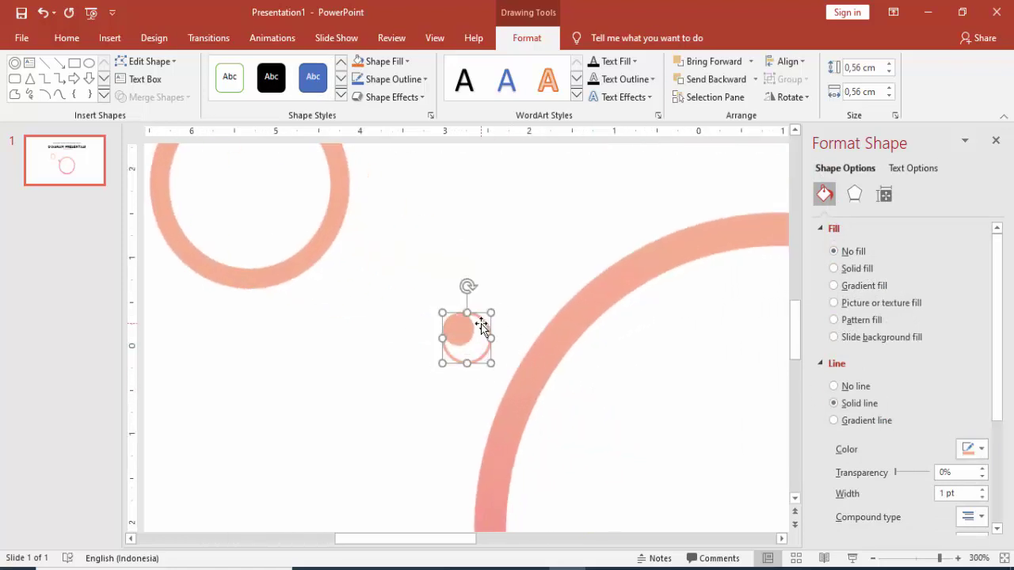
{"action": "left_click_drag", "start_coordinate": [479, 327], "coordinate": [476, 323]}
{"action": "scroll", "coordinate": [492, 324], "scroll_direction": "down", "scroll_amount": 5, "text": "ctrl"}
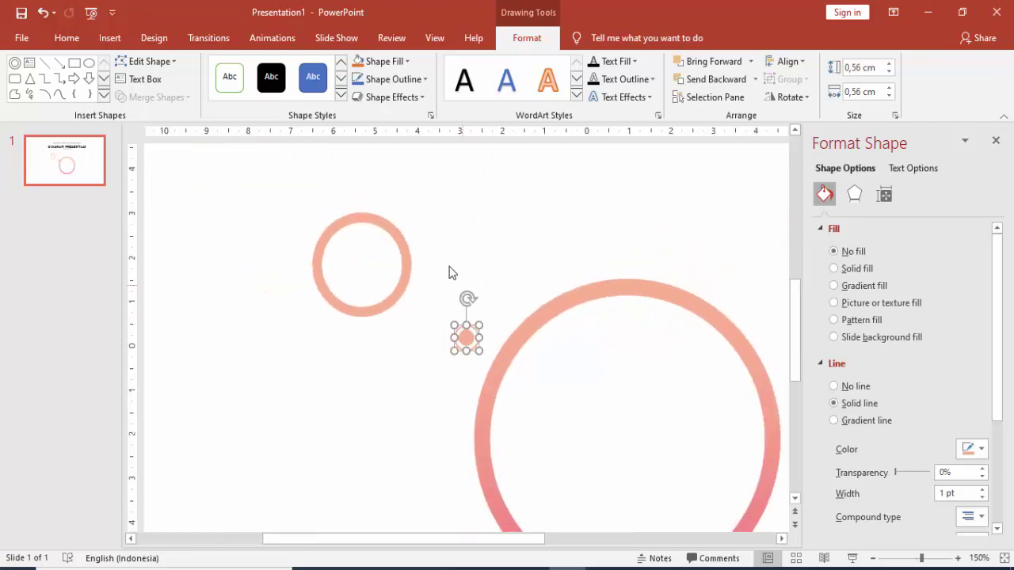
{"action": "left_click", "coordinate": [444, 244]}
- Draw a small triangle on top of the small ring
{"action": "left_click", "coordinate": [109, 38]}
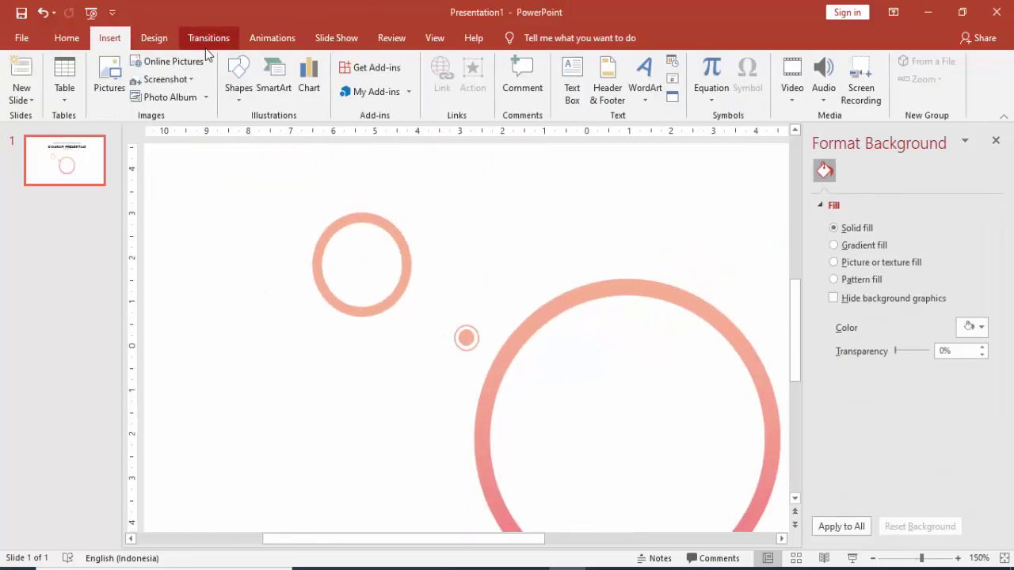
{"action": "left_click", "coordinate": [239, 83]}
{"action": "left_click", "coordinate": [336, 133]}
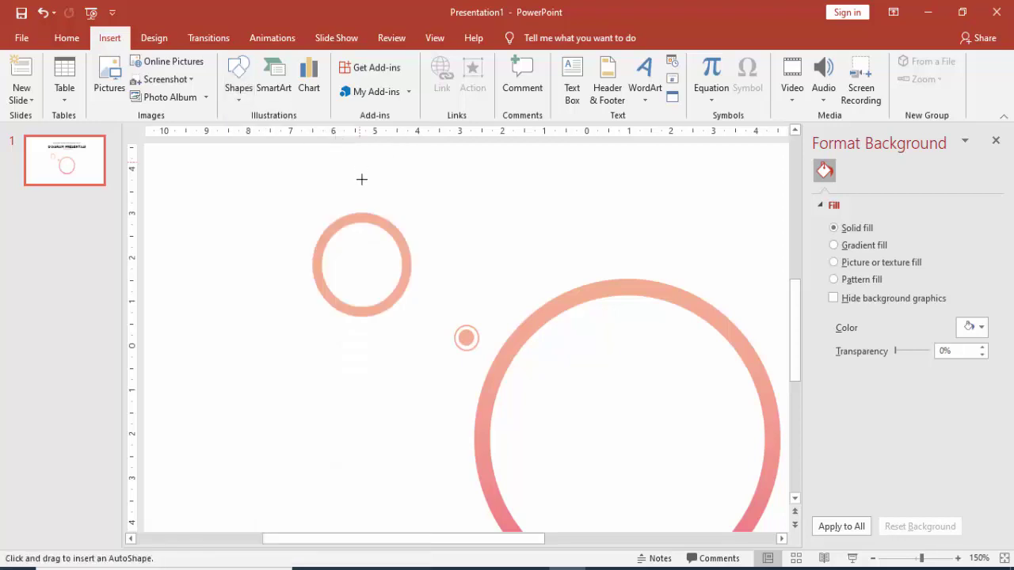
{"action": "mouse_move", "coordinate": [352, 196]}
{"action": "left_mouse_down"}
{"action": "mouse_move", "coordinate": [369, 220]}
{"action": "mouse_move", "coordinate": [364, 210]}
{"action": "left_mouse_up"}
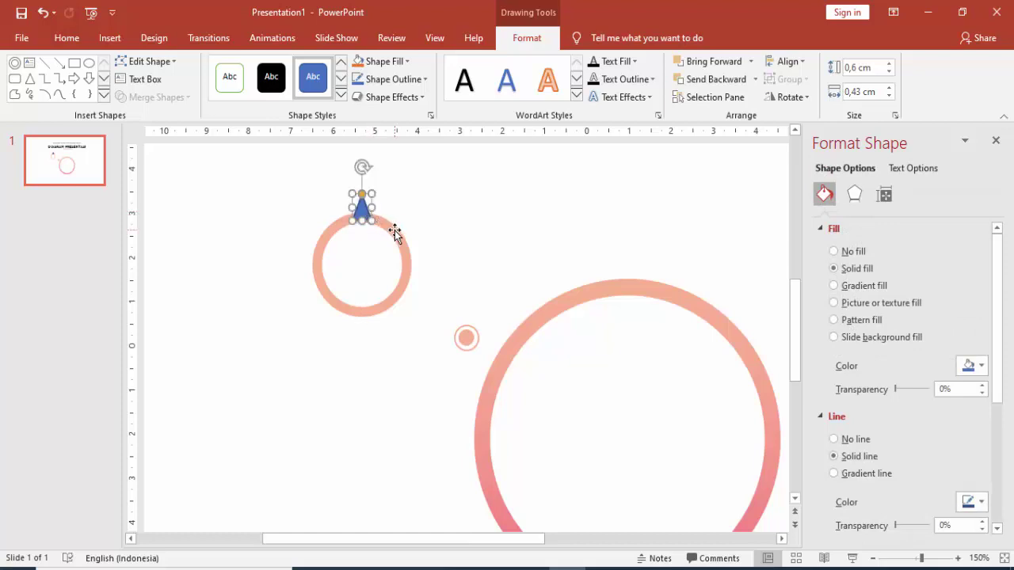
- Merge the ring and triangle with Merge Shapes > Union
{"action": "left_click", "coordinate": [406, 232], "text": "shift"}
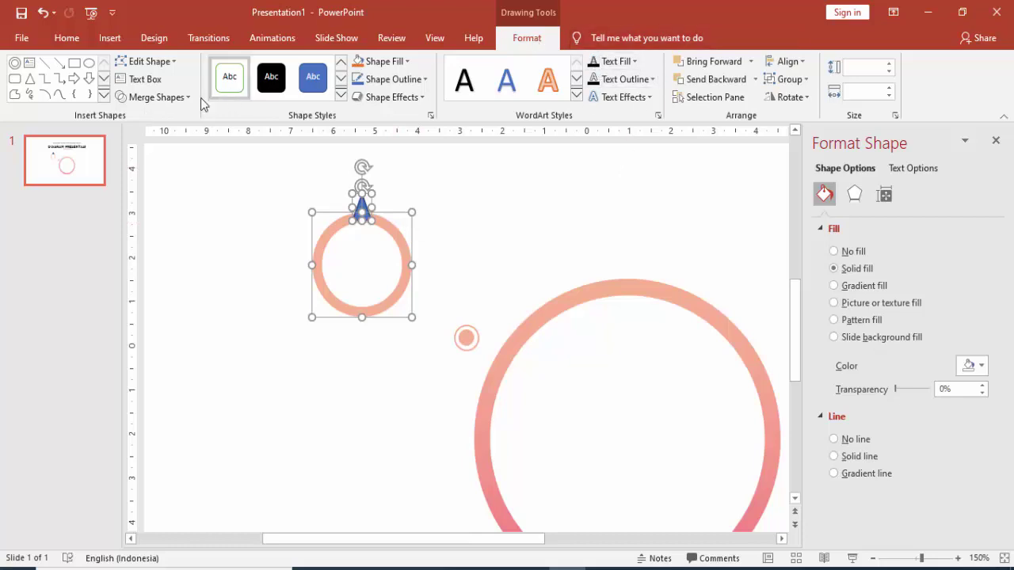
{"action": "left_click", "coordinate": [158, 96]}
{"action": "left_click", "coordinate": [154, 135]}
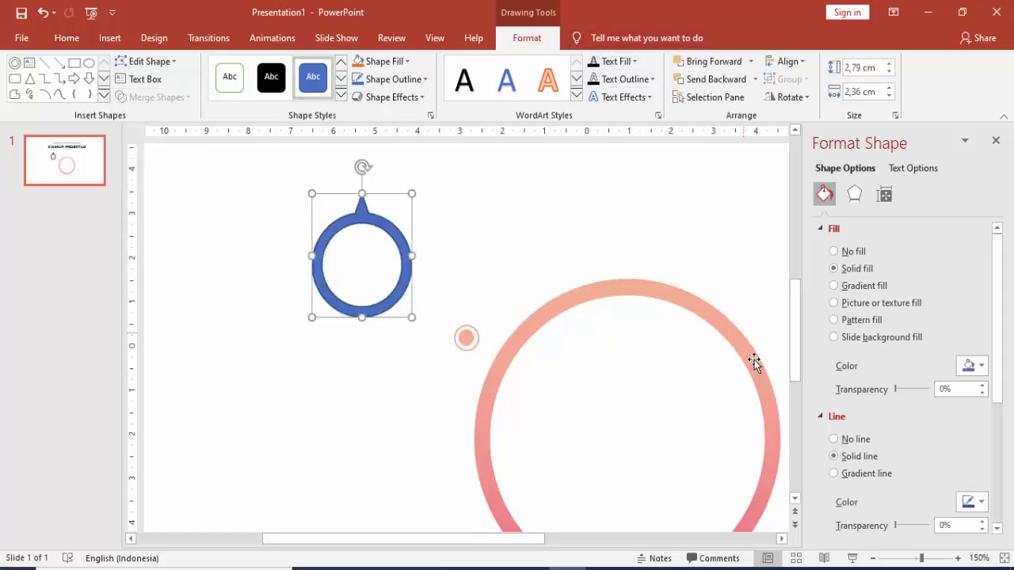
- Remove the pointed ring's outline and fill it with the recent pink
{"action": "left_click", "coordinate": [846, 444]}
{"action": "left_click", "coordinate": [971, 366]}
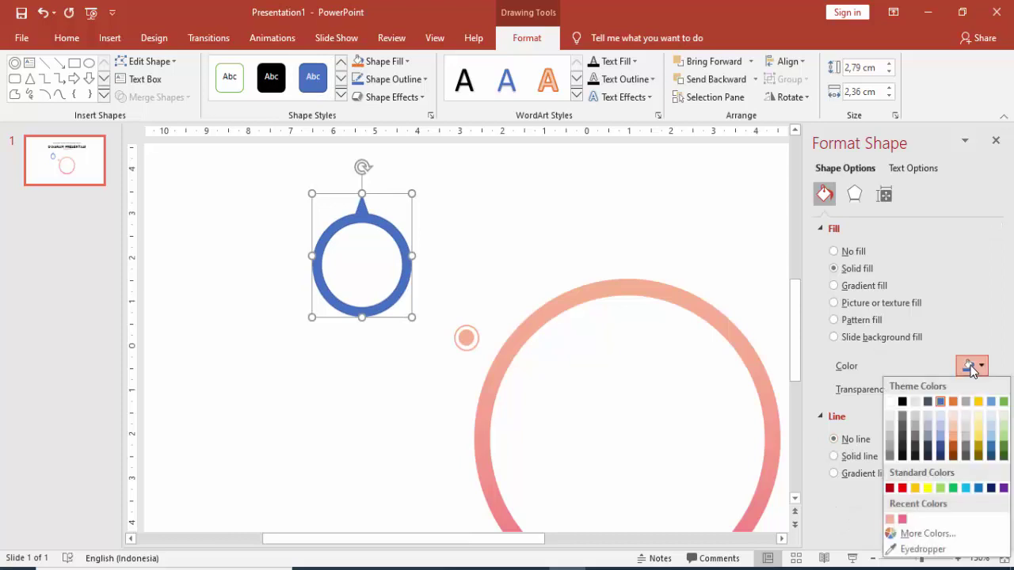
{"action": "left_click", "coordinate": [891, 519]}
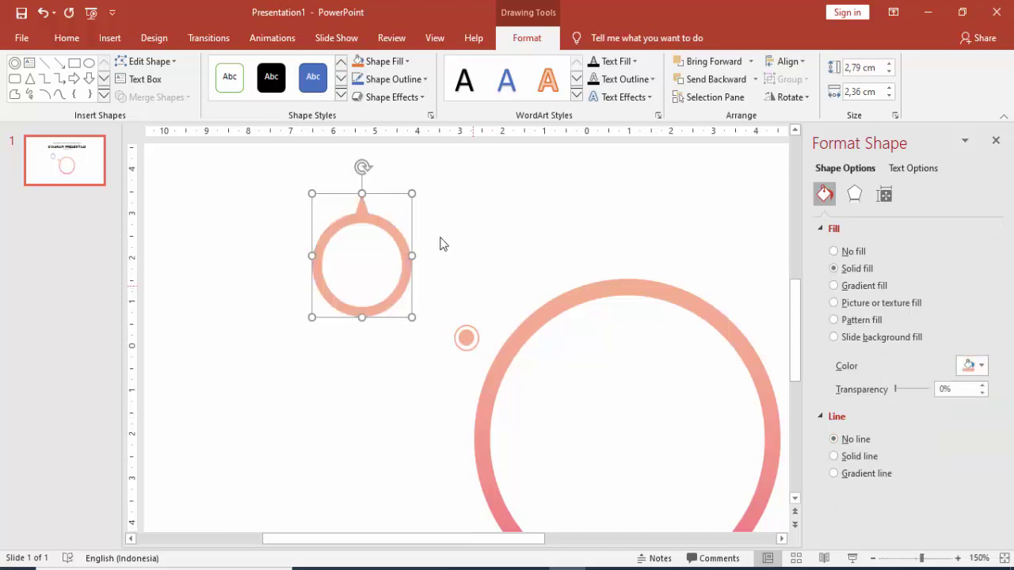
- Rotate the pointed ring so its tip points down-right toward the small dot
{"action": "left_click_drag", "start_coordinate": [370, 170], "coordinate": [431, 306]}
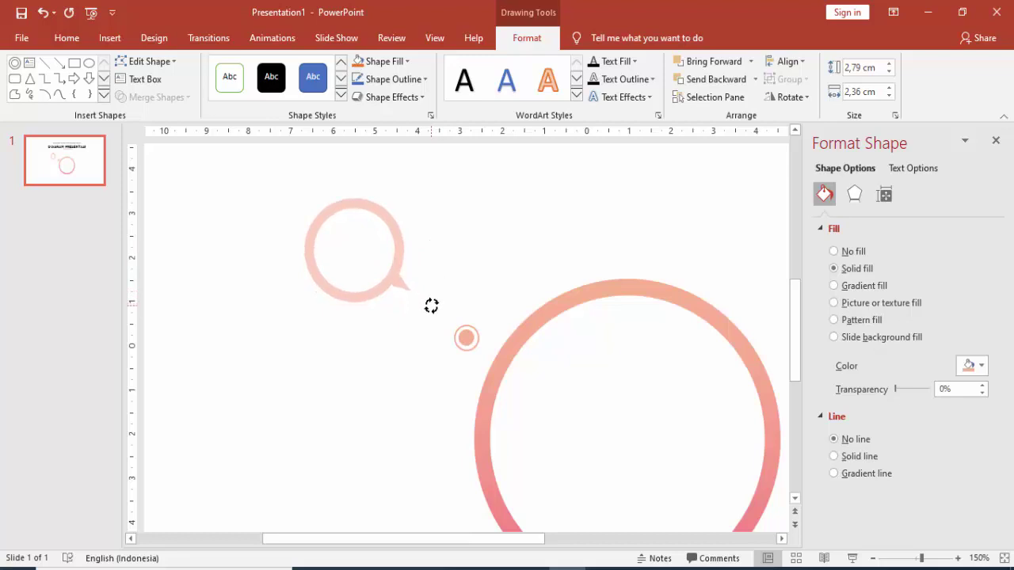
{"action": "left_click_drag", "start_coordinate": [431, 307], "coordinate": [430, 304]}
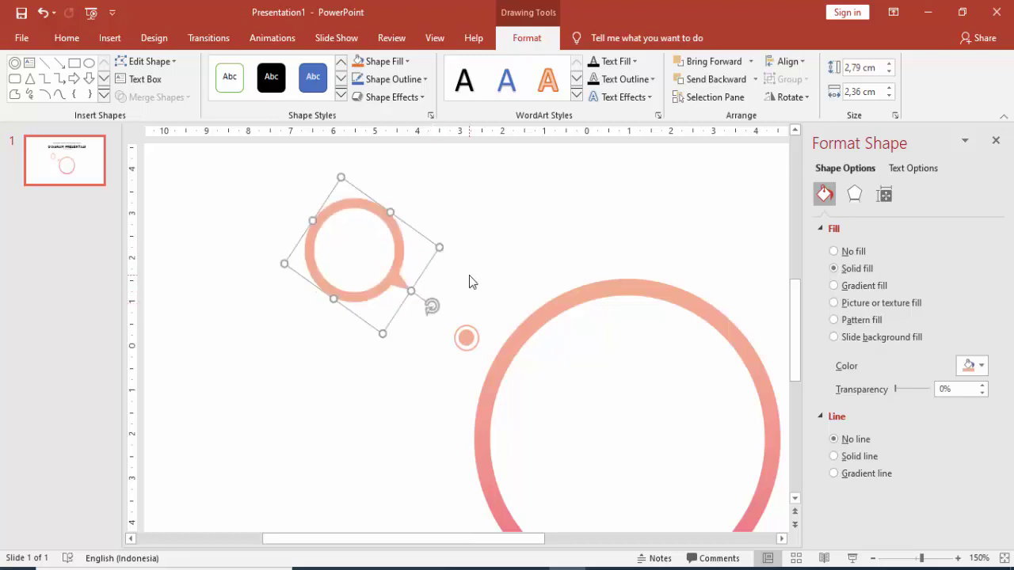
{"action": "left_click", "coordinate": [468, 280]}
- Draw a straight line from the ring's point to the small dot
{"action": "left_click", "coordinate": [115, 38]}
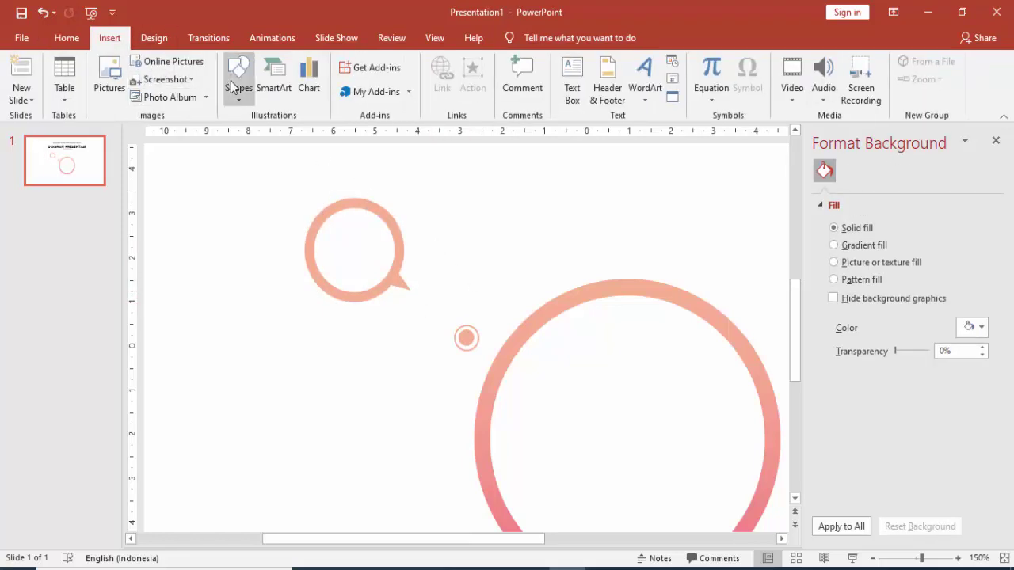
{"action": "left_click", "coordinate": [238, 87]}
{"action": "left_click", "coordinate": [263, 133]}
{"action": "mouse_move", "coordinate": [306, 199]}
{"action": "left_mouse_down"}
{"action": "mouse_move", "coordinate": [419, 283]}
{"action": "mouse_move", "coordinate": [458, 328]}
{"action": "left_mouse_up"}
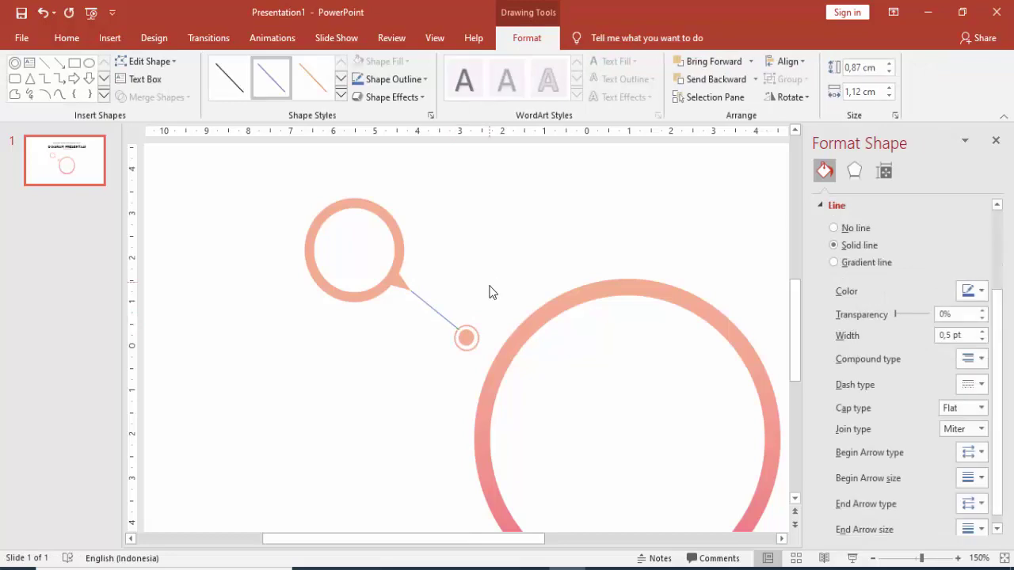
{"action": "left_click", "coordinate": [492, 290]}
- Make the connecting line 1 pt thick and colour it the recent pink
{"action": "left_click", "coordinate": [444, 315]}
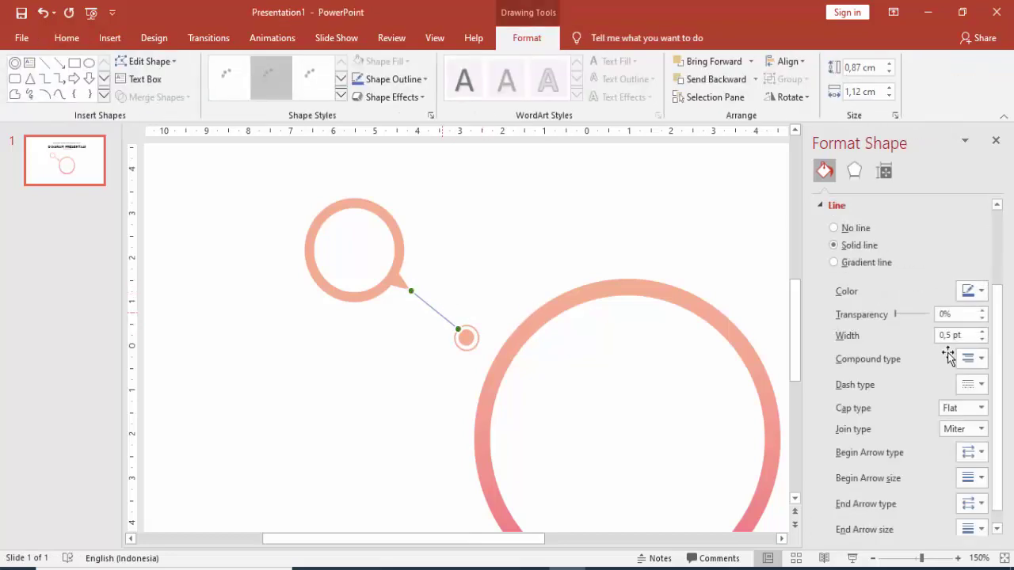
{"action": "left_click", "coordinate": [982, 332]}
{"action": "left_click", "coordinate": [982, 333]}
{"action": "left_click", "coordinate": [972, 291]}
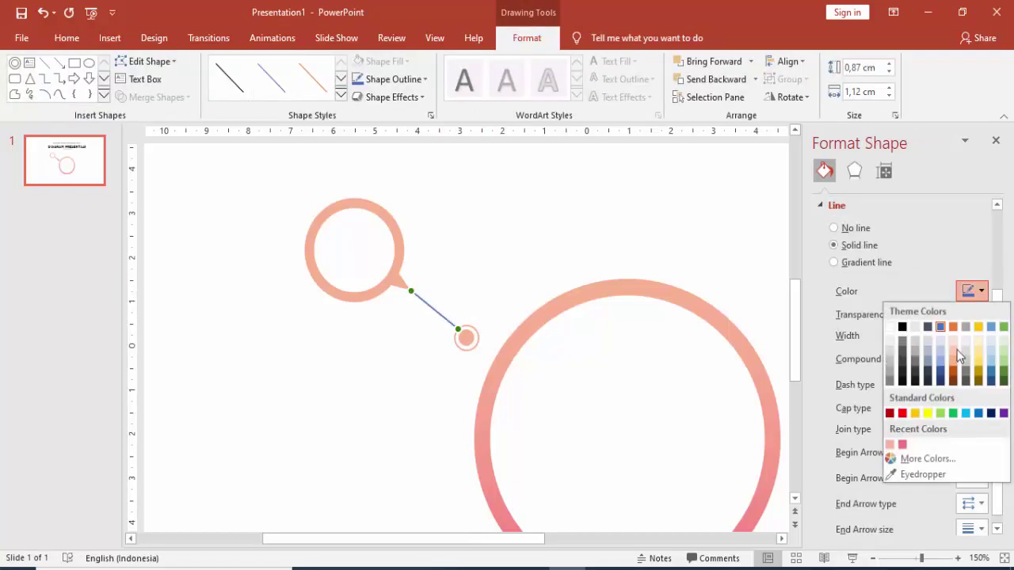
{"action": "left_click", "coordinate": [900, 446]}
{"action": "left_click", "coordinate": [500, 267]}
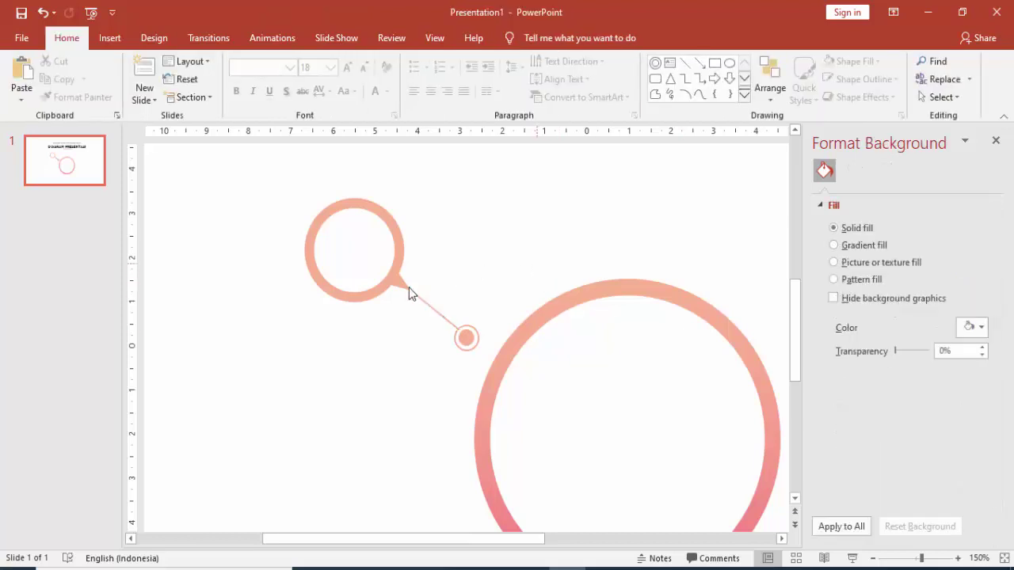
- Nudge the line so it meets the ring's tip and the dot exactly
{"action": "scroll", "coordinate": [405, 289], "scroll_direction": "up", "scroll_amount": 5}
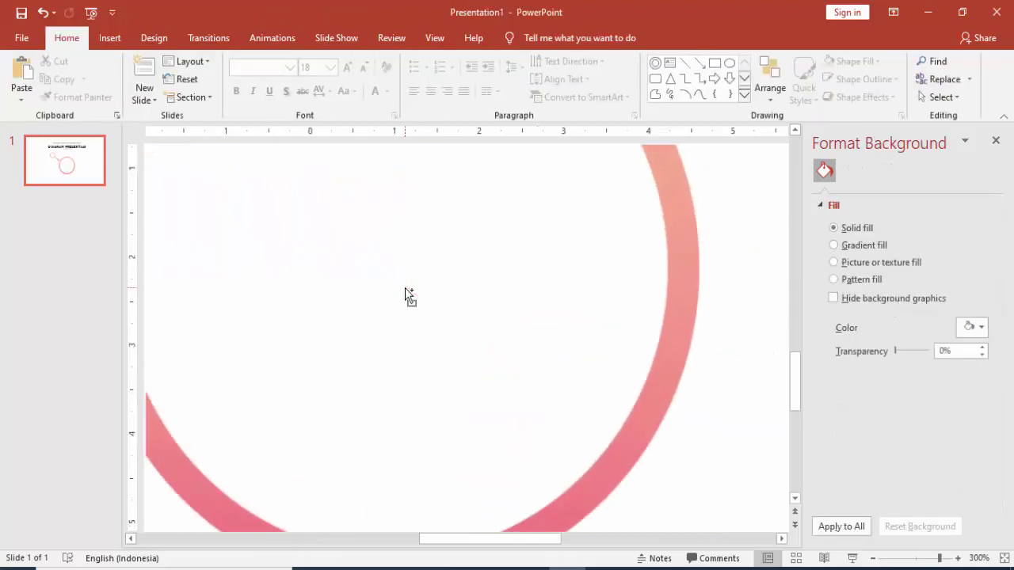
{"action": "left_click", "coordinate": [394, 540]}
{"action": "scroll", "coordinate": [686, 306], "scroll_direction": "up", "scroll_amount": 5}
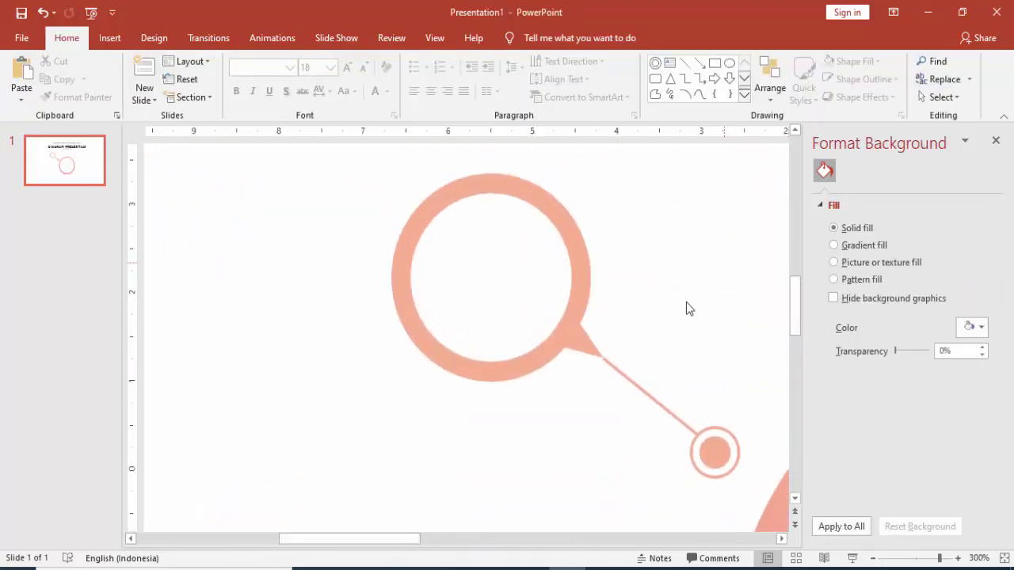
{"action": "left_click", "coordinate": [621, 372]}
{"action": "left_click_drag", "start_coordinate": [621, 371], "coordinate": [622, 371]}
{"action": "scroll", "coordinate": [626, 374], "scroll_direction": "up", "scroll_amount": 5}
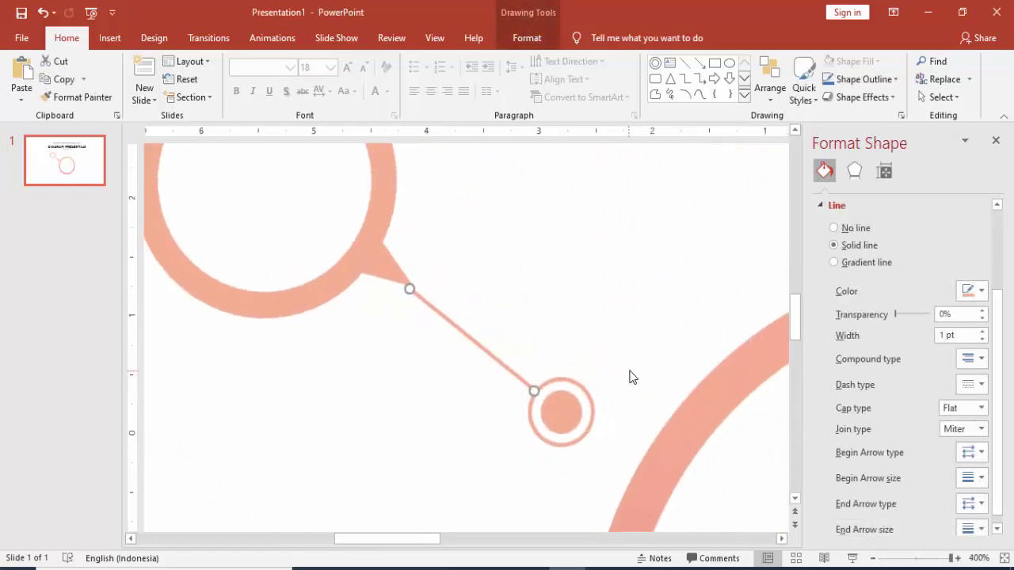
{"action": "left_click_drag", "start_coordinate": [466, 335], "coordinate": [464, 334]}
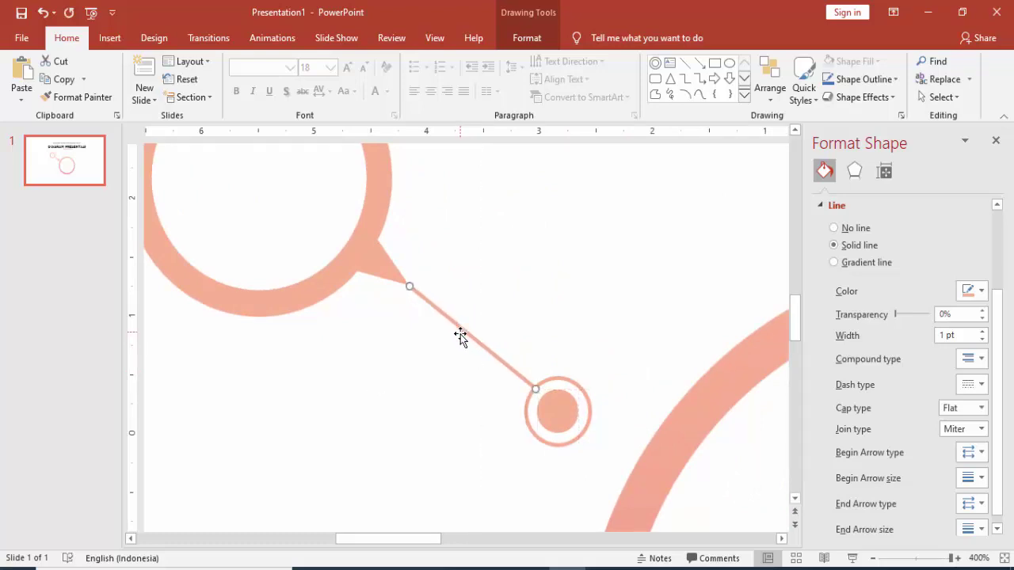
{"action": "left_click", "coordinate": [564, 362]}
{"action": "scroll", "coordinate": [606, 345], "scroll_direction": "down", "scroll_amount": 5, "text": "ctrl"}
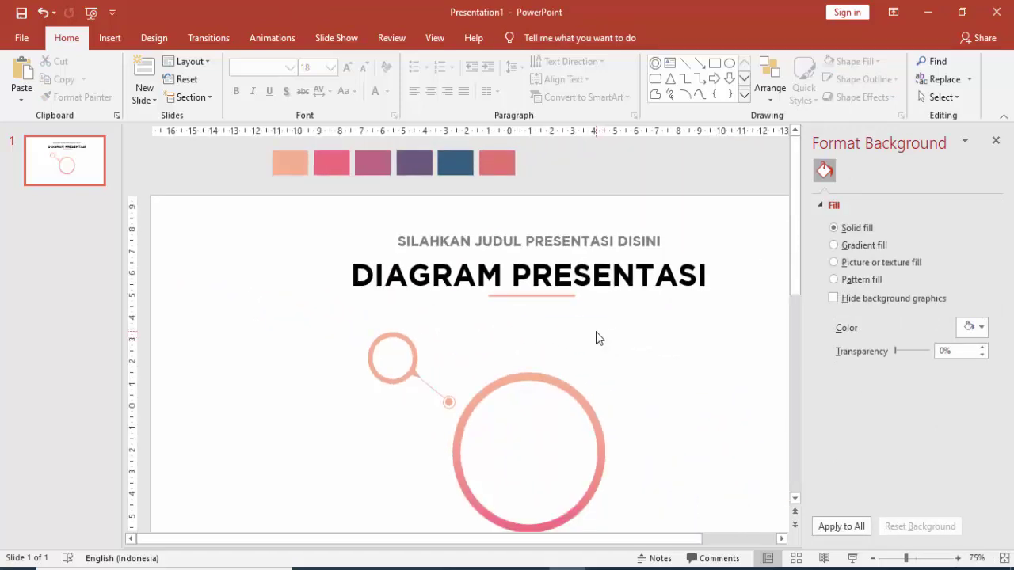
- Group the ring, connecting line and dot into one callout with Ctrl+G
{"action": "left_click", "coordinate": [451, 401]}
{"action": "left_click", "coordinate": [475, 383]}
{"action": "left_click_drag", "start_coordinate": [340, 318], "coordinate": [461, 421]}
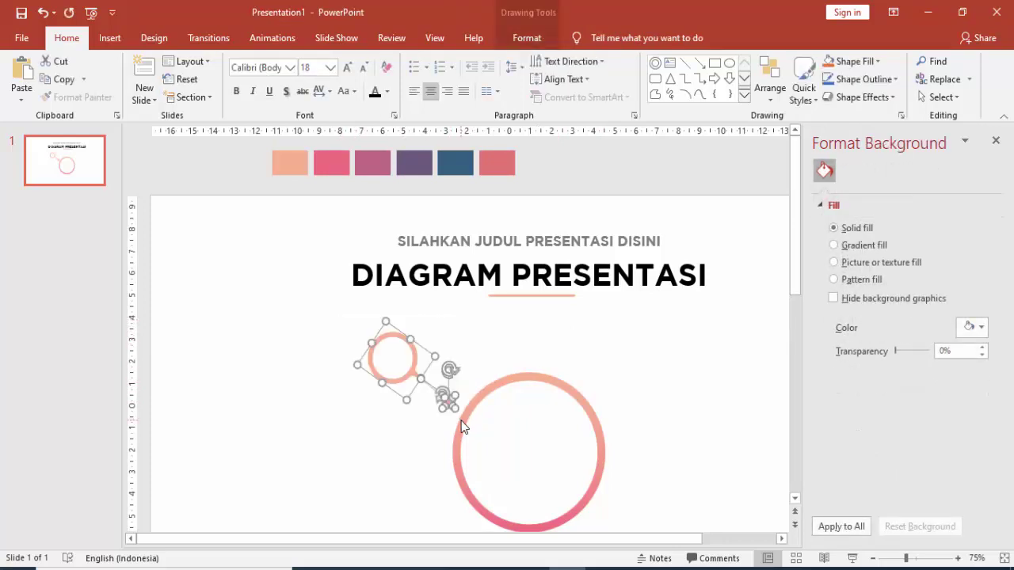
{"action": "key", "text": "ctrl+g"}
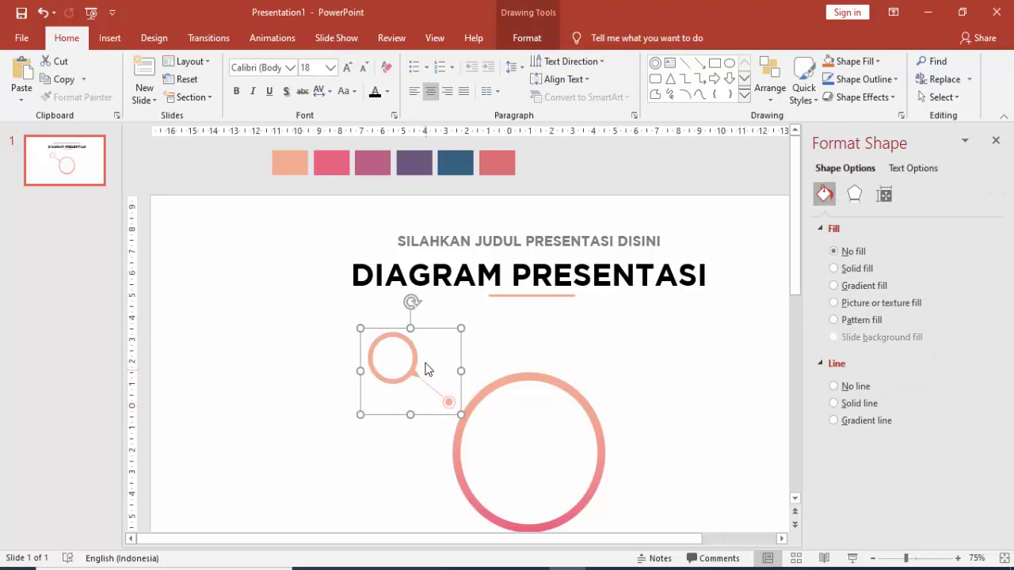
- Drag out a copy of the callout, rotate it, and place it below the original
{"action": "mouse_move", "coordinate": [422, 356]}
{"action": "left_mouse_down"}
{"action": "mouse_move", "coordinate": [433, 365]}
{"action": "mouse_move", "coordinate": [393, 387]}
{"action": "left_mouse_up"}
{"action": "left_click_drag", "start_coordinate": [386, 350], "coordinate": [368, 391]}
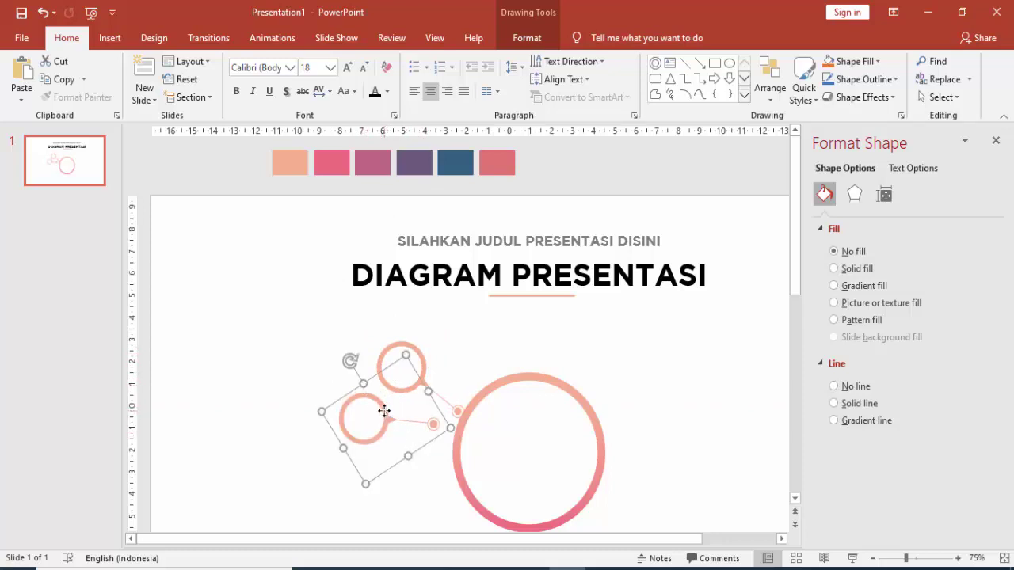
{"action": "left_click_drag", "start_coordinate": [386, 414], "coordinate": [389, 429]}
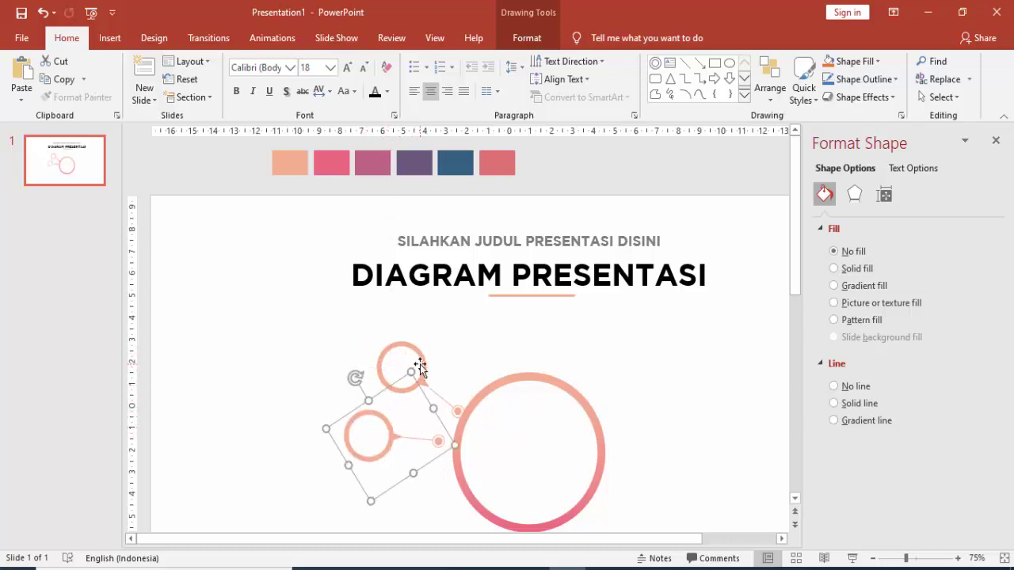
{"action": "left_click_drag", "start_coordinate": [414, 369], "coordinate": [409, 358]}
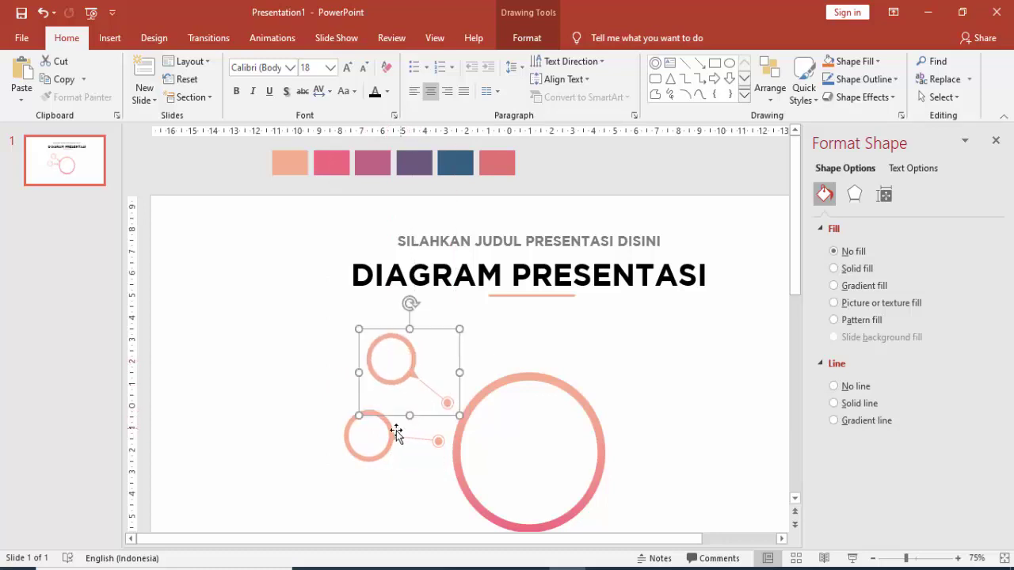
- Duplicate the rotated group and move it lower, then undo the extra copy
{"action": "left_click", "coordinate": [392, 436]}
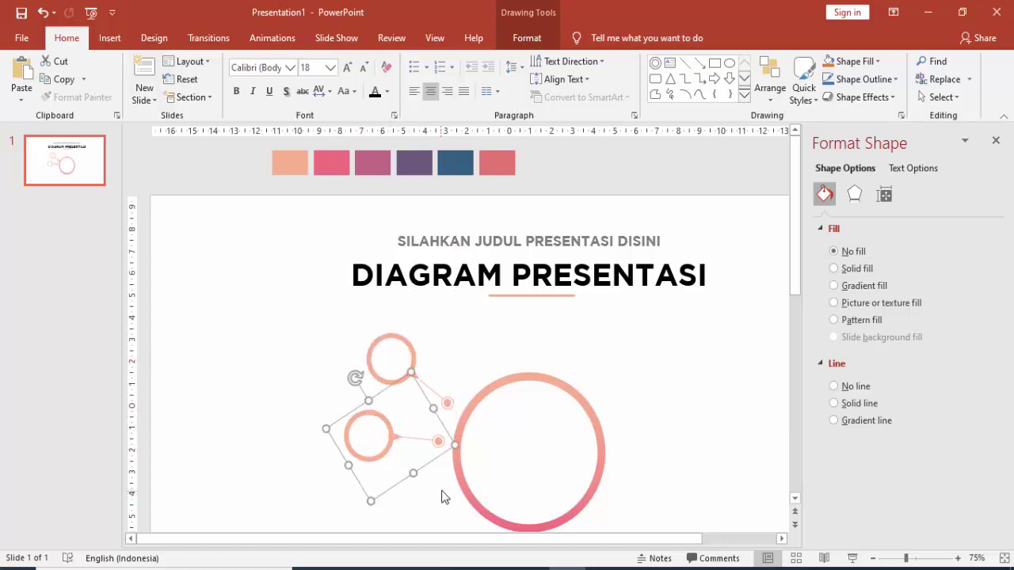
{"action": "key", "text": "ctrl+d"}
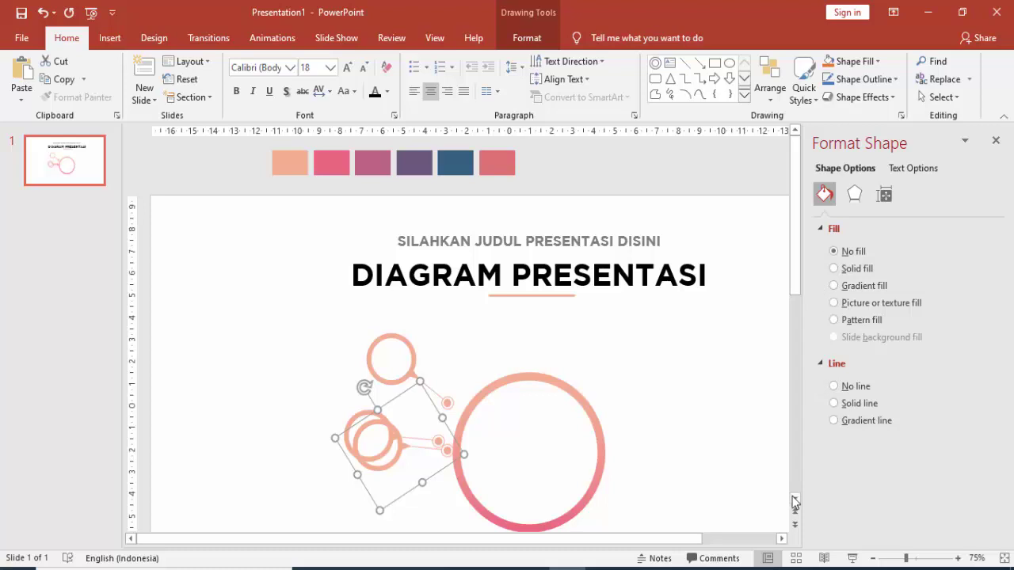
{"action": "left_click", "coordinate": [795, 500]}
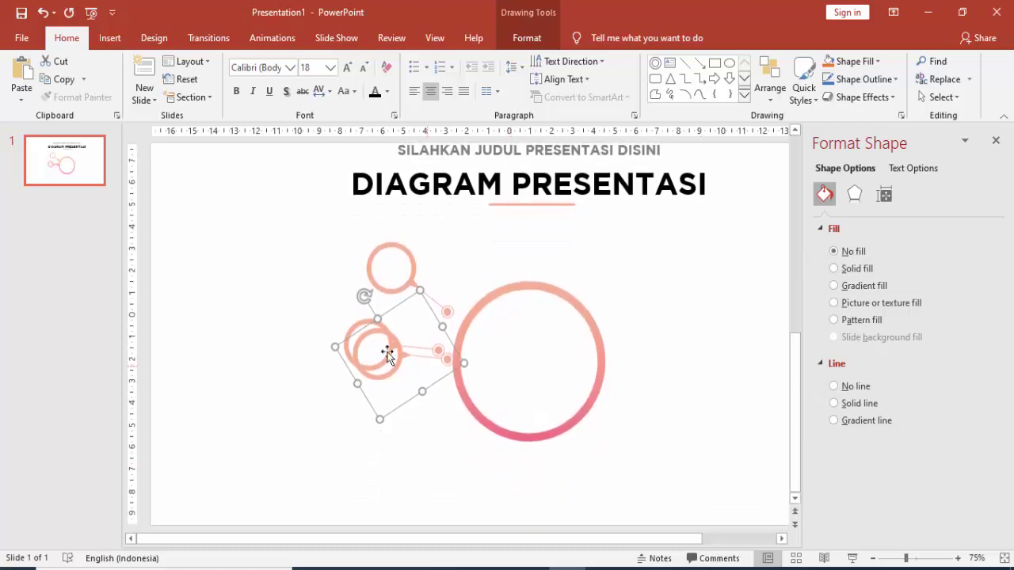
{"action": "left_click_drag", "start_coordinate": [393, 340], "coordinate": [403, 409]}
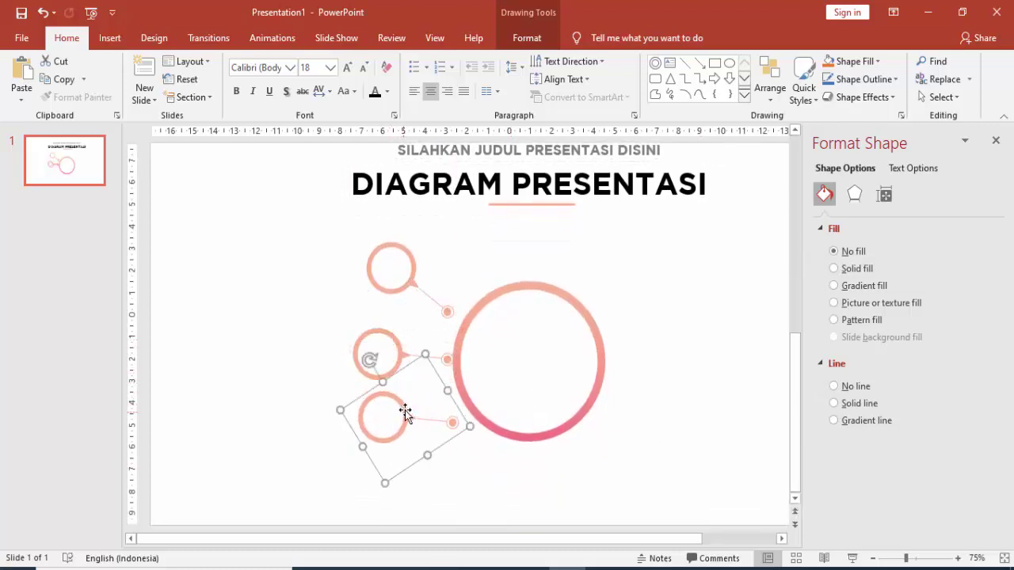
{"action": "scroll", "coordinate": [412, 372], "scroll_direction": "up", "scroll_amount": 2}
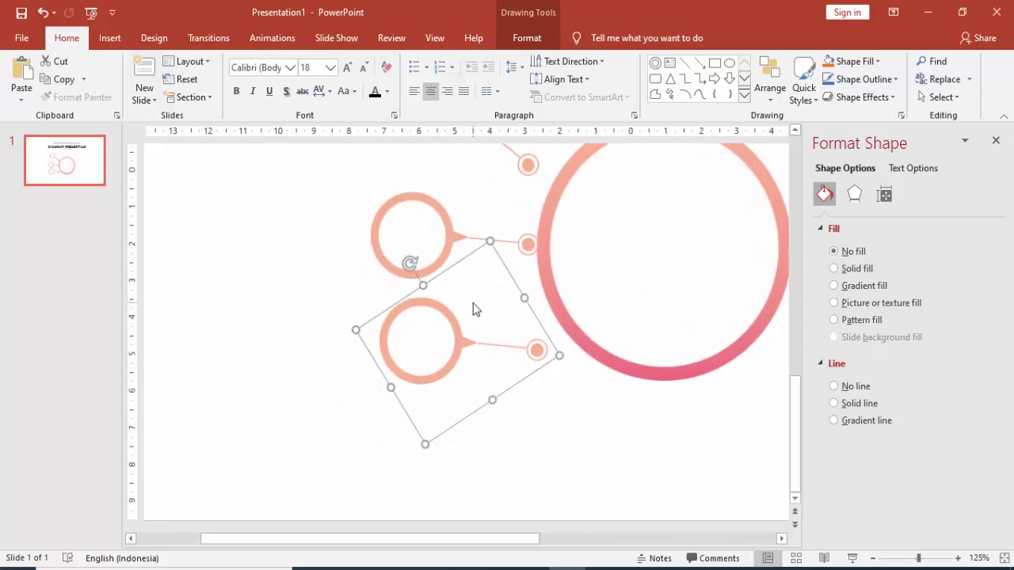
{"action": "key", "text": "ctrl+z"}
- Rotate the middle group level and shift it left of the big ring
{"action": "left_click", "coordinate": [458, 231]}
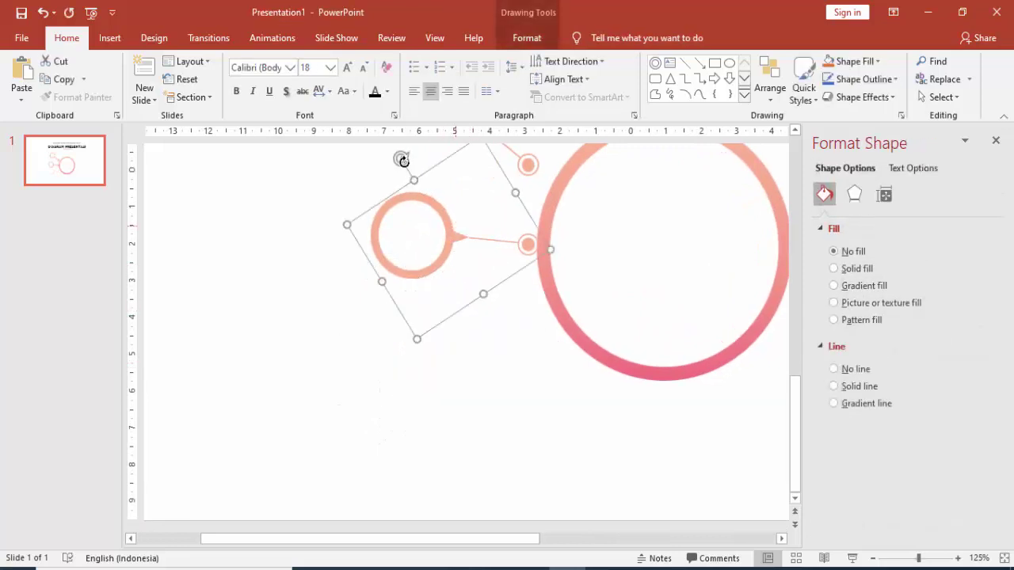
{"action": "left_click_drag", "start_coordinate": [400, 157], "coordinate": [395, 165]}
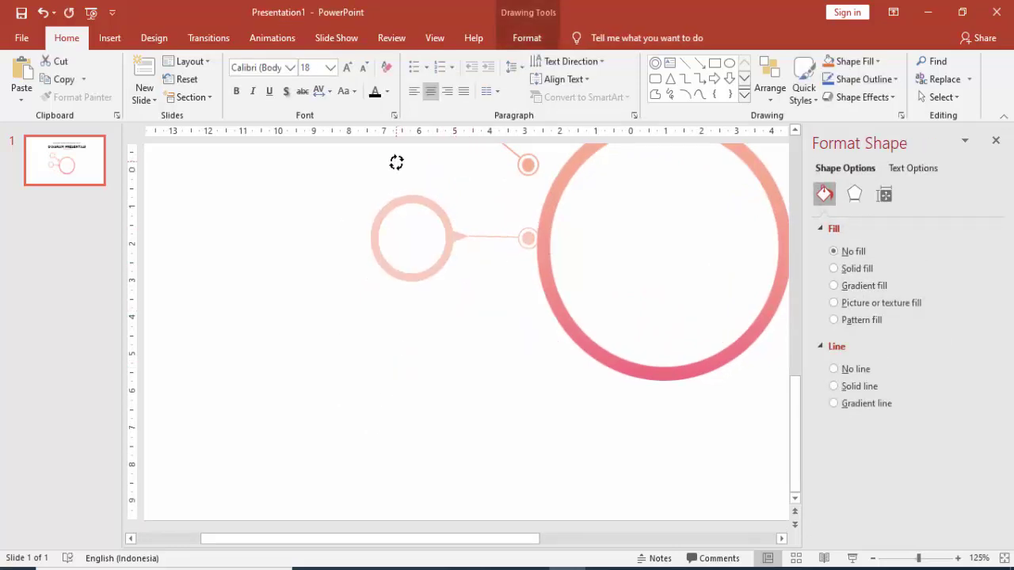
{"action": "left_click_drag", "start_coordinate": [442, 222], "coordinate": [419, 221]}
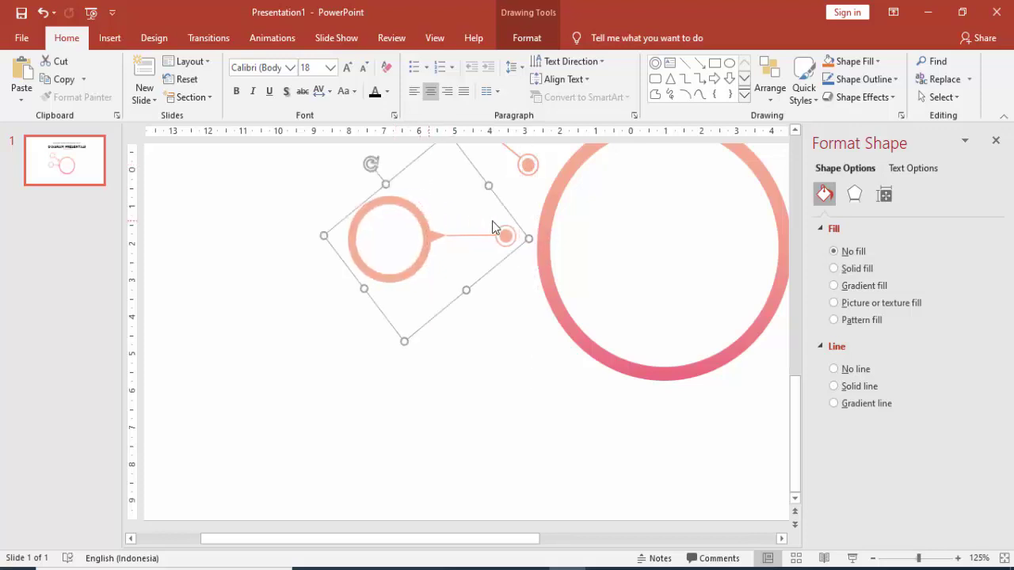
{"action": "scroll", "coordinate": [630, 246], "scroll_direction": "down", "scroll_amount": 2}
{"action": "scroll", "coordinate": [523, 229], "scroll_direction": "up", "scroll_amount": 1}
- Duplicate the upper callout, move it to the bottom, and flip it vertically
{"action": "left_click", "coordinate": [495, 214]}
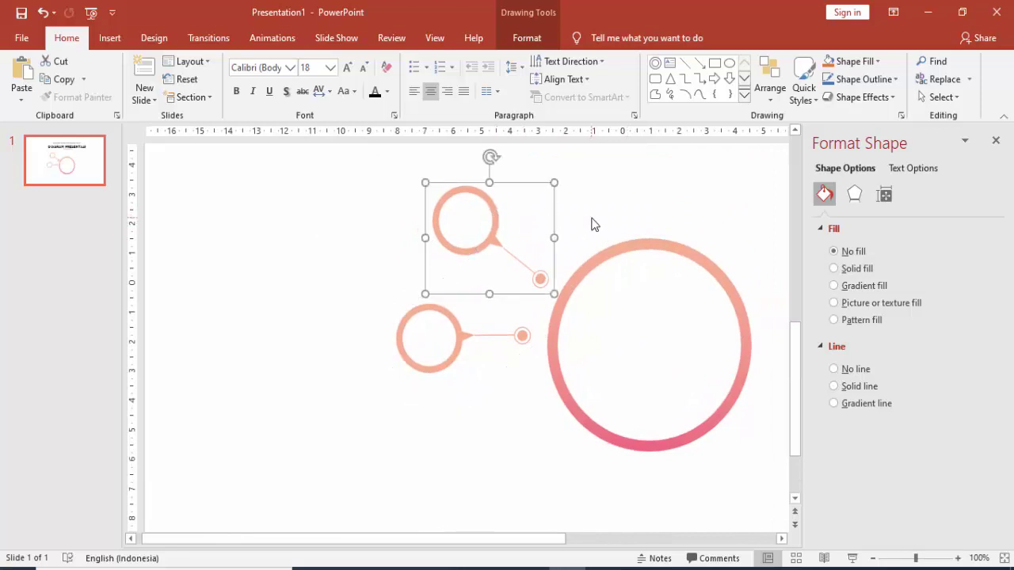
{"action": "key", "text": "ctrl+d"}
{"action": "left_click_drag", "start_coordinate": [504, 219], "coordinate": [493, 402]}
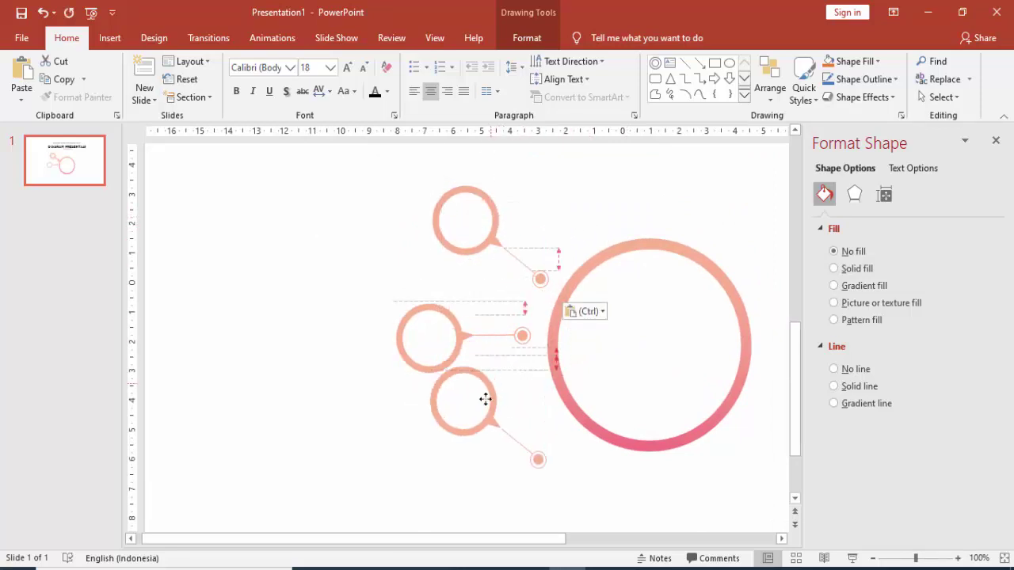
{"action": "left_click", "coordinate": [523, 38]}
{"action": "left_click", "coordinate": [792, 97]}
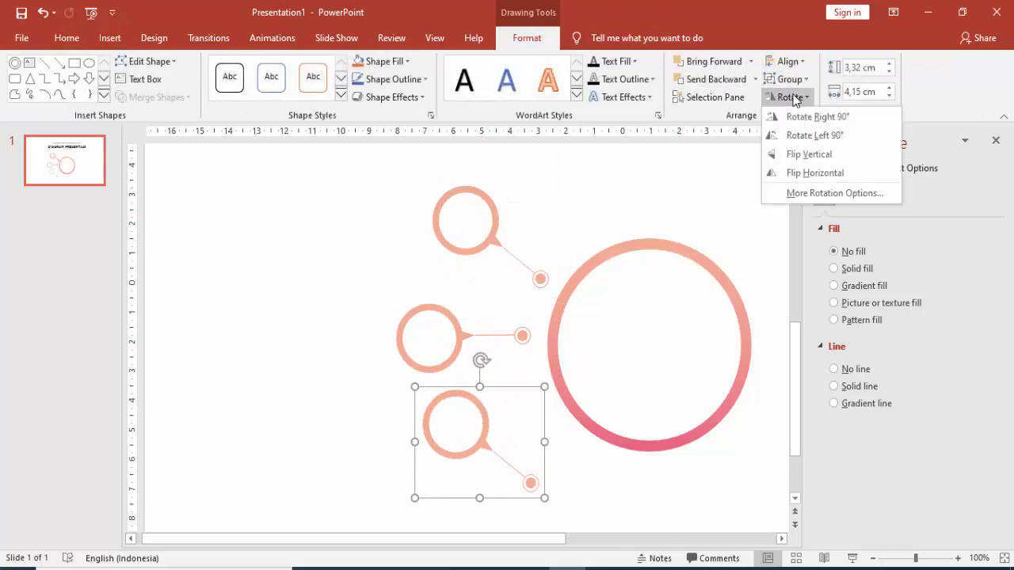
{"action": "left_click", "coordinate": [802, 152]}
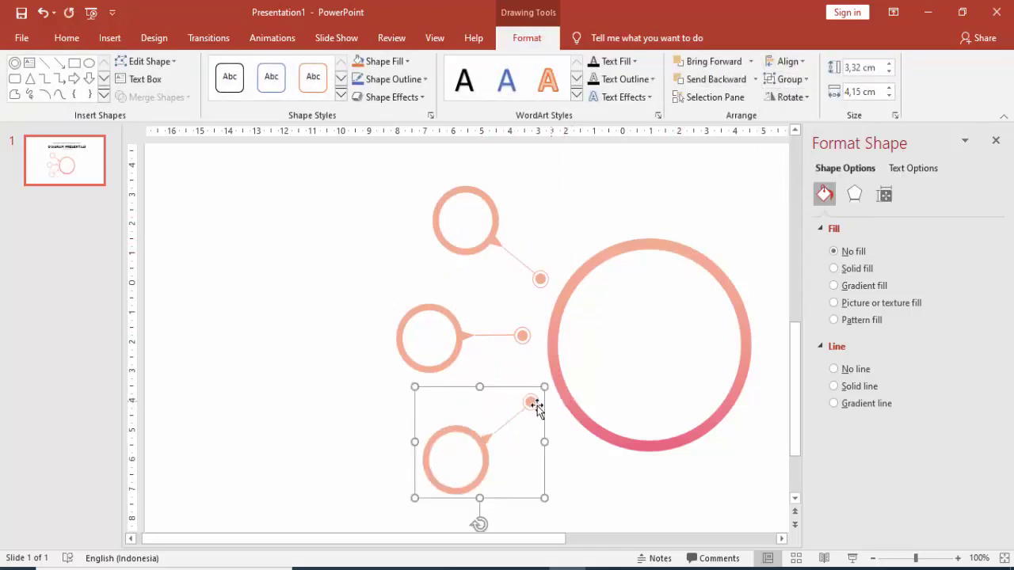
- Adjust the middle callout so the three left callouts are evenly spaced
{"action": "left_click_drag", "start_coordinate": [469, 339], "coordinate": [462, 341]}
{"action": "left_click", "coordinate": [484, 440]}
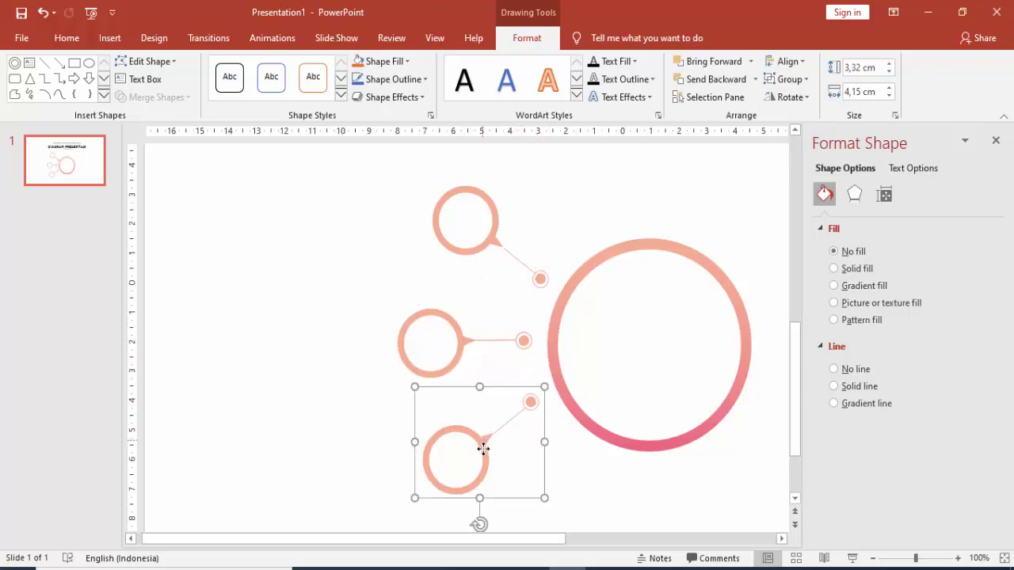
{"action": "scroll", "coordinate": [496, 450], "scroll_direction": "down", "scroll_amount": 3}
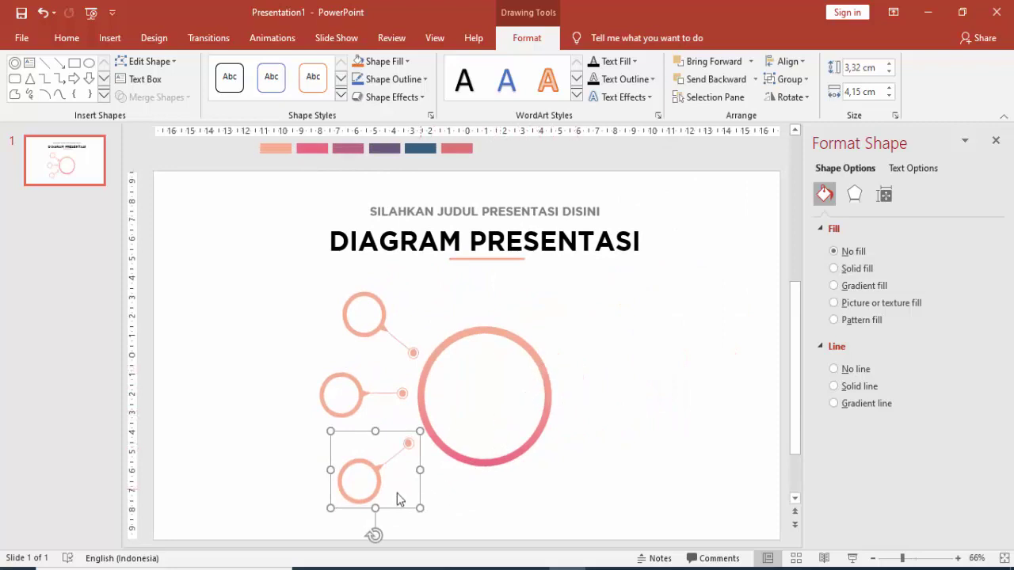
{"action": "left_click_drag", "start_coordinate": [360, 396], "coordinate": [359, 397]}
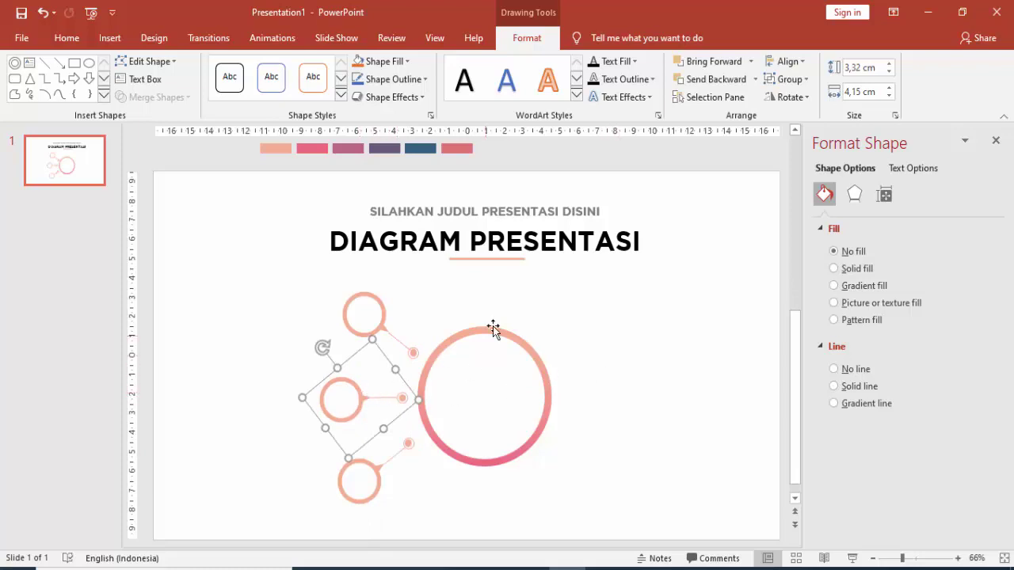
- Fill the middle callout's circle and connector dot with the recent pink
{"action": "left_click", "coordinate": [361, 399]}
{"action": "left_click", "coordinate": [974, 366]}
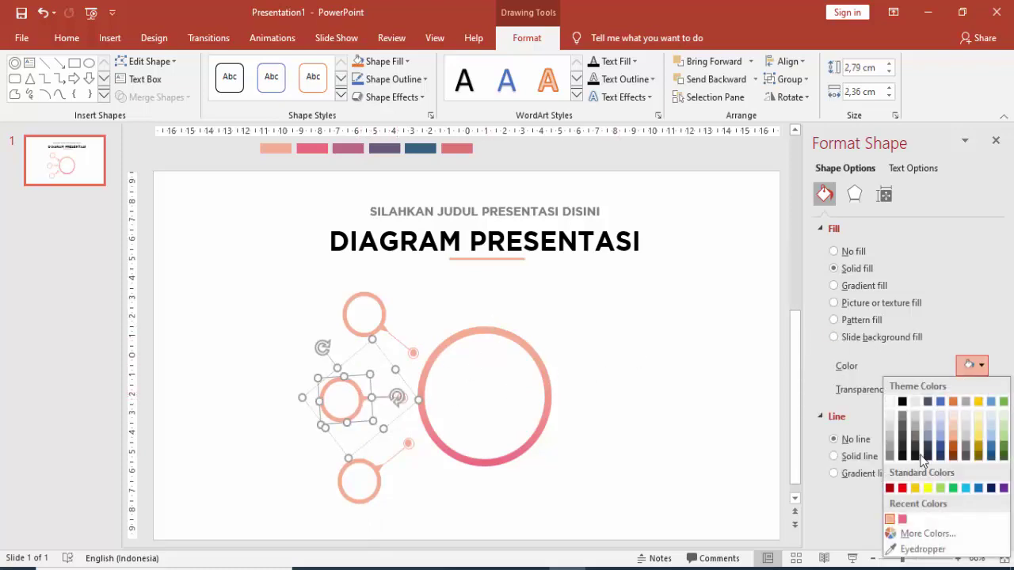
{"action": "left_click", "coordinate": [902, 519]}
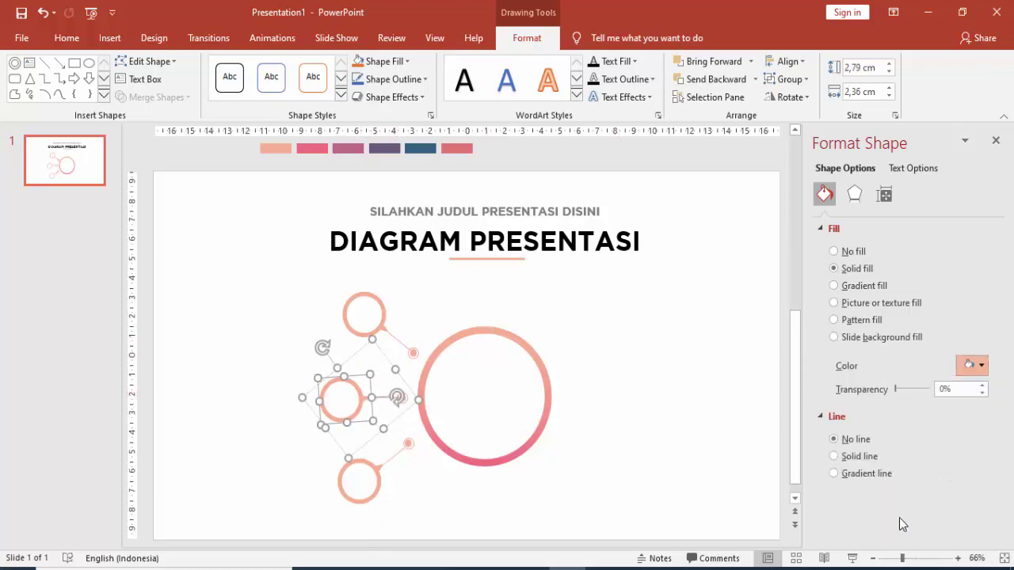
{"action": "left_click", "coordinate": [379, 468]}
{"action": "left_click", "coordinate": [384, 401]}
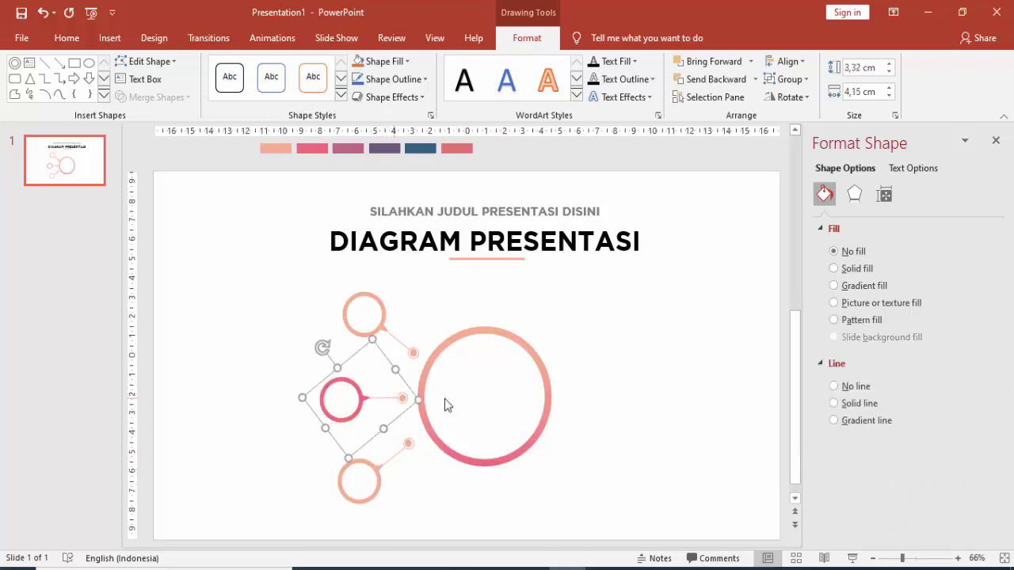
{"action": "left_click", "coordinate": [862, 269]}
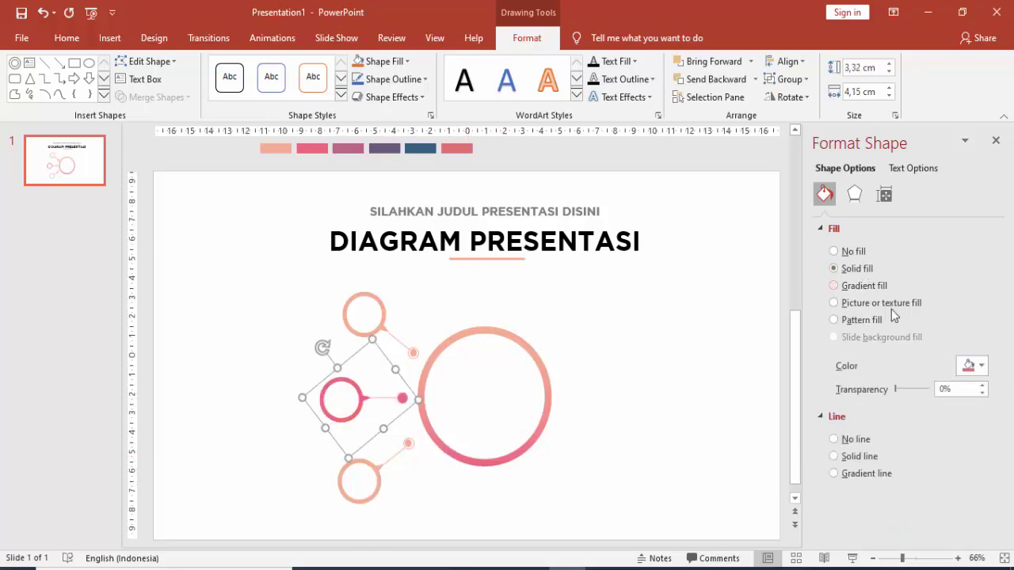
- Give the bottom callout a solid fill eyedropped from the mauve swatch
{"action": "left_click", "coordinate": [385, 467]}
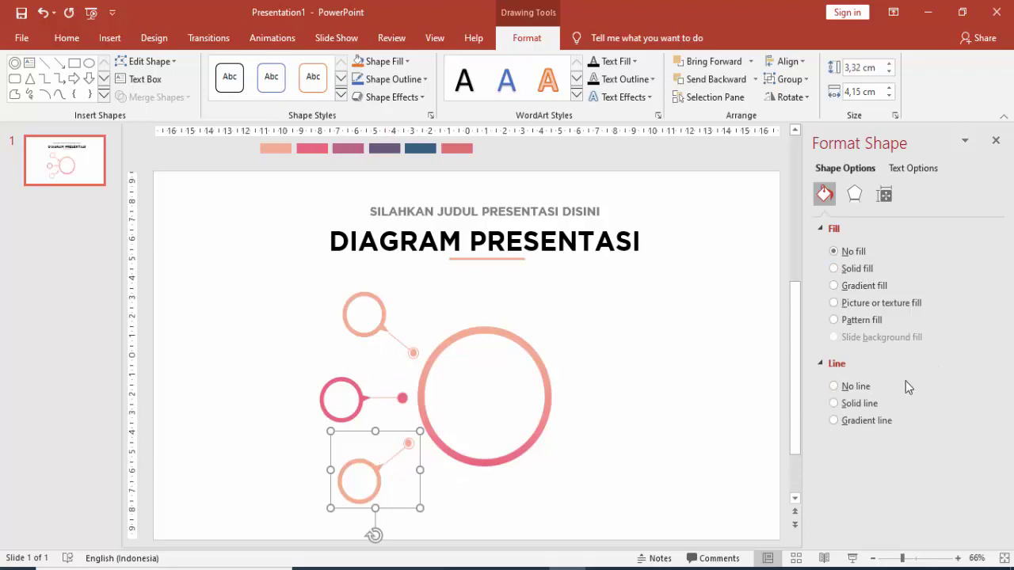
{"action": "left_click", "coordinate": [857, 269]}
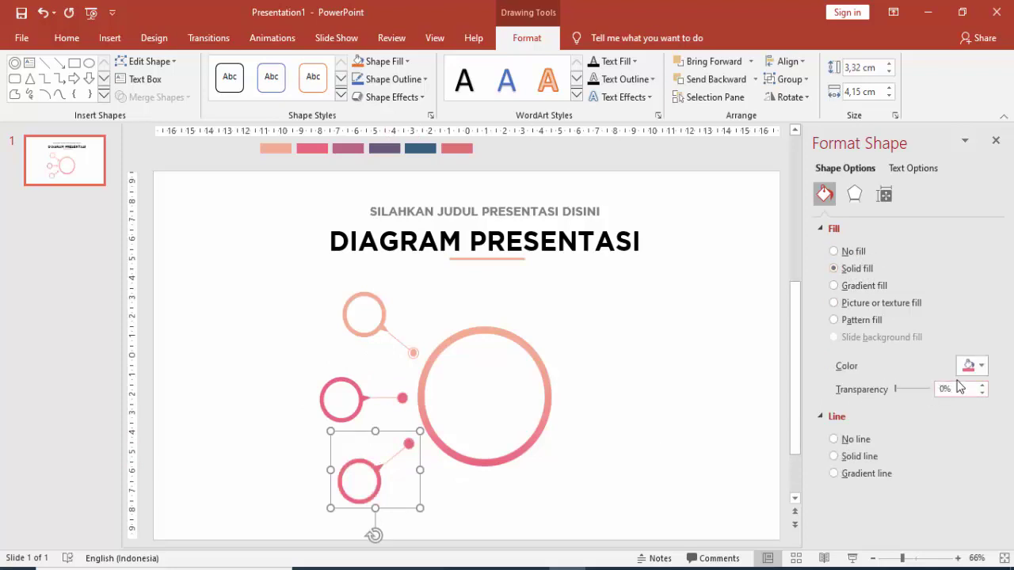
{"action": "left_click", "coordinate": [980, 365]}
{"action": "left_click", "coordinate": [919, 547]}
{"action": "left_click", "coordinate": [352, 144]}
{"action": "left_click", "coordinate": [561, 333]}
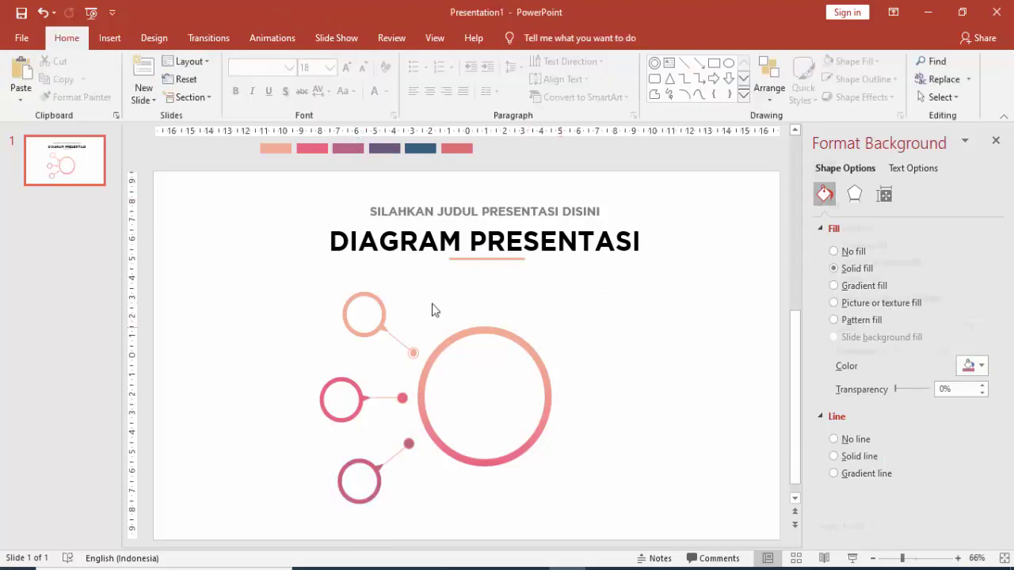
{"action": "left_click", "coordinate": [384, 304]}
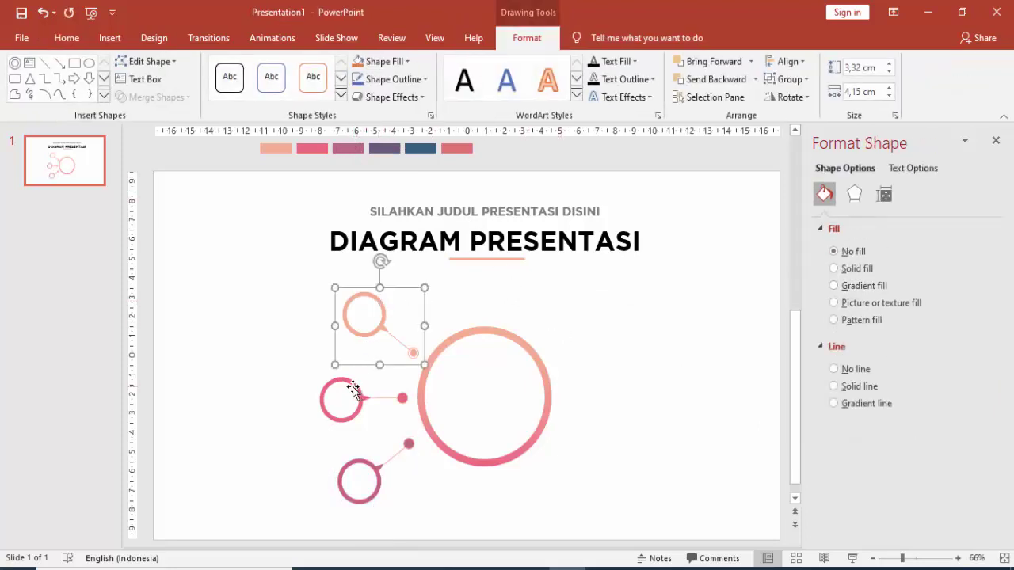
- Duplicate the three left callouts and flip the copies horizontally
{"action": "left_click", "coordinate": [354, 386], "text": "shift"}
{"action": "left_click", "coordinate": [378, 467], "text": "shift"}
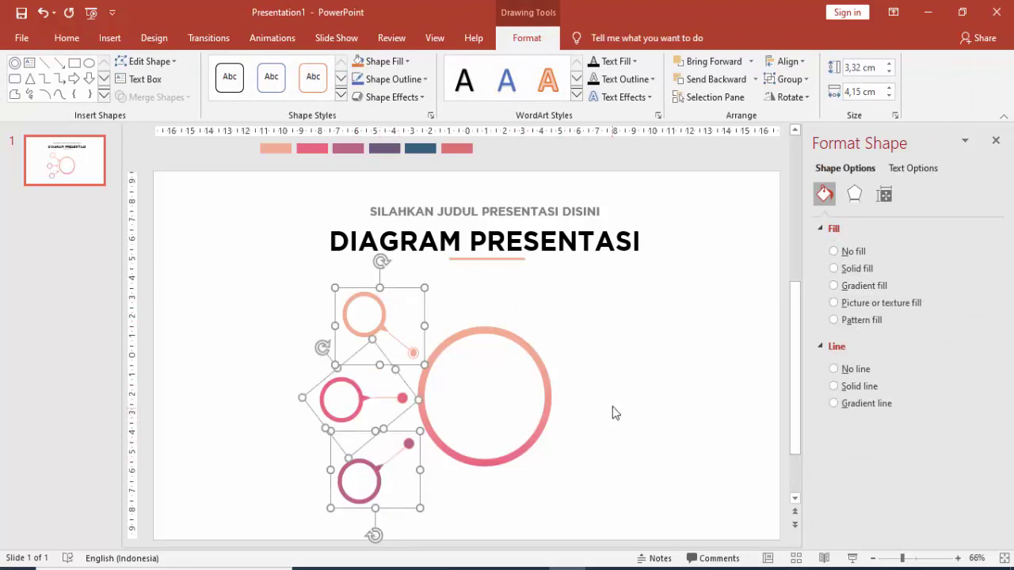
{"action": "key", "text": "ctrl+d"}
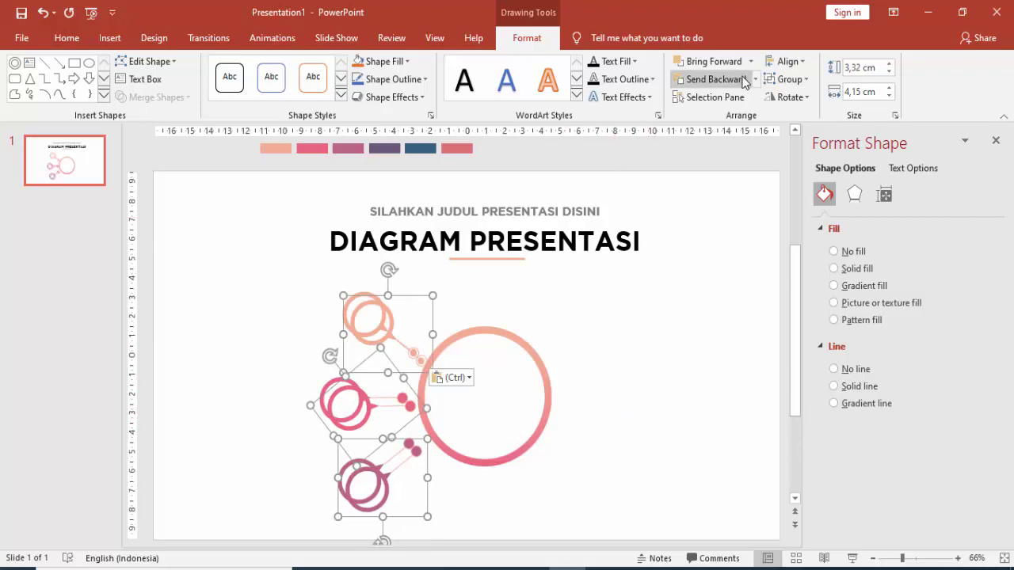
{"action": "left_click", "coordinate": [795, 99]}
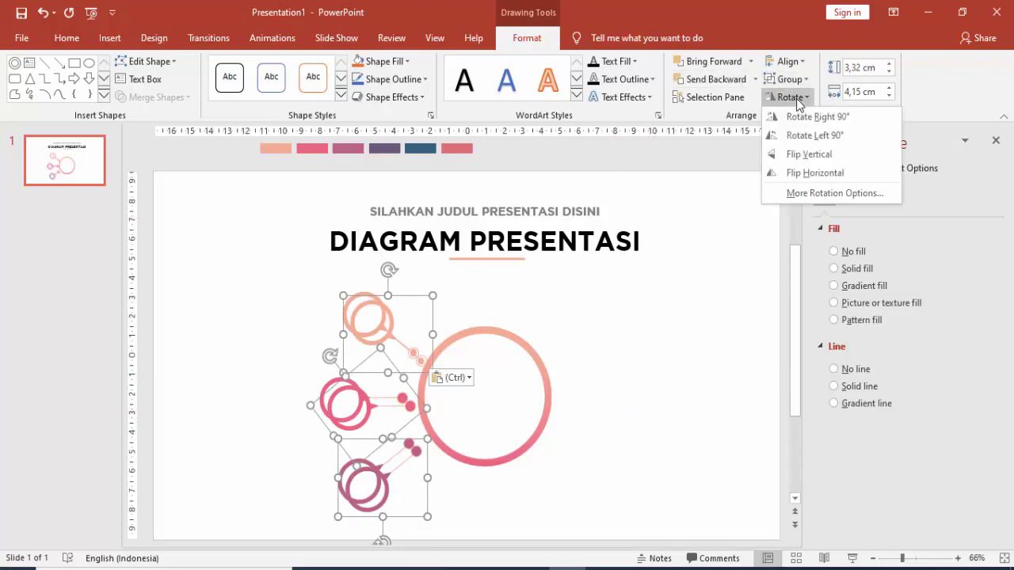
{"action": "left_click", "coordinate": [812, 173]}
- Move the mirrored callouts to the right side of the big ring
{"action": "mouse_move", "coordinate": [428, 324]}
{"action": "left_mouse_down"}
{"action": "mouse_move", "coordinate": [666, 310]}
{"action": "mouse_move", "coordinate": [628, 310]}
{"action": "left_mouse_up"}
{"action": "left_click", "coordinate": [702, 323]}
{"action": "left_click_drag", "start_coordinate": [657, 473], "coordinate": [620, 466]}
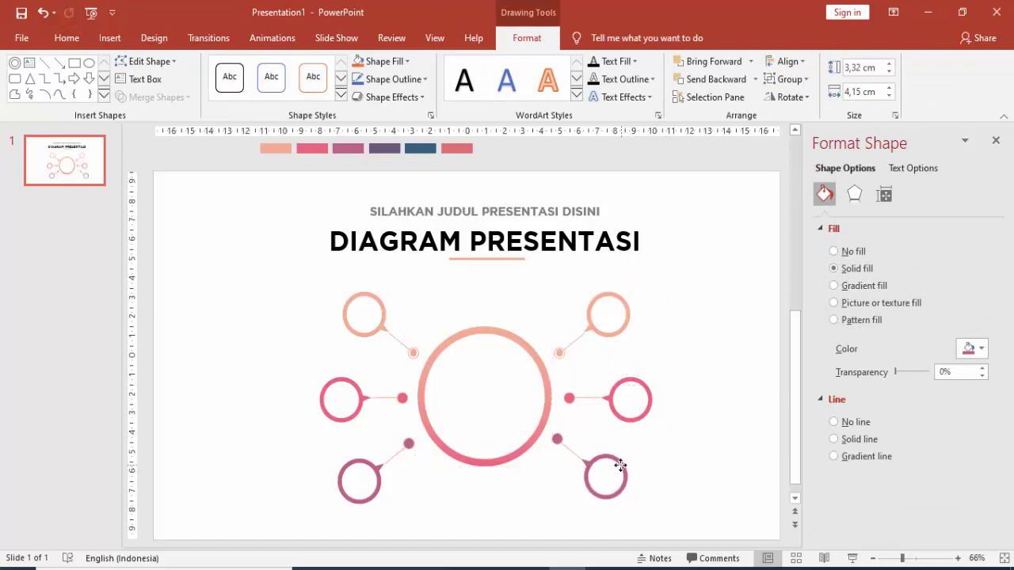
{"action": "left_click", "coordinate": [630, 315]}
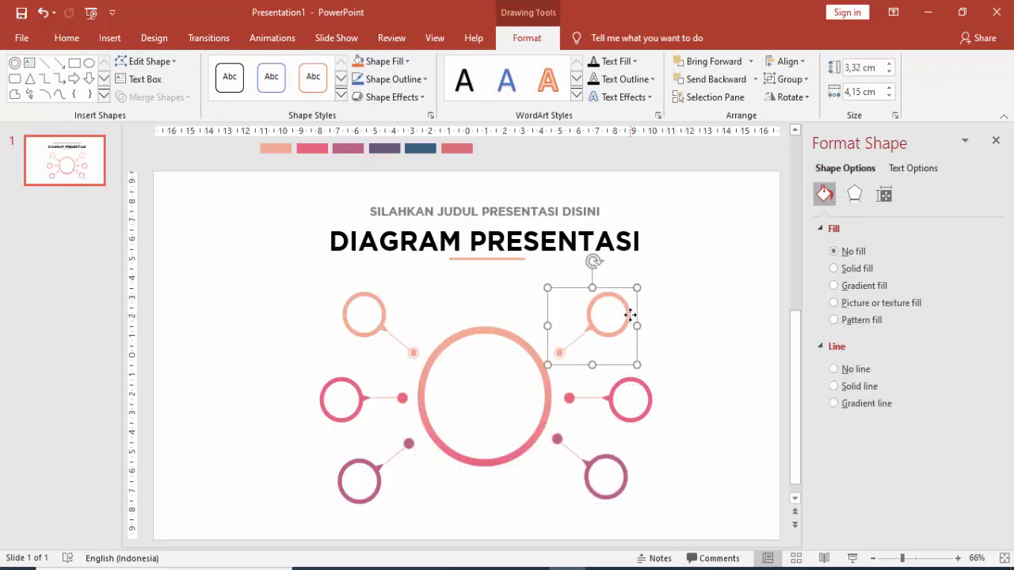
- Eyedrop the swatches: dark purple top-right, dark blue middle-right, red bottom-right callout
{"action": "left_click", "coordinate": [867, 268]}
{"action": "left_click", "coordinate": [974, 349]}
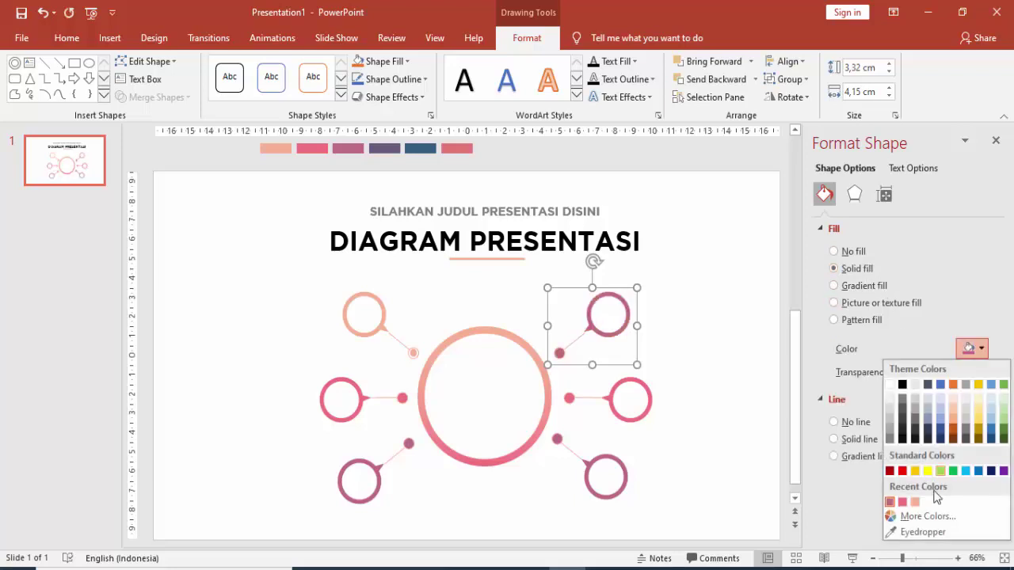
{"action": "left_click", "coordinate": [923, 532]}
{"action": "left_click", "coordinate": [389, 149]}
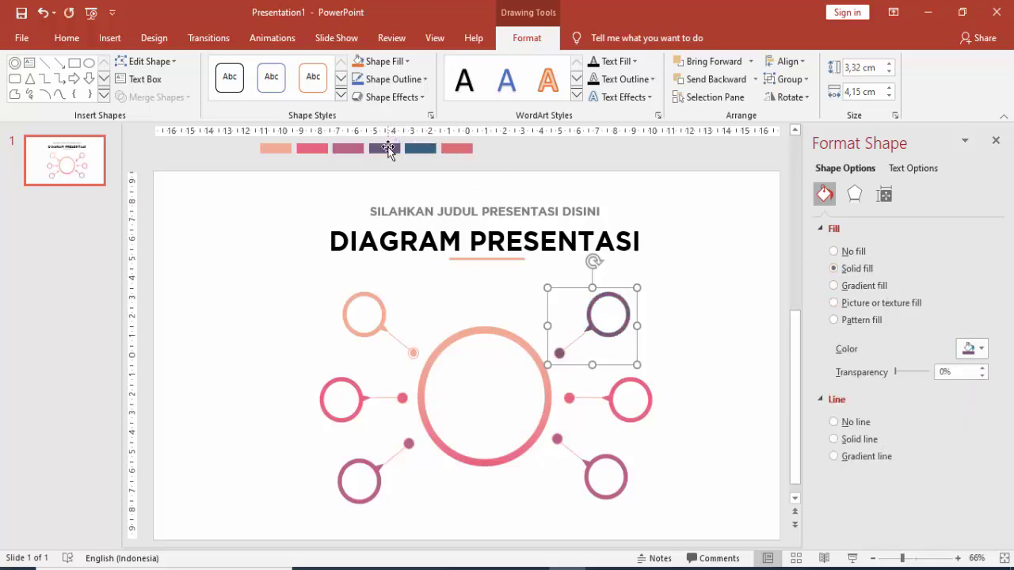
{"action": "left_click", "coordinate": [636, 388]}
{"action": "left_click", "coordinate": [974, 349]}
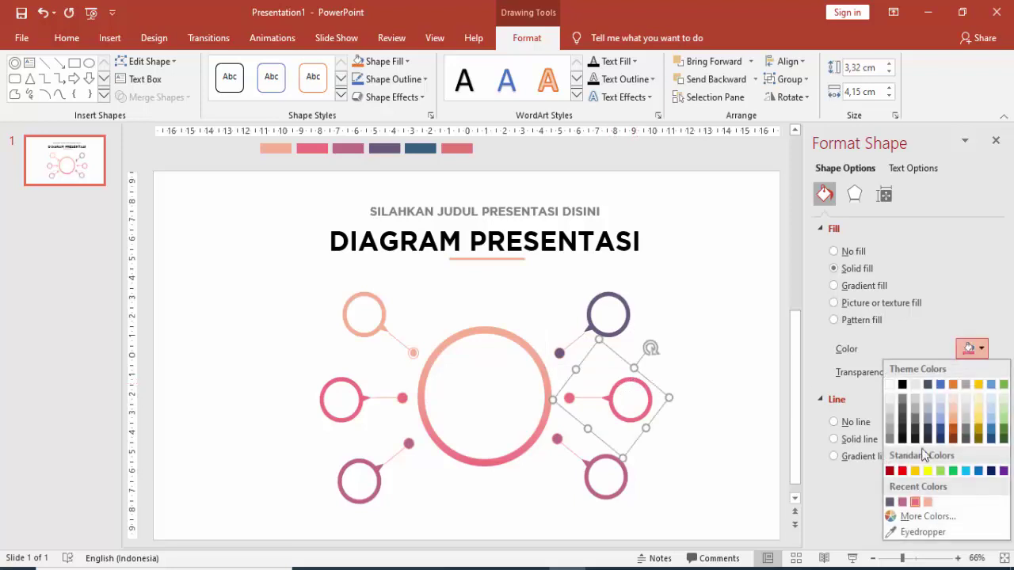
{"action": "left_click", "coordinate": [920, 529]}
{"action": "left_click", "coordinate": [434, 144]}
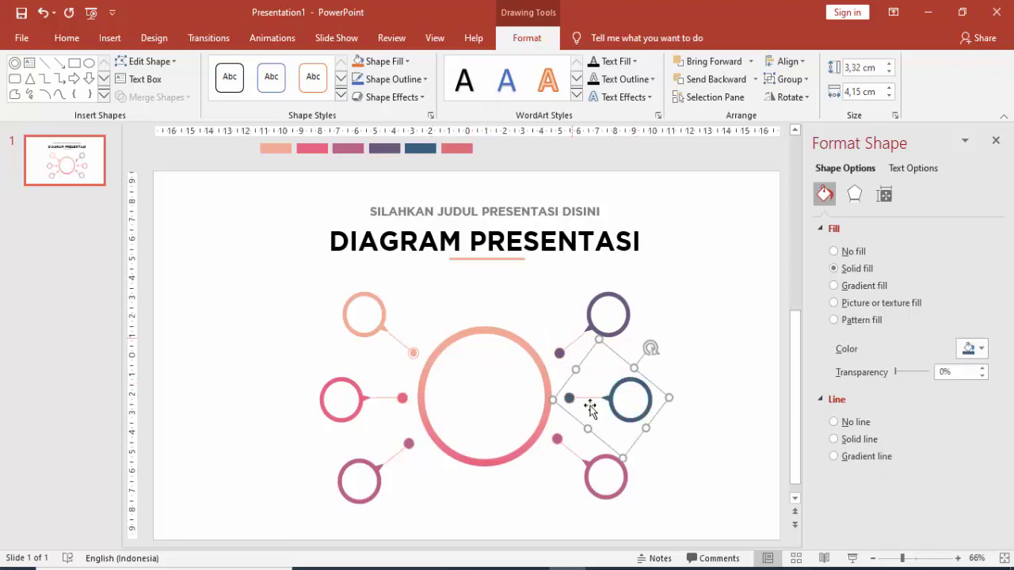
{"action": "left_click", "coordinate": [609, 458]}
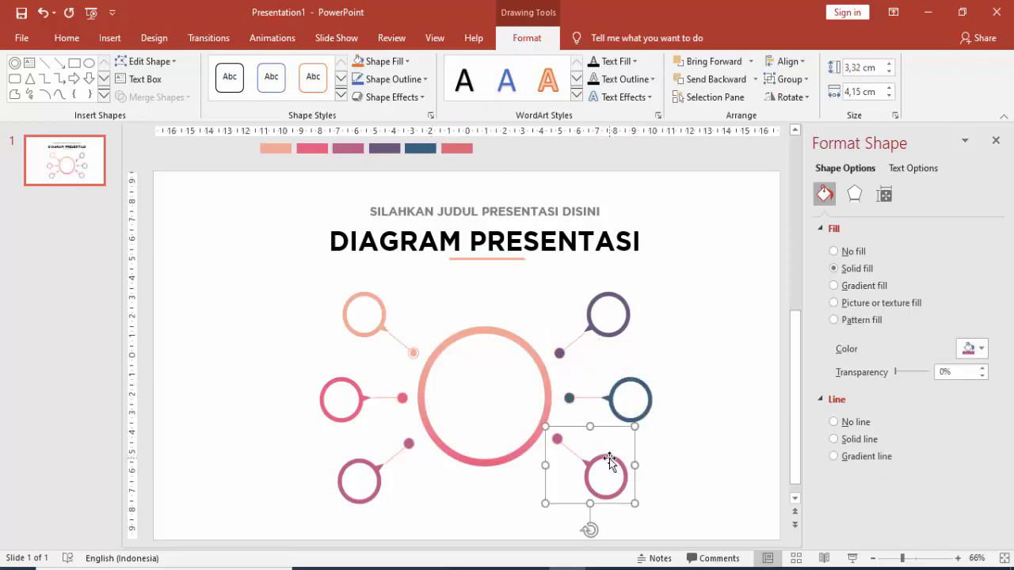
{"action": "left_click", "coordinate": [974, 349]}
{"action": "left_click", "coordinate": [919, 530]}
{"action": "left_click", "coordinate": [458, 148]}
{"action": "left_click", "coordinate": [709, 276]}
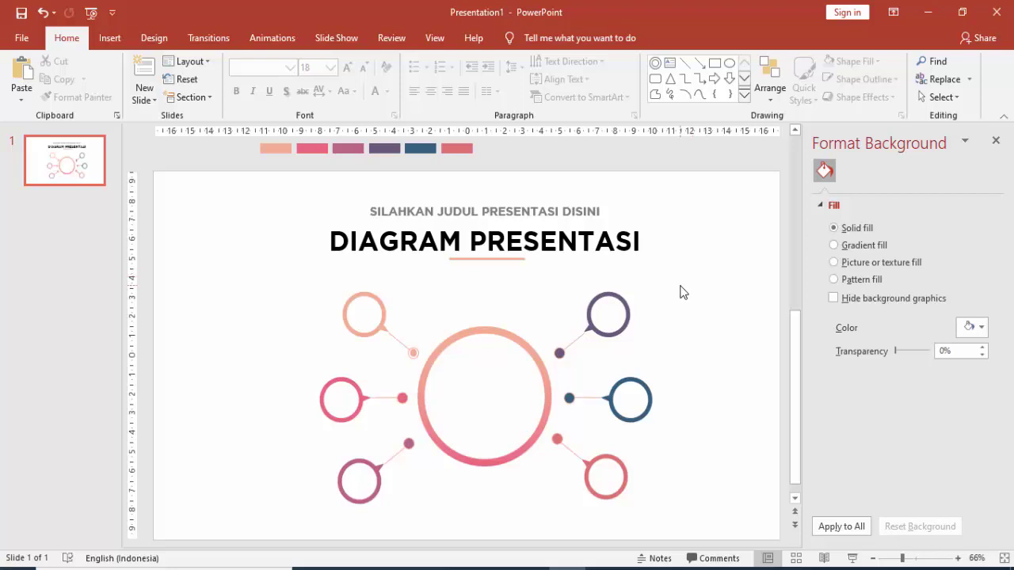
- Insert the coin icon from the ICON > FINANCIAL ICON SVG folder
{"action": "left_click", "coordinate": [109, 38]}
{"action": "left_click", "coordinate": [109, 69]}
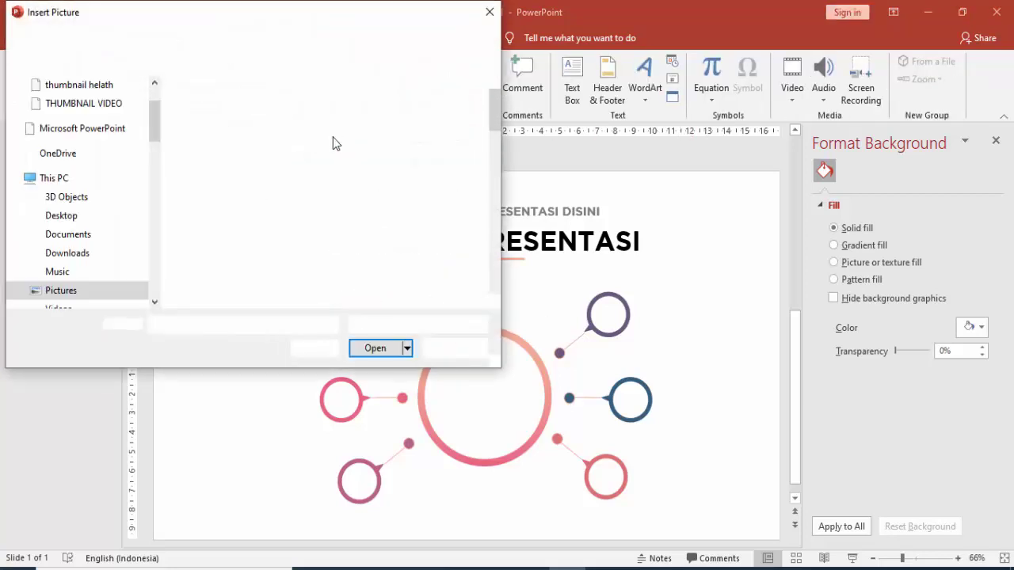
{"action": "scroll", "coordinate": [158, 222], "scroll_direction": "down", "scroll_amount": 5}
{"action": "scroll", "coordinate": [157, 254], "scroll_direction": "down", "scroll_amount": 2}
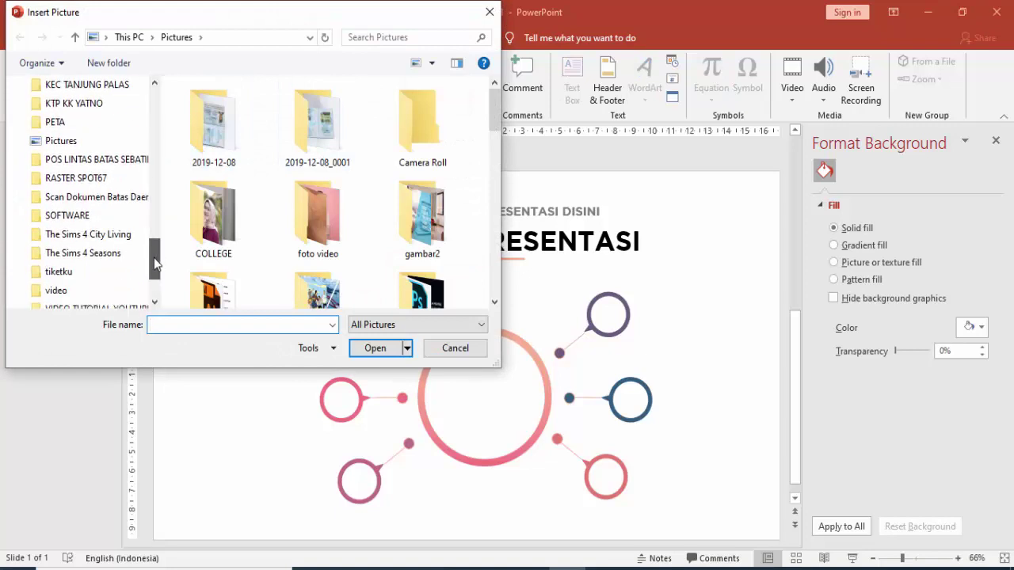
{"action": "scroll", "coordinate": [155, 265], "scroll_direction": "down", "scroll_amount": 1}
{"action": "left_click", "coordinate": [119, 272]}
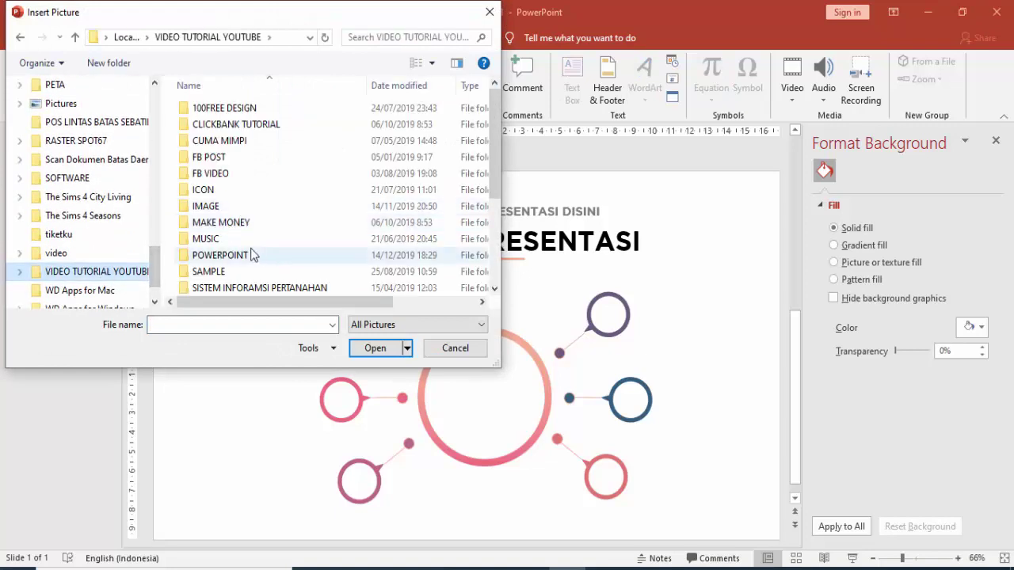
{"action": "double_click", "coordinate": [214, 194]}
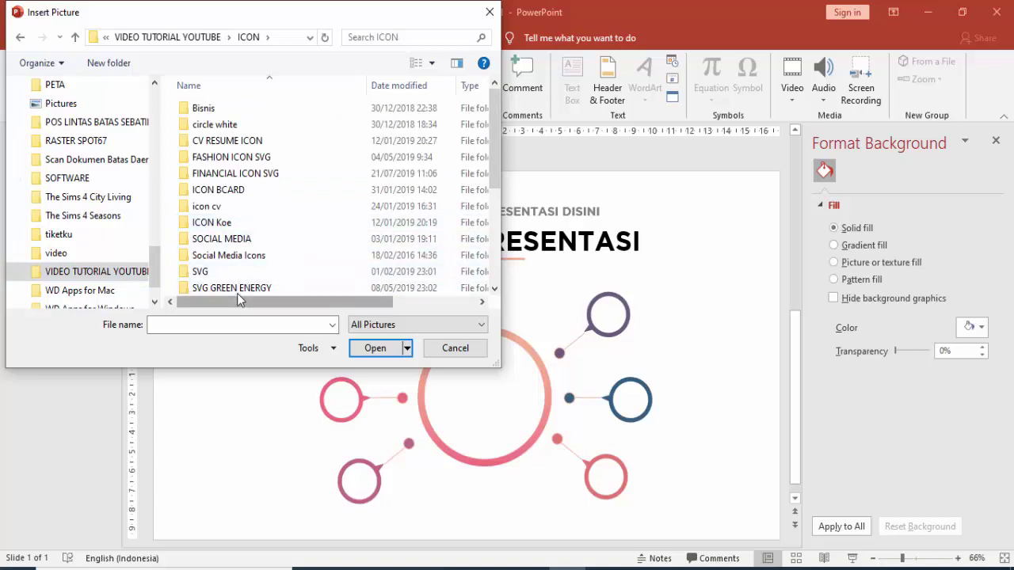
{"action": "scroll", "coordinate": [266, 273], "scroll_direction": "down", "scroll_amount": 1}
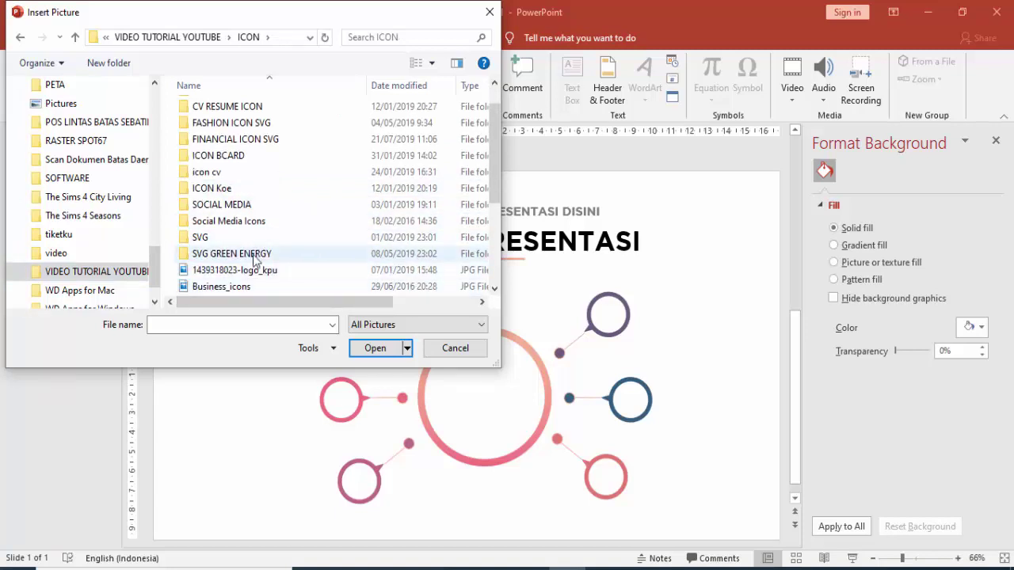
{"action": "double_click", "coordinate": [264, 141]}
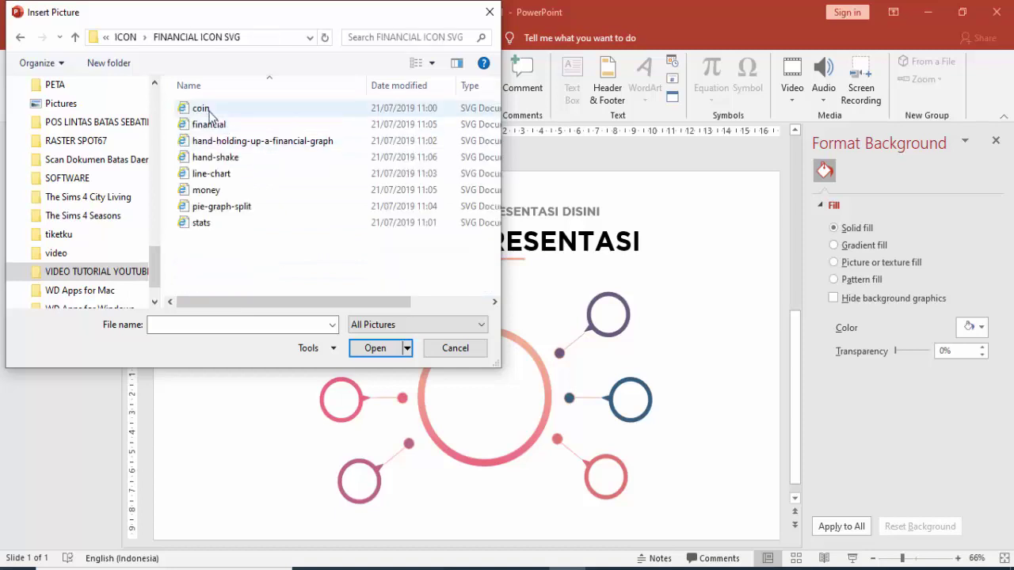
{"action": "left_click", "coordinate": [200, 108]}
{"action": "left_click", "coordinate": [376, 350]}
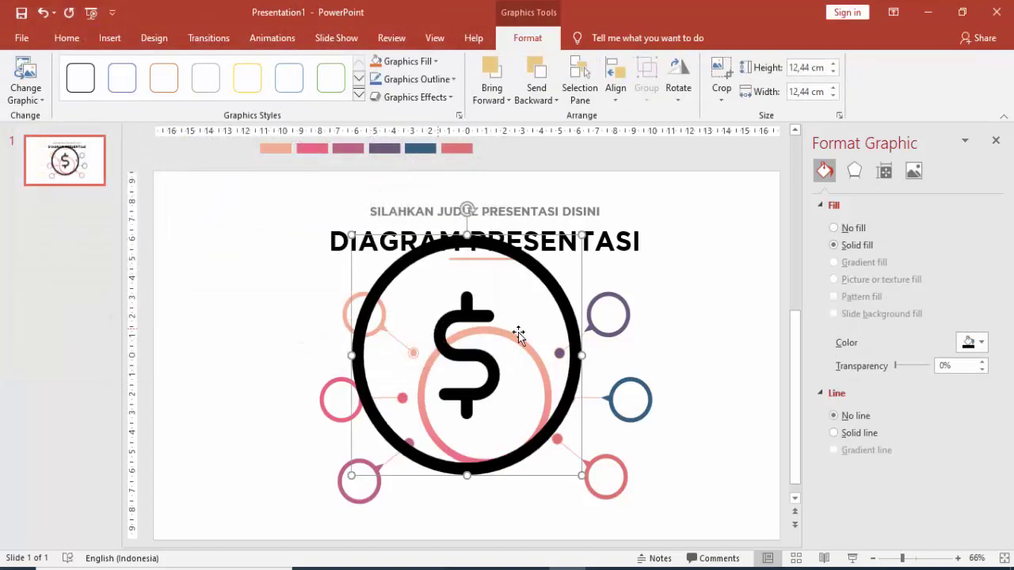
- Colour the coin icon peach and shrink it to 1.49 cm inside the upper-left circle
{"action": "left_click", "coordinate": [975, 343]}
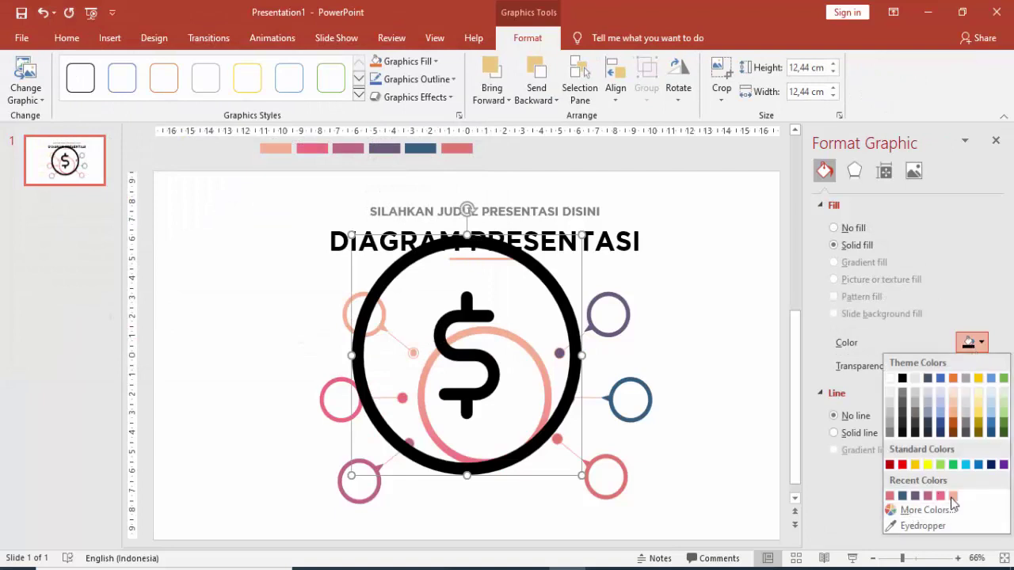
{"action": "left_click", "coordinate": [943, 496]}
{"action": "mouse_move", "coordinate": [586, 233]}
{"action": "left_mouse_down"}
{"action": "mouse_move", "coordinate": [383, 448]}
{"action": "mouse_move", "coordinate": [370, 306]}
{"action": "left_mouse_up"}
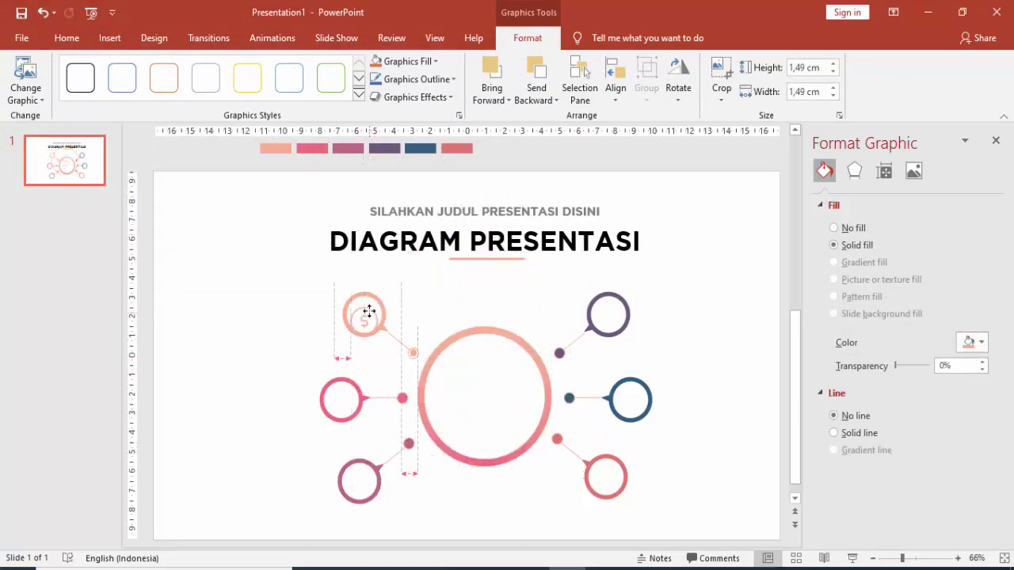
{"action": "left_click", "coordinate": [293, 254]}
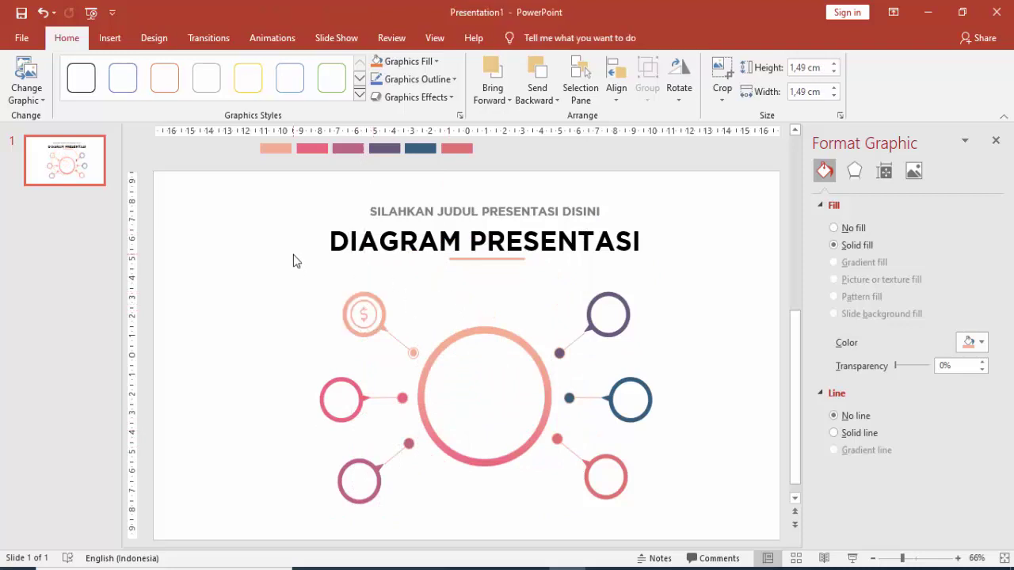
- Insert the hand-and-coin icon, colour it pink, and fit it in the middle-left circle
{"action": "left_click", "coordinate": [118, 35]}
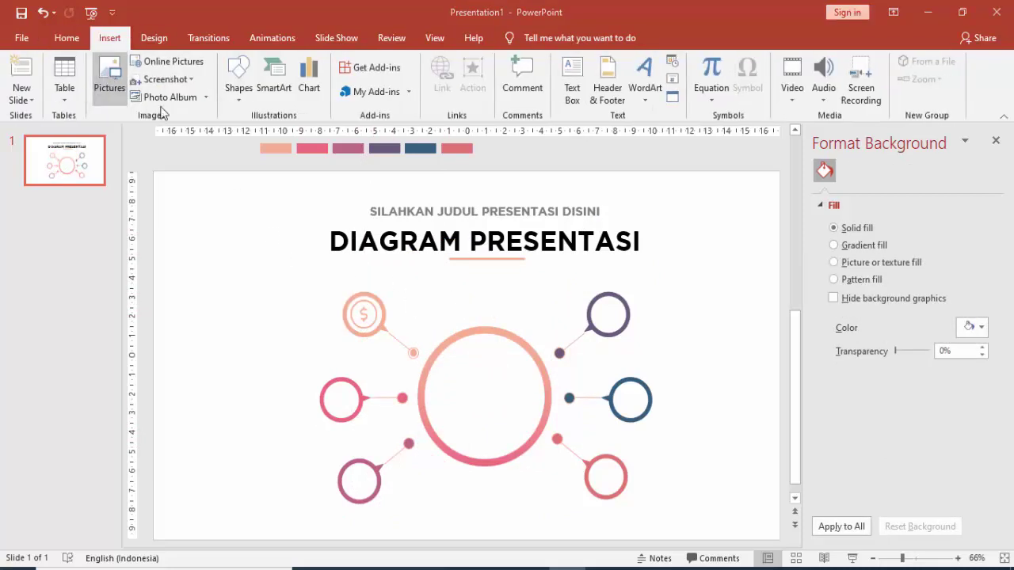
{"action": "left_click", "coordinate": [109, 78]}
{"action": "double_click", "coordinate": [208, 125]}
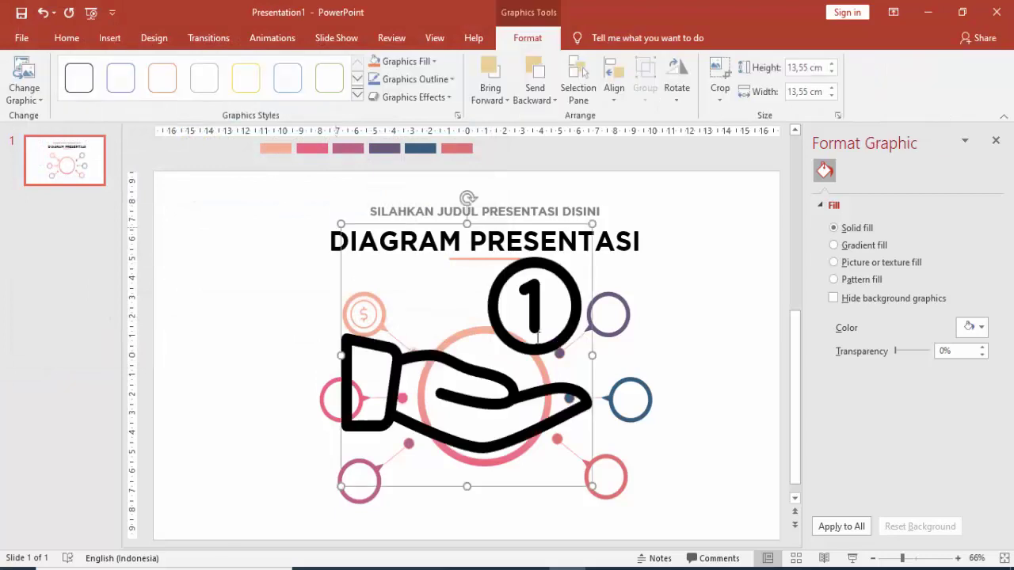
{"action": "left_click", "coordinate": [969, 347]}
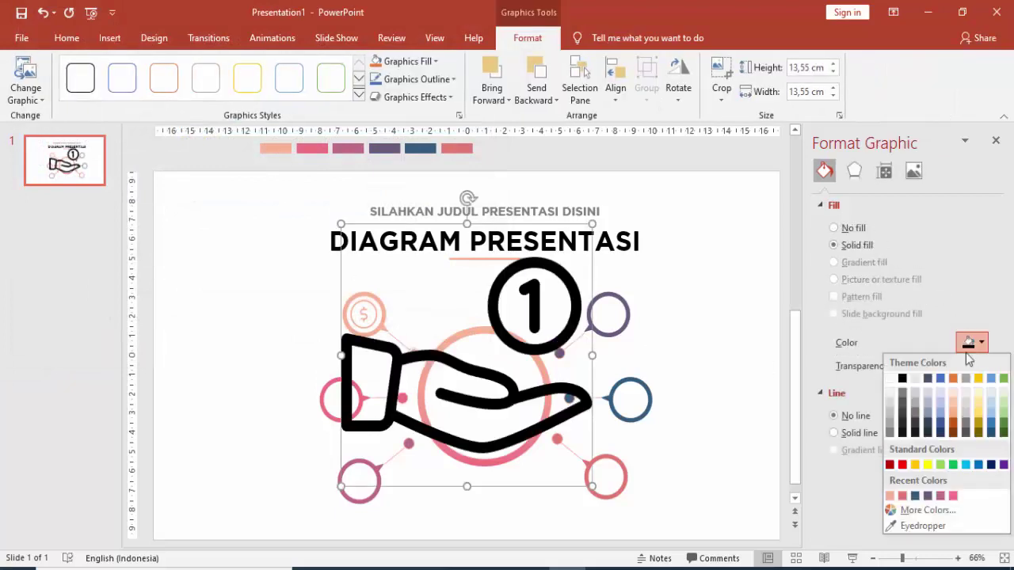
{"action": "left_click", "coordinate": [953, 497]}
{"action": "left_click_drag", "start_coordinate": [591, 224], "coordinate": [334, 450]}
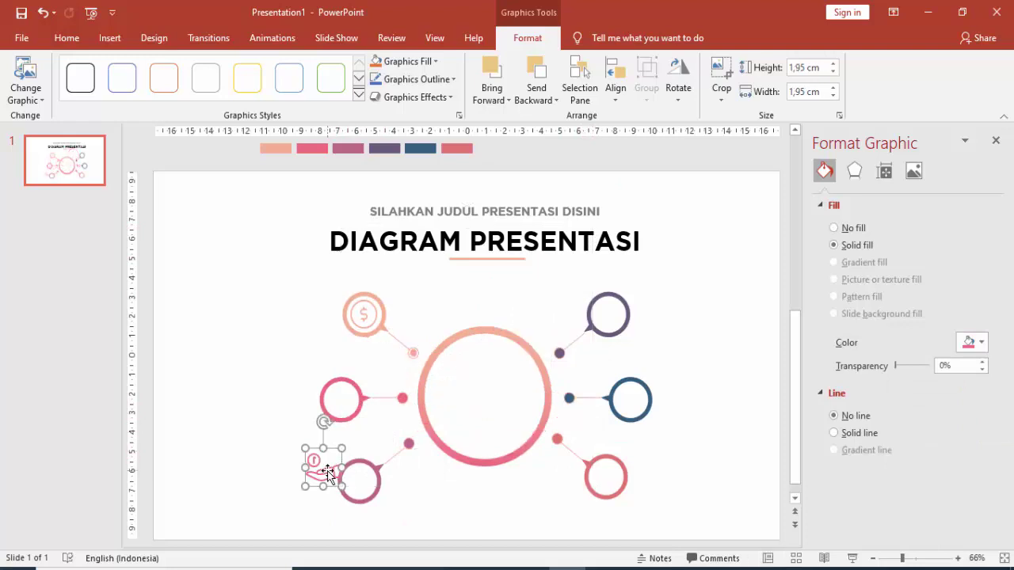
{"action": "key", "text": "ctrl+z"}
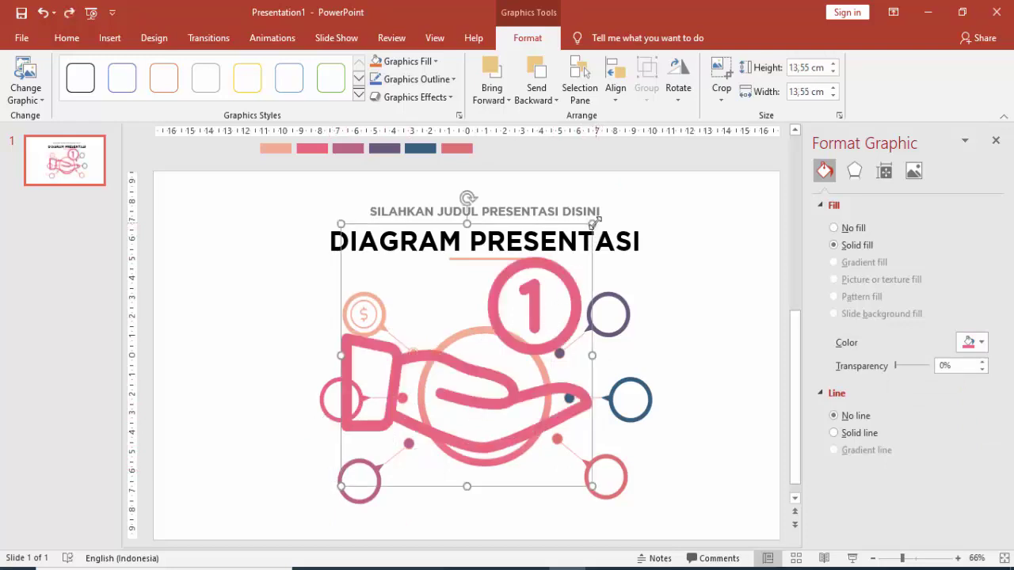
{"action": "mouse_move", "coordinate": [593, 224]}
{"action": "left_mouse_down"}
{"action": "mouse_move", "coordinate": [350, 451]}
{"action": "mouse_move", "coordinate": [349, 394]}
{"action": "mouse_move", "coordinate": [364, 407]}
{"action": "mouse_move", "coordinate": [335, 403]}
{"action": "left_mouse_up"}
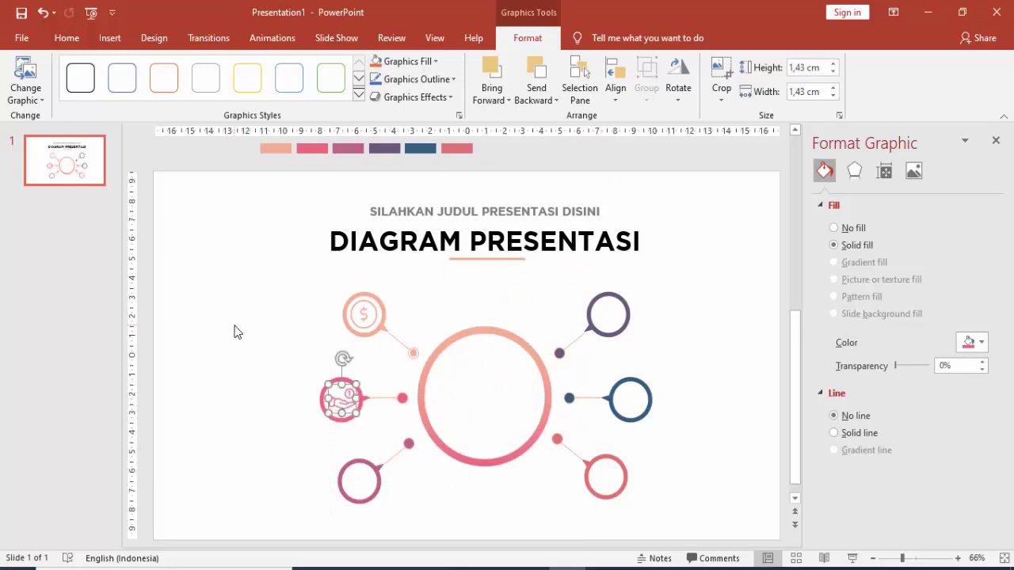
{"action": "left_click", "coordinate": [235, 330]}
- Insert the hand-with-graph icon, colour it mauve, and fit it in the lower-left circle
{"action": "left_click", "coordinate": [110, 38]}
{"action": "left_click", "coordinate": [110, 82]}
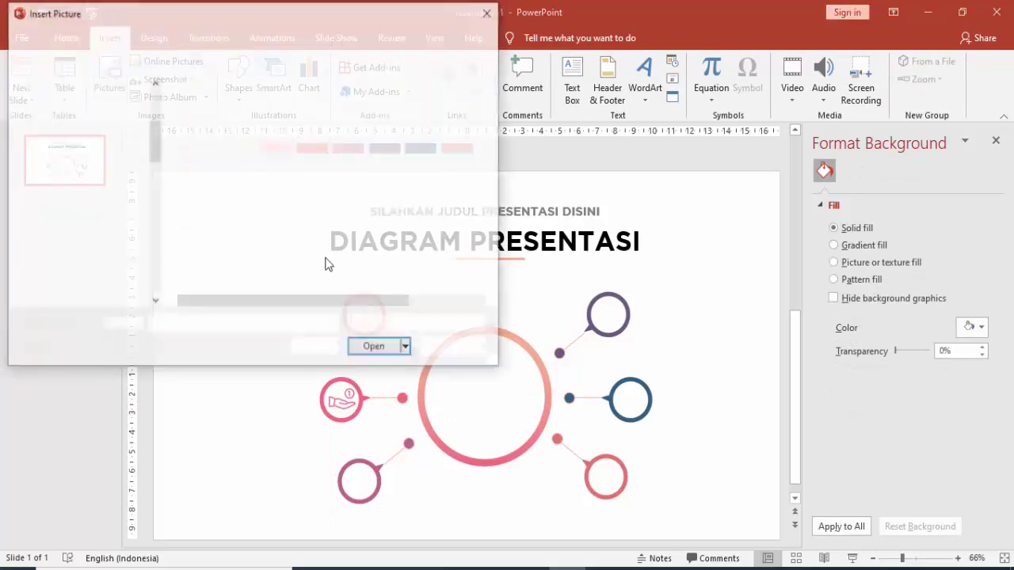
{"action": "left_click", "coordinate": [212, 146]}
{"action": "double_click", "coordinate": [212, 146]}
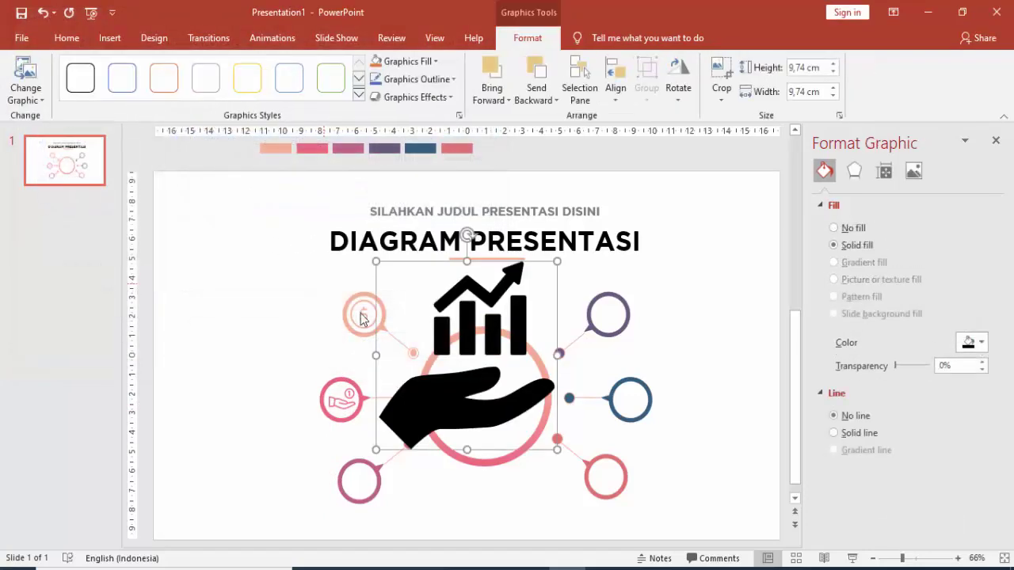
{"action": "left_click", "coordinate": [972, 343]}
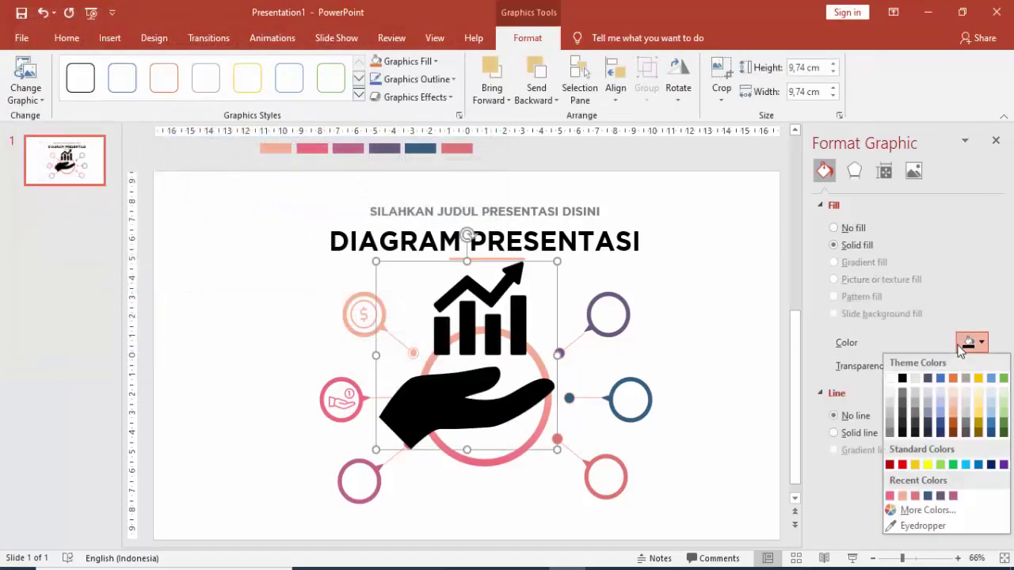
{"action": "left_click", "coordinate": [954, 496]}
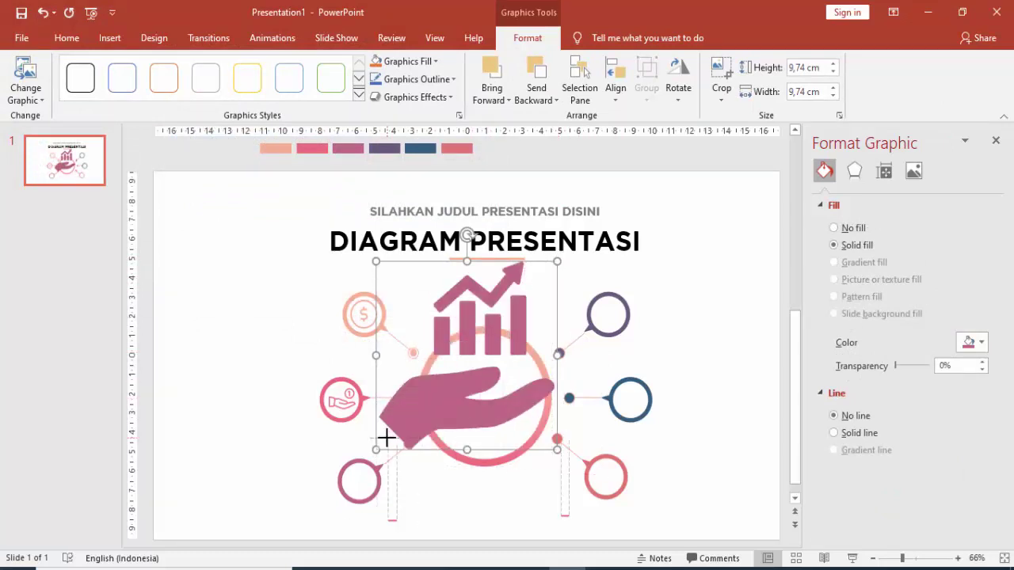
{"action": "left_click_drag", "start_coordinate": [398, 428], "coordinate": [363, 481]}
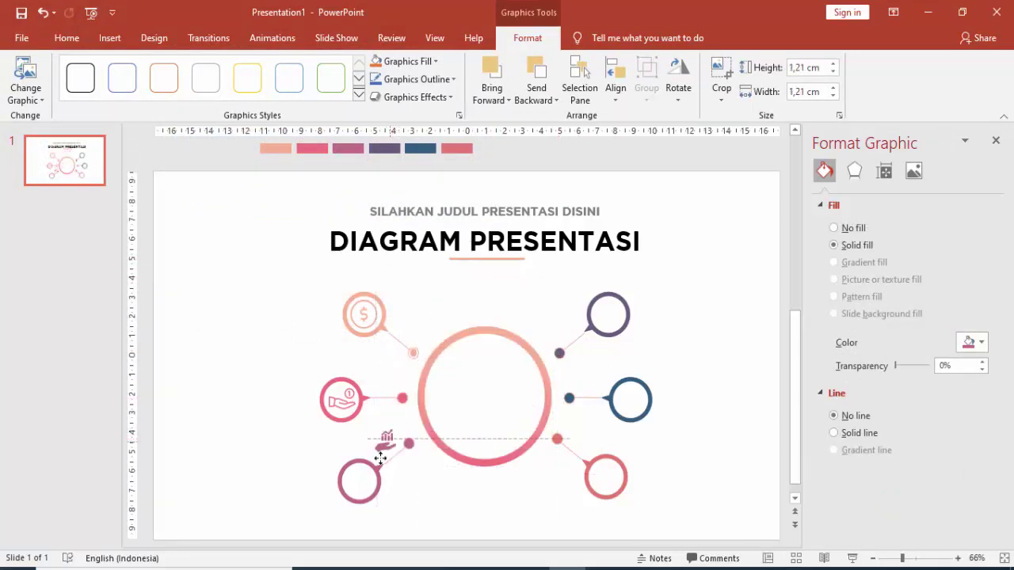
{"action": "left_click", "coordinate": [278, 426]}
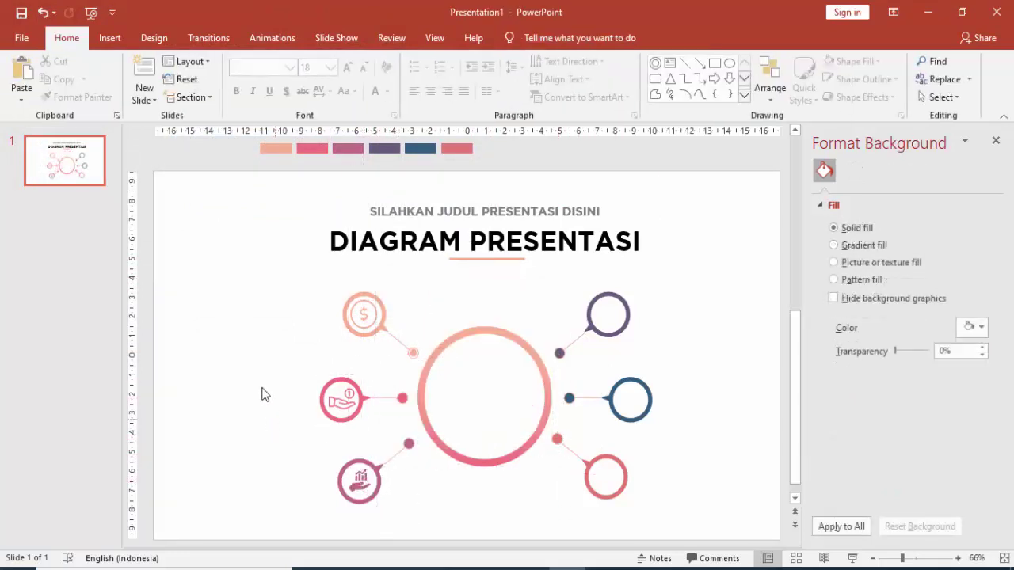
- Insert the hand-shake icon and colour it the recent purple-grey
{"action": "left_click", "coordinate": [110, 38]}
{"action": "left_click", "coordinate": [107, 88]}
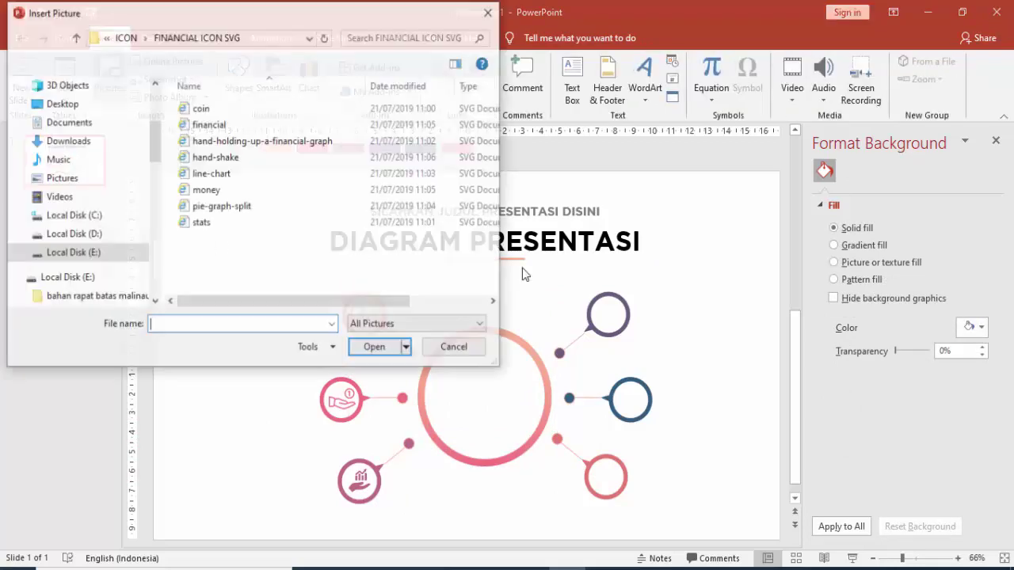
{"action": "left_click", "coordinate": [212, 161]}
{"action": "double_click", "coordinate": [212, 158]}
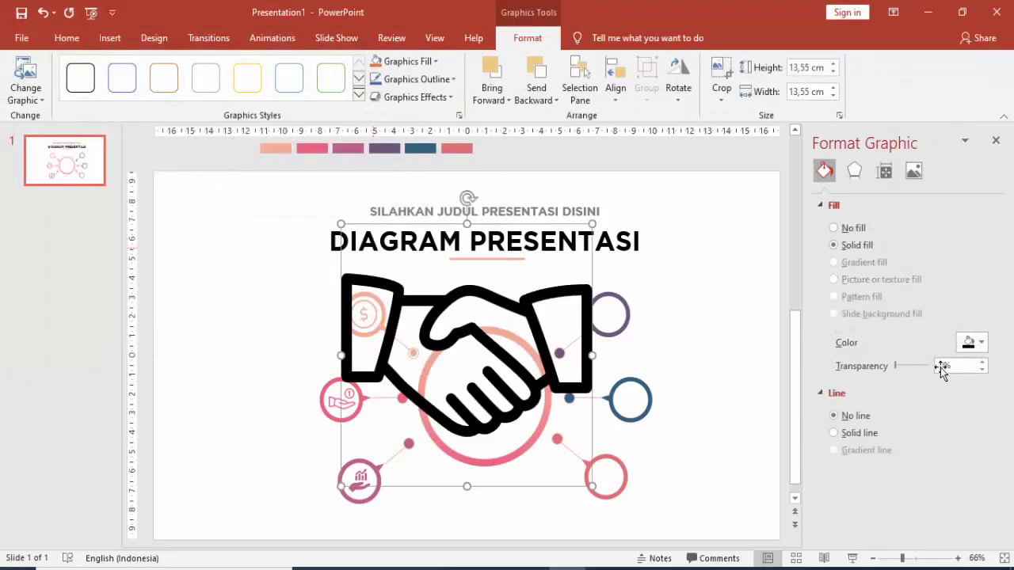
{"action": "left_click", "coordinate": [973, 341]}
{"action": "left_click", "coordinate": [953, 496]}
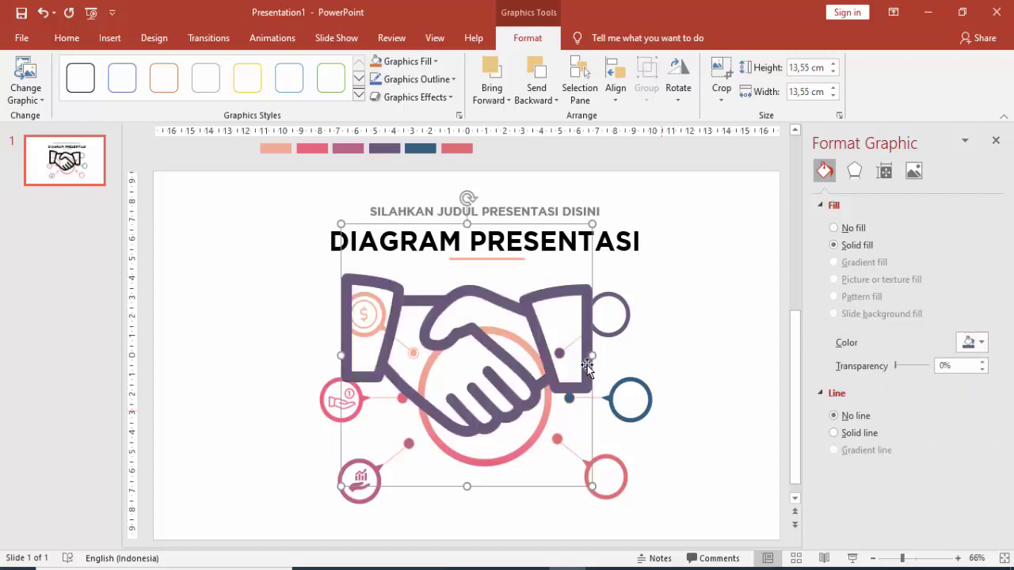
- Shrink the handshake icon to 1.32 cm and place it in the upper-right circle
{"action": "mouse_move", "coordinate": [590, 244]}
{"action": "left_mouse_down"}
{"action": "mouse_move", "coordinate": [352, 449]}
{"action": "mouse_move", "coordinate": [658, 328]}
{"action": "left_mouse_up"}
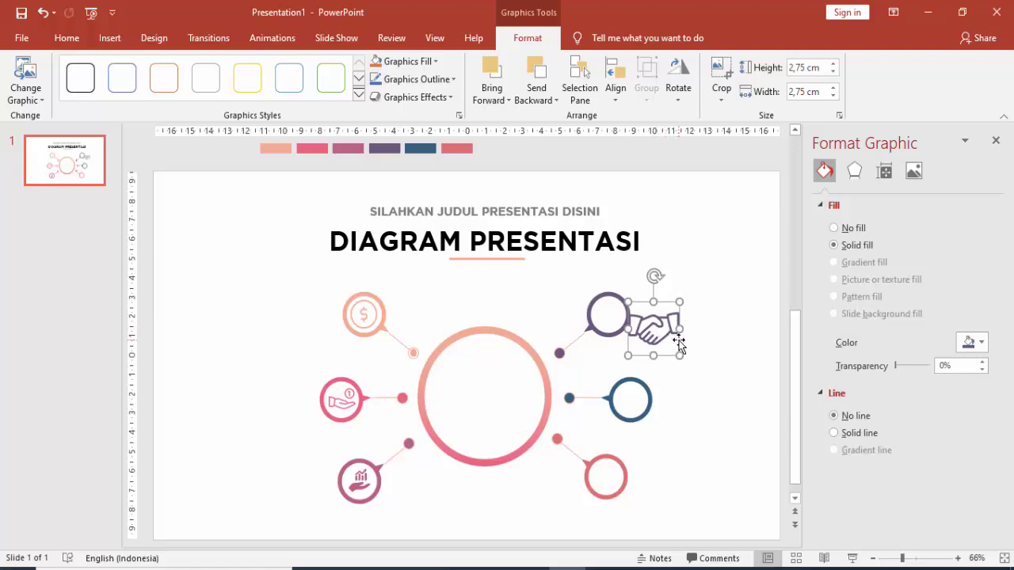
{"action": "key", "text": "ctrl+z"}
{"action": "key", "text": "ctrl+z"}
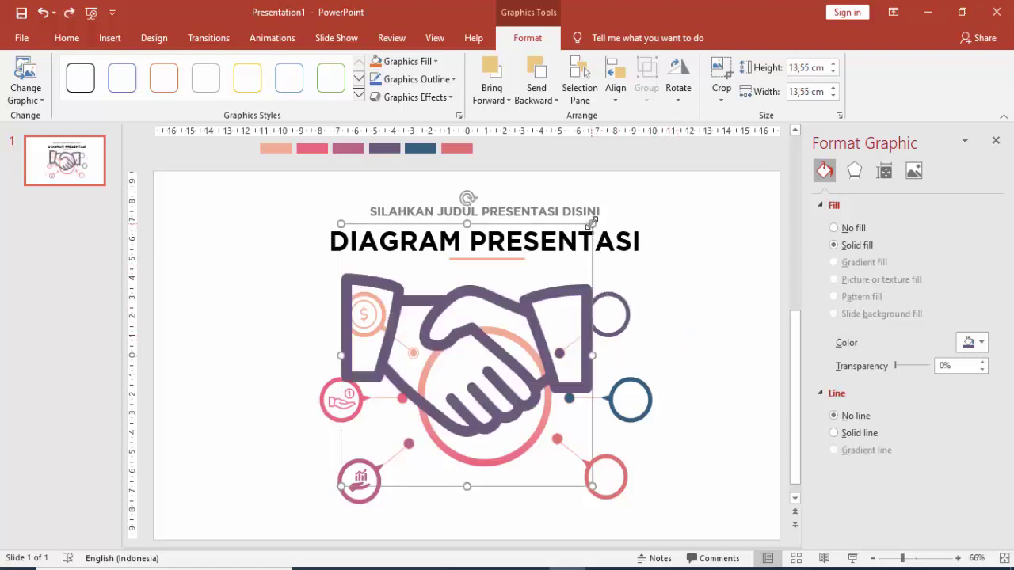
{"action": "left_click_drag", "start_coordinate": [592, 223], "coordinate": [406, 421]}
{"action": "mouse_move", "coordinate": [368, 453]}
{"action": "left_mouse_down"}
{"action": "mouse_move", "coordinate": [600, 317]}
{"action": "mouse_move", "coordinate": [661, 294]}
{"action": "mouse_move", "coordinate": [605, 316]}
{"action": "left_mouse_up"}
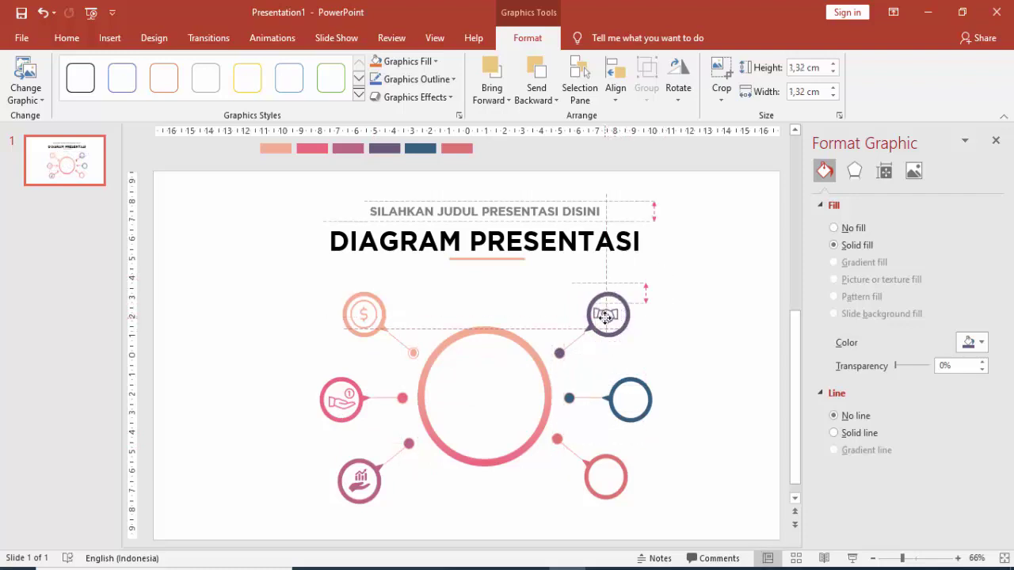
- Insert the line-chart SVG icon and give it the recent dark blue graphics fill
{"action": "left_click", "coordinate": [661, 315]}
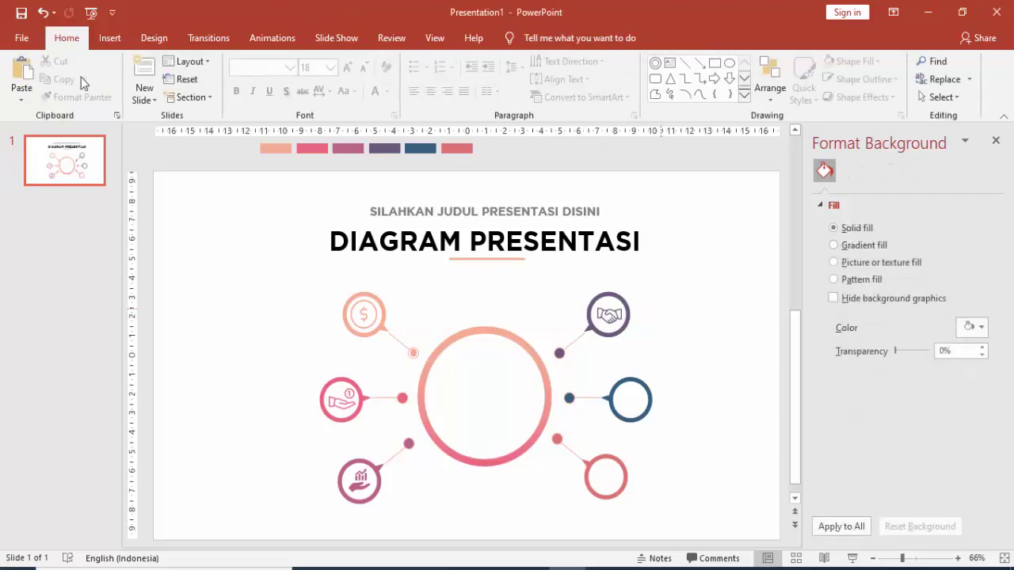
{"action": "left_click", "coordinate": [109, 37]}
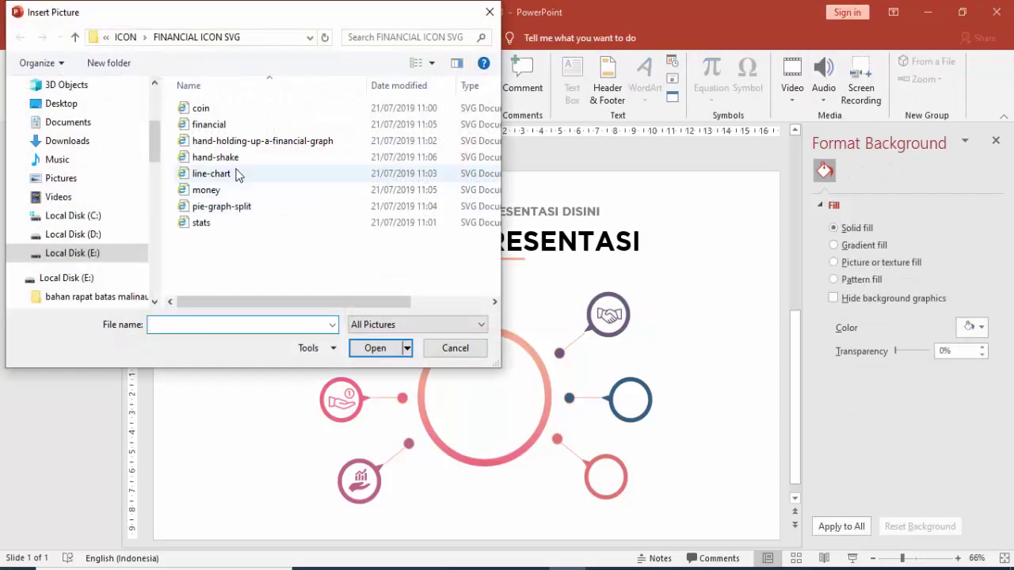
{"action": "double_click", "coordinate": [230, 172]}
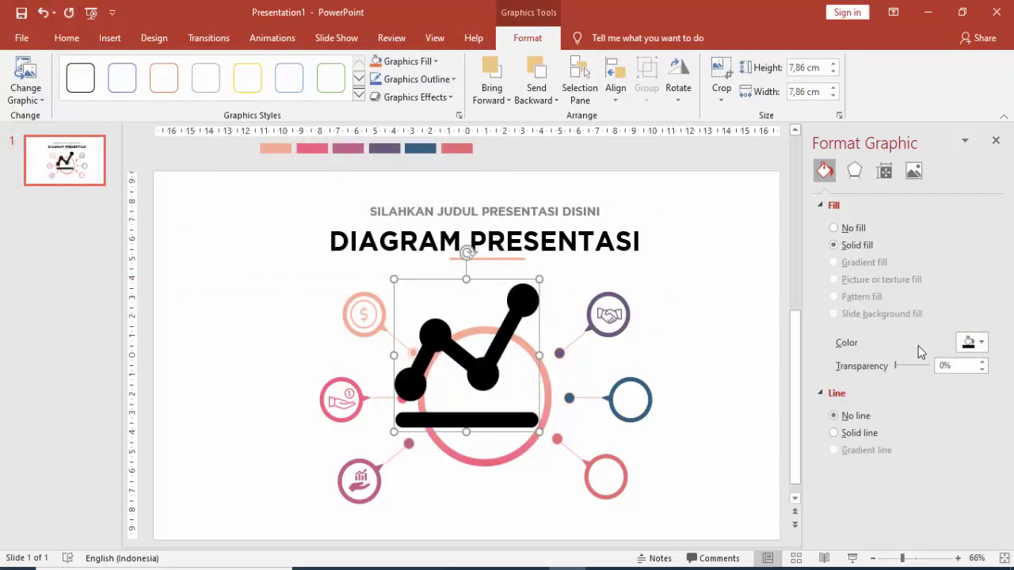
{"action": "left_click", "coordinate": [974, 342]}
{"action": "left_click", "coordinate": [953, 497]}
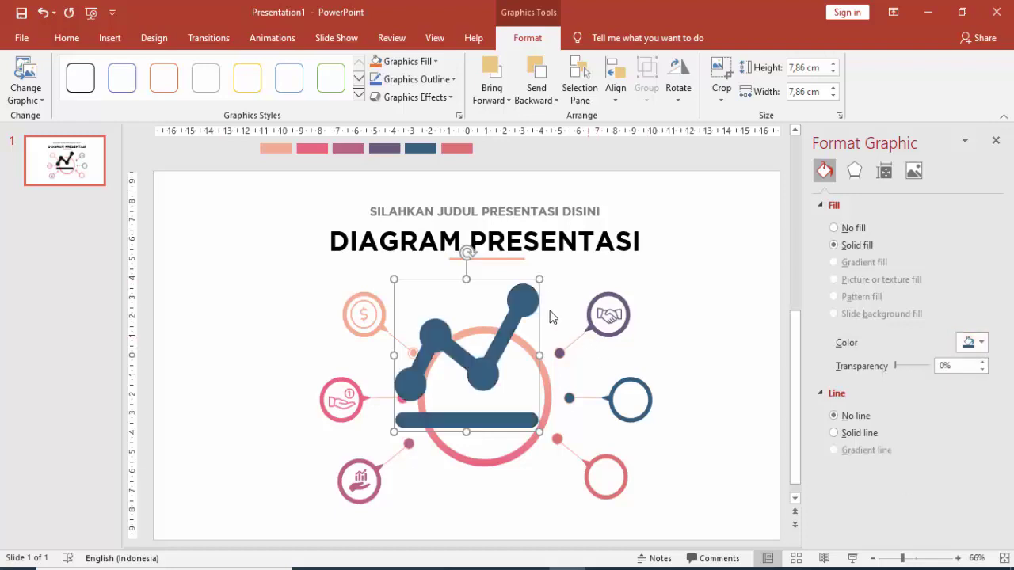
- Shrink the line-chart icon to about 2.28 cm and fit it inside the middle-right circle
{"action": "mouse_move", "coordinate": [539, 275]}
{"action": "left_mouse_down"}
{"action": "mouse_move", "coordinate": [434, 388]}
{"action": "mouse_move", "coordinate": [613, 411]}
{"action": "mouse_move", "coordinate": [605, 424]}
{"action": "left_mouse_up"}
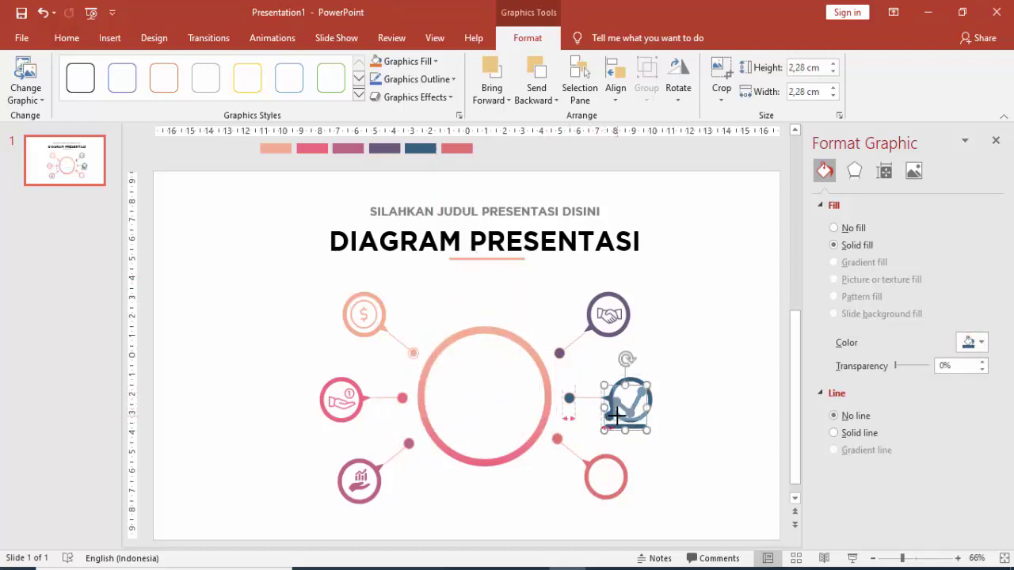
{"action": "left_click", "coordinate": [675, 392]}
{"action": "scroll", "coordinate": [678, 396], "scroll_direction": "up", "scroll_amount": 4, "text": "ctrl"}
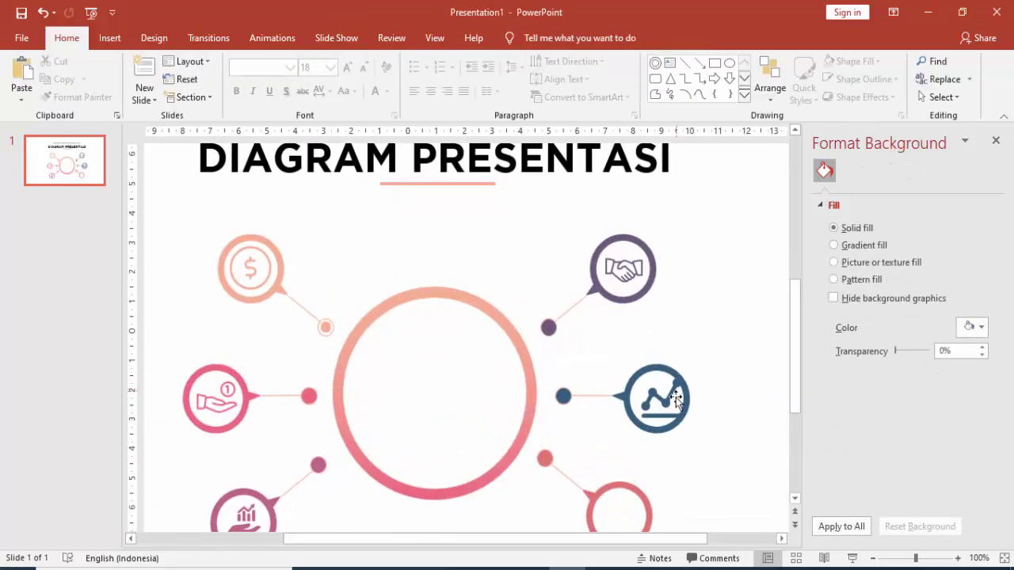
{"action": "left_click", "coordinate": [657, 400]}
{"action": "left_click_drag", "start_coordinate": [660, 399], "coordinate": [662, 398]}
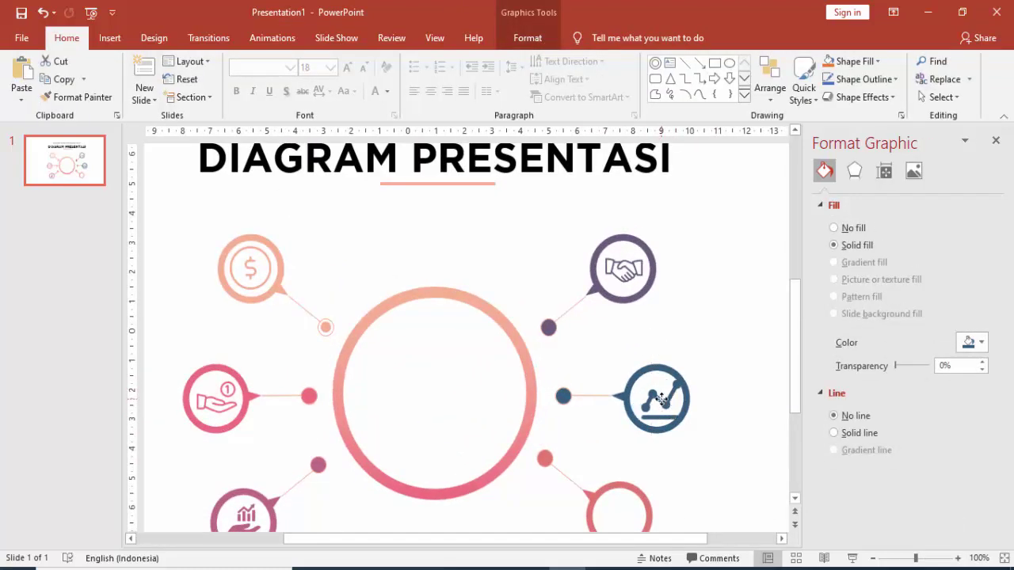
{"action": "key", "text": "ctrl+z"}
{"action": "left_click", "coordinate": [711, 384]}
- Insert the pie-graph-split picture and fill it with the recent pink-red colour
{"action": "left_click", "coordinate": [109, 37]}
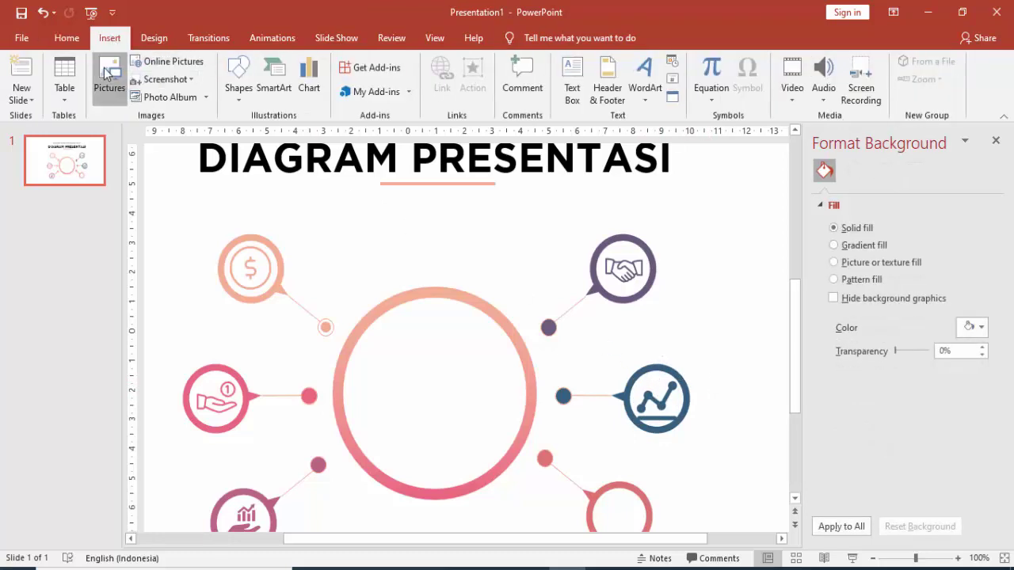
{"action": "left_click", "coordinate": [108, 80]}
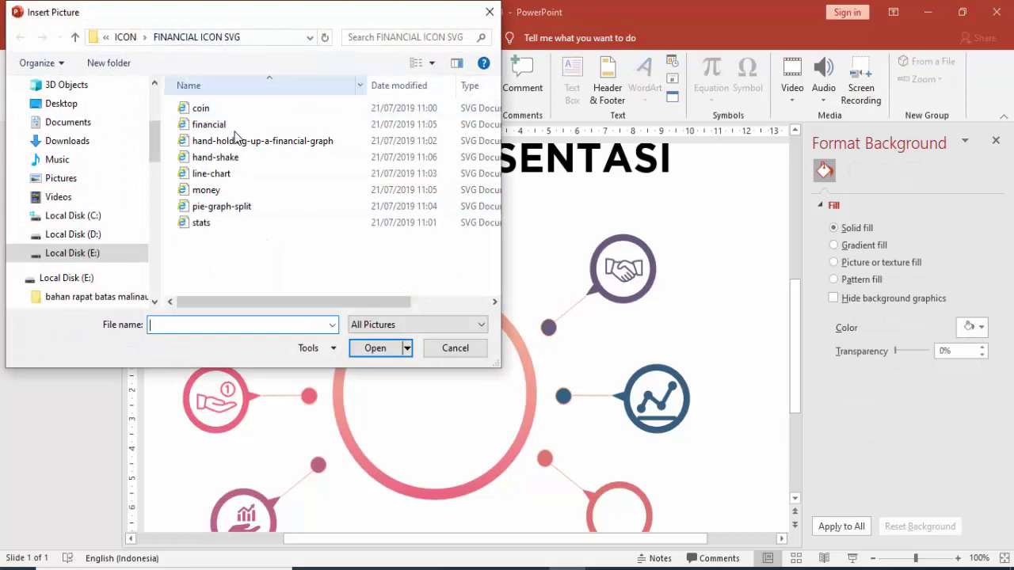
{"action": "left_click", "coordinate": [226, 209]}
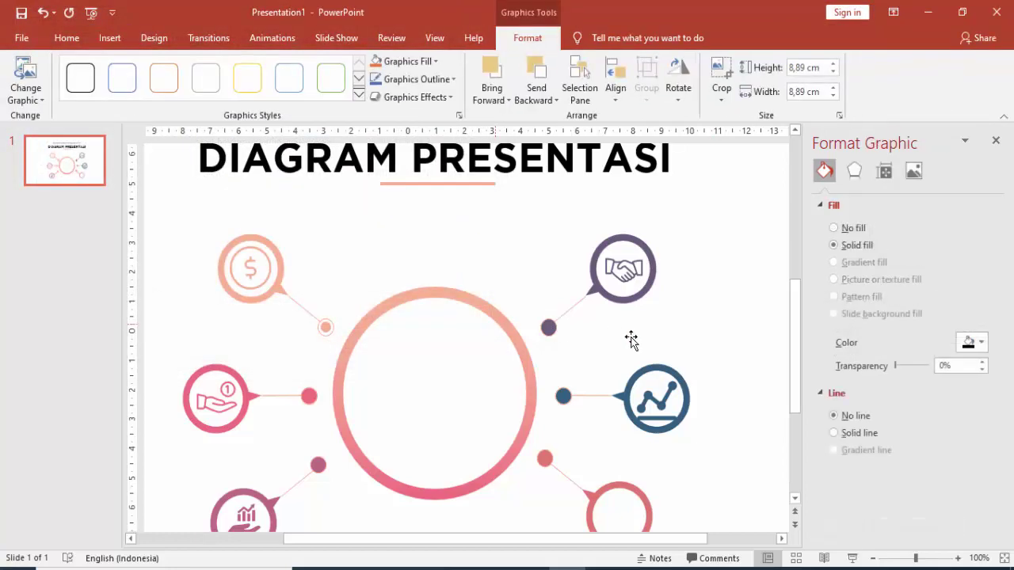
{"action": "left_click", "coordinate": [975, 342]}
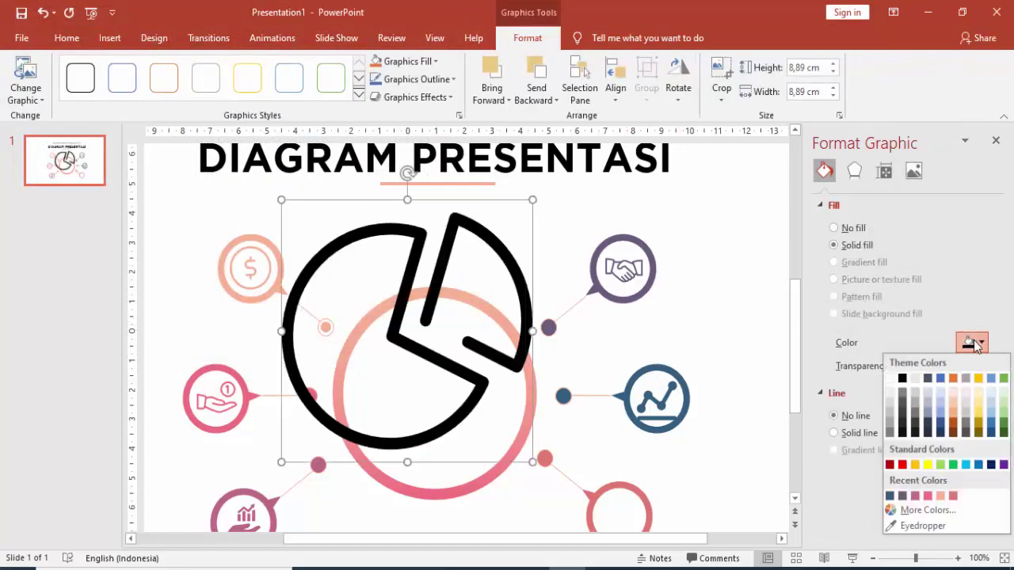
{"action": "left_click", "coordinate": [953, 496]}
- Shrink the pie graphic to about 1.27 cm inside the lower-right circle
{"action": "mouse_move", "coordinate": [536, 203]}
{"action": "left_mouse_down"}
{"action": "mouse_move", "coordinate": [352, 388]}
{"action": "mouse_move", "coordinate": [653, 463]}
{"action": "left_mouse_up"}
{"action": "scroll", "coordinate": [797, 337], "scroll_direction": "down", "scroll_amount": 1}
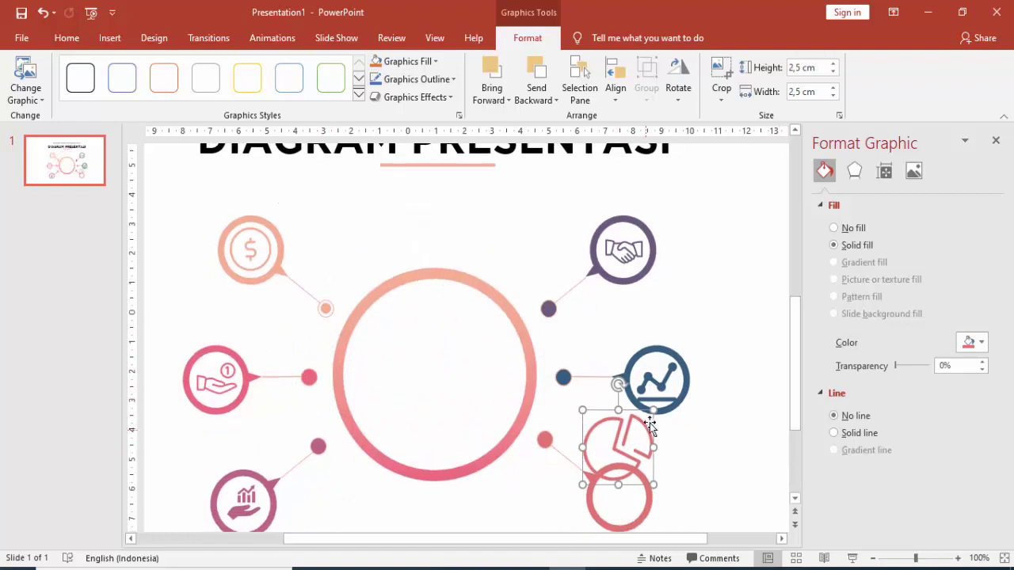
{"action": "mouse_move", "coordinate": [650, 421]}
{"action": "left_mouse_down"}
{"action": "mouse_move", "coordinate": [618, 449]}
{"action": "mouse_move", "coordinate": [619, 497]}
{"action": "left_mouse_up"}
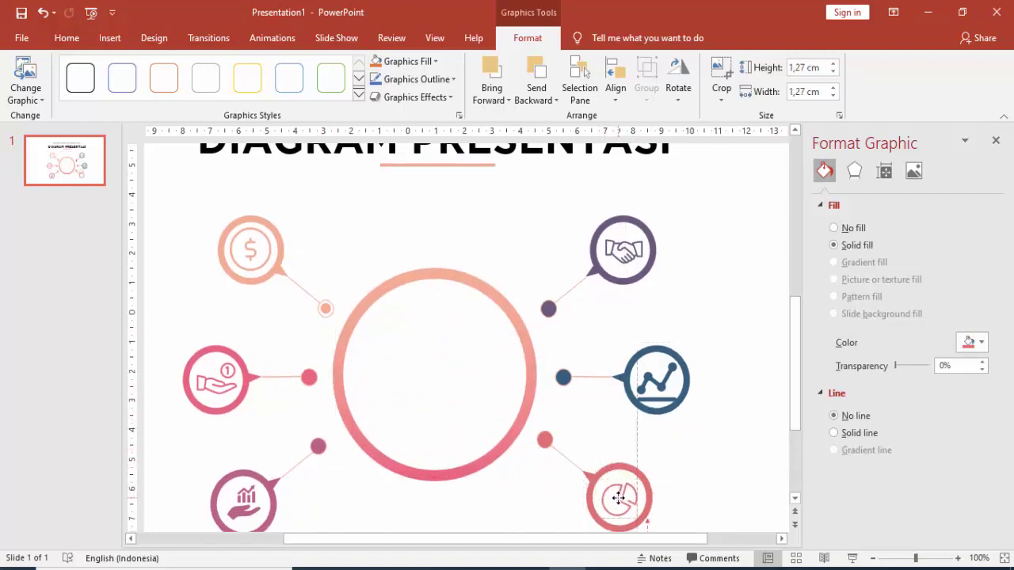
- Insert the stats arrow icon and give it a dark navy graphics fill
{"action": "left_click", "coordinate": [693, 475]}
{"action": "left_click", "coordinate": [109, 38]}
{"action": "left_click", "coordinate": [111, 70]}
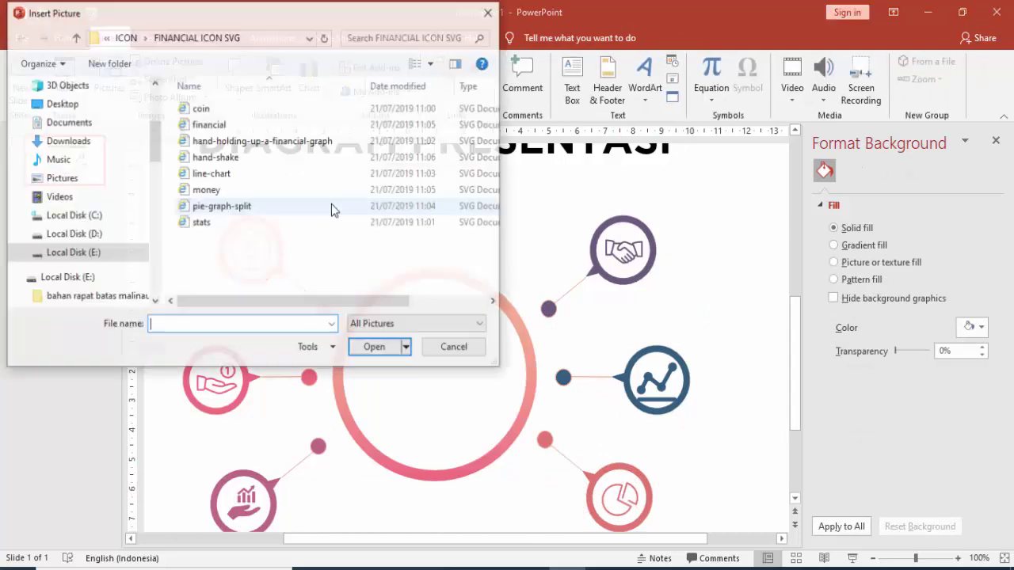
{"action": "double_click", "coordinate": [217, 226]}
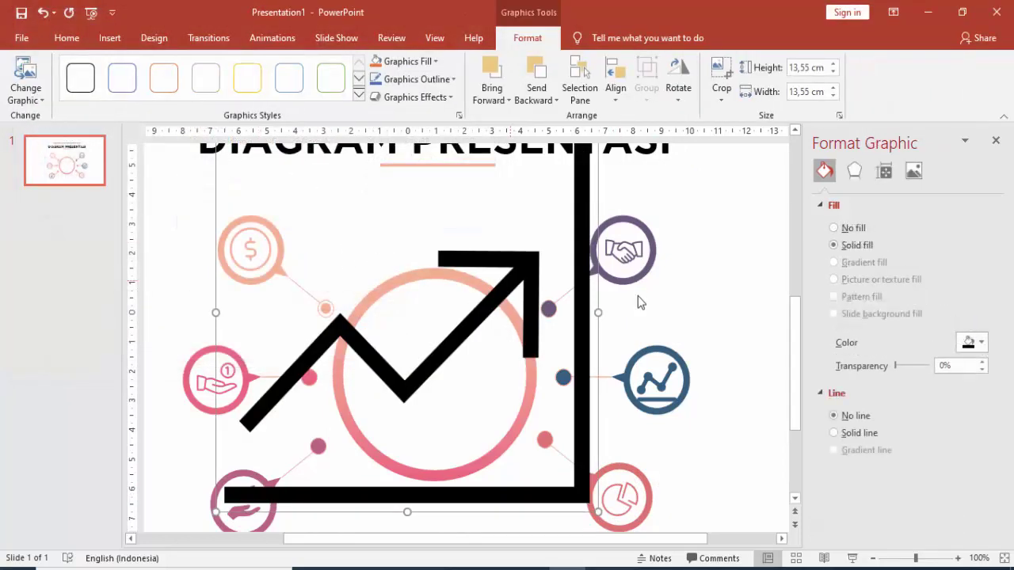
{"action": "left_click", "coordinate": [970, 343]}
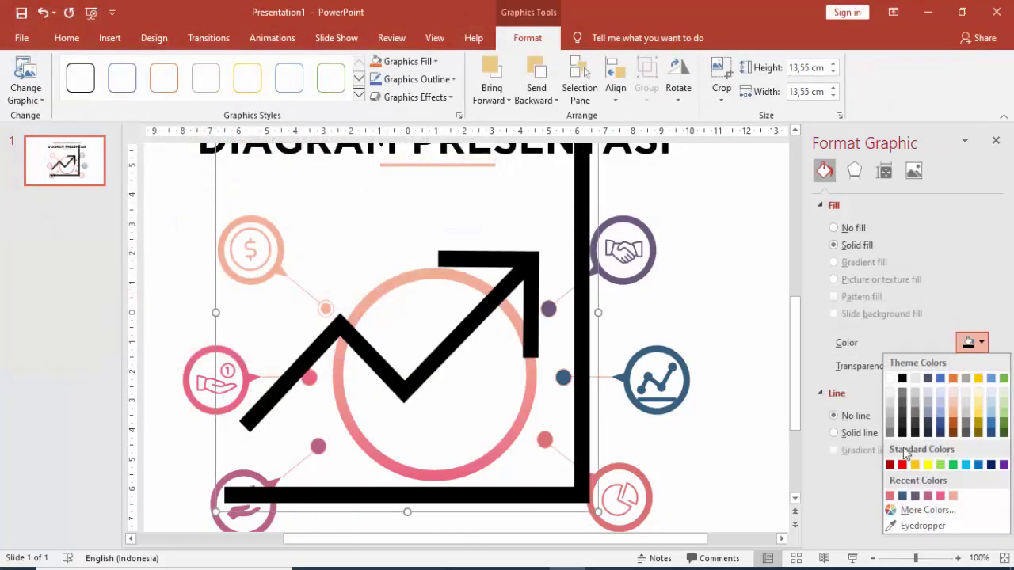
{"action": "left_click", "coordinate": [991, 465]}
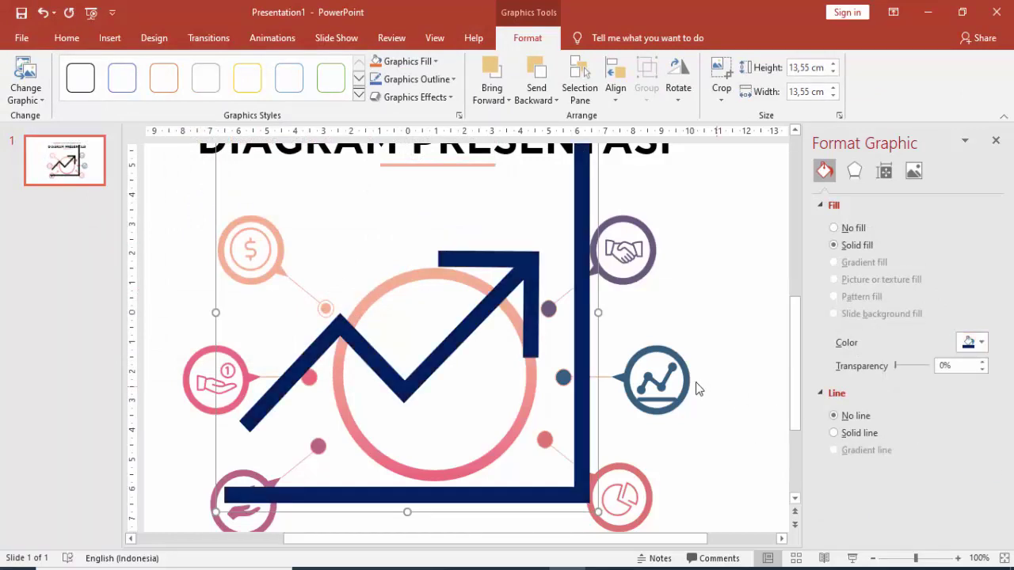
- Resize the stats icon to about 2.88 cm and centre it in the big ring
{"action": "scroll", "coordinate": [677, 349], "scroll_direction": "down", "scroll_amount": 3}
{"action": "left_click_drag", "start_coordinate": [593, 225], "coordinate": [441, 369]}
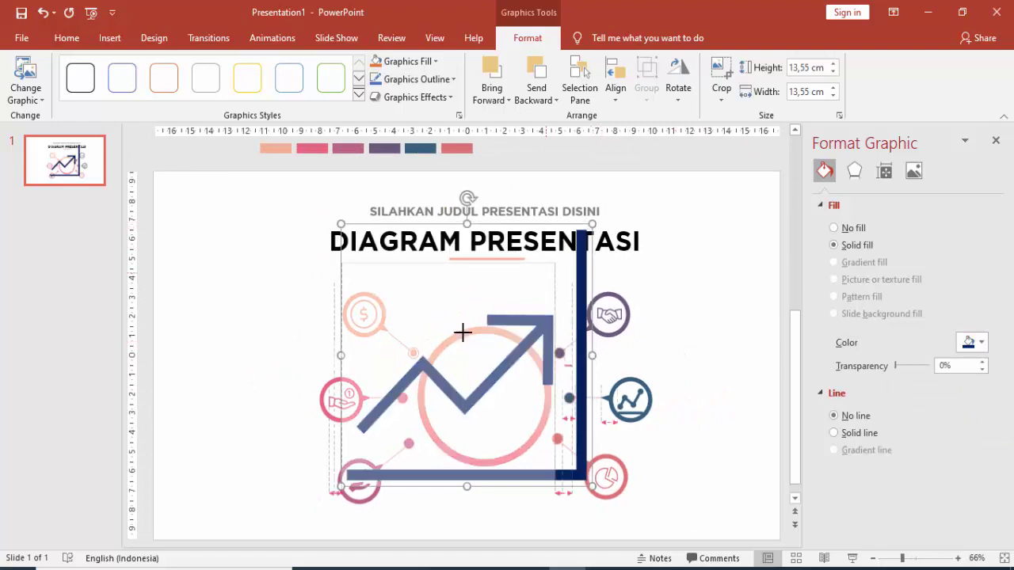
{"action": "left_click_drag", "start_coordinate": [408, 414], "coordinate": [501, 378]}
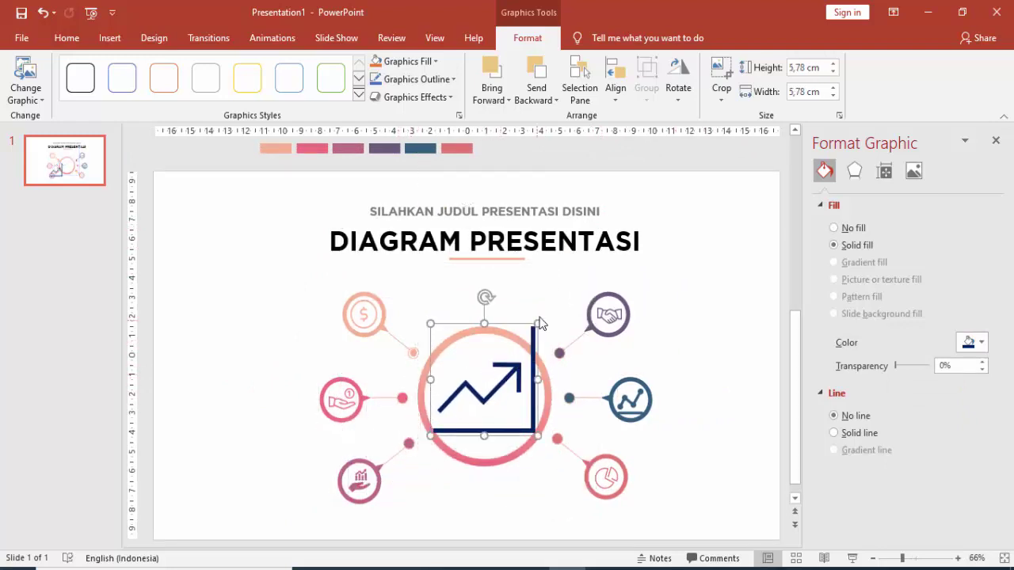
{"action": "left_click_drag", "start_coordinate": [539, 325], "coordinate": [489, 374]}
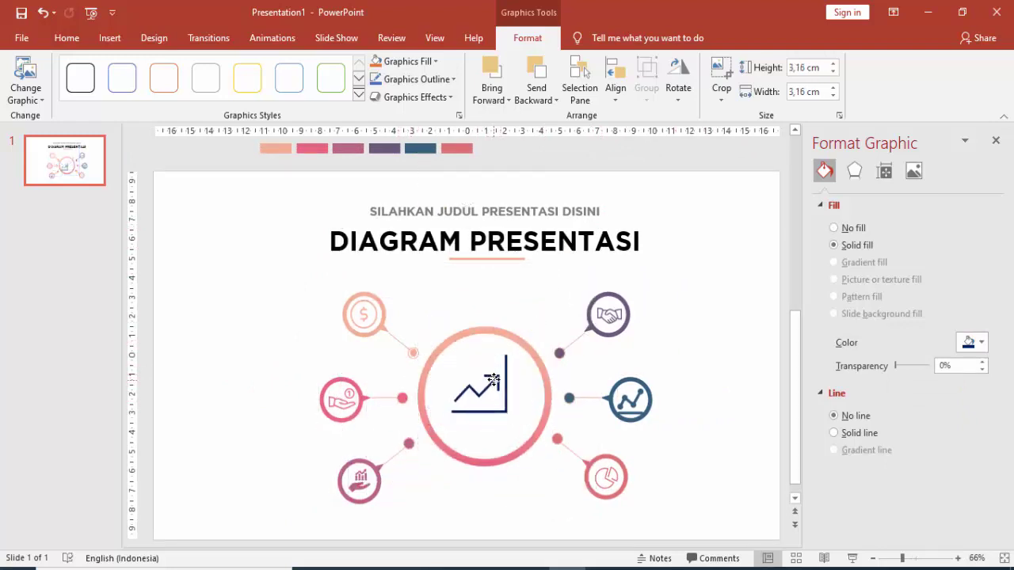
{"action": "mouse_move", "coordinate": [479, 410]}
{"action": "left_mouse_down"}
{"action": "mouse_move", "coordinate": [499, 388]}
{"action": "mouse_move", "coordinate": [494, 361]}
{"action": "left_mouse_up"}
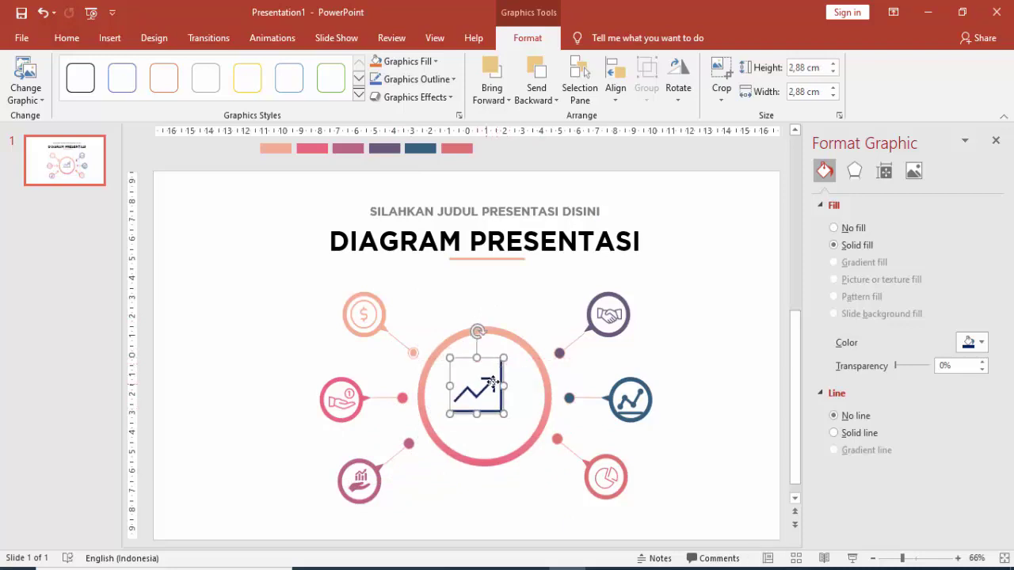
{"action": "left_click", "coordinate": [677, 350]}
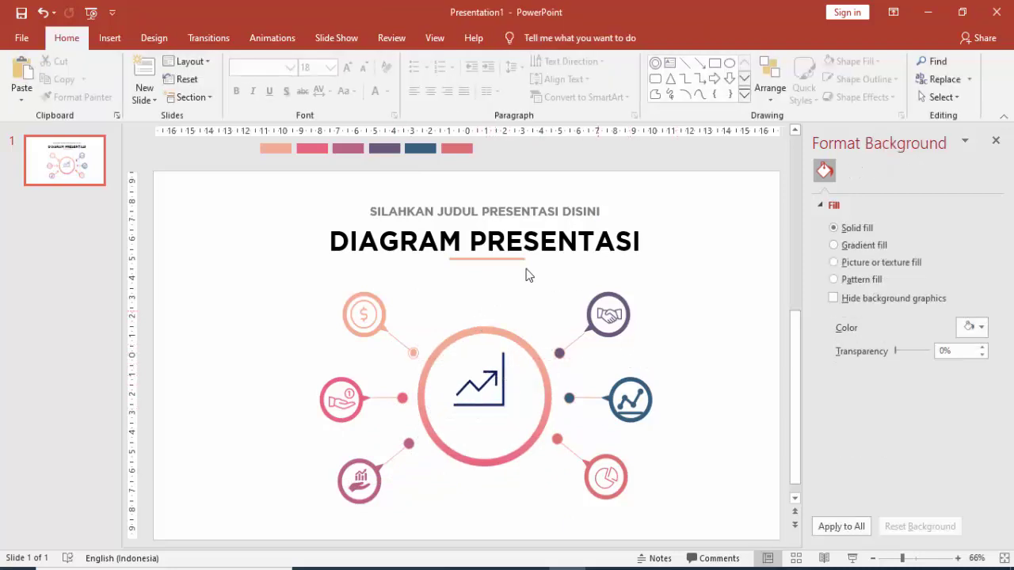
- Add a '6 PILIHAN' text box beneath the chart icon in the central ring
{"action": "left_click", "coordinate": [110, 37]}
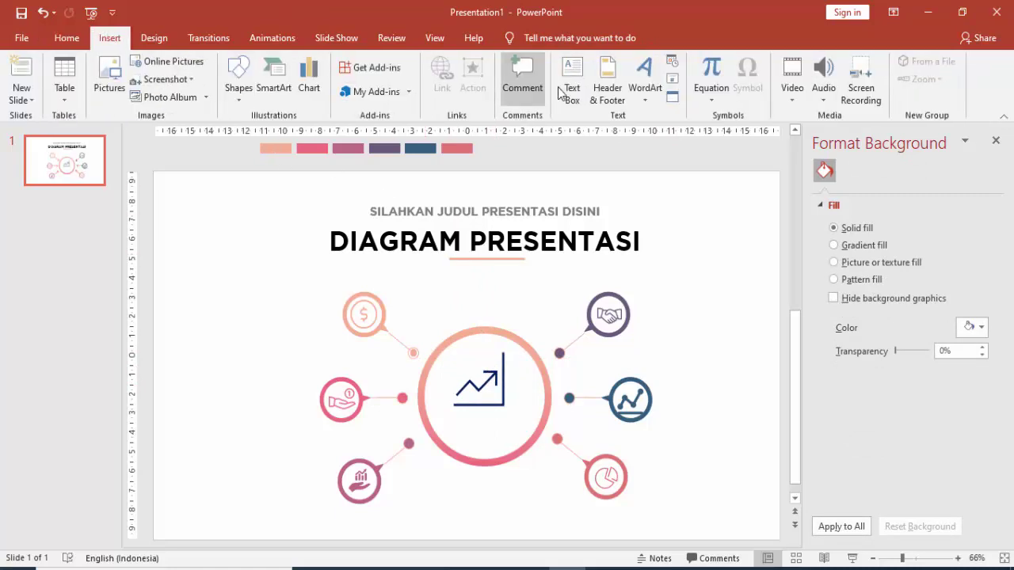
{"action": "left_click", "coordinate": [570, 83]}
{"action": "left_click", "coordinate": [446, 473]}
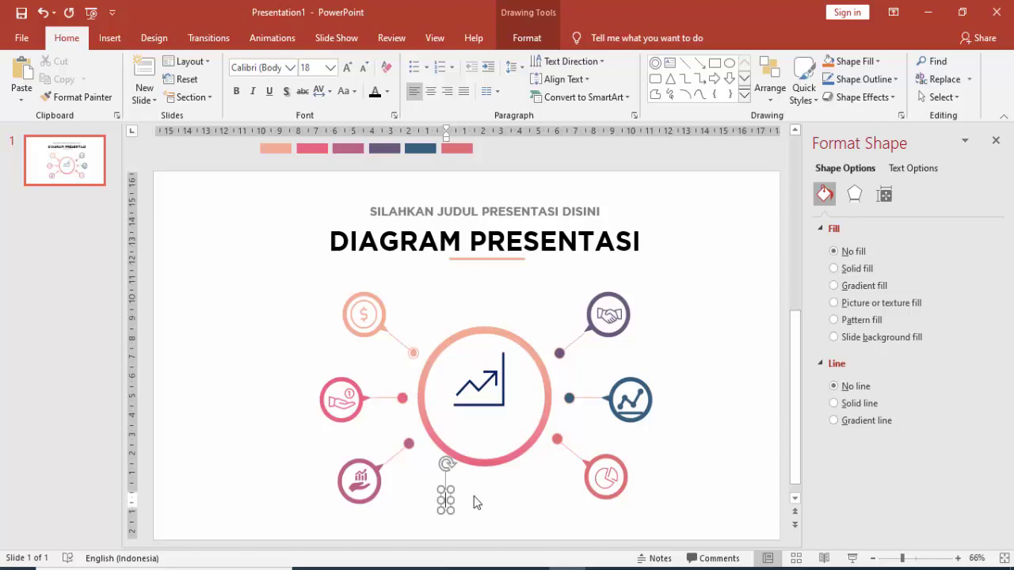
{"action": "type", "text": "6 PILIHAN"}
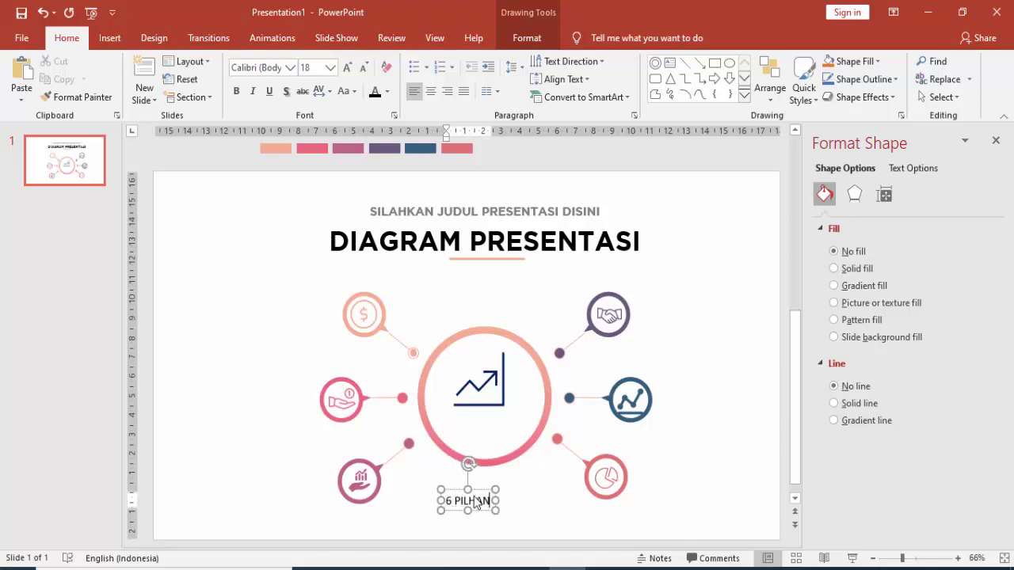
{"action": "left_click_drag", "start_coordinate": [481, 493], "coordinate": [497, 409]}
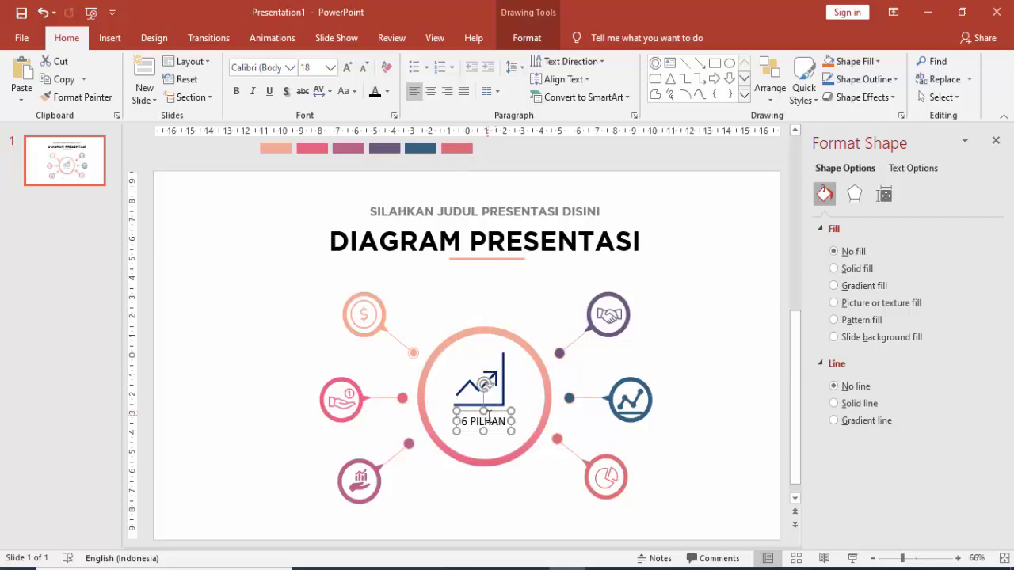
{"action": "left_click", "coordinate": [484, 422]}
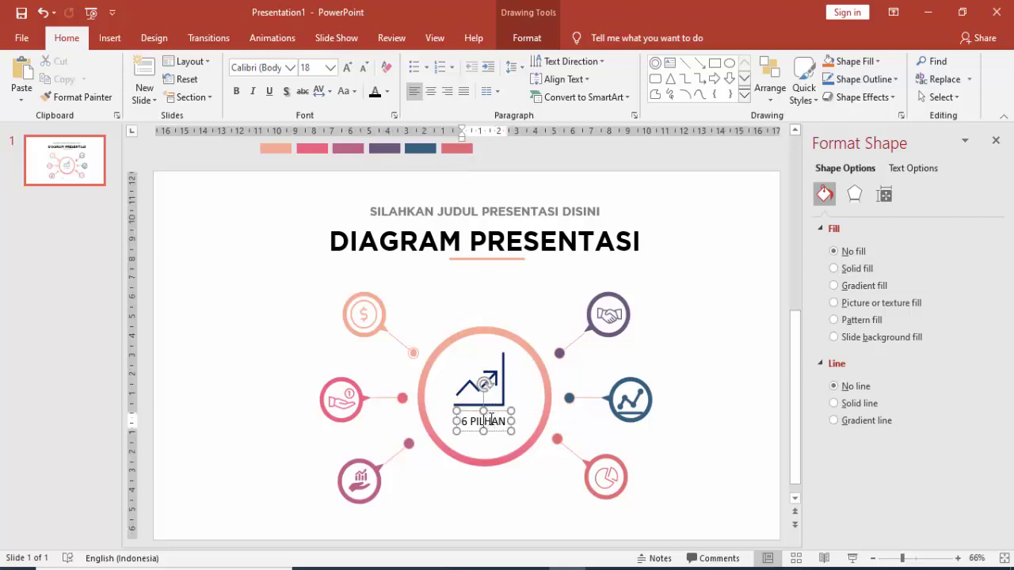
{"action": "type", "text": "I"}
{"action": "key", "text": "Escape"}
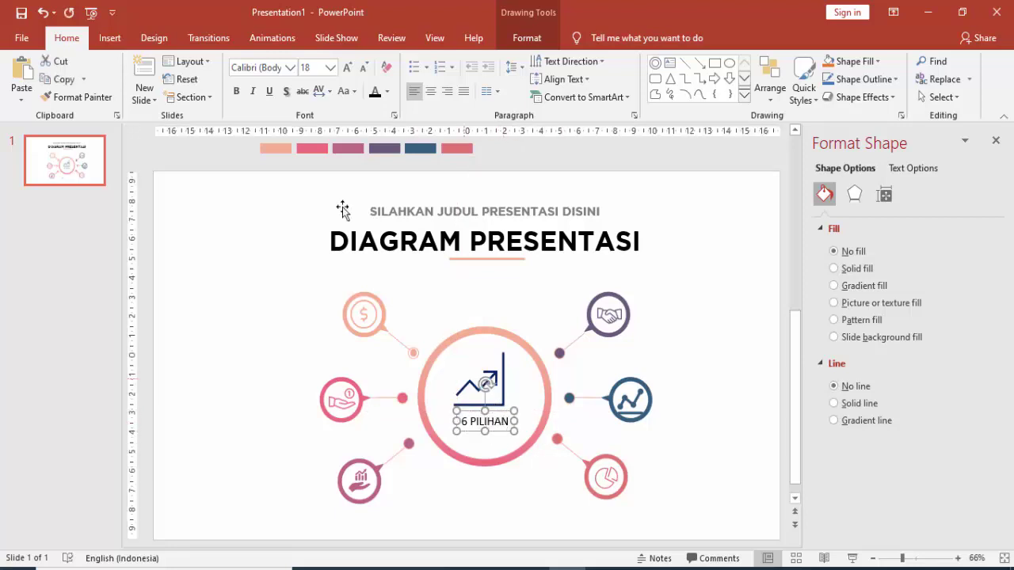
- Make the 6 PILIHAN label bold Lato and adjust its position in the circle
{"action": "left_click", "coordinate": [290, 68]}
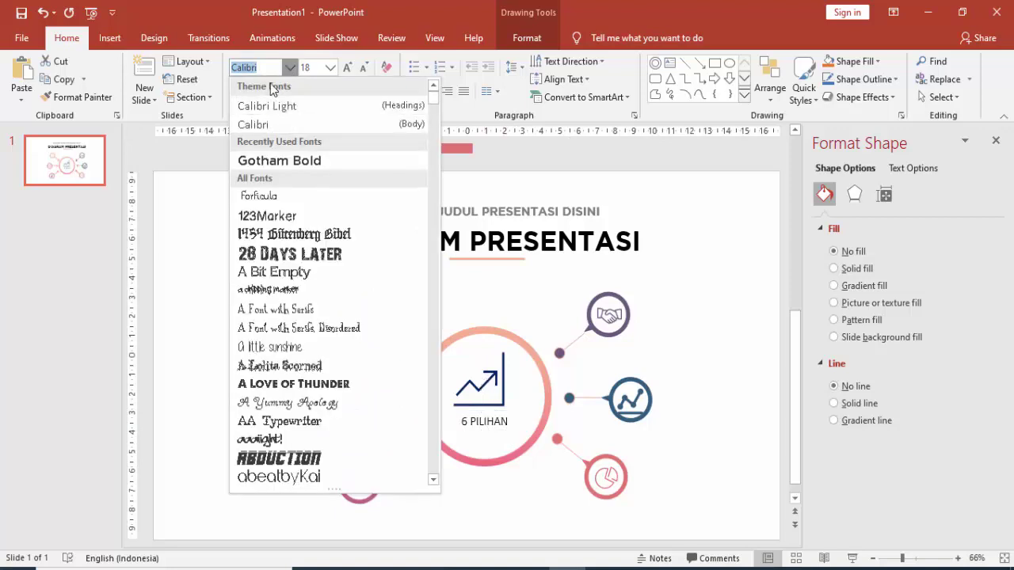
{"action": "type", "text": "Lato"}
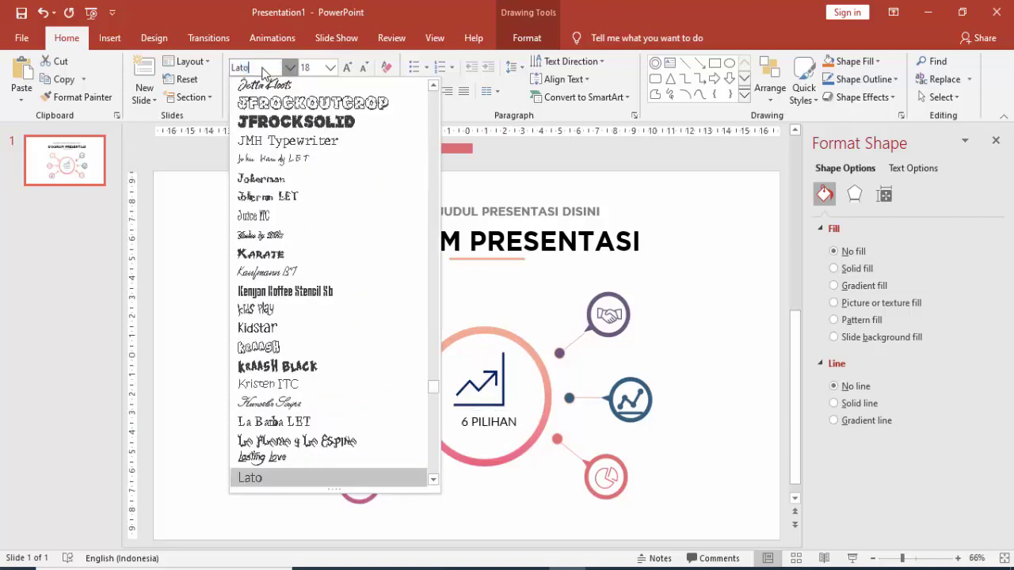
{"action": "key", "text": "Return"}
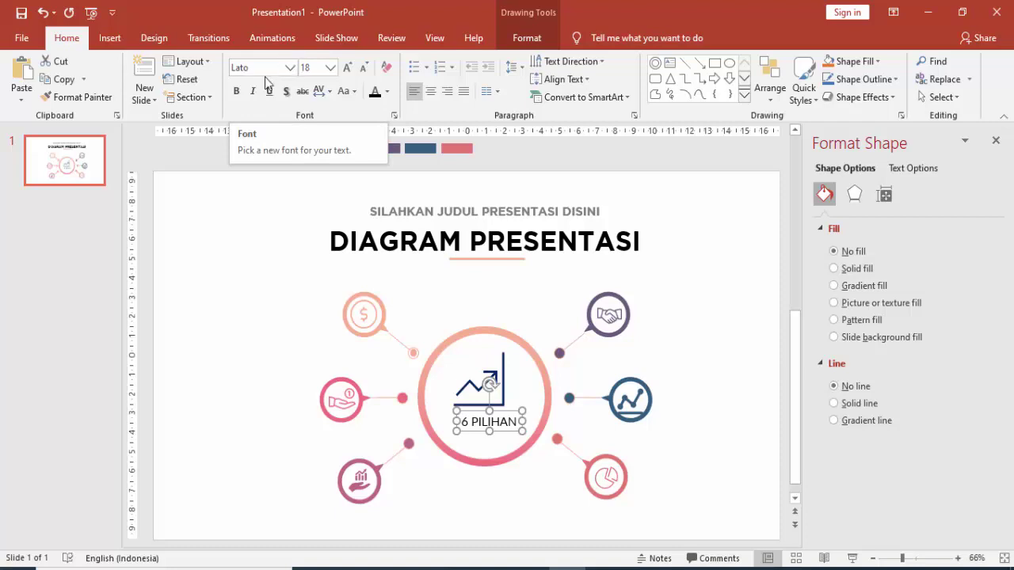
{"action": "left_click", "coordinate": [236, 91]}
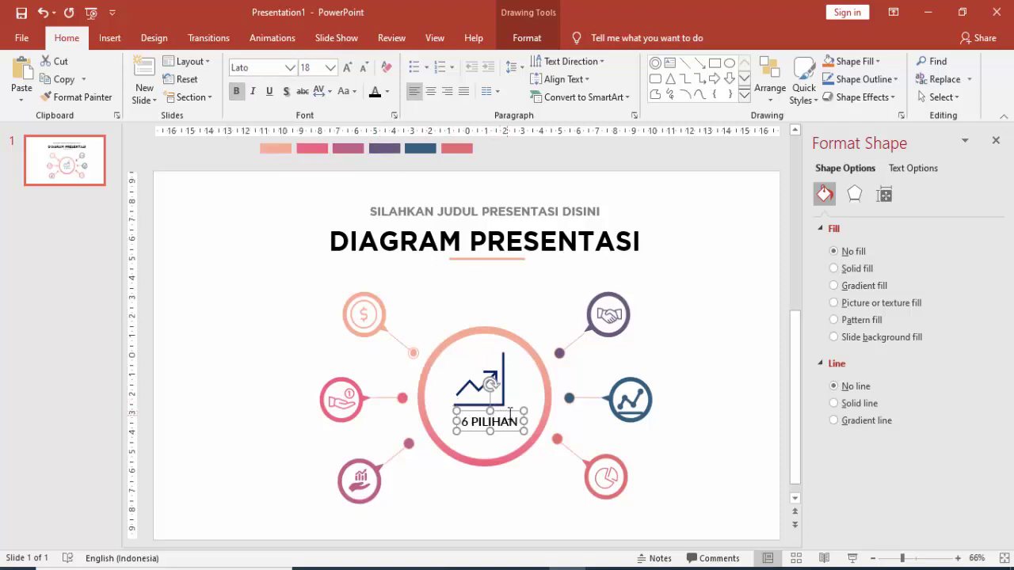
{"action": "left_click_drag", "start_coordinate": [508, 410], "coordinate": [506, 411]}
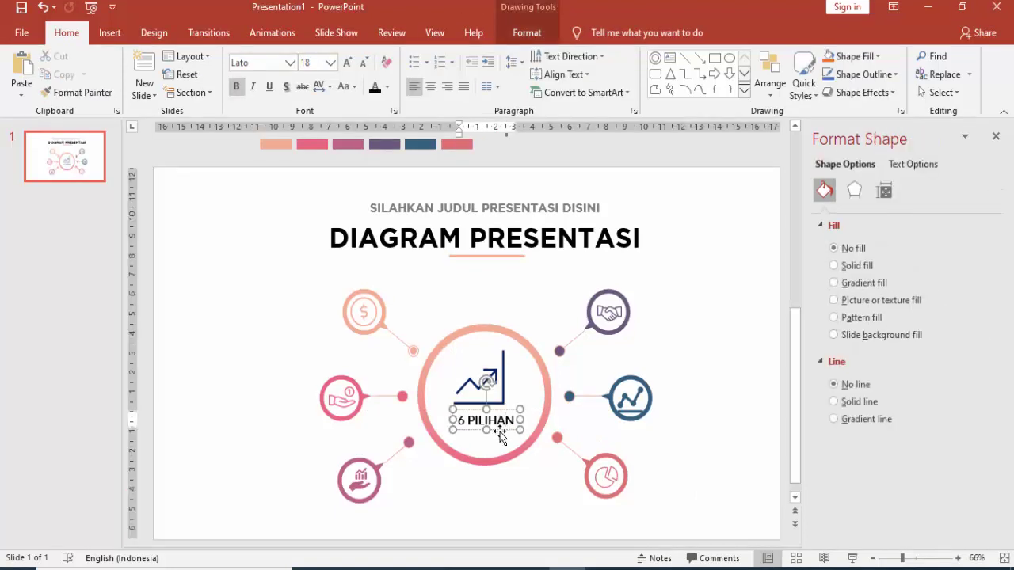
- Duplicate the label beside the top-left icon as a size 14 salmon heading
{"action": "key", "text": "ctrl+d"}
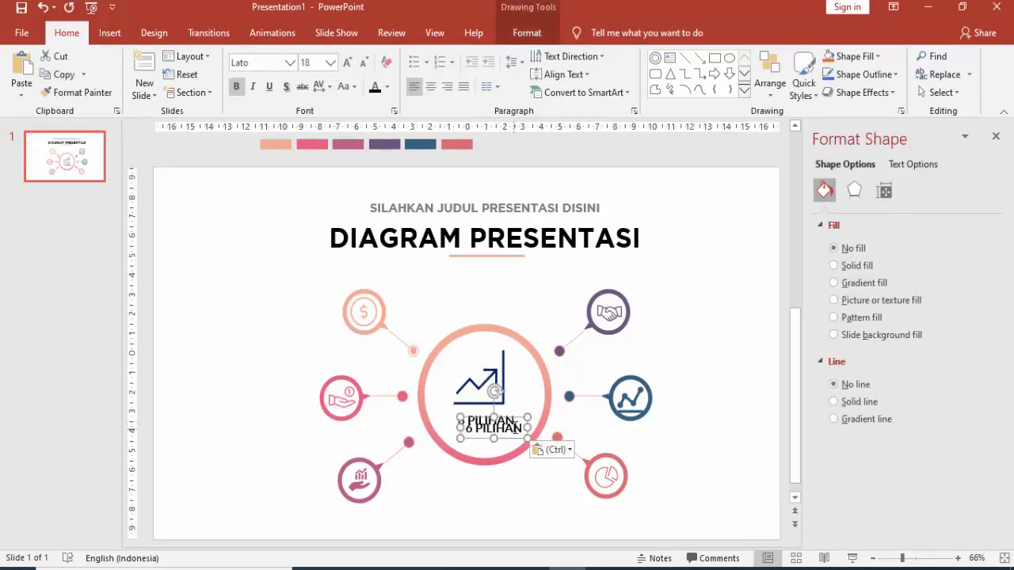
{"action": "left_click_drag", "start_coordinate": [504, 414], "coordinate": [265, 287]}
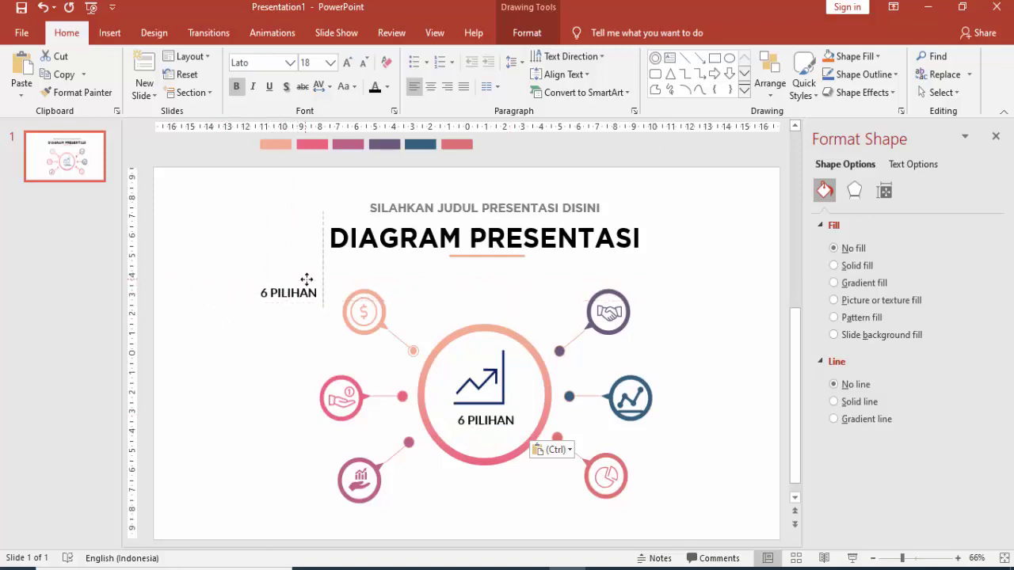
{"action": "left_click_drag", "start_coordinate": [266, 286], "coordinate": [307, 282]}
{"action": "left_click", "coordinate": [330, 62]}
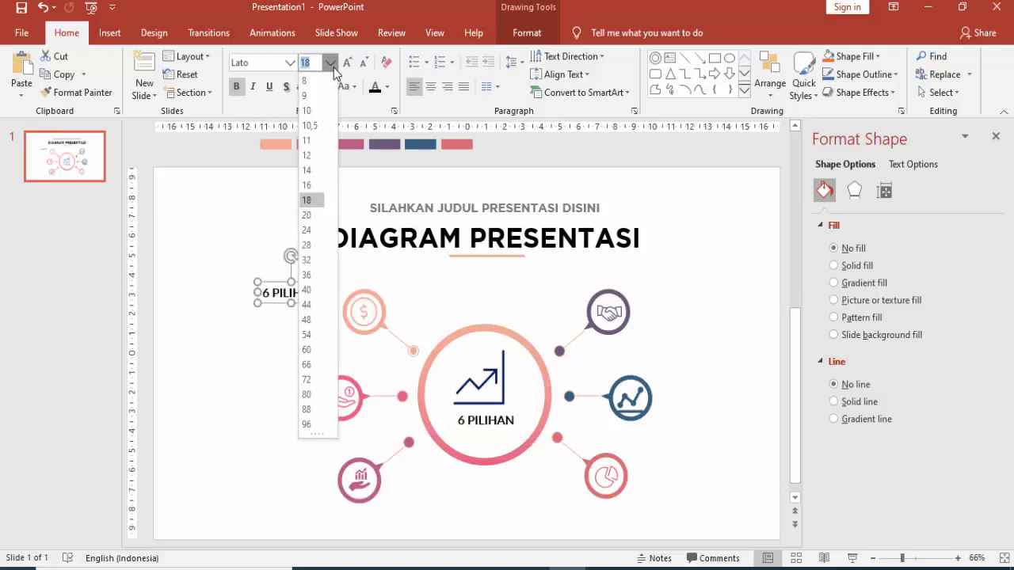
{"action": "left_click", "coordinate": [314, 150]}
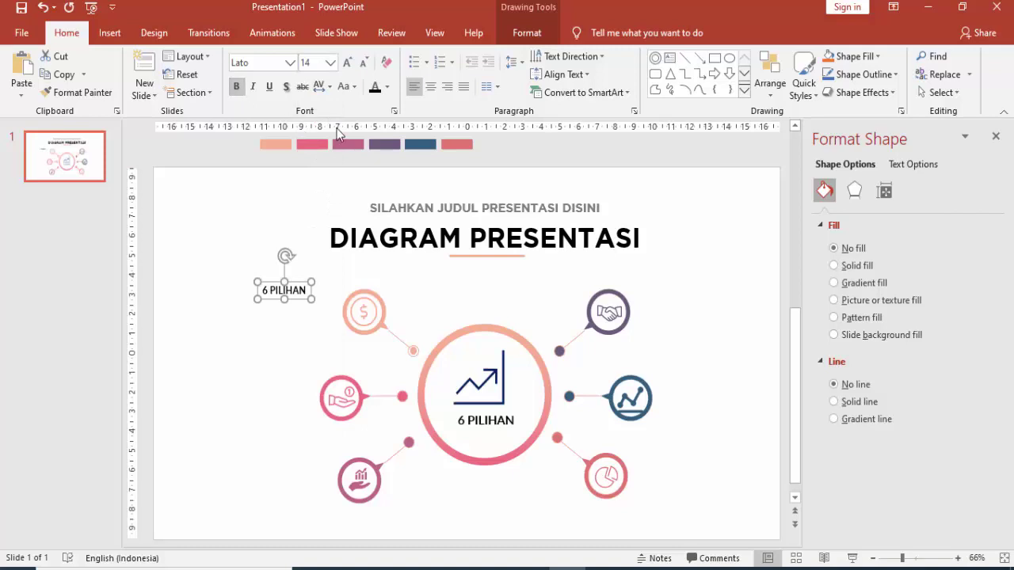
{"action": "left_click", "coordinate": [387, 86]}
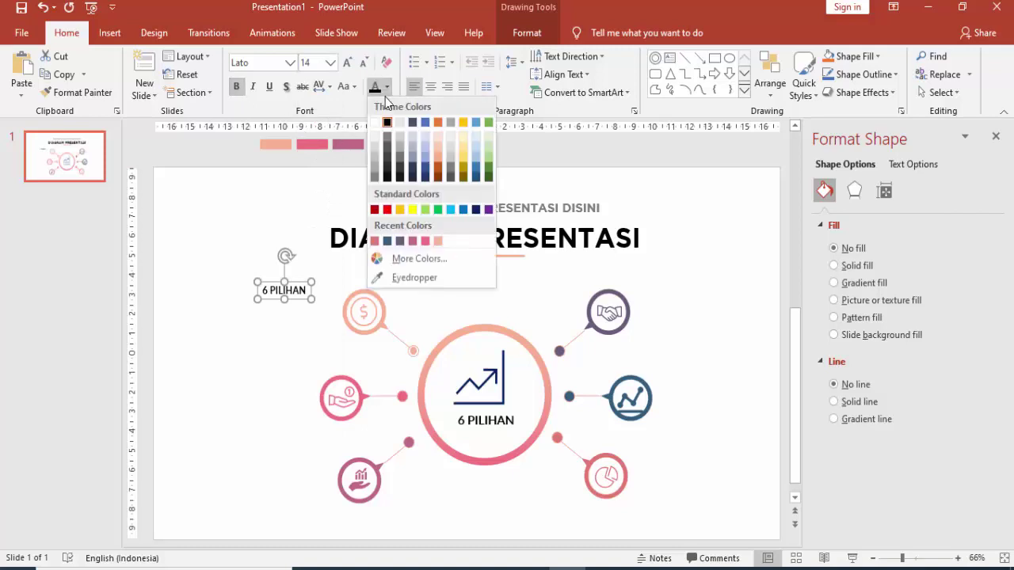
{"action": "left_click", "coordinate": [439, 235]}
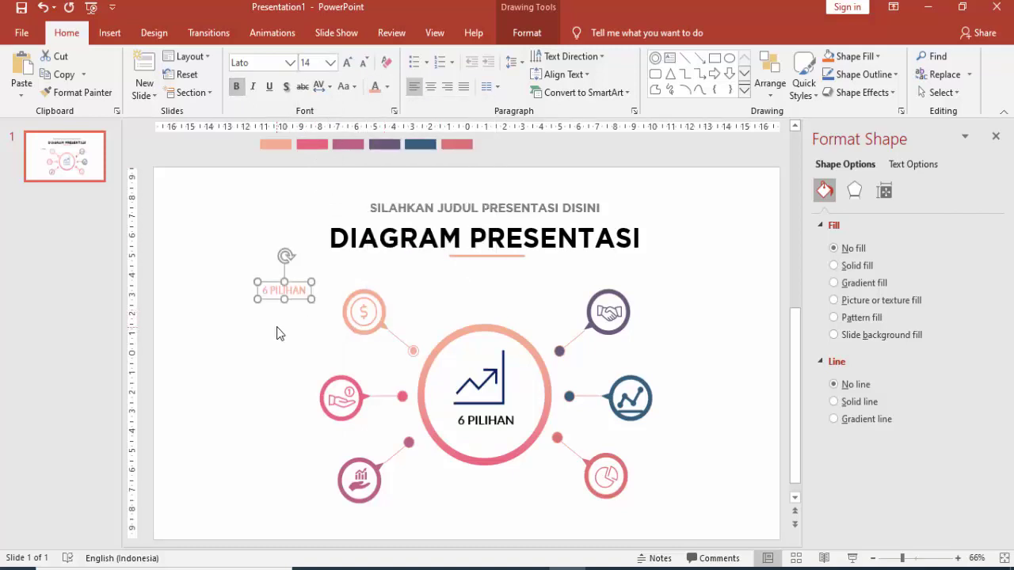
- Paste another 6 PILIHAN label under the heading, set to 12 pt grey text
{"action": "key", "text": "ctrl+v"}
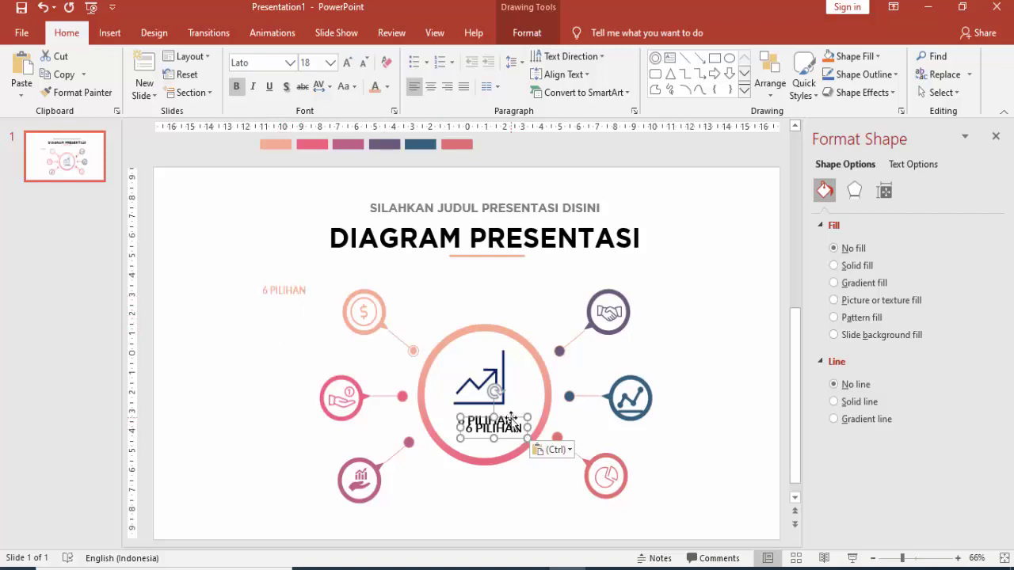
{"action": "left_click_drag", "start_coordinate": [512, 418], "coordinate": [299, 299]}
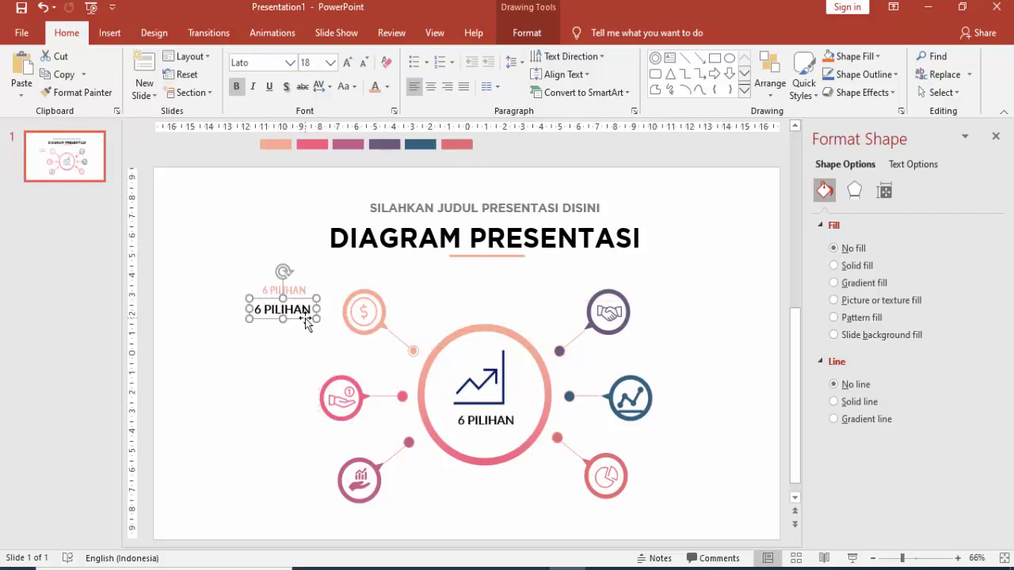
{"action": "left_click", "coordinate": [330, 63]}
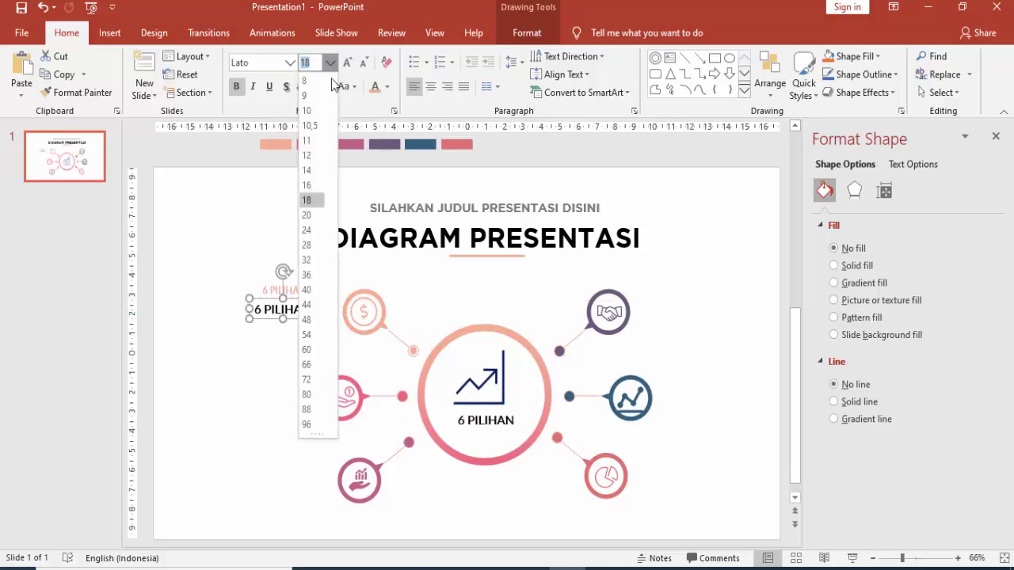
{"action": "left_click", "coordinate": [319, 141]}
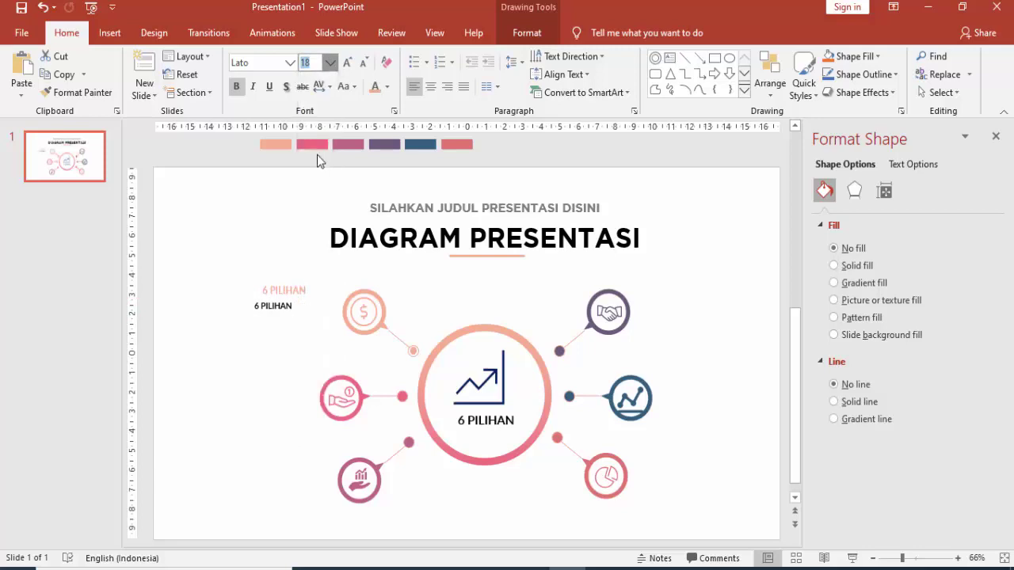
{"action": "left_click", "coordinate": [348, 86]}
{"action": "left_click", "coordinate": [387, 87]}
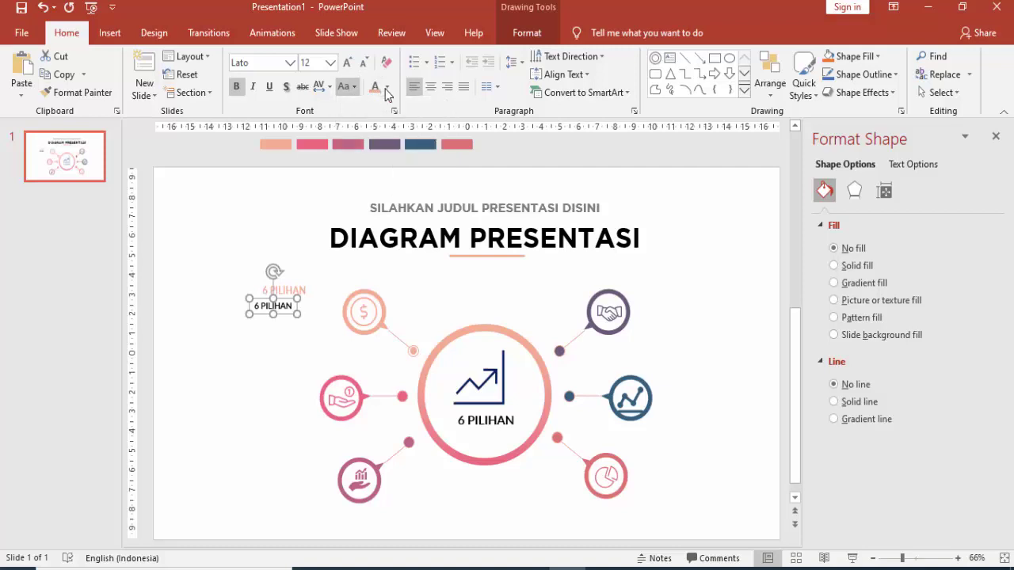
{"action": "left_click", "coordinate": [387, 86]}
{"action": "left_click", "coordinate": [376, 178]}
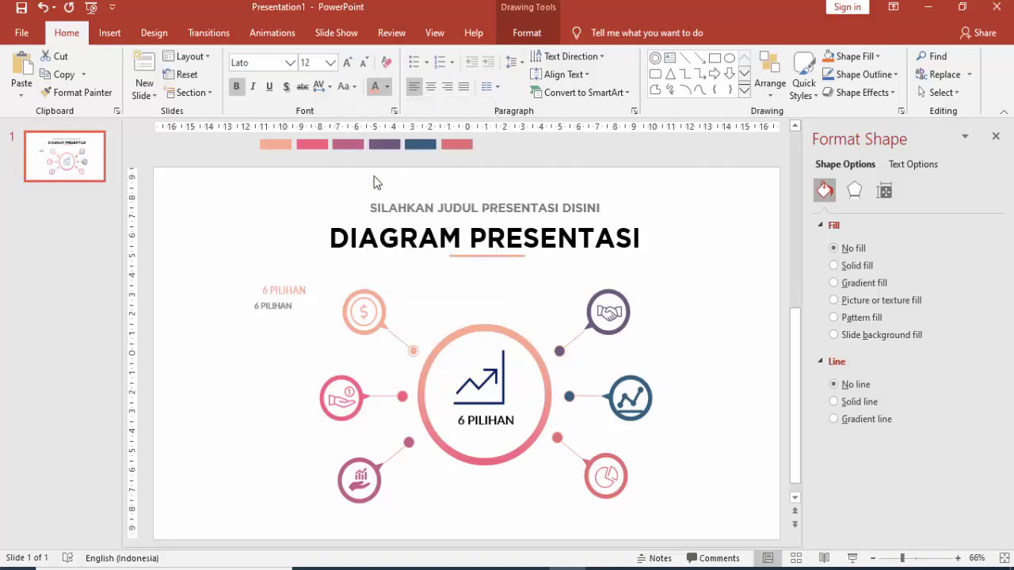
{"action": "left_click_drag", "start_coordinate": [261, 306], "coordinate": [293, 306]}
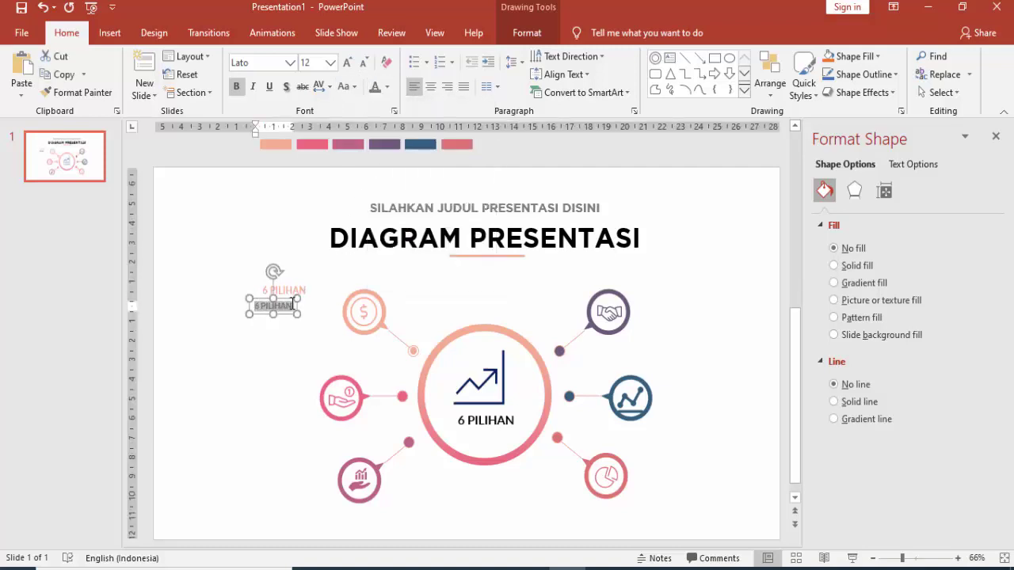
- Replace the grey text with =rand() sample text, narrowed to a column with only the first paragraph
{"action": "type", "text": "=r"}
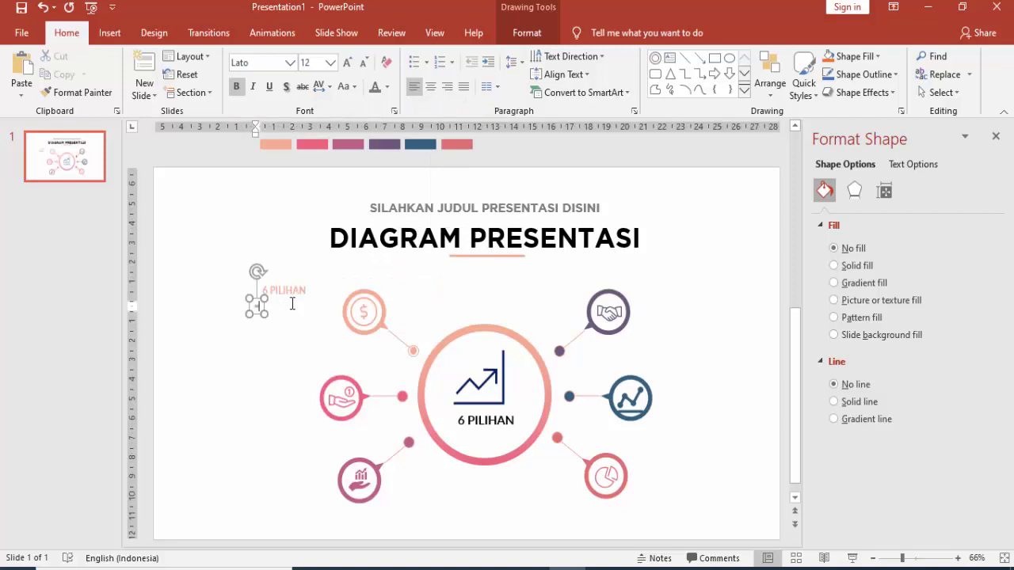
{"action": "type", "text": "and("}
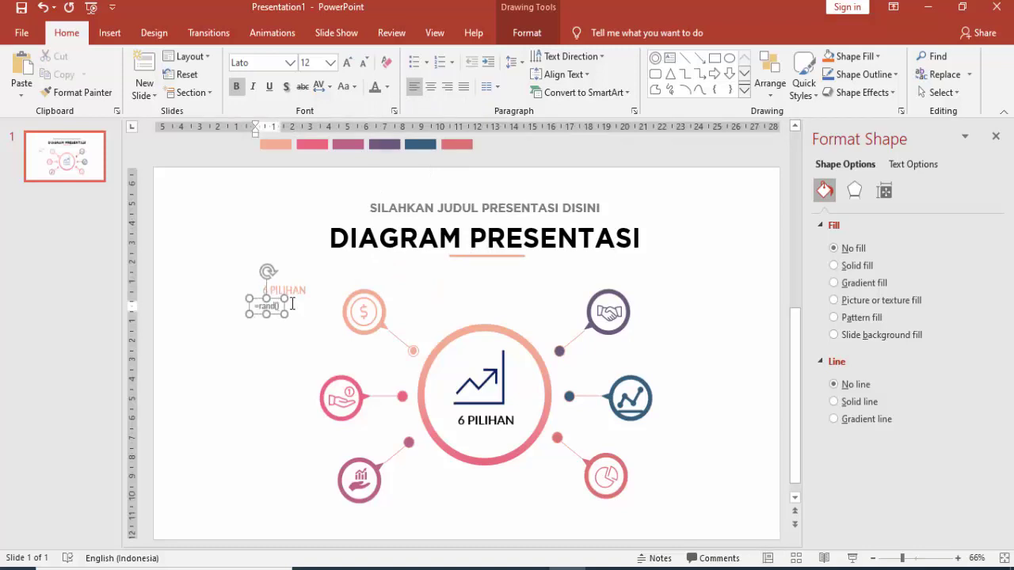
{"action": "key", "text": "Return"}
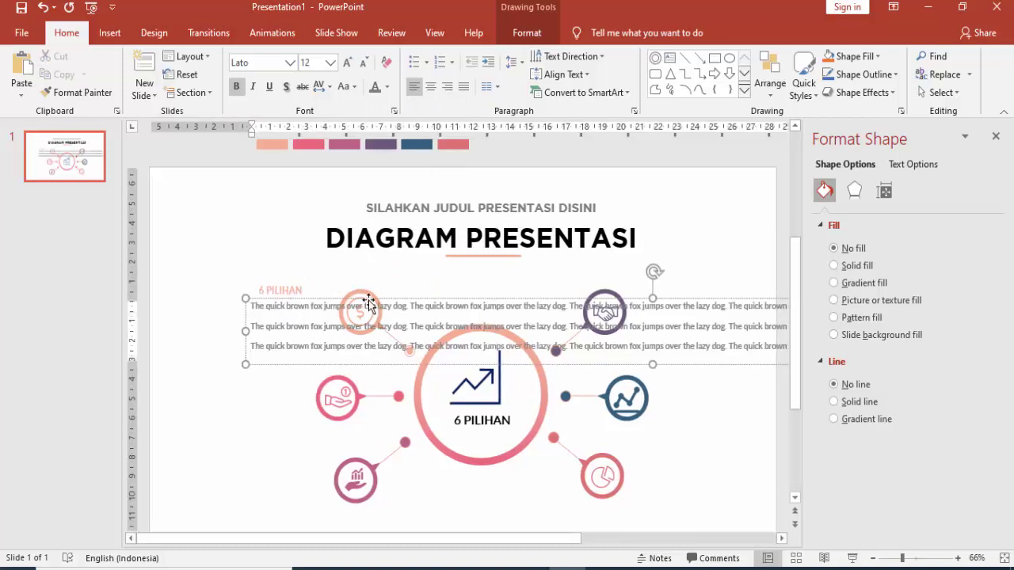
{"action": "mouse_move", "coordinate": [323, 299]}
{"action": "left_mouse_down"}
{"action": "mouse_move", "coordinate": [213, 300]}
{"action": "mouse_move", "coordinate": [741, 308]}
{"action": "mouse_move", "coordinate": [192, 315]}
{"action": "left_mouse_up"}
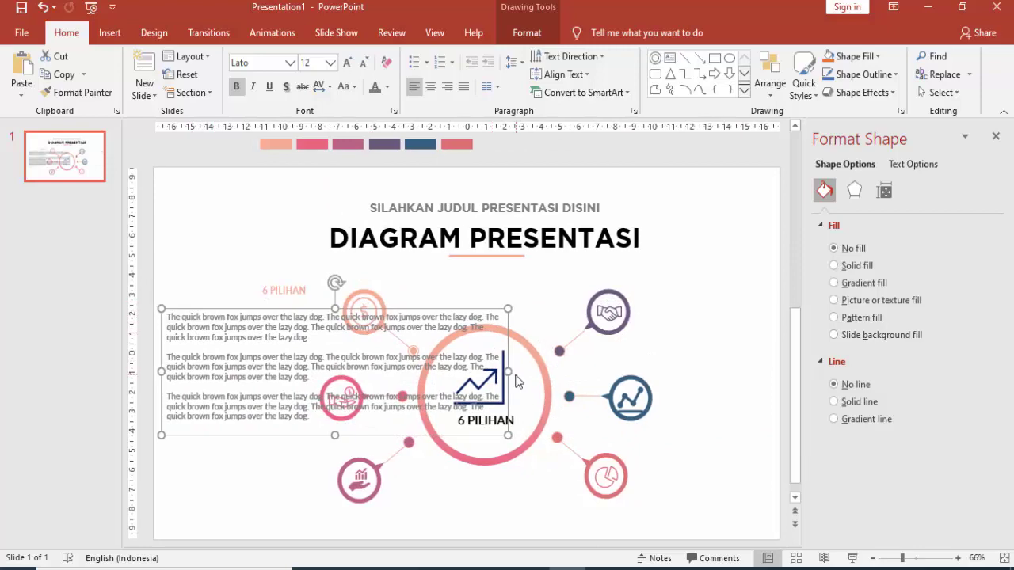
{"action": "left_click_drag", "start_coordinate": [508, 372], "coordinate": [304, 348]}
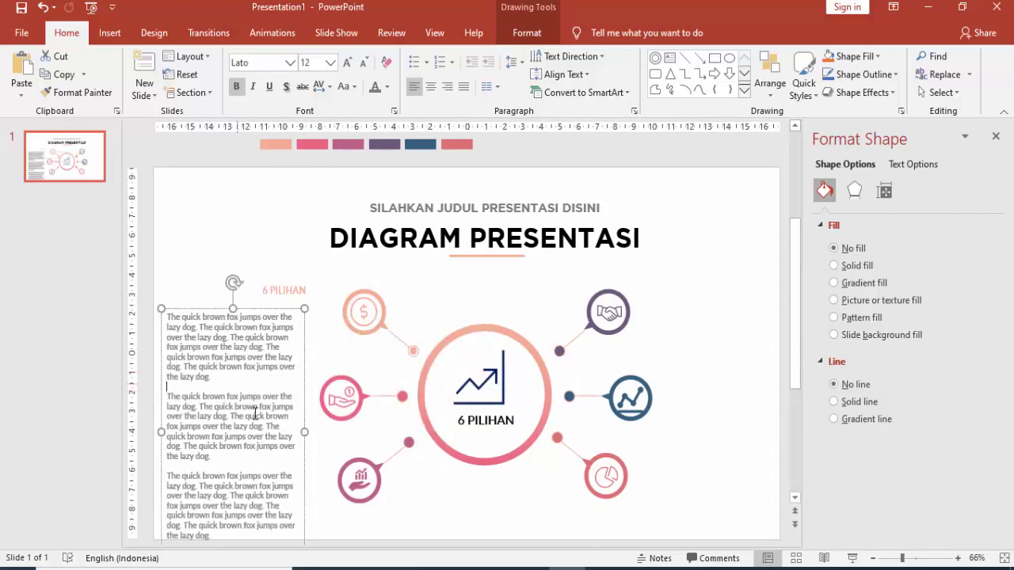
{"action": "left_click_drag", "start_coordinate": [171, 388], "coordinate": [262, 535]}
{"action": "key", "text": "Delete"}
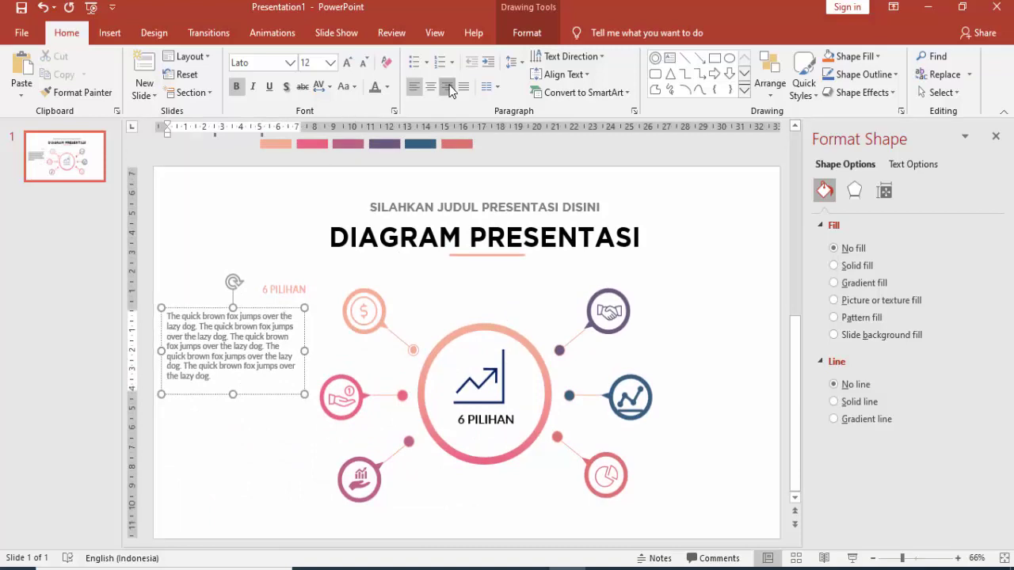
- Right-align the sample paragraph, reposition it, and trim its trailing lines
{"action": "left_click", "coordinate": [295, 308]}
{"action": "left_click_drag", "start_coordinate": [295, 298], "coordinate": [304, 284]}
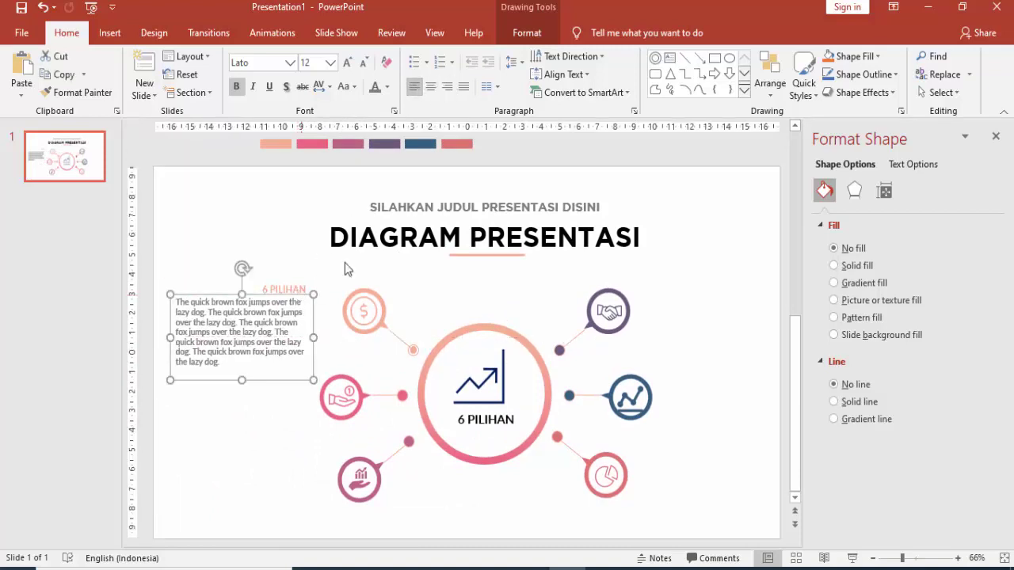
{"action": "left_click", "coordinate": [447, 86]}
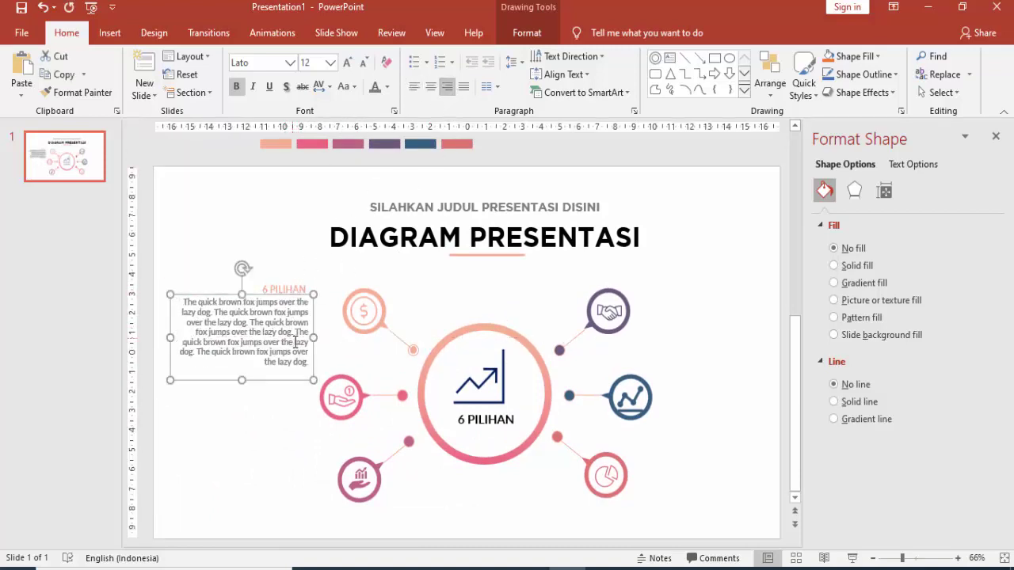
{"action": "left_click_drag", "start_coordinate": [297, 334], "coordinate": [301, 379]}
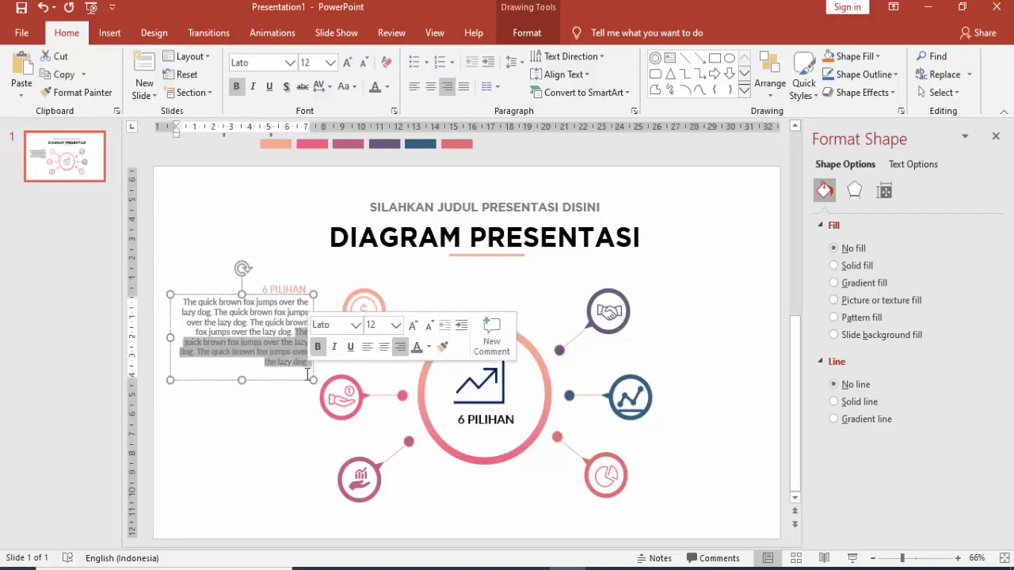
{"action": "key", "text": "Delete"}
{"action": "left_click", "coordinate": [295, 342]}
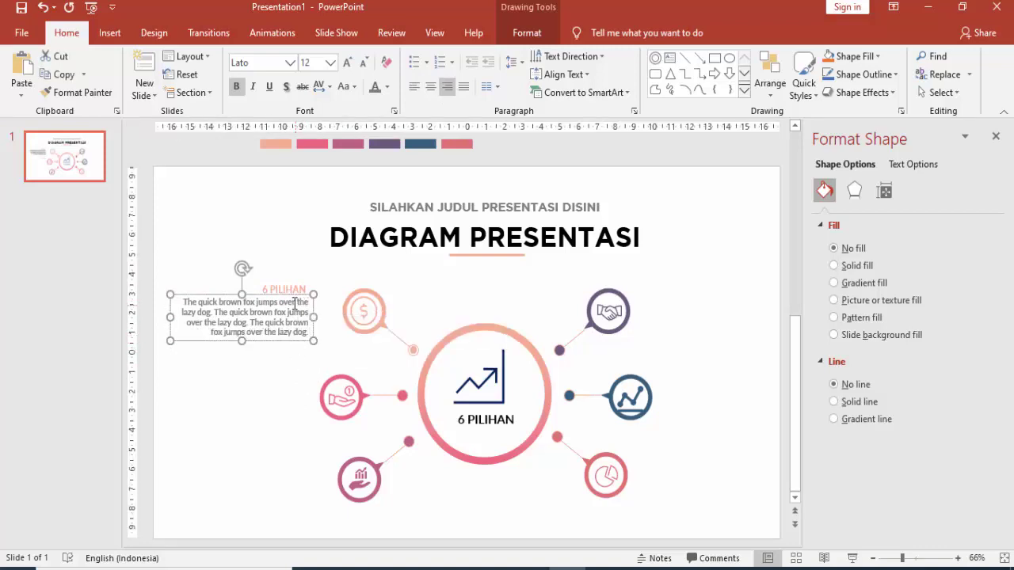
{"action": "scroll", "coordinate": [295, 303], "scroll_direction": "up", "scroll_amount": 5}
- Right-align the 6 PILIHAN heading and line its right edge up with the paragraph
{"action": "left_click", "coordinate": [406, 283]}
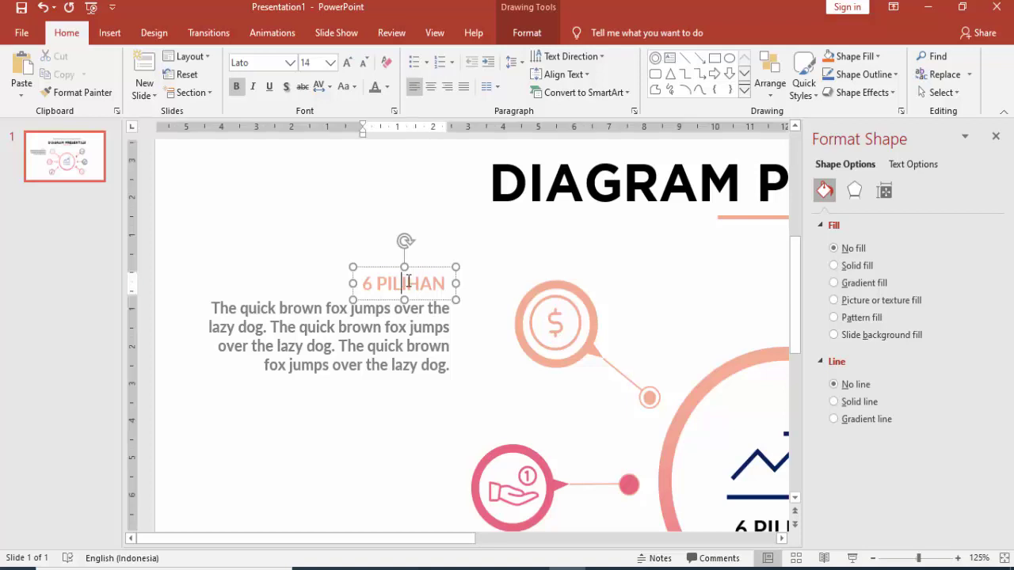
{"action": "left_click_drag", "start_coordinate": [425, 274], "coordinate": [439, 261]}
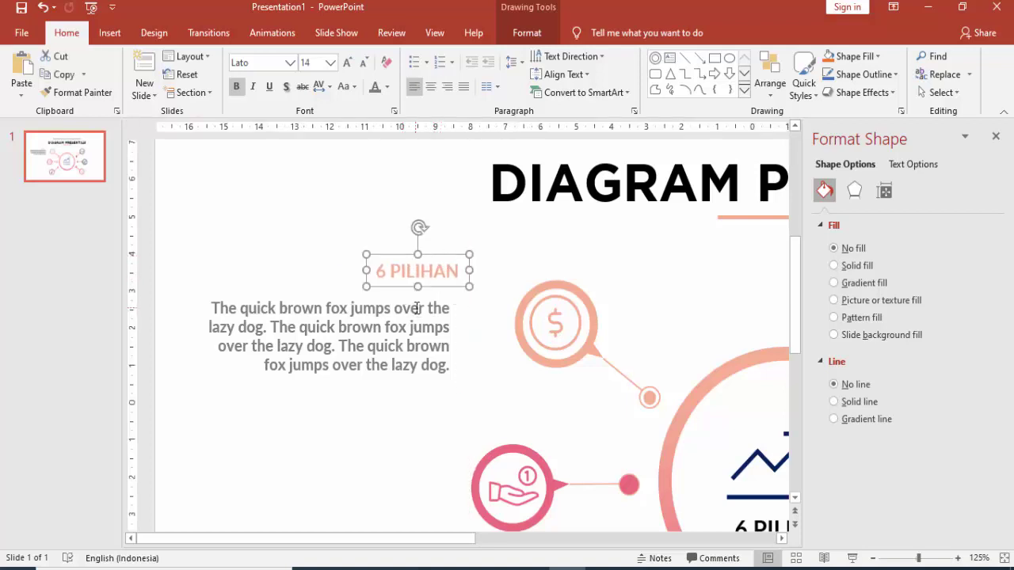
{"action": "left_click", "coordinate": [420, 297]}
{"action": "left_click_drag", "start_coordinate": [421, 297], "coordinate": [435, 295]}
{"action": "left_click", "coordinate": [434, 271]}
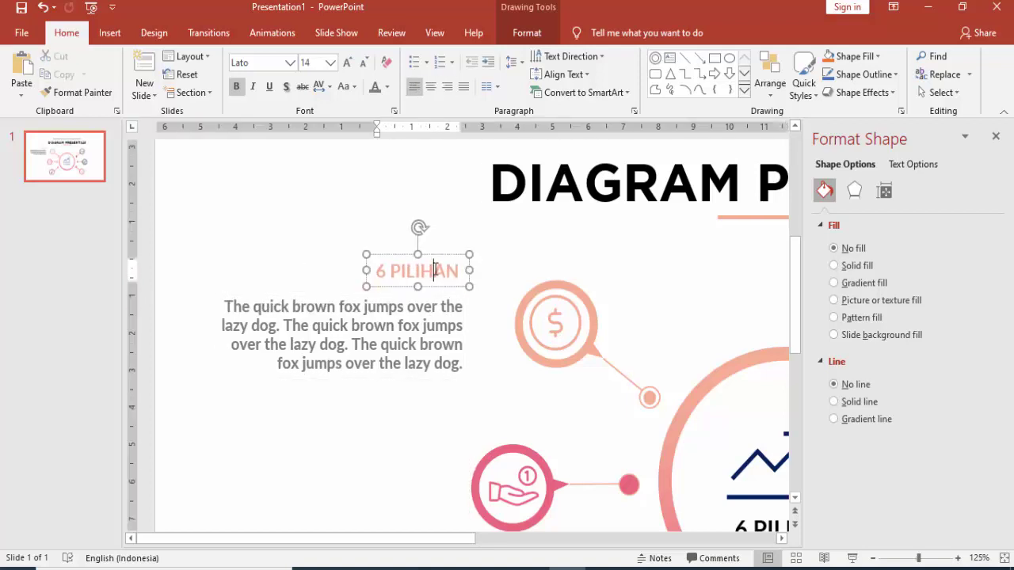
{"action": "left_click", "coordinate": [448, 87]}
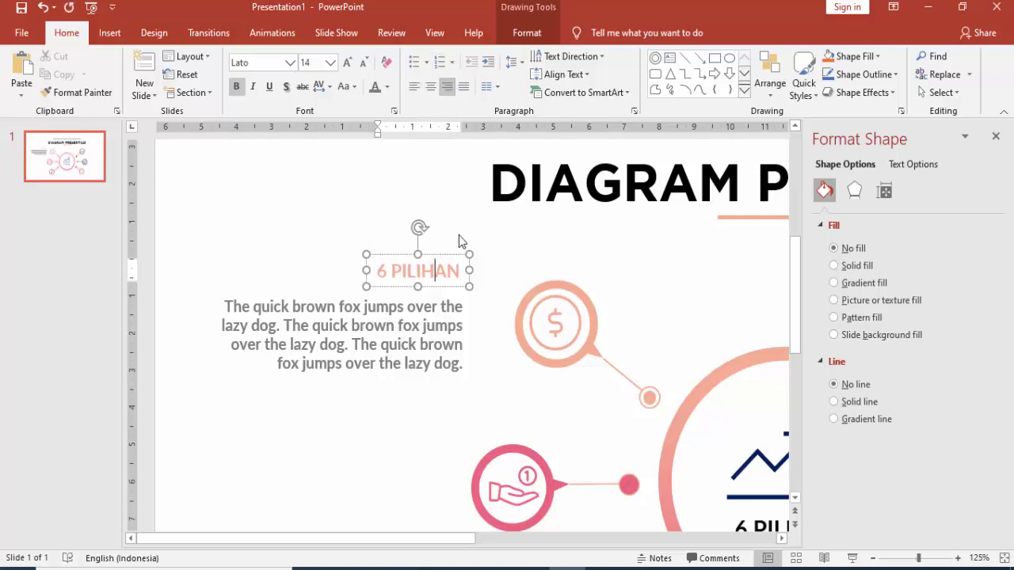
{"action": "left_click_drag", "start_coordinate": [448, 258], "coordinate": [451, 261]}
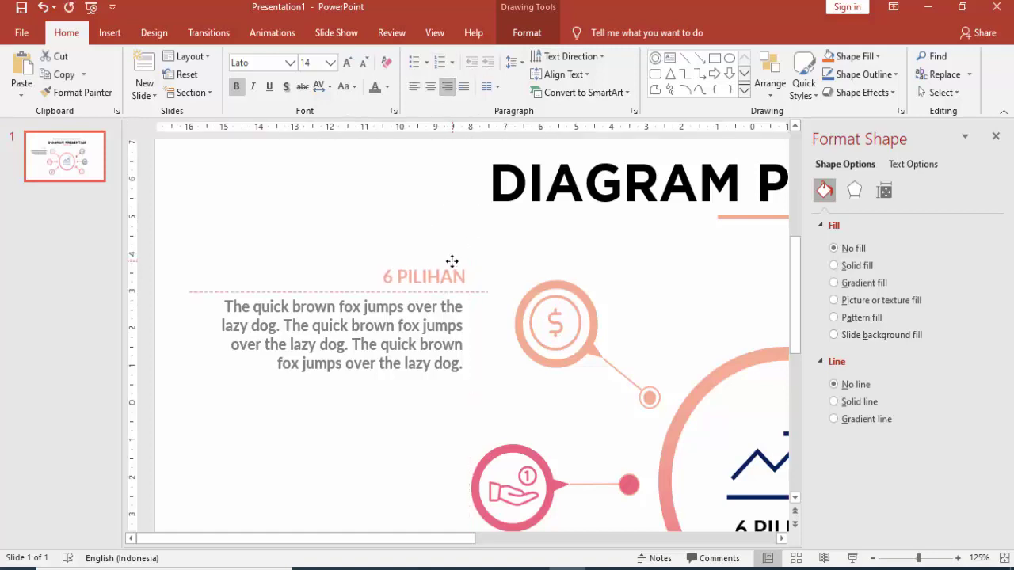
{"action": "left_click", "coordinate": [418, 327], "text": "shift"}
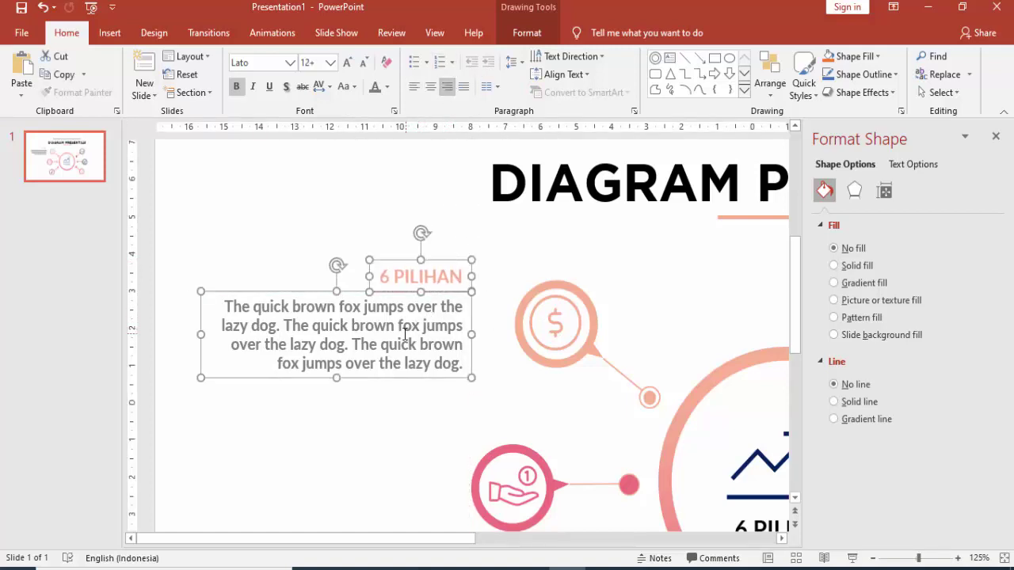
- Remove bold from the paragraph text and select the heading and paragraph together
{"action": "left_click", "coordinate": [266, 222]}
{"action": "left_click", "coordinate": [294, 323]}
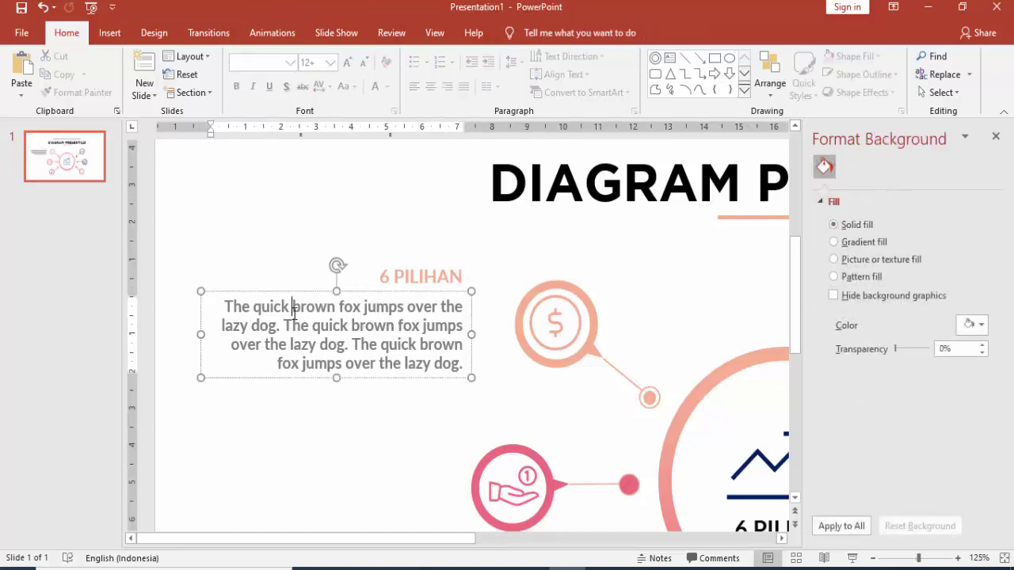
{"action": "left_click", "coordinate": [284, 291]}
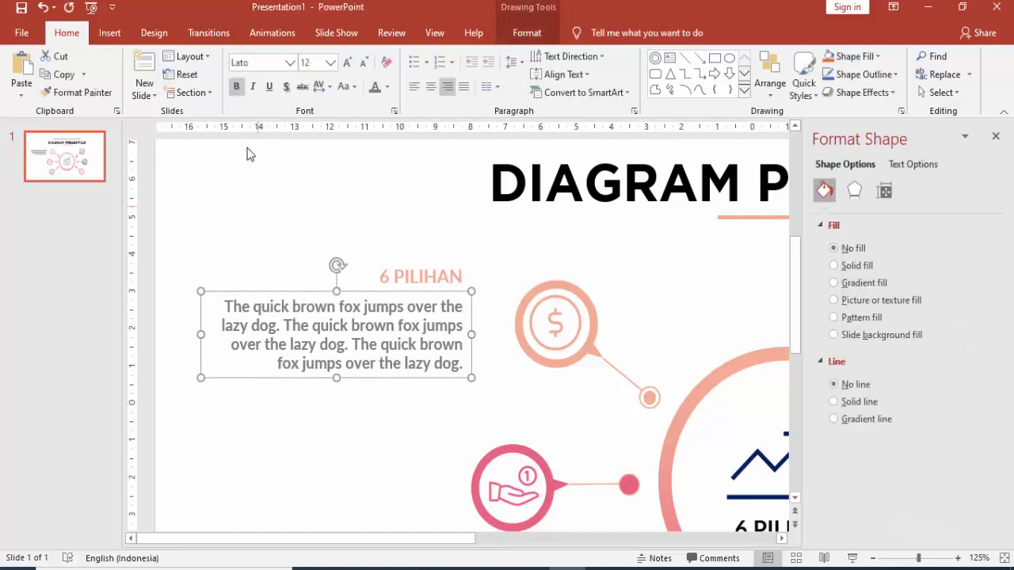
{"action": "left_click", "coordinate": [238, 87]}
{"action": "left_click", "coordinate": [393, 270], "text": "shift"}
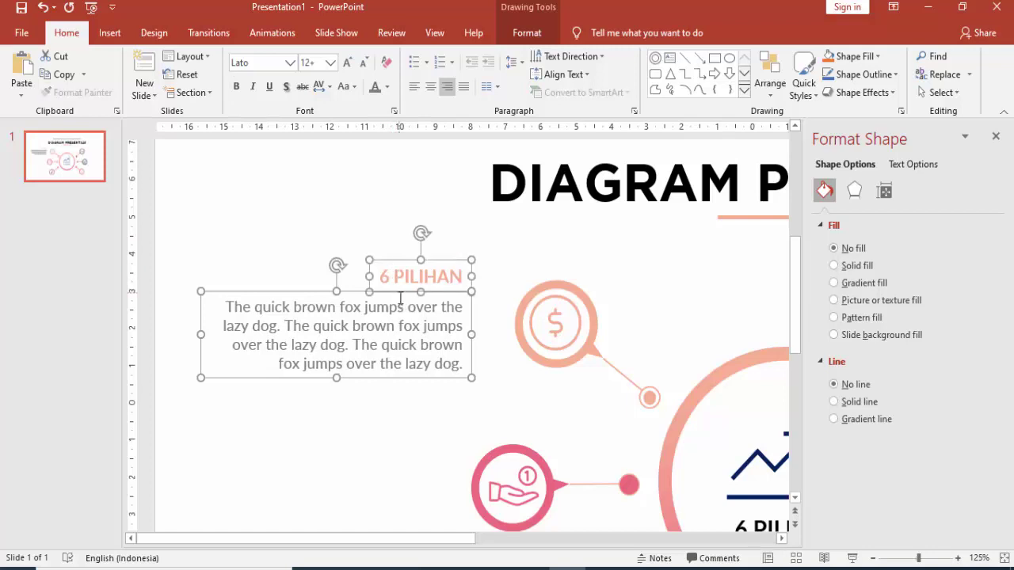
{"action": "left_click", "coordinate": [310, 292], "text": "shift"}
{"action": "left_click", "coordinate": [310, 293], "text": "shift"}
- Duplicate the heading-and-paragraph block below the original and colour its heading darker pink
{"action": "key", "text": "ctrl+d"}
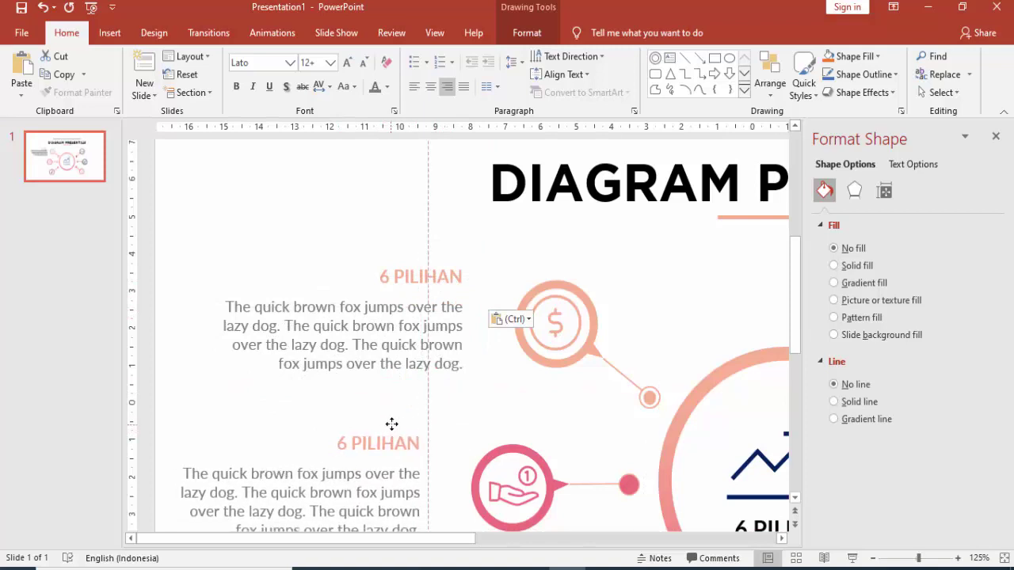
{"action": "left_click_drag", "start_coordinate": [449, 275], "coordinate": [392, 425]}
{"action": "left_click", "coordinate": [457, 430]}
{"action": "left_click", "coordinate": [392, 442]}
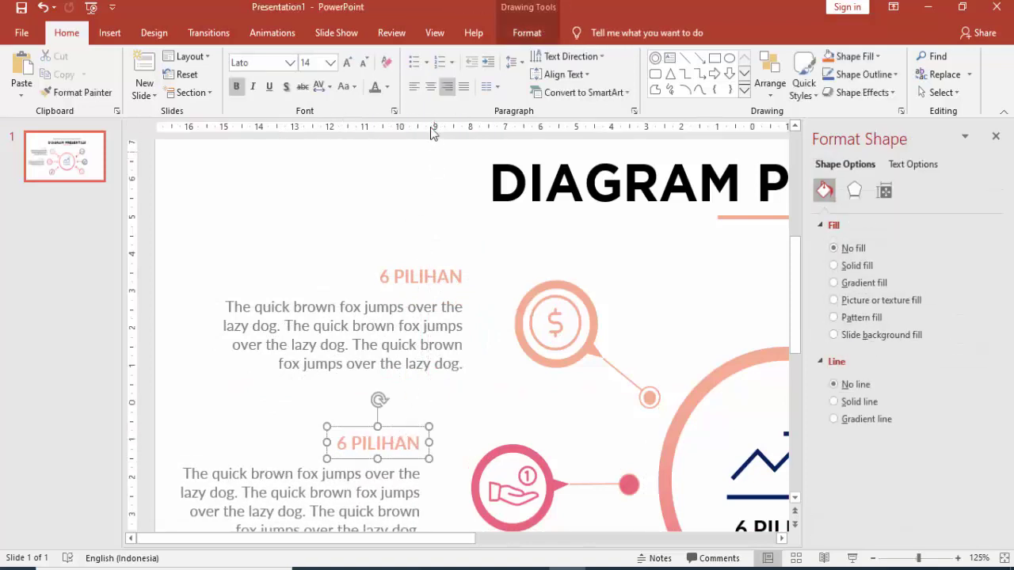
{"action": "left_click", "coordinate": [386, 89]}
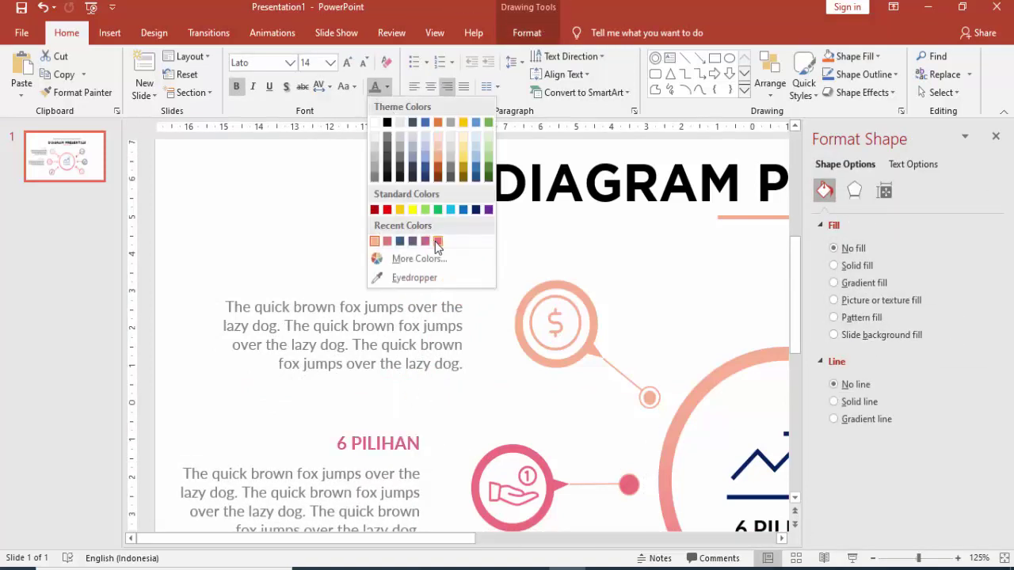
{"action": "left_click", "coordinate": [433, 240]}
- Place another block copy in the bottom-left slot with a mauve heading
{"action": "scroll", "coordinate": [480, 321], "scroll_direction": "down", "scroll_amount": 5}
{"action": "left_click", "coordinate": [319, 413]}
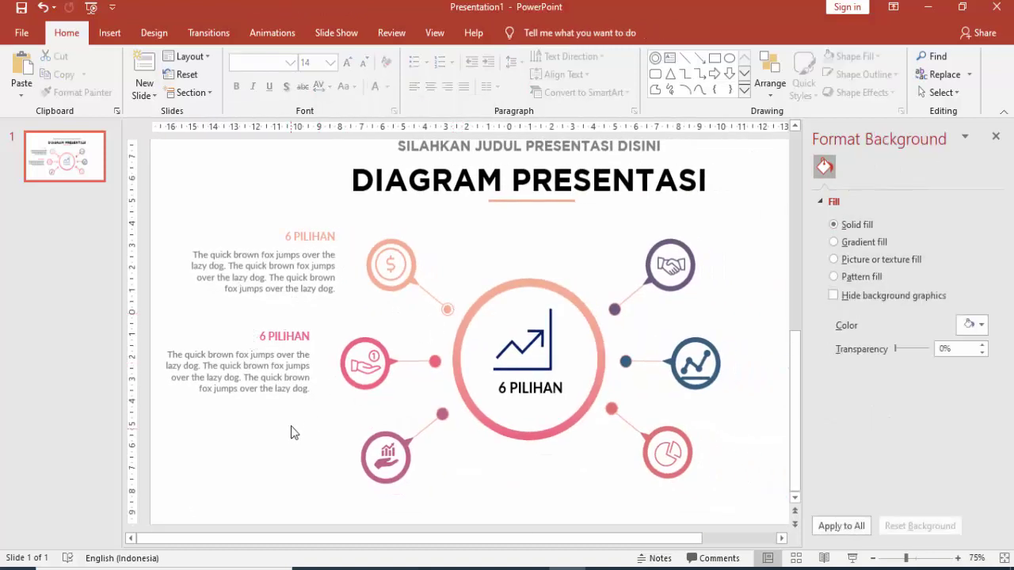
{"action": "left_click_drag", "start_coordinate": [336, 240], "coordinate": [321, 431]}
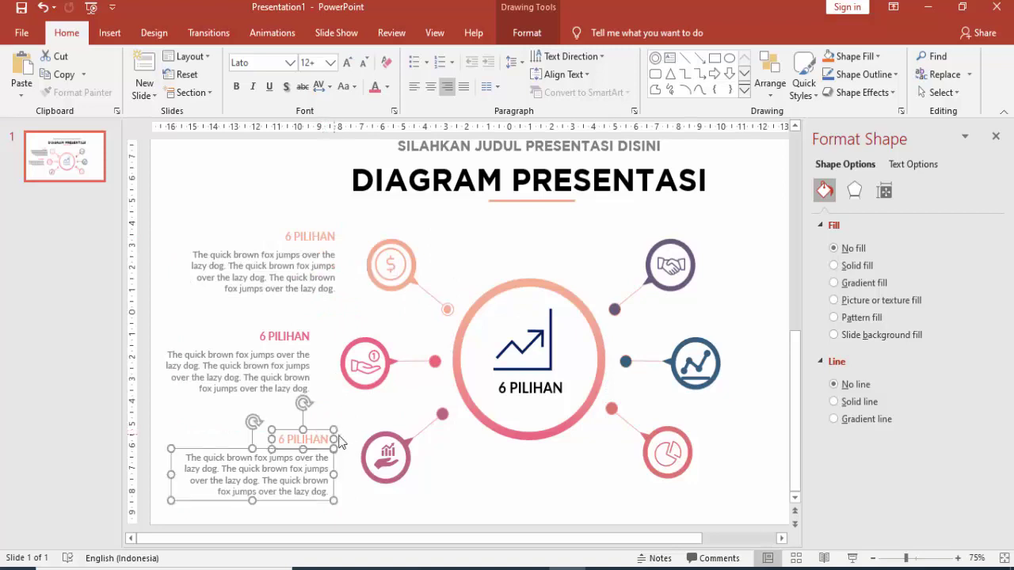
{"action": "left_click", "coordinate": [325, 444]}
{"action": "left_click", "coordinate": [321, 431]}
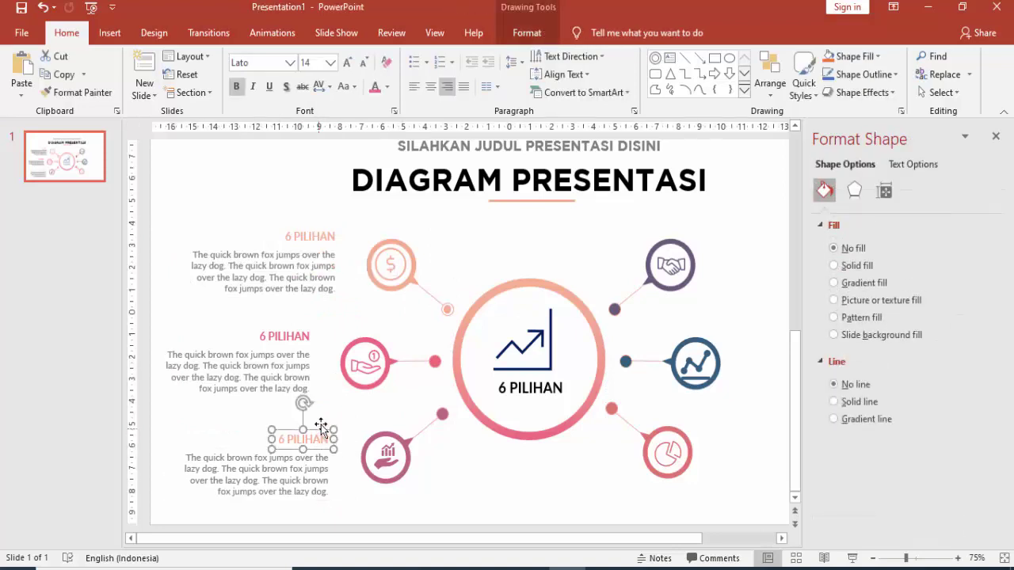
{"action": "left_click", "coordinate": [386, 86]}
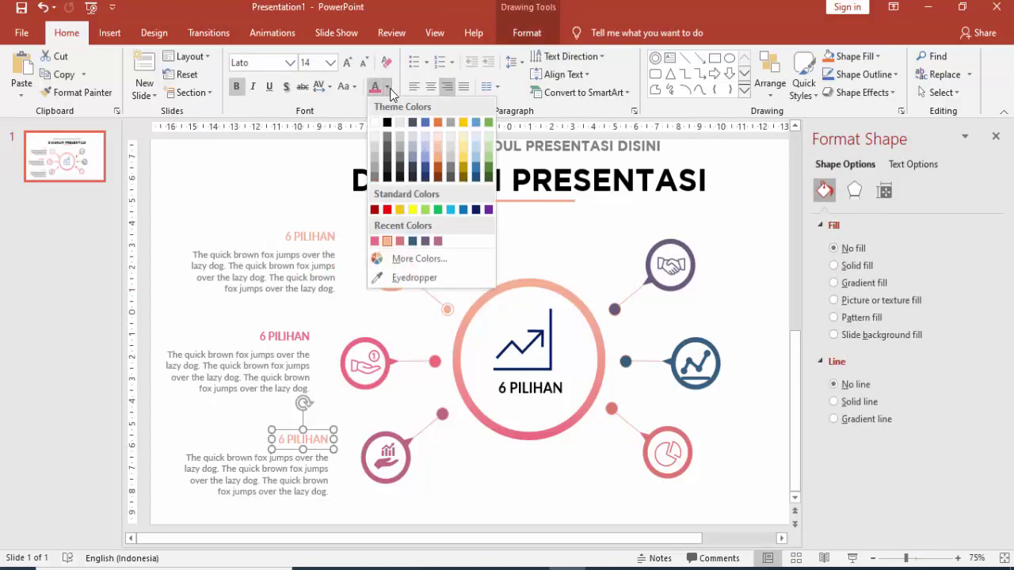
{"action": "left_click", "coordinate": [439, 242]}
- Paste a block copy beside the top-right handshake icon and bring the whole slide into view
{"action": "key", "text": "ctrl+v"}
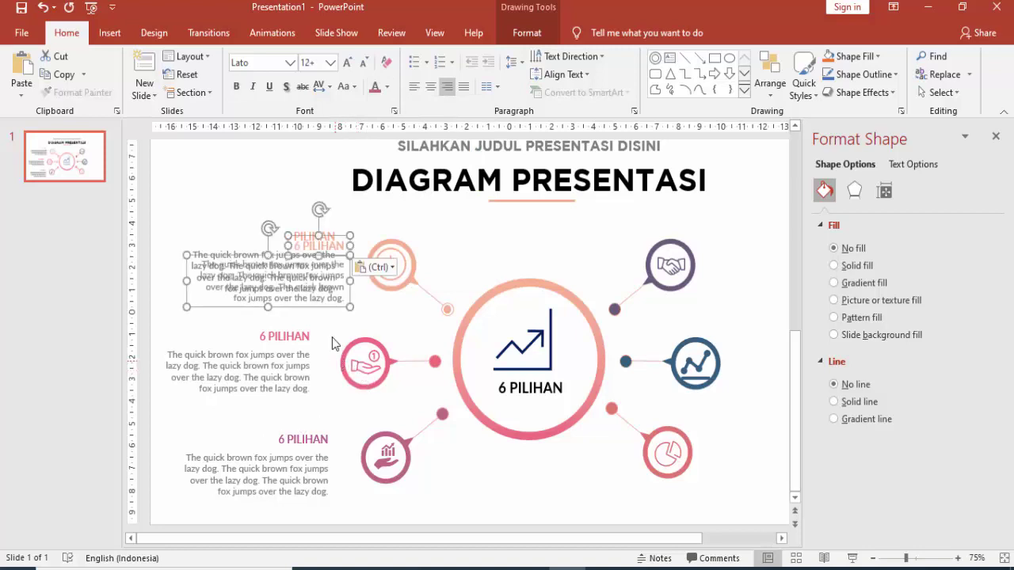
{"action": "left_click_drag", "start_coordinate": [340, 234], "coordinate": [747, 256]}
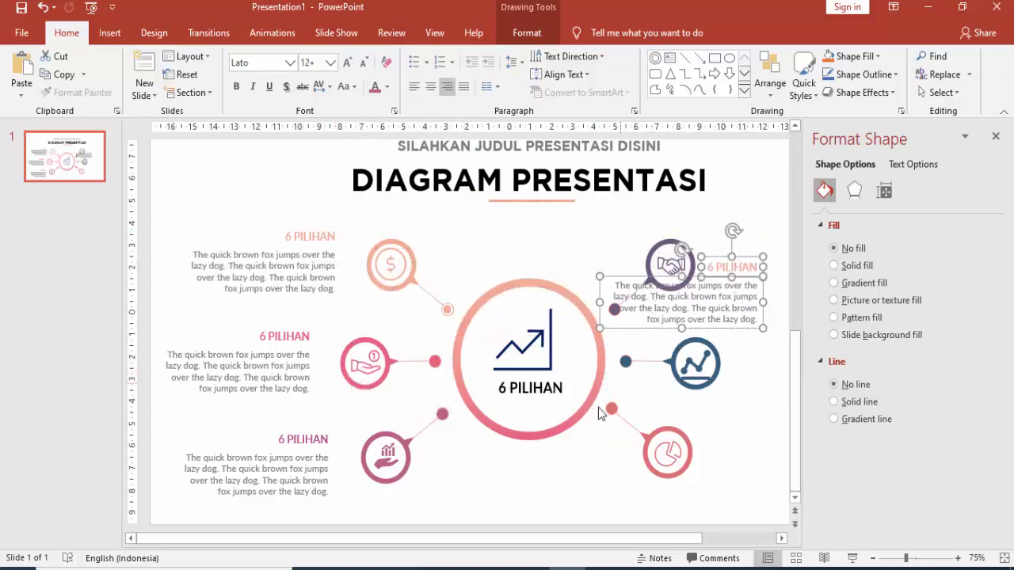
{"action": "left_click_drag", "start_coordinate": [586, 539], "coordinate": [661, 538]}
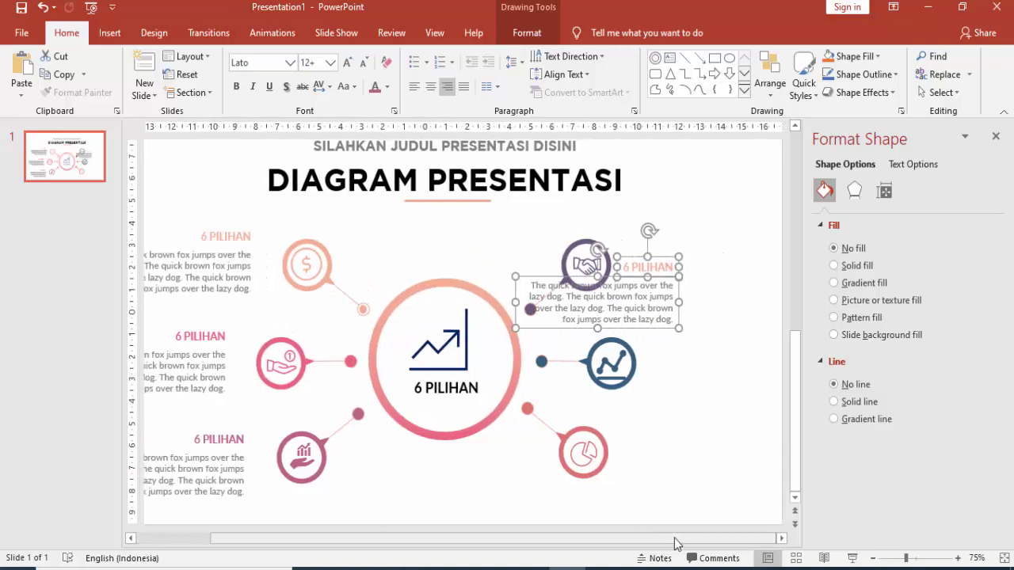
{"action": "scroll", "coordinate": [670, 514], "scroll_direction": "down", "scroll_amount": 2}
- Move the upper-right 6 PILIHAN heading beside the handshake icon and left-align its body paragraph
{"action": "left_click", "coordinate": [670, 436]}
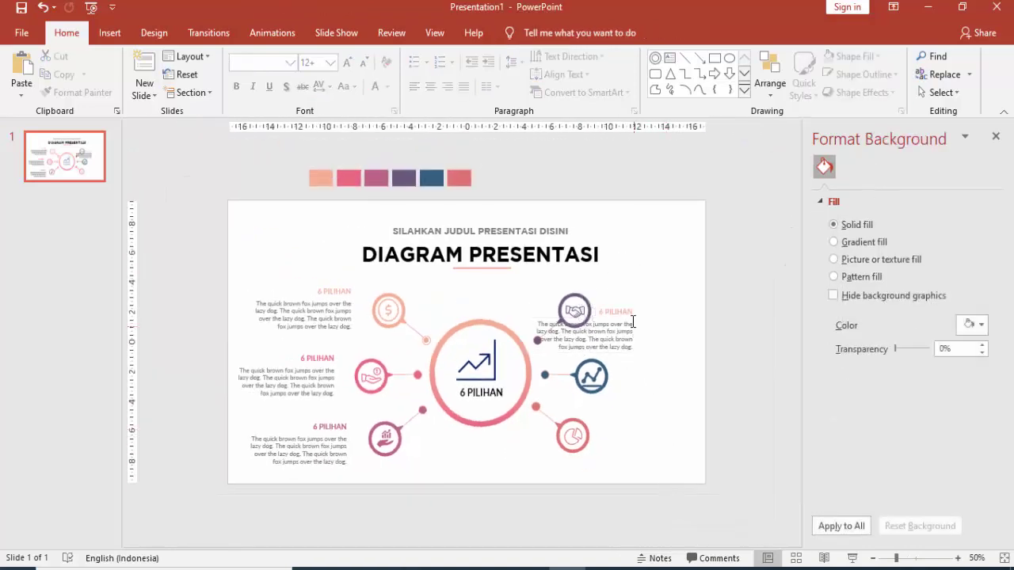
{"action": "left_click", "coordinate": [618, 312]}
{"action": "mouse_move", "coordinate": [623, 304]}
{"action": "left_mouse_down"}
{"action": "mouse_move", "coordinate": [623, 291]}
{"action": "mouse_move", "coordinate": [669, 307]}
{"action": "mouse_move", "coordinate": [640, 305]}
{"action": "left_mouse_up"}
{"action": "left_click", "coordinate": [610, 349]}
{"action": "left_click", "coordinate": [413, 88]}
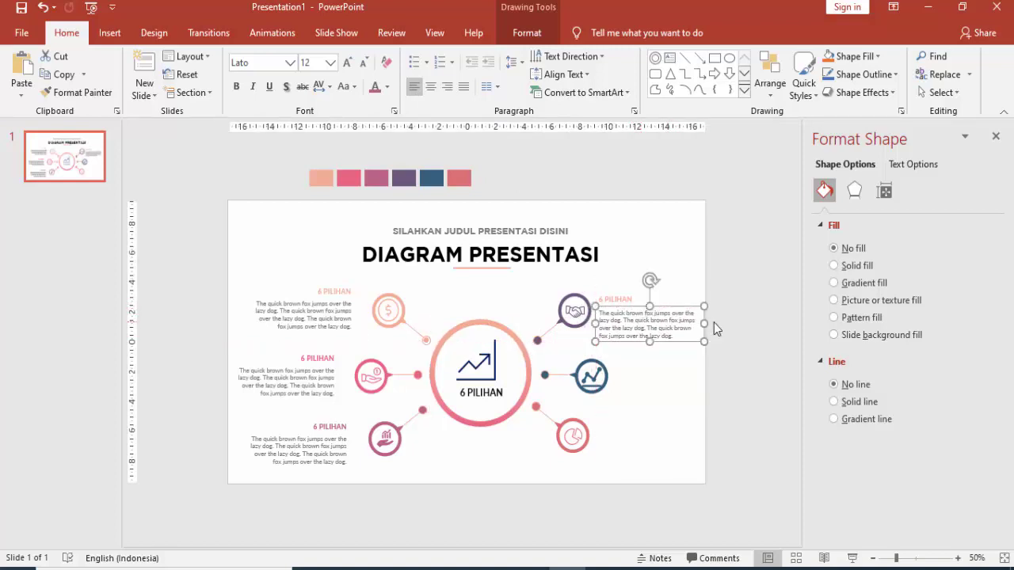
- Copy the heading and paragraph beside the middle-right chart icon and the lower-right pie icon
{"action": "left_click", "coordinate": [623, 298], "text": "shift"}
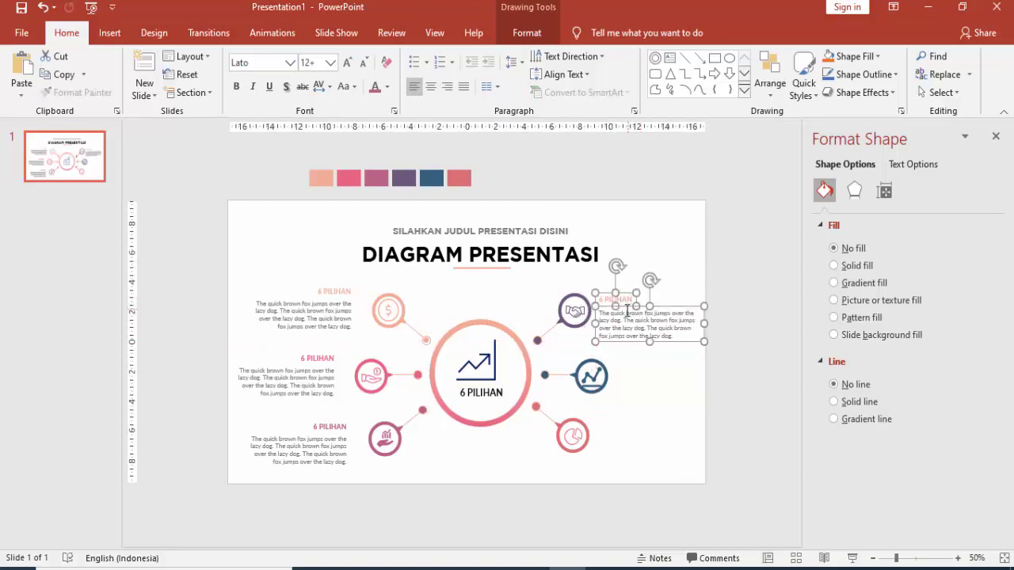
{"action": "key", "text": "ctrl+c"}
{"action": "key", "text": "ctrl+v"}
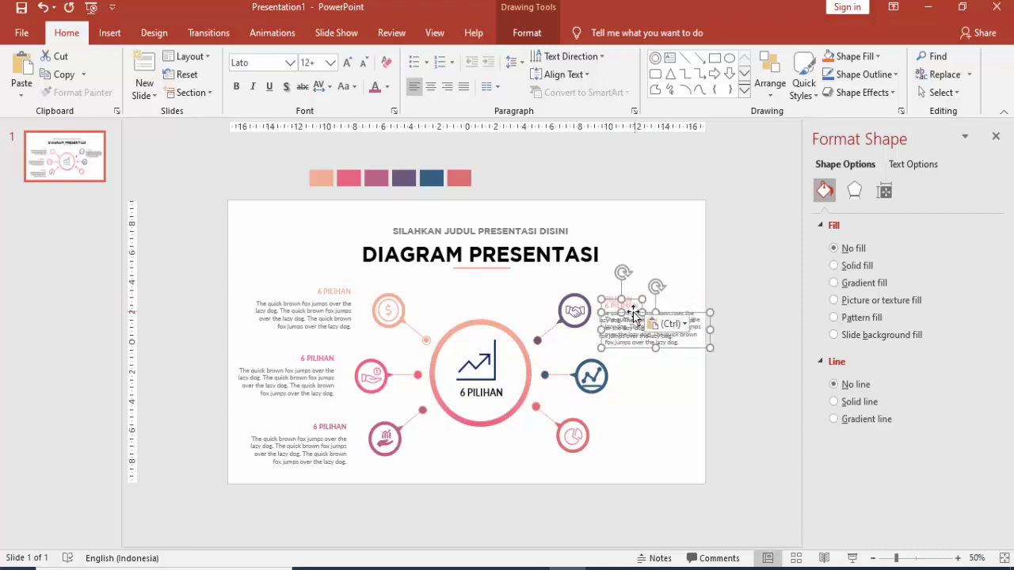
{"action": "left_click_drag", "start_coordinate": [643, 308], "coordinate": [647, 365]}
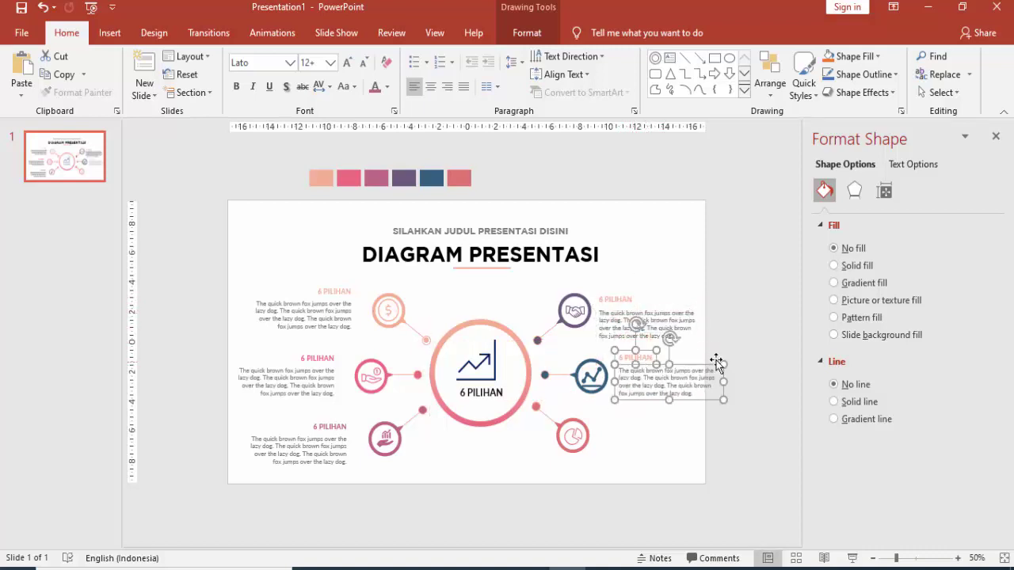
{"action": "left_click", "coordinate": [730, 363]}
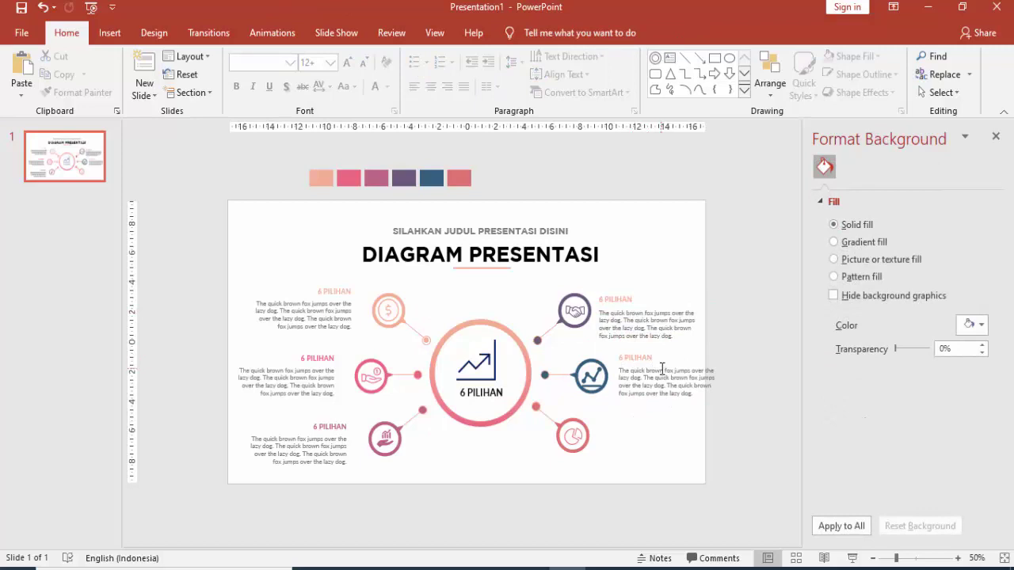
{"action": "key", "text": "ctrl+v"}
{"action": "mouse_move", "coordinate": [664, 316]}
{"action": "left_mouse_down"}
{"action": "mouse_move", "coordinate": [654, 432]}
{"action": "mouse_move", "coordinate": [663, 432]}
{"action": "left_mouse_up"}
{"action": "left_click", "coordinate": [710, 447]}
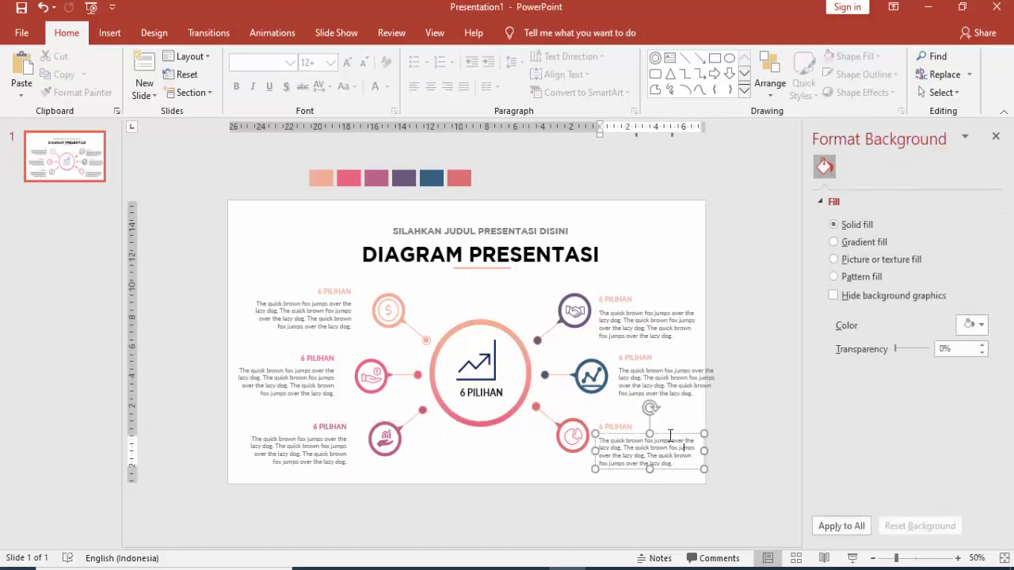
- Colour the upper-right 6 PILIHAN heading purple to match its icon
{"action": "left_click", "coordinate": [623, 424]}
{"action": "left_click", "coordinate": [624, 418]}
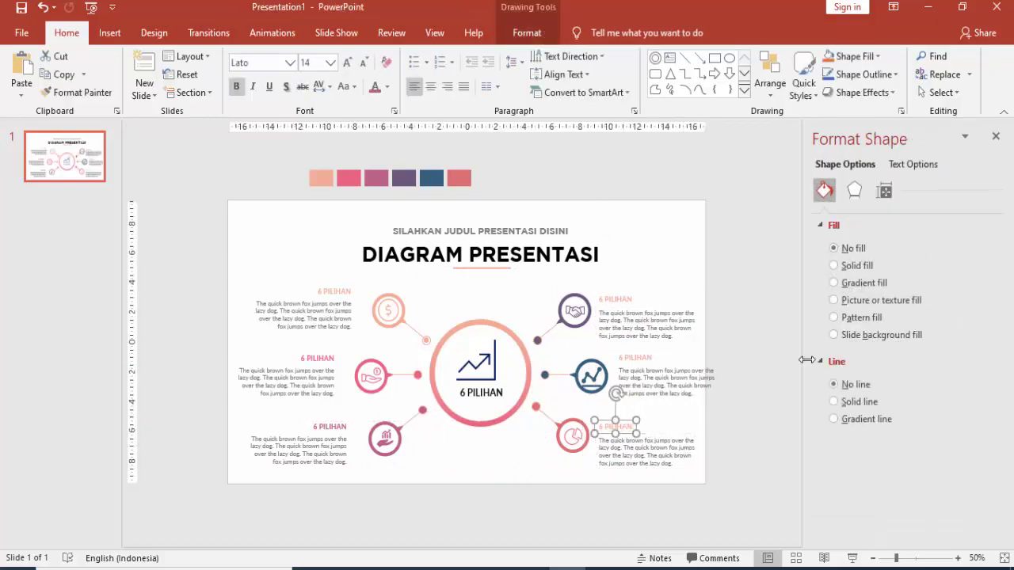
{"action": "left_click", "coordinate": [388, 91]}
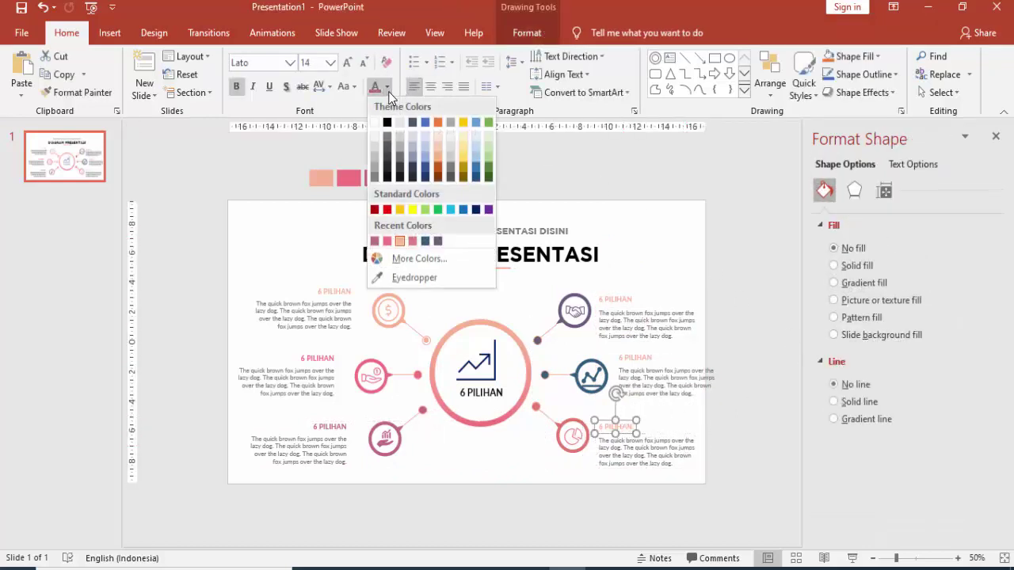
{"action": "left_click", "coordinate": [627, 299]}
{"action": "left_click", "coordinate": [623, 299]}
{"action": "left_click", "coordinate": [626, 290]}
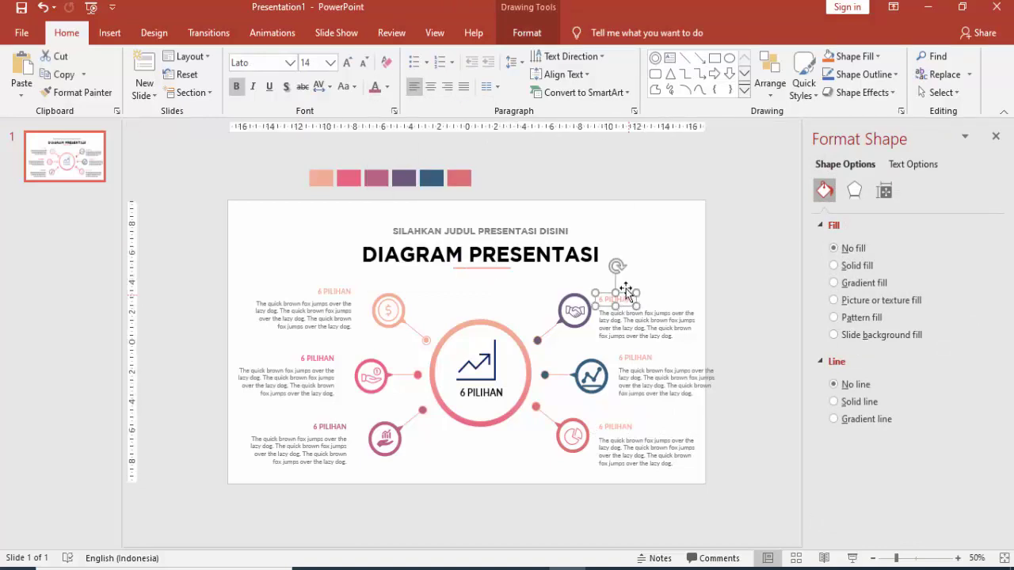
{"action": "left_click", "coordinate": [387, 89]}
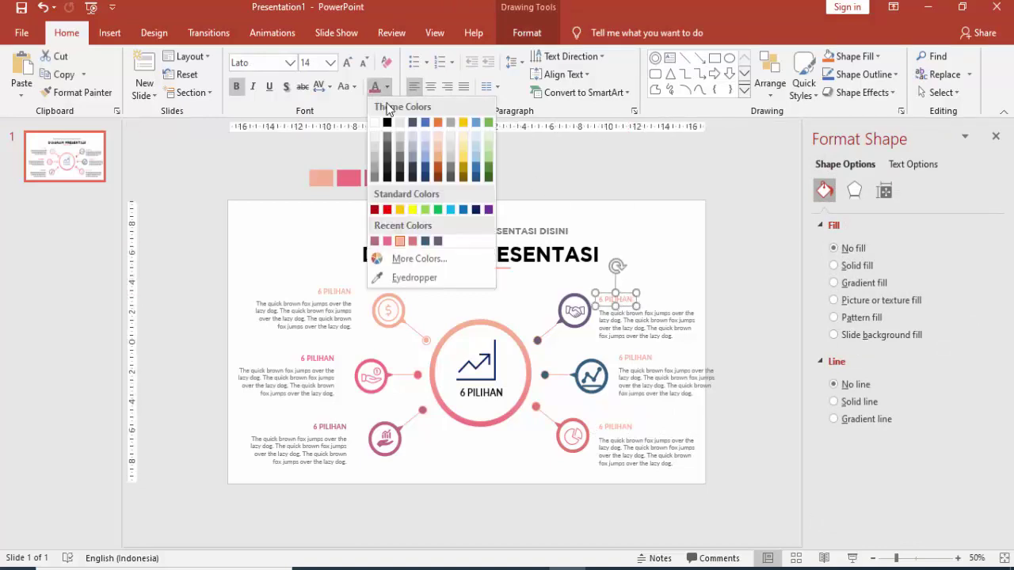
{"action": "left_click", "coordinate": [438, 236]}
- Colour the middle-right heading navy and the lower-right heading red from recent colours
{"action": "left_click", "coordinate": [631, 354]}
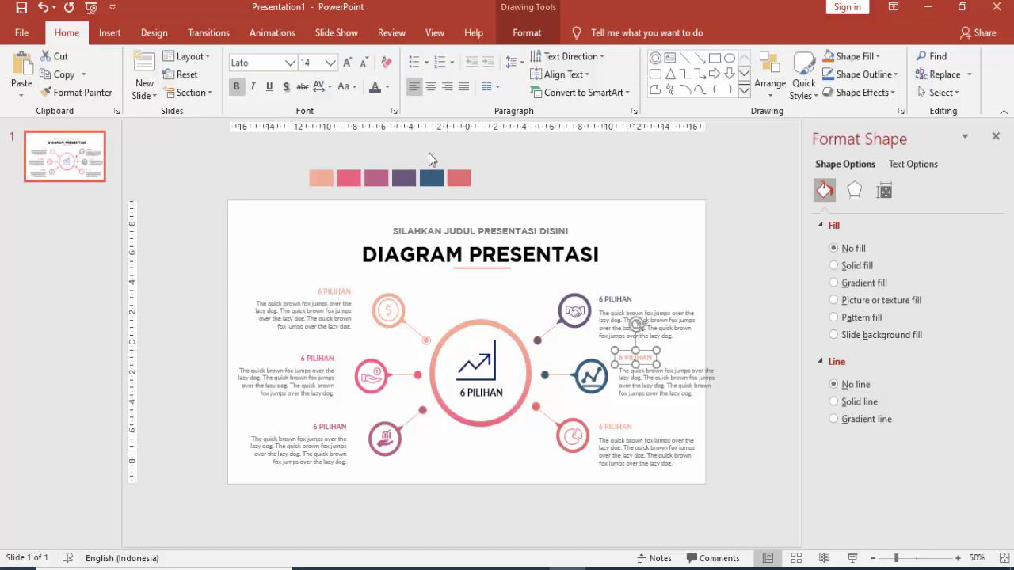
{"action": "left_click", "coordinate": [387, 86]}
{"action": "left_click", "coordinate": [438, 242]}
{"action": "left_click", "coordinate": [613, 426]}
{"action": "left_click", "coordinate": [609, 419]}
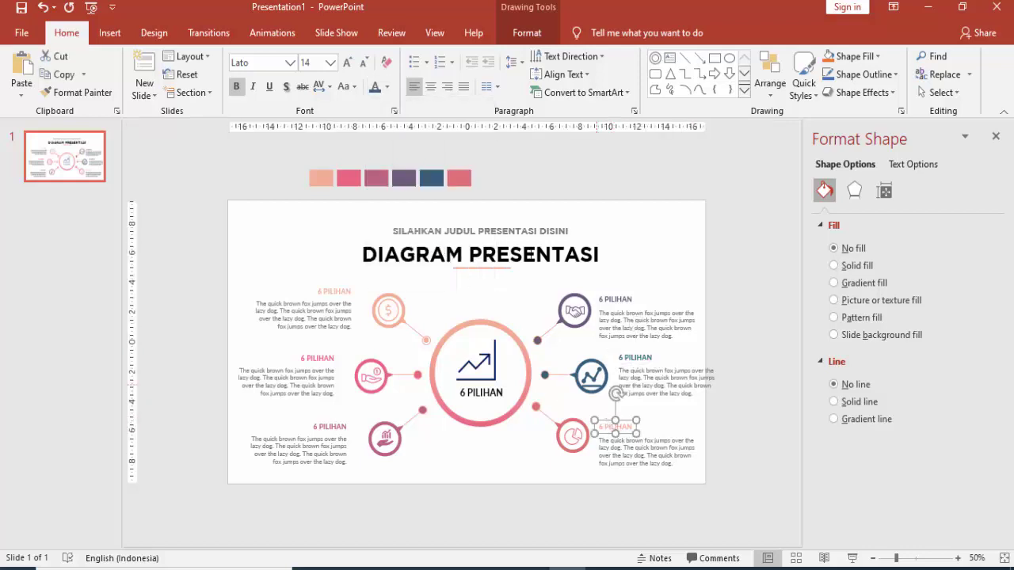
{"action": "left_click", "coordinate": [387, 86]}
{"action": "left_click", "coordinate": [432, 242]}
- Align the middle-right paragraph under its heading and narrow the upper and lower paragraphs
{"action": "left_click", "coordinate": [718, 385]}
{"action": "left_click_drag", "start_coordinate": [718, 385], "coordinate": [701, 383]}
{"action": "left_click", "coordinate": [749, 373]}
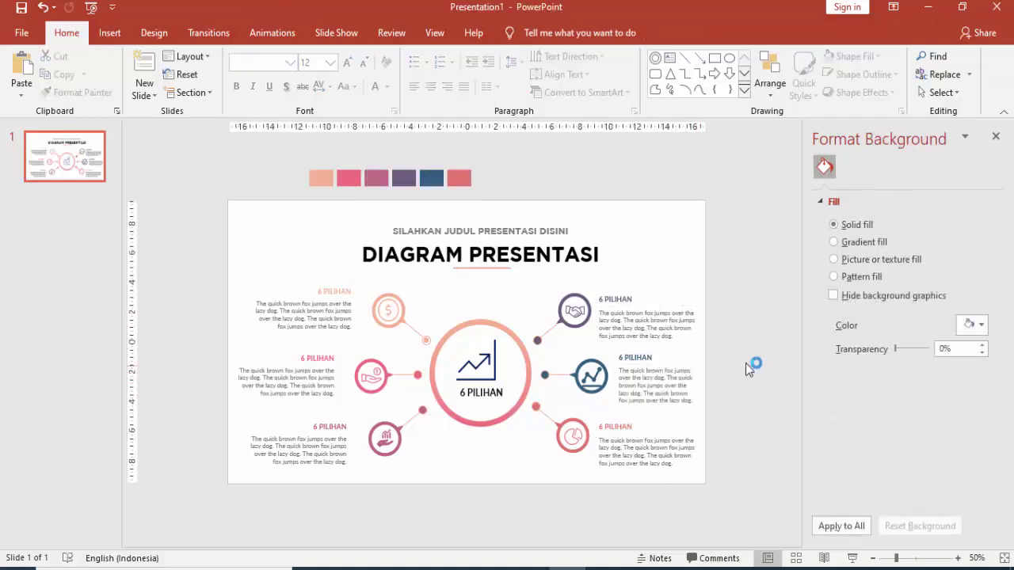
{"action": "left_click", "coordinate": [705, 325]}
{"action": "left_click_drag", "start_coordinate": [704, 324], "coordinate": [699, 324]}
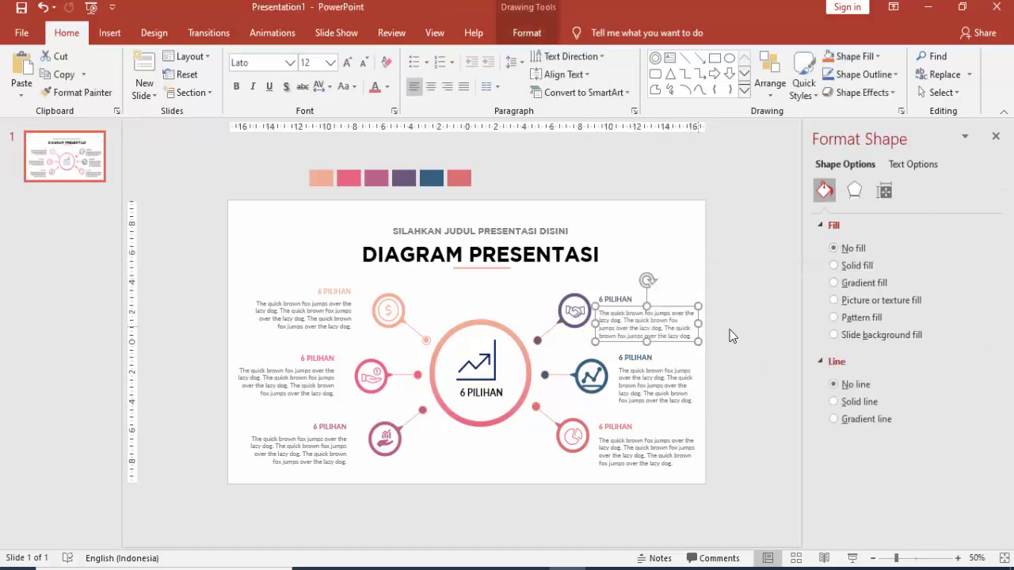
{"action": "left_click", "coordinate": [686, 453]}
{"action": "left_click_drag", "start_coordinate": [708, 451], "coordinate": [695, 451]}
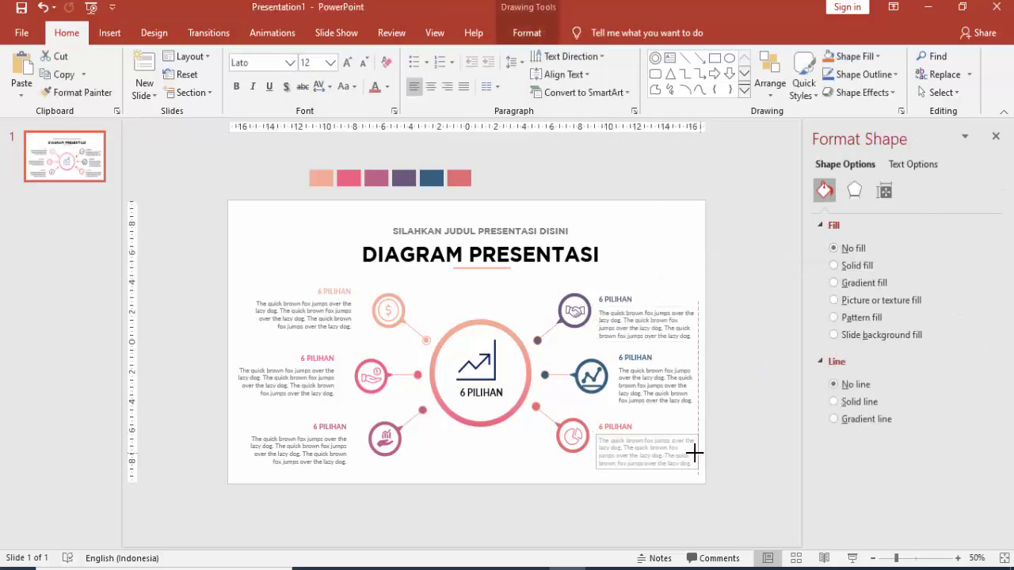
{"action": "left_click", "coordinate": [736, 433]}
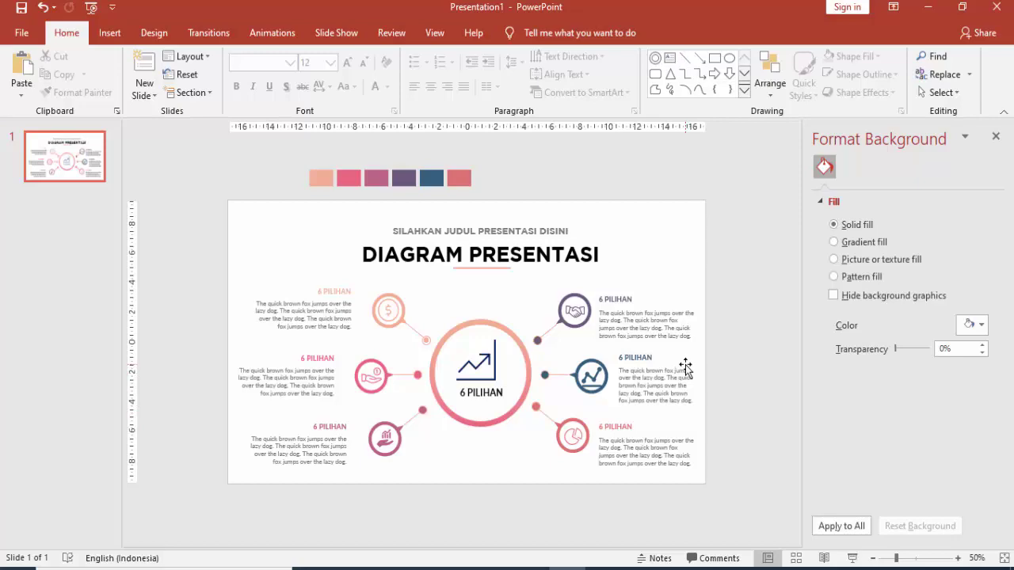
- Preview the slide full screen, then nudge all diagram objects slightly left
{"action": "left_click", "coordinate": [852, 558]}
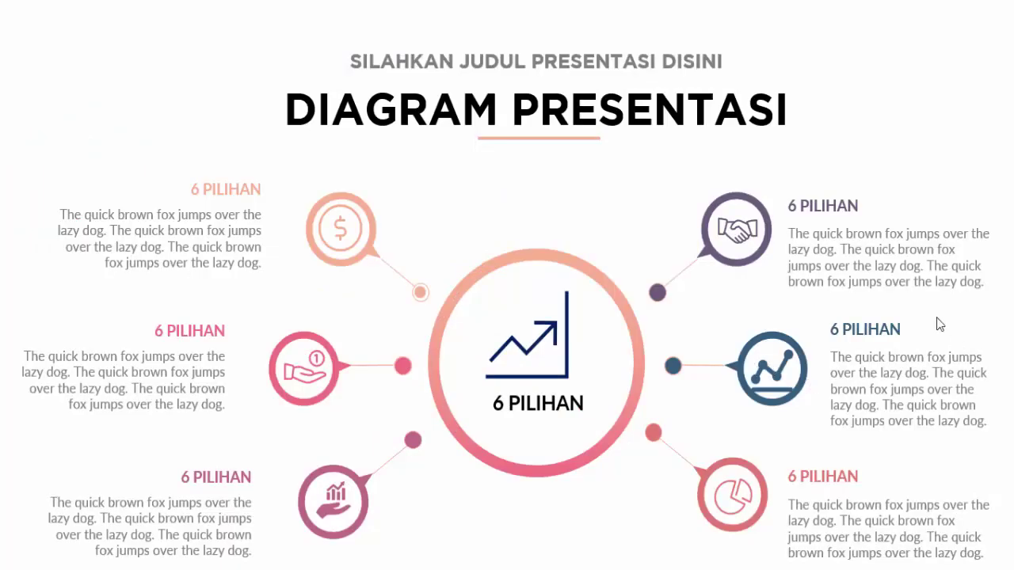
{"action": "key", "text": "Escape"}
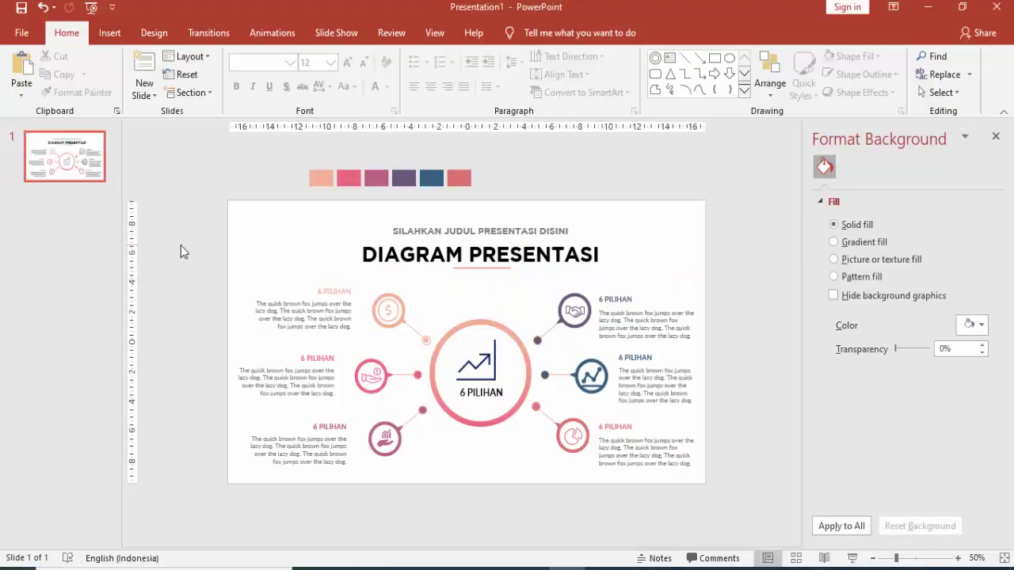
{"action": "mouse_move", "coordinate": [204, 263]}
{"action": "left_mouse_down"}
{"action": "mouse_move", "coordinate": [760, 481]}
{"action": "mouse_move", "coordinate": [759, 466]}
{"action": "left_mouse_up"}
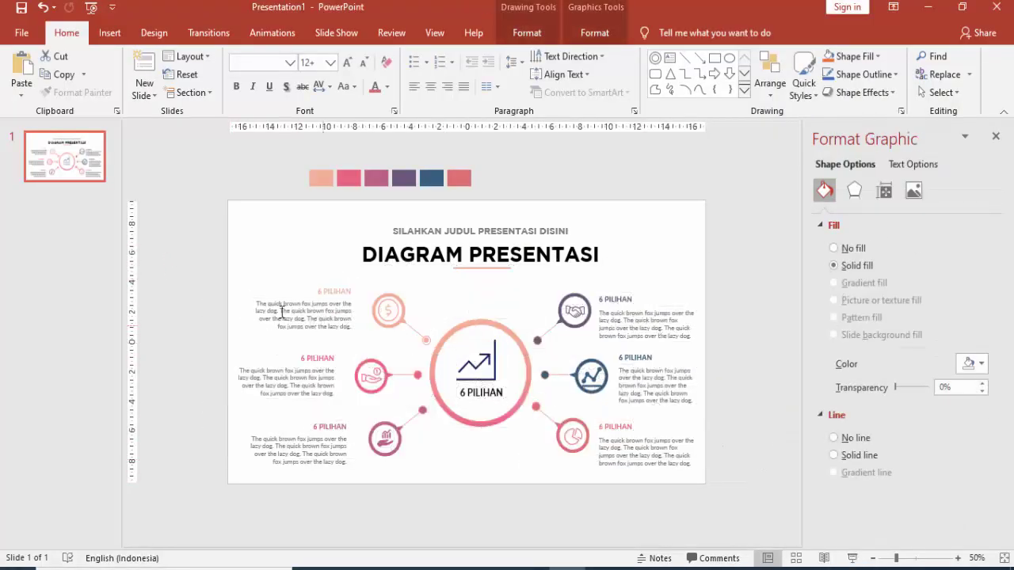
{"action": "left_click", "coordinate": [216, 277]}
{"action": "left_click_drag", "start_coordinate": [205, 269], "coordinate": [728, 488]}
{"action": "left_click_drag", "start_coordinate": [662, 307], "coordinate": [656, 306]}
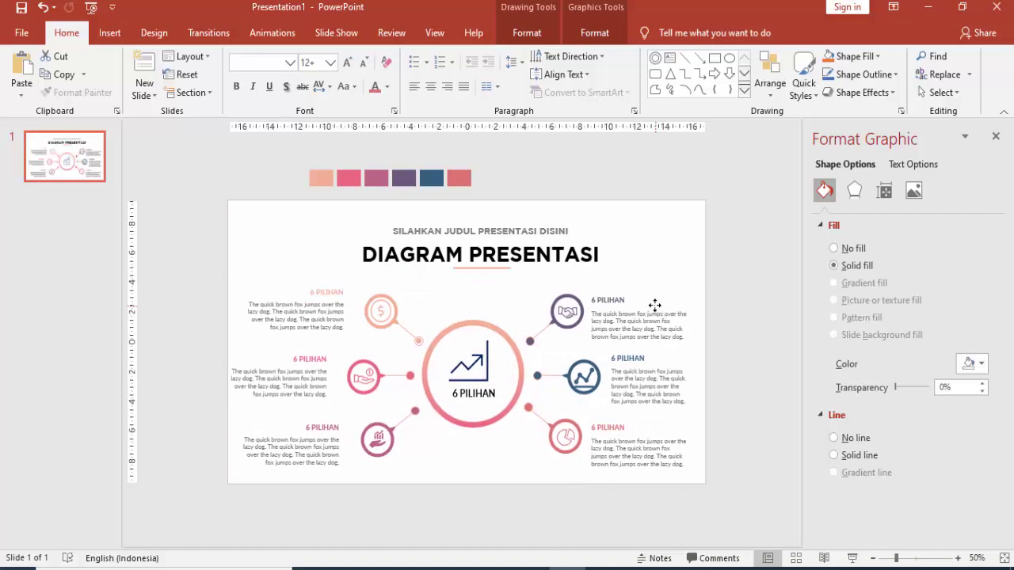
{"action": "left_click_drag", "start_coordinate": [656, 306], "coordinate": [657, 306]}
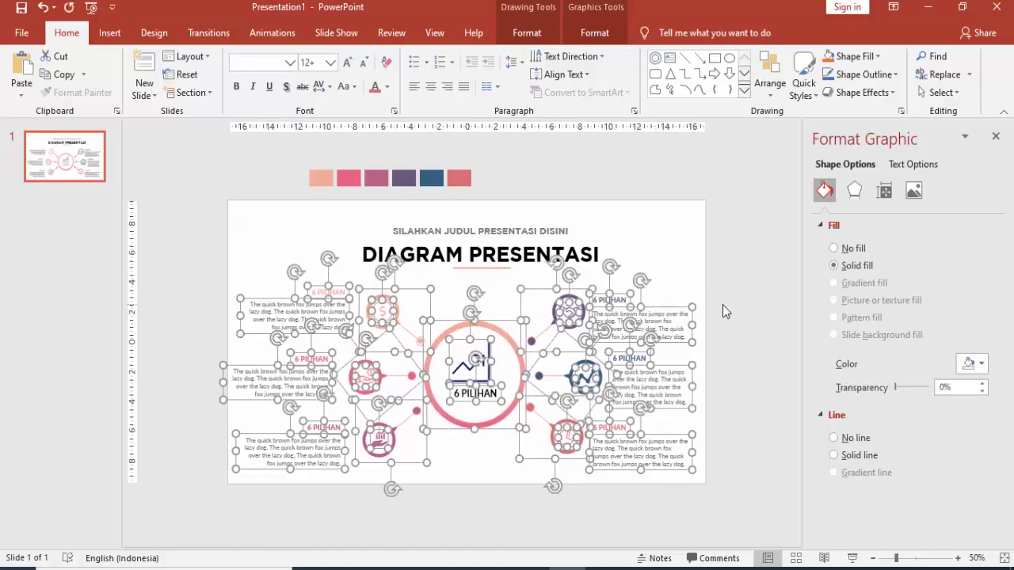
{"action": "left_click", "coordinate": [724, 309]}
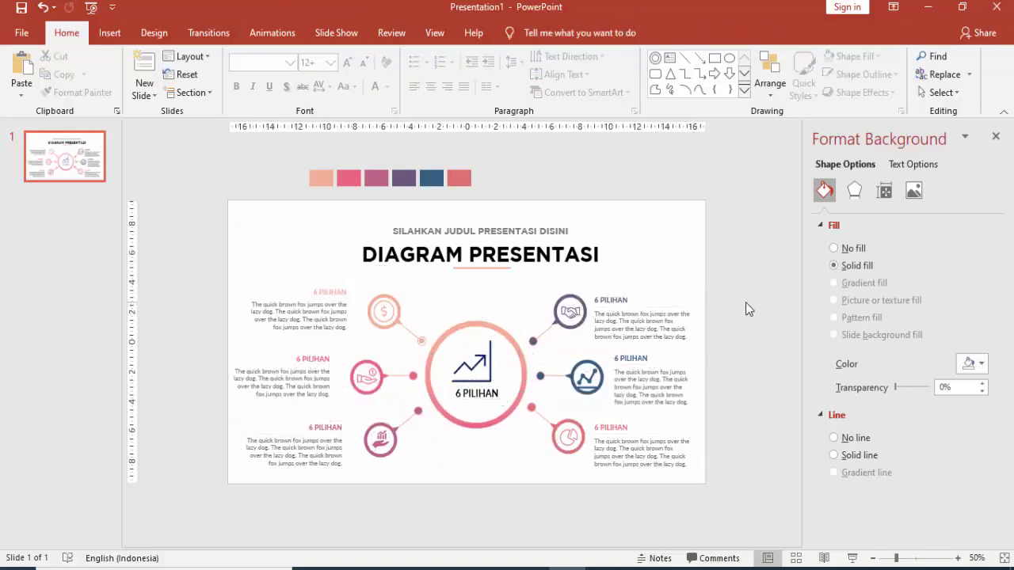
- Add a new slide after slide 1 and delete its title and body placeholders
{"action": "right_click", "coordinate": [78, 202]}
{"action": "left_click", "coordinate": [106, 256]}
{"action": "left_click", "coordinate": [366, 215]}
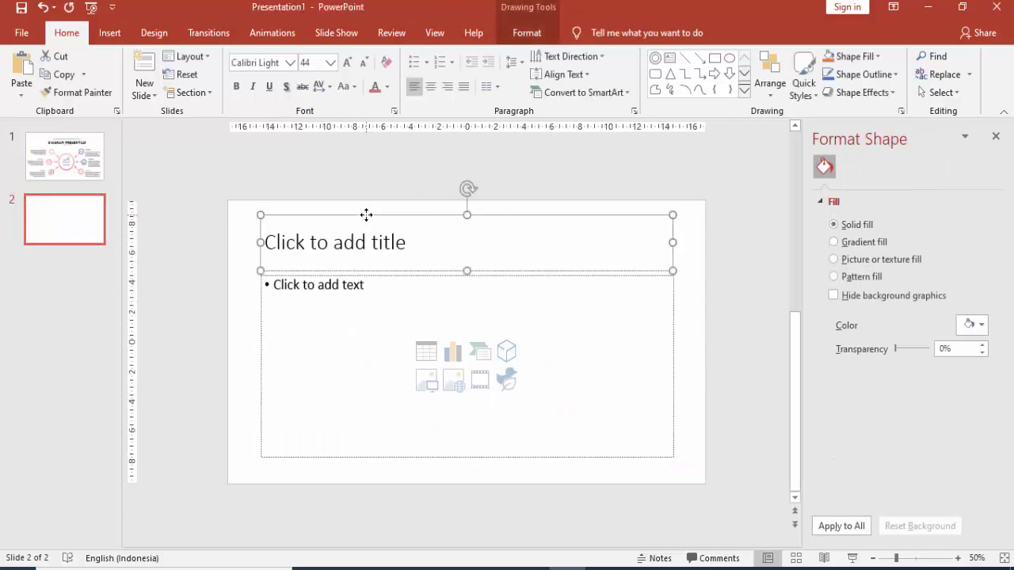
{"action": "key", "text": "Delete"}
{"action": "left_click", "coordinate": [367, 271]}
{"action": "key", "text": "Delete"}
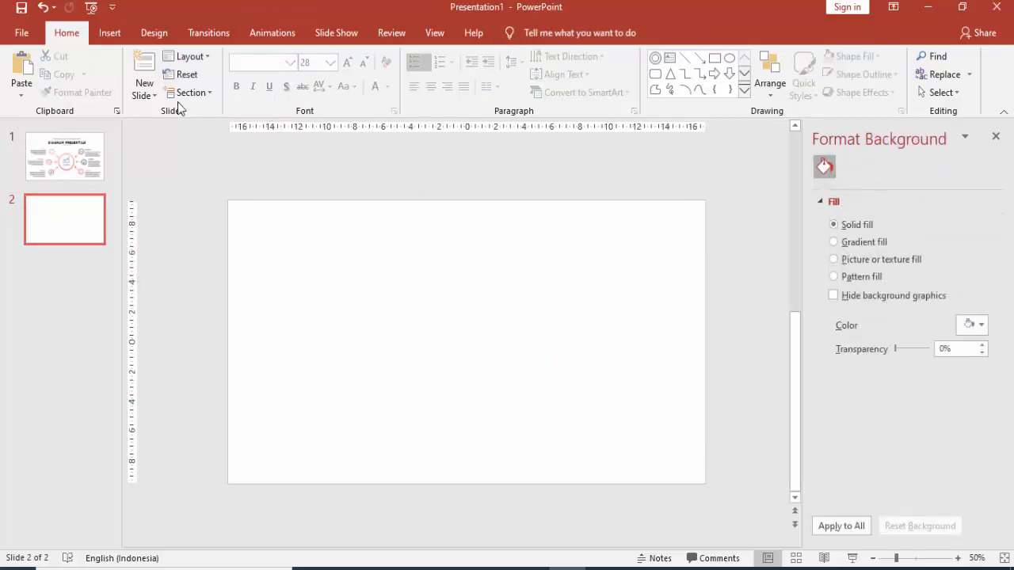
- Pick a shape from the Insert Shapes gallery to draw on the slide
{"action": "left_click", "coordinate": [109, 33]}
{"action": "left_click", "coordinate": [239, 75]}
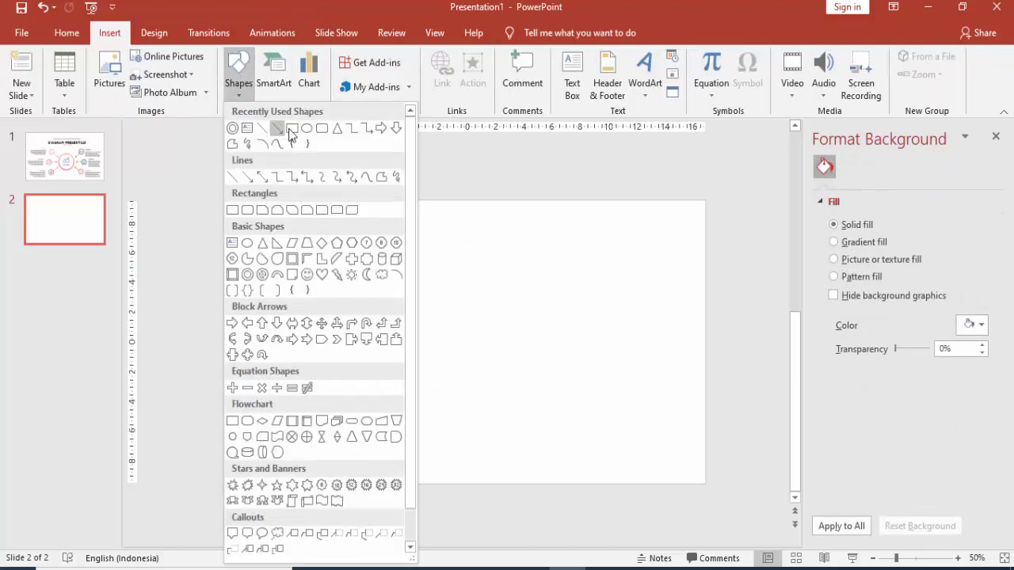
{"action": "left_click", "coordinate": [306, 130]}
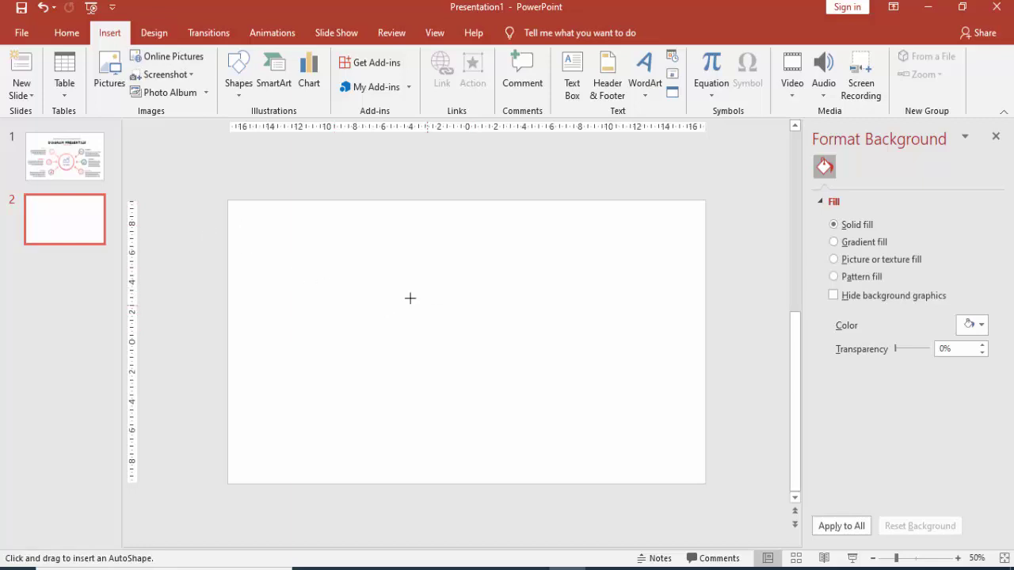
- Copy slide 1's DIAGRAM PRESENTASI title and subtitle boxes and paste them onto blank slide 2
{"action": "left_click", "coordinate": [63, 156]}
{"action": "left_click", "coordinate": [432, 230]}
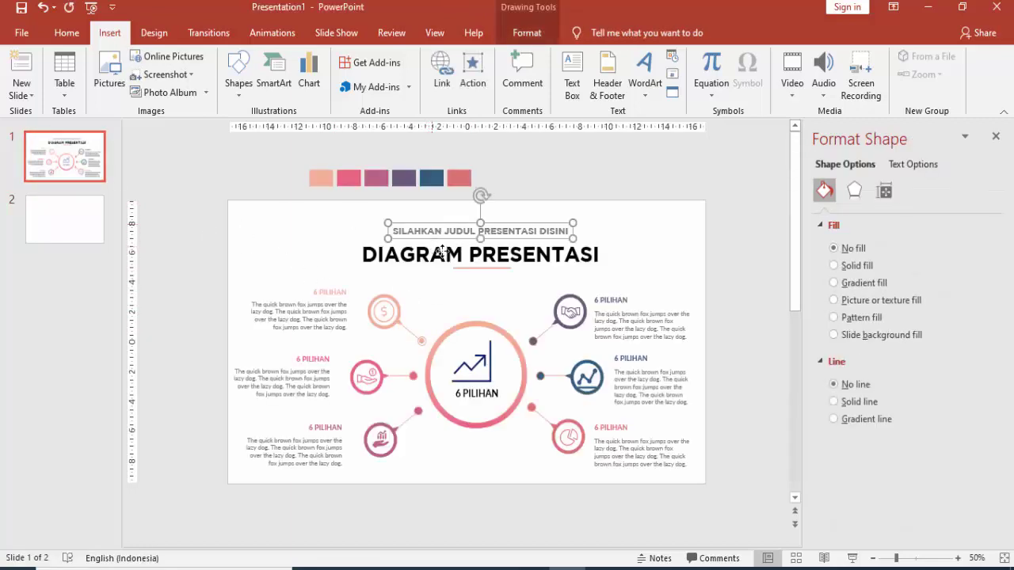
{"action": "left_click", "coordinate": [442, 252], "text": "shift"}
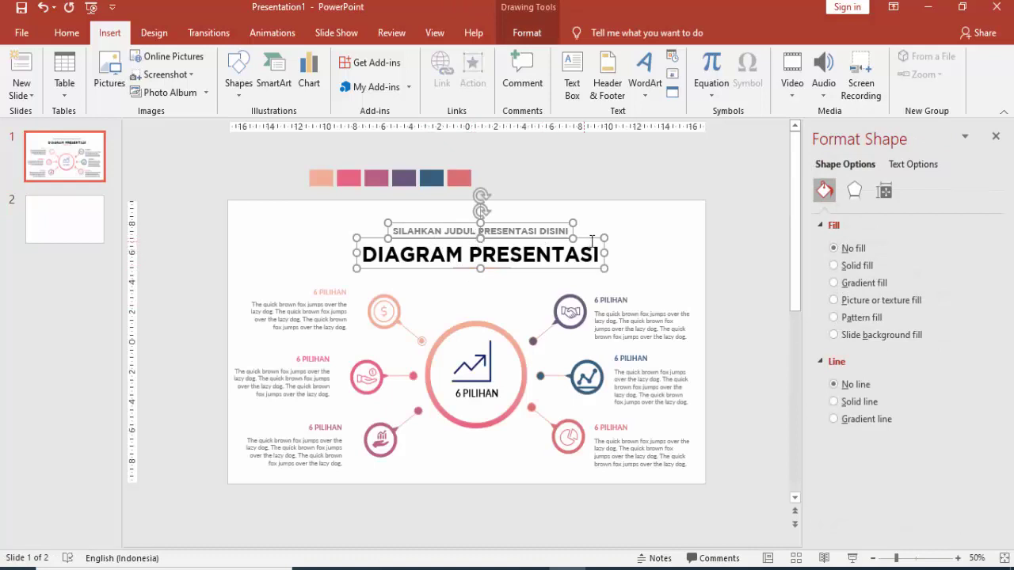
{"action": "left_click_drag", "start_coordinate": [589, 235], "coordinate": [588, 232]}
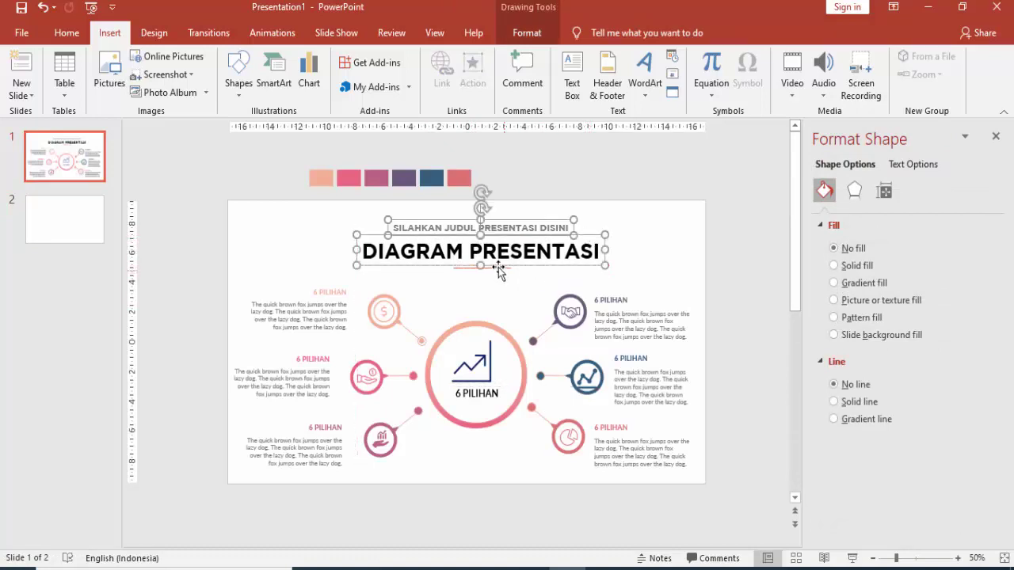
{"action": "left_click", "coordinate": [67, 236]}
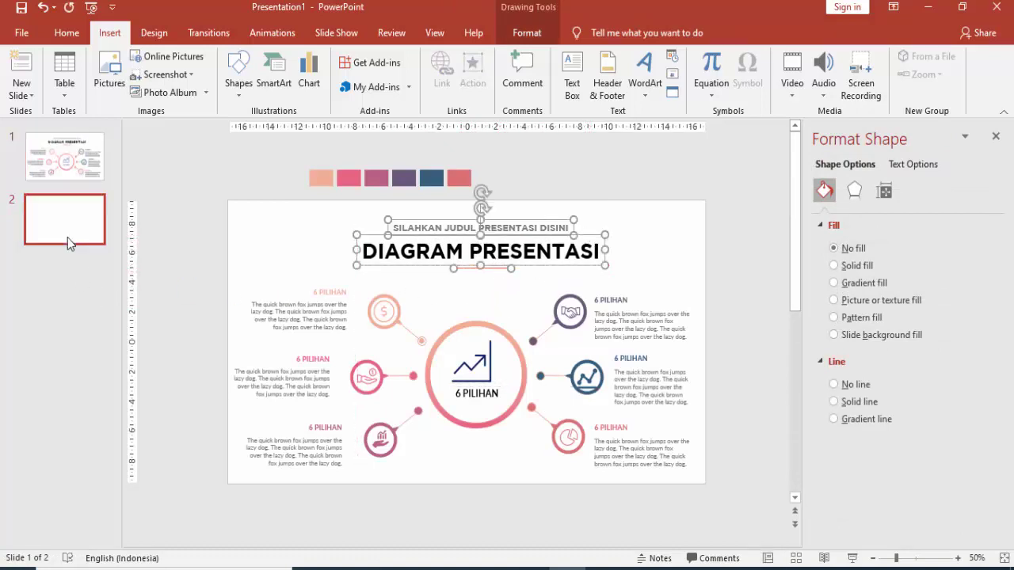
{"action": "key", "text": "ctrl+v"}
{"action": "left_click", "coordinate": [212, 248]}
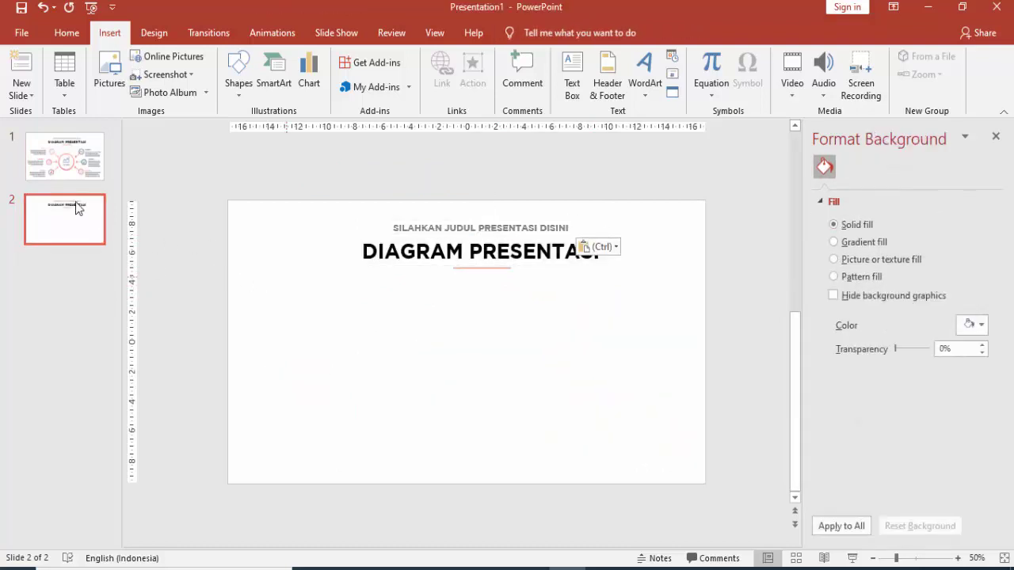
- Draw a small circle below the title with grey fill and no outline
{"action": "left_click", "coordinate": [238, 83]}
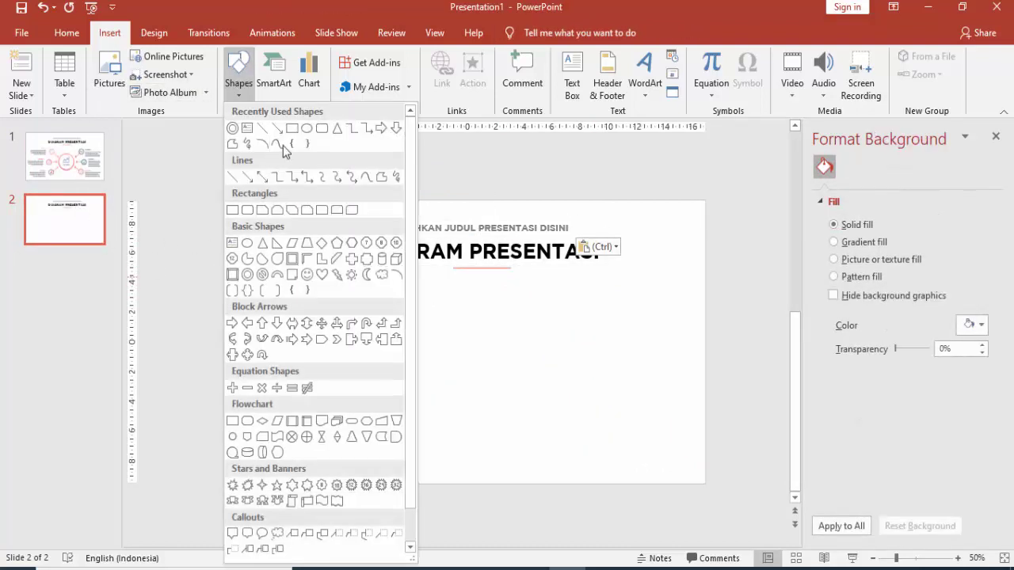
{"action": "left_click", "coordinate": [307, 128]}
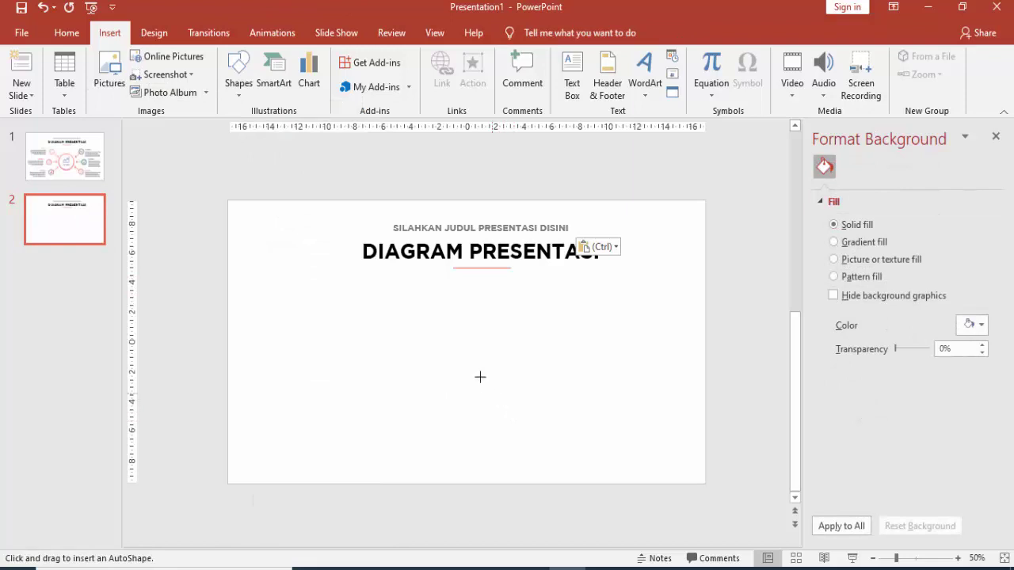
{"action": "left_click_drag", "start_coordinate": [456, 351], "coordinate": [511, 411]}
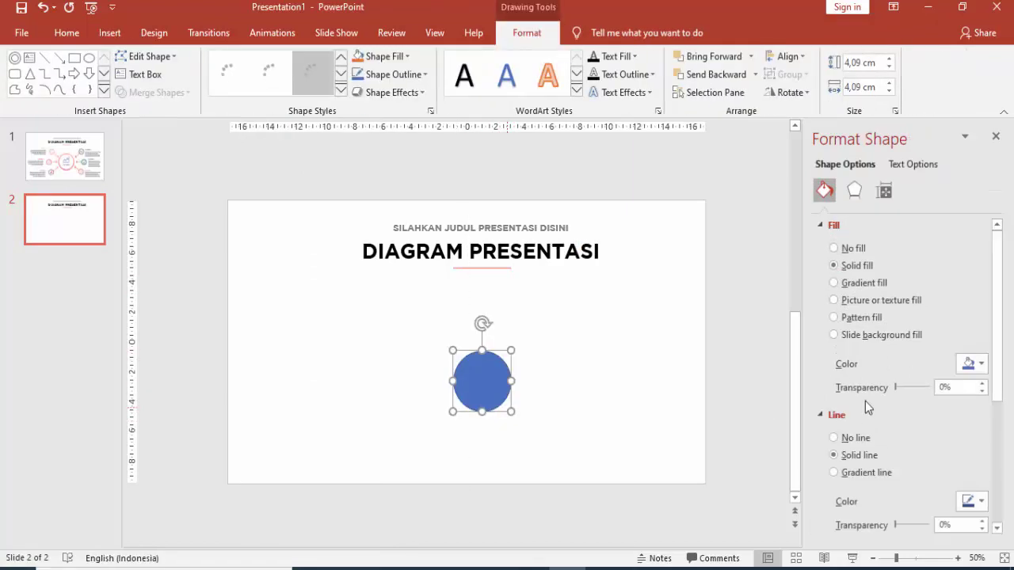
{"action": "left_click", "coordinate": [856, 438]}
{"action": "left_click", "coordinate": [973, 364]}
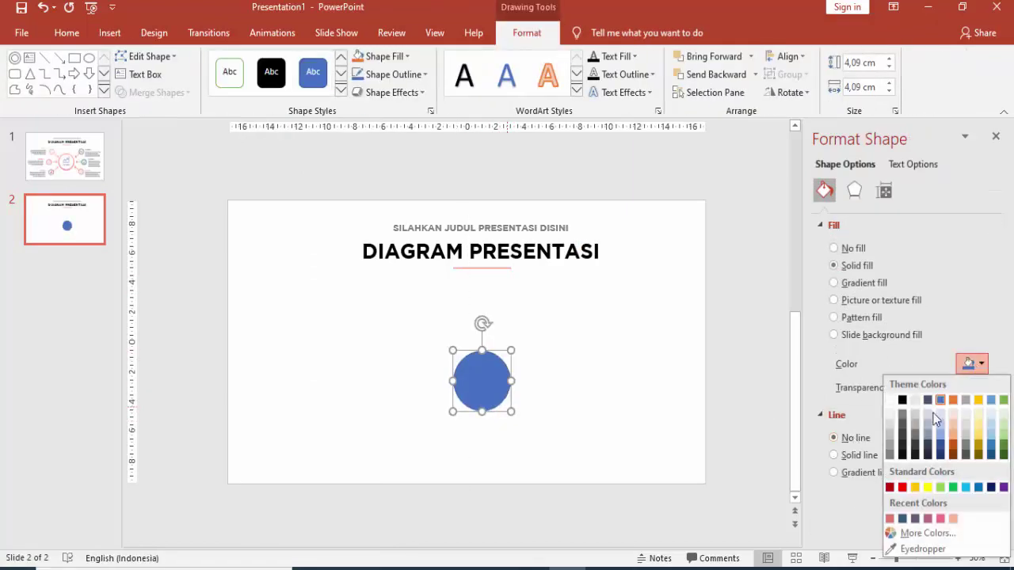
{"action": "left_click", "coordinate": [901, 456]}
{"action": "left_click_drag", "start_coordinate": [511, 412], "coordinate": [500, 401]}
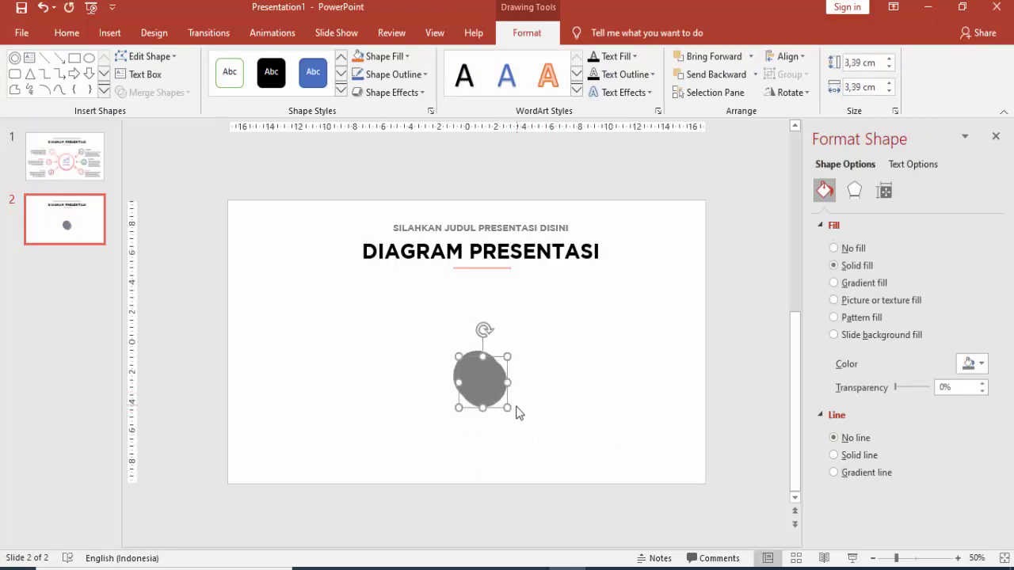
- Add a larger 9,64 cm circle centred over the small one, with no fill
{"action": "mouse_move", "coordinate": [502, 402]}
{"action": "left_mouse_down"}
{"action": "mouse_move", "coordinate": [610, 487]}
{"action": "mouse_move", "coordinate": [591, 485]}
{"action": "left_mouse_up"}
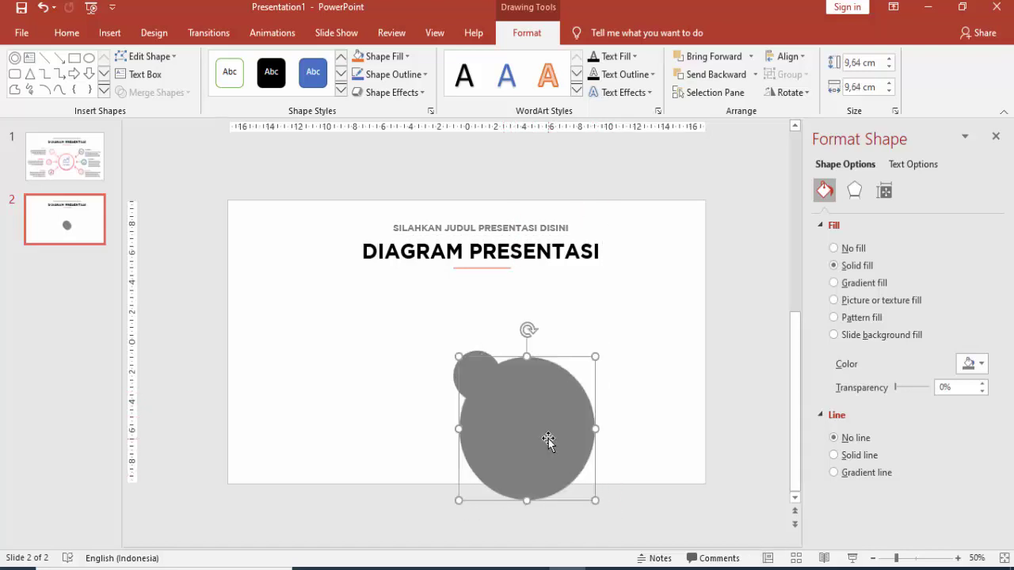
{"action": "left_click_drag", "start_coordinate": [547, 441], "coordinate": [500, 392]}
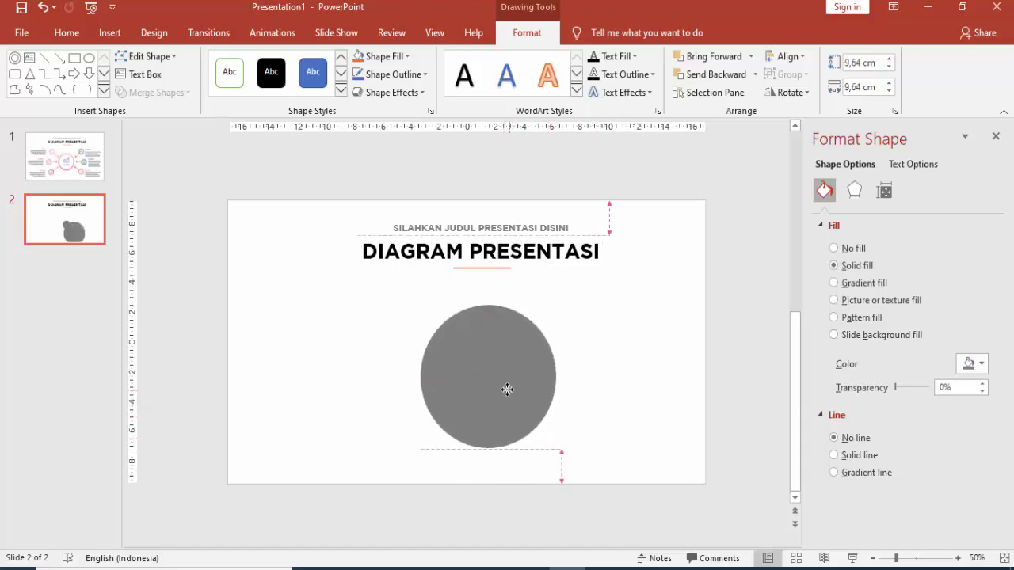
{"action": "left_click", "coordinate": [851, 249]}
- Give the large circle a solid, grey, square-dot outline
{"action": "left_click", "coordinate": [855, 402]}
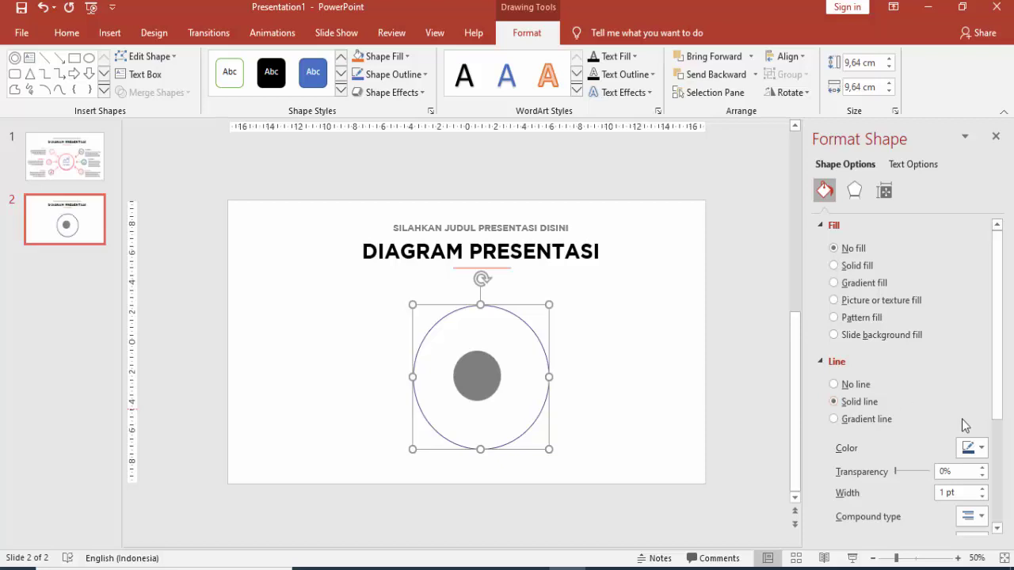
{"action": "left_click_drag", "start_coordinate": [996, 400], "coordinate": [1002, 467]}
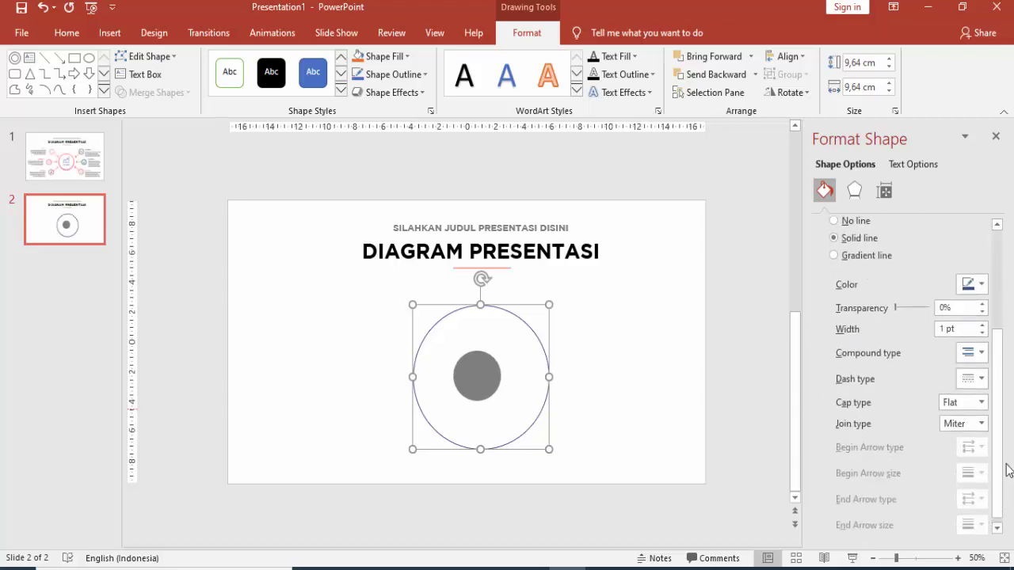
{"action": "left_click", "coordinate": [980, 380]}
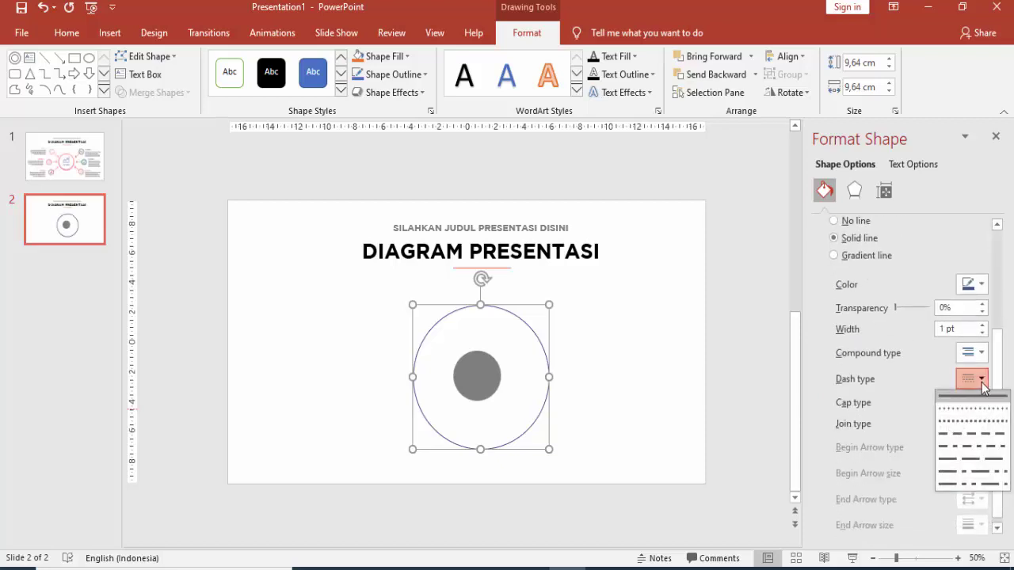
{"action": "left_click", "coordinate": [976, 425]}
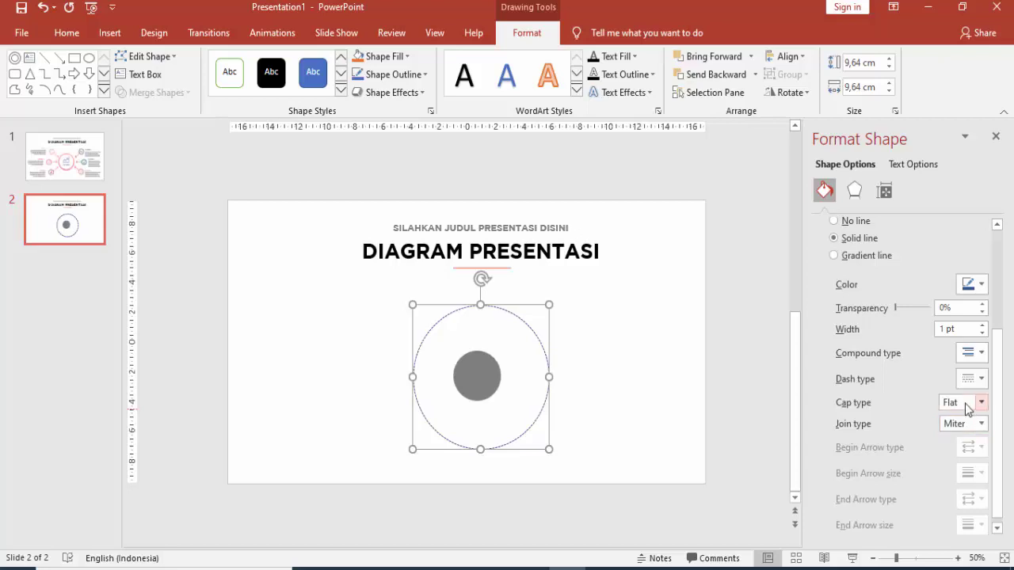
{"action": "left_click", "coordinate": [973, 284]}
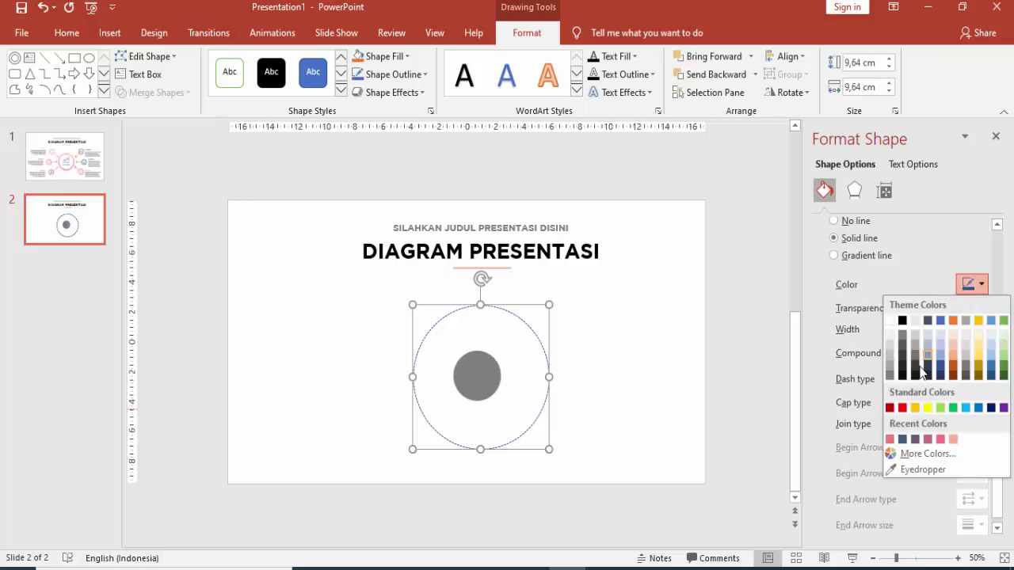
{"action": "left_click", "coordinate": [888, 374]}
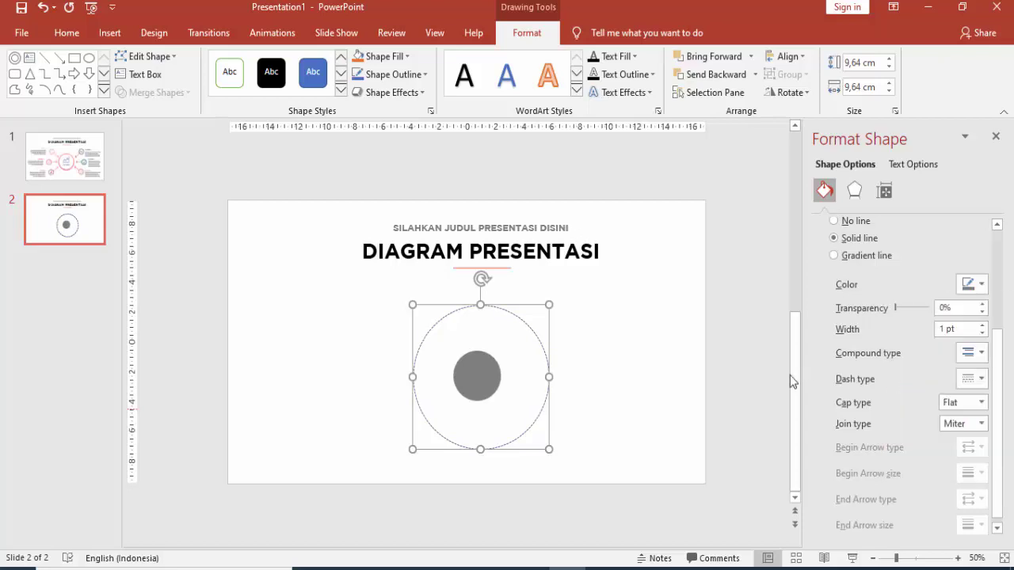
- Resize the ring to 9,06 cm and align both circles by centre and middle
{"action": "left_click_drag", "start_coordinate": [550, 305], "coordinate": [516, 327]}
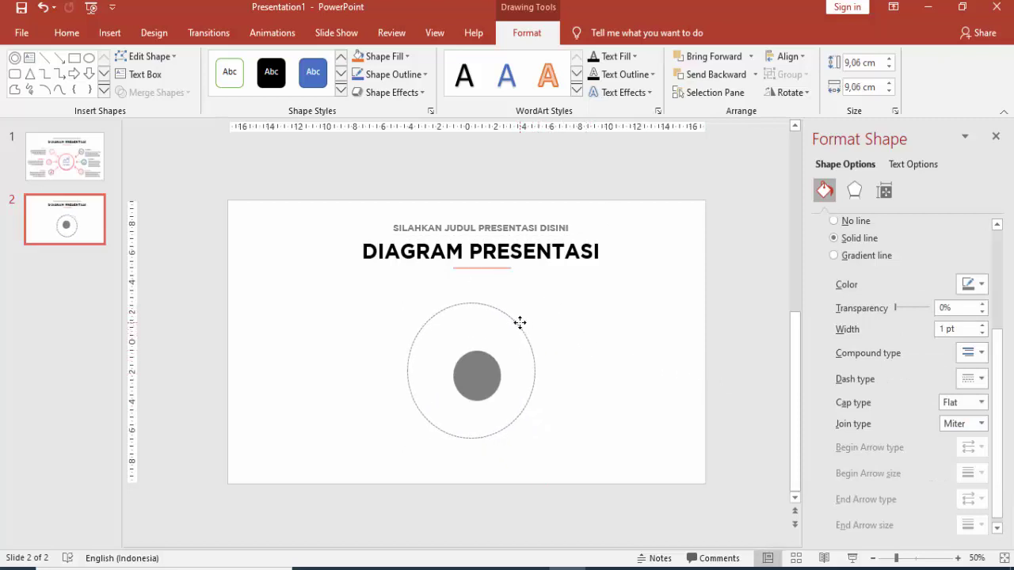
{"action": "key", "text": "ctrl+a"}
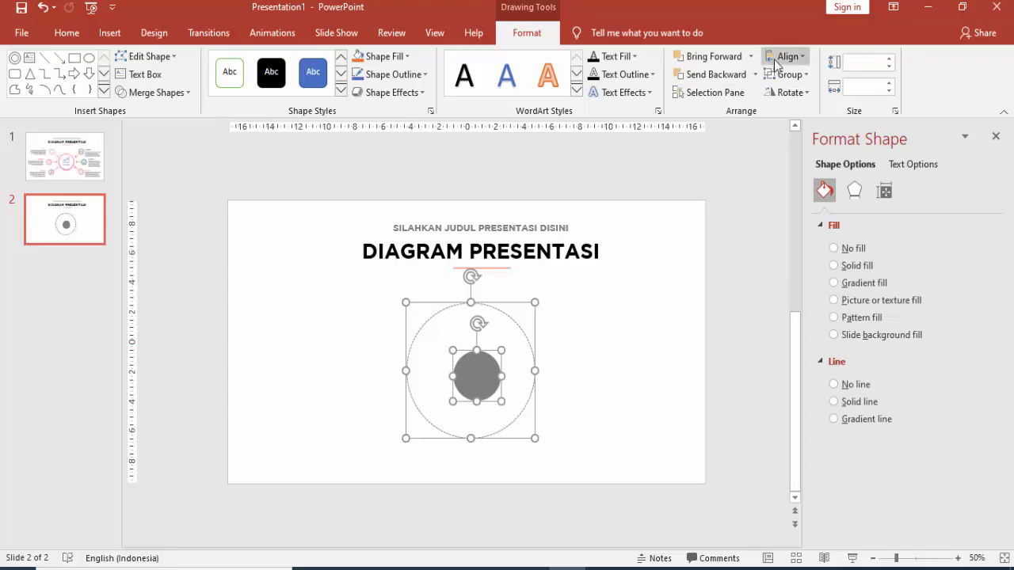
{"action": "left_click", "coordinate": [785, 57]}
{"action": "left_click", "coordinate": [800, 95]}
{"action": "left_click", "coordinate": [786, 56]}
{"action": "left_click", "coordinate": [812, 153]}
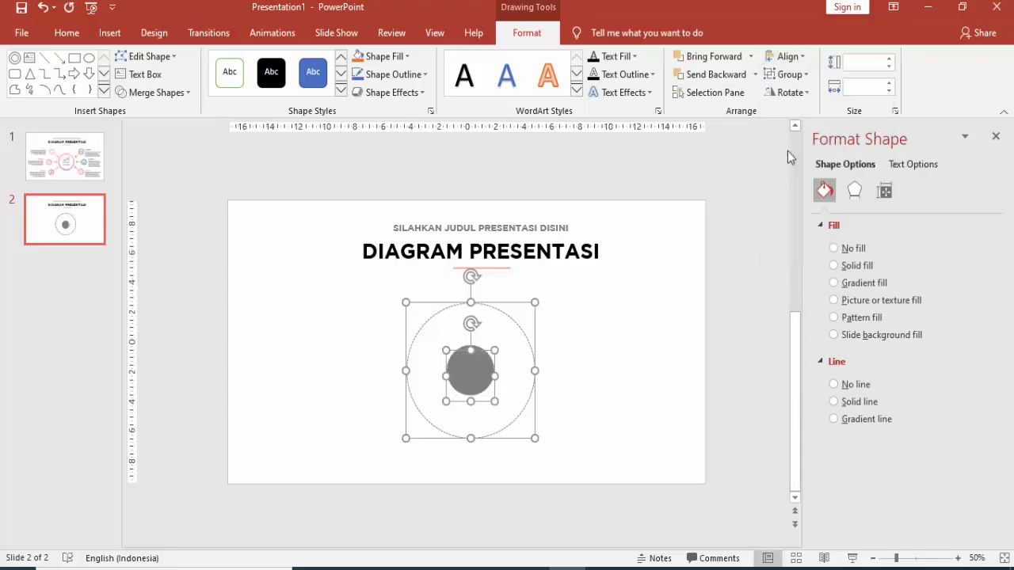
{"action": "left_click_drag", "start_coordinate": [525, 339], "coordinate": [528, 342]}
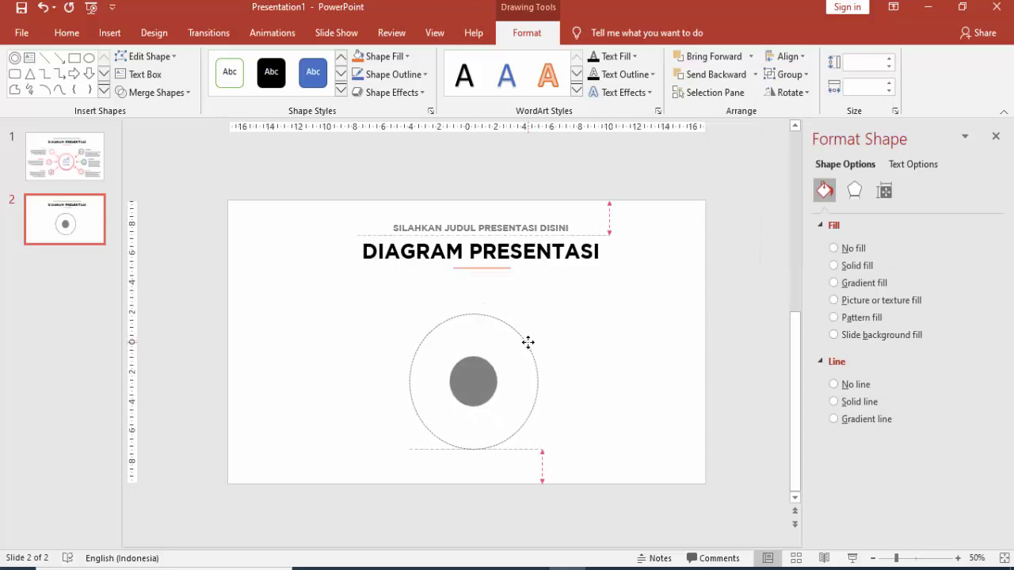
{"action": "left_click", "coordinate": [593, 337]}
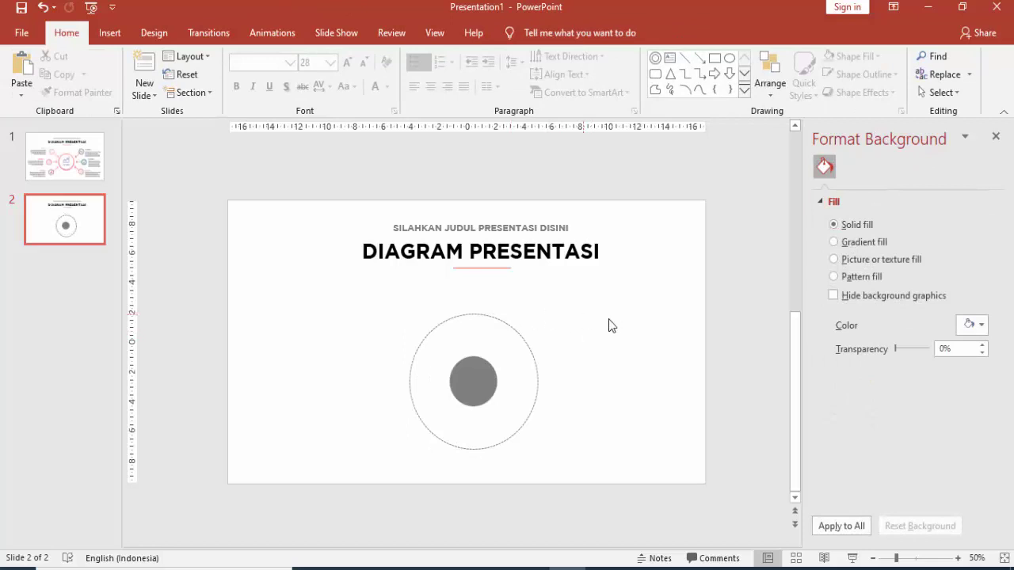
- Draw a 3,39 cm right-pointing block arrow left of the small circle
{"action": "left_click", "coordinate": [110, 33]}
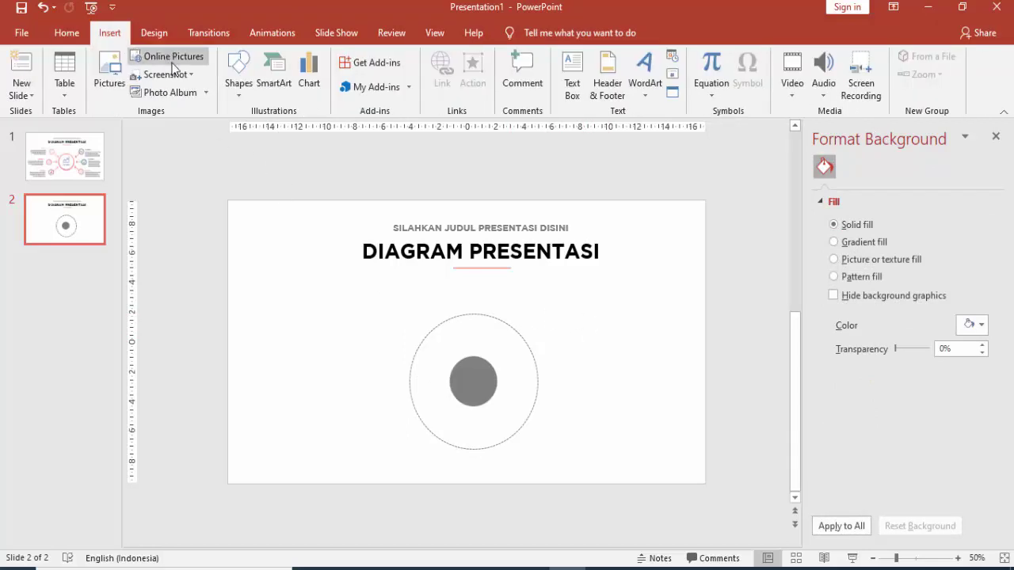
{"action": "left_click", "coordinate": [239, 72]}
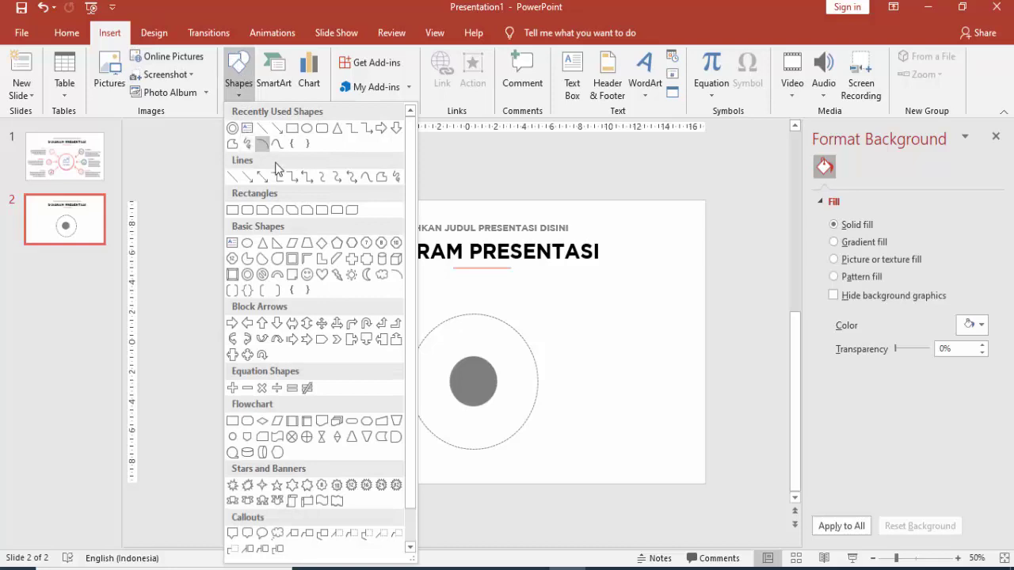
{"action": "left_click", "coordinate": [381, 129]}
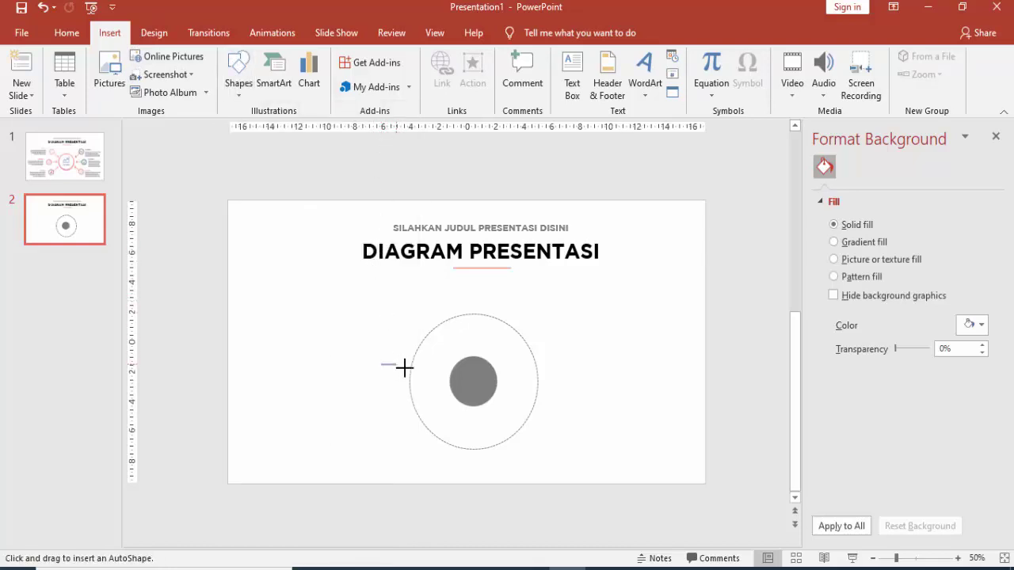
{"action": "mouse_move", "coordinate": [404, 367]}
{"action": "left_mouse_down"}
{"action": "mouse_move", "coordinate": [428, 420]}
{"action": "mouse_move", "coordinate": [402, 382]}
{"action": "mouse_move", "coordinate": [419, 381]}
{"action": "left_mouse_up"}
{"action": "scroll", "coordinate": [419, 377], "scroll_direction": "up", "scroll_amount": 5, "text": "ctrl"}
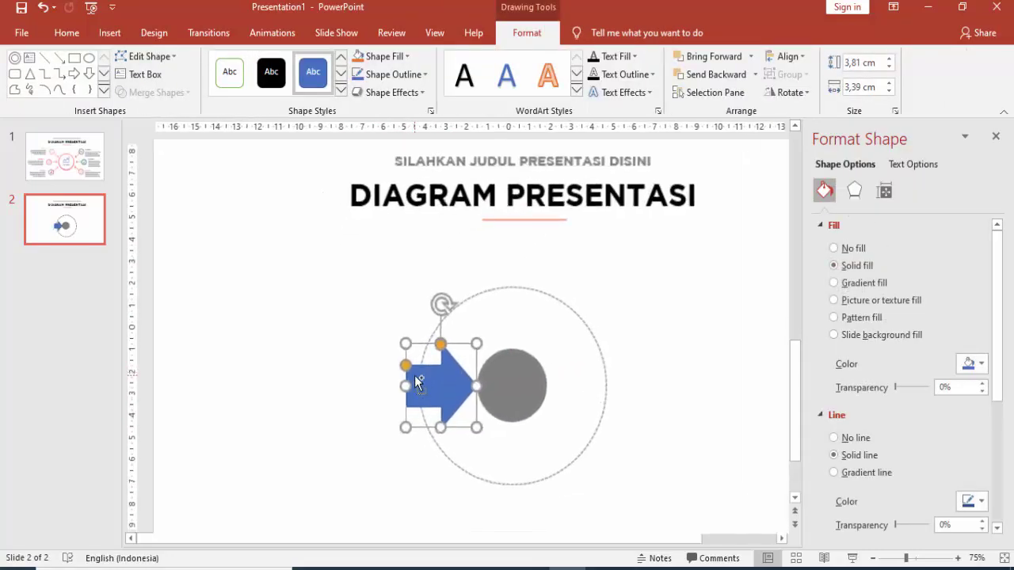
{"action": "left_click_drag", "start_coordinate": [414, 334], "coordinate": [402, 334]}
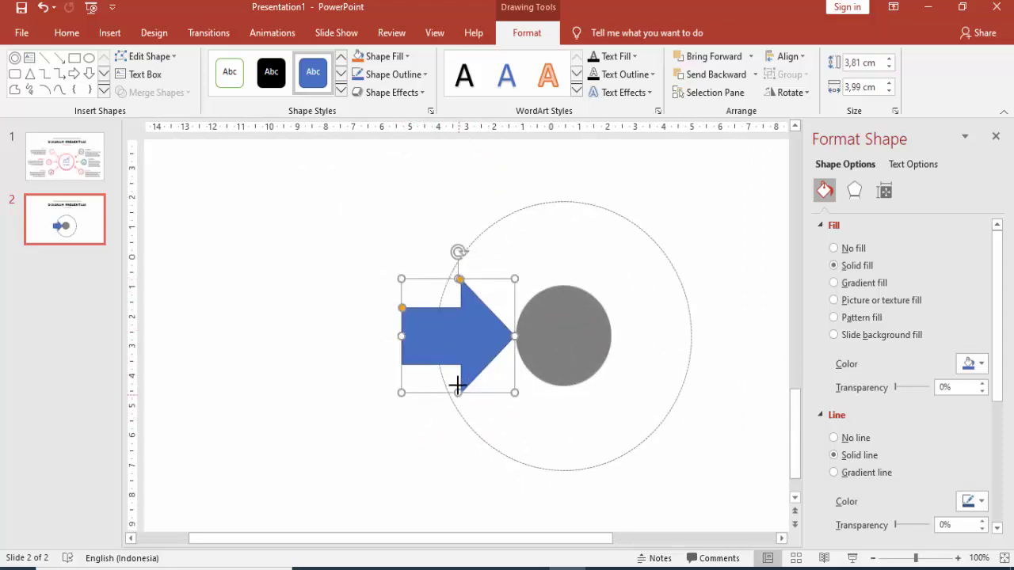
{"action": "left_click_drag", "start_coordinate": [458, 385], "coordinate": [458, 376]}
{"action": "left_click_drag", "start_coordinate": [480, 335], "coordinate": [474, 340]}
{"action": "left_click_drag", "start_coordinate": [396, 335], "coordinate": [411, 336]}
- Remove the arrow's outline and fill it with the recent salmon colour
{"action": "left_click", "coordinate": [853, 440]}
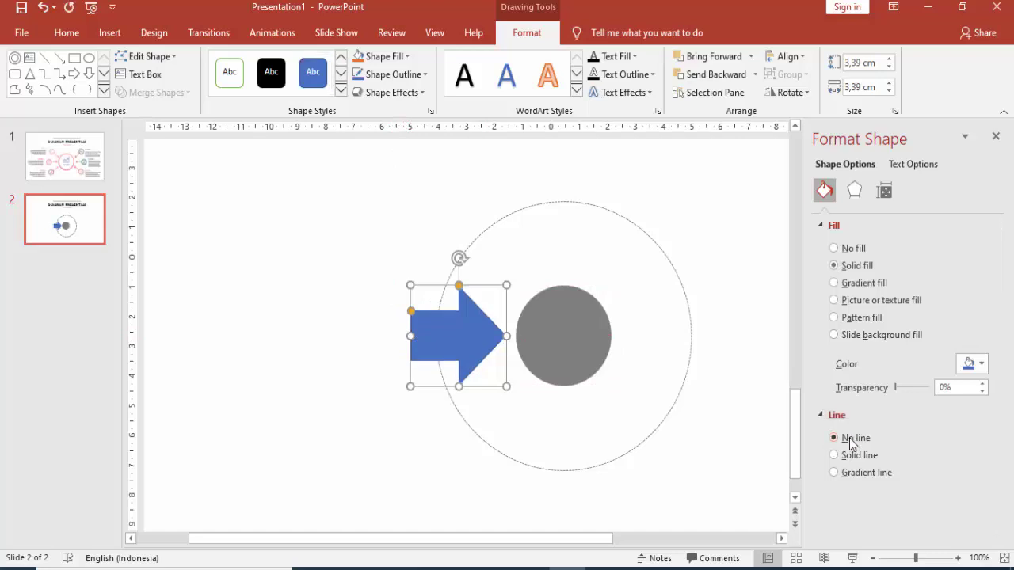
{"action": "left_click", "coordinate": [972, 364]}
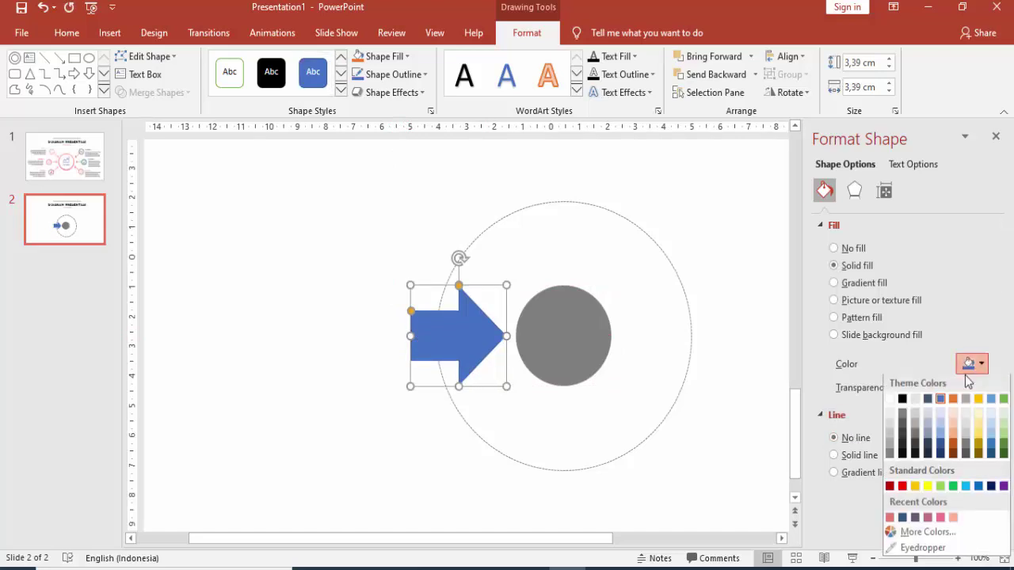
{"action": "left_click", "coordinate": [953, 518]}
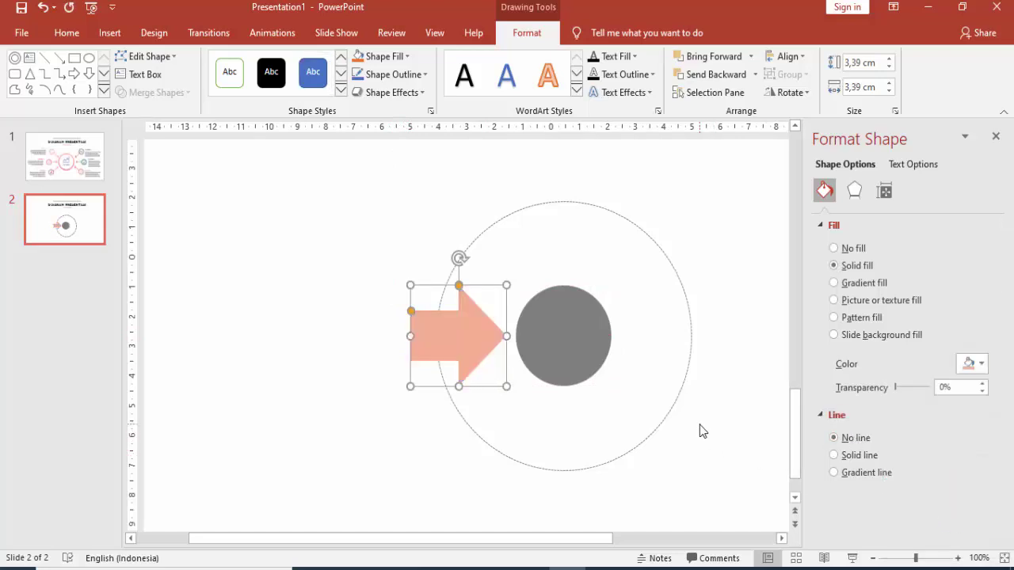
- Nudge the left arrow against the circle and add a horizontally flipped copy on the right
{"action": "key", "text": "Right"}
{"action": "key", "text": "Right"}
{"action": "key", "text": "Down"}
{"action": "key", "text": "Down"}
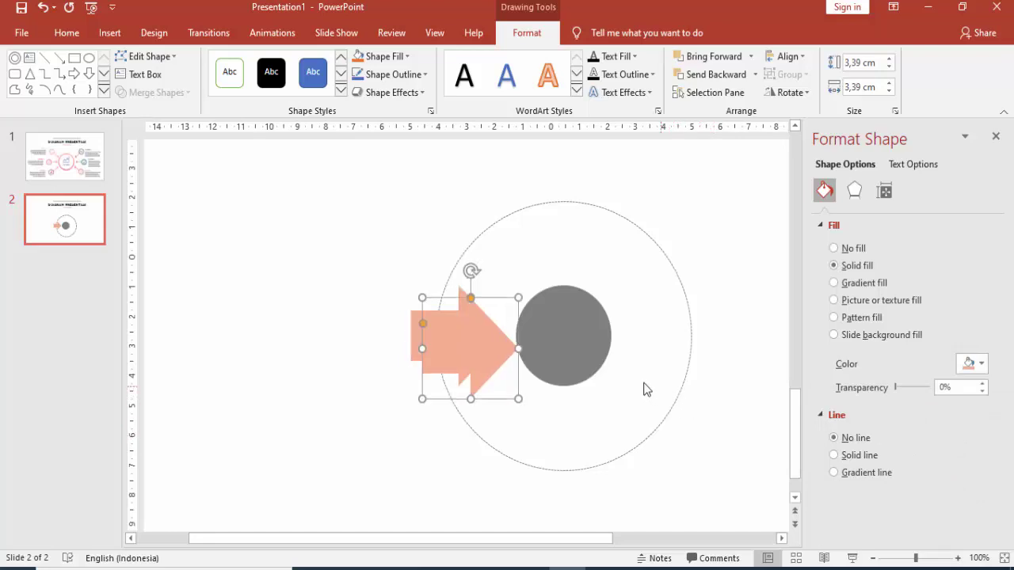
{"action": "left_click_drag", "start_coordinate": [478, 354], "coordinate": [674, 339]}
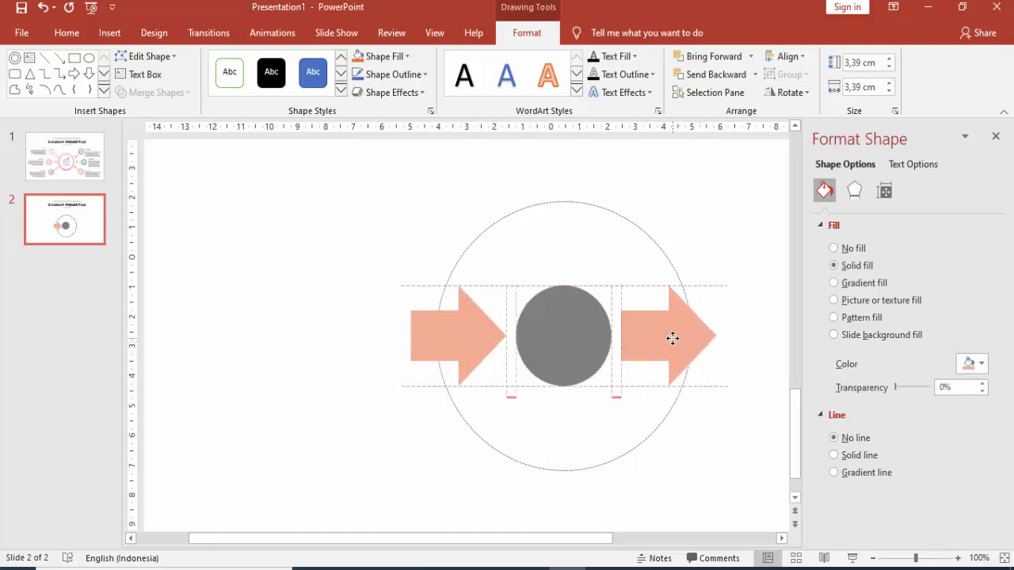
{"action": "left_click", "coordinate": [787, 57]}
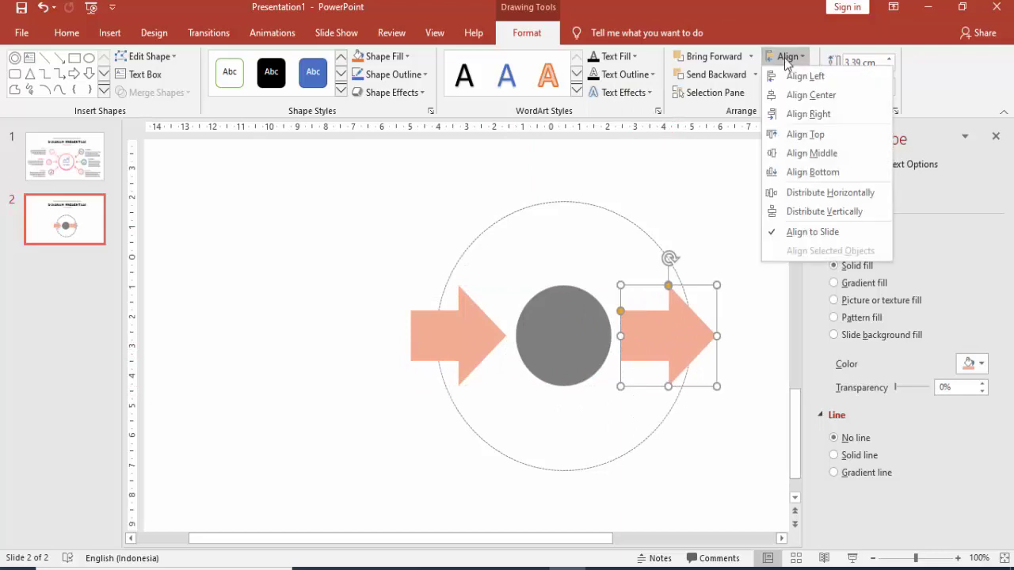
{"action": "left_click", "coordinate": [786, 57]}
{"action": "left_click", "coordinate": [788, 93]}
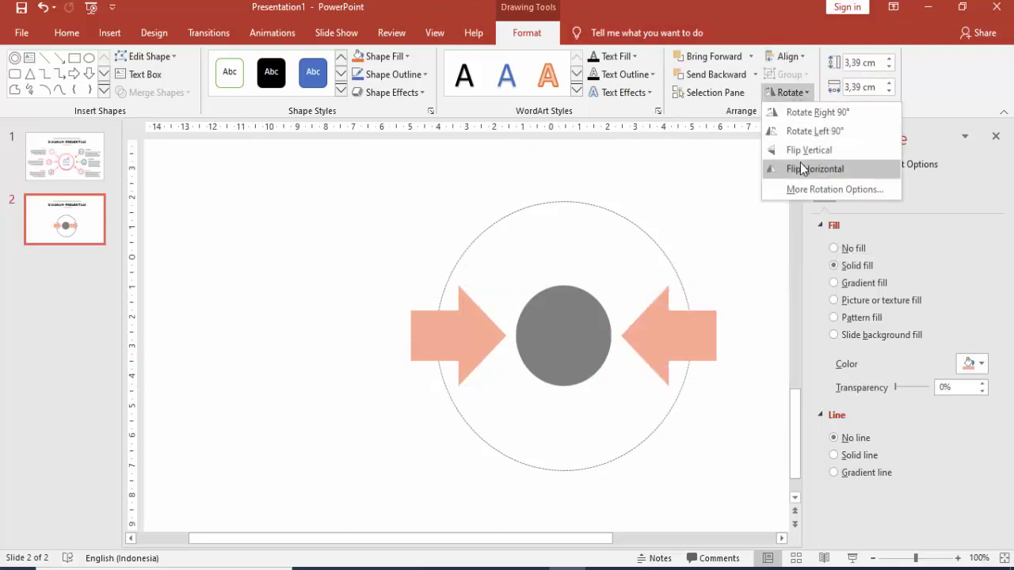
{"action": "left_click", "coordinate": [800, 168]}
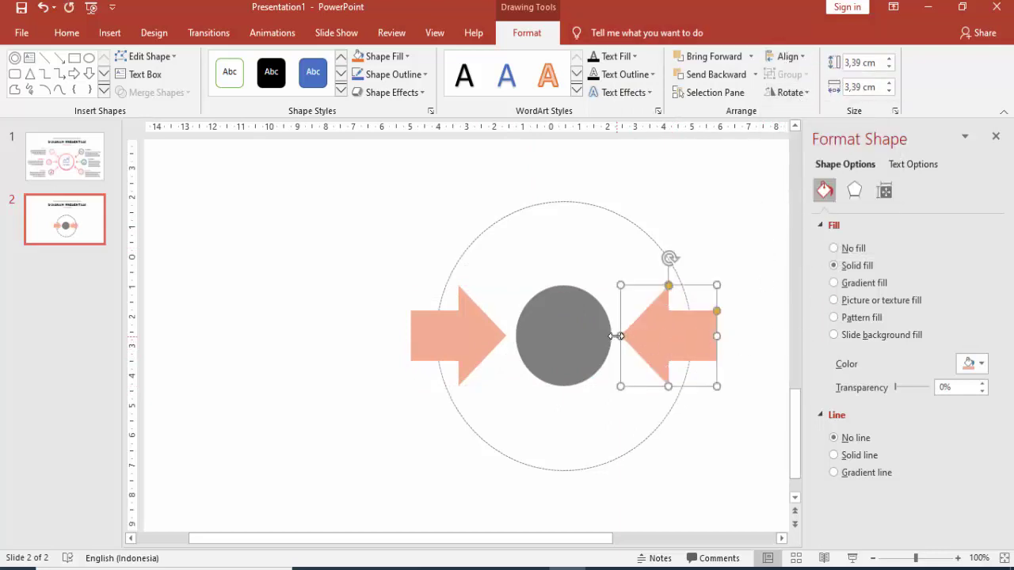
- Rotate another arrow copy to point upward and place it below the circle
{"action": "left_click_drag", "start_coordinate": [617, 333], "coordinate": [655, 321]}
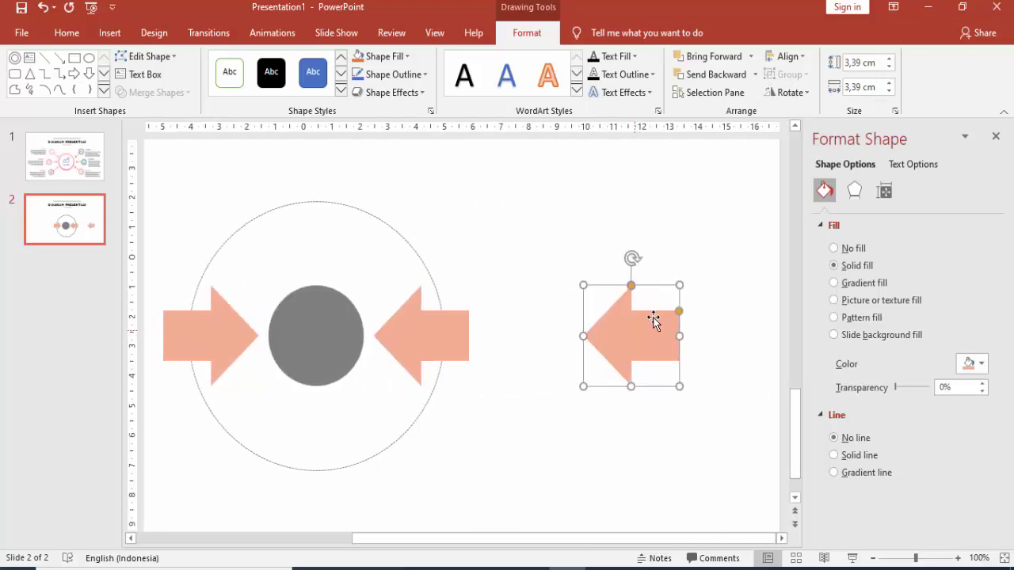
{"action": "left_click", "coordinate": [788, 93]}
{"action": "left_click", "coordinate": [800, 109]}
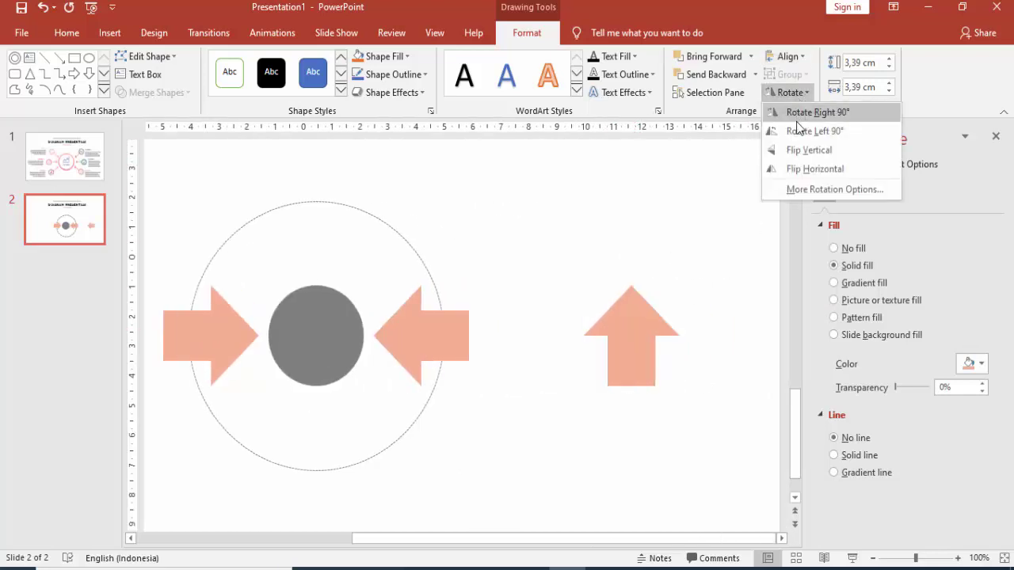
{"action": "left_click_drag", "start_coordinate": [649, 312], "coordinate": [319, 429]}
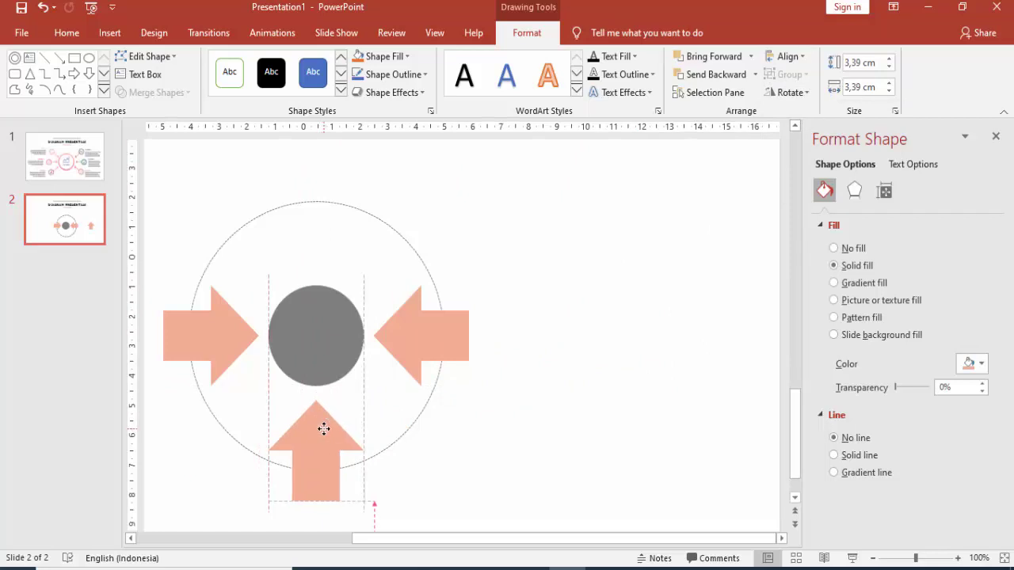
{"action": "left_click_drag", "start_coordinate": [323, 428], "coordinate": [326, 427]}
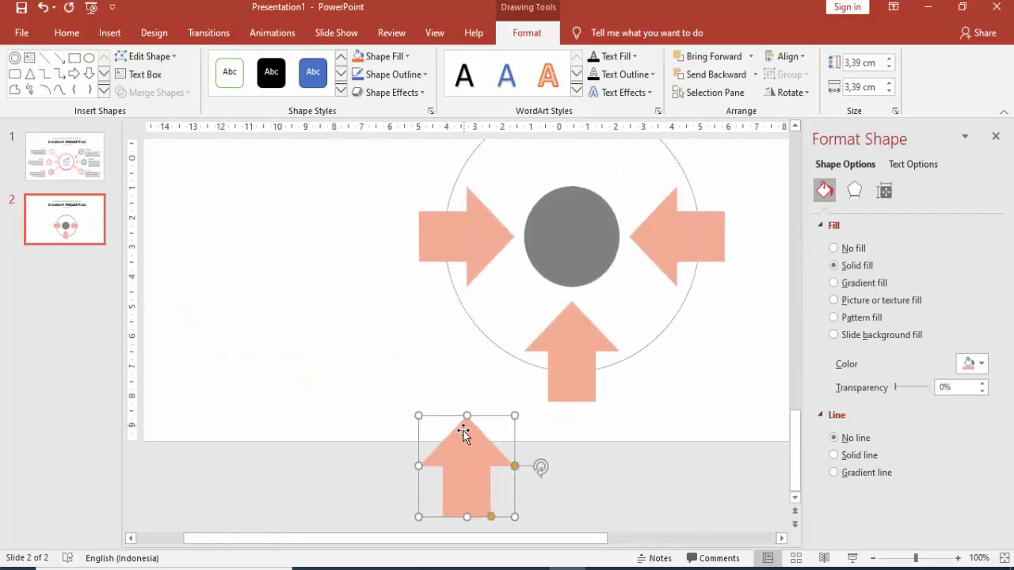
- Duplicate the up arrow, flip it to point downward, and place it above the circle
{"action": "left_click_drag", "start_coordinate": [464, 430], "coordinate": [639, 230]}
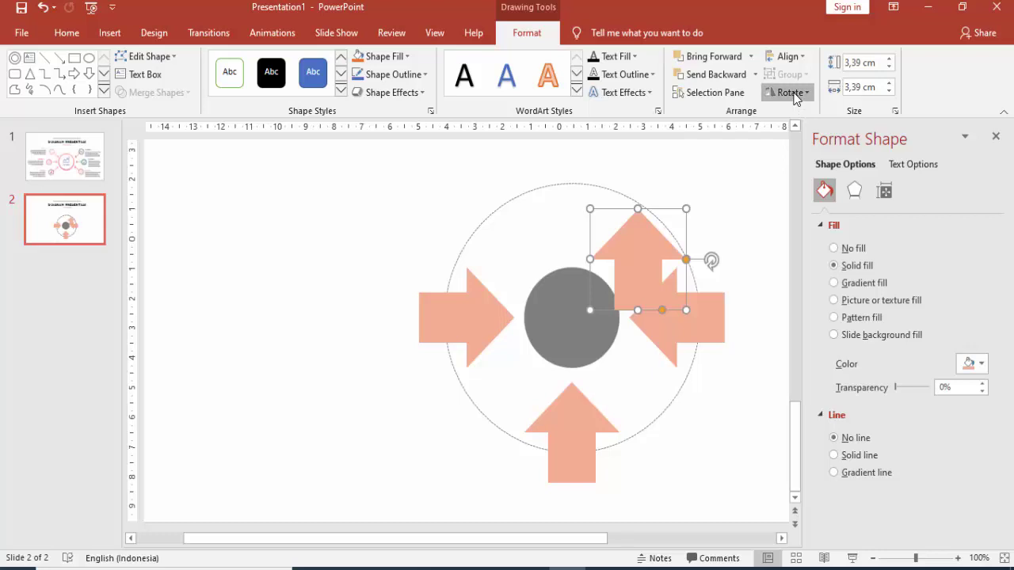
{"action": "left_click", "coordinate": [789, 92]}
{"action": "left_click", "coordinate": [792, 171]}
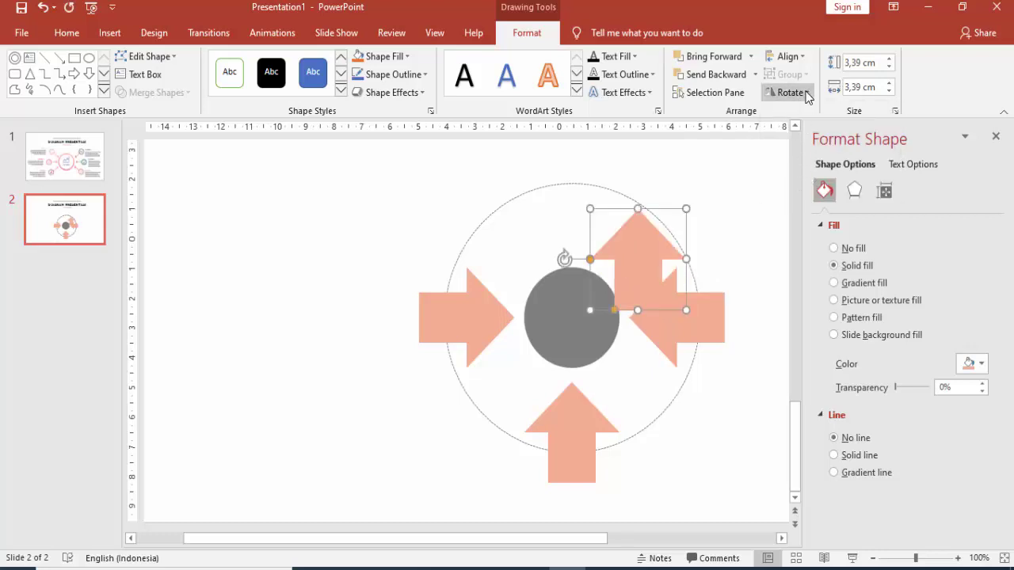
{"action": "left_click", "coordinate": [789, 92]}
{"action": "left_click", "coordinate": [792, 150]}
{"action": "left_click_drag", "start_coordinate": [650, 239], "coordinate": [583, 178]}
{"action": "scroll", "coordinate": [686, 188], "scroll_direction": "down", "scroll_amount": 3, "text": "ctrl"}
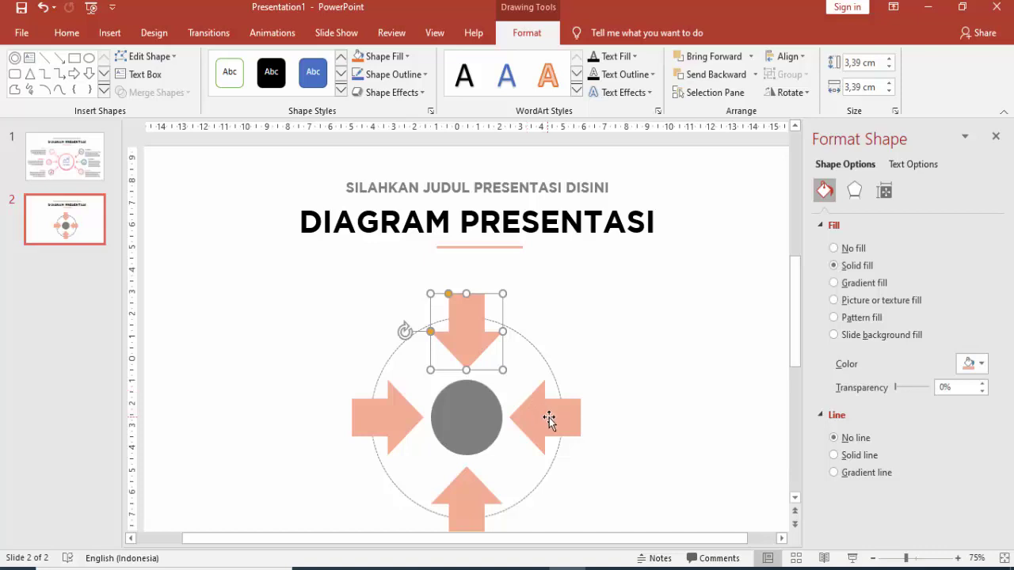
- Copy the chart icon and 6 PILIHAN label from slide 1's ring and paste them onto slide 2
{"action": "left_click", "coordinate": [600, 351]}
{"action": "scroll", "coordinate": [599, 368], "scroll_direction": "down", "scroll_amount": 1}
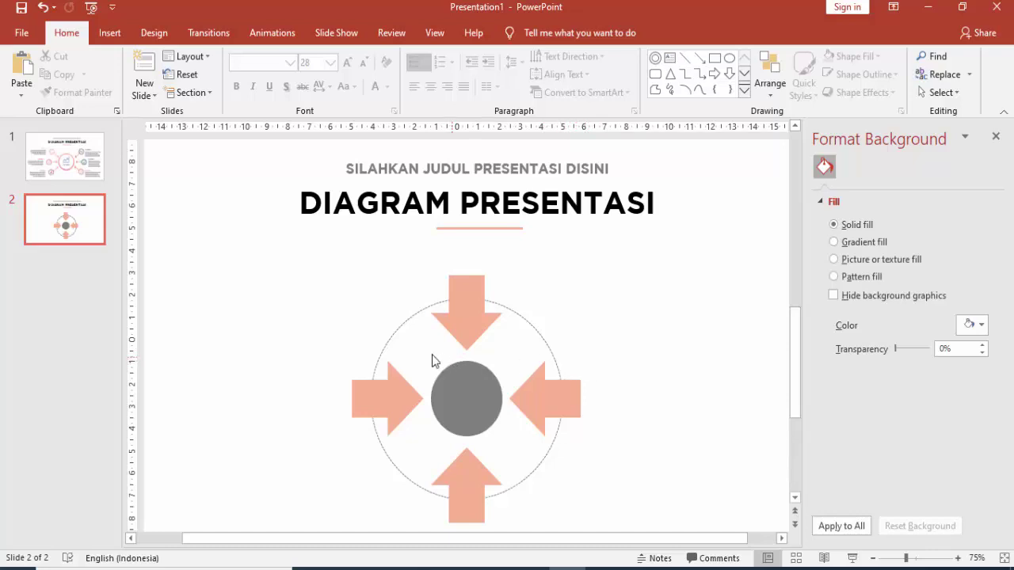
{"action": "left_click", "coordinate": [94, 177]}
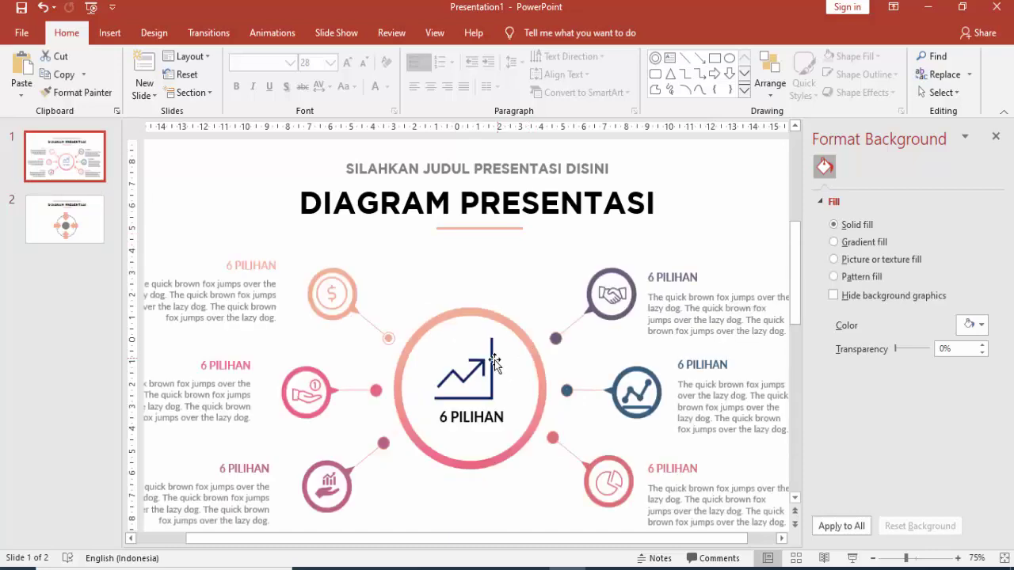
{"action": "left_click", "coordinate": [496, 376]}
{"action": "left_click", "coordinate": [486, 420], "text": "shift"}
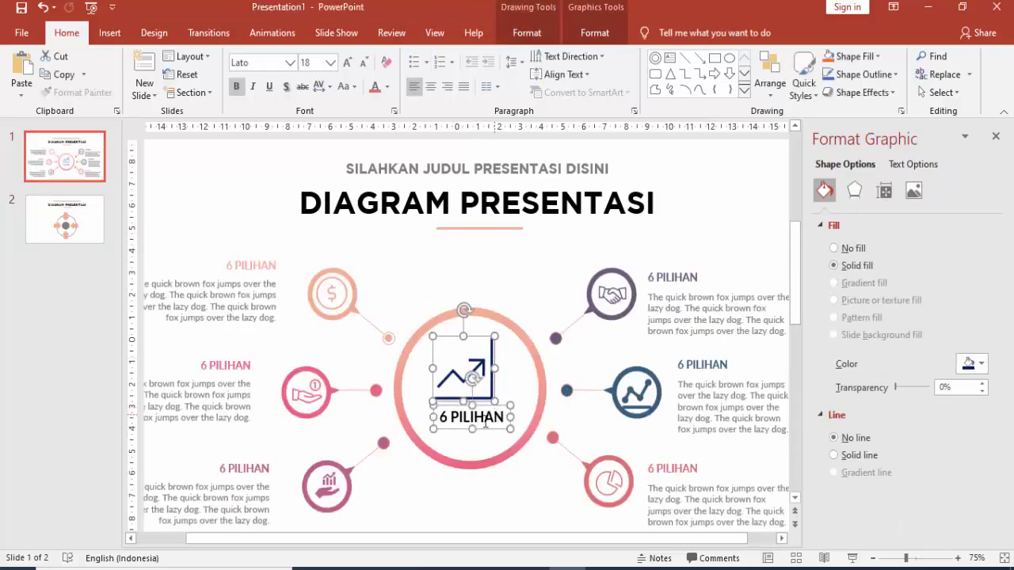
{"action": "key", "text": "ctrl+c"}
{"action": "left_click", "coordinate": [64, 219]}
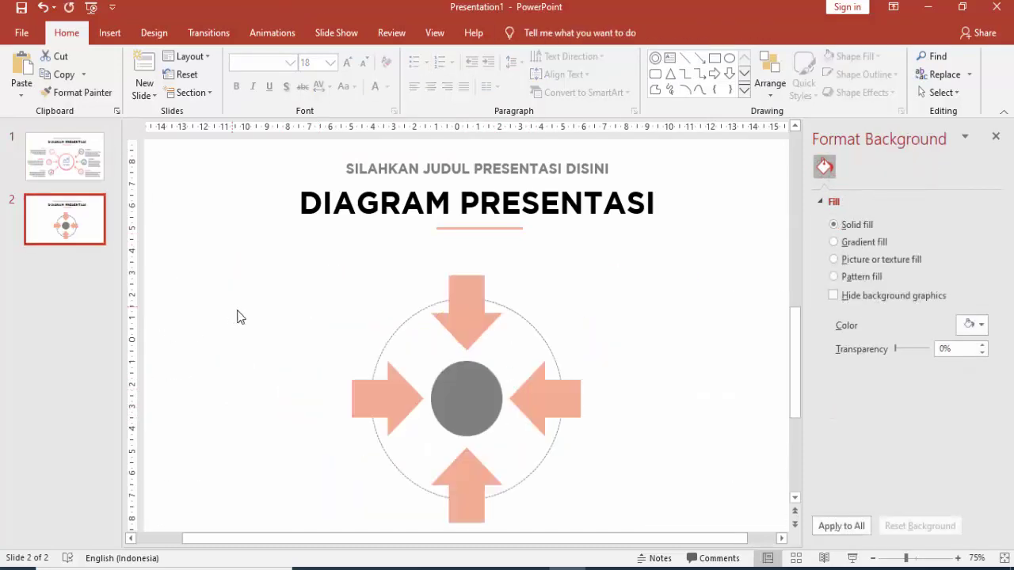
{"action": "key", "text": "ctrl+v"}
- Shrink the chart icon, delete the 6 PILIHAN label, and centre the icon in the grey circle
{"action": "left_click", "coordinate": [520, 339]}
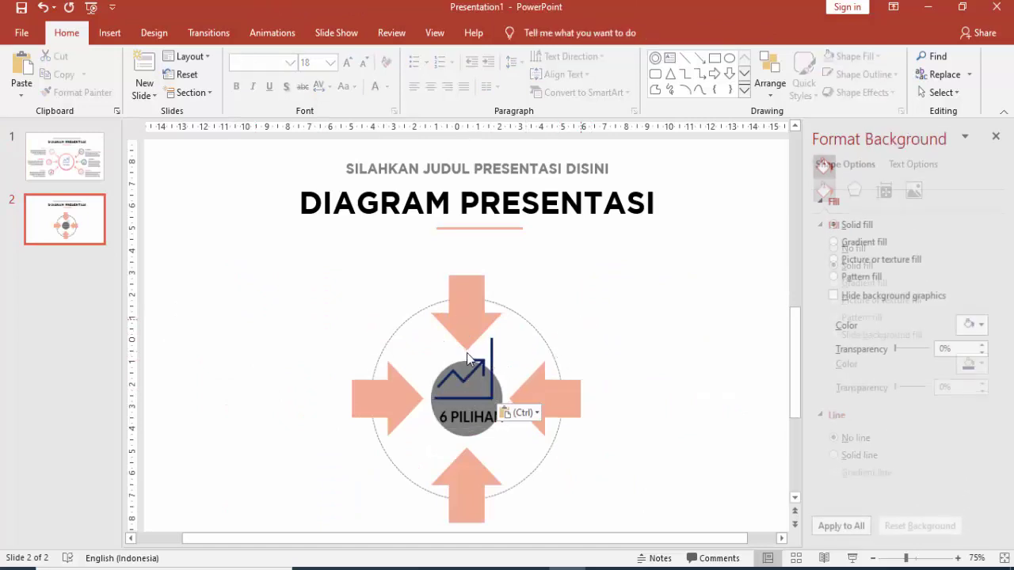
{"action": "left_click", "coordinate": [496, 342]}
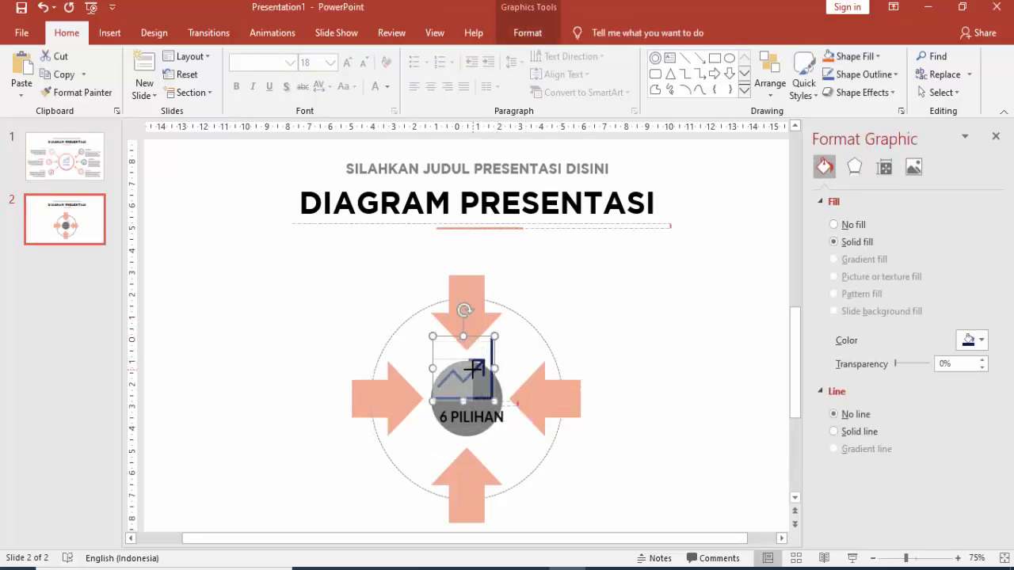
{"action": "mouse_move", "coordinate": [495, 335]}
{"action": "left_mouse_down"}
{"action": "mouse_move", "coordinate": [472, 360]}
{"action": "mouse_move", "coordinate": [471, 387]}
{"action": "left_mouse_up"}
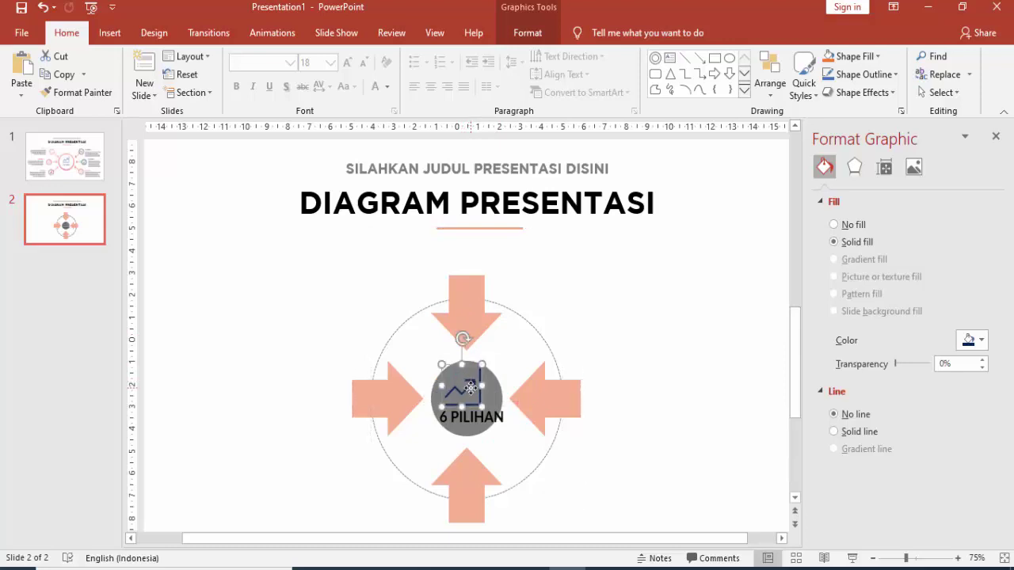
{"action": "left_click", "coordinate": [492, 404]}
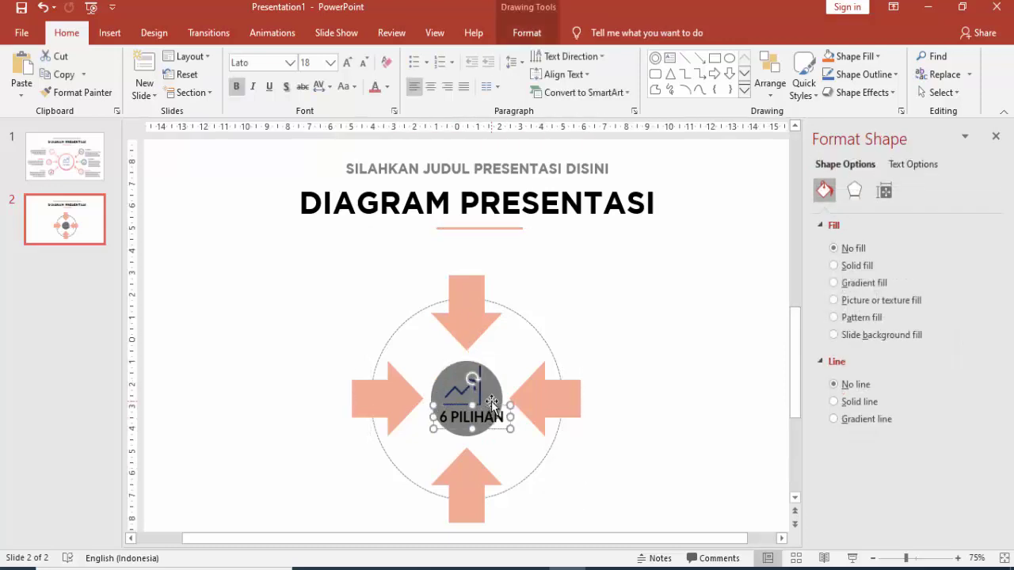
{"action": "key", "text": "Delete"}
{"action": "left_click", "coordinate": [477, 389]}
{"action": "left_click_drag", "start_coordinate": [478, 377], "coordinate": [479, 385]}
{"action": "left_click", "coordinate": [590, 322]}
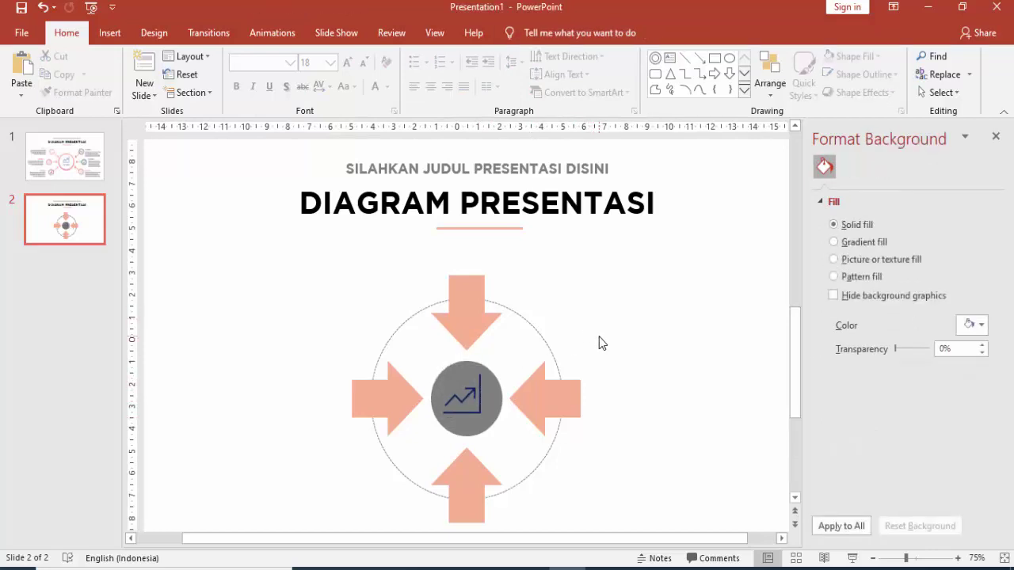
- Tilt the right arrow to the ring's upper right and delete the left arrow
{"action": "left_click", "coordinate": [572, 399]}
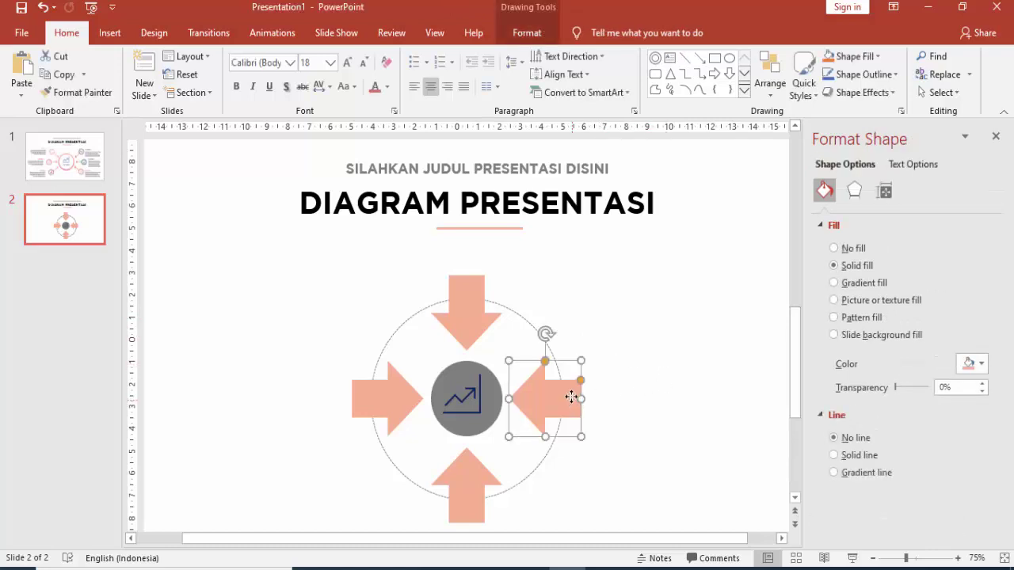
{"action": "left_click_drag", "start_coordinate": [545, 329], "coordinate": [525, 351]}
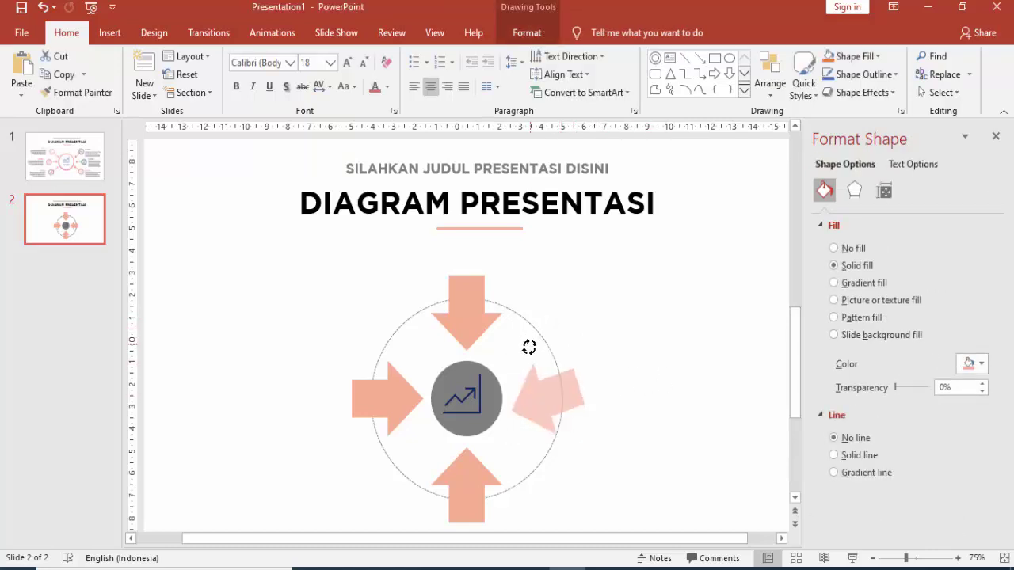
{"action": "left_click_drag", "start_coordinate": [550, 401], "coordinate": [550, 369]}
{"action": "left_click", "coordinate": [402, 404]}
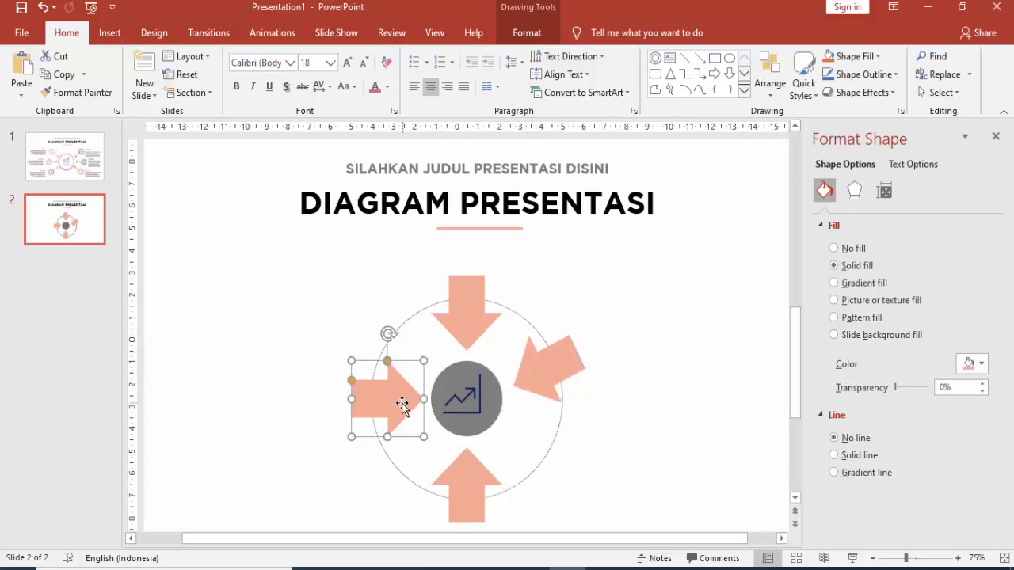
{"action": "key", "text": "Delete"}
{"action": "left_click", "coordinate": [557, 353]}
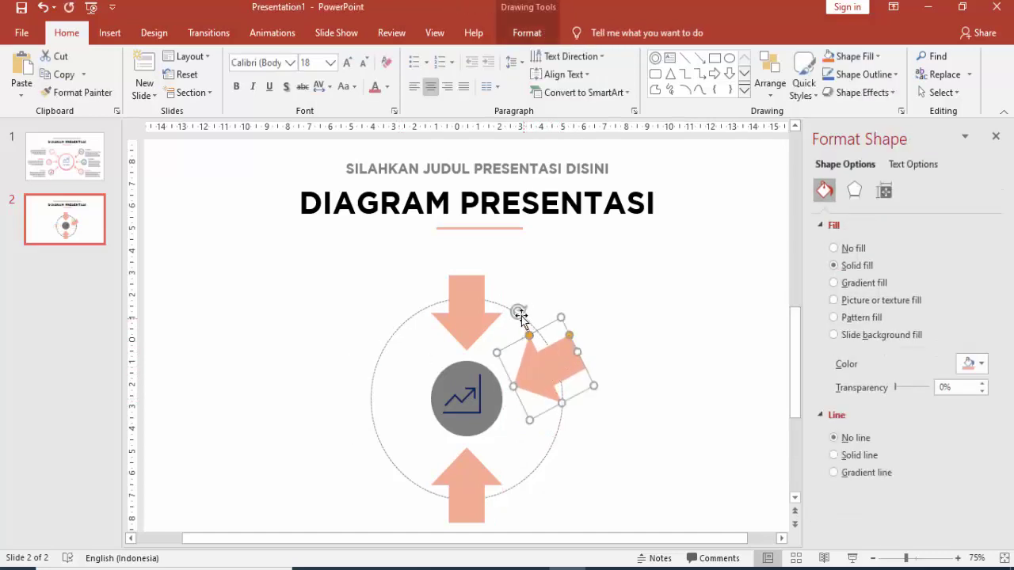
{"action": "left_click_drag", "start_coordinate": [522, 313], "coordinate": [515, 316]}
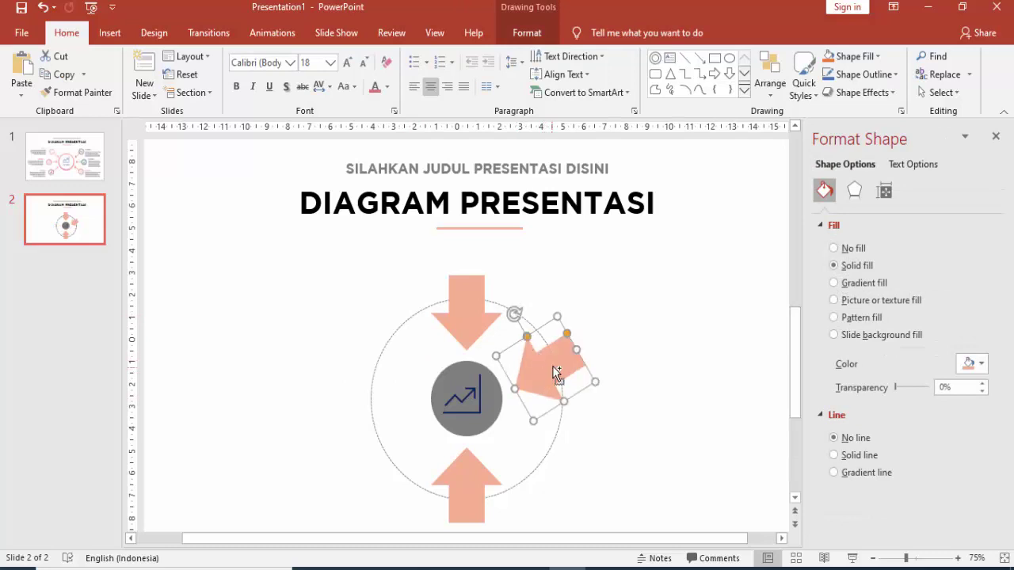
- Duplicate the tilted arrow, flip it vertically, and place it at the ring's lower right
{"action": "key", "text": "ctrl+d"}
{"action": "left_click_drag", "start_coordinate": [561, 354], "coordinate": [575, 422]}
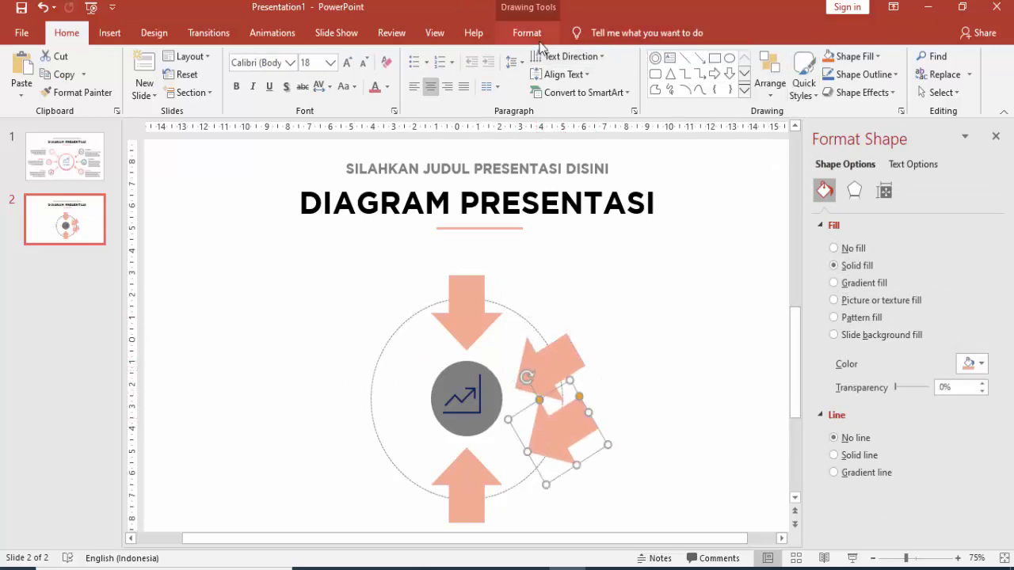
{"action": "left_click", "coordinate": [527, 33]}
{"action": "left_click", "coordinate": [772, 94]}
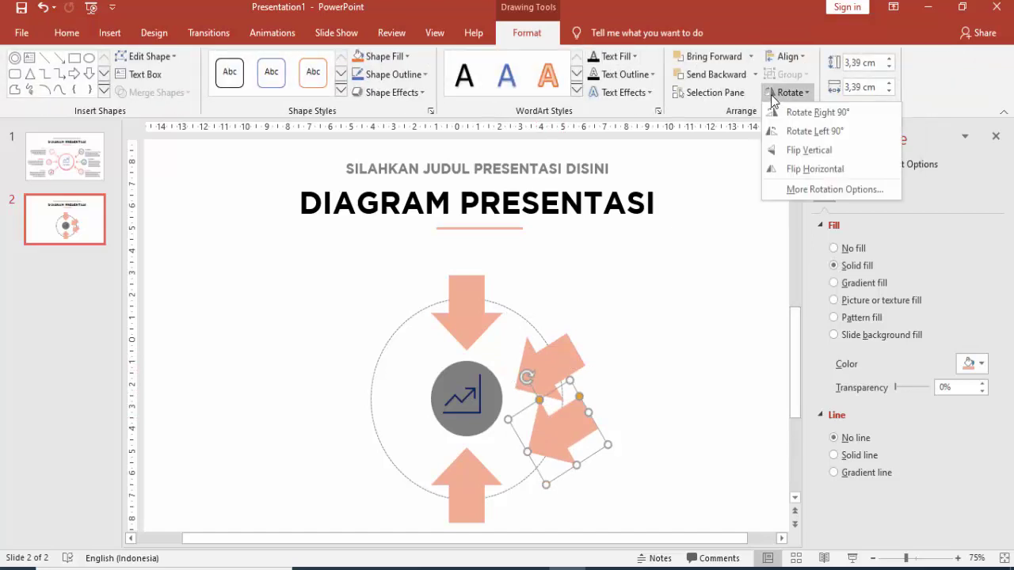
{"action": "left_click", "coordinate": [809, 150]}
{"action": "left_click_drag", "start_coordinate": [582, 430], "coordinate": [538, 449]}
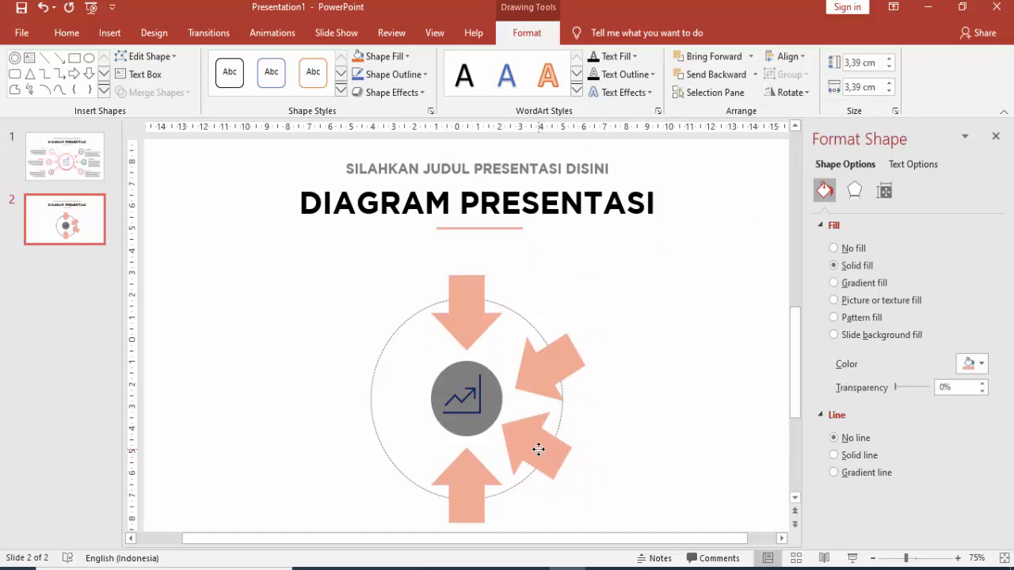
{"action": "left_click_drag", "start_coordinate": [549, 379], "coordinate": [544, 367]}
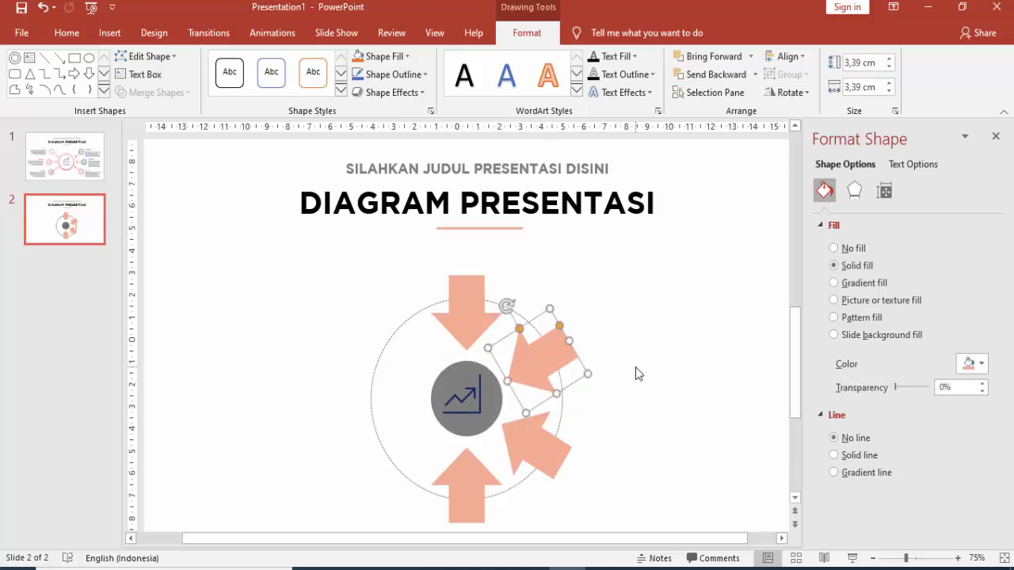
- Copy the two right-side arrows, flip them horizontally, and place them against the circle's left edge
{"action": "left_click", "coordinate": [545, 435], "text": "shift"}
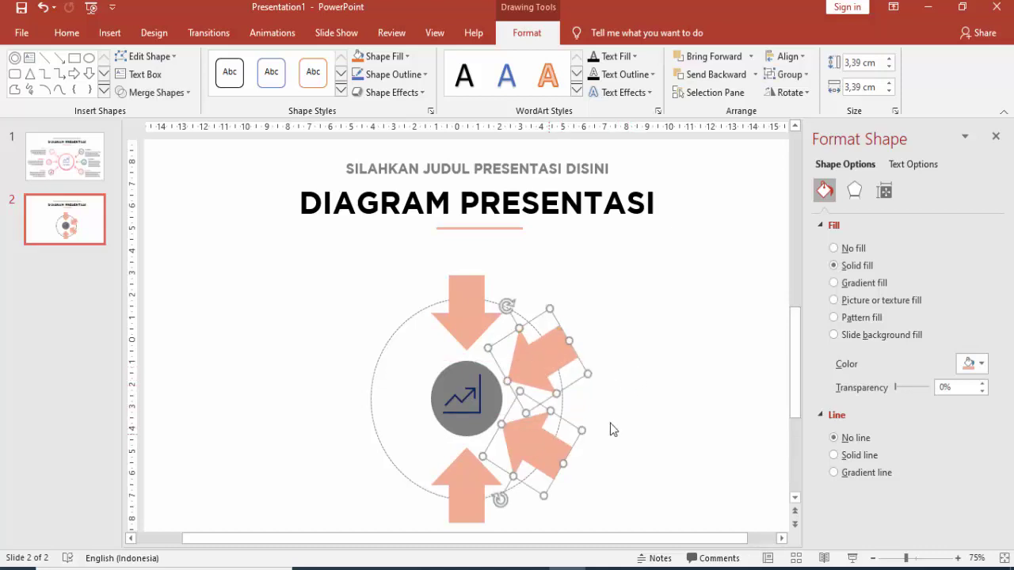
{"action": "key", "text": "ctrl+c"}
{"action": "key", "text": "ctrl+v"}
{"action": "left_click_drag", "start_coordinate": [555, 419], "coordinate": [328, 335]}
{"action": "left_click", "coordinate": [797, 94]}
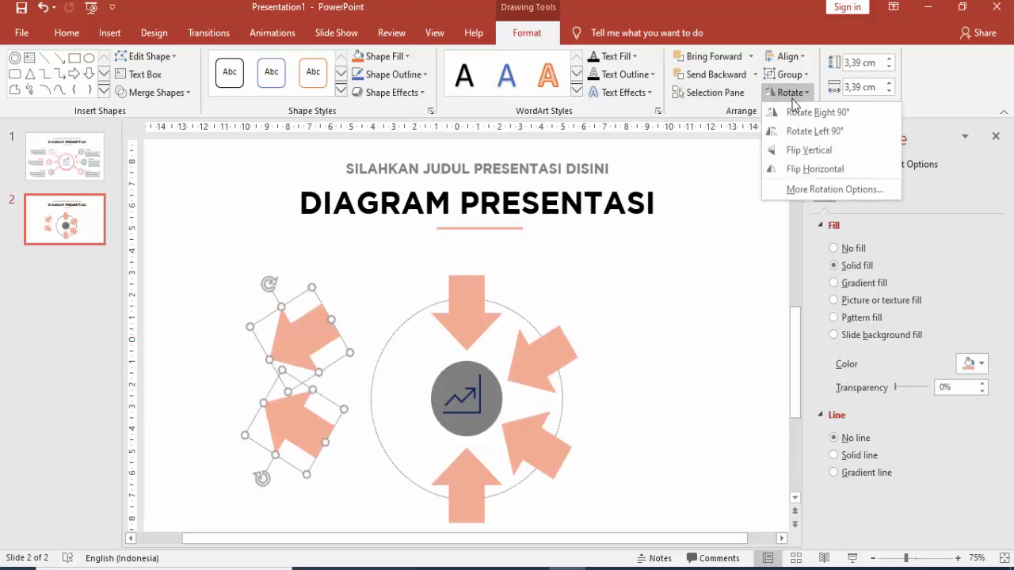
{"action": "left_click", "coordinate": [804, 167]}
{"action": "left_click_drag", "start_coordinate": [311, 342], "coordinate": [409, 357]}
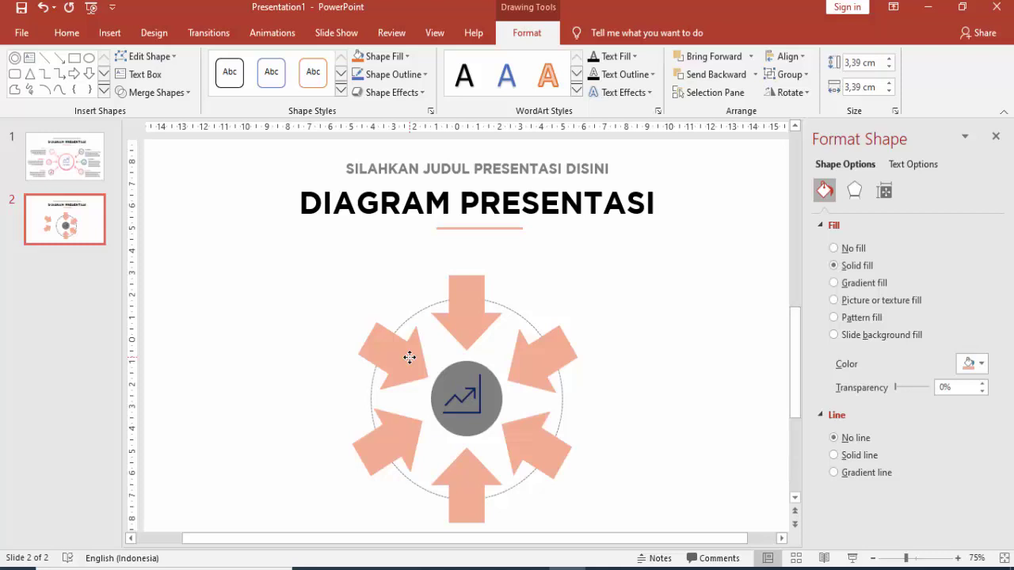
- Fill the upper-right arrow pink and the lower-right arrow mauve-pink
{"action": "left_click", "coordinate": [514, 419]}
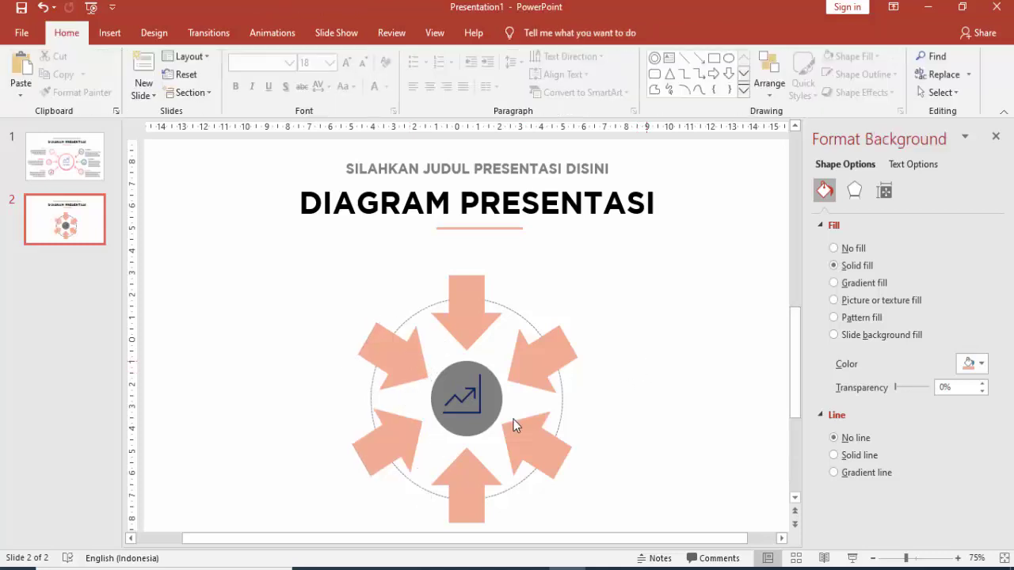
{"action": "left_click", "coordinate": [403, 360]}
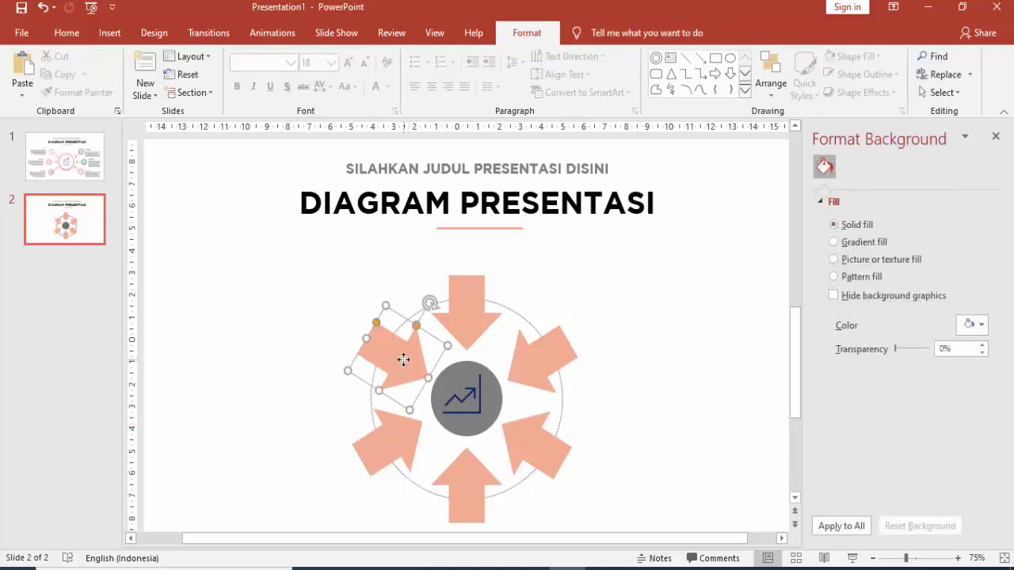
{"action": "left_click", "coordinate": [468, 311]}
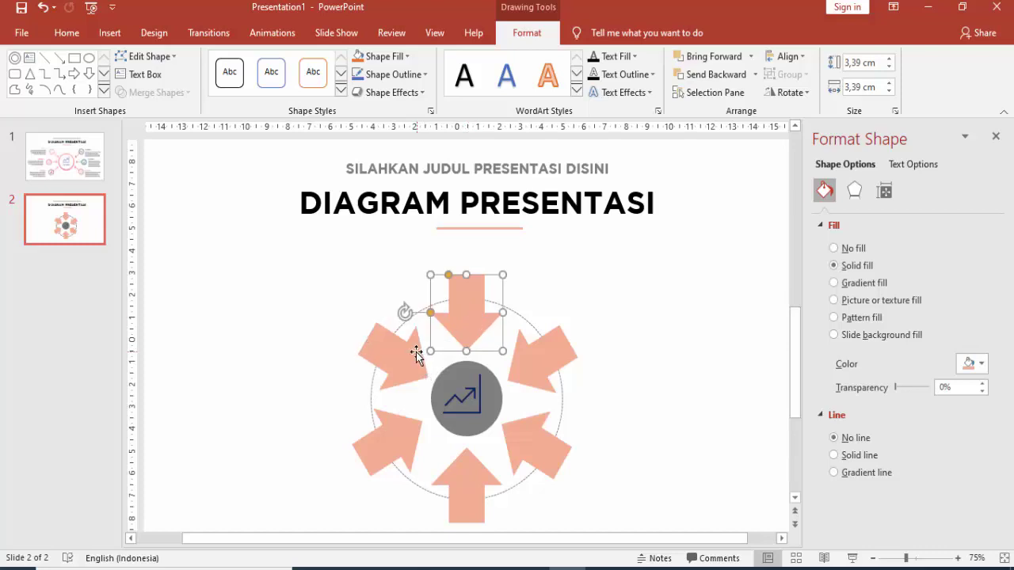
{"action": "left_click", "coordinate": [547, 341]}
{"action": "left_click", "coordinate": [967, 368]}
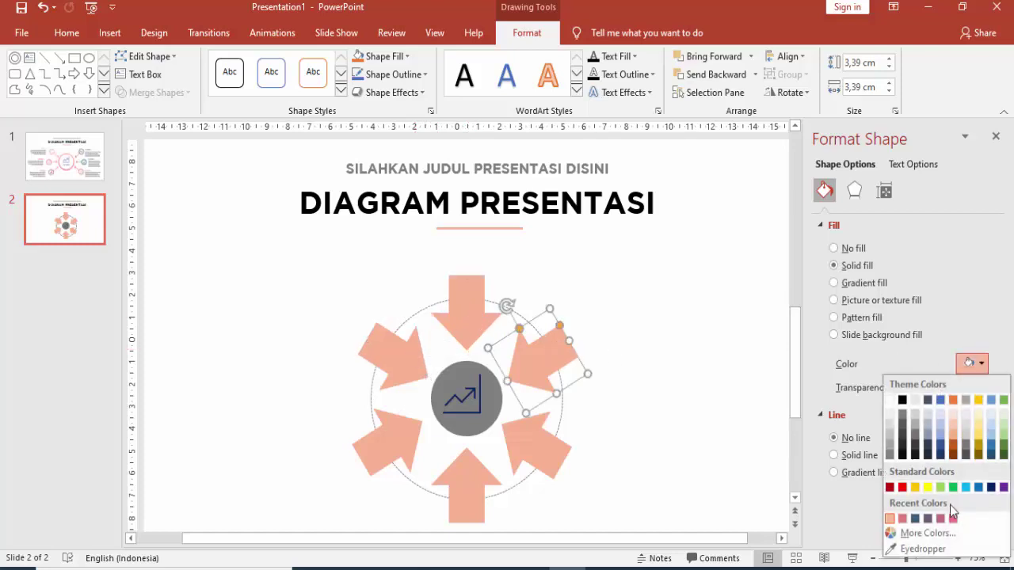
{"action": "left_click", "coordinate": [949, 515]}
{"action": "left_click", "coordinate": [538, 449]}
{"action": "left_click", "coordinate": [970, 364]}
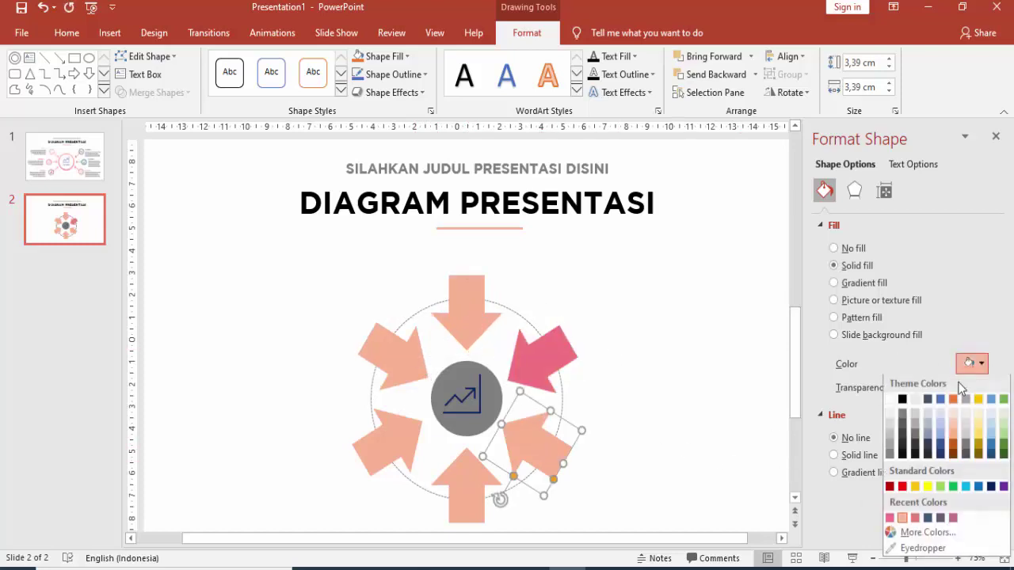
{"action": "left_click", "coordinate": [953, 520]}
- Fill the bottom arrow dark purple, lower-left dark blue, and upper-left coral
{"action": "left_click", "coordinate": [488, 490]}
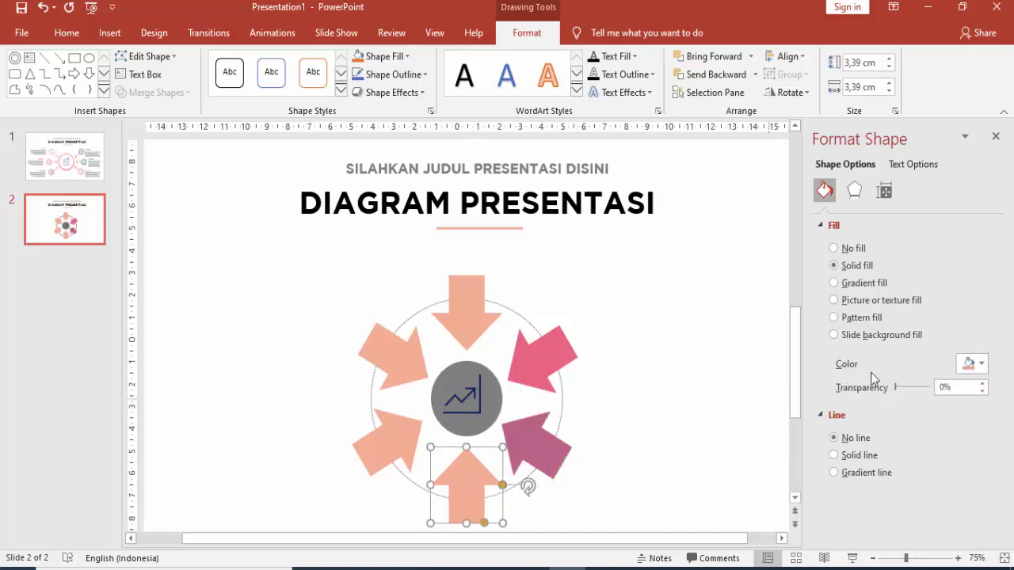
{"action": "left_click", "coordinate": [970, 364]}
{"action": "left_click", "coordinate": [953, 519]}
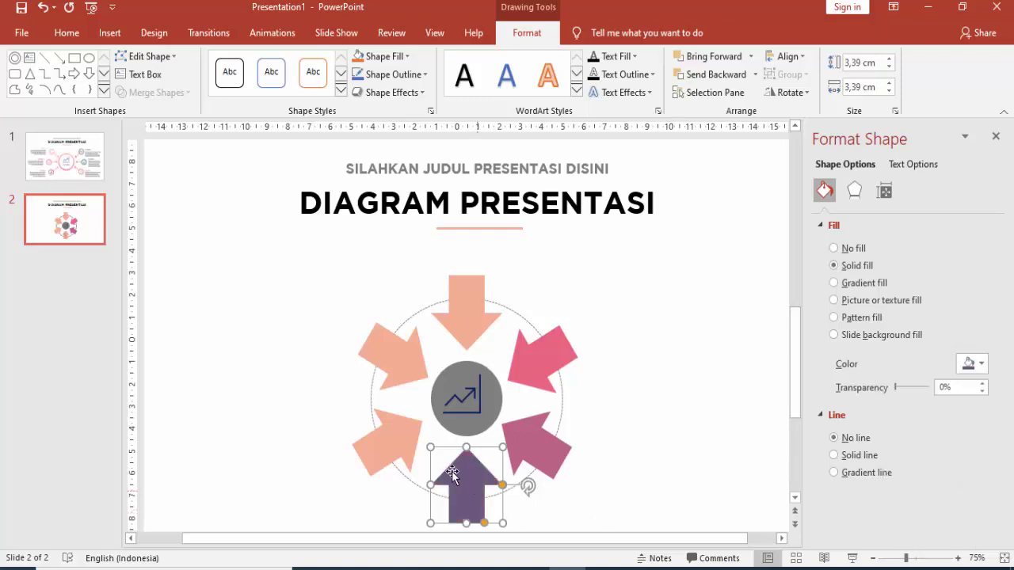
{"action": "key", "text": "Tab"}
{"action": "left_click", "coordinate": [970, 364]}
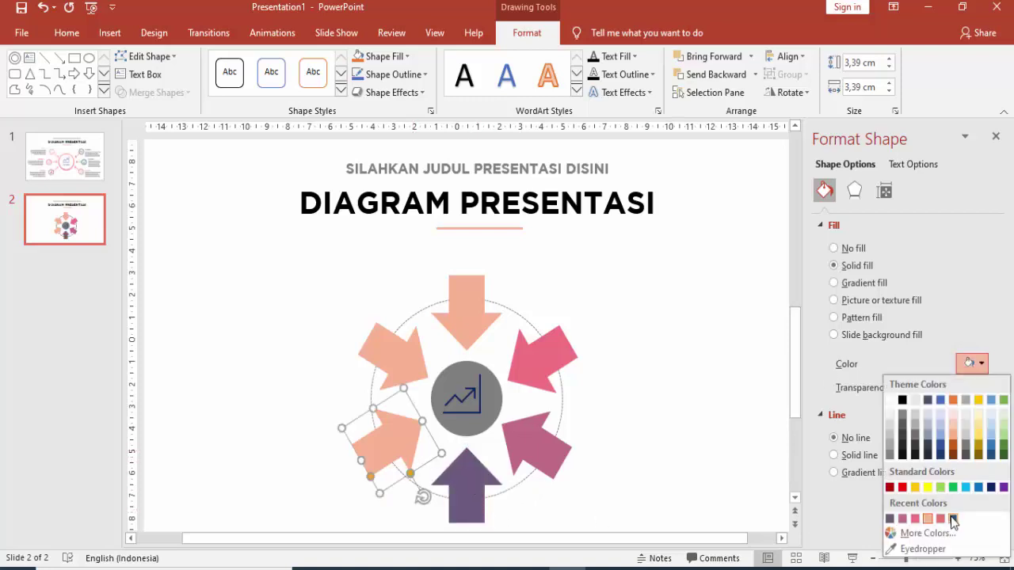
{"action": "left_click", "coordinate": [952, 519]}
{"action": "left_click", "coordinate": [381, 351]}
{"action": "left_click", "coordinate": [971, 364]}
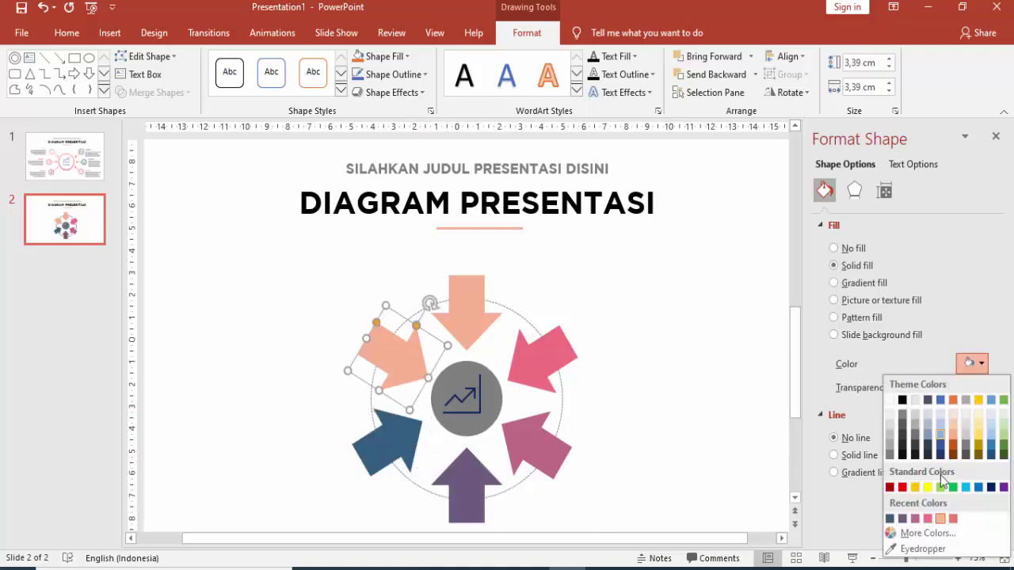
{"action": "left_click", "coordinate": [952, 519]}
{"action": "left_click", "coordinate": [683, 364]}
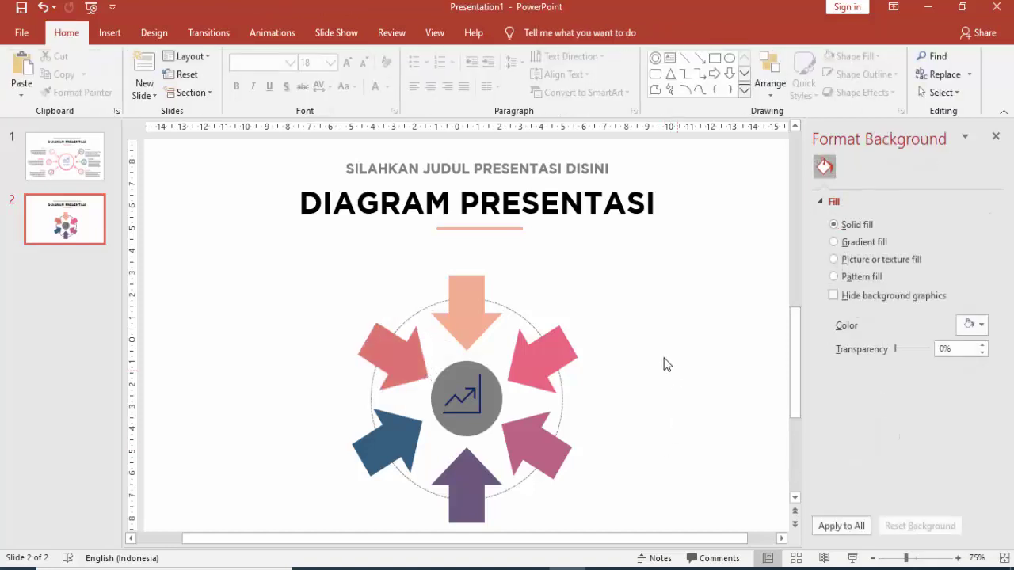
- Paste slide 1's dollar icon onto slide 2, shrink it, and move it onto the top arrow
{"action": "scroll", "coordinate": [277, 278], "scroll_direction": "up", "scroll_amount": 3}
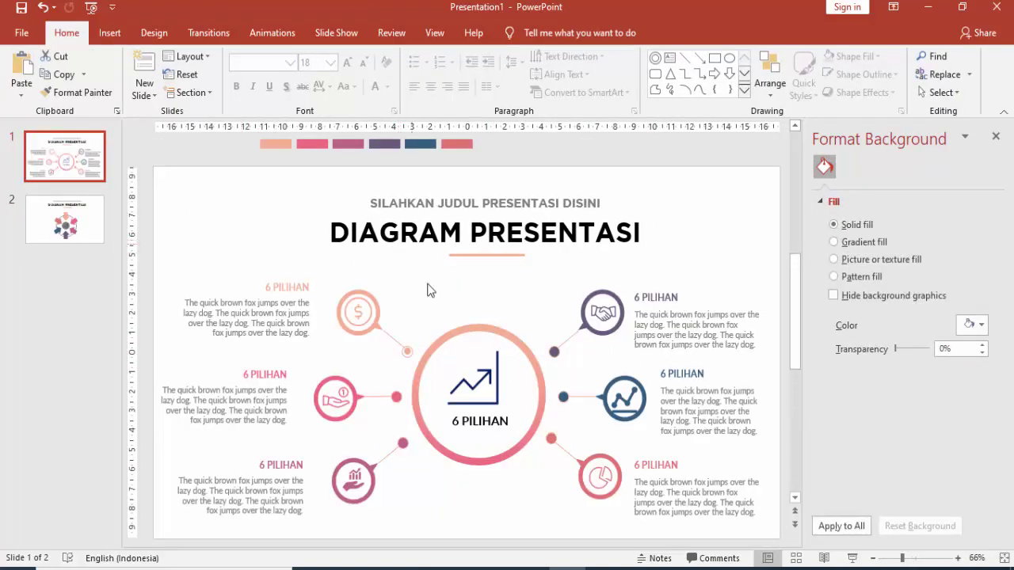
{"action": "left_click", "coordinate": [364, 317]}
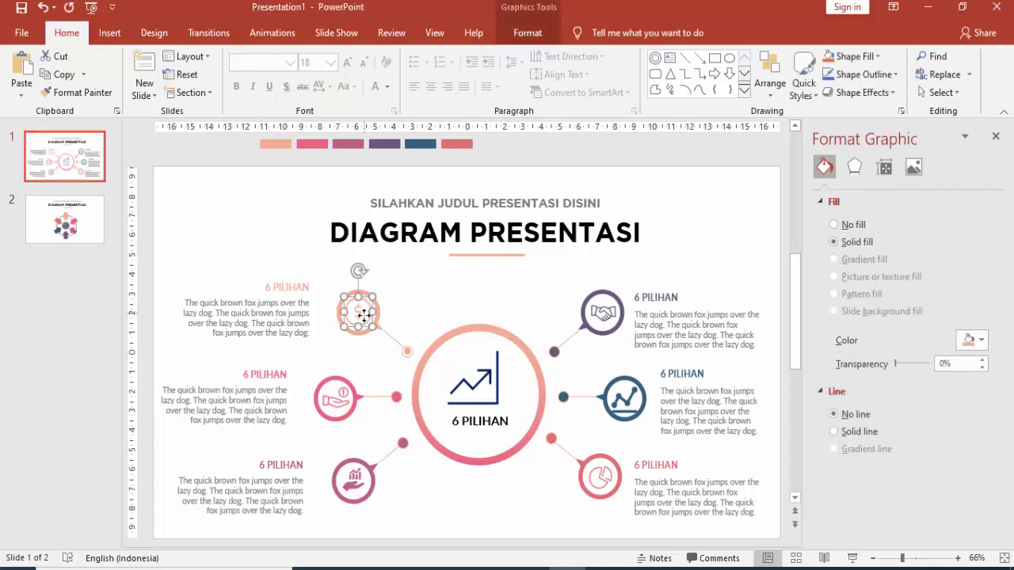
{"action": "left_click", "coordinate": [70, 234]}
{"action": "key", "text": "ctrl+v"}
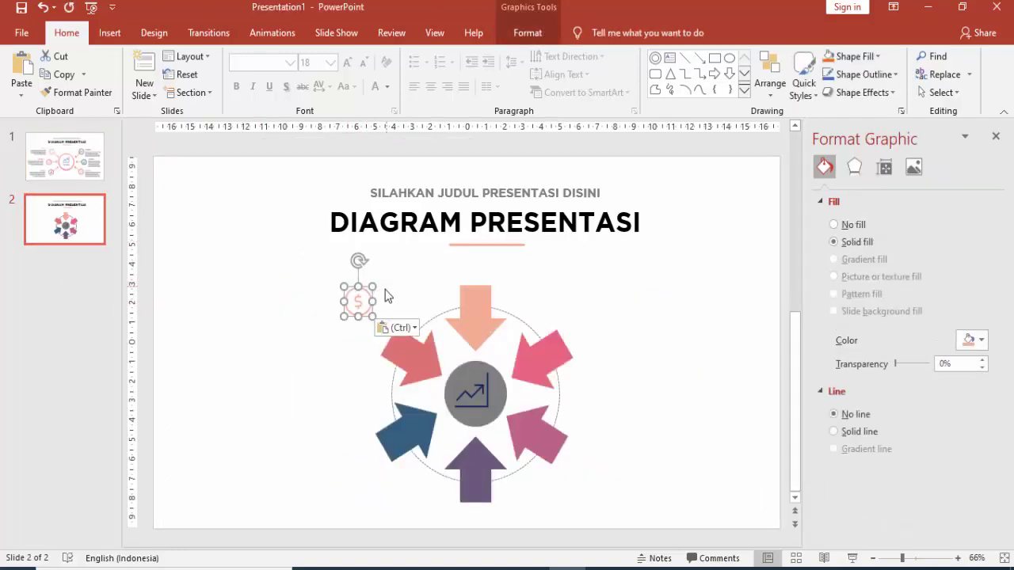
{"action": "scroll", "coordinate": [388, 296], "scroll_direction": "up", "scroll_amount": 4, "text": "ctrl"}
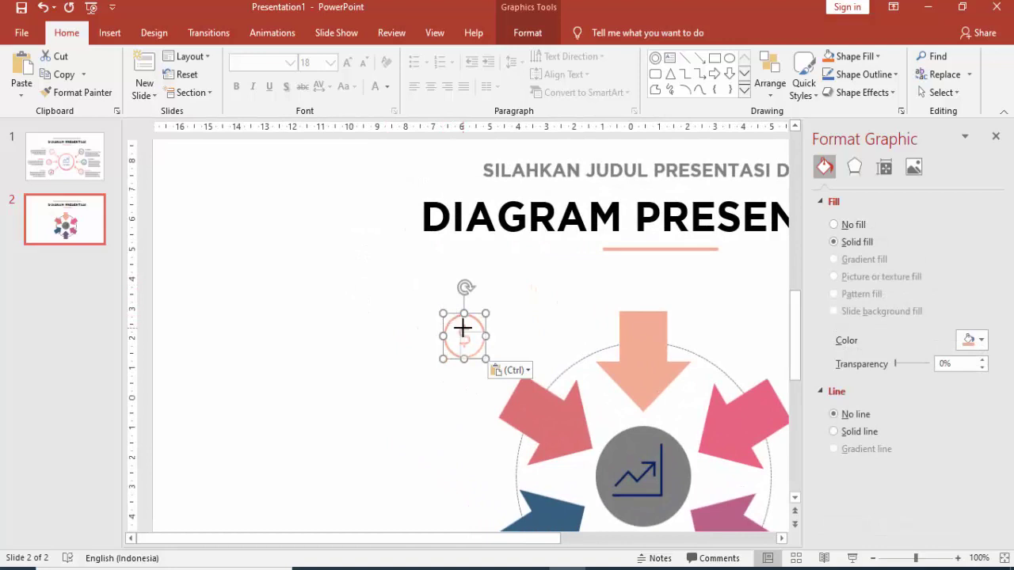
{"action": "left_click_drag", "start_coordinate": [443, 314], "coordinate": [460, 326]}
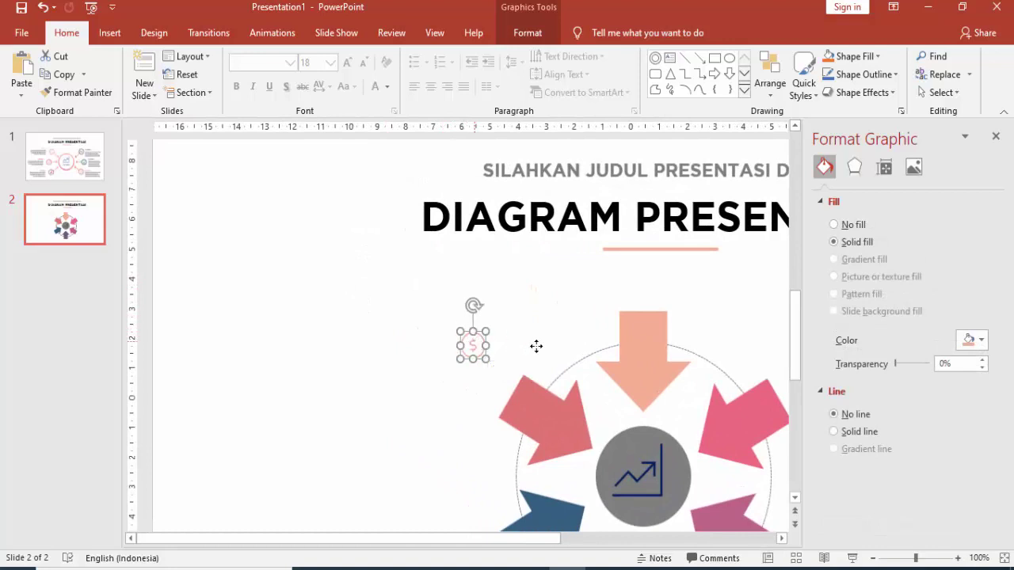
{"action": "left_click_drag", "start_coordinate": [536, 347], "coordinate": [647, 351]}
- Make the dollar icon white, centre it inside the top arrow, and return to slide 1
{"action": "left_click", "coordinate": [971, 341]}
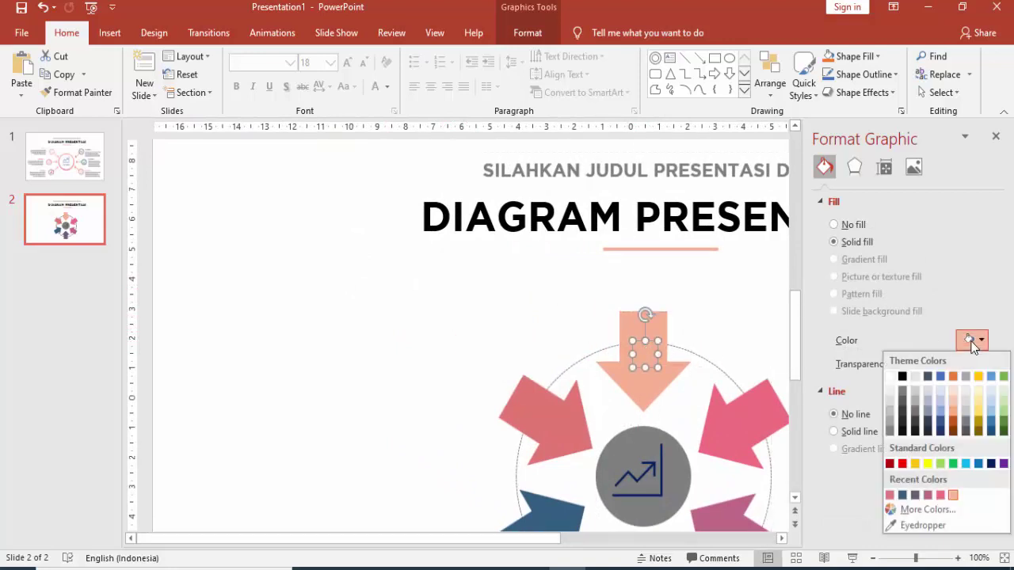
{"action": "left_click", "coordinate": [888, 377]}
{"action": "left_click", "coordinate": [717, 323]}
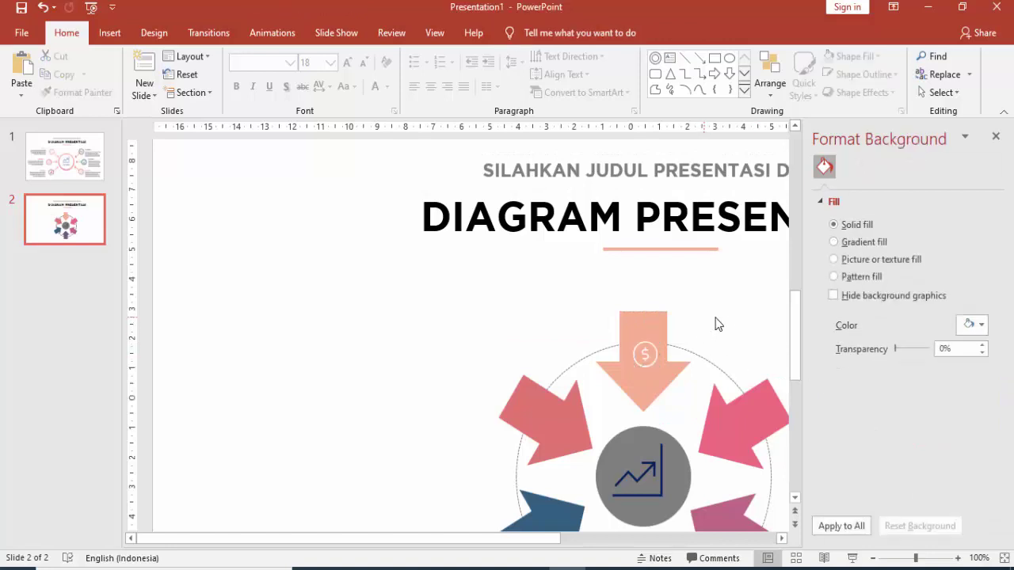
{"action": "scroll", "coordinate": [664, 353], "scroll_direction": "up", "scroll_amount": 3, "text": "ctrl"}
{"action": "scroll", "coordinate": [652, 352], "scroll_direction": "up", "scroll_amount": 2, "text": "ctrl"}
{"action": "left_click", "coordinate": [616, 279]}
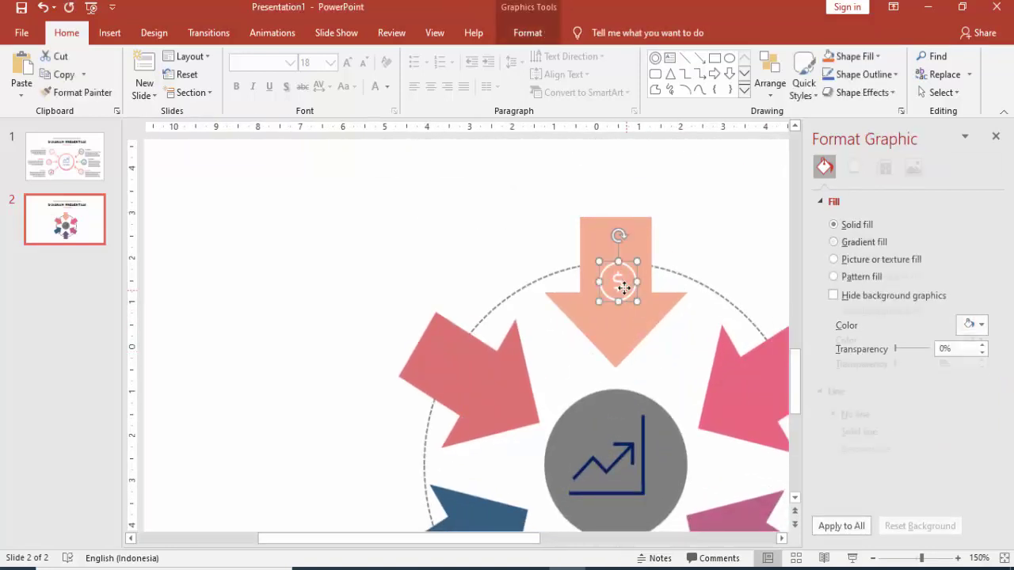
{"action": "left_click_drag", "start_coordinate": [616, 282], "coordinate": [616, 291]}
{"action": "scroll", "coordinate": [619, 291], "scroll_direction": "down", "scroll_amount": 5, "text": "ctrl"}
{"action": "left_click", "coordinate": [619, 292]}
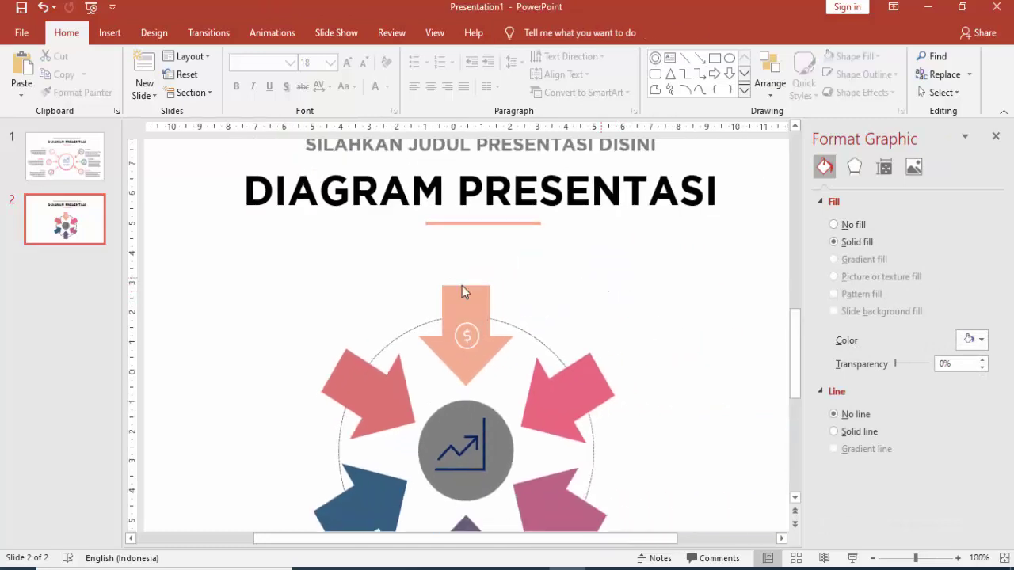
{"action": "scroll", "coordinate": [412, 305], "scroll_direction": "up", "scroll_amount": 3}
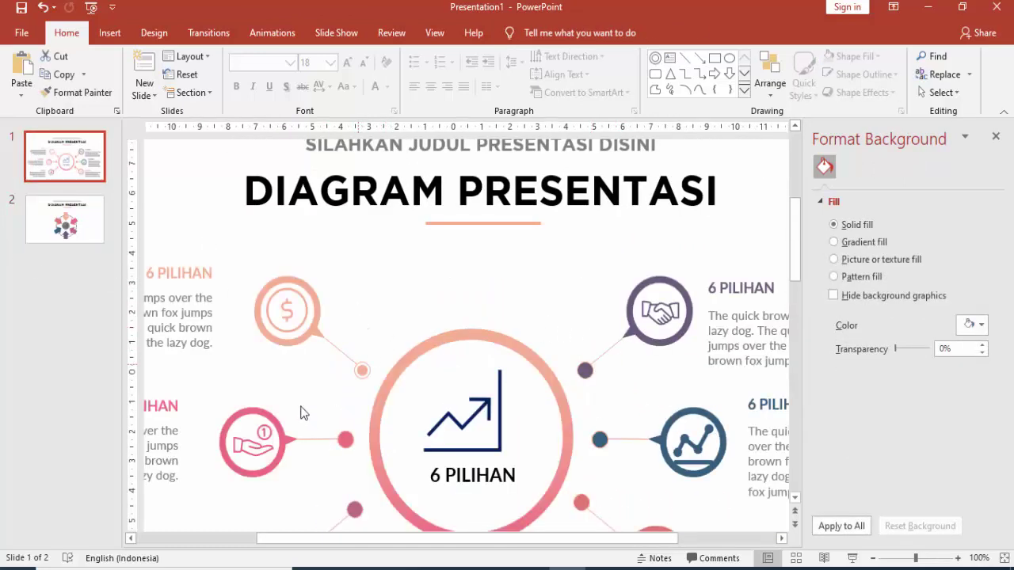
- Place a white copy of slide 1's hand icon on slide 2's upper-right pink arrow
{"action": "left_click", "coordinate": [256, 444]}
{"action": "key", "text": "ctrl+c"}
{"action": "left_click", "coordinate": [65, 219]}
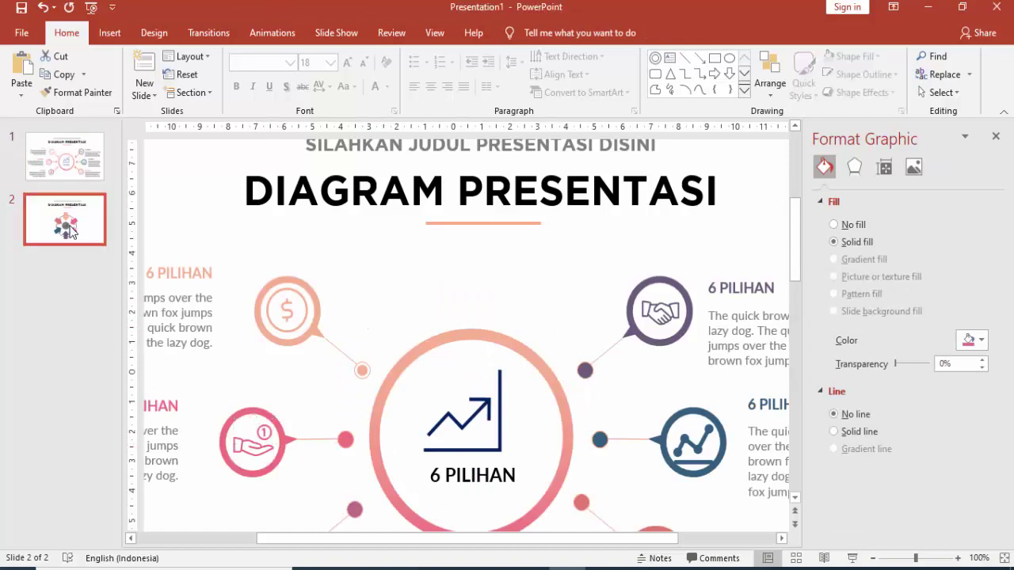
{"action": "key", "text": "ctrl+v"}
{"action": "left_click_drag", "start_coordinate": [242, 453], "coordinate": [555, 403]}
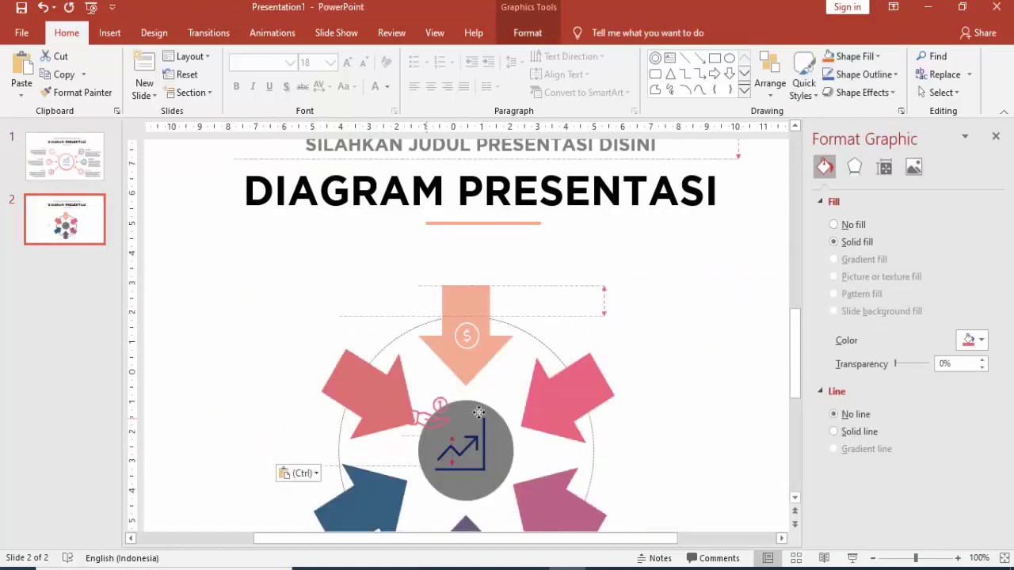
{"action": "left_click", "coordinate": [959, 343]}
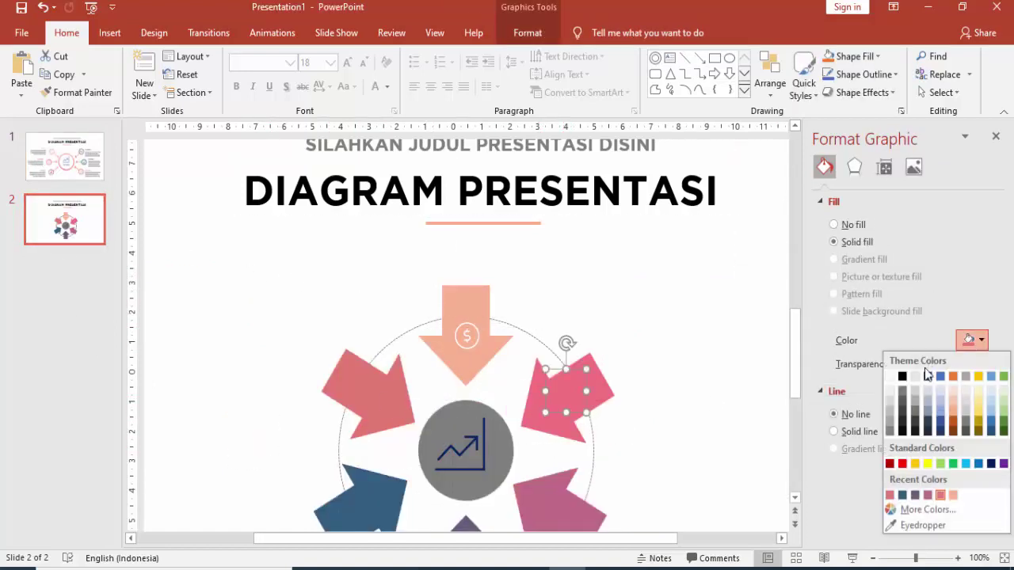
{"action": "left_click", "coordinate": [890, 376]}
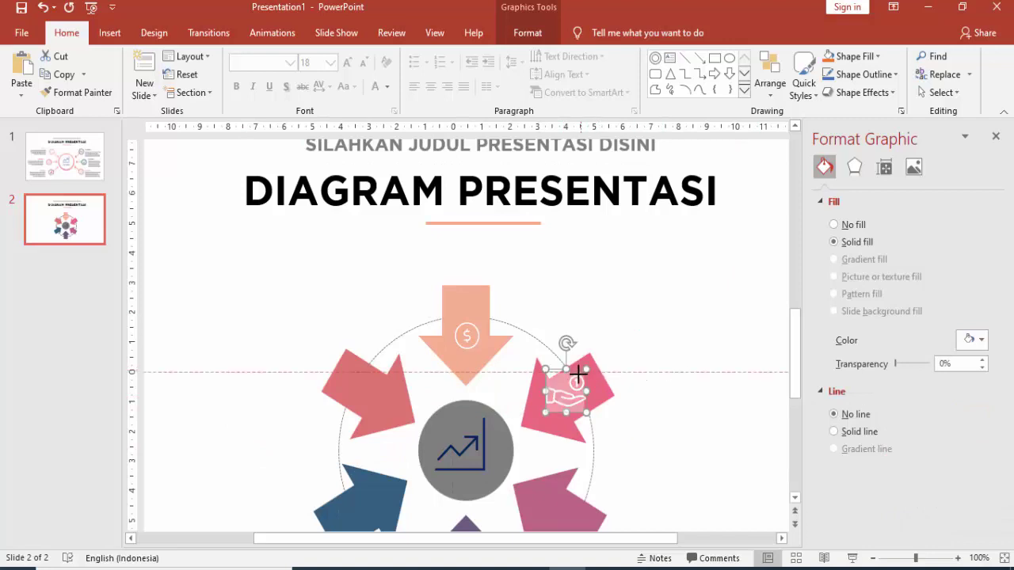
{"action": "left_click_drag", "start_coordinate": [587, 365], "coordinate": [571, 402]}
{"action": "left_click", "coordinate": [678, 375]}
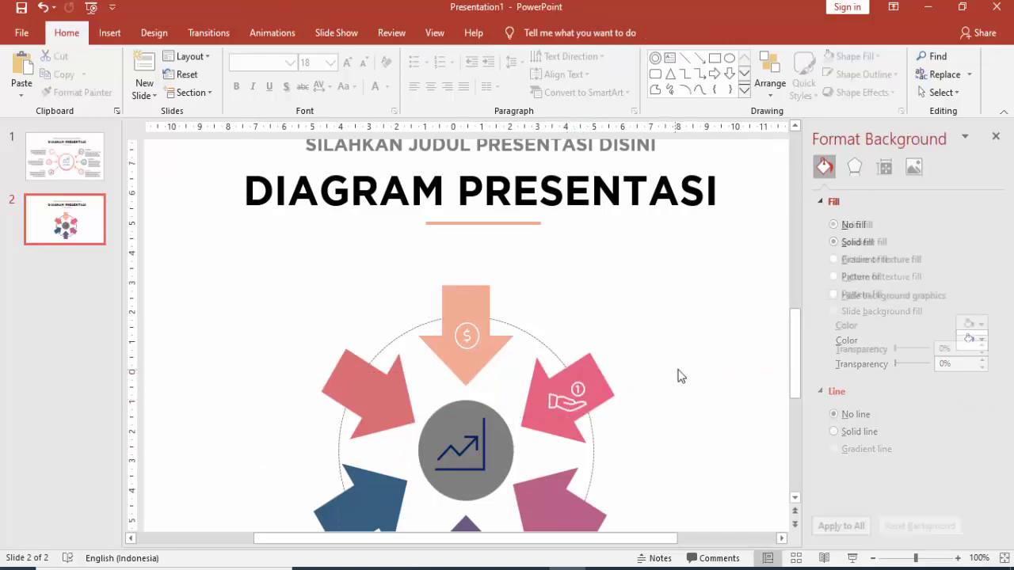
{"action": "scroll", "coordinate": [678, 376], "scroll_direction": "down", "scroll_amount": 2}
{"action": "scroll", "coordinate": [677, 376], "scroll_direction": "down", "scroll_amount": 1}
- Add a white hand-with-chart icon to the lower-right pink arrow on slide 2
{"action": "left_click", "coordinate": [89, 176]}
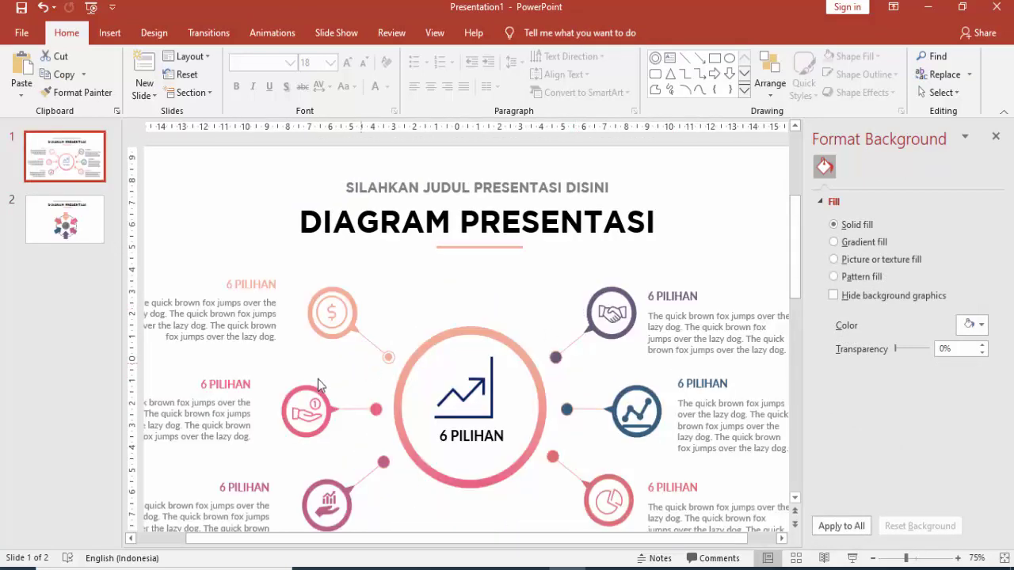
{"action": "left_click", "coordinate": [318, 496]}
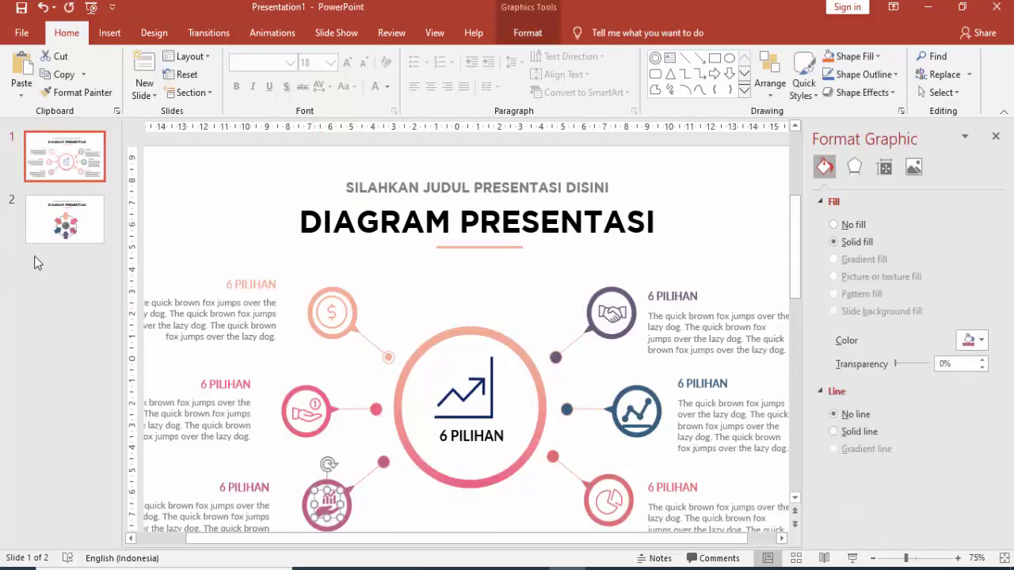
{"action": "left_click", "coordinate": [65, 220]}
{"action": "key", "text": "ctrl+v"}
{"action": "left_click", "coordinate": [972, 340]}
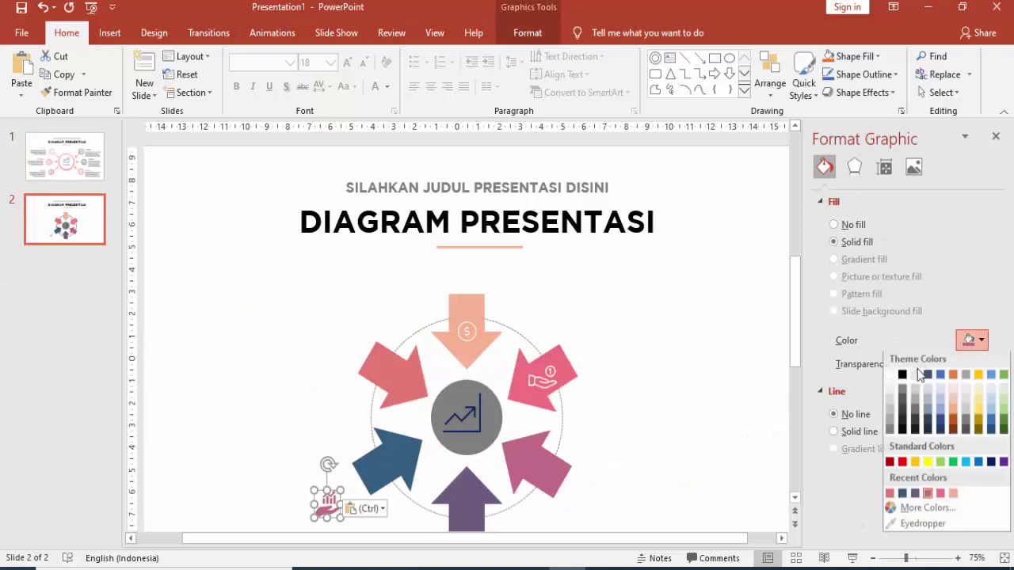
{"action": "left_click", "coordinate": [890, 376]}
{"action": "left_click_drag", "start_coordinate": [328, 507], "coordinate": [529, 459]}
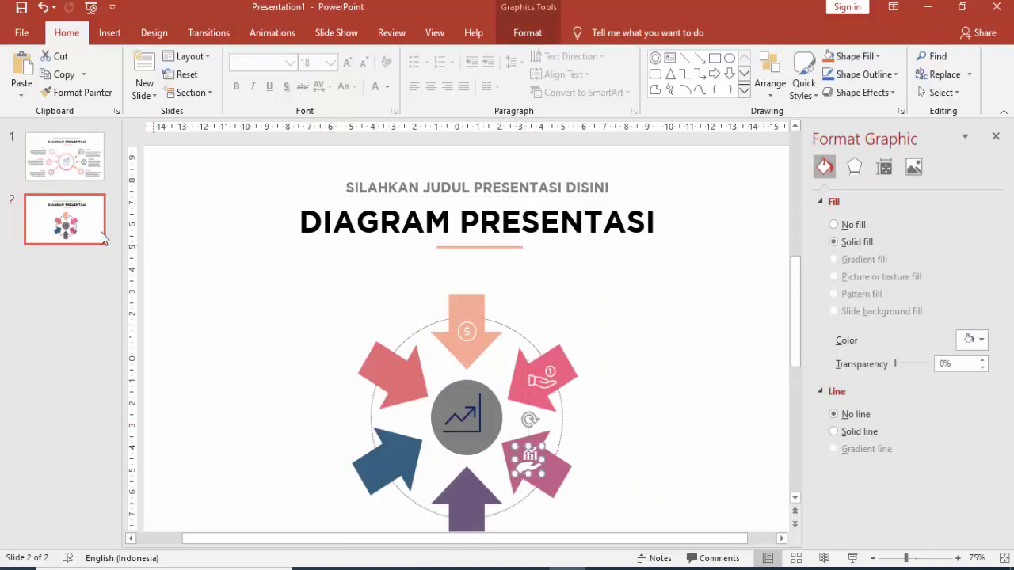
- Add a white handshake icon to the bottom purple arrow on slide 2
{"action": "key", "text": "Page_Up"}
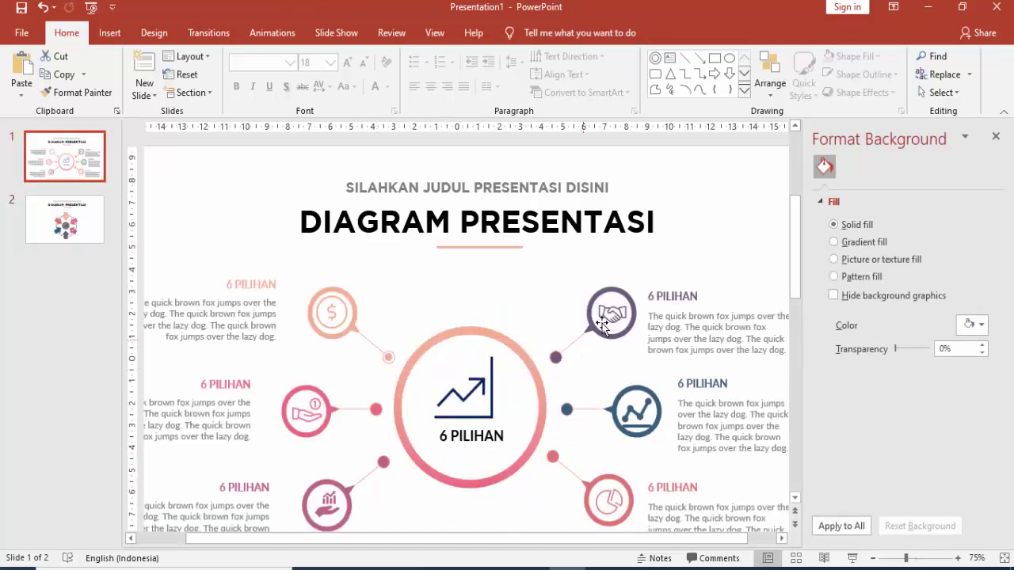
{"action": "left_click", "coordinate": [604, 325]}
{"action": "left_click", "coordinate": [65, 220]}
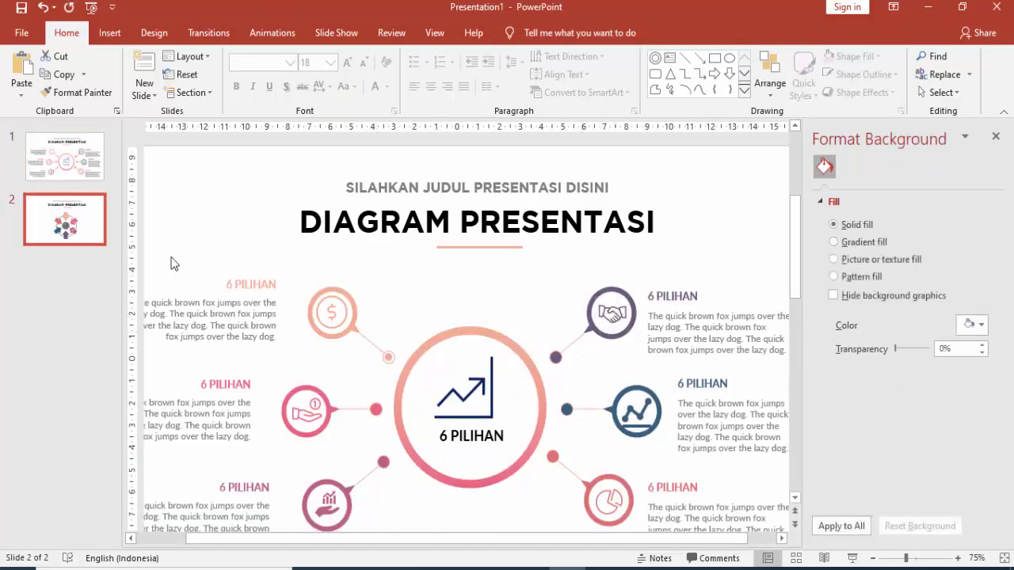
{"action": "key", "text": "ctrl+v"}
{"action": "left_click_drag", "start_coordinate": [609, 319], "coordinate": [462, 495]}
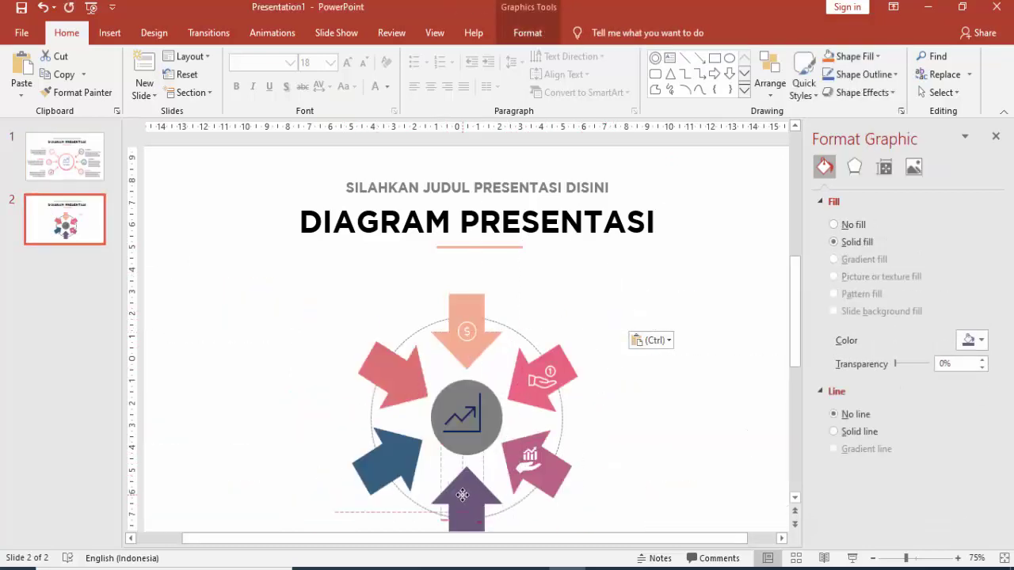
{"action": "left_click", "coordinate": [972, 340]}
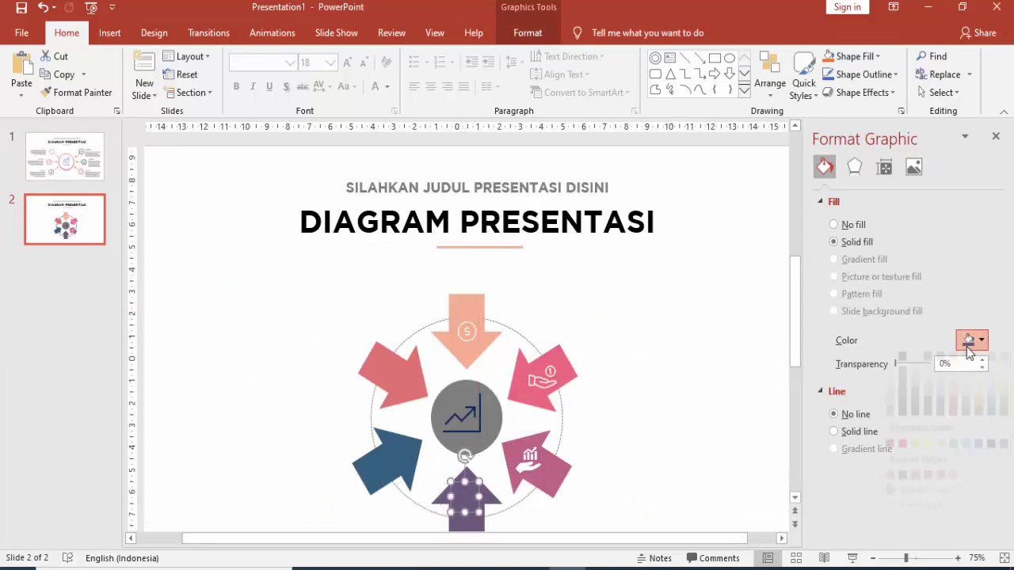
{"action": "left_click", "coordinate": [891, 377]}
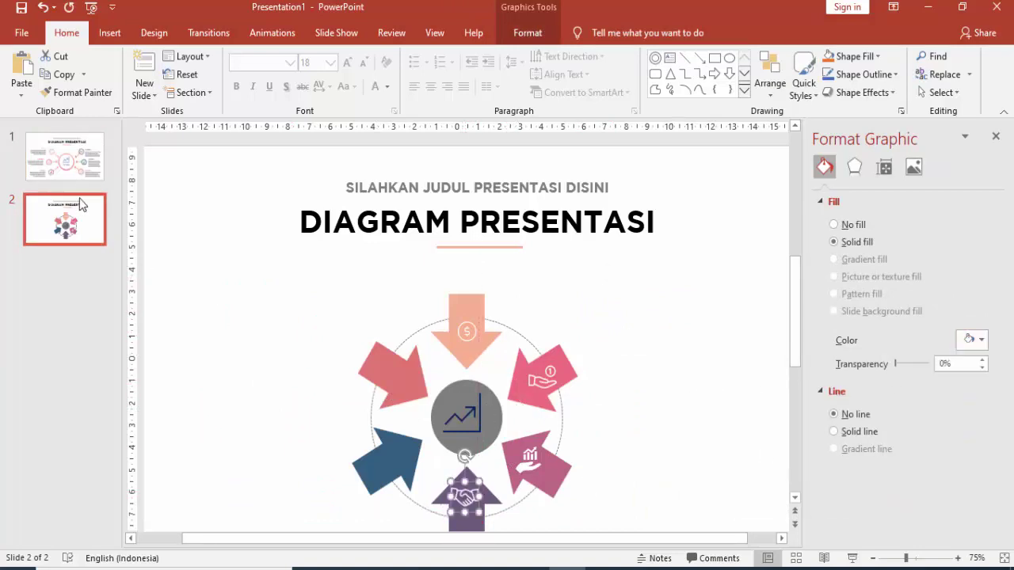
- Add a white line-graph icon to the blue arrow on slide 2
{"action": "left_click", "coordinate": [64, 157]}
{"action": "left_click", "coordinate": [639, 410]}
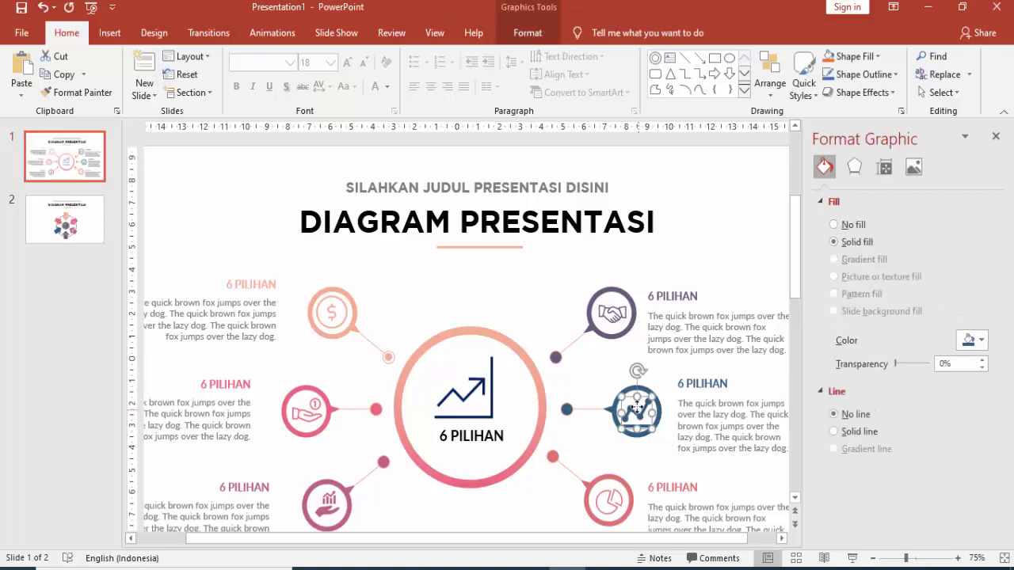
{"action": "left_click", "coordinate": [64, 219]}
{"action": "key", "text": "ctrl+v"}
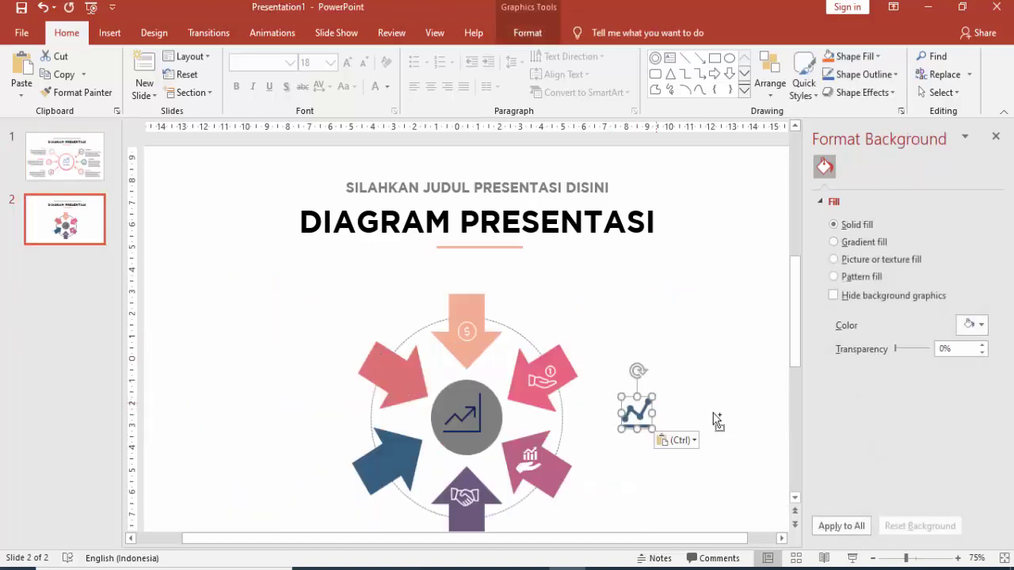
{"action": "left_click", "coordinate": [969, 341]}
{"action": "left_click", "coordinate": [901, 377]}
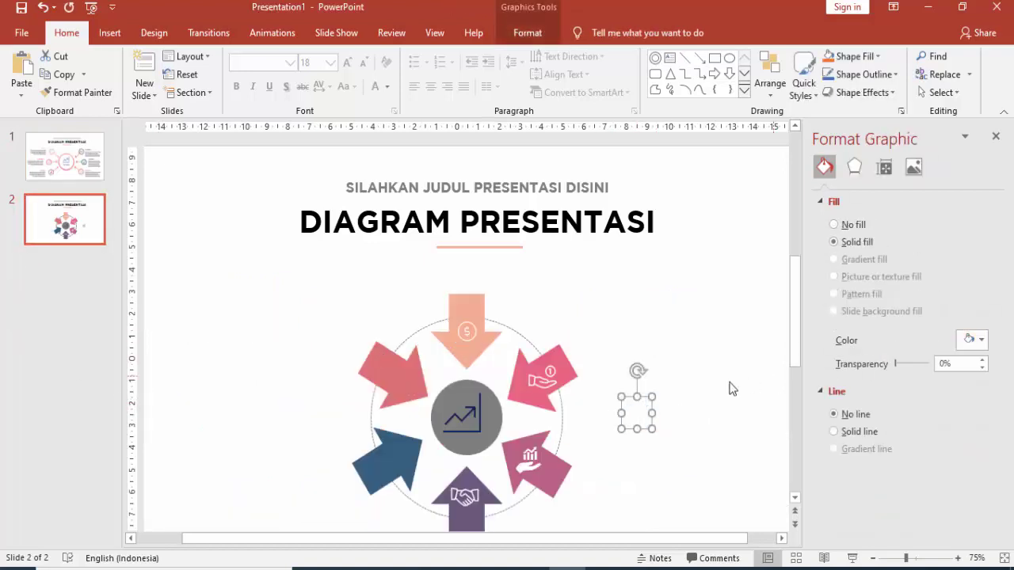
{"action": "left_click_drag", "start_coordinate": [636, 412], "coordinate": [391, 455]}
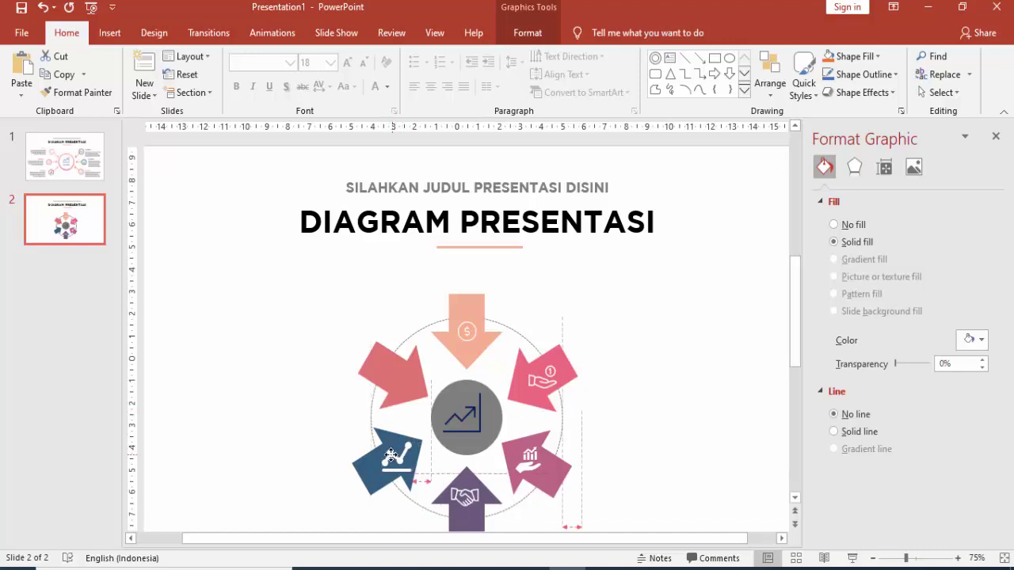
{"action": "left_click_drag", "start_coordinate": [410, 440], "coordinate": [394, 464]}
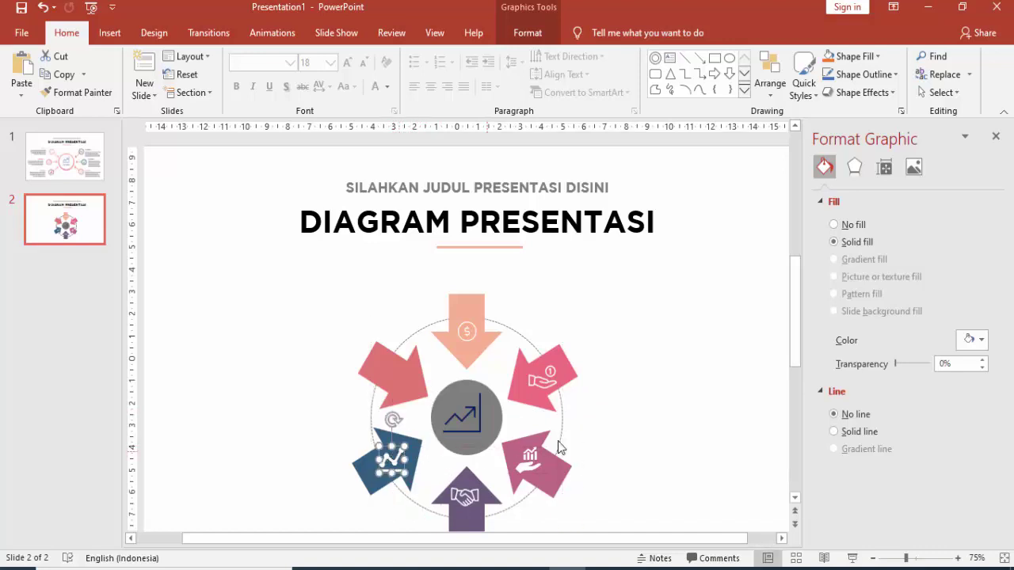
{"action": "left_click", "coordinate": [233, 335]}
- Add a white pie-chart icon to the upper-left arrow on slide 2
{"action": "left_click", "coordinate": [74, 173]}
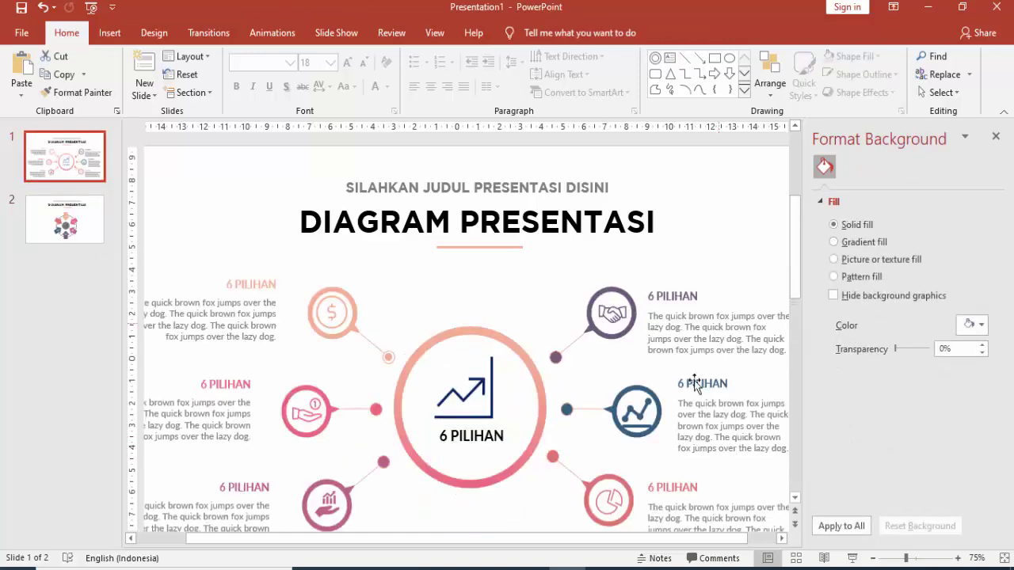
{"action": "left_click", "coordinate": [618, 504]}
{"action": "left_click", "coordinate": [199, 253]}
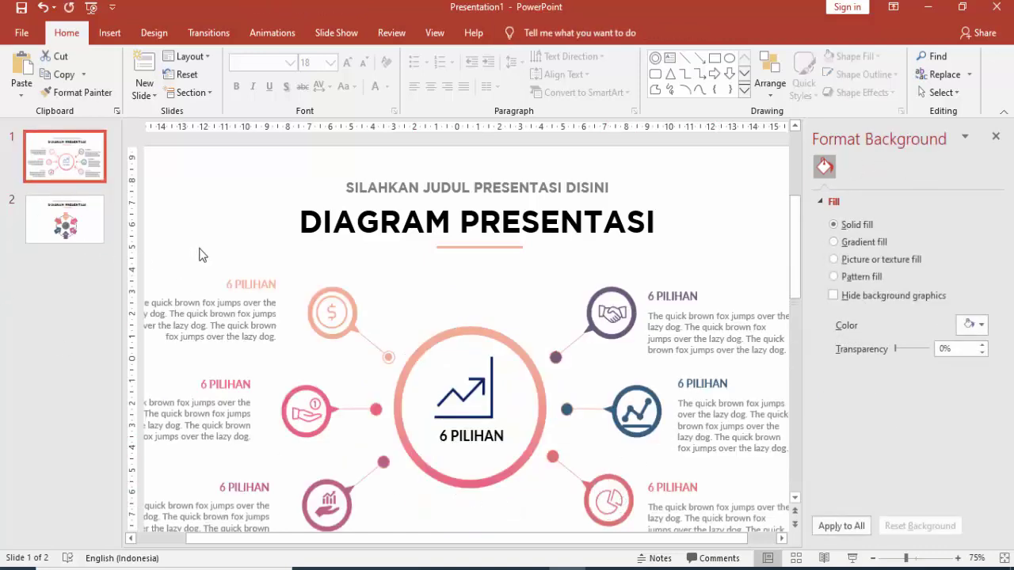
{"action": "key", "text": "ctrl+v"}
{"action": "left_click", "coordinate": [968, 339]}
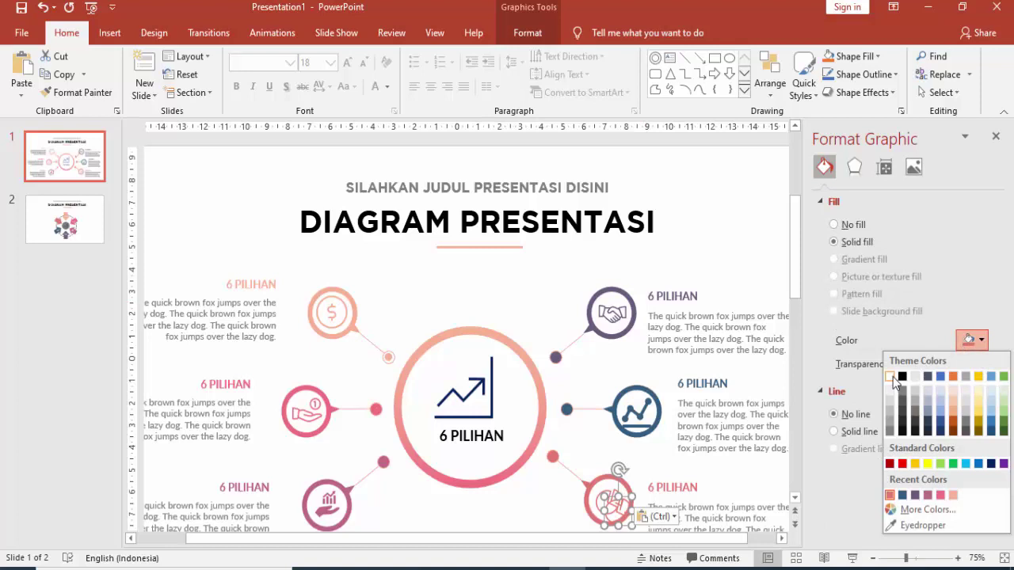
{"action": "left_click", "coordinate": [891, 378]}
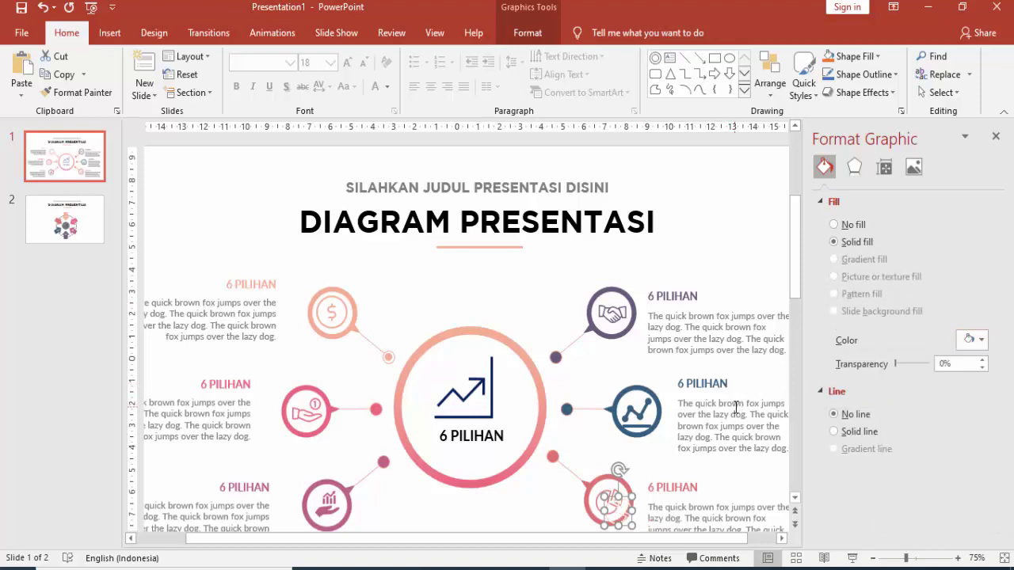
{"action": "key", "text": "Escape"}
{"action": "left_click", "coordinate": [63, 226]}
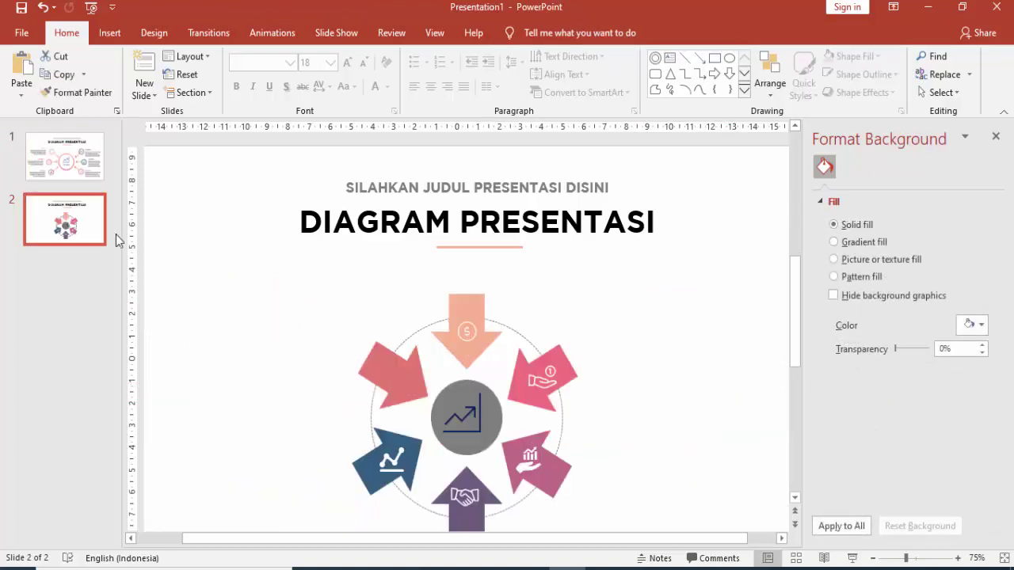
{"action": "key", "text": "ctrl+v"}
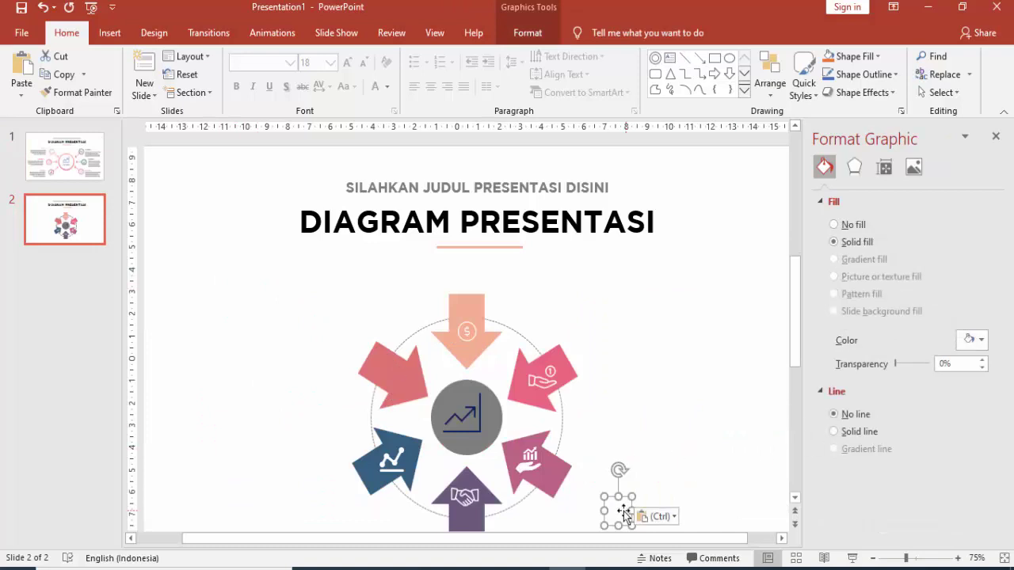
{"action": "left_click_drag", "start_coordinate": [625, 514], "coordinate": [411, 381]}
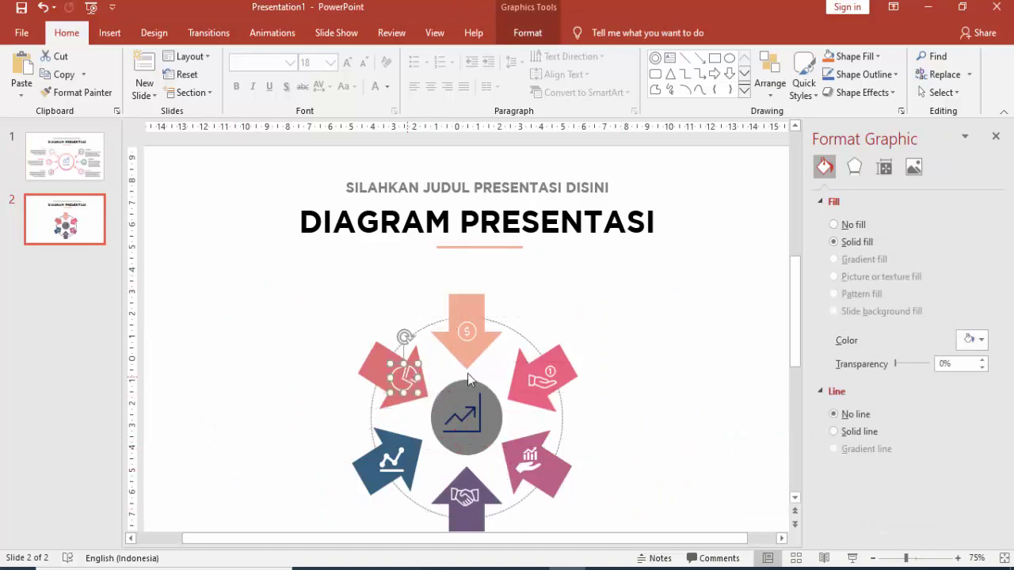
{"action": "left_click", "coordinate": [620, 341]}
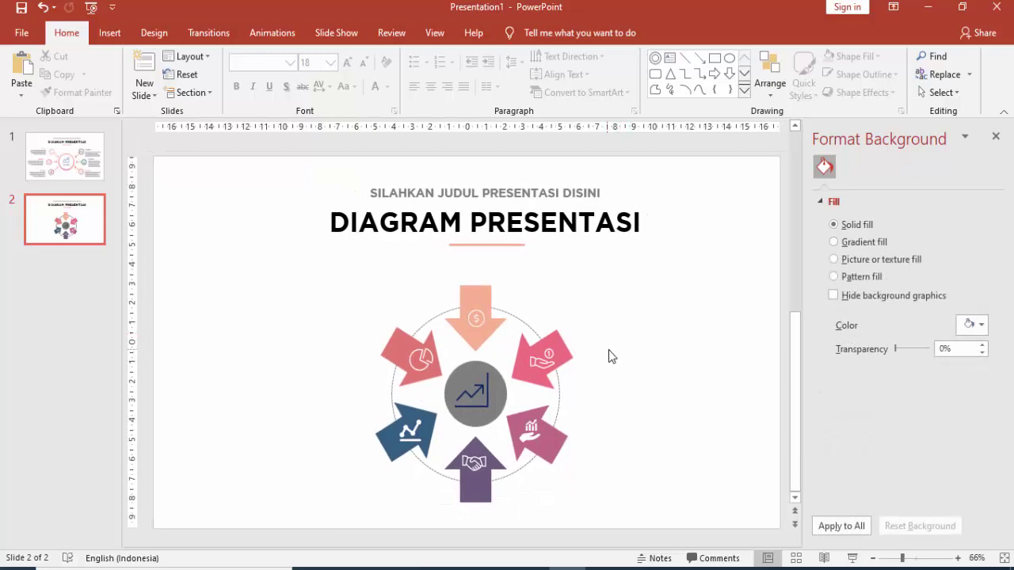
- Paste slide 1's 6 PILIHAN heading-and-paragraph group left of the diagram on slide 2
{"action": "left_click", "coordinate": [83, 168]}
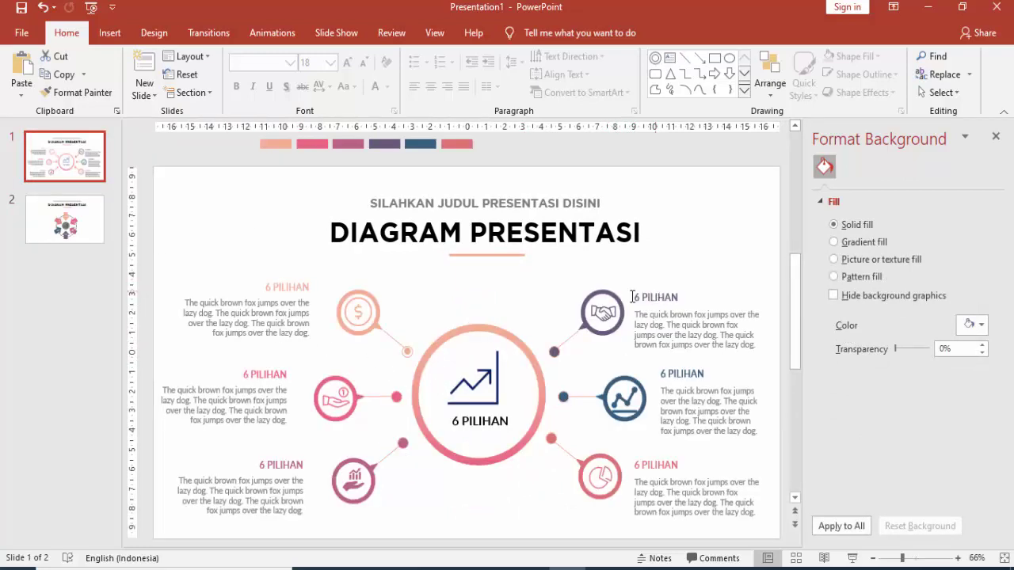
{"action": "left_click", "coordinate": [287, 287]}
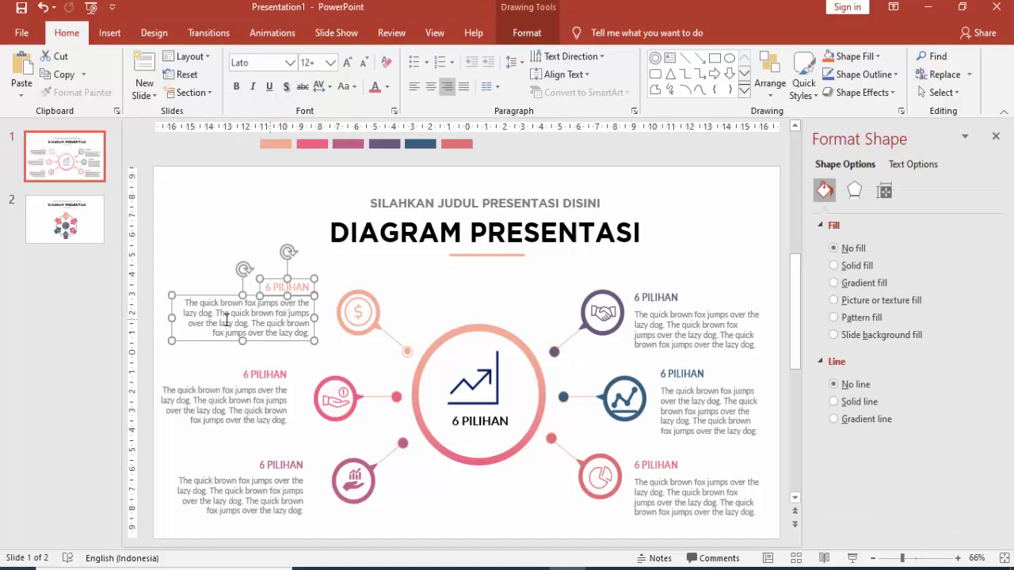
{"action": "left_click", "coordinate": [65, 219]}
{"action": "key", "text": "ctrl+v"}
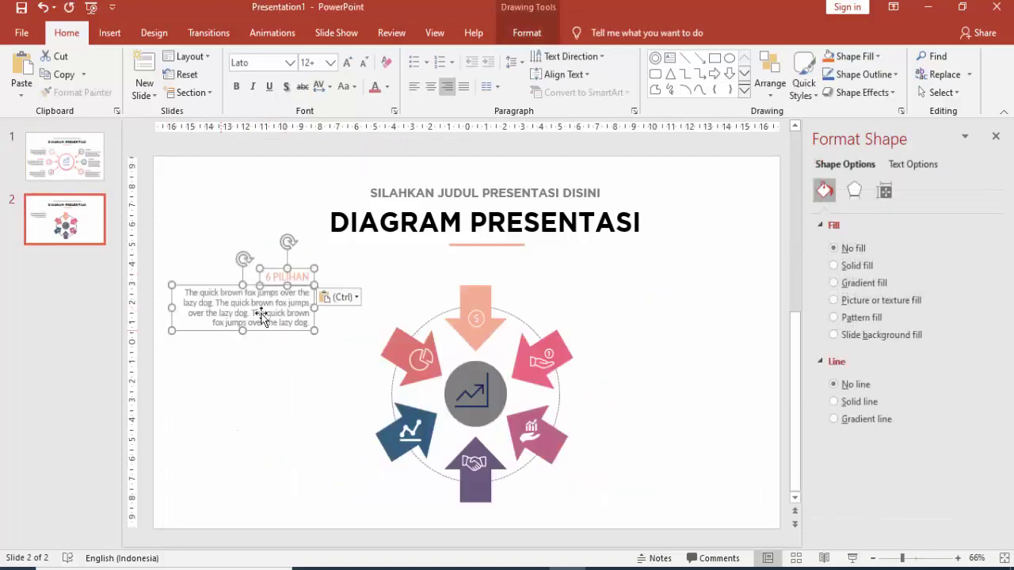
{"action": "mouse_move", "coordinate": [235, 287]}
{"action": "left_mouse_down"}
{"action": "mouse_move", "coordinate": [273, 285]}
{"action": "mouse_move", "coordinate": [255, 285]}
{"action": "left_mouse_up"}
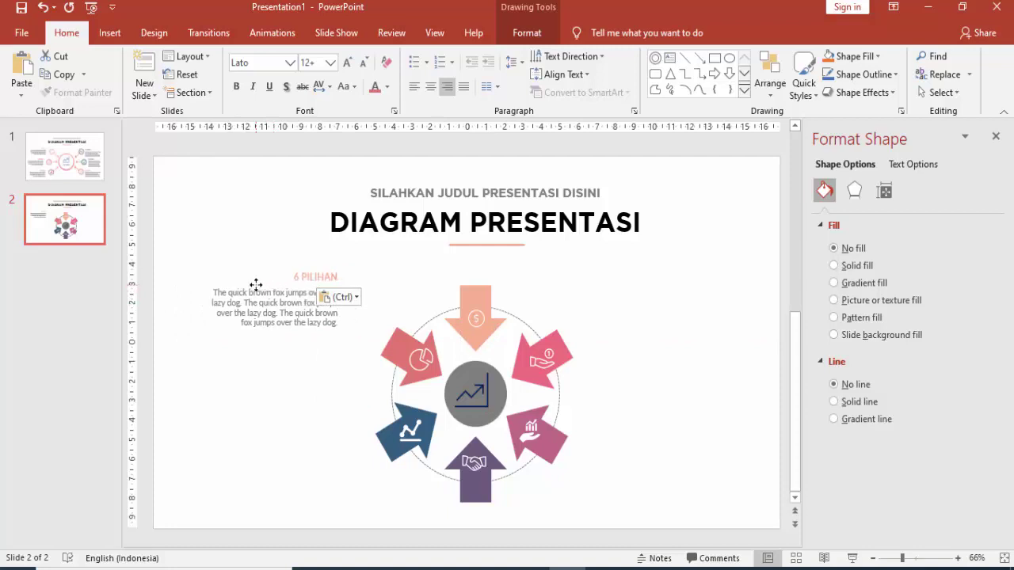
{"action": "left_click", "coordinate": [361, 333]}
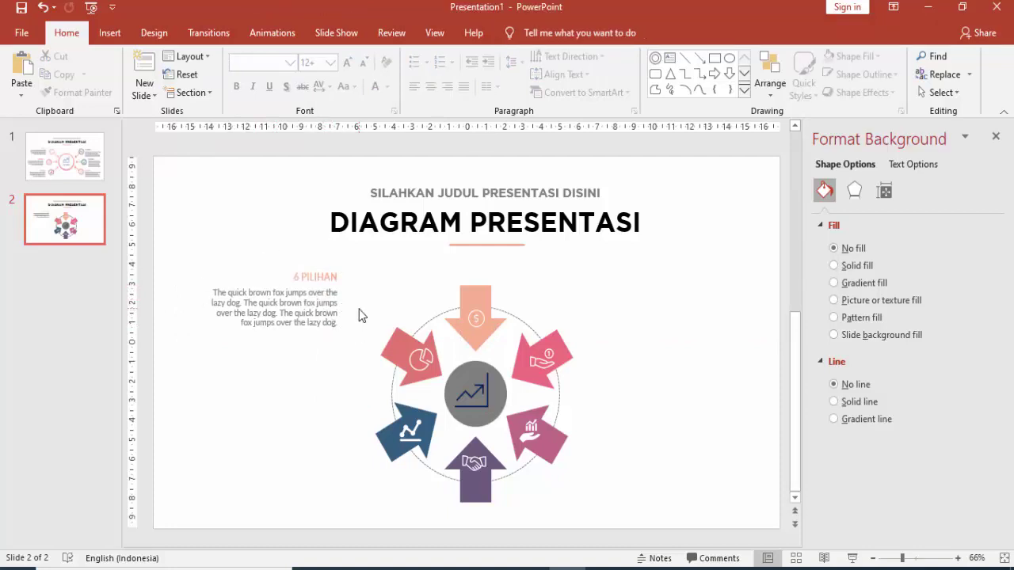
- Duplicate the text group to stack three 6 PILIHAN blocks vertically on the left
{"action": "left_click", "coordinate": [320, 298]}
{"action": "left_click", "coordinate": [317, 311]}
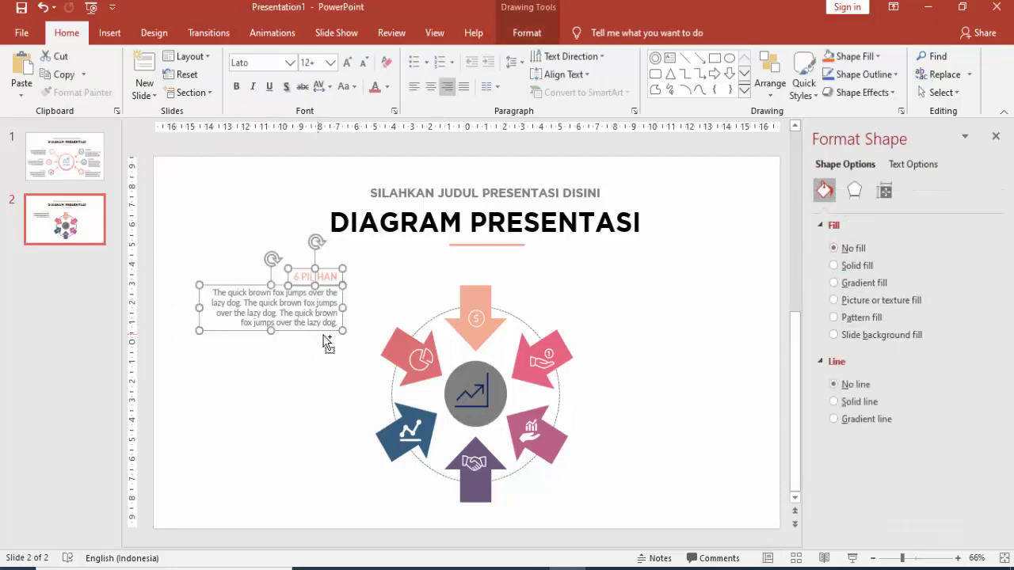
{"action": "left_click_drag", "start_coordinate": [316, 331], "coordinate": [309, 417]}
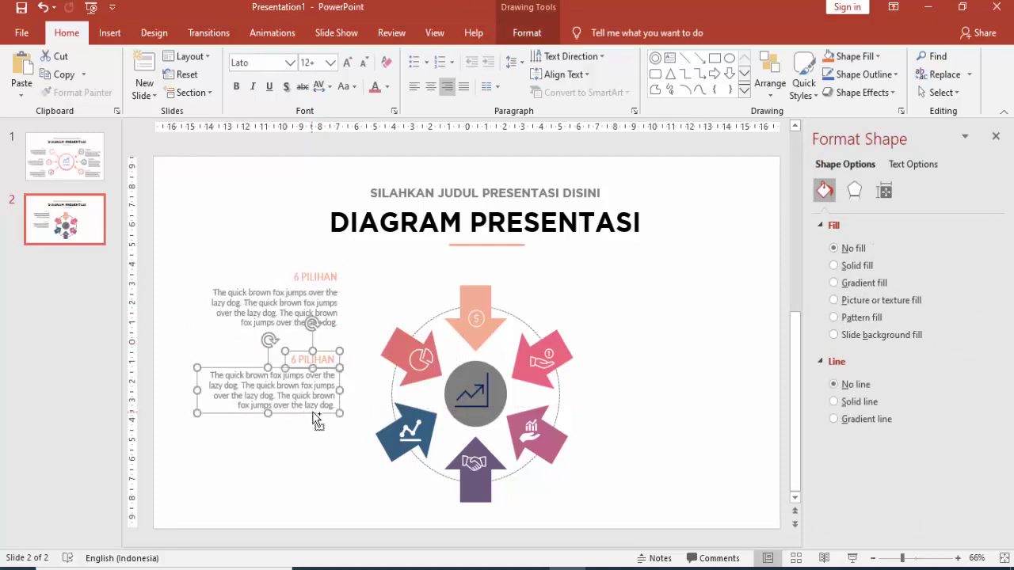
{"action": "key", "text": "ctrl+d"}
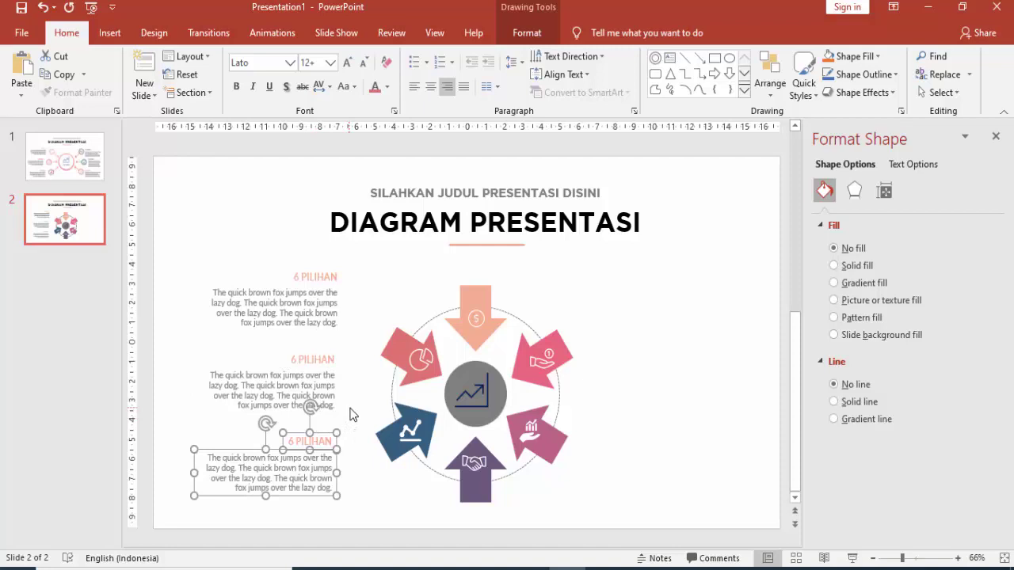
{"action": "key", "text": "ctrl+v"}
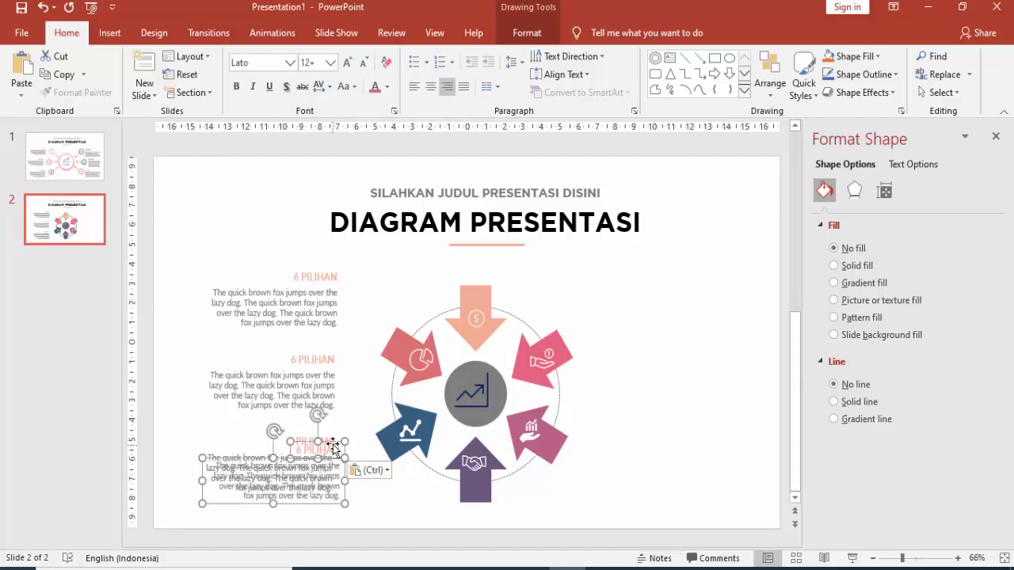
- Move one 6 PILIHAN block to the right of the diagram and left-align its heading and text
{"action": "left_click_drag", "start_coordinate": [334, 449], "coordinate": [710, 269]}
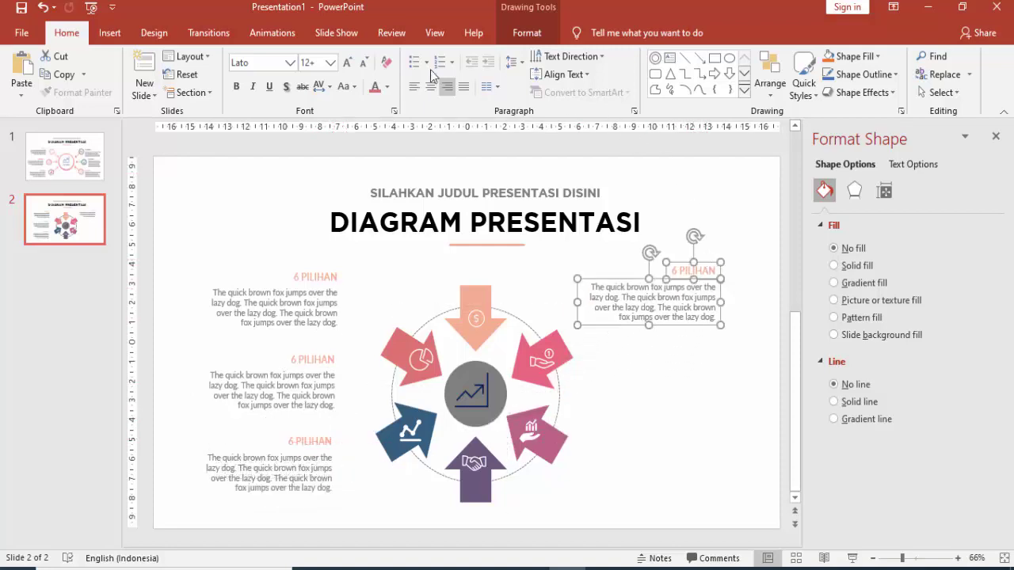
{"action": "left_click", "coordinate": [413, 88]}
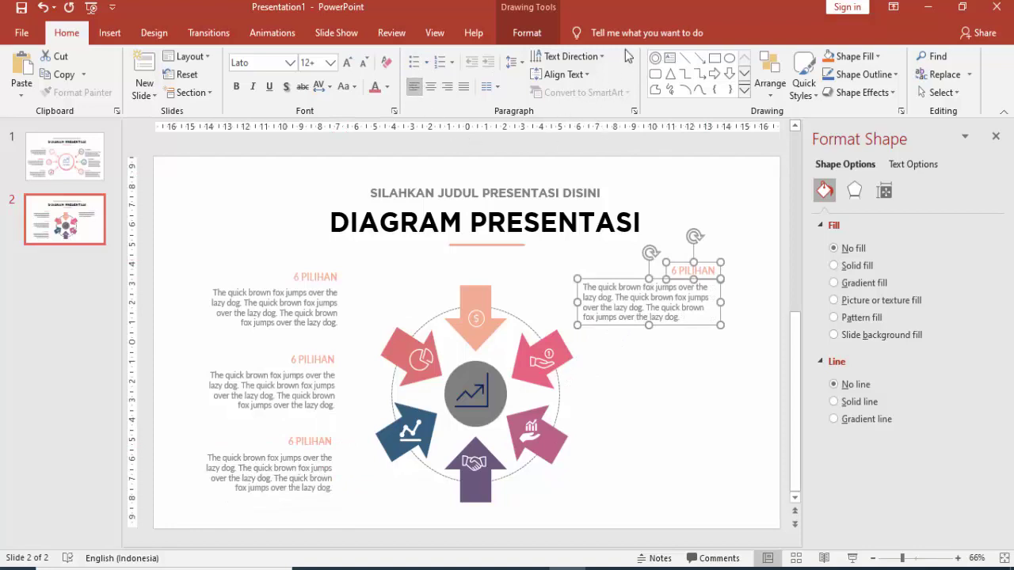
{"action": "left_click", "coordinate": [527, 32]}
{"action": "left_click", "coordinate": [784, 57]}
{"action": "left_click", "coordinate": [801, 74]}
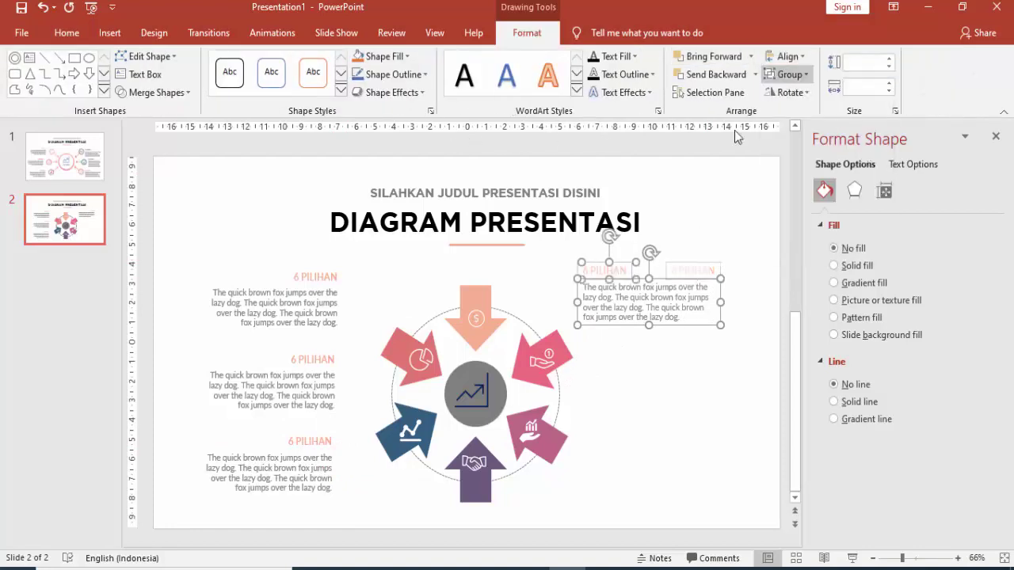
{"action": "mouse_move", "coordinate": [623, 268]}
{"action": "left_mouse_down"}
{"action": "mouse_move", "coordinate": [641, 265]}
{"action": "mouse_move", "coordinate": [637, 351]}
{"action": "left_mouse_up"}
- Paste two more copies of the block and stack them below on the right side
{"action": "key", "text": "ctrl+c"}
{"action": "key", "text": "ctrl+v"}
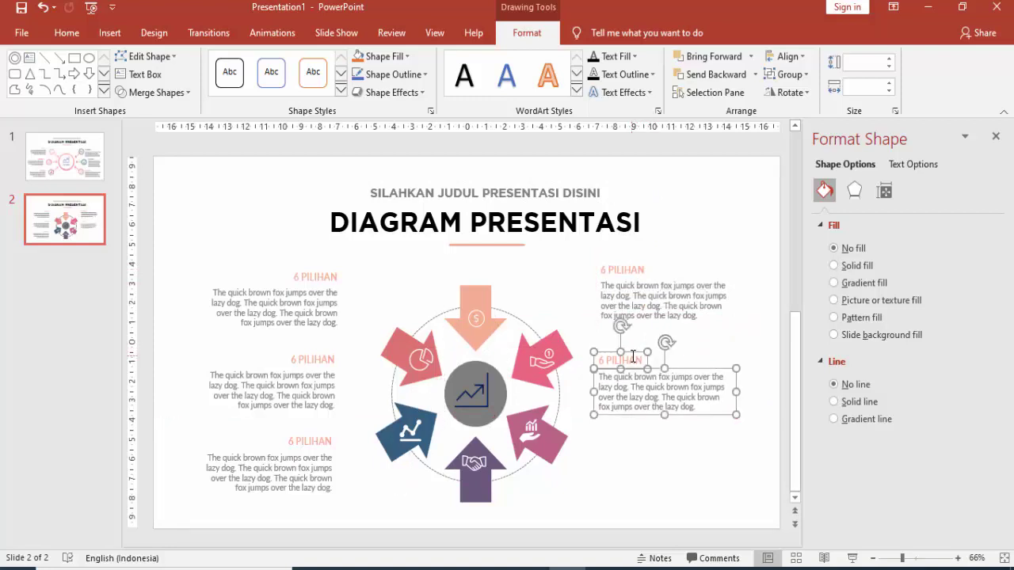
{"action": "key", "text": "ctrl+v"}
{"action": "left_click_drag", "start_coordinate": [648, 273], "coordinate": [633, 440]}
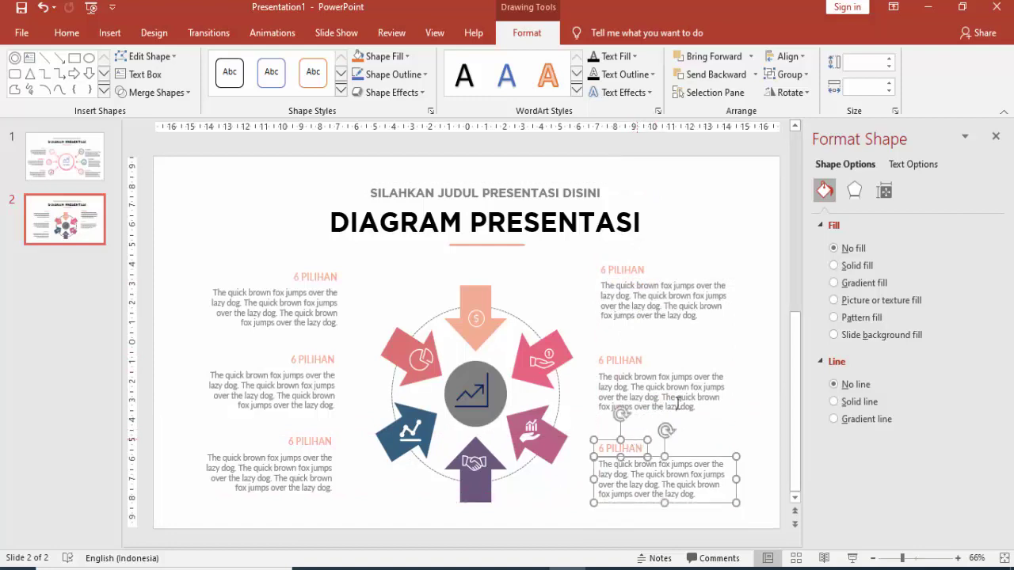
{"action": "left_click", "coordinate": [579, 277]}
{"action": "left_click", "coordinate": [322, 277]}
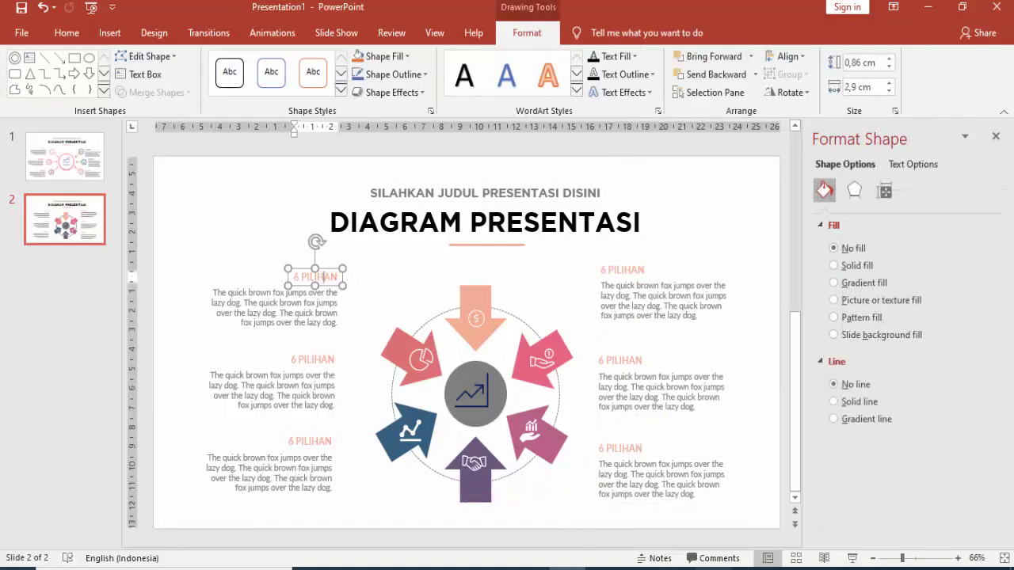
{"action": "left_click", "coordinate": [674, 569]}
{"action": "left_click", "coordinate": [948, 507]}
{"action": "left_click", "coordinate": [324, 358]}
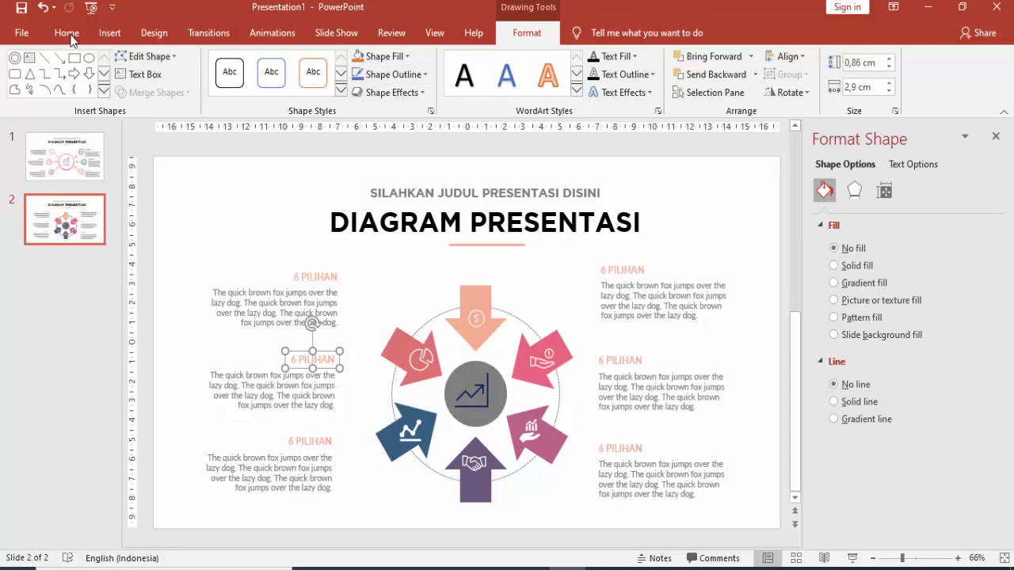
- Color the second and third left 6 PILIHAN headings pink
{"action": "left_click", "coordinate": [66, 33]}
{"action": "left_click", "coordinate": [386, 86]}
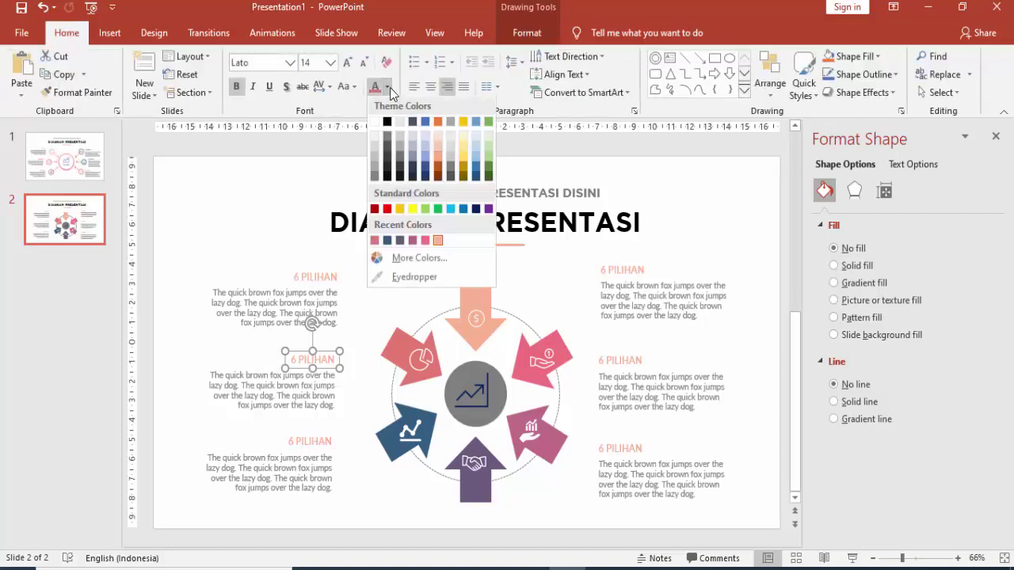
{"action": "left_click", "coordinate": [436, 241]}
{"action": "left_click", "coordinate": [313, 434]}
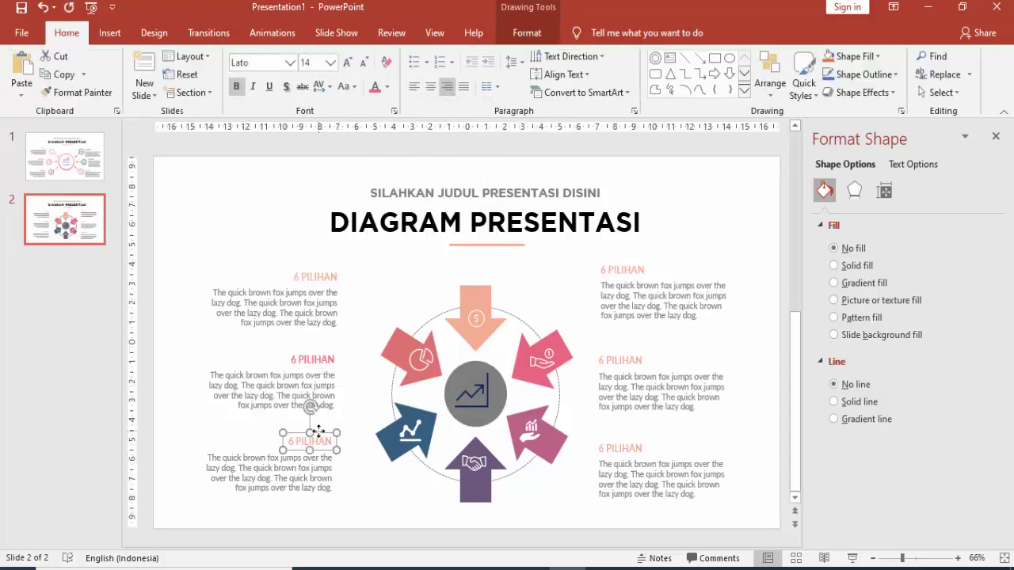
{"action": "left_click", "coordinate": [387, 87]}
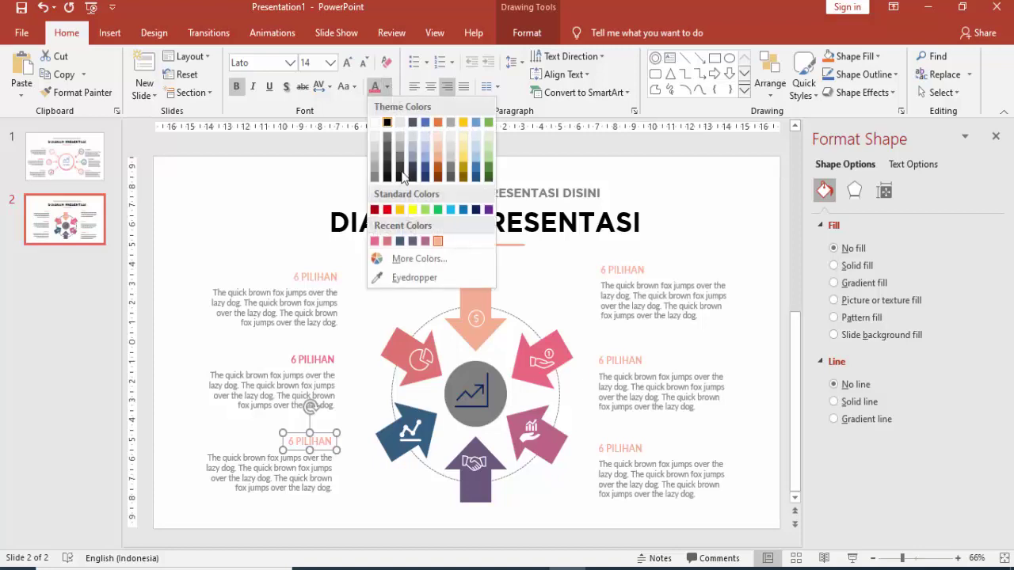
{"action": "left_click", "coordinate": [437, 242]}
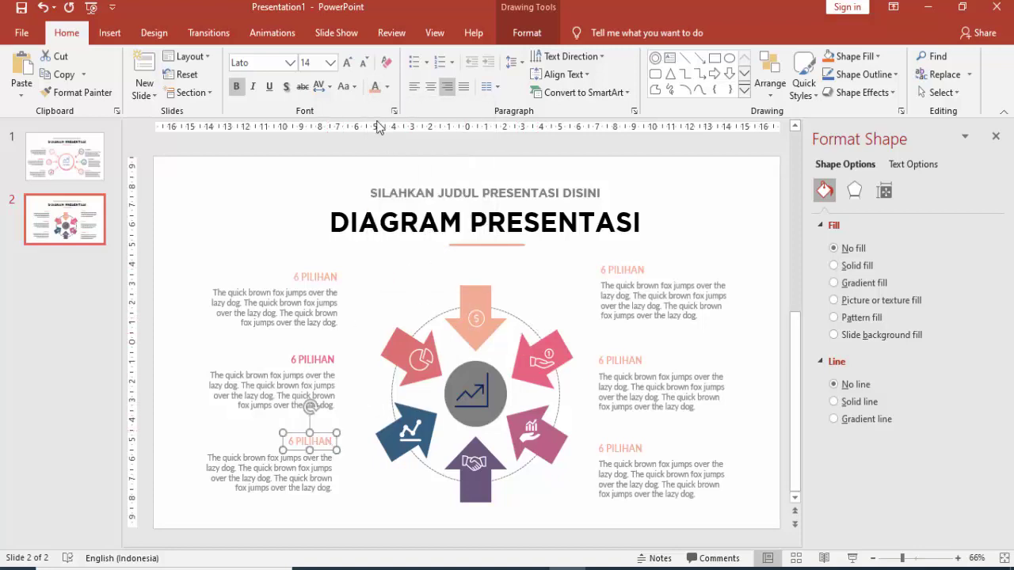
{"action": "left_click", "coordinate": [387, 86]}
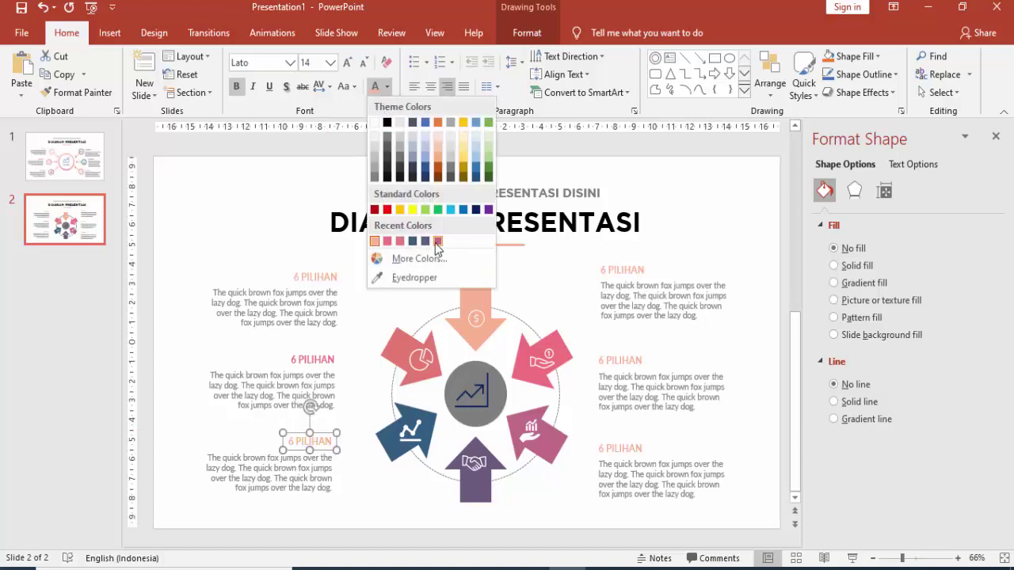
{"action": "key", "text": "Escape"}
- Give the top, middle and bottom right 6 PILIHAN headings dark font colors
{"action": "left_click", "coordinate": [613, 265]}
{"action": "left_click", "coordinate": [613, 265]}
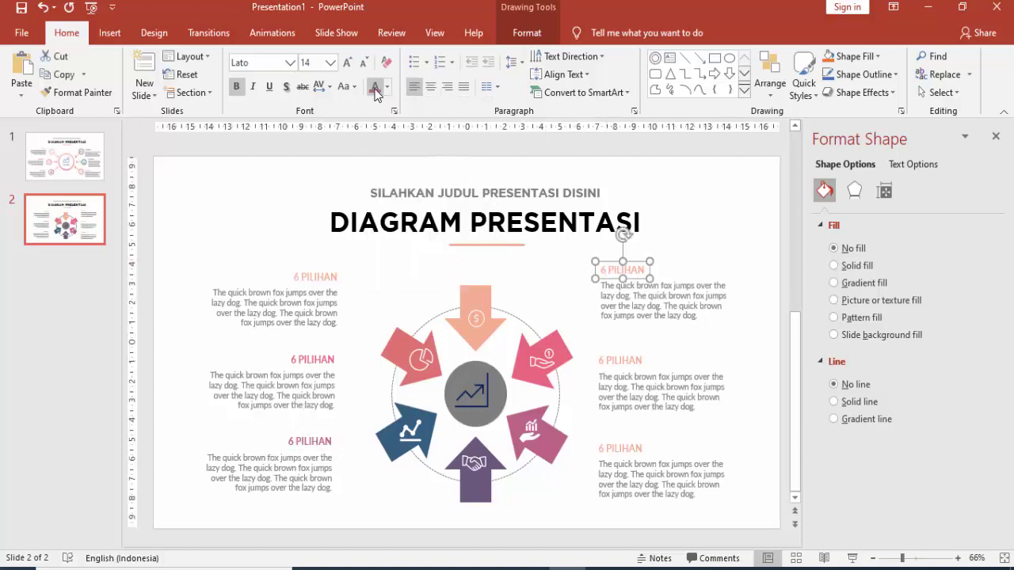
{"action": "left_click", "coordinate": [388, 89]}
{"action": "left_click", "coordinate": [446, 236]}
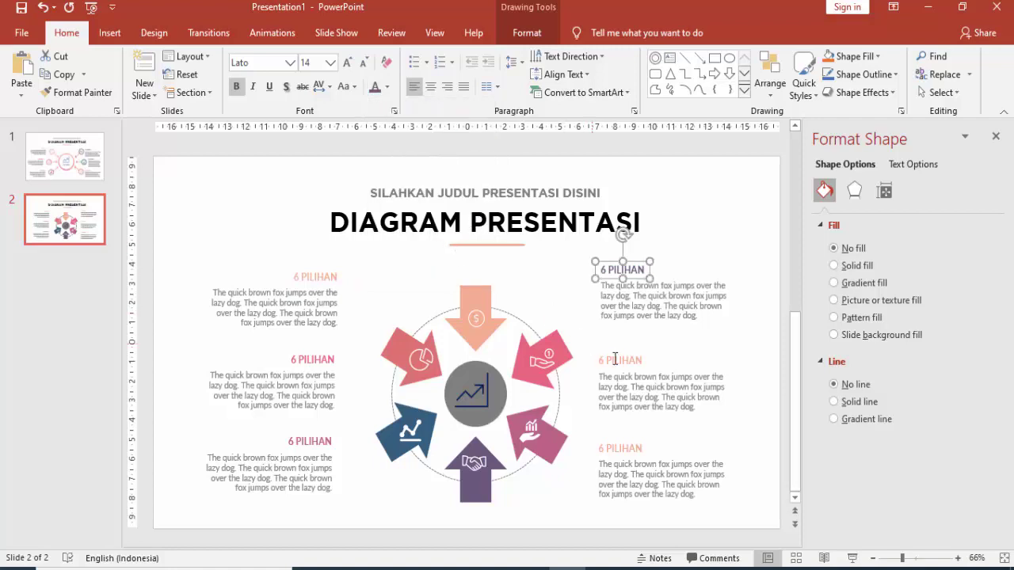
{"action": "left_click", "coordinate": [619, 356]}
{"action": "left_click", "coordinate": [613, 352]}
{"action": "left_click", "coordinate": [387, 87]}
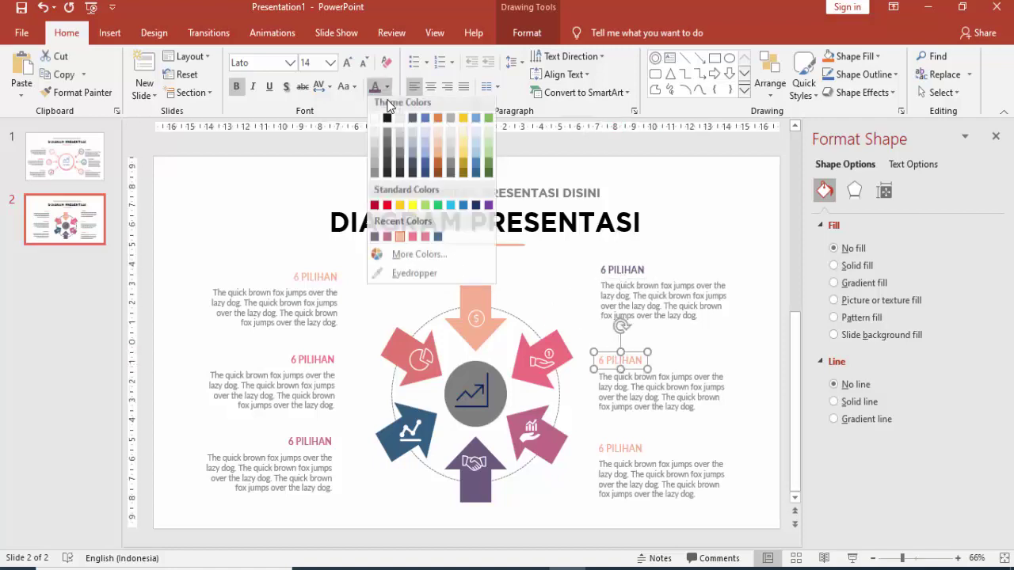
{"action": "left_click", "coordinate": [437, 236]}
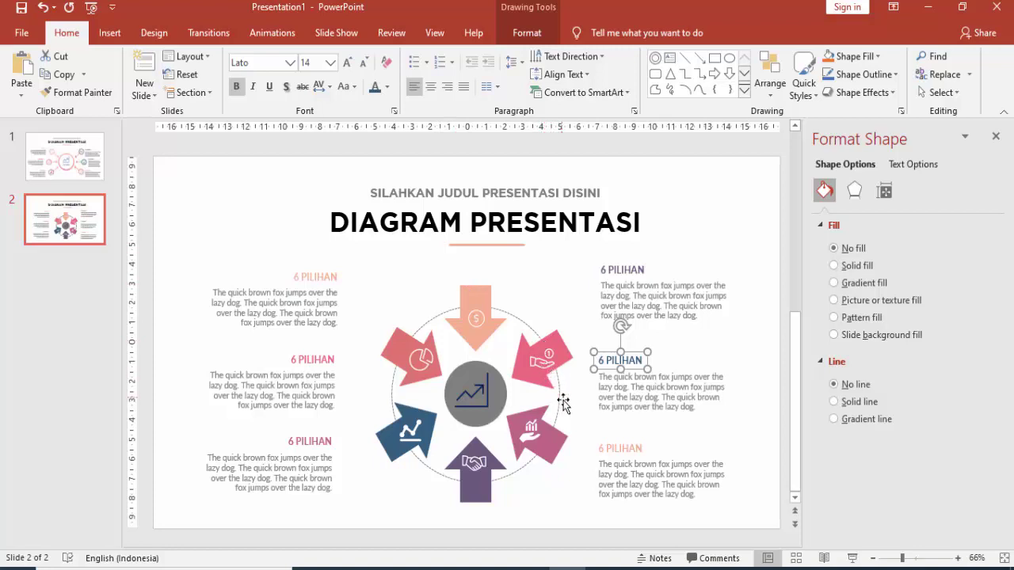
{"action": "left_click", "coordinate": [605, 440]}
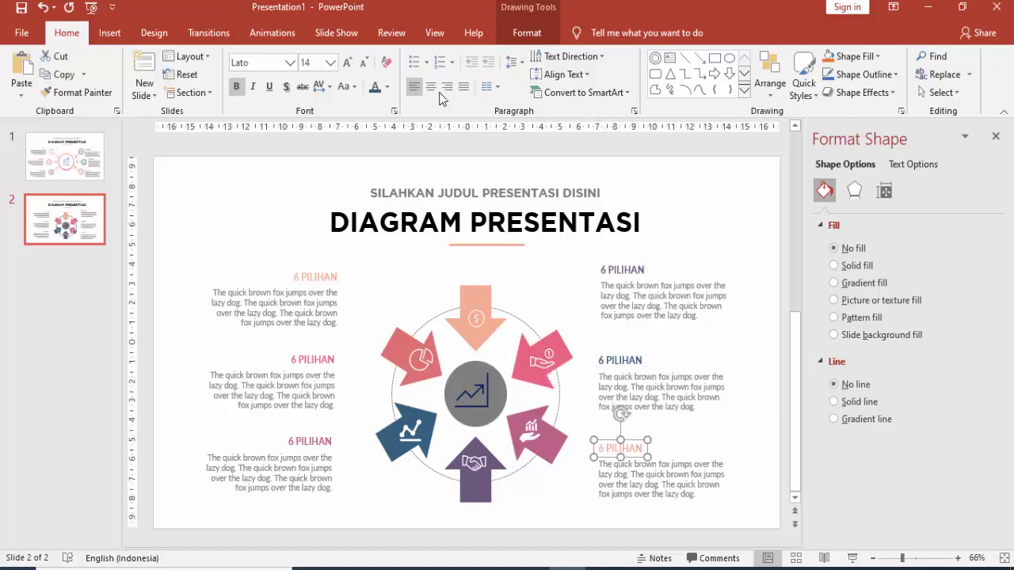
{"action": "left_click", "coordinate": [387, 88]}
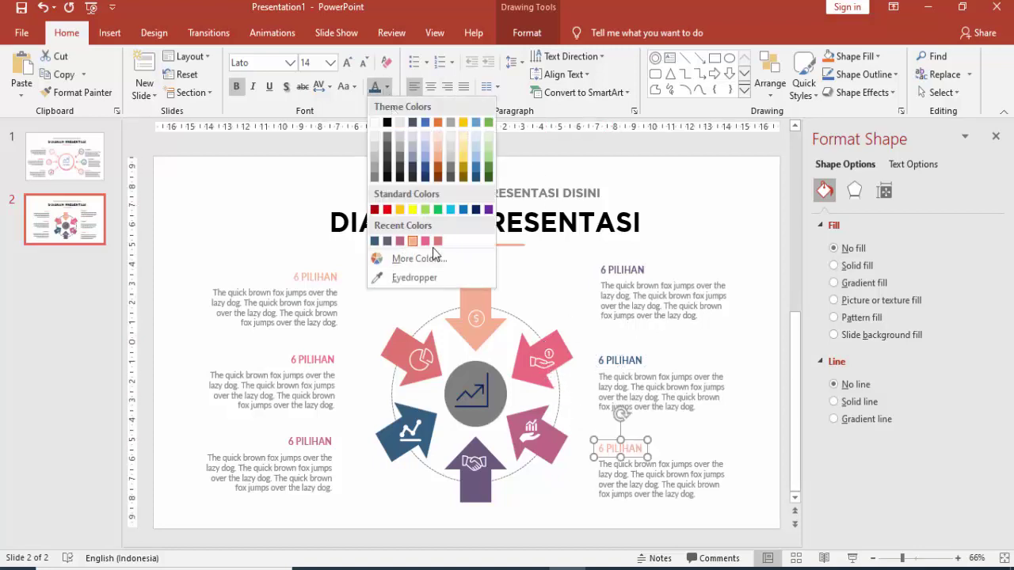
{"action": "left_click", "coordinate": [387, 242]}
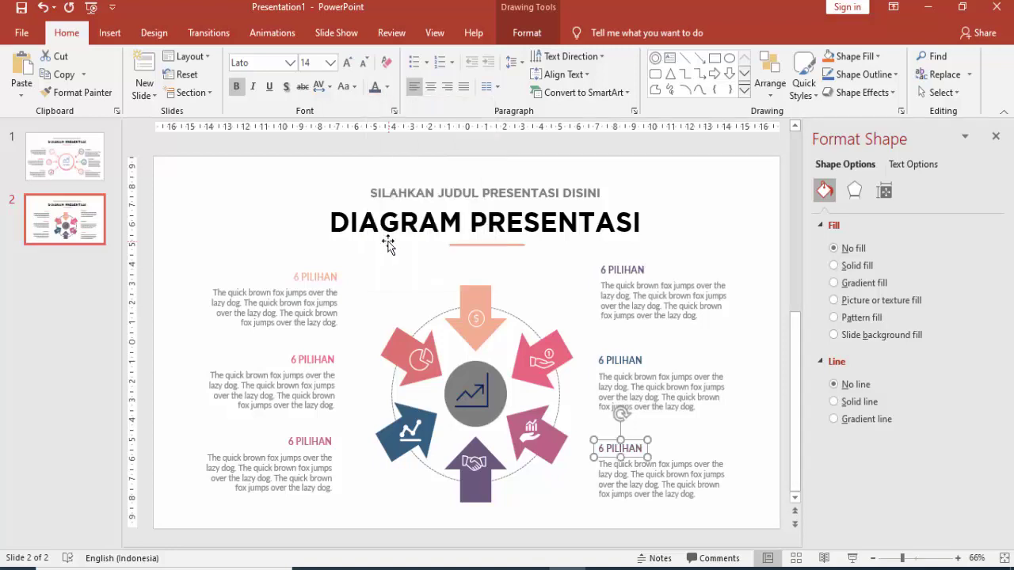
{"action": "left_click", "coordinate": [664, 242]}
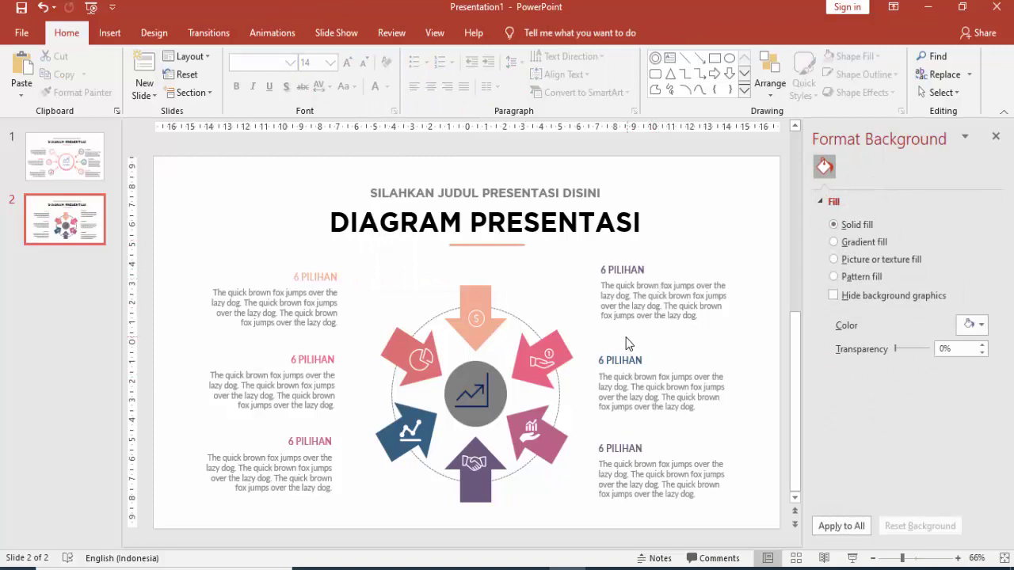
- Insert a new slide 3 after slide 2 and delete its title and text placeholders
{"action": "right_click", "coordinate": [81, 256]}
{"action": "left_click", "coordinate": [125, 308]}
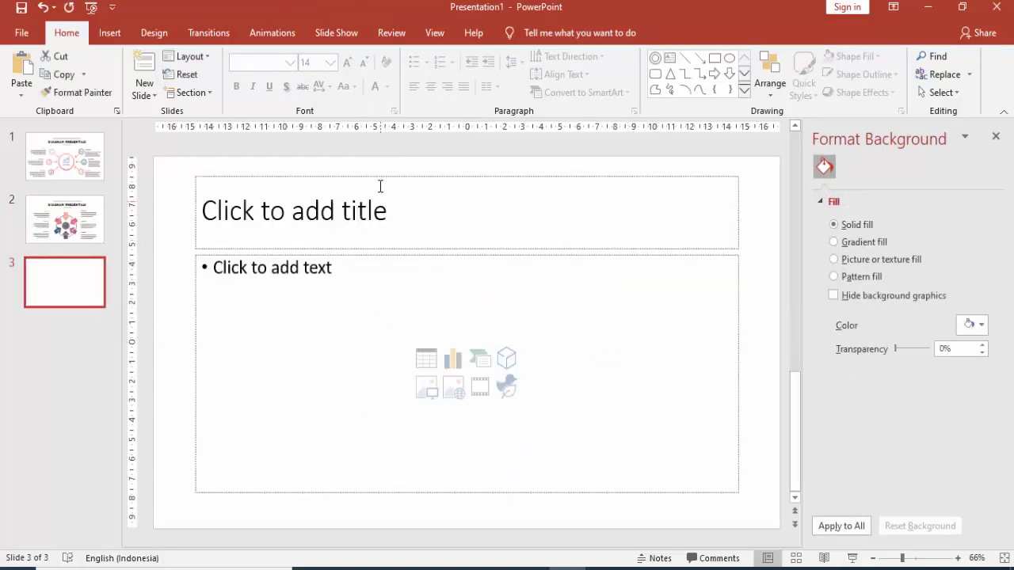
{"action": "left_click", "coordinate": [378, 180]}
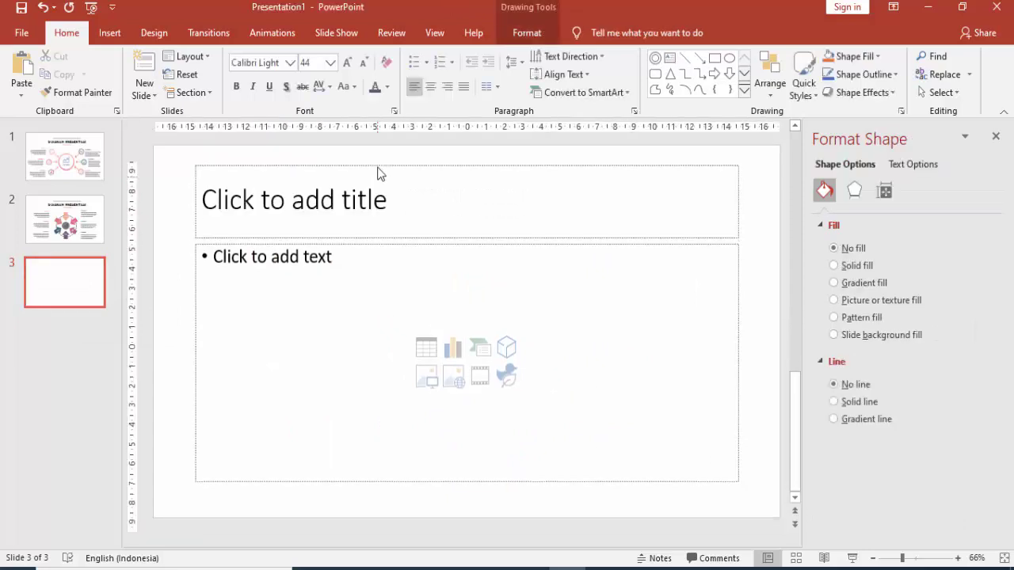
{"action": "left_click", "coordinate": [377, 178]}
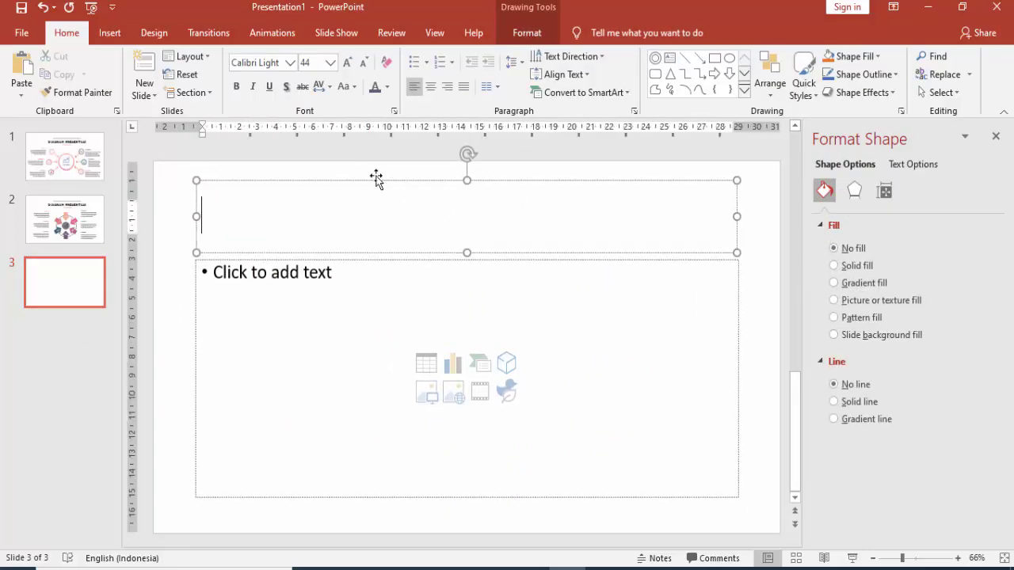
{"action": "left_click", "coordinate": [400, 182]}
{"action": "key", "text": "Delete"}
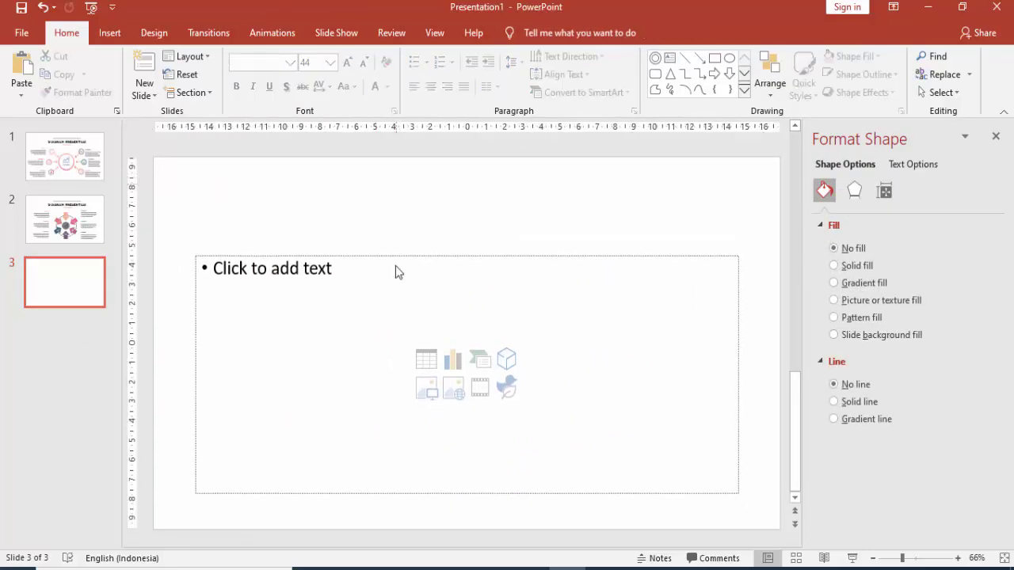
{"action": "left_click", "coordinate": [392, 259]}
{"action": "key", "text": "Delete"}
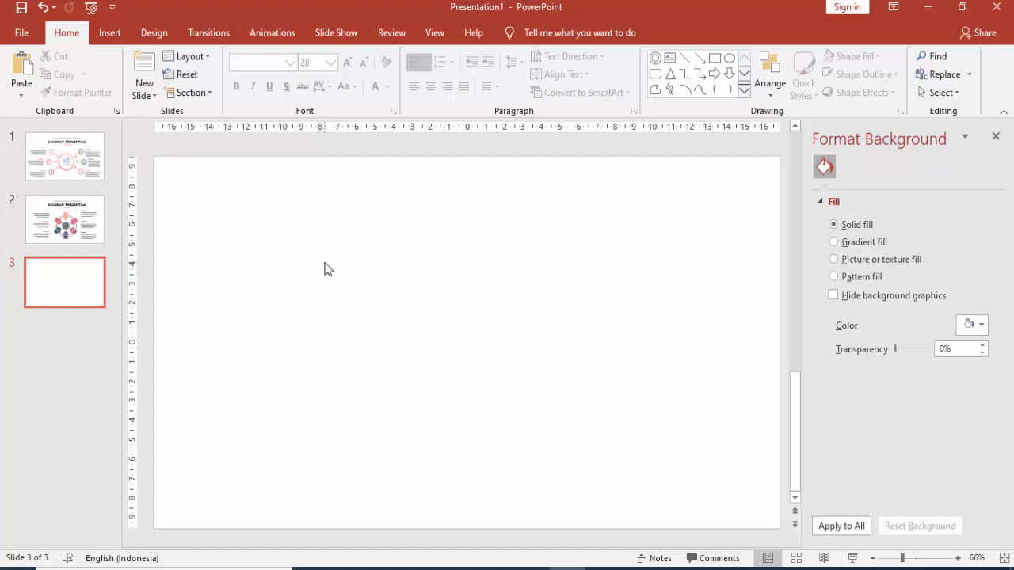
{"action": "left_click", "coordinate": [109, 32]}
{"action": "left_click", "coordinate": [241, 89]}
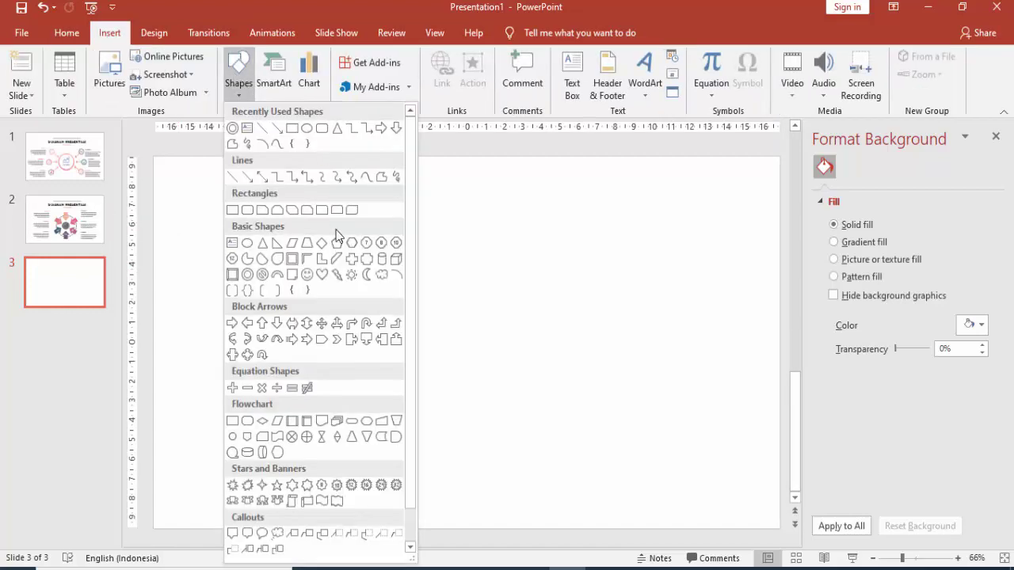
- Draw a thin ring on slide 3 with a pink gradient fill and no outline
{"action": "left_click", "coordinate": [247, 274]}
{"action": "mouse_move", "coordinate": [248, 269]}
{"action": "left_mouse_down"}
{"action": "mouse_move", "coordinate": [351, 354]}
{"action": "mouse_move", "coordinate": [379, 409]}
{"action": "left_mouse_up"}
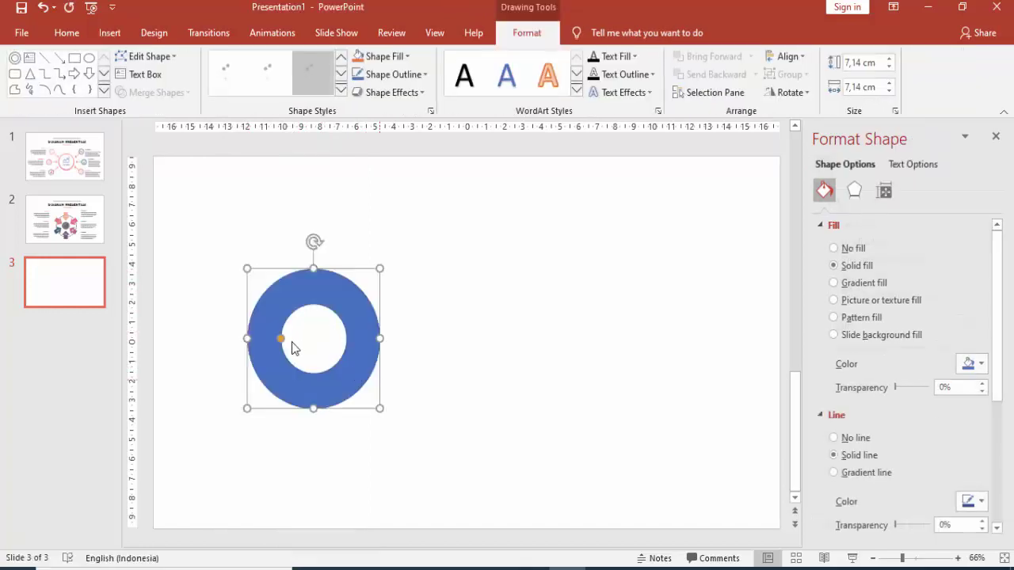
{"action": "left_click_drag", "start_coordinate": [283, 336], "coordinate": [257, 344]}
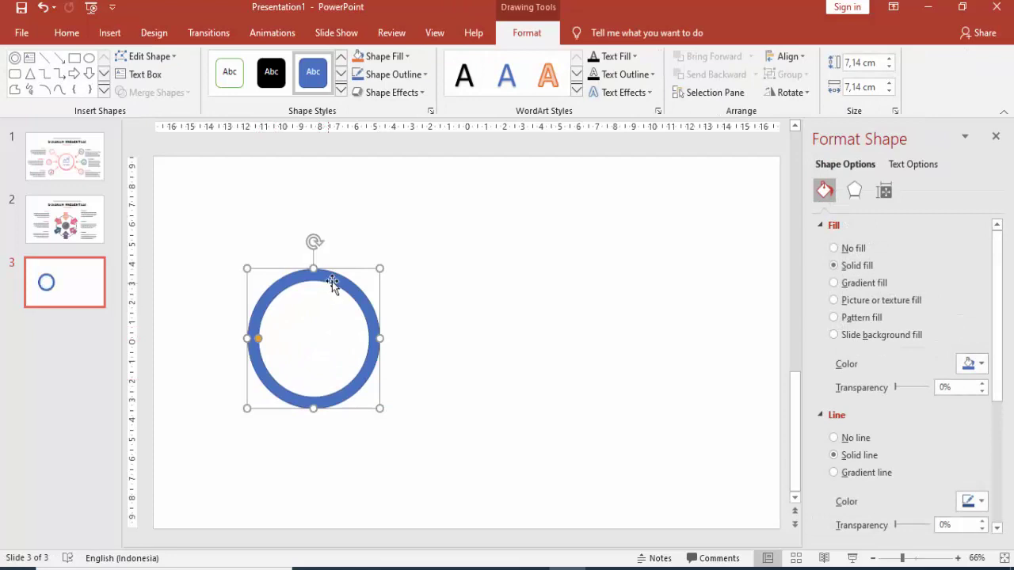
{"action": "left_click_drag", "start_coordinate": [333, 283], "coordinate": [320, 297]}
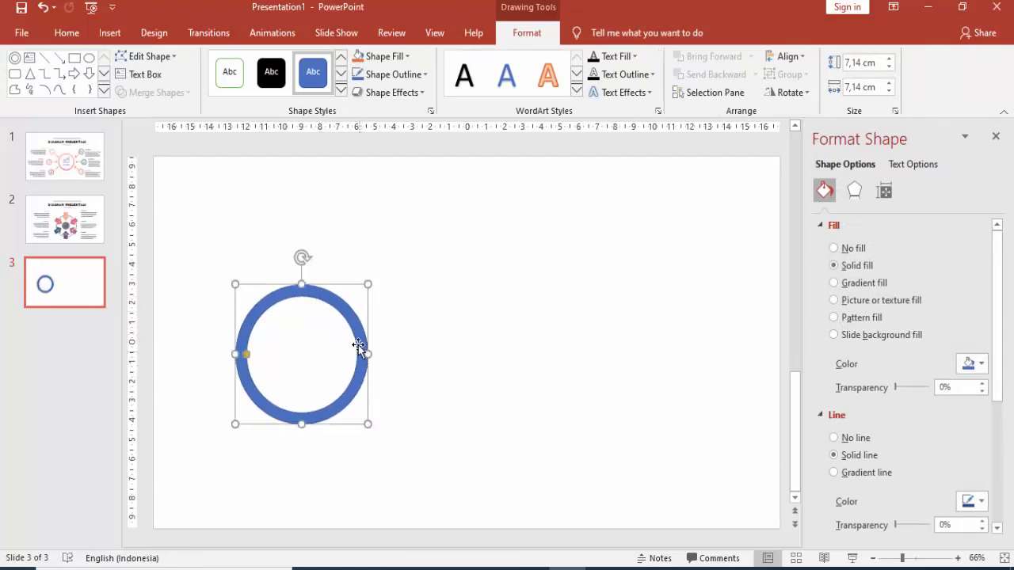
{"action": "left_click", "coordinate": [833, 437]}
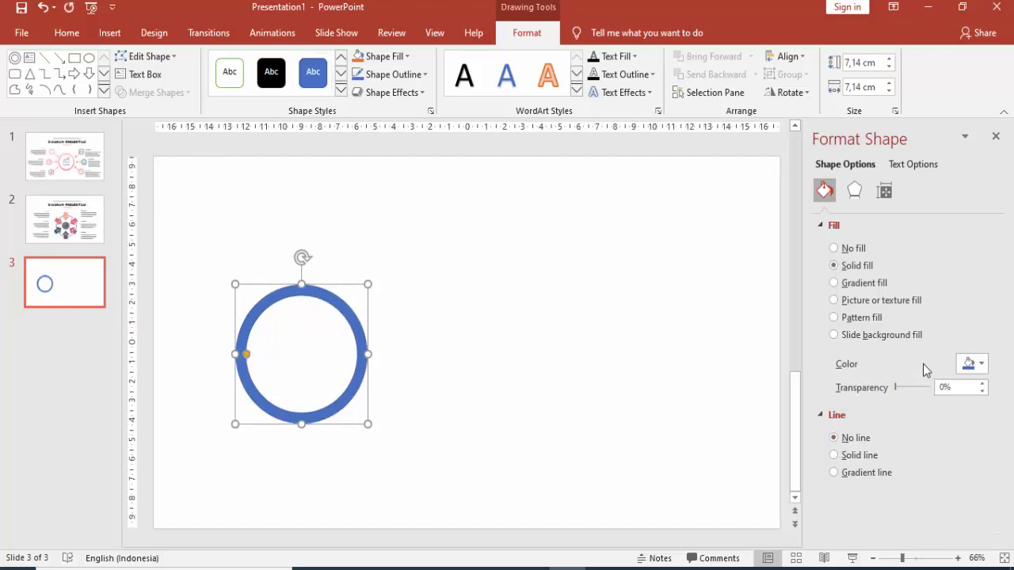
{"action": "left_click", "coordinate": [866, 285]}
{"action": "left_click", "coordinate": [625, 330]}
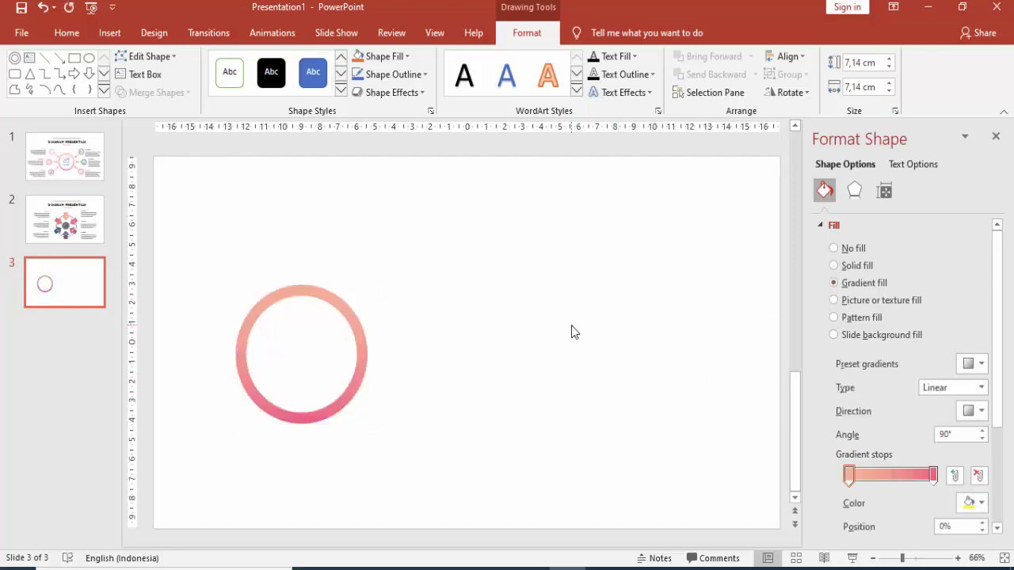
{"action": "left_click", "coordinate": [109, 32]}
{"action": "left_click", "coordinate": [238, 71]}
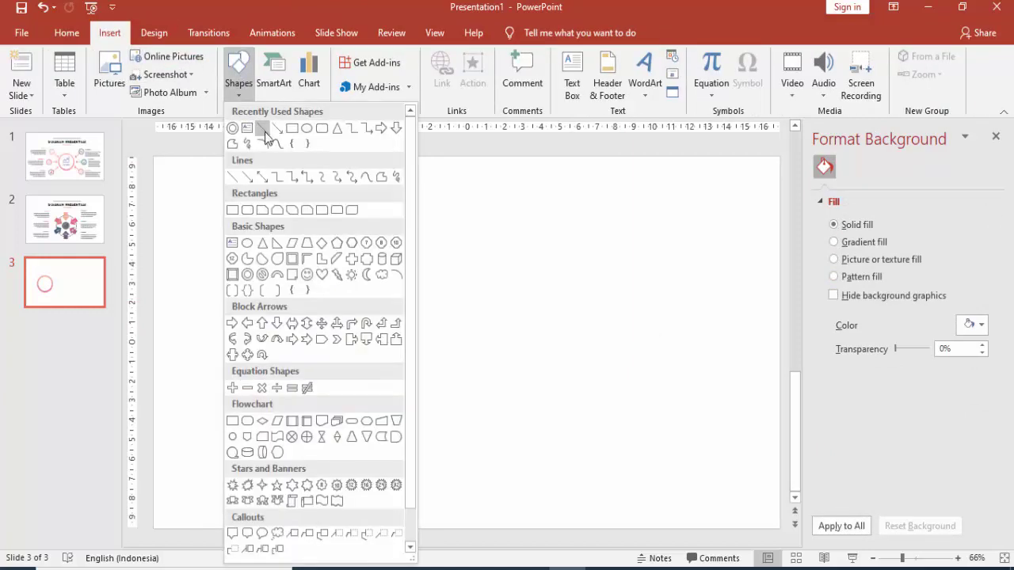
- Draw a 13.67 × 2.74 cm blue pill-shaped bar right of the ring, with no outline
{"action": "left_click", "coordinate": [318, 128]}
{"action": "mouse_move", "coordinate": [459, 196]}
{"action": "left_mouse_down"}
{"action": "mouse_move", "coordinate": [657, 242]}
{"action": "mouse_move", "coordinate": [700, 263]}
{"action": "left_mouse_up"}
{"action": "left_click_drag", "start_coordinate": [472, 198], "coordinate": [538, 194]}
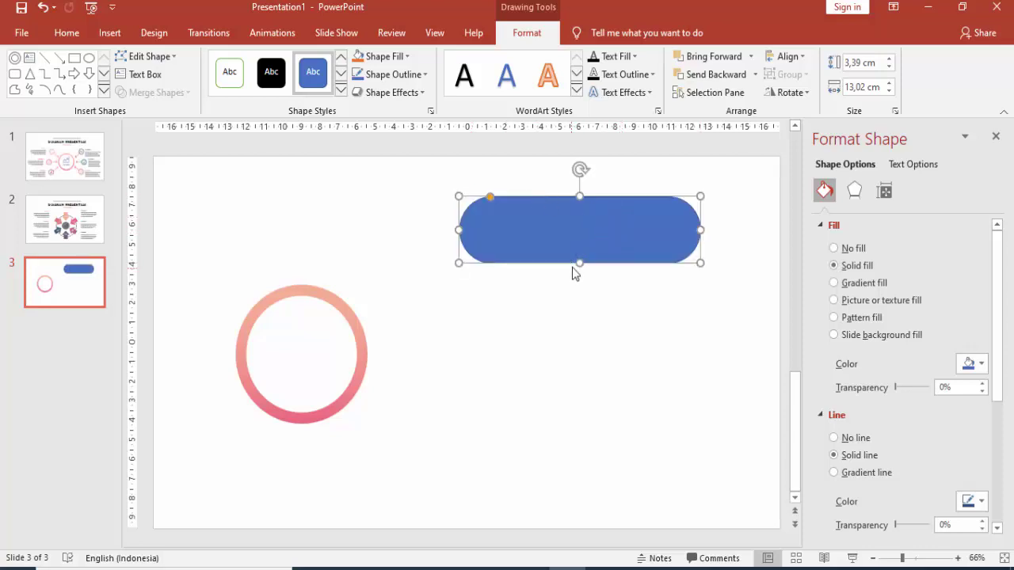
{"action": "left_click_drag", "start_coordinate": [578, 263], "coordinate": [577, 251]}
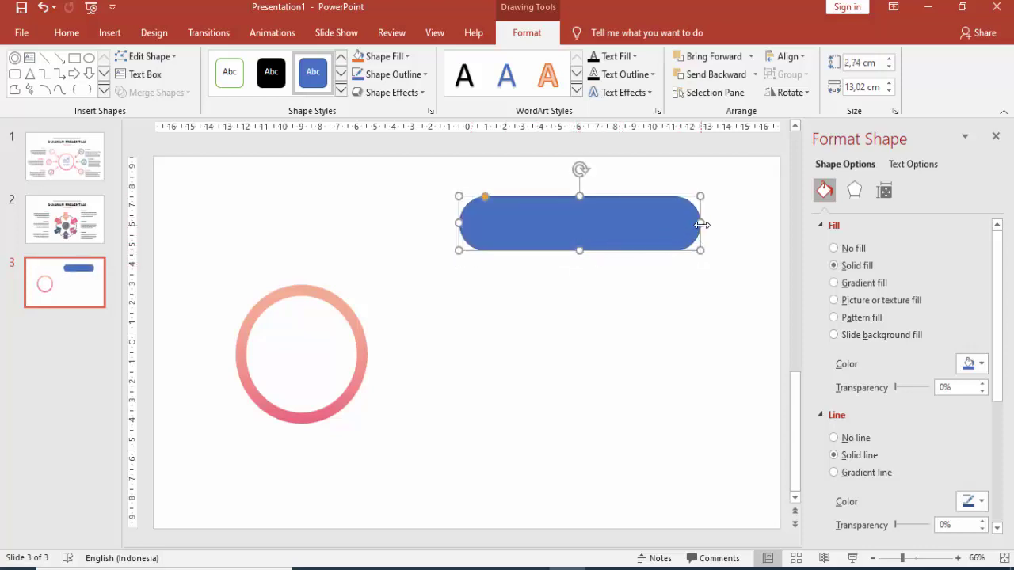
{"action": "mouse_move", "coordinate": [700, 223]}
{"action": "left_mouse_down"}
{"action": "mouse_move", "coordinate": [731, 220]}
{"action": "mouse_move", "coordinate": [712, 222]}
{"action": "left_mouse_up"}
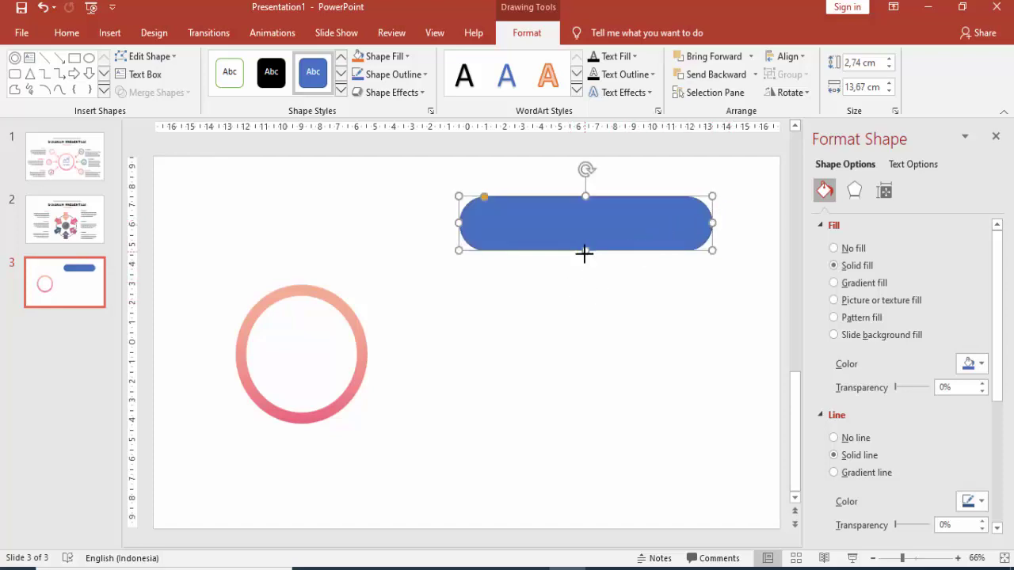
{"action": "left_click", "coordinate": [584, 252]}
{"action": "left_click", "coordinate": [577, 301]}
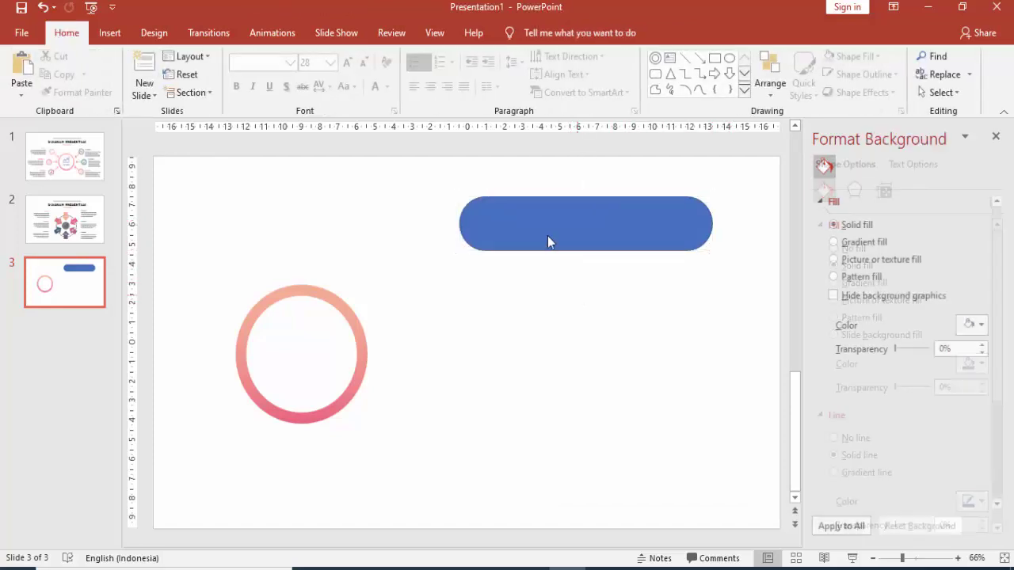
{"action": "left_click", "coordinate": [547, 235]}
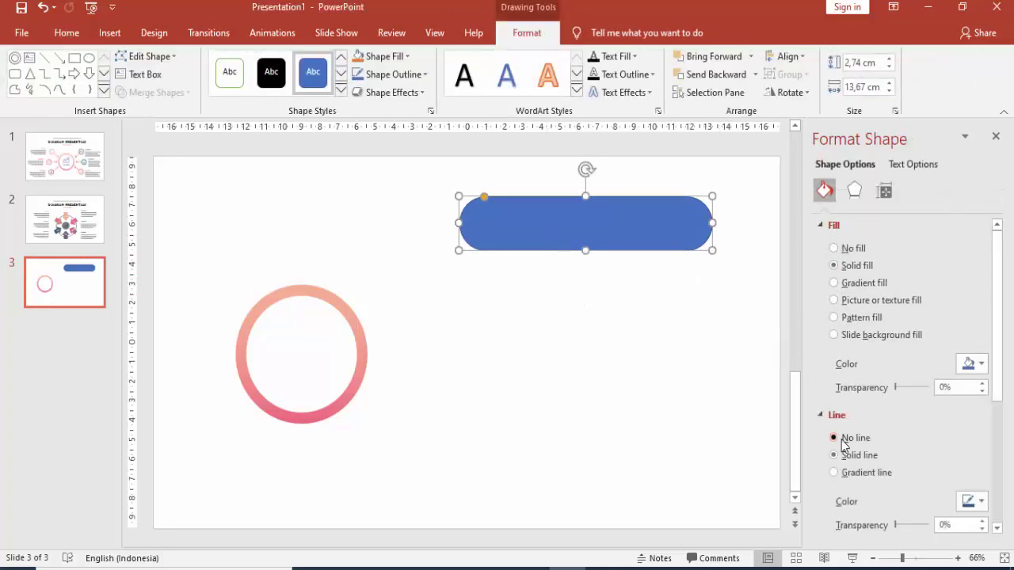
{"action": "left_click", "coordinate": [840, 438]}
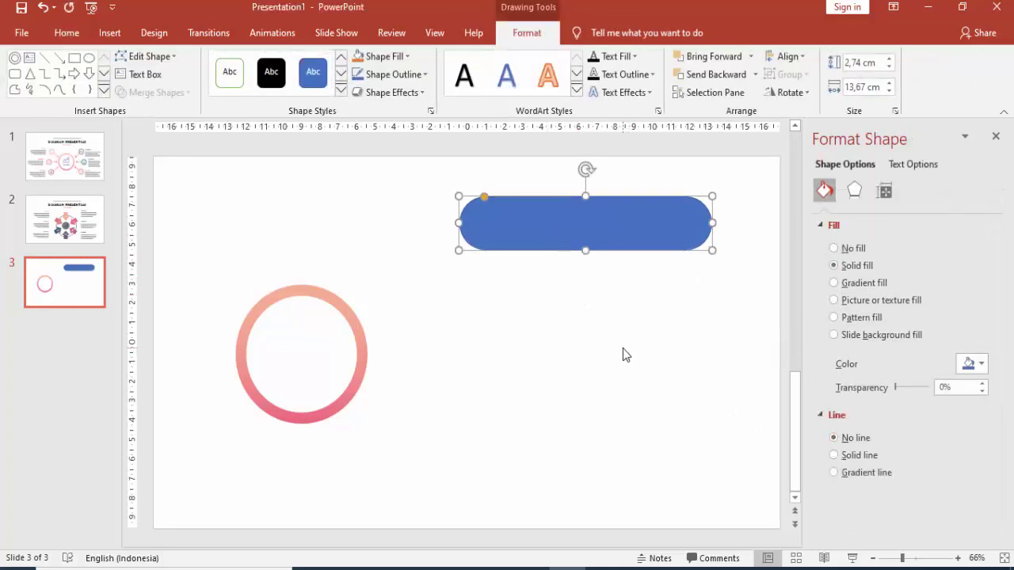
- Duplicate the bar into an evenly spaced stack of four
{"action": "left_click_drag", "start_coordinate": [603, 250], "coordinate": [598, 311]}
{"action": "key", "text": "ctrl+d"}
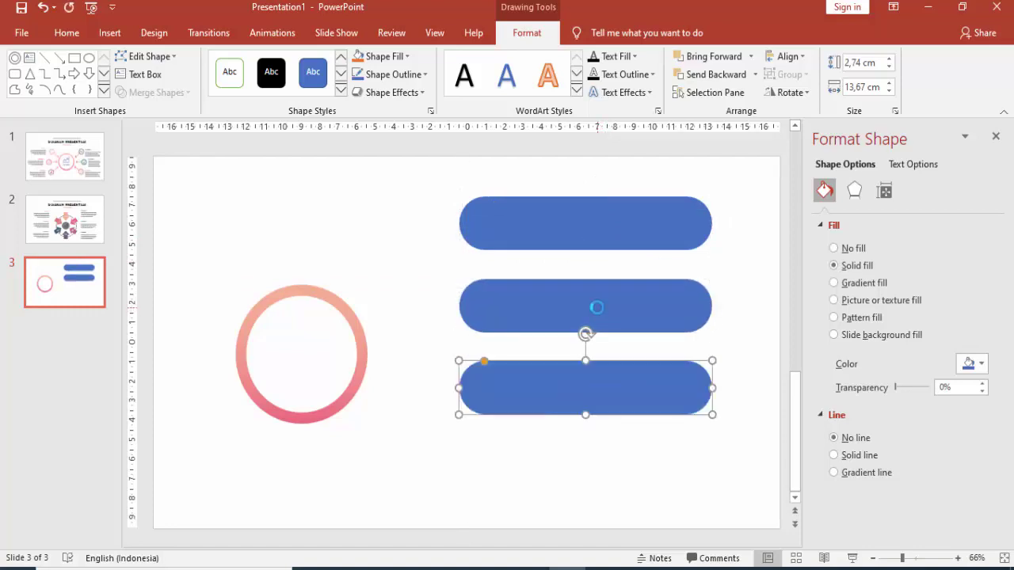
{"action": "key", "text": "ctrl+d"}
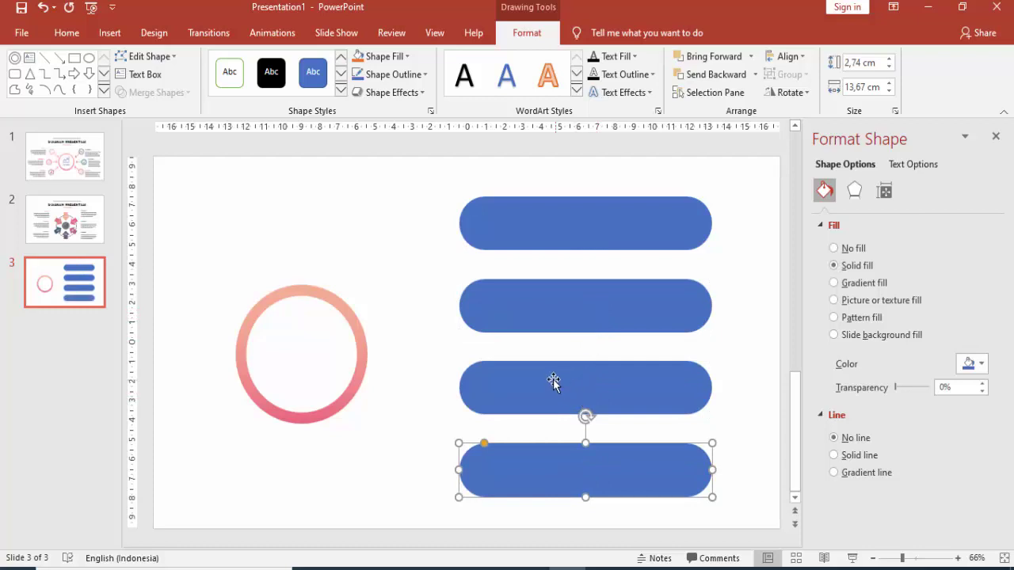
- Draw a small circle at the top bar's left end, filled white with no outline
{"action": "left_click", "coordinate": [110, 32]}
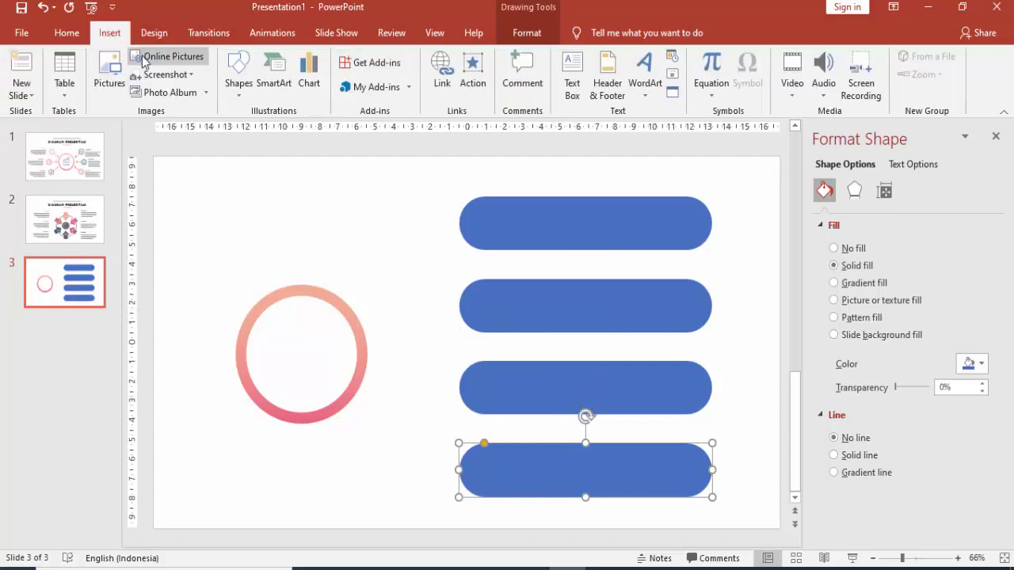
{"action": "left_click", "coordinate": [244, 75]}
{"action": "left_click", "coordinate": [301, 129]}
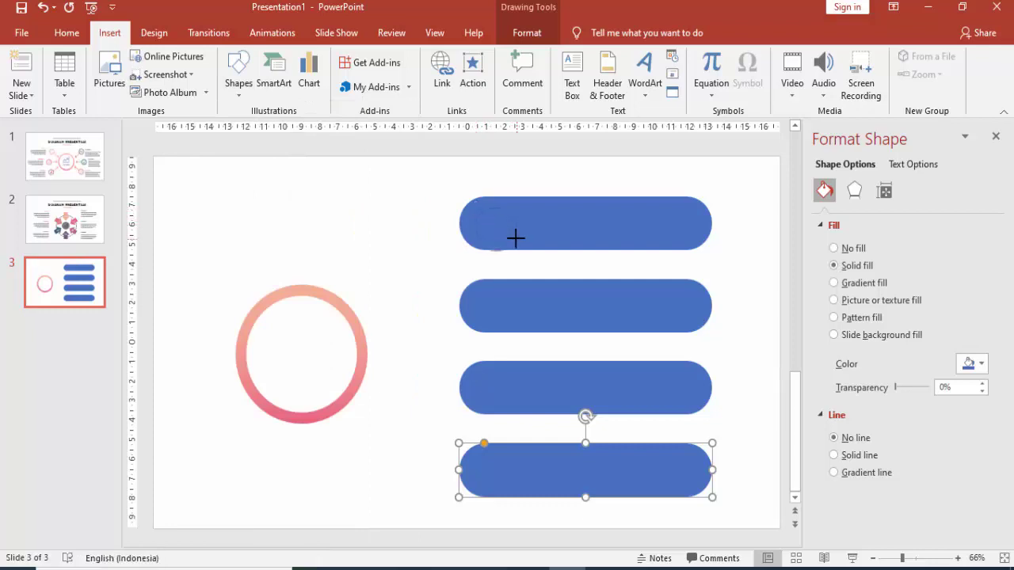
{"action": "mouse_move", "coordinate": [513, 237]}
{"action": "left_mouse_down"}
{"action": "mouse_move", "coordinate": [475, 208]}
{"action": "mouse_move", "coordinate": [485, 224]}
{"action": "left_mouse_up"}
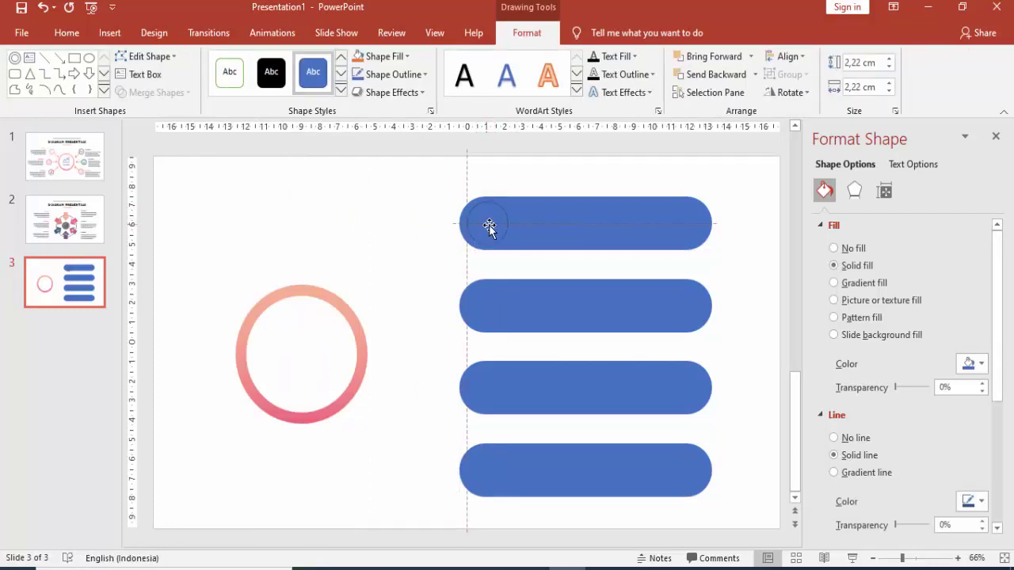
{"action": "left_click", "coordinate": [833, 437]}
{"action": "left_click", "coordinate": [971, 364]}
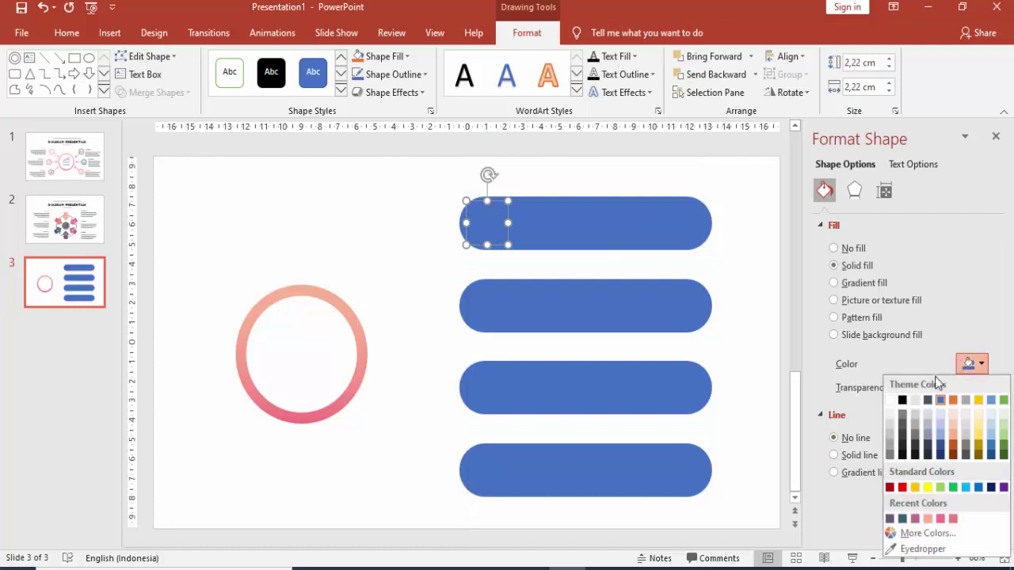
{"action": "left_click", "coordinate": [891, 401]}
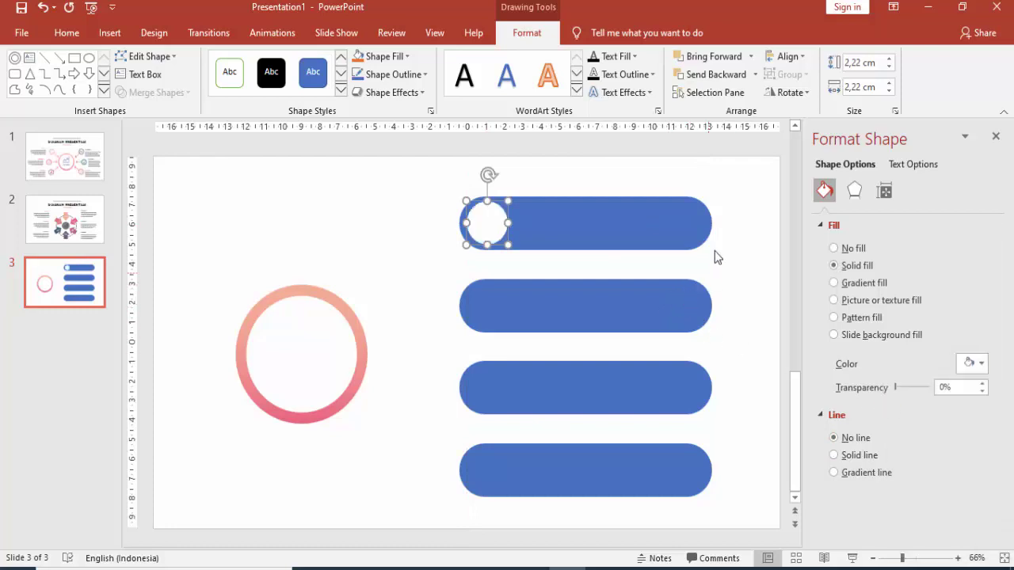
- Colour the top bar salmon pink and the second bar rose pink
{"action": "left_click", "coordinate": [694, 223]}
{"action": "left_click", "coordinate": [972, 363]}
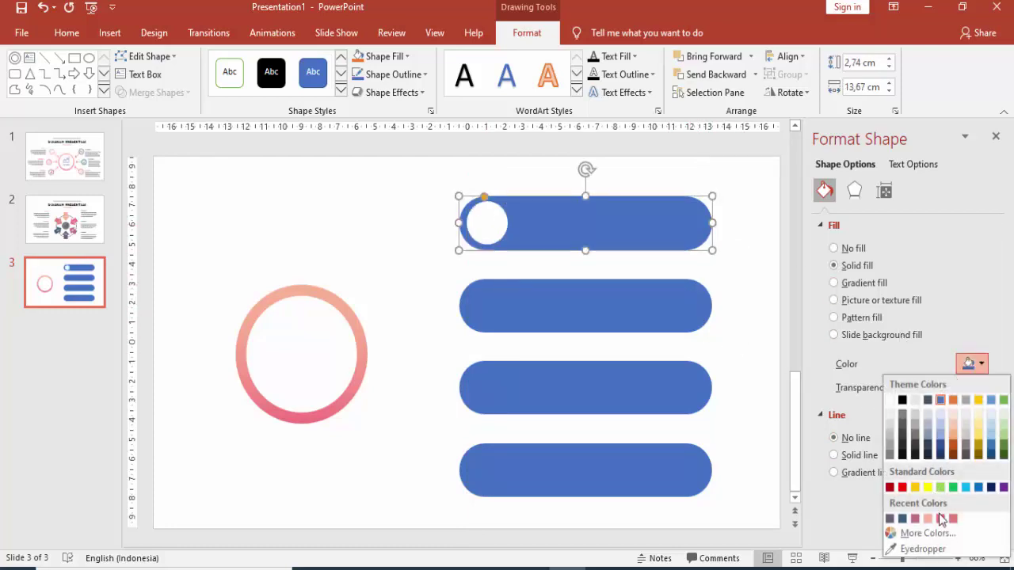
{"action": "left_click", "coordinate": [952, 520]}
{"action": "left_click", "coordinate": [687, 314]}
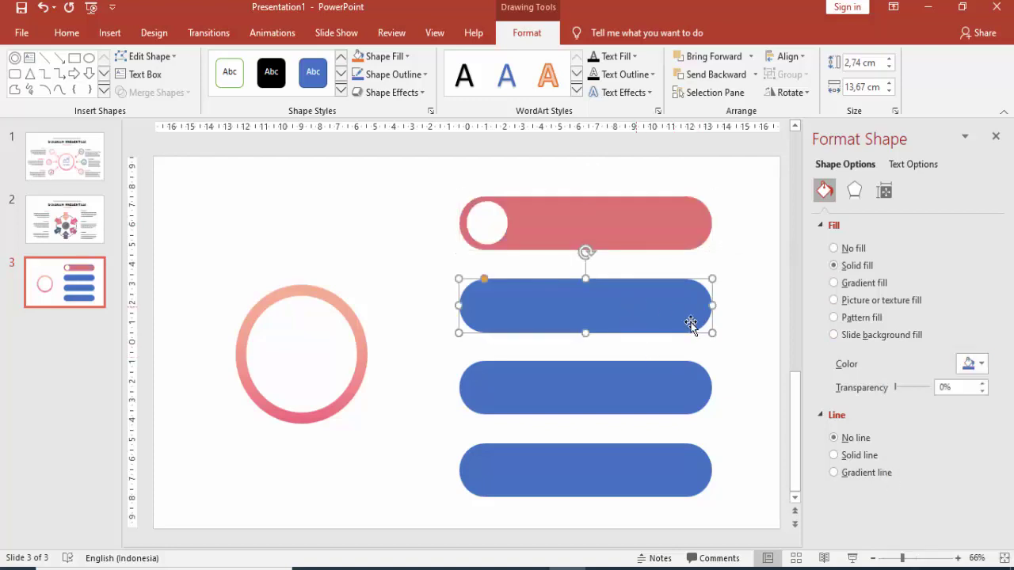
{"action": "left_click", "coordinate": [972, 364]}
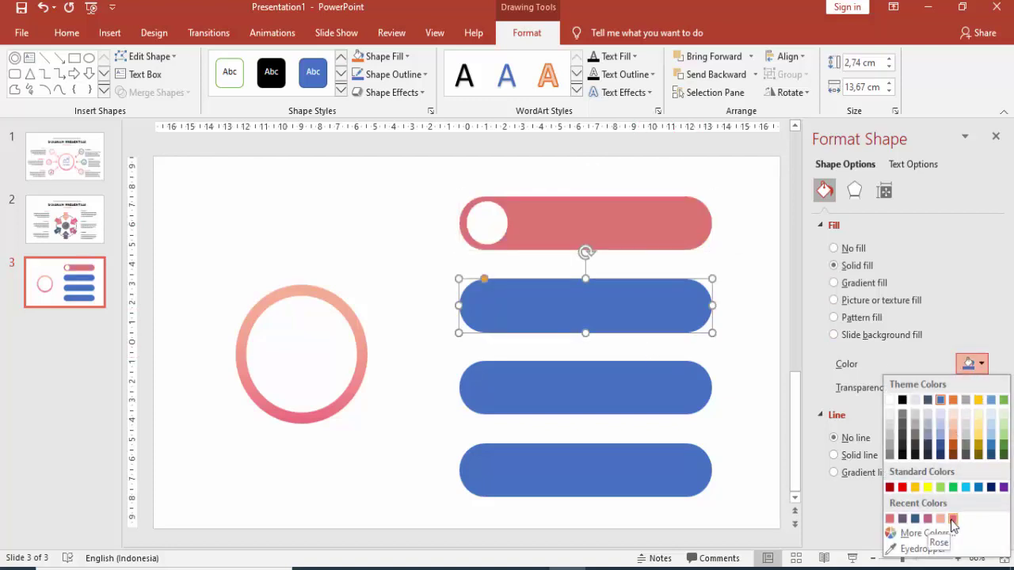
{"action": "left_click", "coordinate": [890, 519]}
- Colour the third bar mauve and the fourth bar dark purple
{"action": "left_click", "coordinate": [686, 387]}
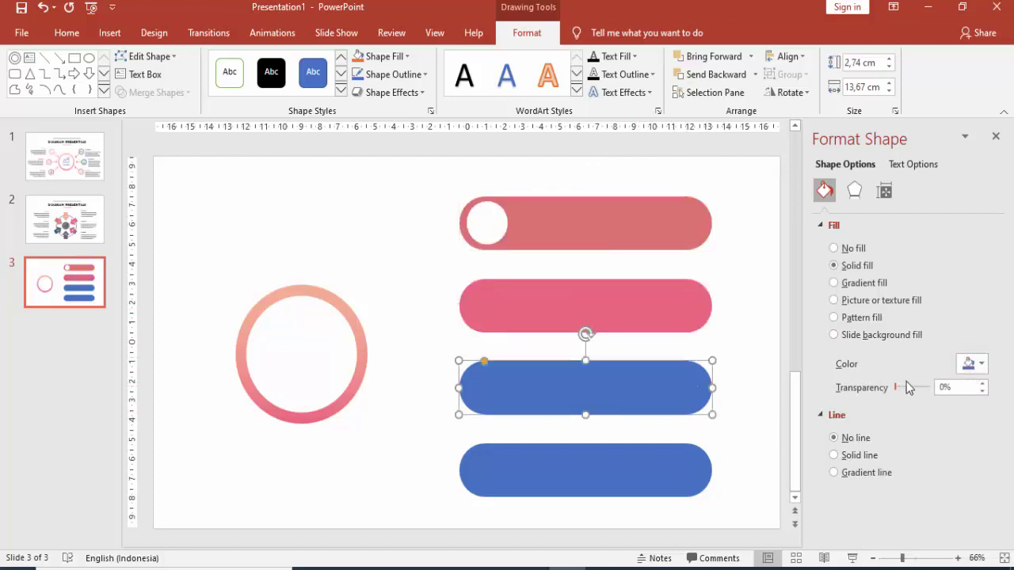
{"action": "left_click", "coordinate": [972, 364]}
{"action": "left_click", "coordinate": [941, 519]}
{"action": "left_click", "coordinate": [715, 465]}
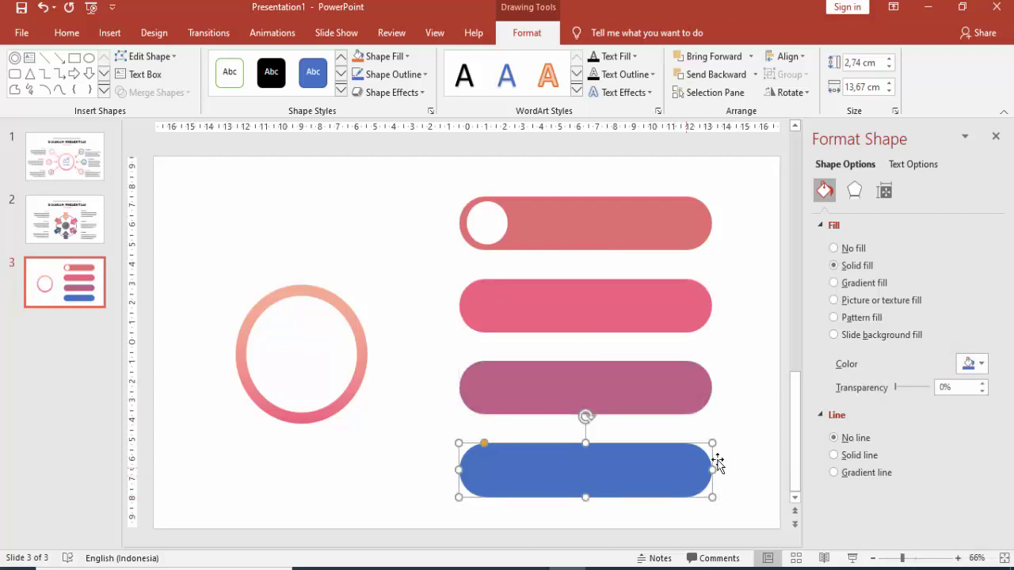
{"action": "left_click", "coordinate": [967, 366]}
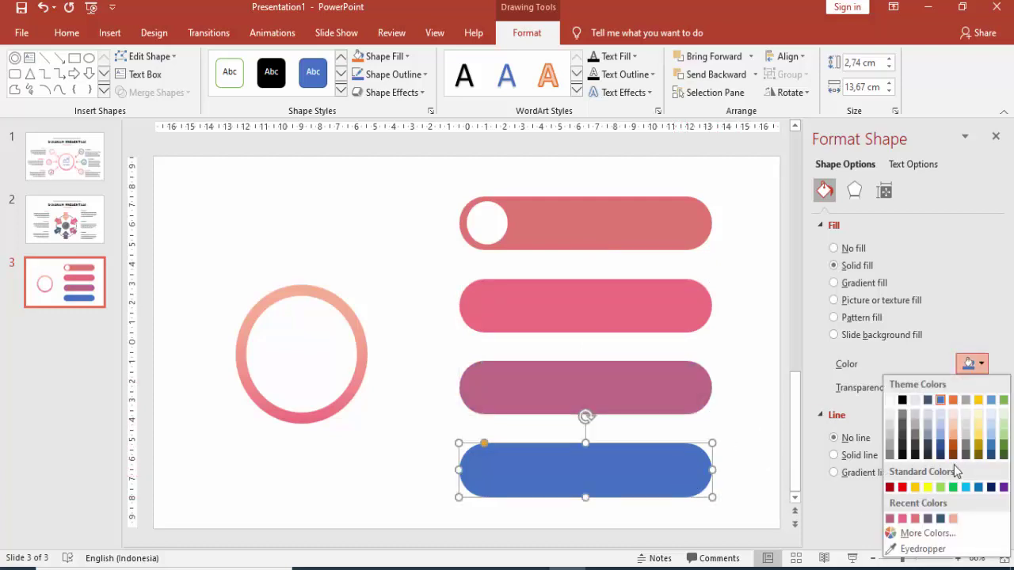
{"action": "left_click", "coordinate": [929, 519]}
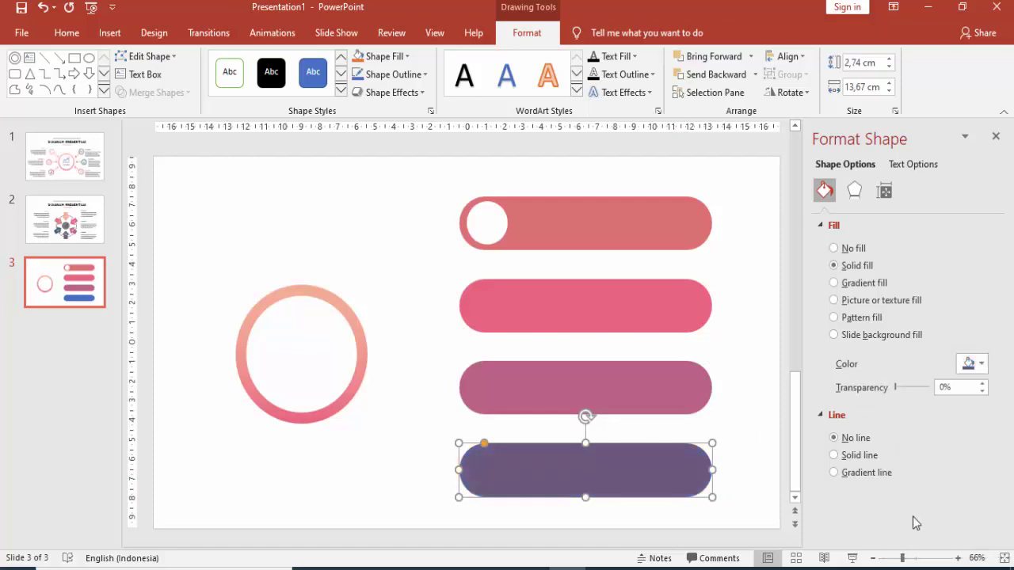
{"action": "left_click", "coordinate": [725, 401]}
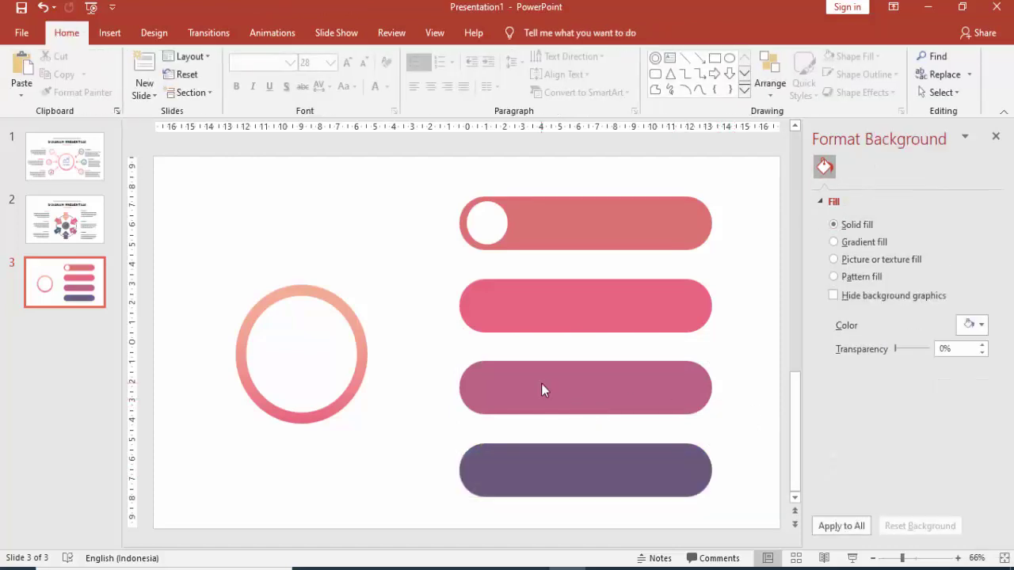
- Paste copies of the white circle onto the left ends of the remaining bars
{"action": "left_click", "coordinate": [469, 226]}
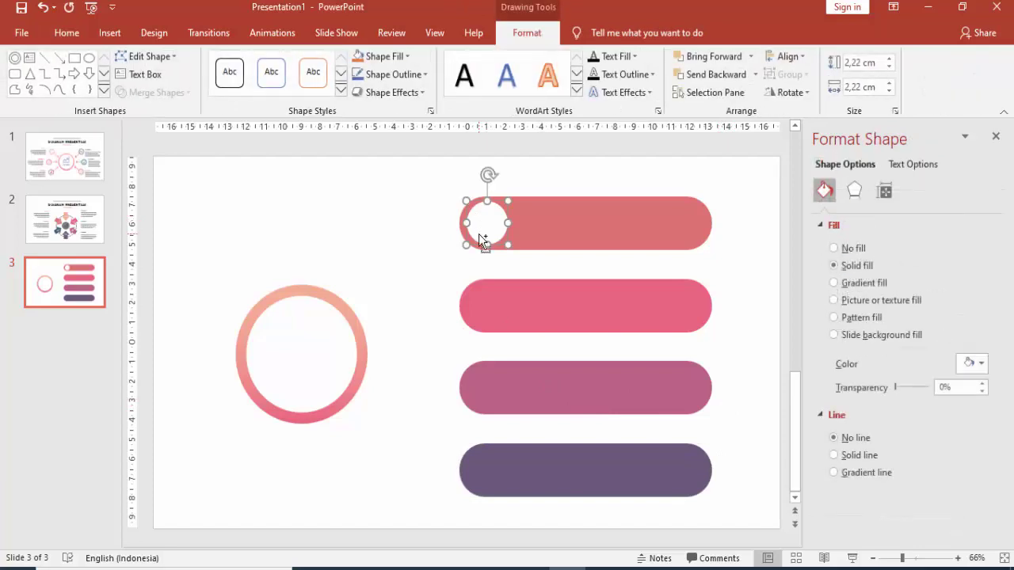
{"action": "key", "text": "ctrl+c"}
{"action": "key", "text": "ctrl+v"}
{"action": "mouse_move", "coordinate": [495, 248]}
{"action": "left_mouse_down"}
{"action": "mouse_move", "coordinate": [498, 335]}
{"action": "mouse_move", "coordinate": [485, 388]}
{"action": "left_mouse_up"}
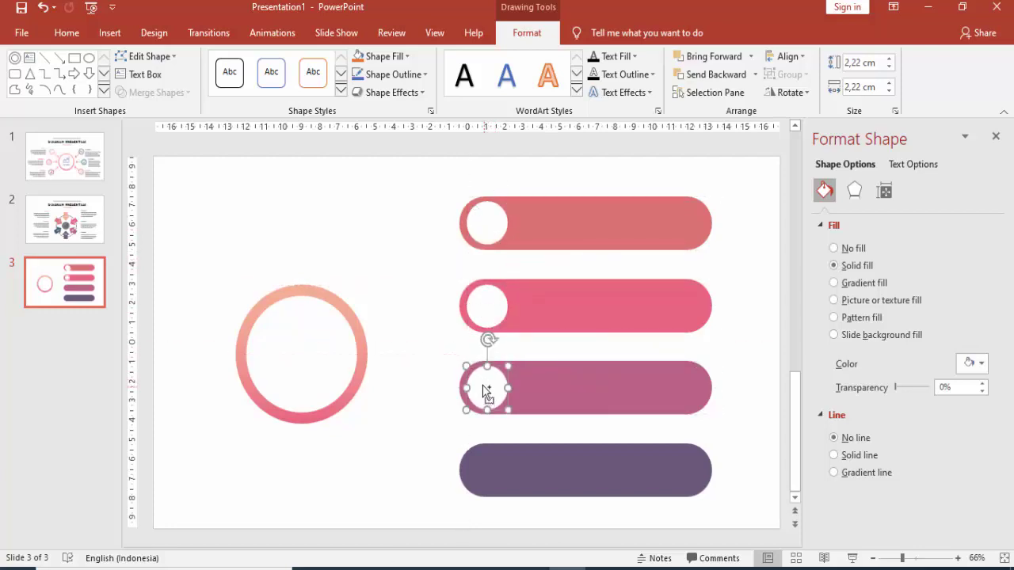
{"action": "key", "text": "ctrl+v"}
{"action": "left_click_drag", "start_coordinate": [499, 228], "coordinate": [488, 458]}
{"action": "left_click", "coordinate": [403, 382]}
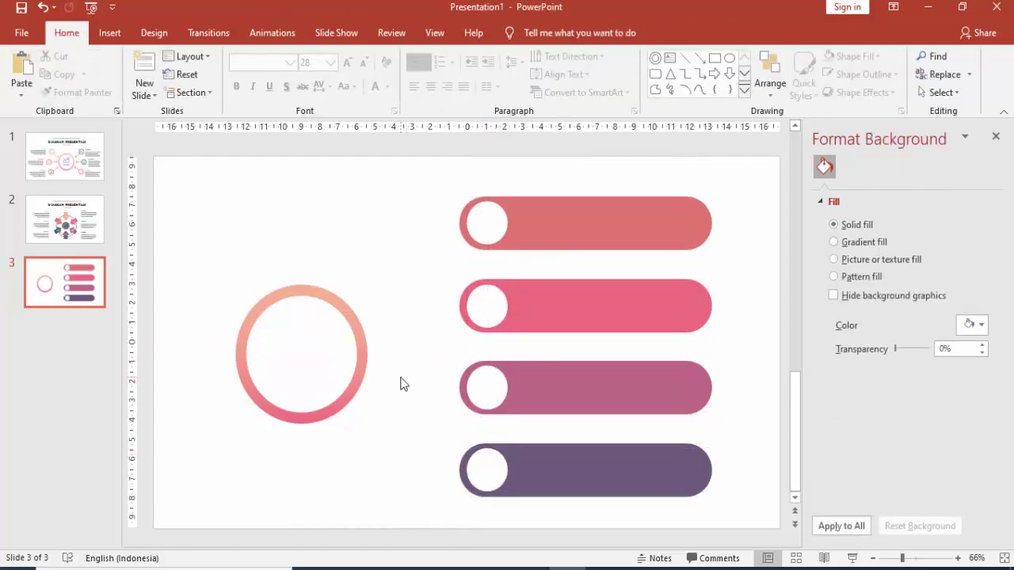
{"action": "left_click", "coordinate": [108, 33]}
- Draw a 1.5 pt dark grey vertical line spanning the bars between ring and bars
{"action": "left_click", "coordinate": [239, 73]}
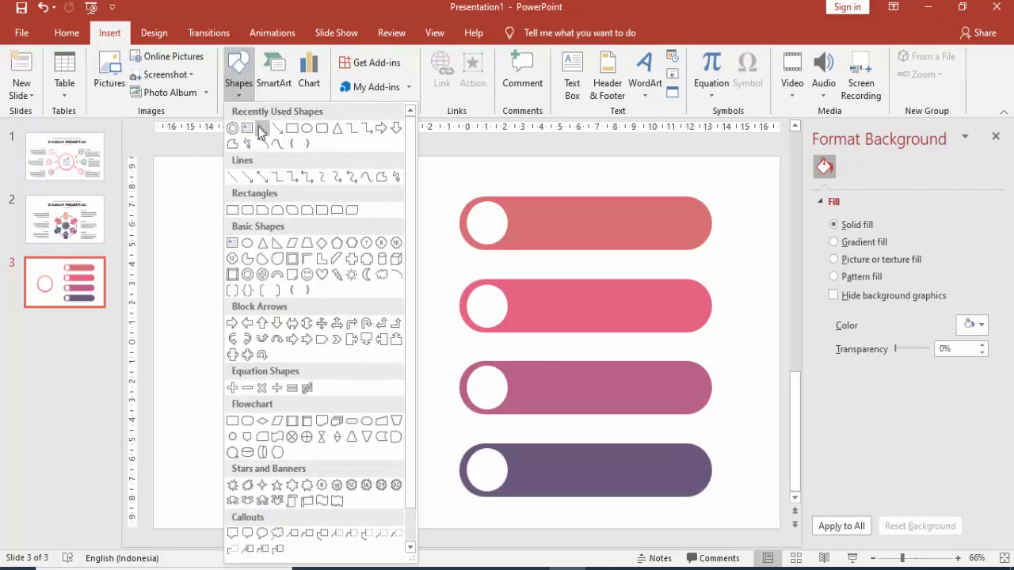
{"action": "left_click", "coordinate": [261, 129]}
{"action": "left_click_drag", "start_coordinate": [422, 216], "coordinate": [419, 459]}
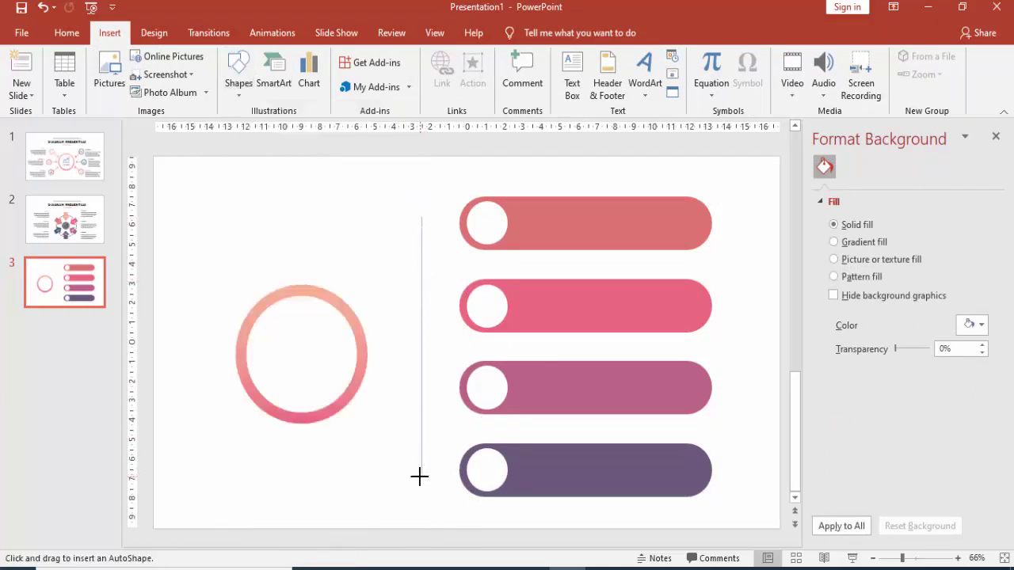
{"action": "left_click_drag", "start_coordinate": [419, 477], "coordinate": [421, 477]}
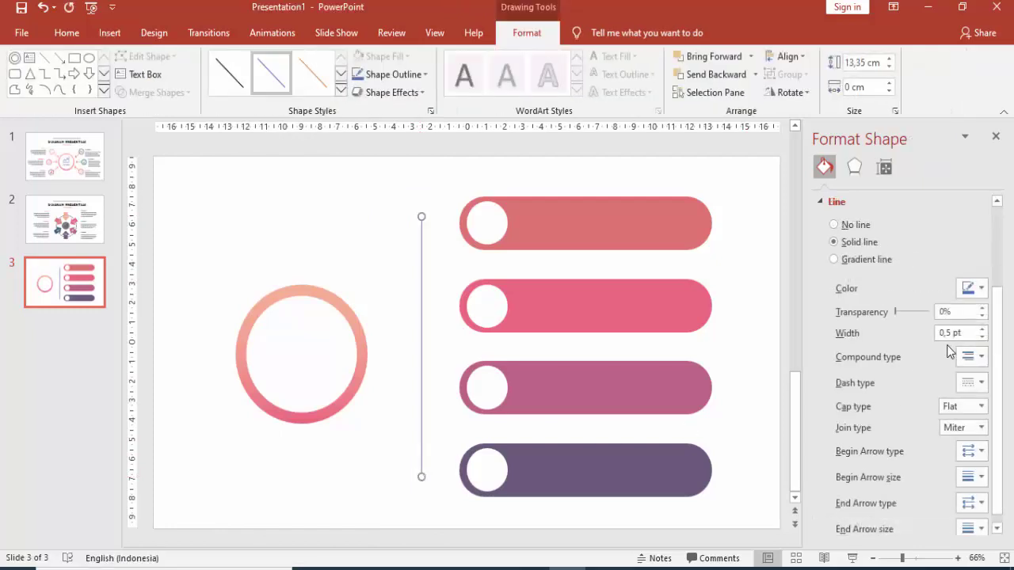
{"action": "left_click", "coordinate": [983, 330]}
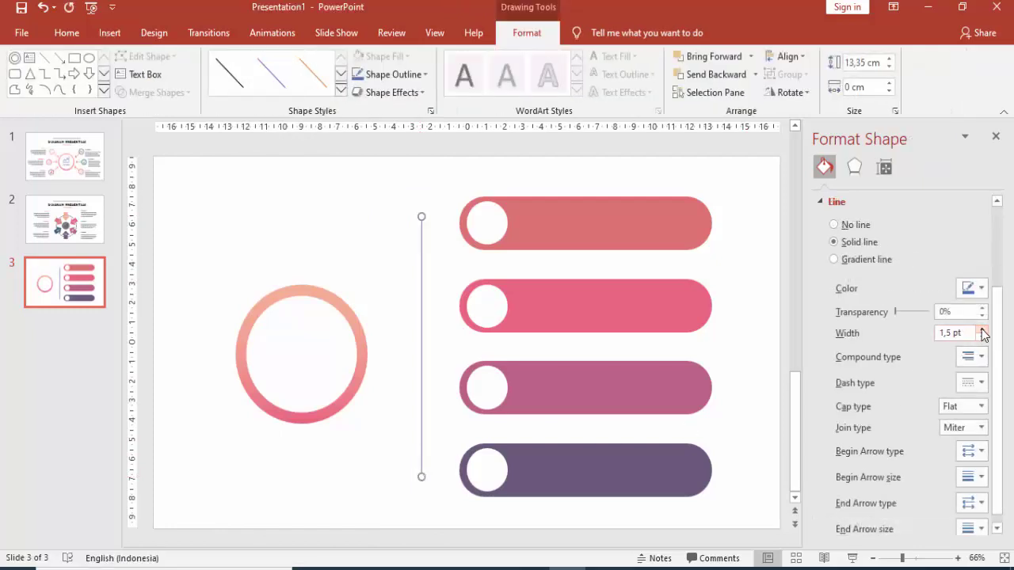
{"action": "left_click", "coordinate": [982, 290]}
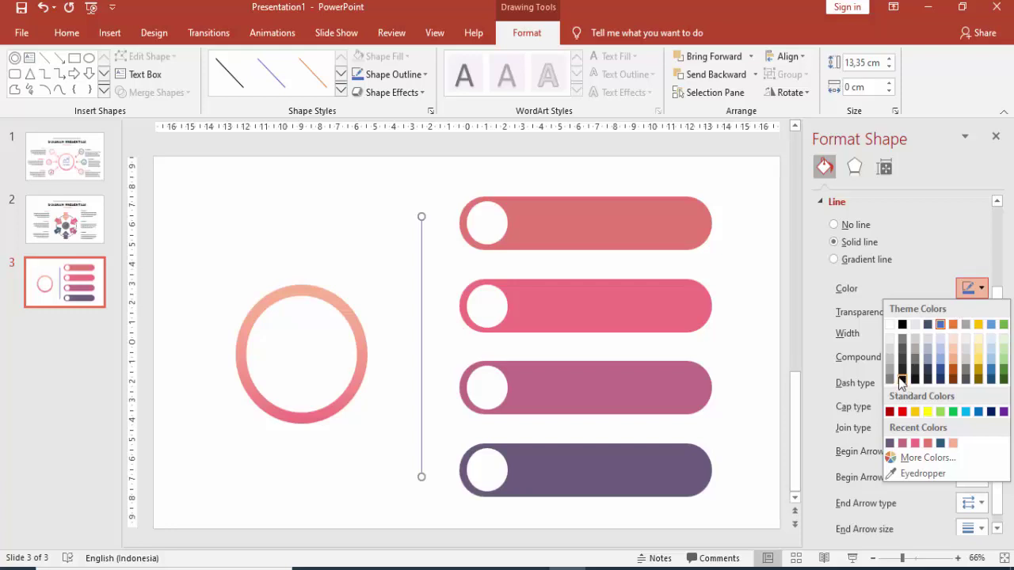
{"action": "left_click", "coordinate": [903, 349]}
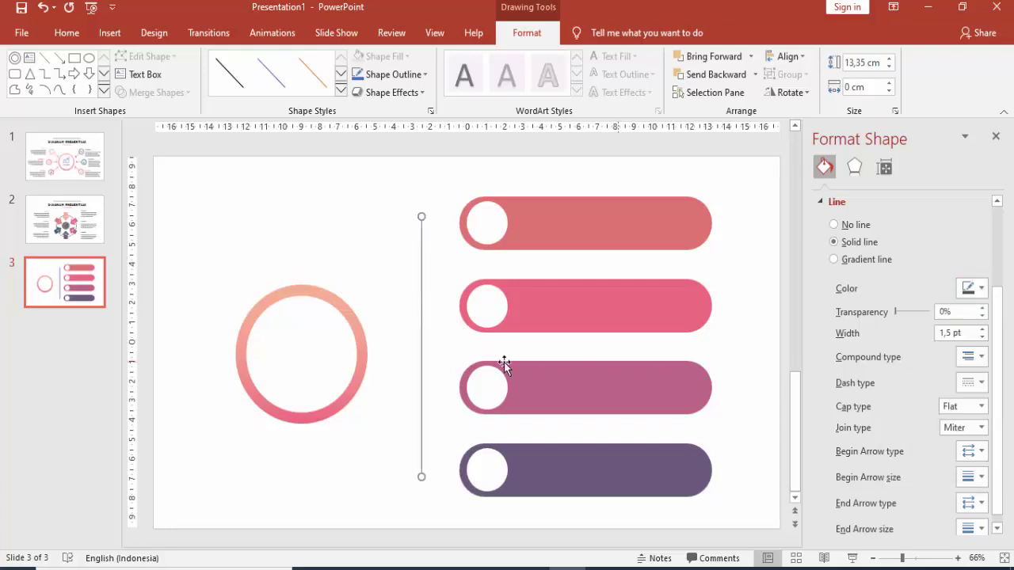
{"action": "left_click", "coordinate": [406, 312]}
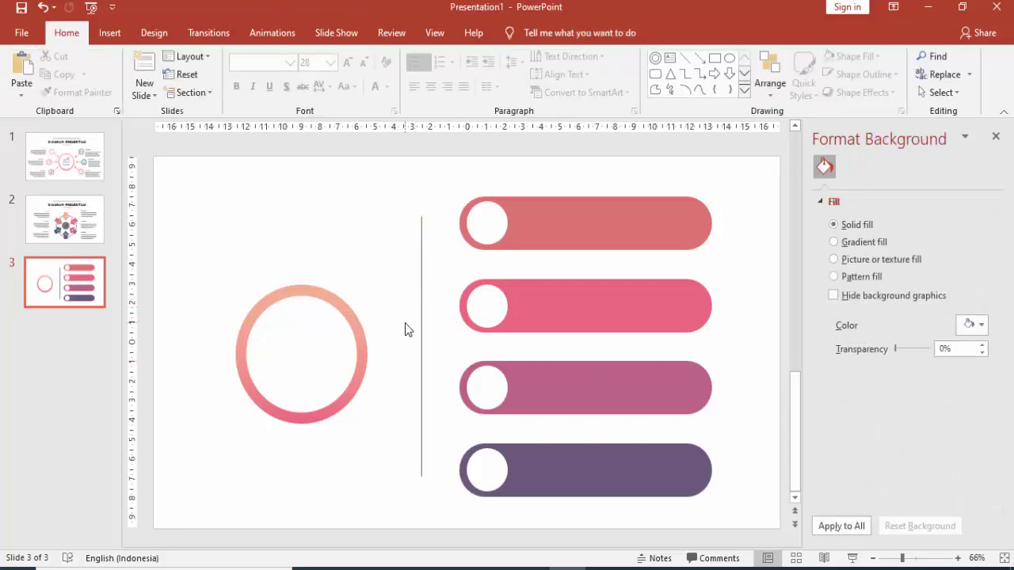
- Draw a short 1.5 pt dark grey horizontal connector from the bracket top to the first bar
{"action": "left_click", "coordinate": [110, 32]}
{"action": "left_click", "coordinate": [238, 71]}
{"action": "left_click", "coordinate": [267, 129]}
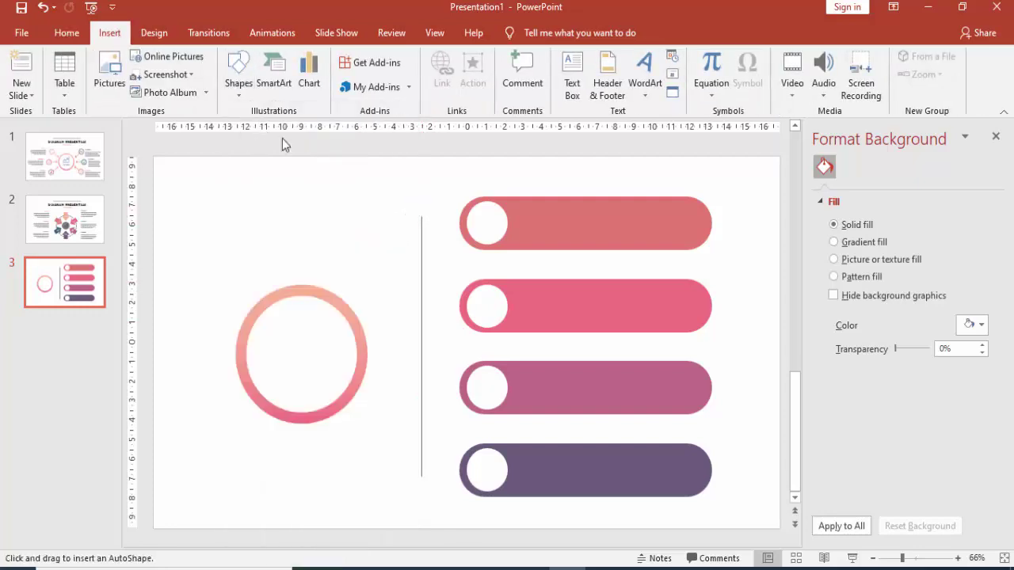
{"action": "left_click_drag", "start_coordinate": [424, 215], "coordinate": [446, 216]}
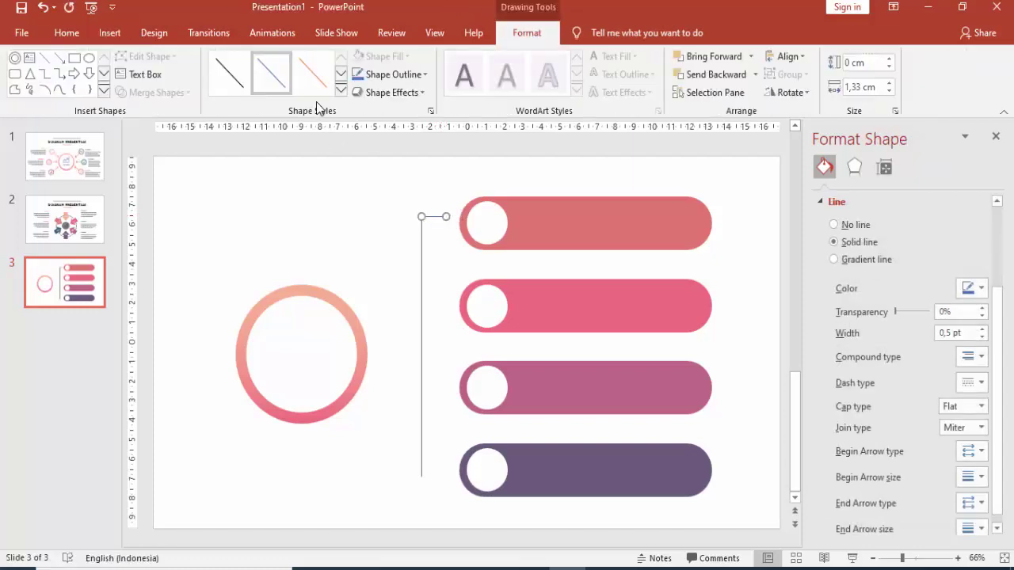
{"action": "left_click", "coordinate": [983, 329]}
{"action": "left_click", "coordinate": [982, 330]}
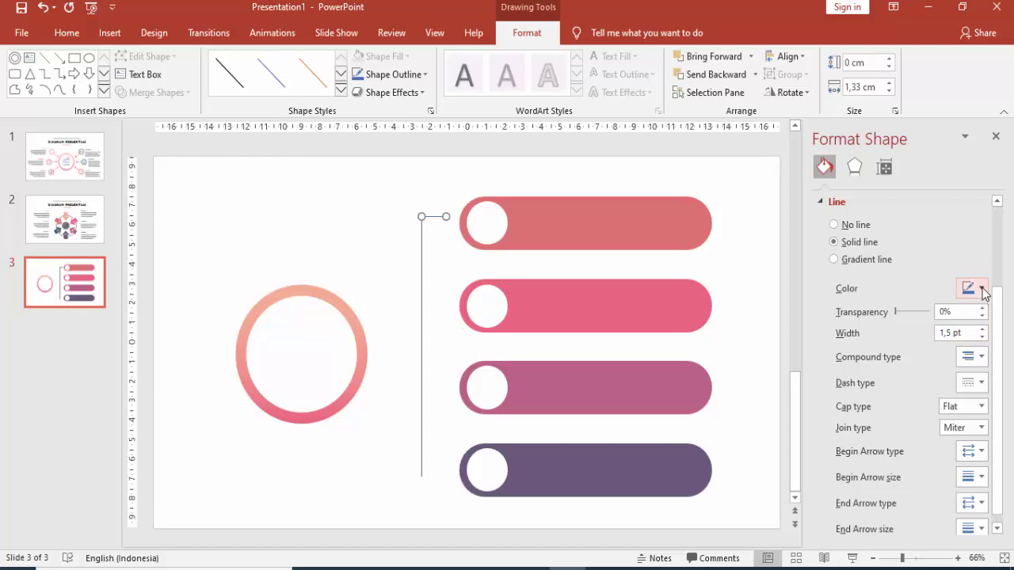
{"action": "left_click", "coordinate": [980, 289]}
{"action": "left_click", "coordinate": [902, 377]}
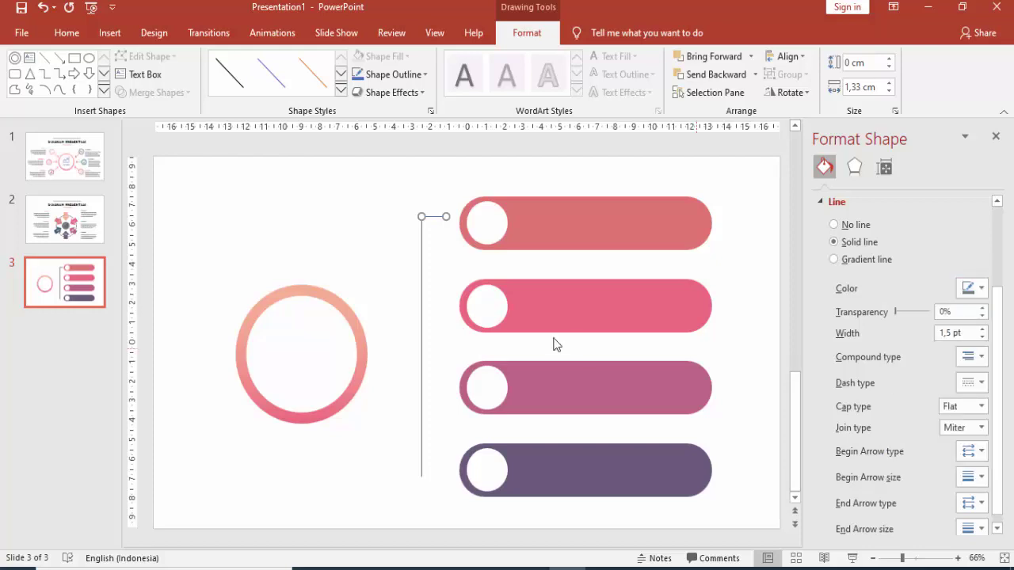
{"action": "left_click", "coordinate": [412, 255]}
- Copy the horizontal connector down to the other bars
{"action": "left_click", "coordinate": [442, 217]}
{"action": "left_click_drag", "start_coordinate": [435, 218], "coordinate": [432, 312]}
{"action": "key", "text": "ctrl+v"}
{"action": "left_click_drag", "start_coordinate": [445, 276], "coordinate": [438, 390]}
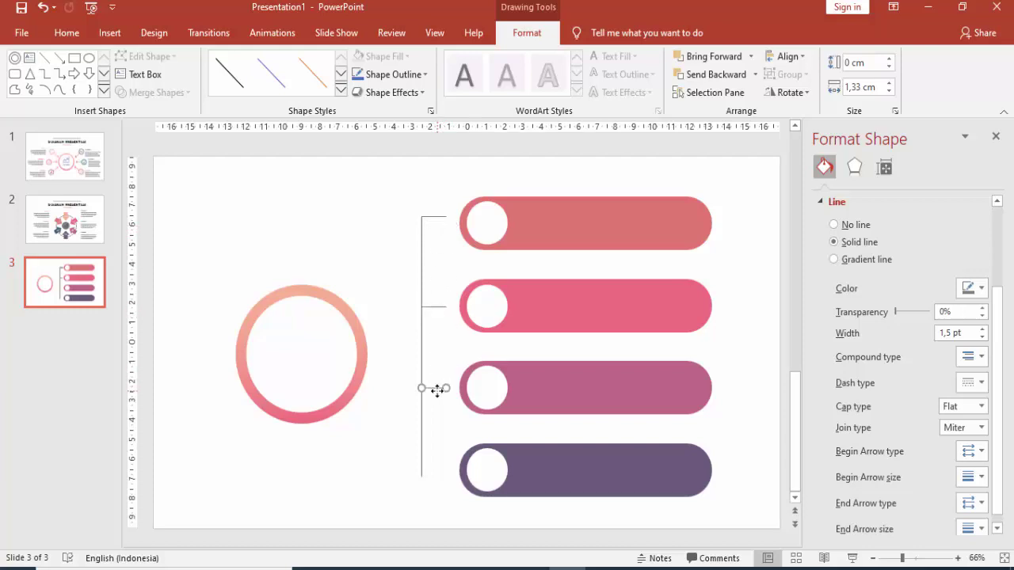
{"action": "key", "text": "ctrl+v"}
{"action": "left_click_drag", "start_coordinate": [442, 227], "coordinate": [441, 441]}
{"action": "left_click", "coordinate": [390, 384]}
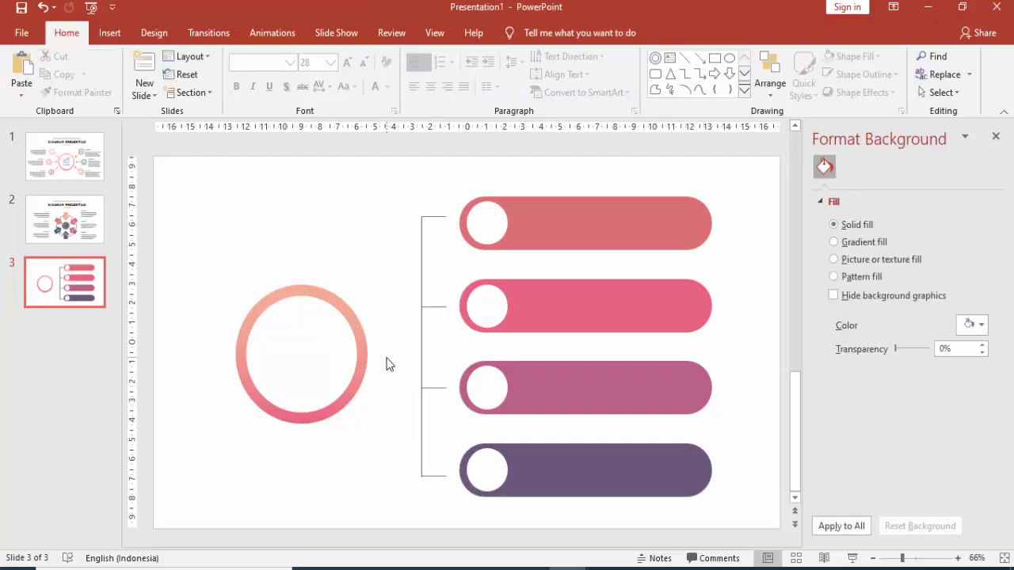
- Nudge the ring into alignment with its short connector line
{"action": "left_click", "coordinate": [480, 337]}
{"action": "left_click", "coordinate": [437, 225]}
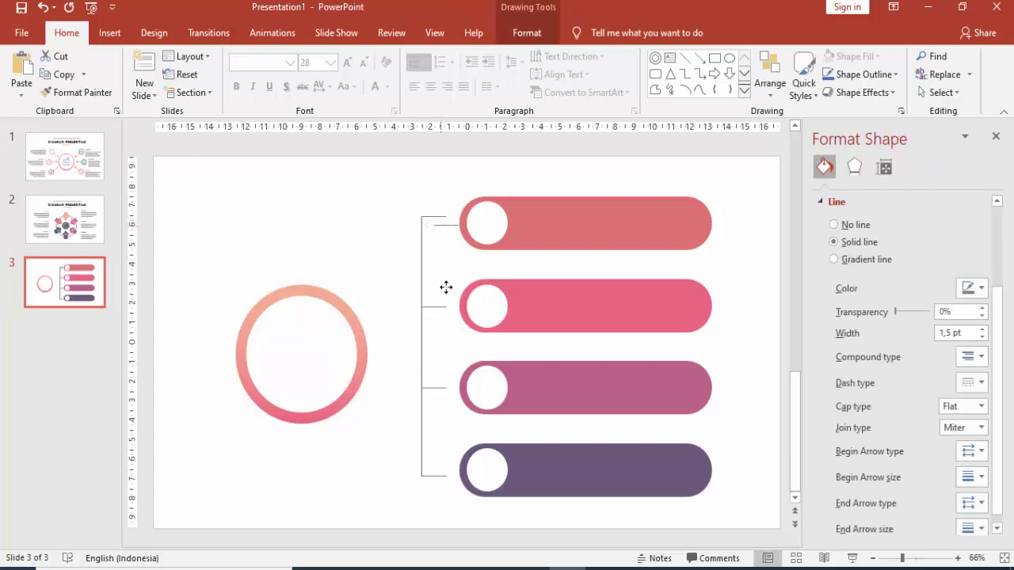
{"action": "left_click", "coordinate": [405, 352]}
{"action": "left_click_drag", "start_coordinate": [358, 358], "coordinate": [380, 360]}
{"action": "left_click_drag", "start_coordinate": [262, 346], "coordinate": [253, 344]}
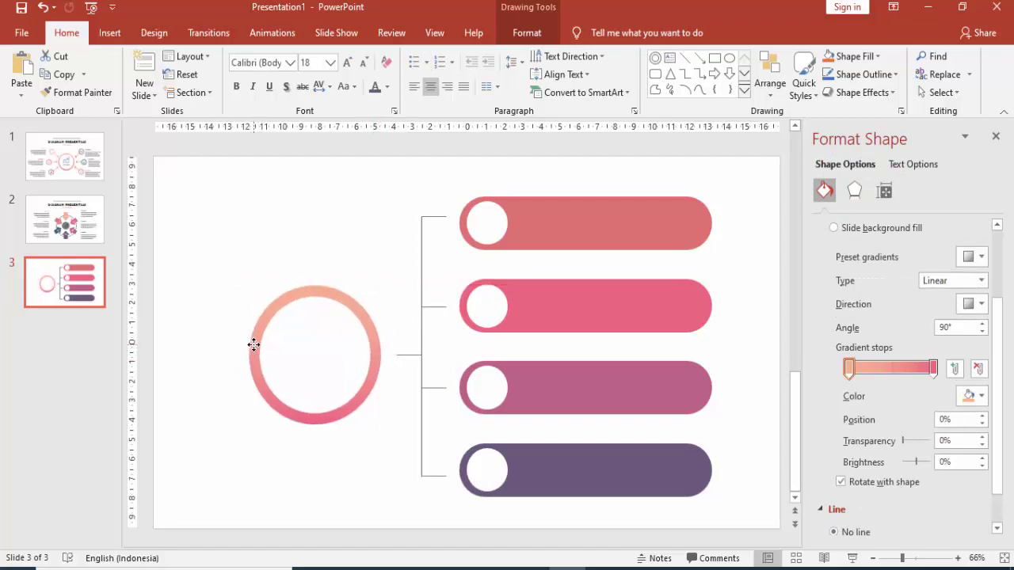
{"action": "left_click", "coordinate": [340, 267]}
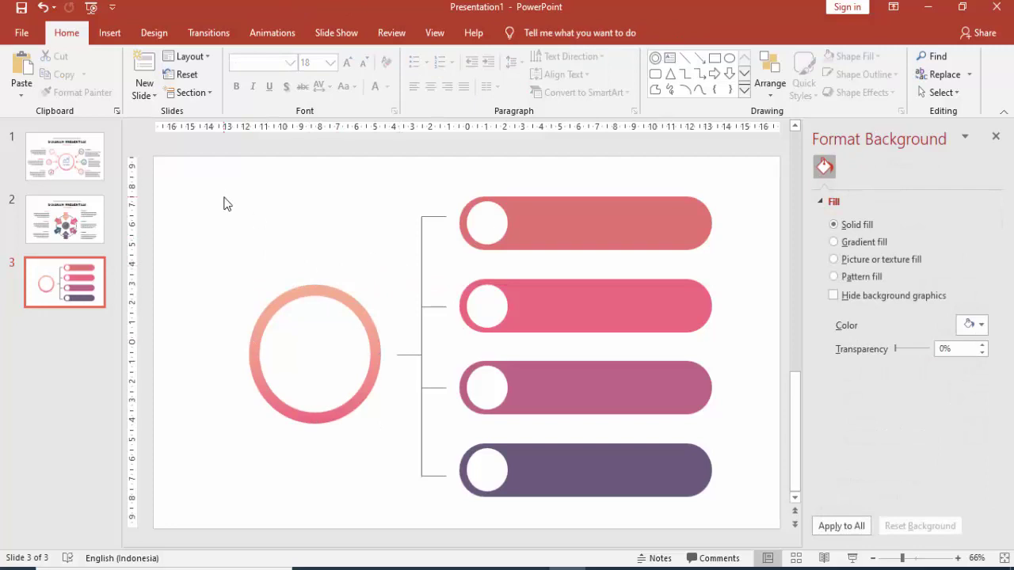
- Bring the 6 PILIHAN heading and body text from slide 2 onto the first bar
{"action": "left_click", "coordinate": [65, 220]}
{"action": "left_click", "coordinate": [620, 272]}
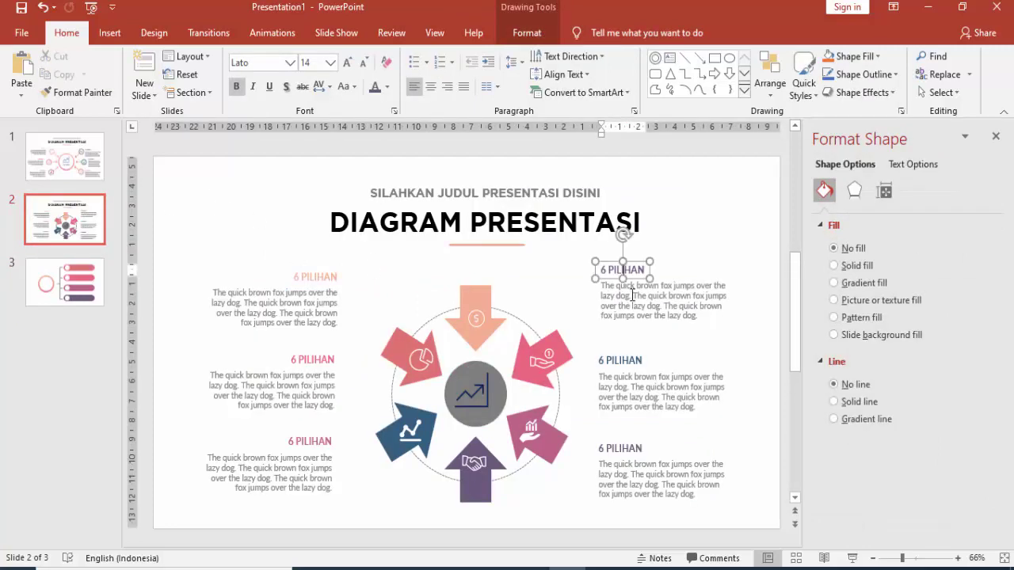
{"action": "left_click", "coordinate": [632, 296], "text": "shift"}
{"action": "left_click", "coordinate": [74, 288]}
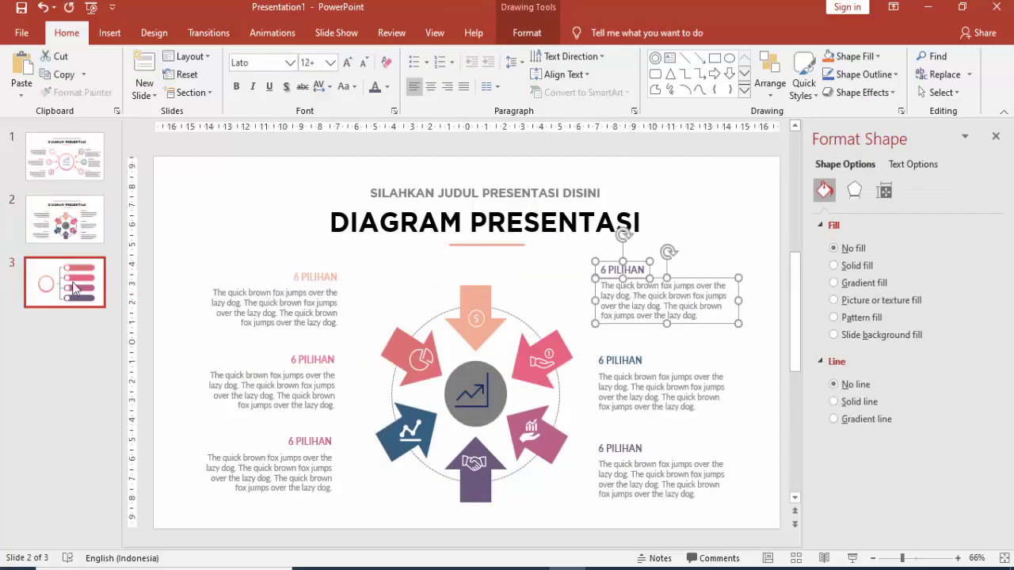
{"action": "key", "text": "ctrl+v"}
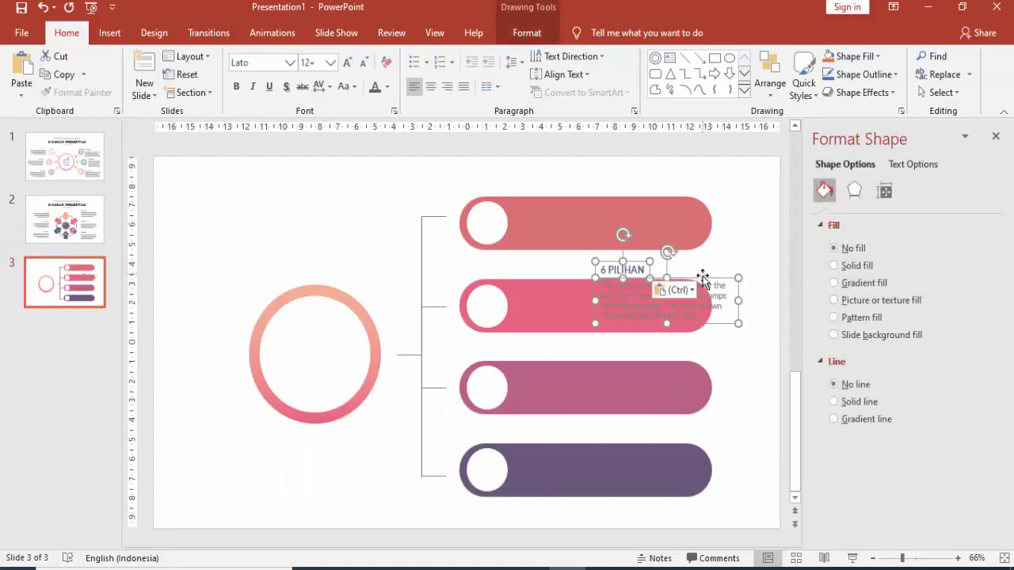
{"action": "mouse_move", "coordinate": [702, 276]}
{"action": "left_mouse_down"}
{"action": "mouse_move", "coordinate": [616, 217]}
{"action": "mouse_move", "coordinate": [579, 209]}
{"action": "left_mouse_up"}
- Make the text white, widen the body box and raise the heading slightly
{"action": "left_click", "coordinate": [387, 88]}
{"action": "left_click", "coordinate": [382, 122]}
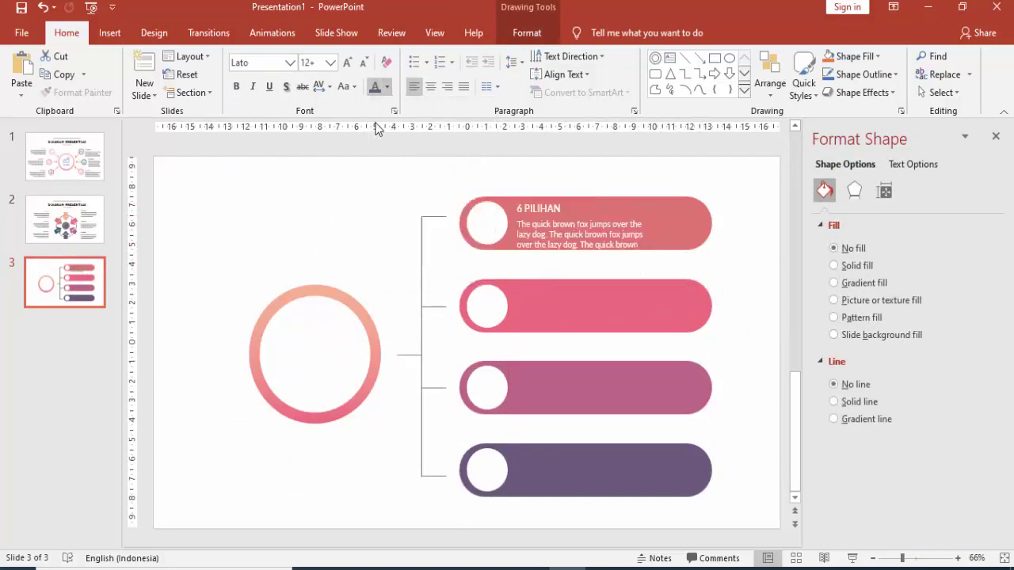
{"action": "left_click_drag", "start_coordinate": [652, 239], "coordinate": [697, 238]}
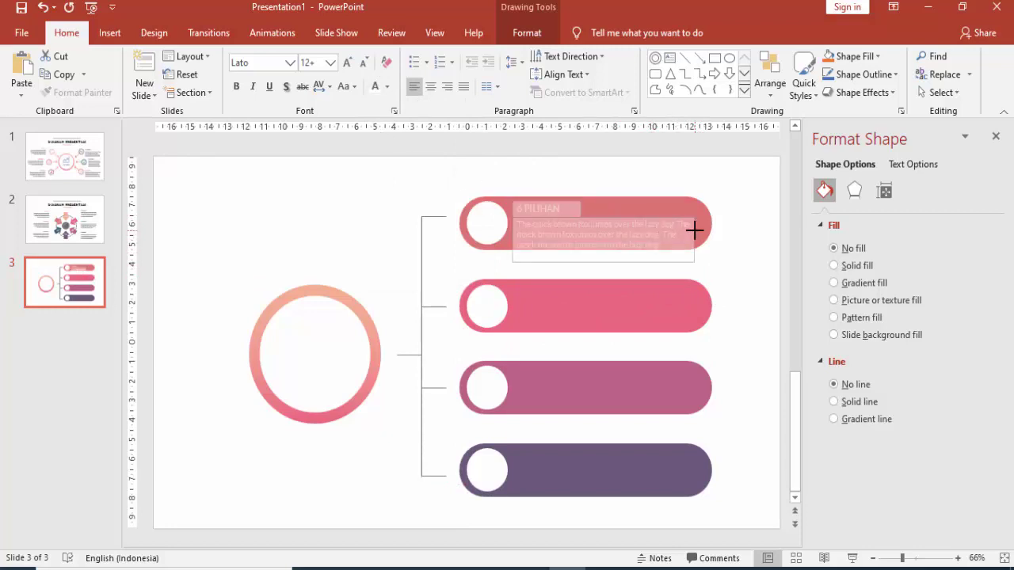
{"action": "key", "text": "Escape"}
{"action": "left_click", "coordinate": [640, 243]}
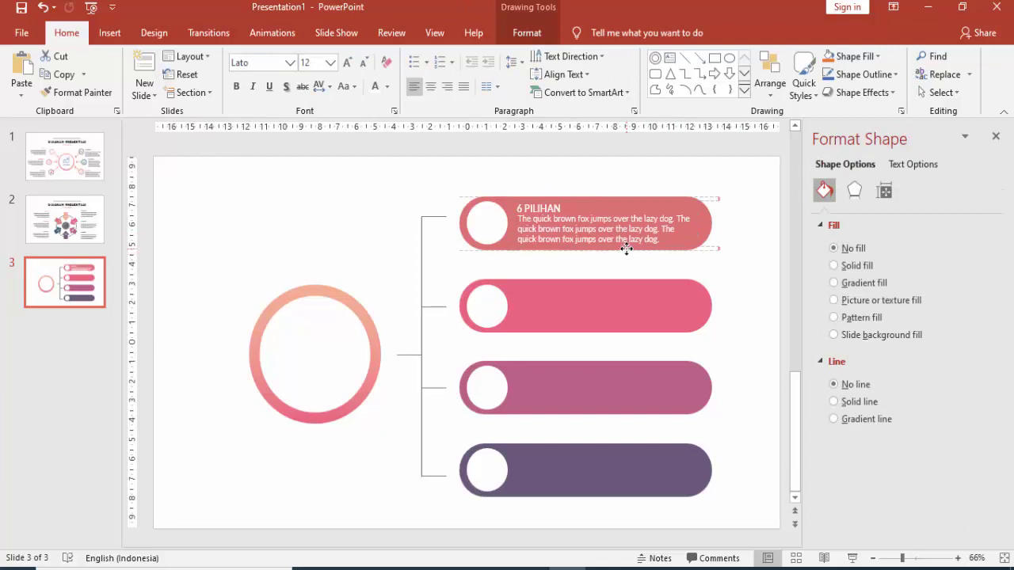
{"action": "left_click_drag", "start_coordinate": [625, 257], "coordinate": [626, 250]}
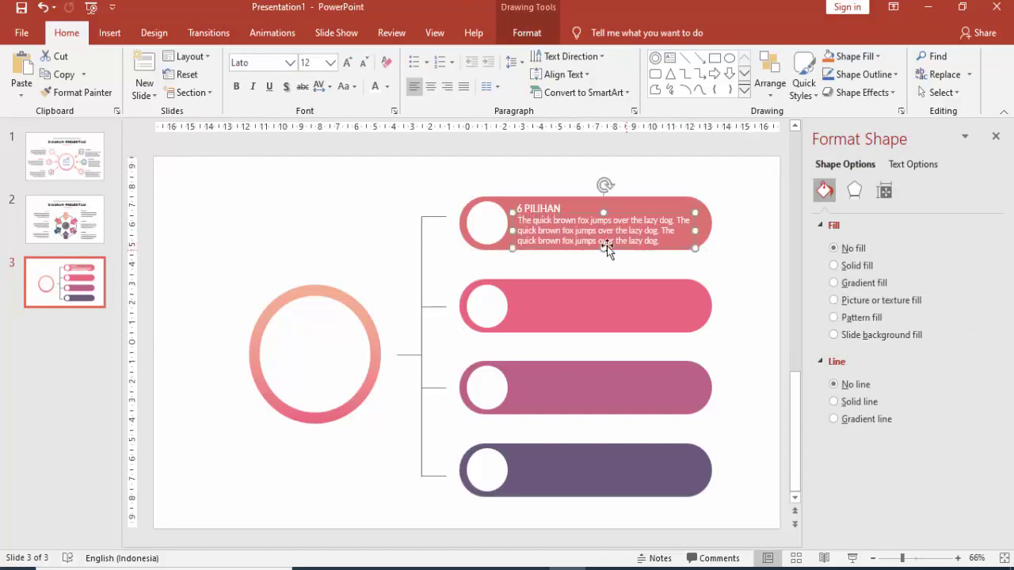
{"action": "left_click_drag", "start_coordinate": [534, 202], "coordinate": [534, 196]}
- Duplicate the heading and body text onto the second, third and fourth bars
{"action": "left_click", "coordinate": [546, 226], "text": "shift"}
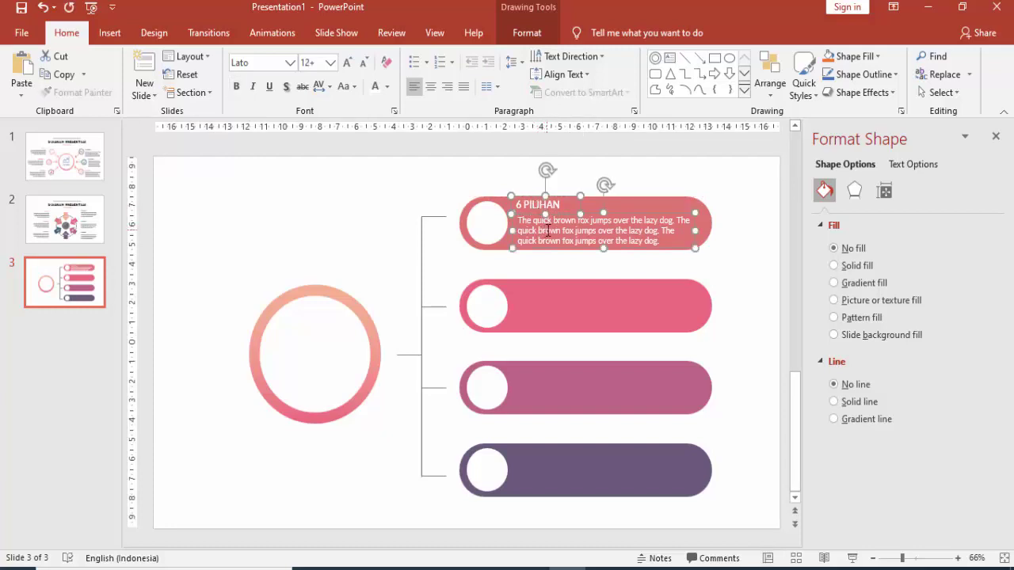
{"action": "left_click_drag", "start_coordinate": [547, 230], "coordinate": [613, 295], "text": "ctrl"}
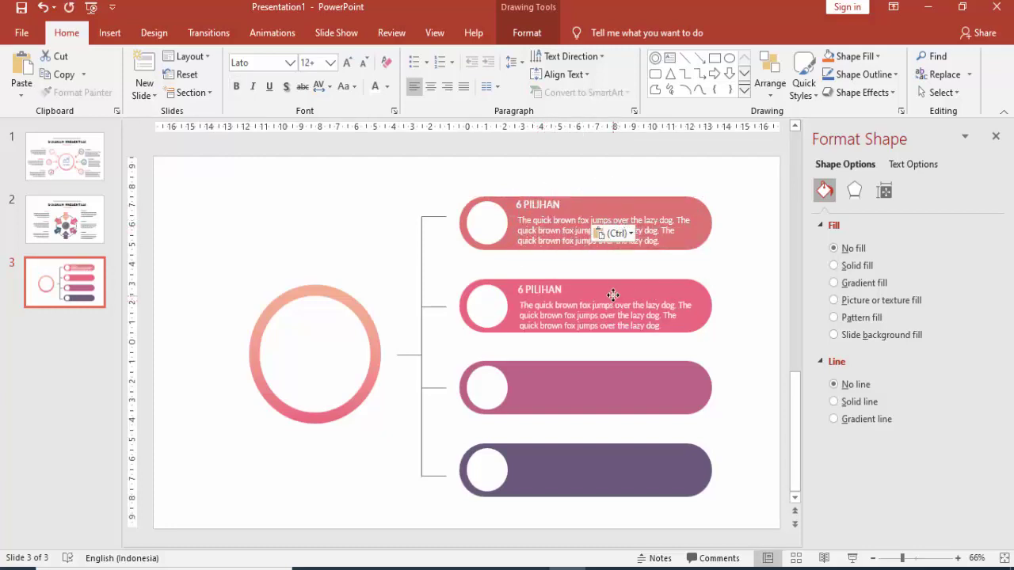
{"action": "key", "text": "ctrl+v"}
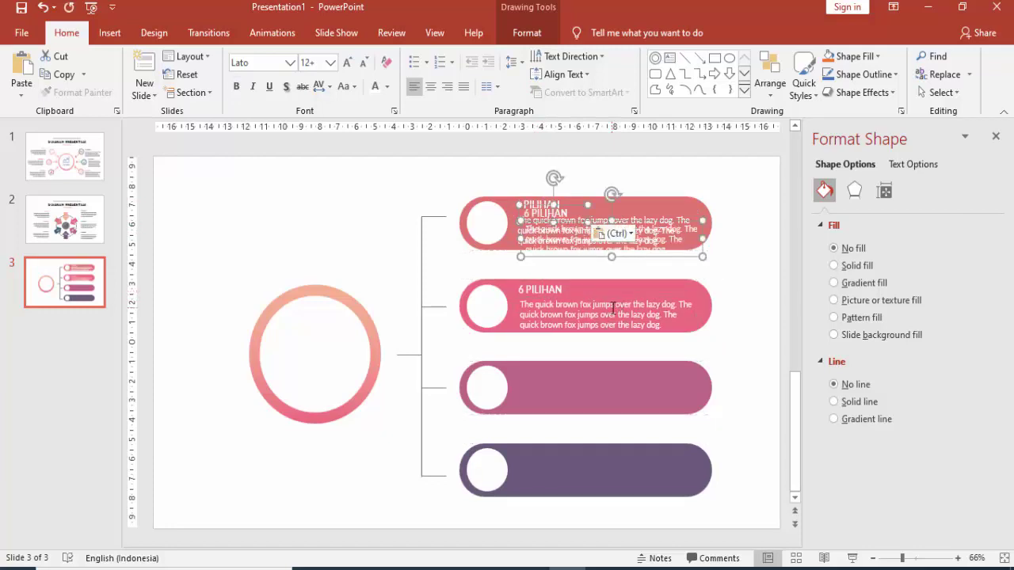
{"action": "left_click_drag", "start_coordinate": [612, 250], "coordinate": [612, 412]}
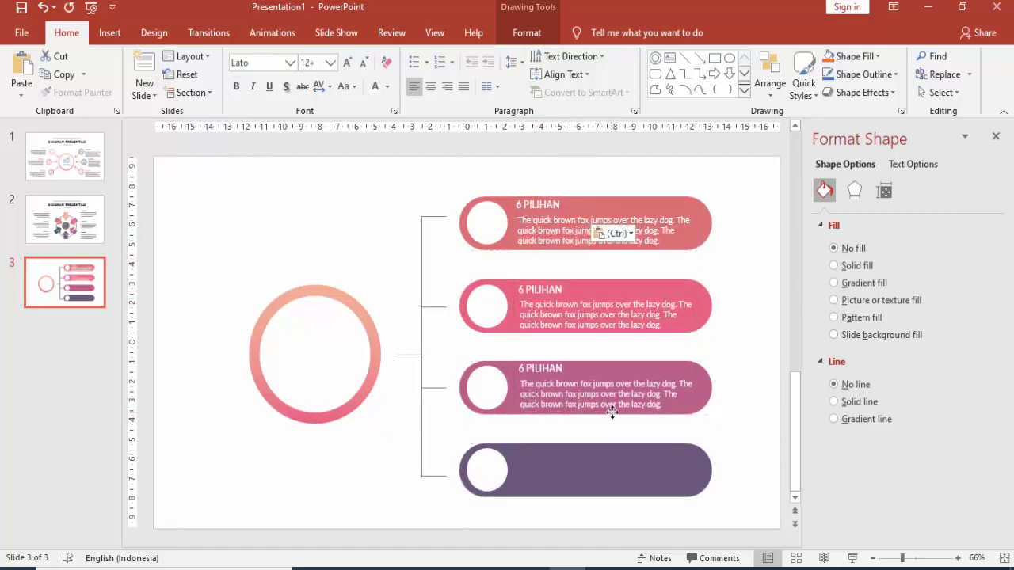
{"action": "key", "text": "ctrl+z"}
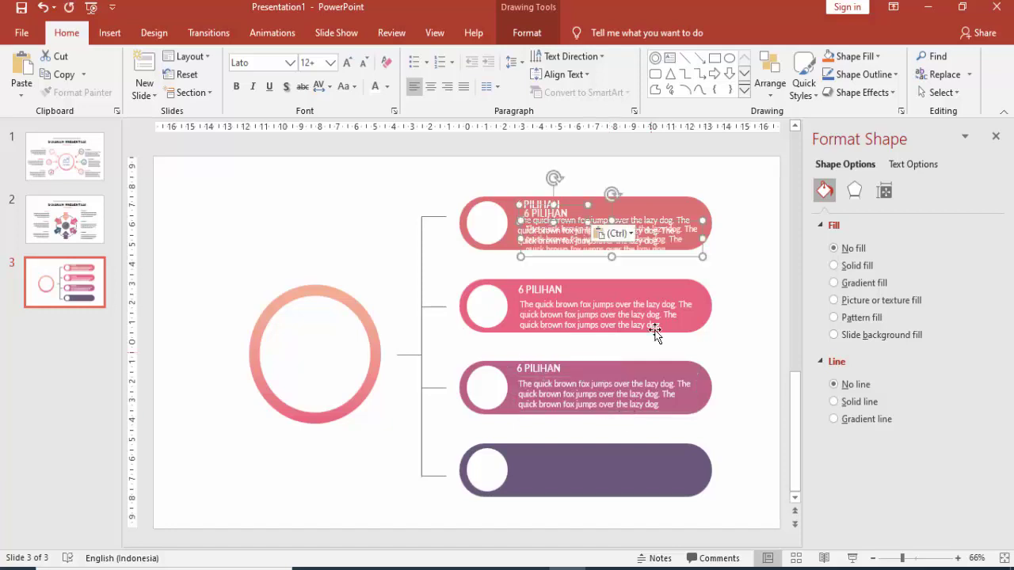
{"action": "left_click_drag", "start_coordinate": [640, 249], "coordinate": [640, 495]}
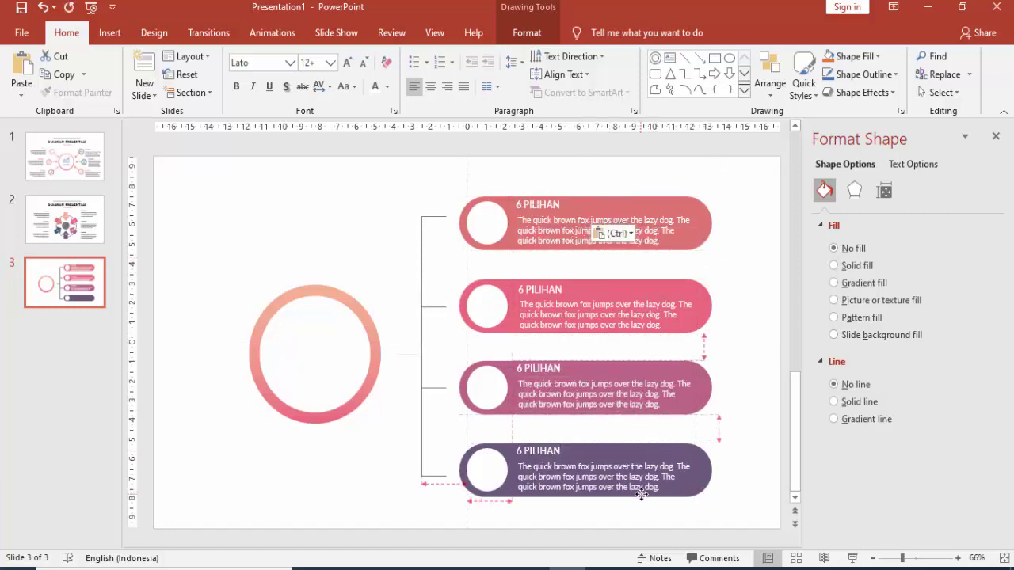
{"action": "left_click_drag", "start_coordinate": [642, 495], "coordinate": [640, 492]}
{"action": "left_click", "coordinate": [750, 359]}
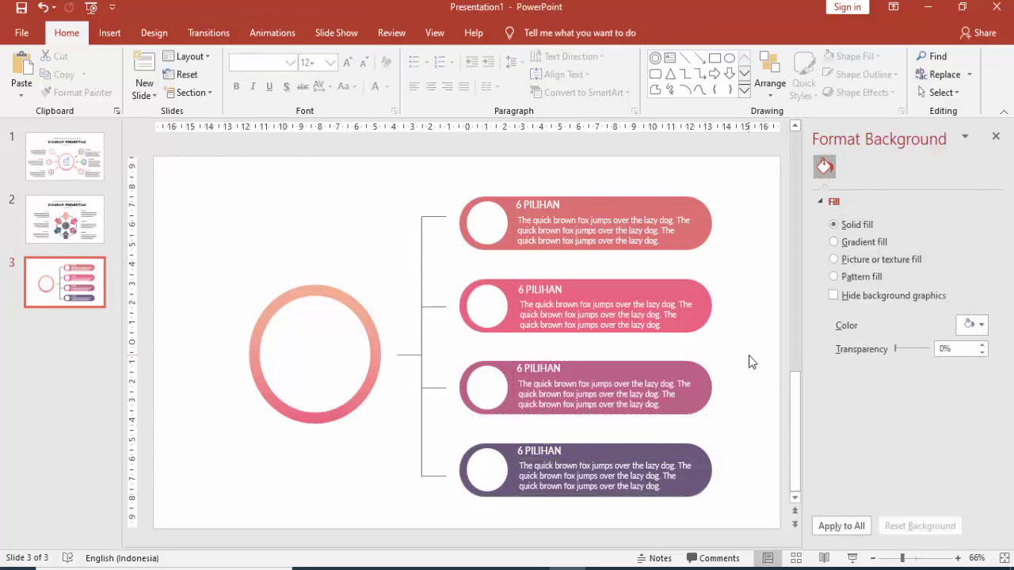
- Copy the dollar icon from slide 2 into the first bar's circle, coloured pink
{"action": "left_click", "coordinate": [64, 220]}
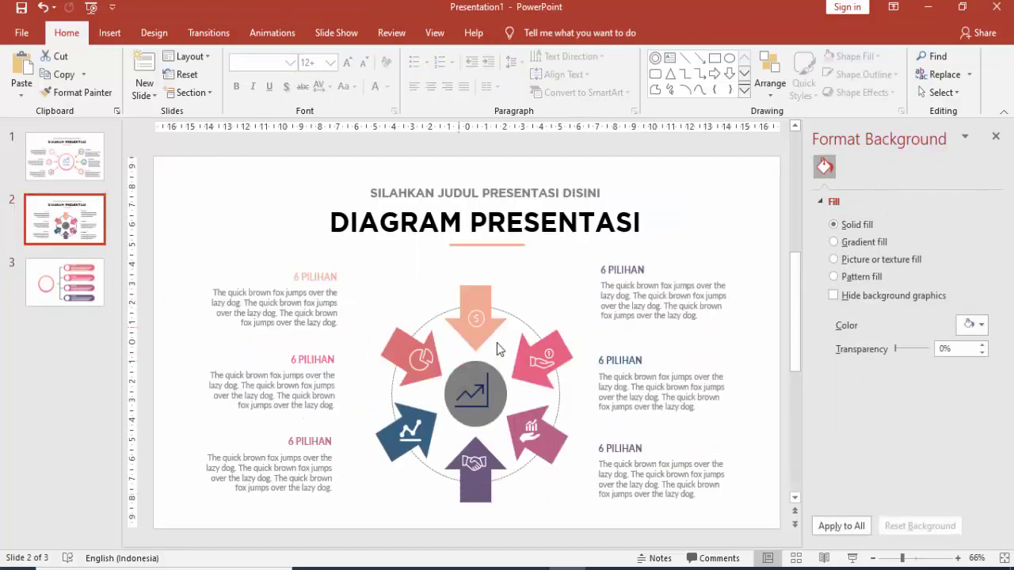
{"action": "left_click", "coordinate": [480, 319]}
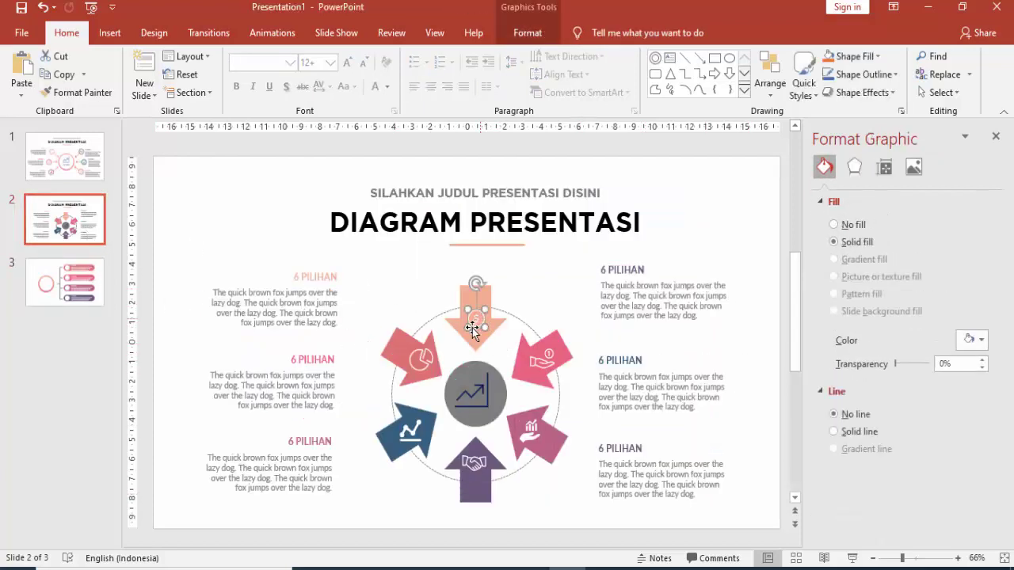
{"action": "left_click", "coordinate": [96, 303]}
{"action": "key", "text": "ctrl+v"}
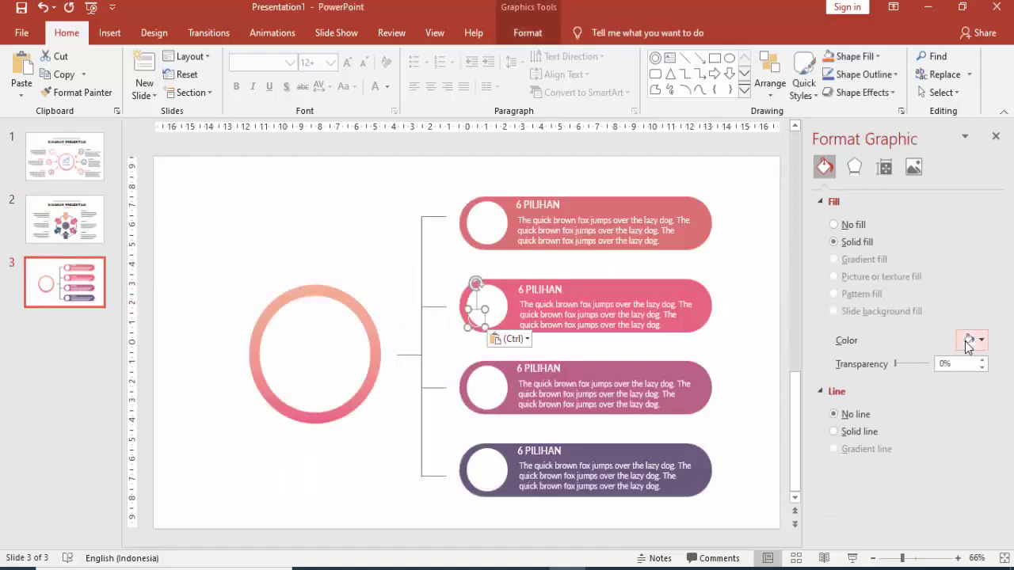
{"action": "left_click", "coordinate": [967, 341]}
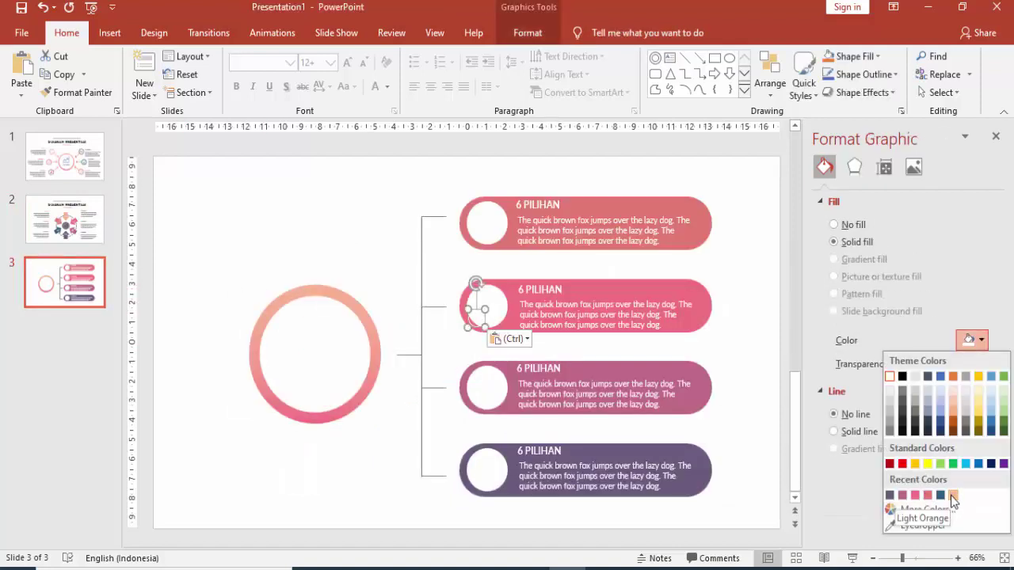
{"action": "left_click", "coordinate": [927, 497]}
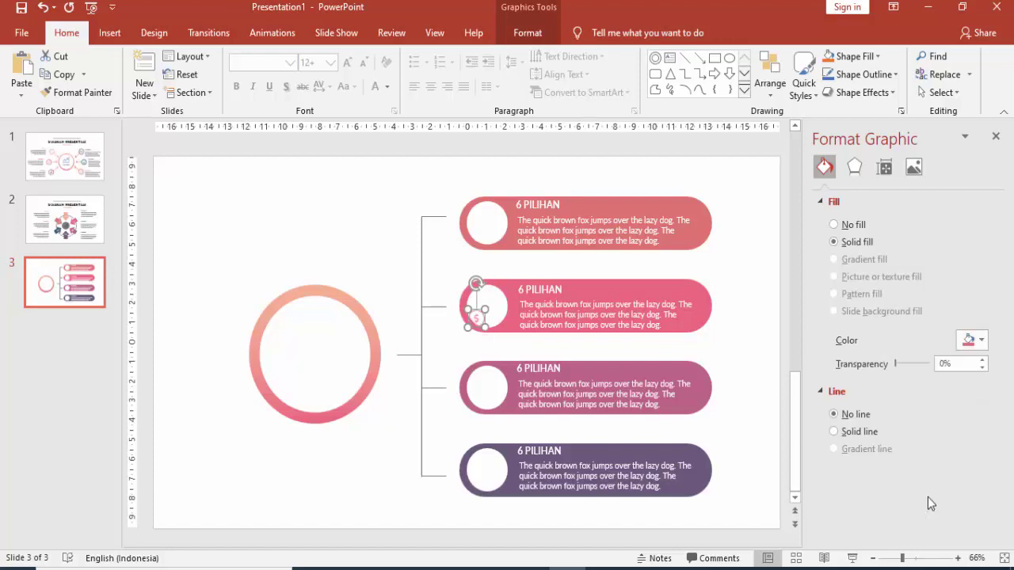
{"action": "left_click_drag", "start_coordinate": [476, 321], "coordinate": [492, 229]}
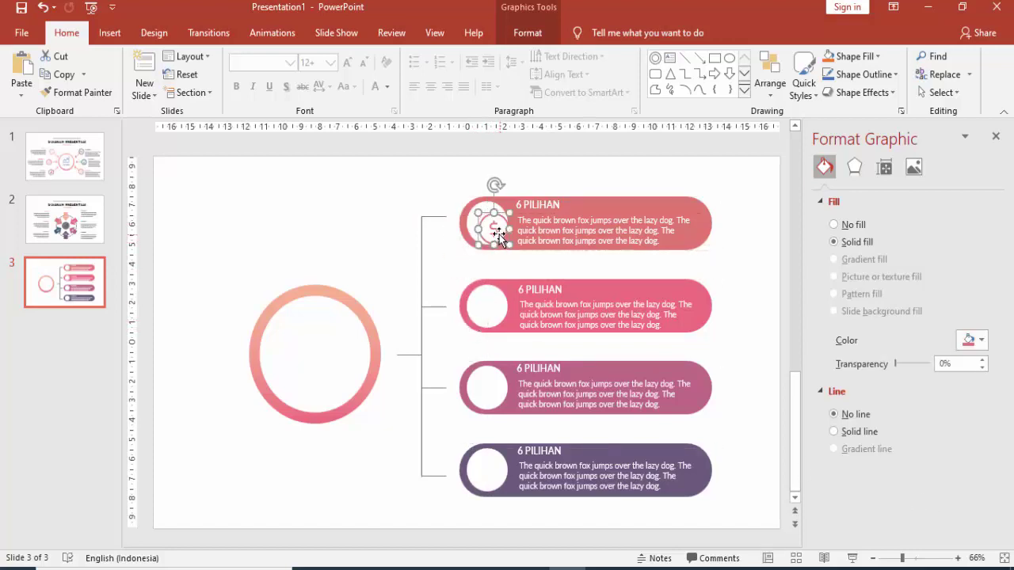
{"action": "left_click_drag", "start_coordinate": [489, 232], "coordinate": [489, 221]}
{"action": "left_click", "coordinate": [360, 205]}
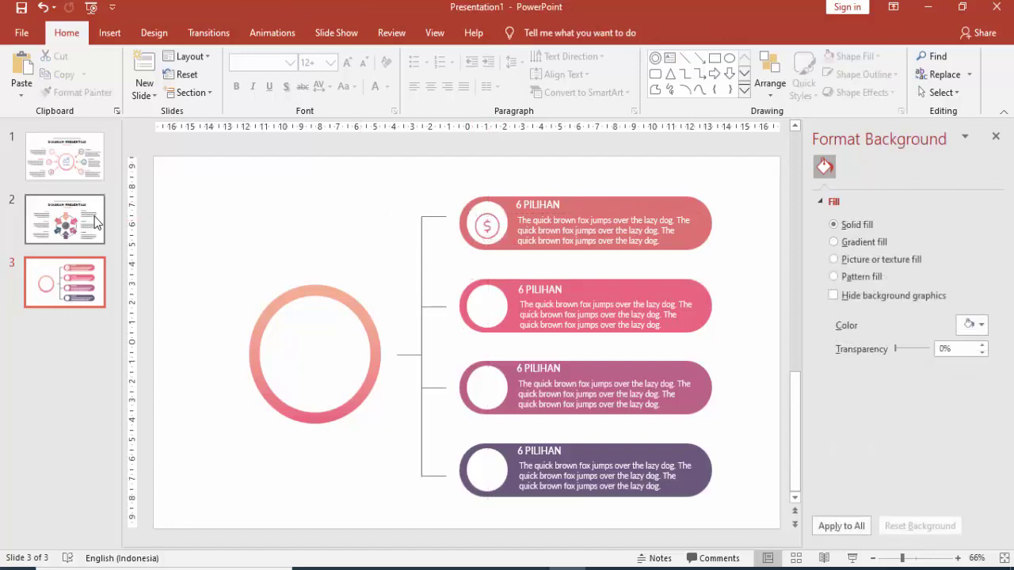
- Place the hand-and-coin icon from slide 2 in the second circle, coloured pink
{"action": "left_click", "coordinate": [68, 219]}
{"action": "left_click", "coordinate": [542, 360]}
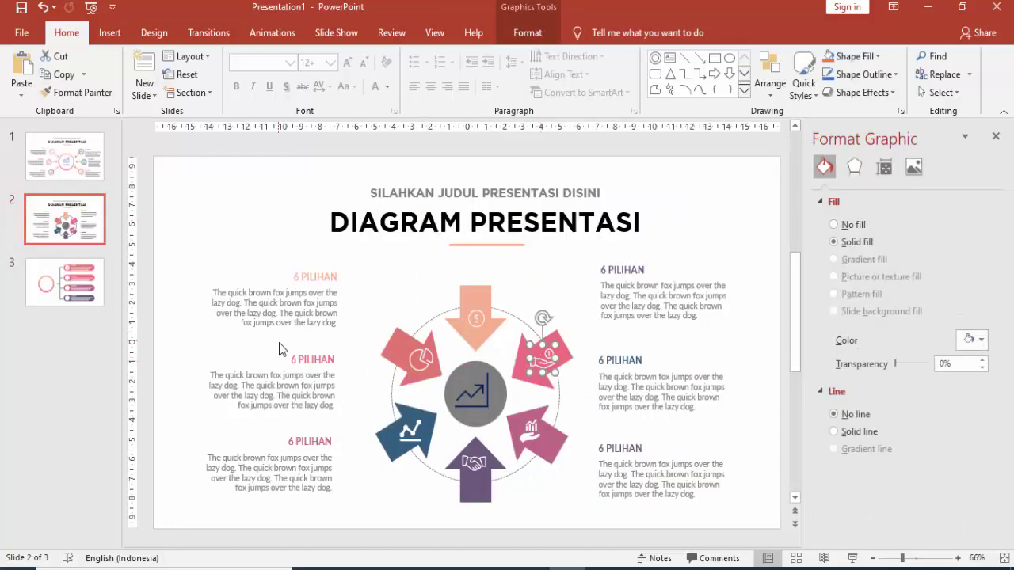
{"action": "left_click", "coordinate": [89, 294]}
{"action": "key", "text": "ctrl+v"}
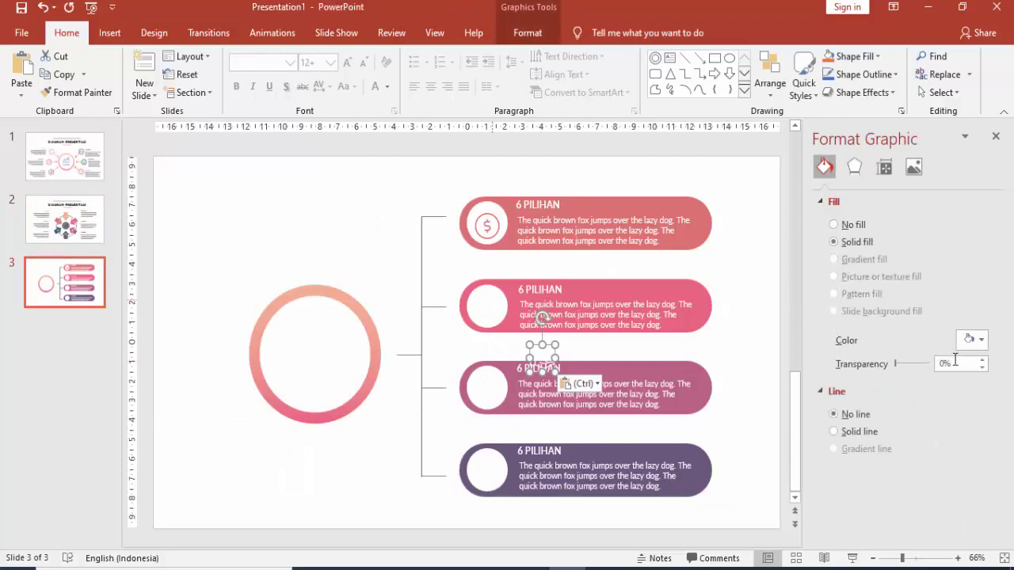
{"action": "left_click", "coordinate": [965, 347]}
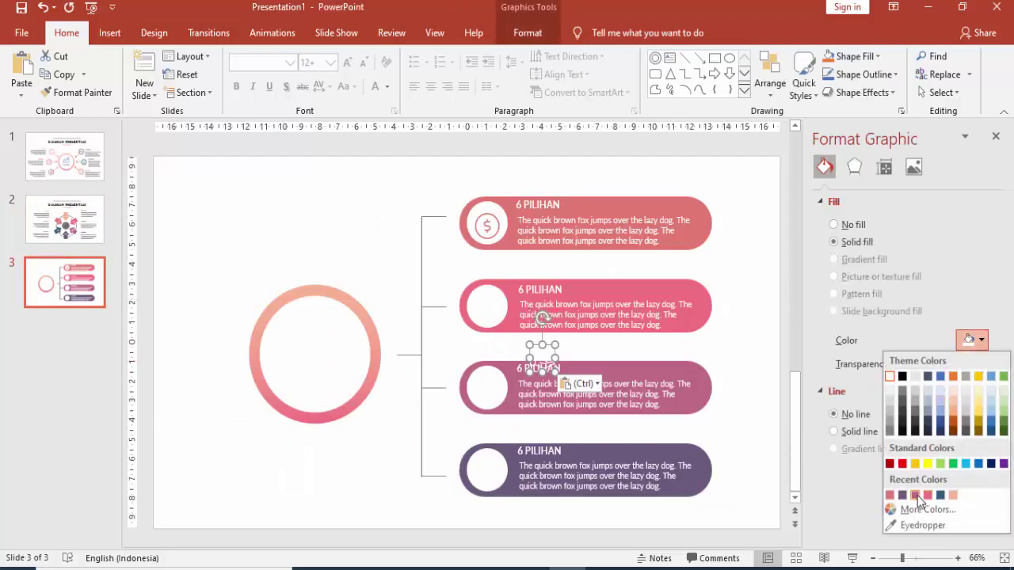
{"action": "left_click", "coordinate": [916, 496]}
{"action": "left_click_drag", "start_coordinate": [546, 354], "coordinate": [492, 302]}
{"action": "left_click", "coordinate": [969, 341]}
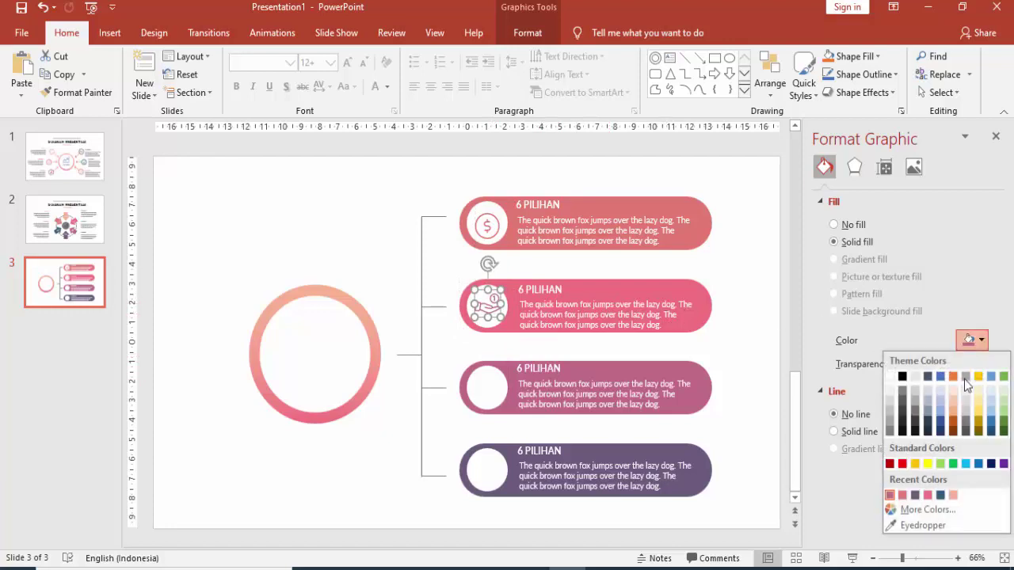
{"action": "left_click", "coordinate": [929, 496]}
{"action": "left_click", "coordinate": [746, 394]}
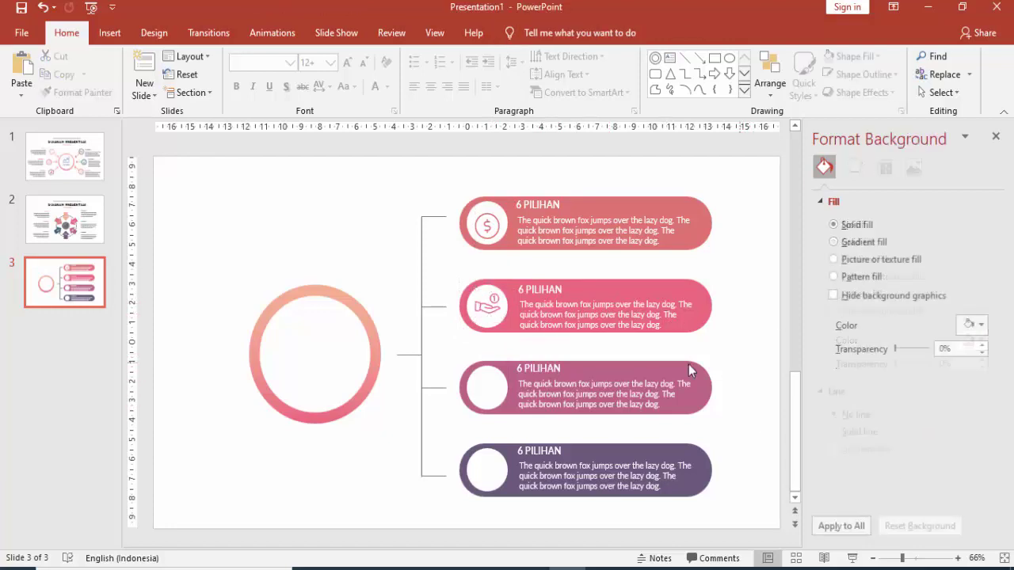
- Place the hand-with-chart icon from slide 2 in the third circle, coloured mauve
{"action": "left_click", "coordinate": [81, 234]}
{"action": "left_click", "coordinate": [532, 441]}
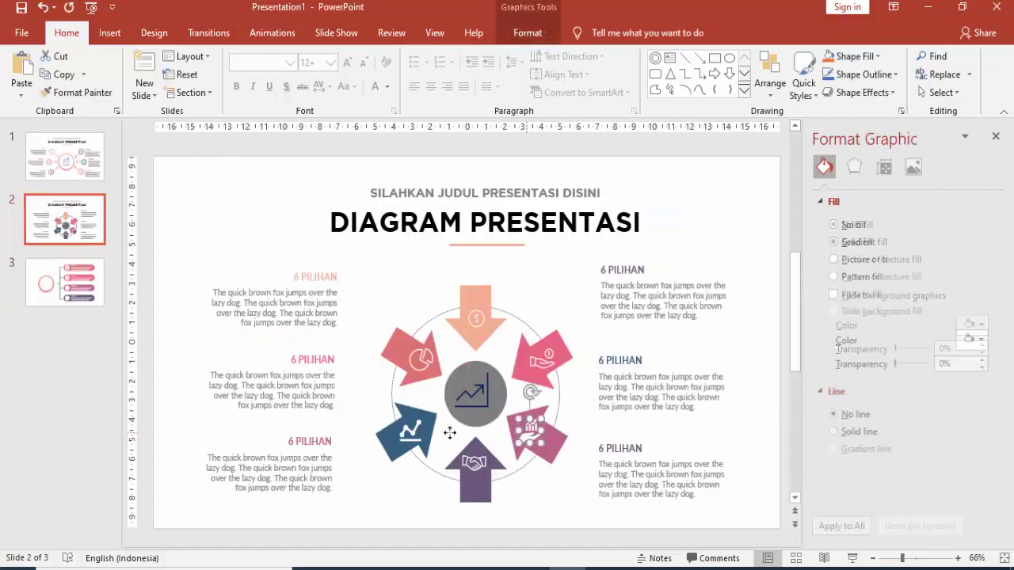
{"action": "left_click", "coordinate": [55, 292]}
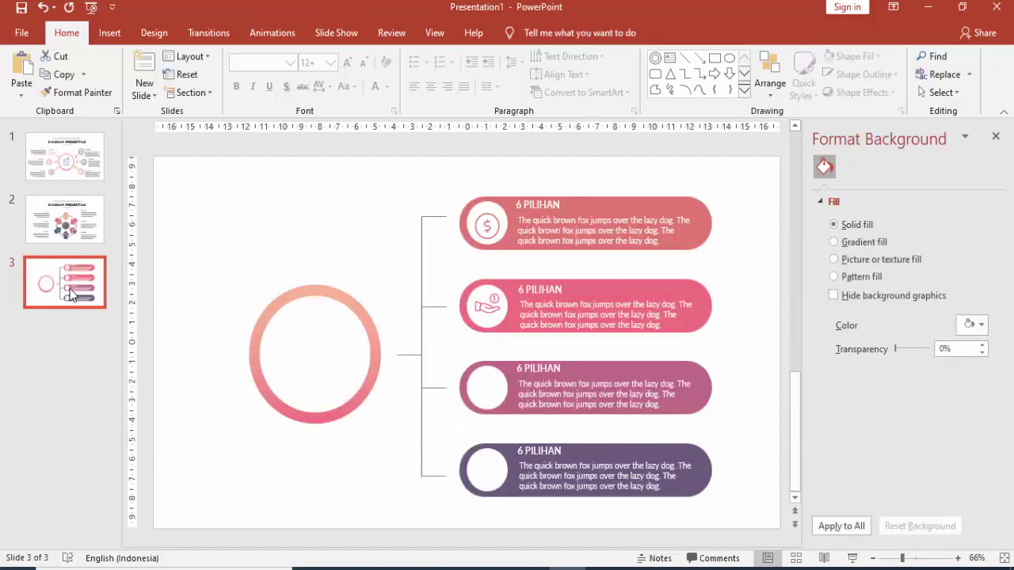
{"action": "left_click", "coordinate": [346, 380]}
{"action": "key", "text": "ctrl+v"}
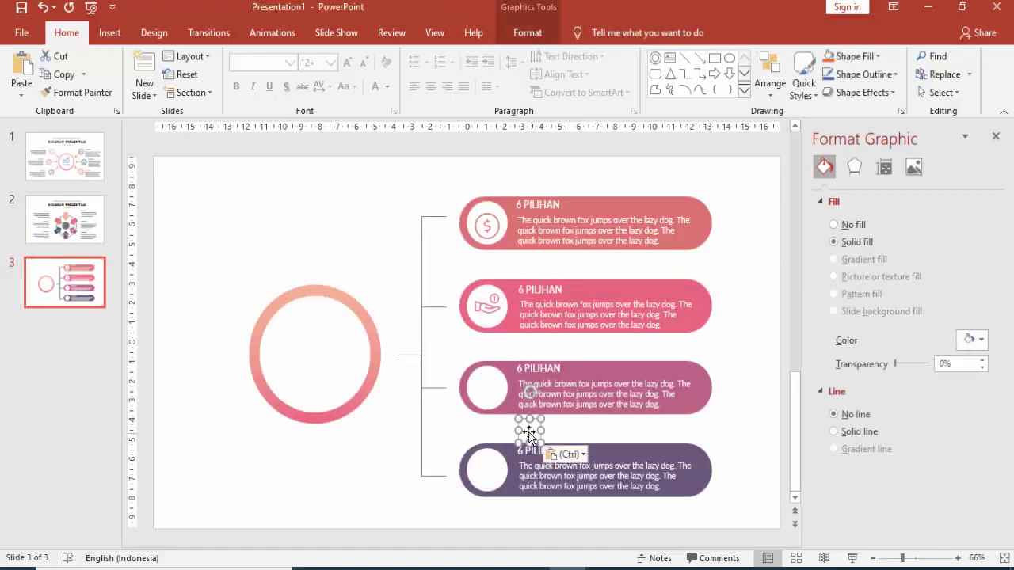
{"action": "left_click_drag", "start_coordinate": [527, 424], "coordinate": [488, 388]}
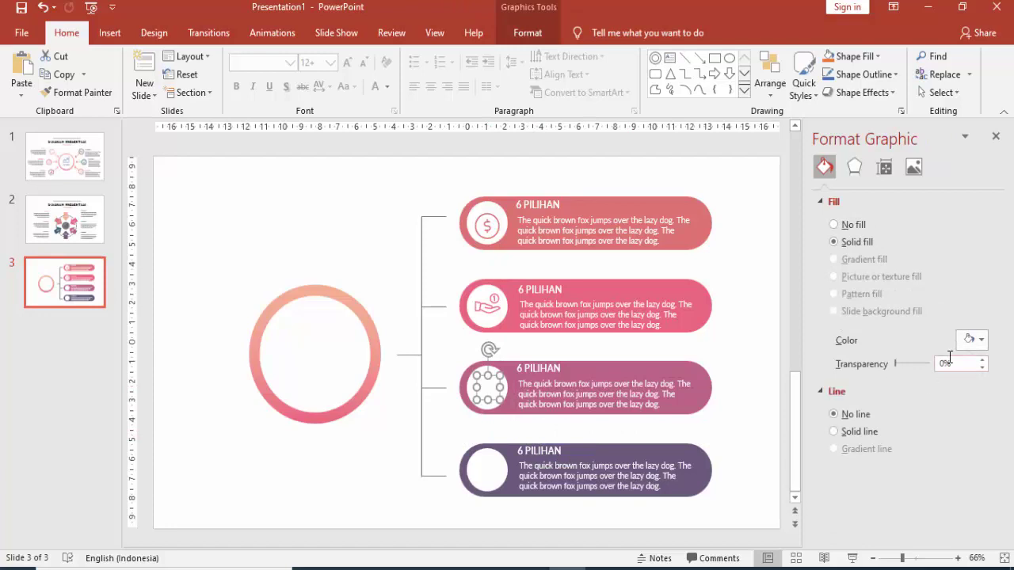
{"action": "left_click", "coordinate": [973, 340]}
{"action": "left_click", "coordinate": [902, 495]}
- Place the handshake icon from slide 2 in the bottom circle, coloured dark purple
{"action": "left_click", "coordinate": [111, 233]}
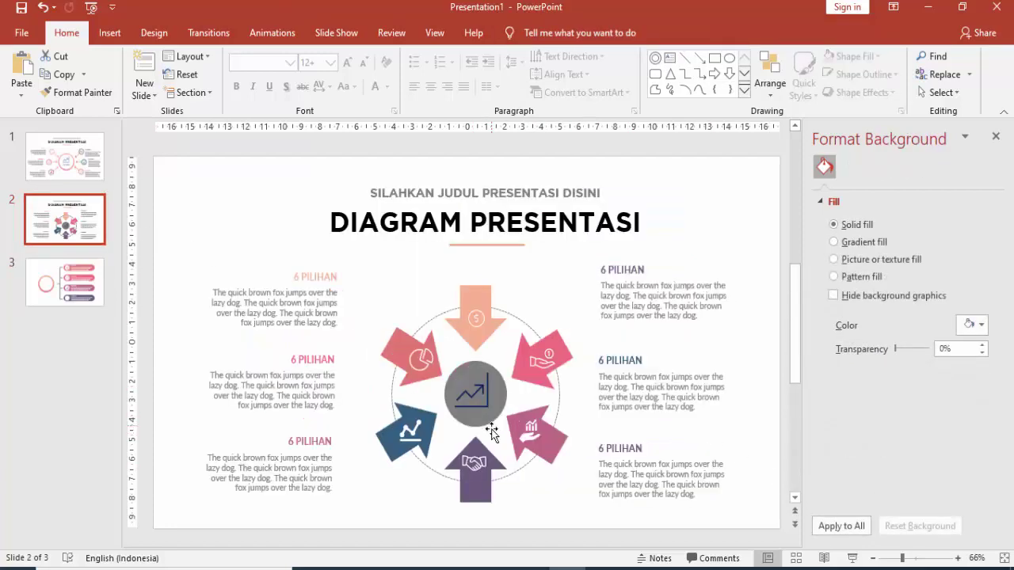
{"action": "left_click", "coordinate": [478, 466]}
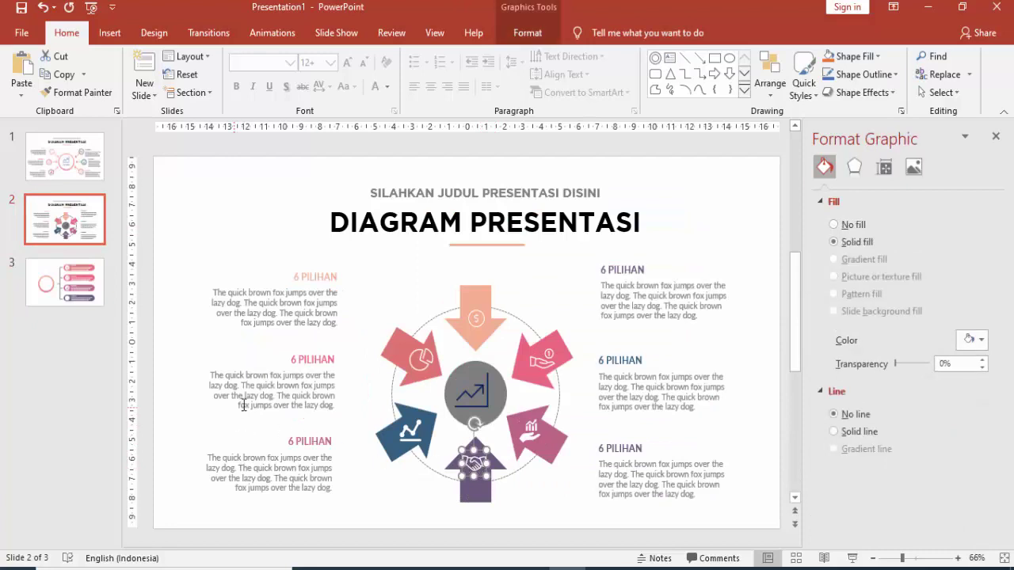
{"action": "key", "text": "ctrl+c"}
{"action": "left_click", "coordinate": [95, 283]}
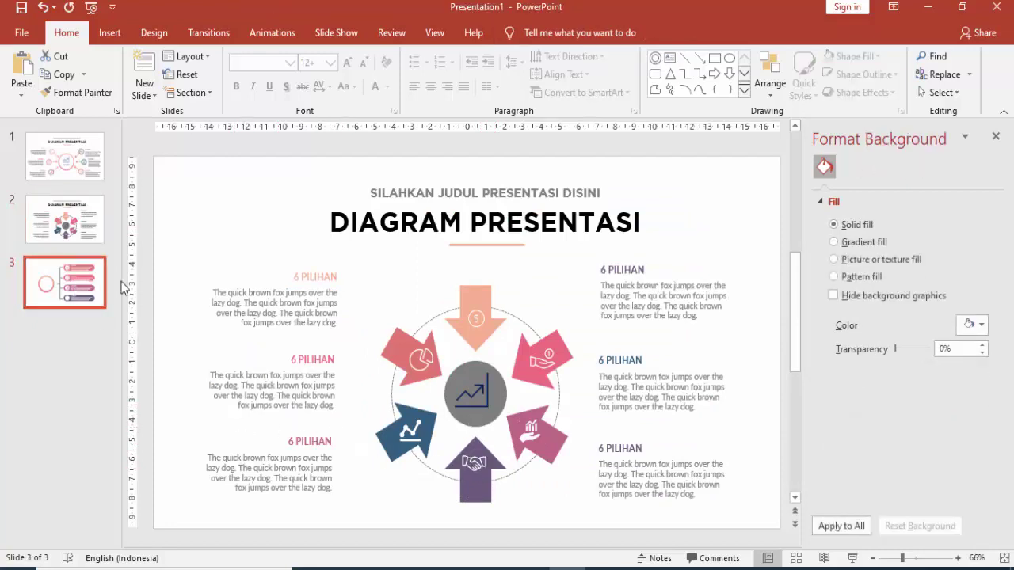
{"action": "key", "text": "ctrl+v"}
{"action": "left_click", "coordinate": [981, 340]}
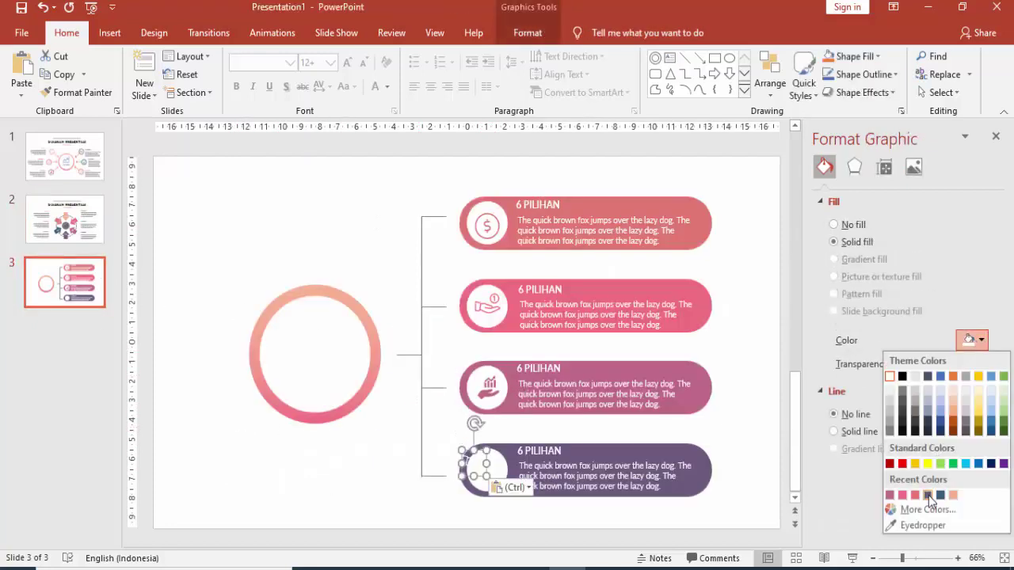
{"action": "left_click", "coordinate": [928, 496]}
{"action": "left_click_drag", "start_coordinate": [478, 468], "coordinate": [485, 469]}
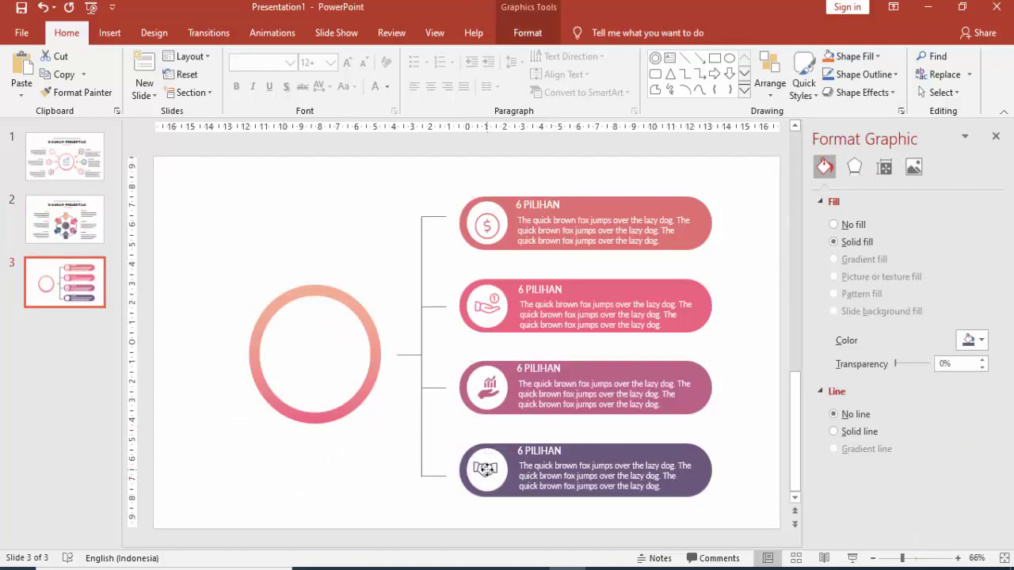
{"action": "left_click", "coordinate": [389, 255]}
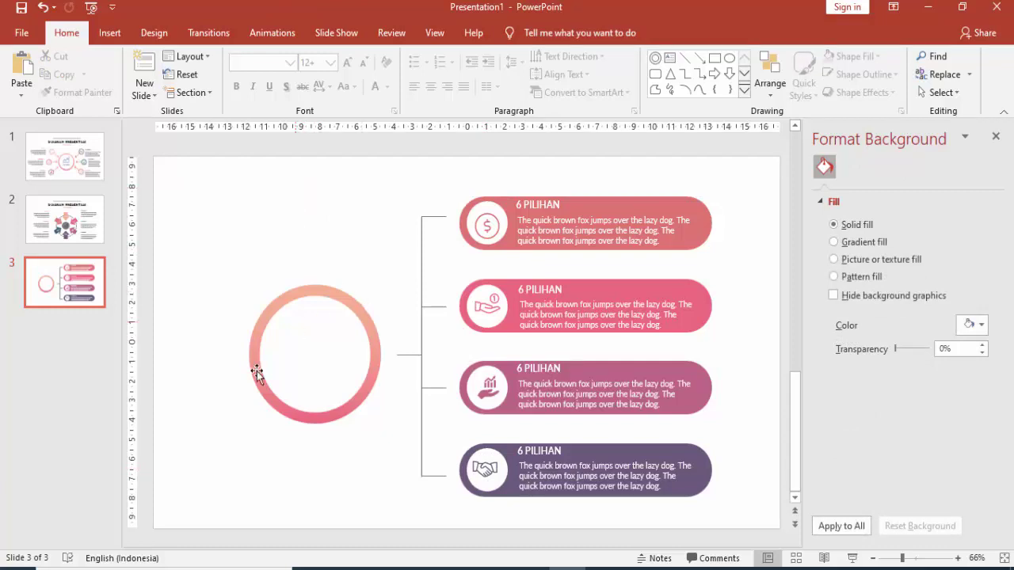
- Copy the DIAGRAM PRESENTASI title from slide 2 onto slide 3 at 20 pt
{"action": "left_click", "coordinate": [64, 219]}
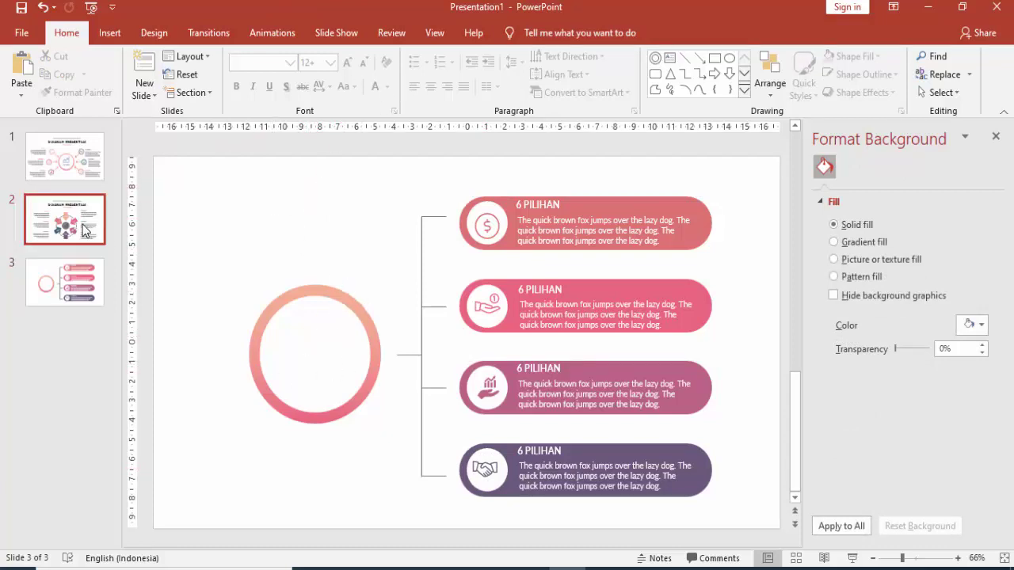
{"action": "left_click", "coordinate": [367, 207]}
{"action": "key", "text": "Escape"}
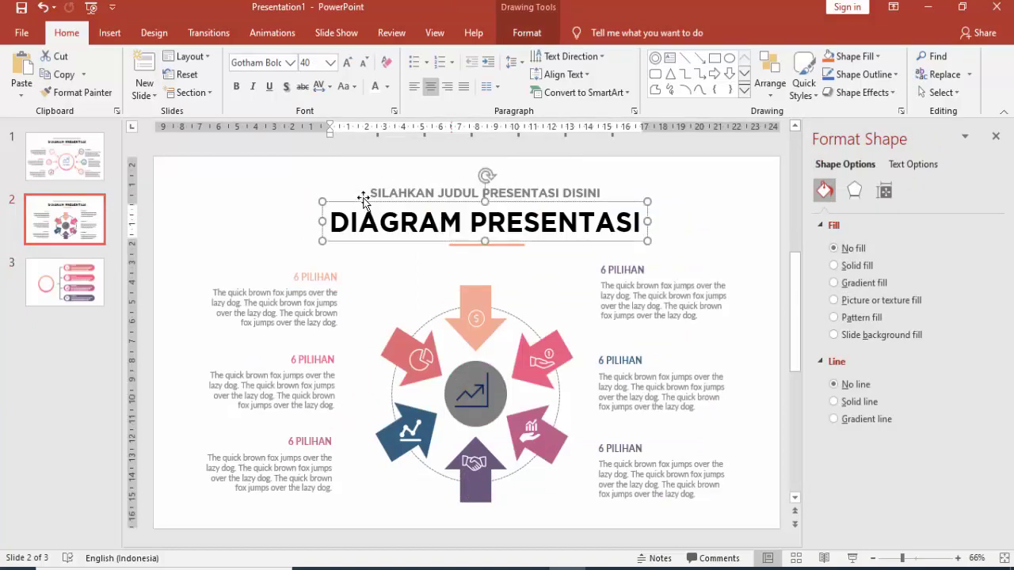
{"action": "left_click", "coordinate": [64, 282]}
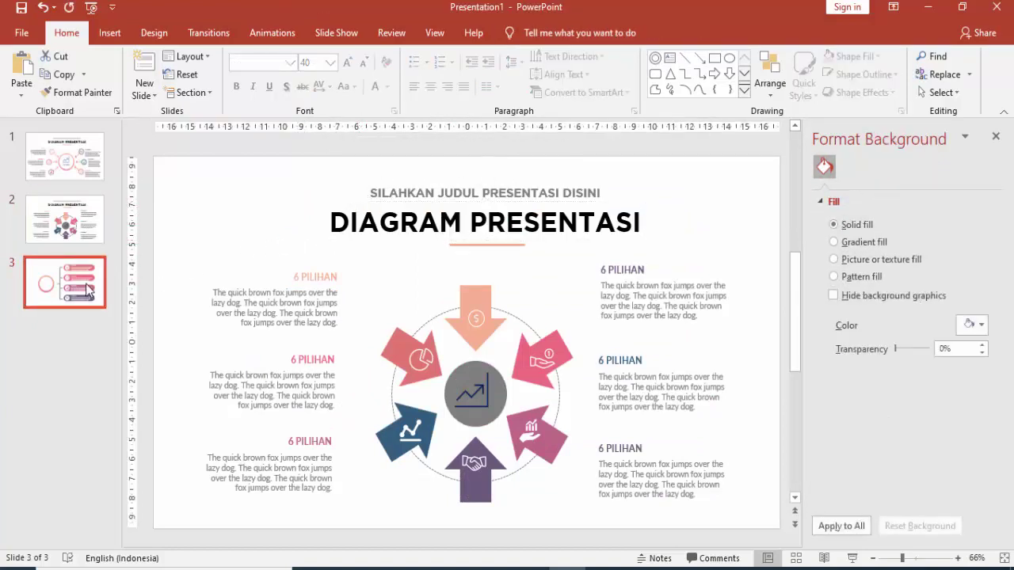
{"action": "key", "text": "ctrl+v"}
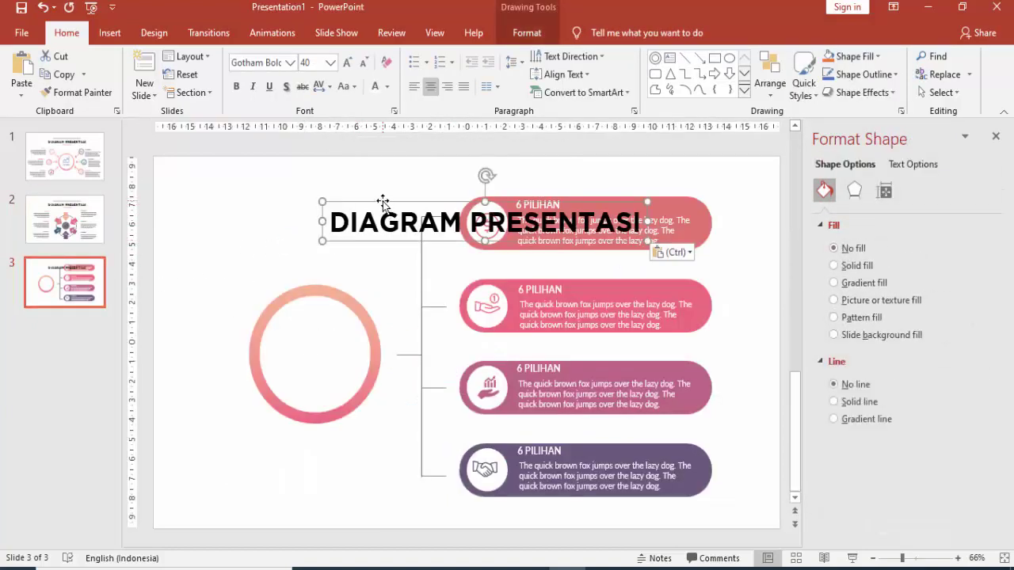
{"action": "left_click", "coordinate": [329, 62]}
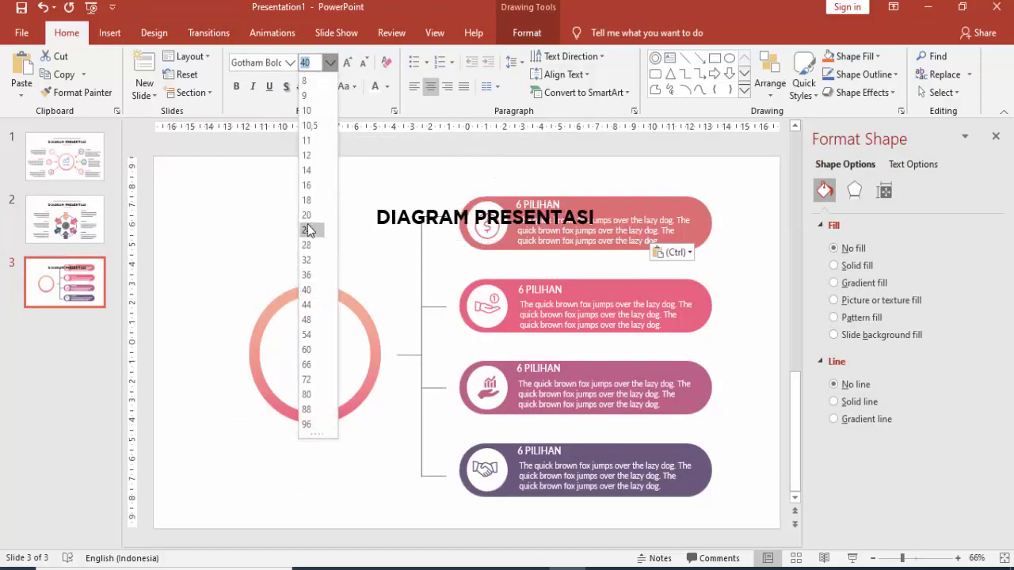
{"action": "left_click", "coordinate": [308, 215]}
- Centre the title in the ring on two lines and preview the slide full-screen
{"action": "left_click_drag", "start_coordinate": [419, 202], "coordinate": [300, 321]}
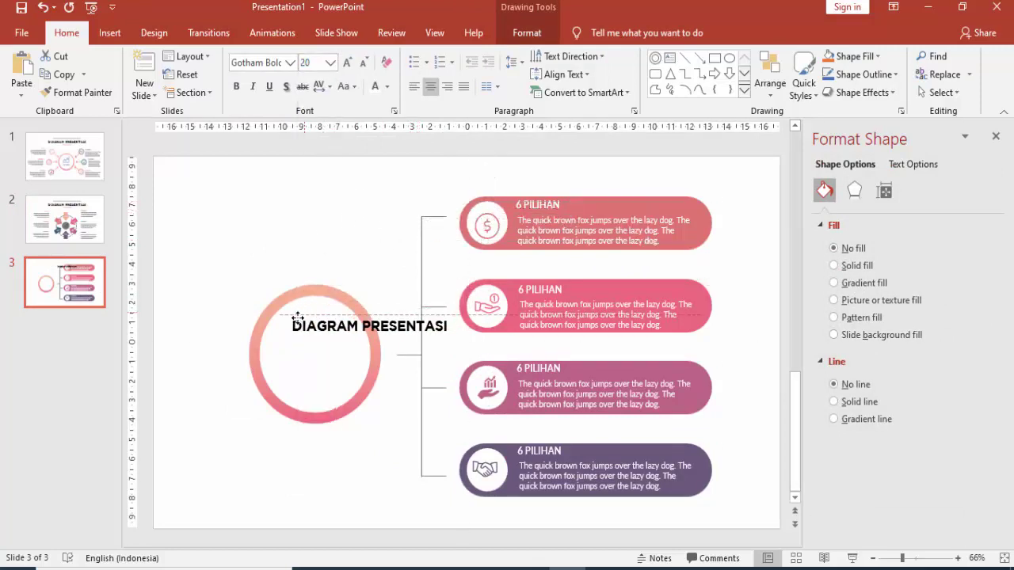
{"action": "left_click", "coordinate": [358, 336]}
{"action": "key", "text": "Return"}
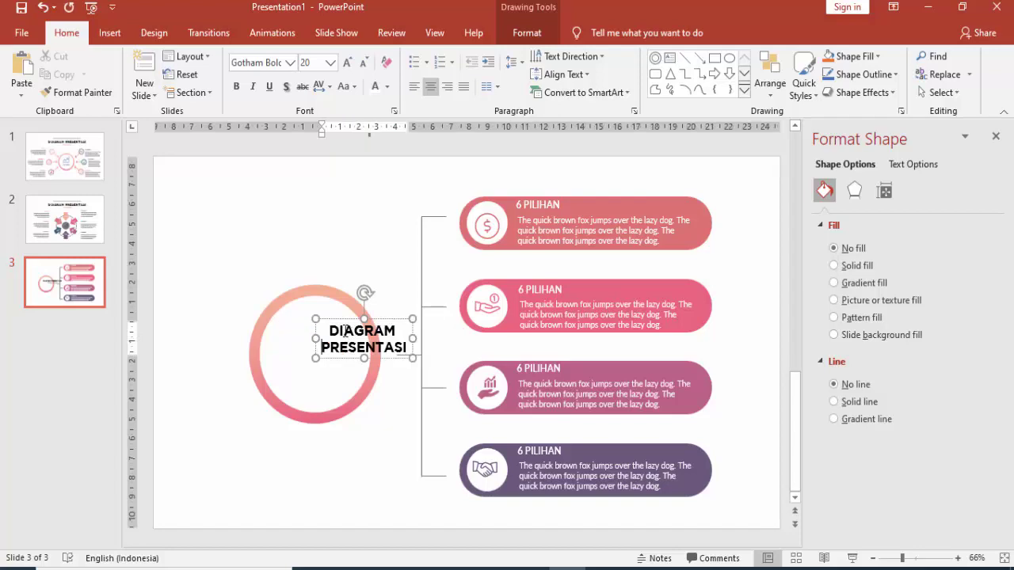
{"action": "left_click_drag", "start_coordinate": [341, 320], "coordinate": [294, 335]}
{"action": "left_click", "coordinate": [376, 263]}
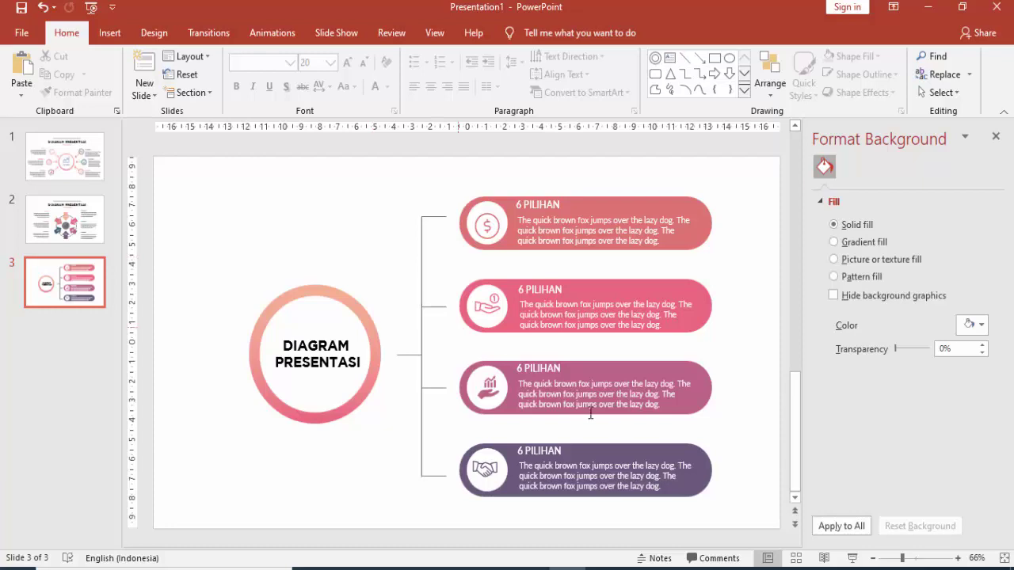
{"action": "left_click", "coordinate": [853, 559]}
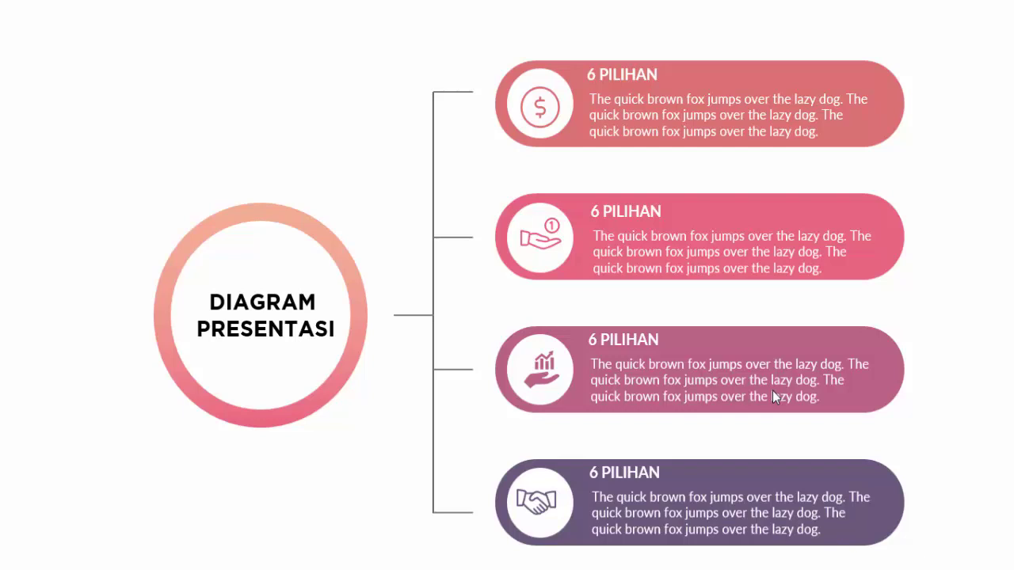
- Exit the slide show and insert a new slide after slide 3
{"action": "key", "text": "Escape"}
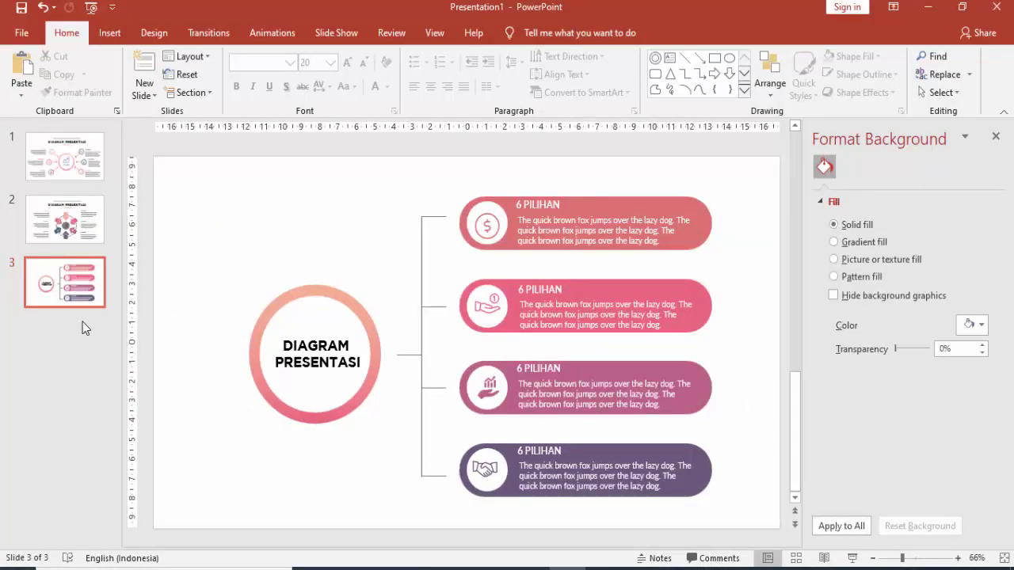
{"action": "right_click", "coordinate": [67, 328]}
{"action": "left_click", "coordinate": [103, 377]}
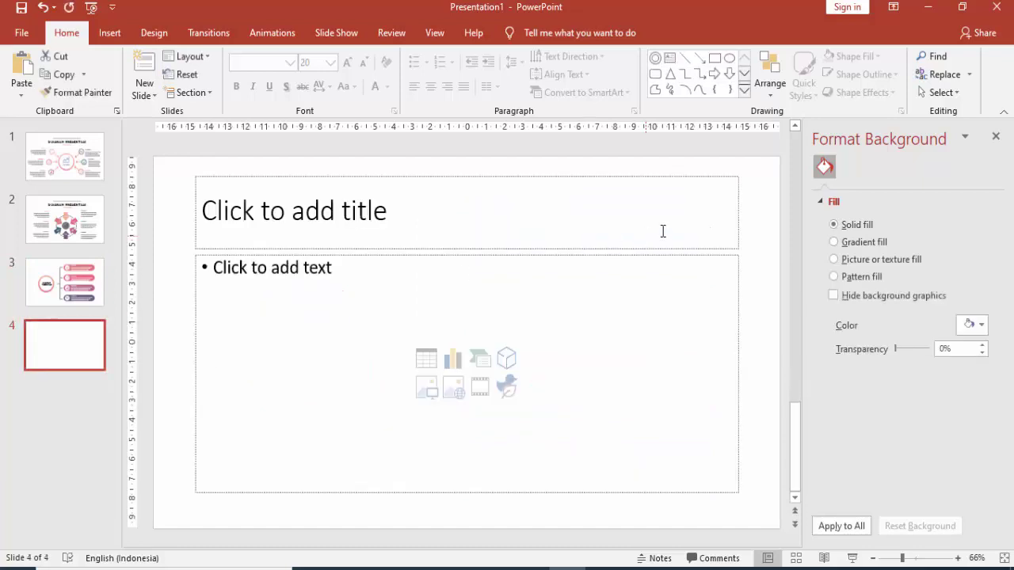
- Delete the new slide's title and content placeholders so slide 4 is completely blank
{"action": "left_click", "coordinate": [685, 247]}
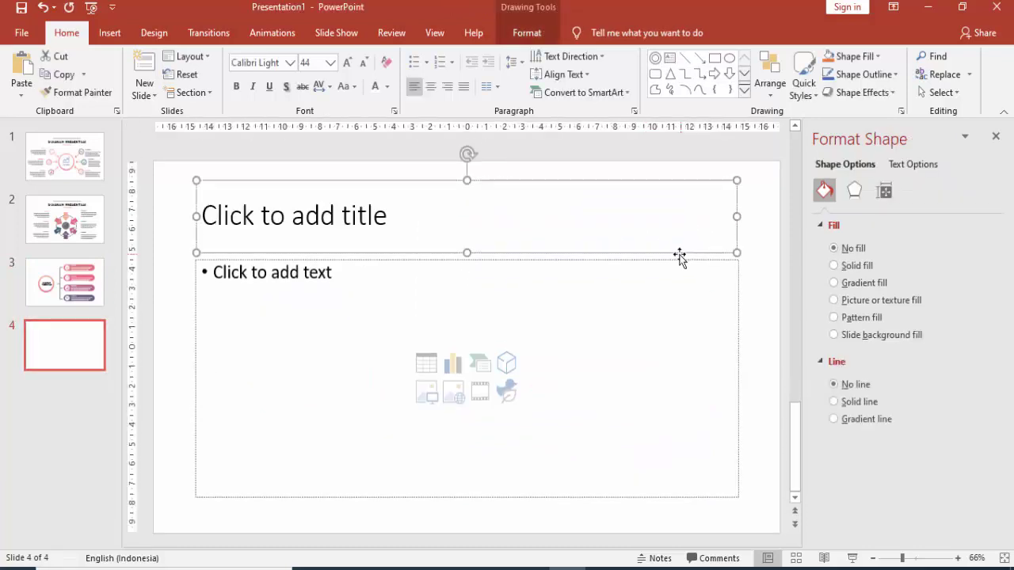
{"action": "key", "text": "Delete"}
{"action": "left_click", "coordinate": [675, 260]}
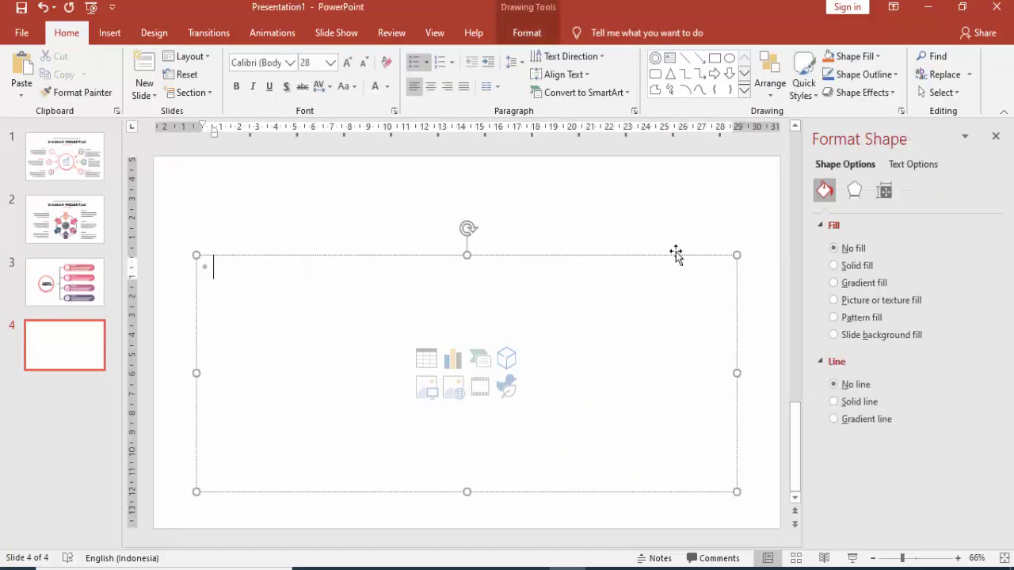
{"action": "key", "text": "Delete"}
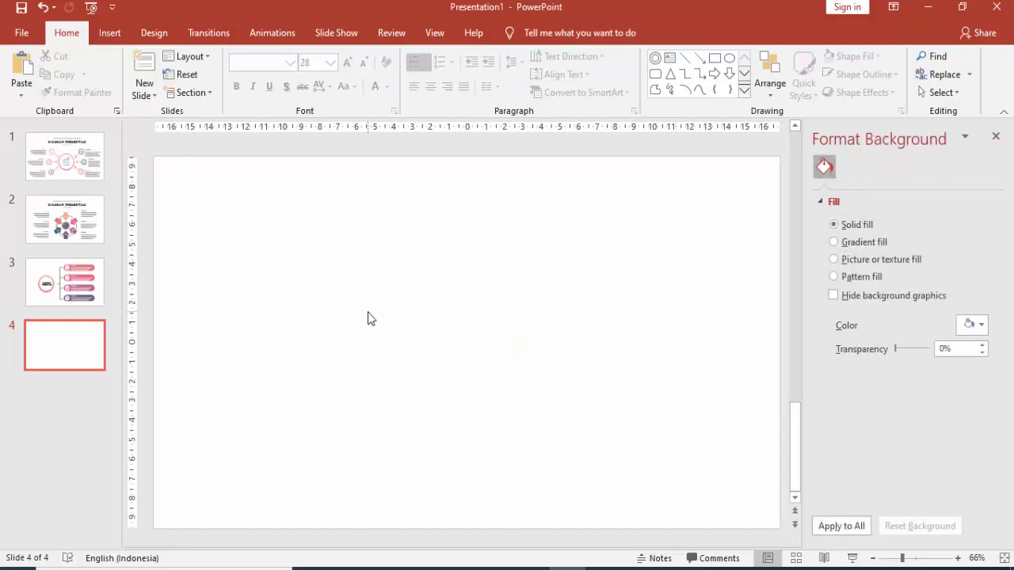
{"action": "scroll", "coordinate": [420, 326], "scroll_direction": "down", "scroll_amount": 2, "text": "ctrl"}
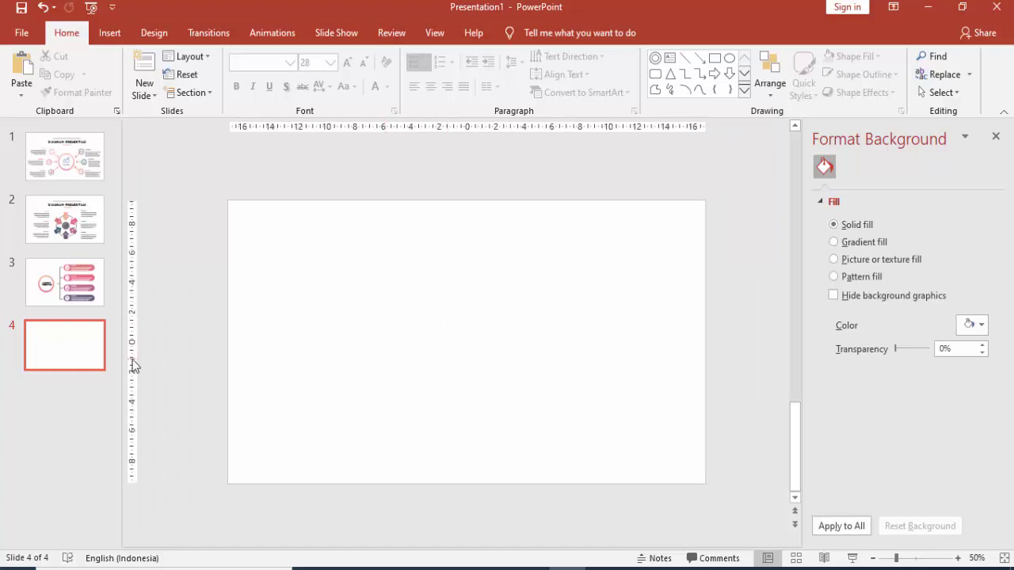
{"action": "left_click", "coordinate": [100, 348]}
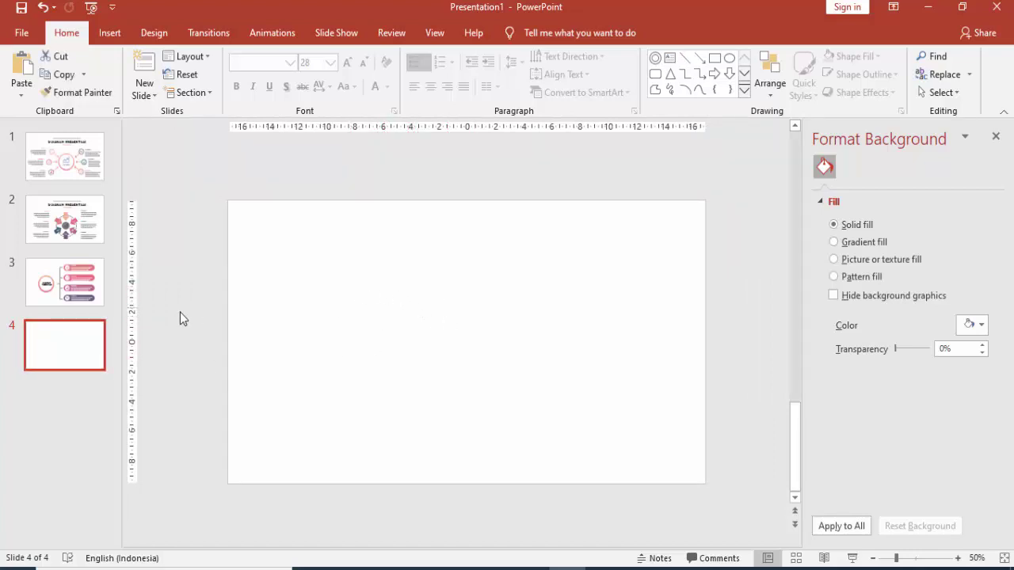
{"action": "left_click", "coordinate": [65, 282]}
- Copy the DIAGRAM PRESENTASI circle from slide 3 onto slide 4 near the top centre
{"action": "left_click", "coordinate": [366, 307]}
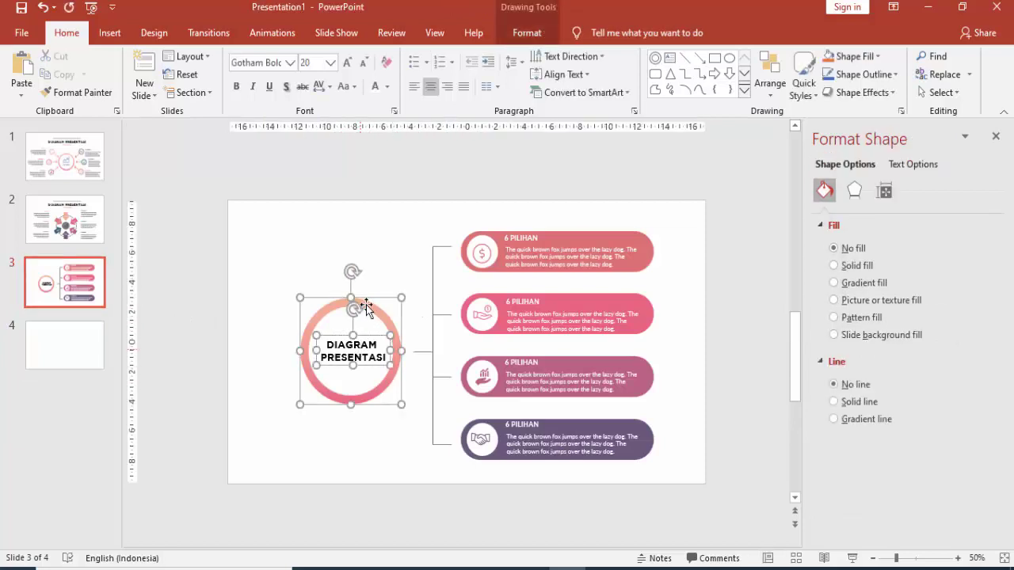
{"action": "left_click", "coordinate": [90, 342]}
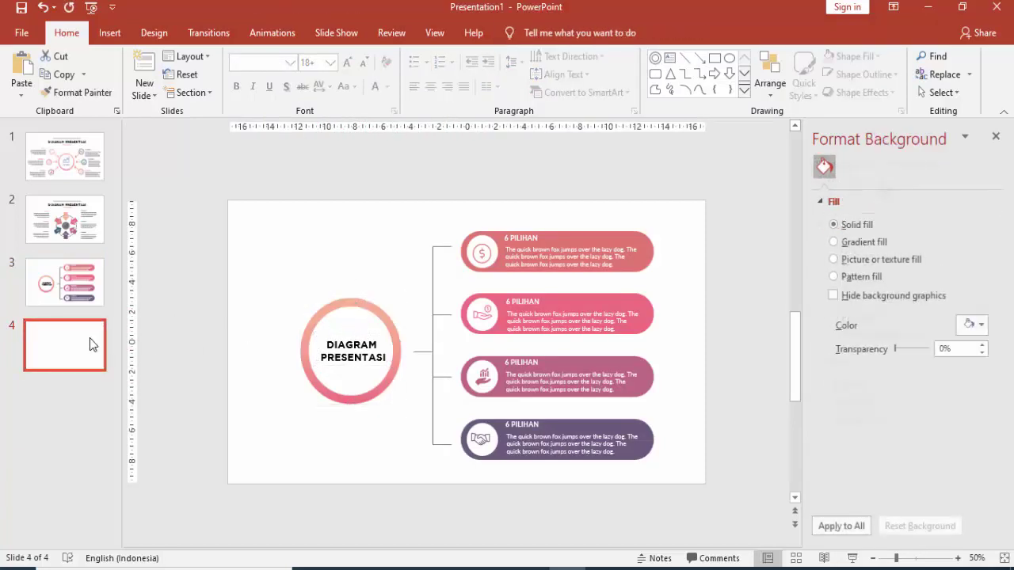
{"action": "key", "text": "ctrl+v"}
{"action": "left_click_drag", "start_coordinate": [365, 305], "coordinate": [489, 217]}
{"action": "left_click", "coordinate": [561, 230]}
- Shrink the pasted circle slightly and recentre its title text inside it
{"action": "left_click", "coordinate": [514, 239]}
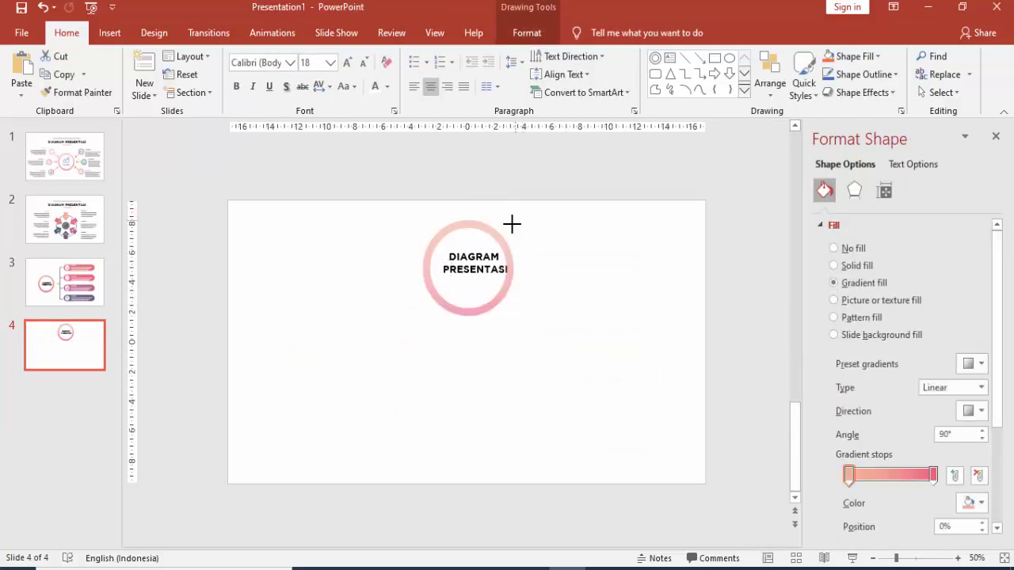
{"action": "left_click_drag", "start_coordinate": [523, 207], "coordinate": [512, 222]}
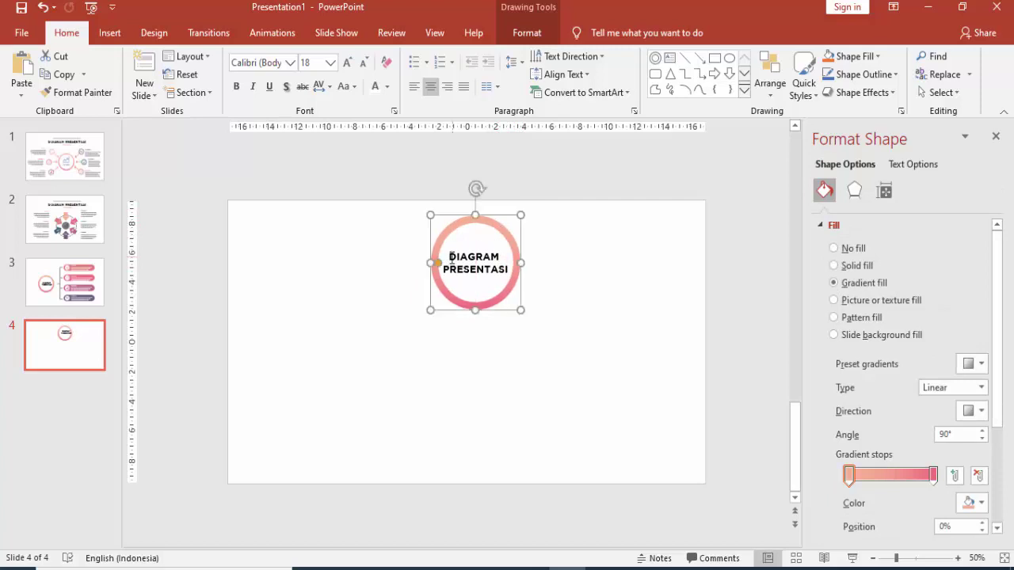
{"action": "scroll", "coordinate": [432, 261], "scroll_direction": "up", "scroll_amount": 1, "text": "ctrl"}
{"action": "scroll", "coordinate": [412, 285], "scroll_direction": "up", "scroll_amount": 4, "text": "ctrl"}
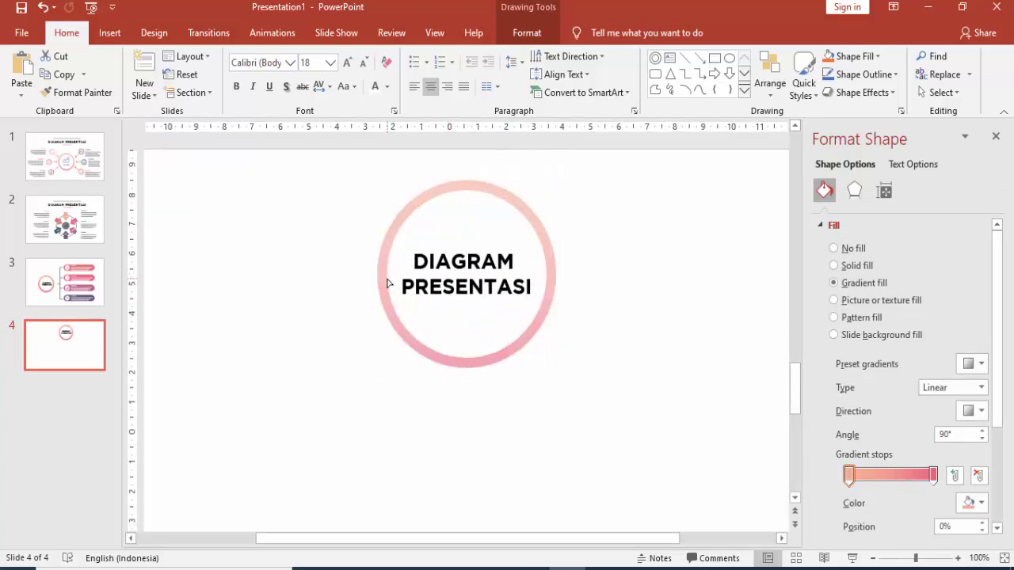
{"action": "left_click", "coordinate": [468, 261]}
{"action": "left_click_drag", "start_coordinate": [470, 242], "coordinate": [477, 239]}
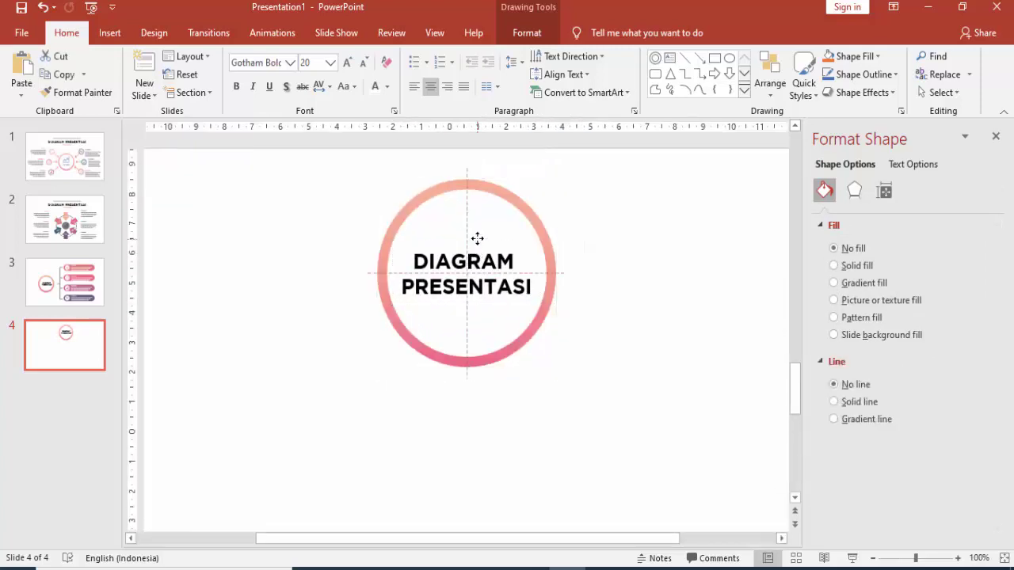
{"action": "scroll", "coordinate": [597, 233], "scroll_direction": "down", "scroll_amount": 5, "text": "ctrl"}
{"action": "left_click", "coordinate": [591, 240]}
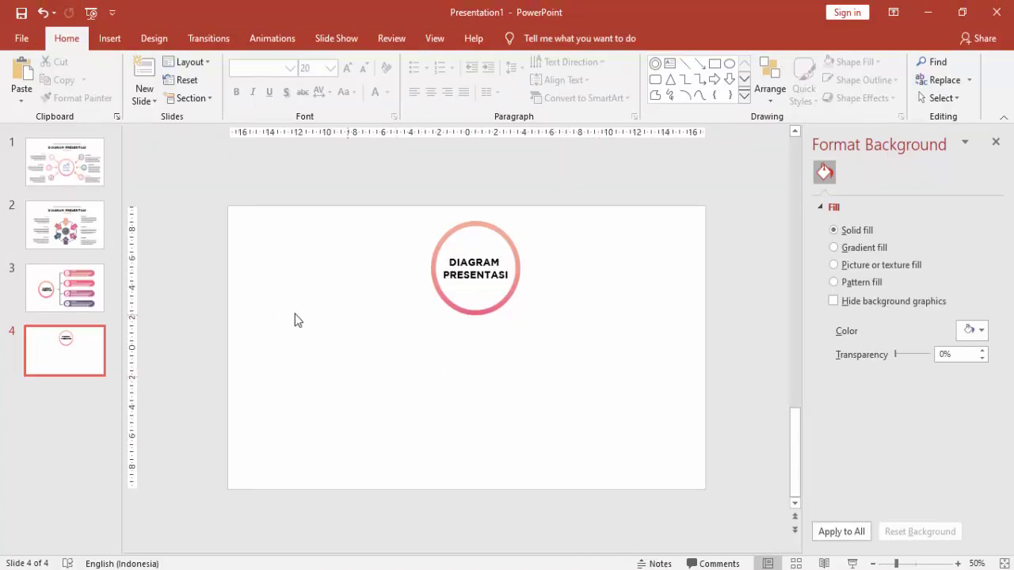
- Draw a tall rounded rectangle in the lower left with reduced rounding, no outline and salmon fill
{"action": "left_click", "coordinate": [109, 38]}
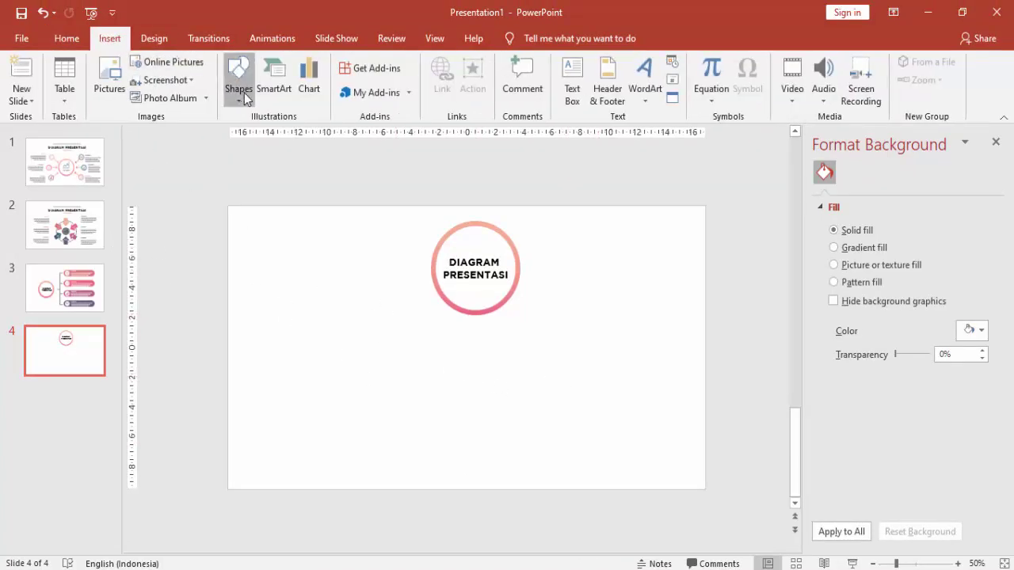
{"action": "left_click", "coordinate": [239, 79]}
{"action": "left_click", "coordinate": [319, 137]}
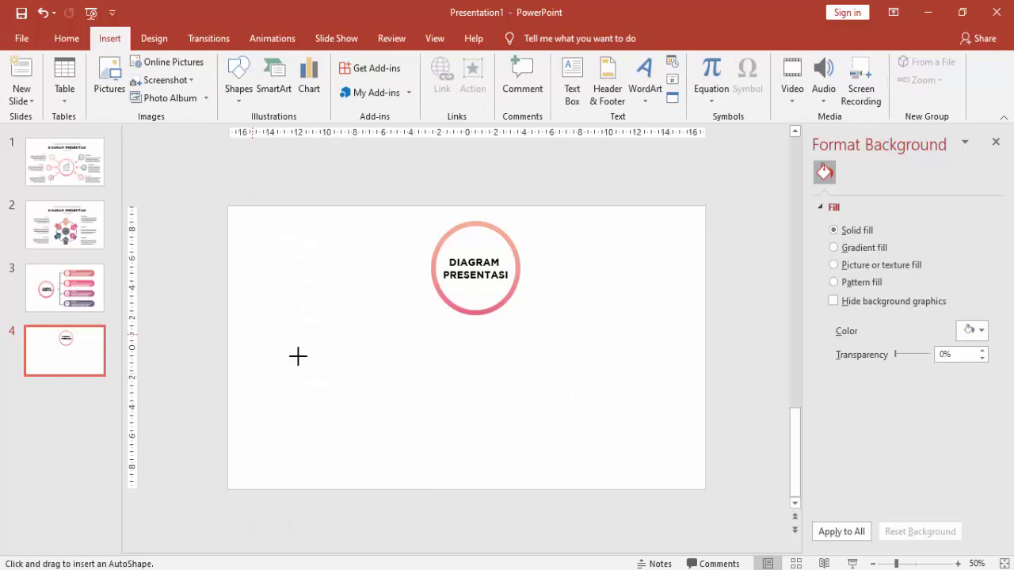
{"action": "left_click_drag", "start_coordinate": [252, 335], "coordinate": [325, 473]}
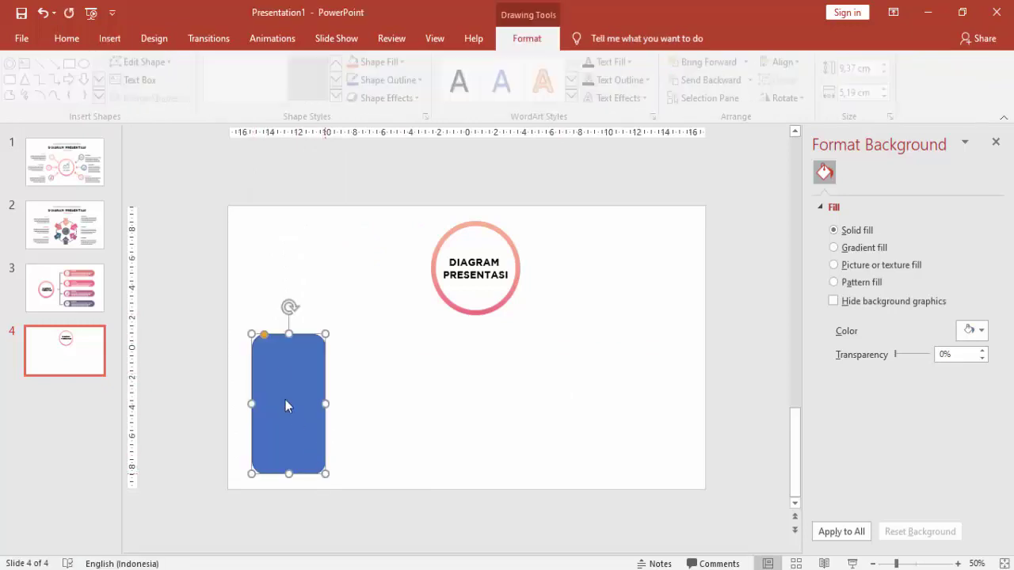
{"action": "left_click_drag", "start_coordinate": [264, 335], "coordinate": [253, 335]}
{"action": "left_click_drag", "start_coordinate": [326, 409], "coordinate": [338, 404]}
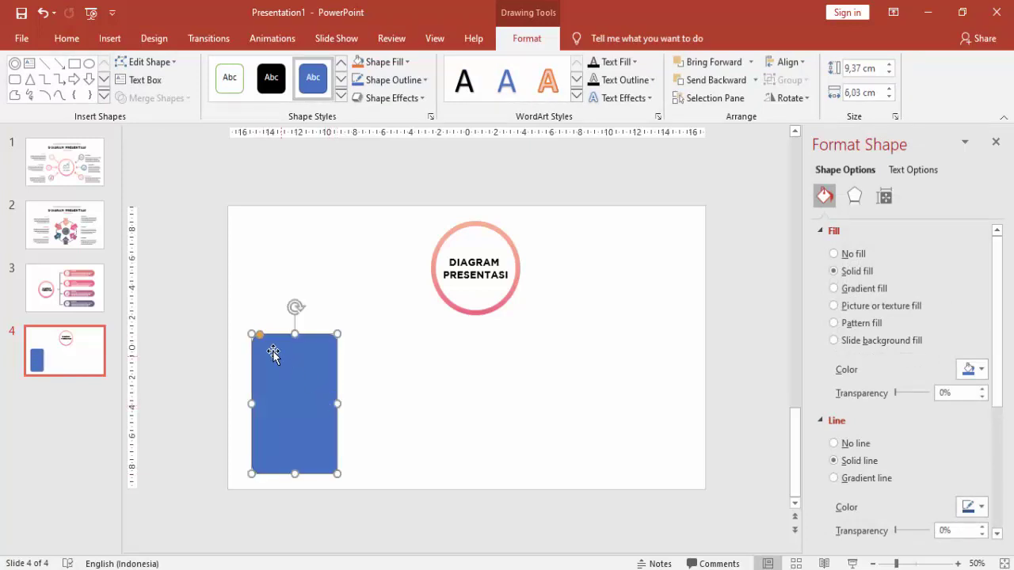
{"action": "left_click", "coordinate": [855, 444]}
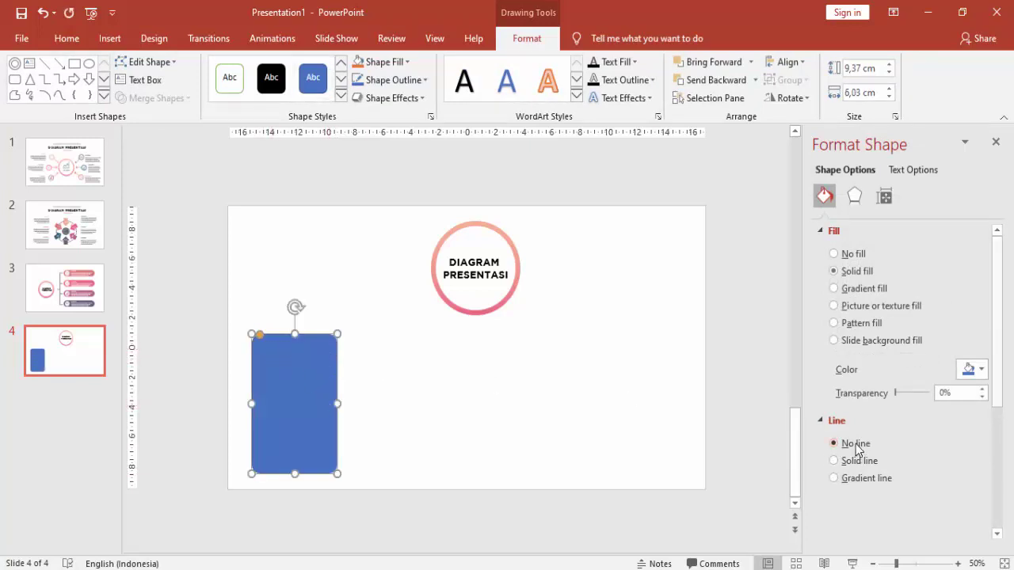
{"action": "left_click", "coordinate": [975, 370]}
{"action": "left_click", "coordinate": [953, 526]}
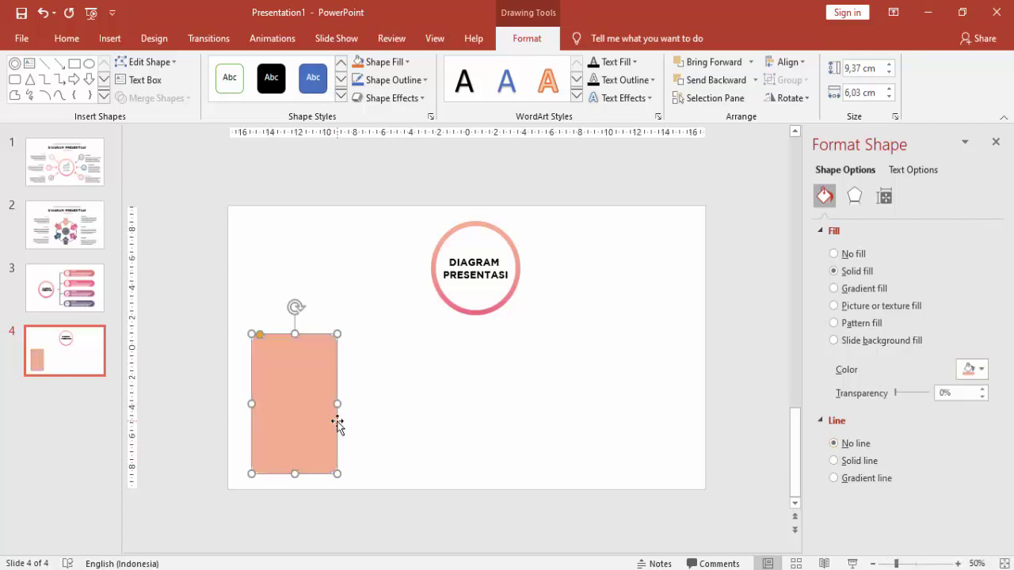
- Duplicate the rectangle into five equally spaced cards in a row
{"action": "left_click_drag", "start_coordinate": [337, 424], "coordinate": [400, 407]}
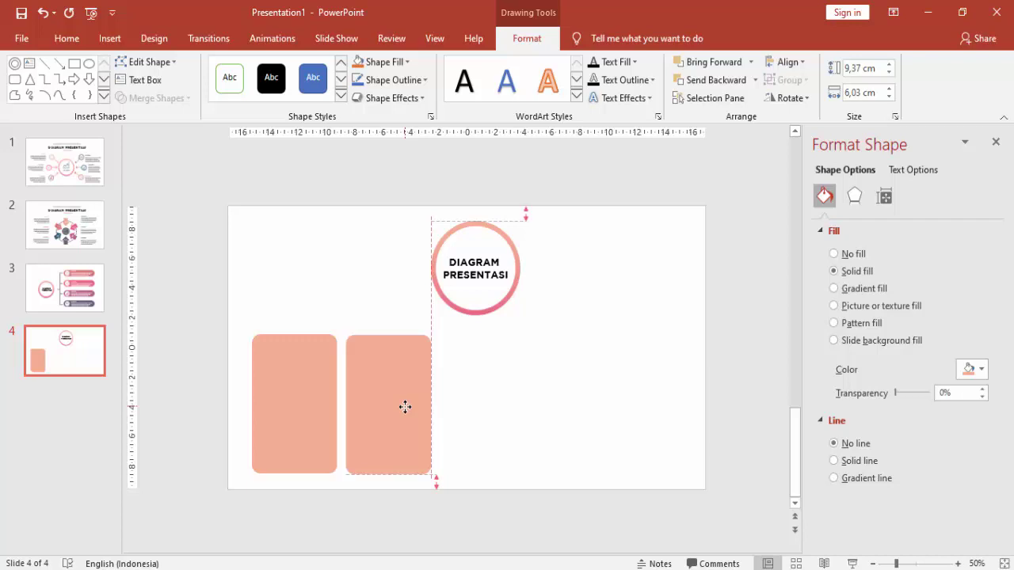
{"action": "left_click_drag", "start_coordinate": [405, 407], "coordinate": [404, 408]}
{"action": "key", "text": "ctrl+d"}
{"action": "key", "text": "ctrl+d"}
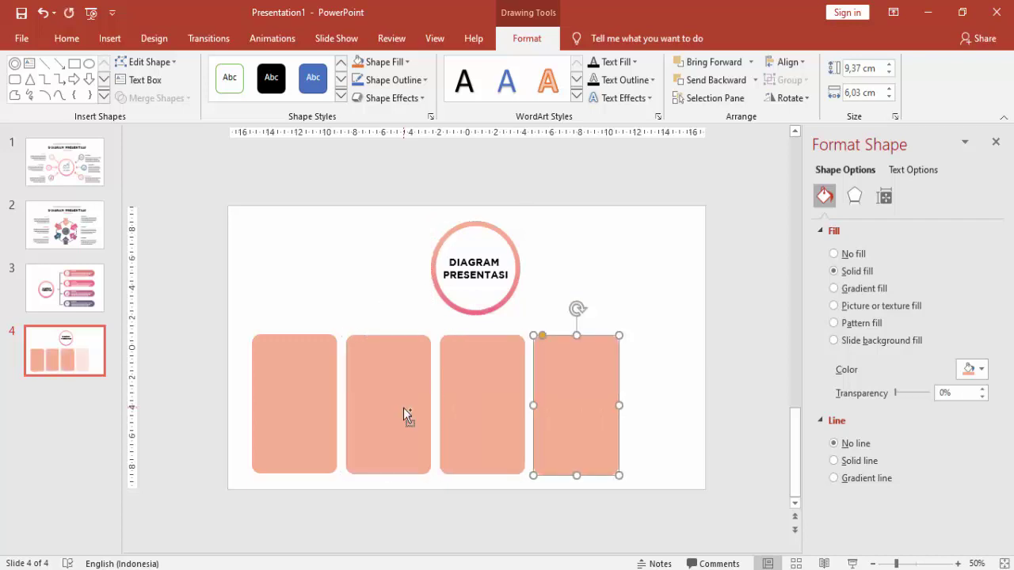
{"action": "key", "text": "ctrl+d"}
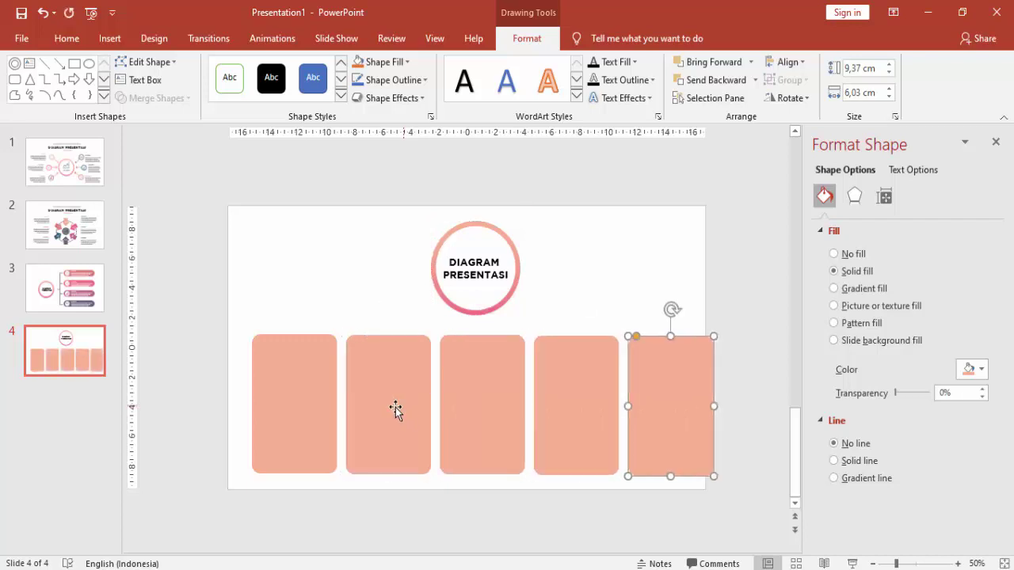
- Select all five cards and shift the row slightly left onto the slide
{"action": "left_click", "coordinate": [325, 408]}
{"action": "left_click", "coordinate": [380, 405], "text": "shift"}
{"action": "left_click", "coordinate": [465, 401], "text": "shift"}
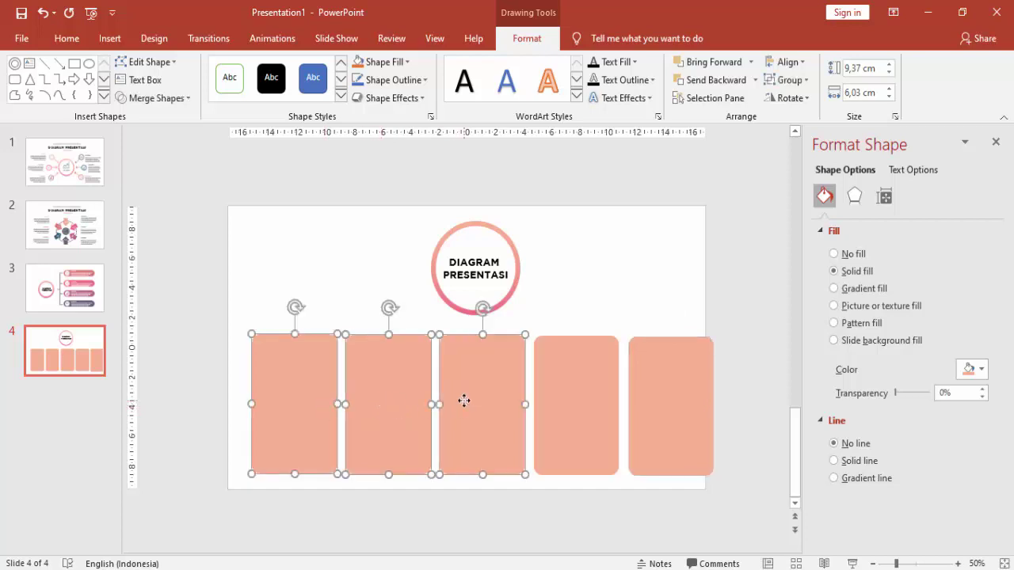
{"action": "left_click", "coordinate": [570, 398], "text": "shift"}
{"action": "left_click", "coordinate": [663, 390], "text": "shift"}
{"action": "left_click_drag", "start_coordinate": [663, 390], "coordinate": [650, 391]}
{"action": "left_click", "coordinate": [707, 389]}
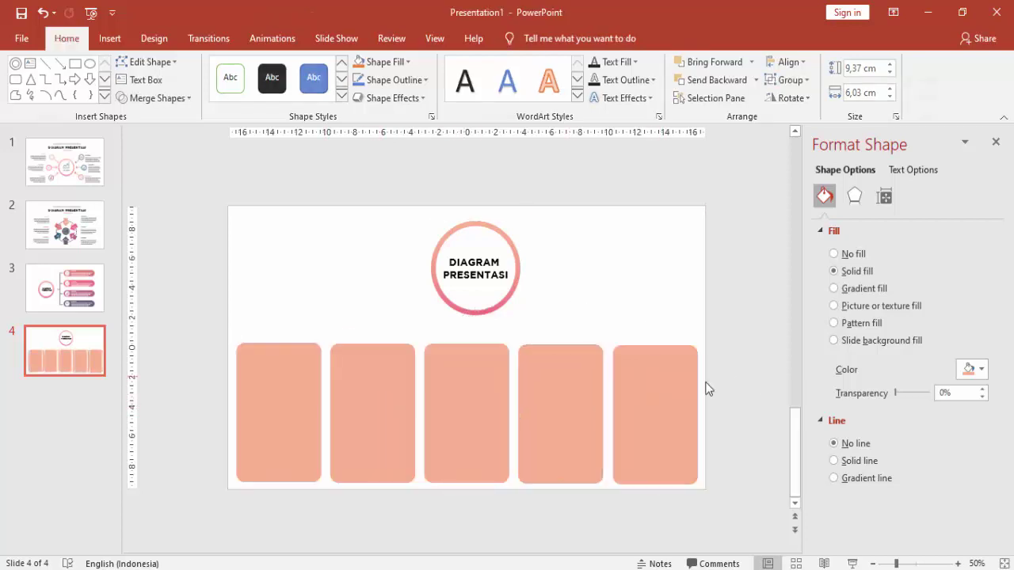
{"action": "left_click", "coordinate": [109, 38]}
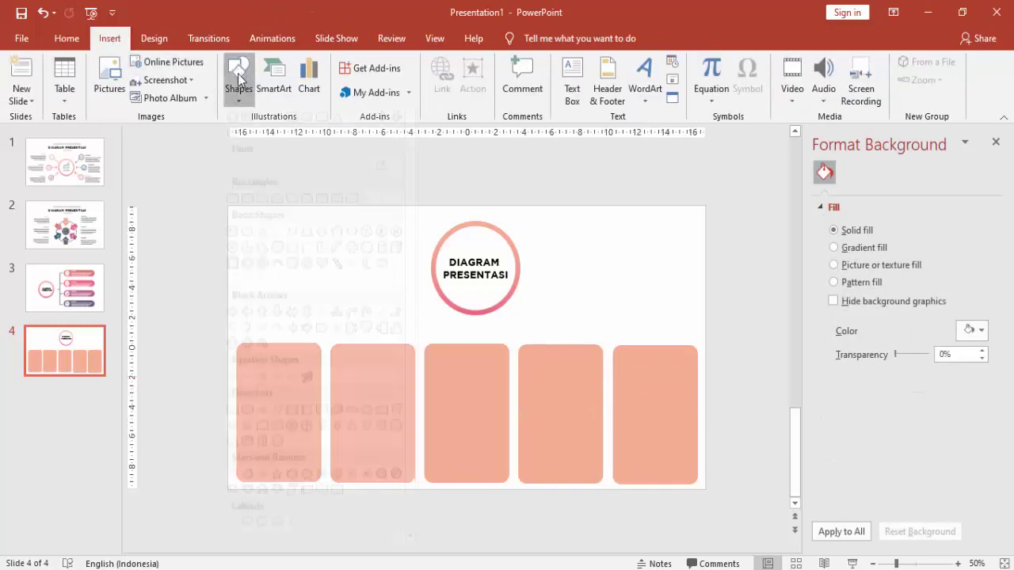
- Colour the second card pink and the third card mauve
{"action": "left_click", "coordinate": [239, 74]}
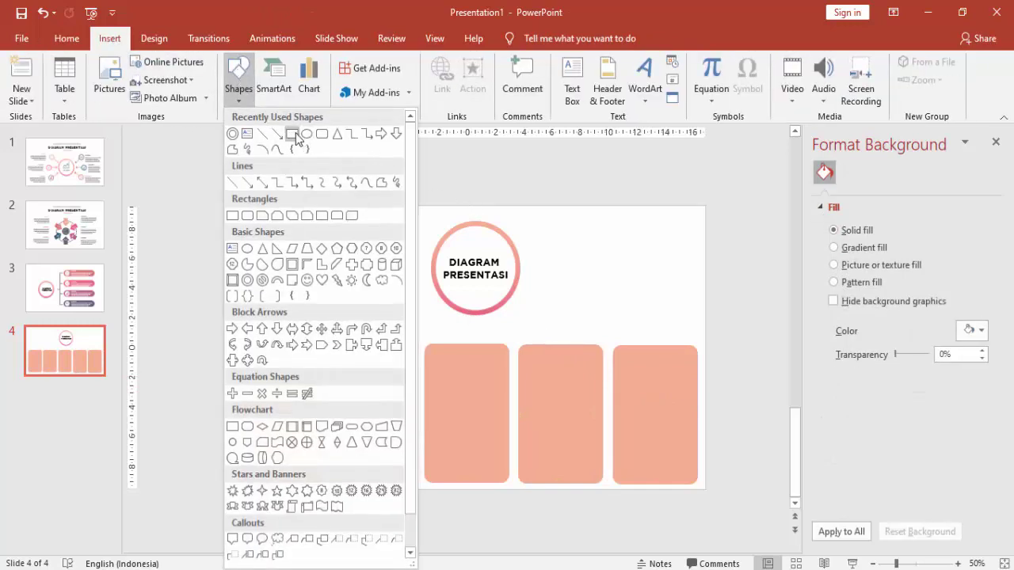
{"action": "left_click", "coordinate": [429, 162]}
{"action": "left_click", "coordinate": [380, 346]}
{"action": "left_click", "coordinate": [980, 373]}
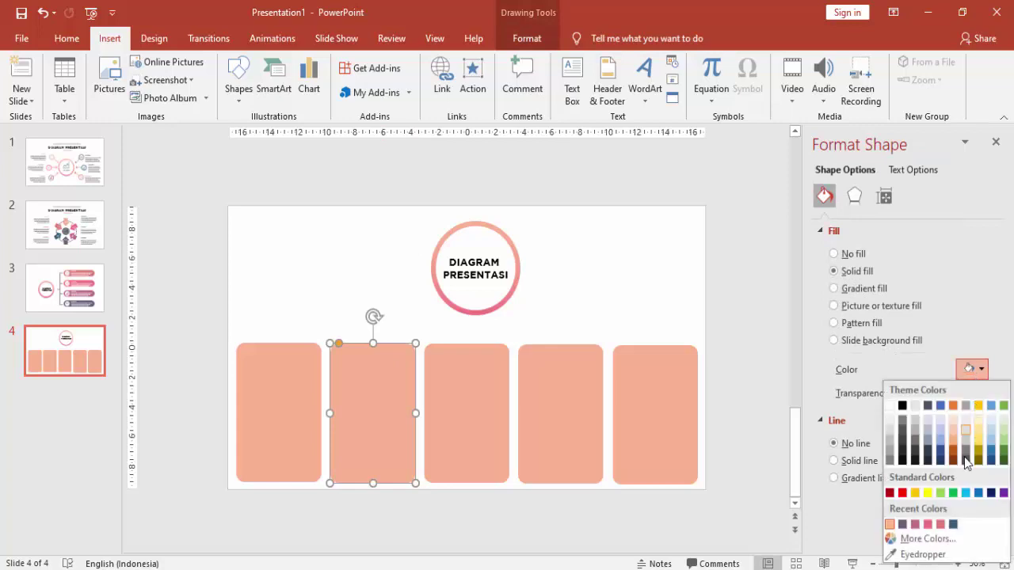
{"action": "left_click", "coordinate": [941, 525]}
{"action": "left_click", "coordinate": [468, 374]}
{"action": "left_click", "coordinate": [974, 371]}
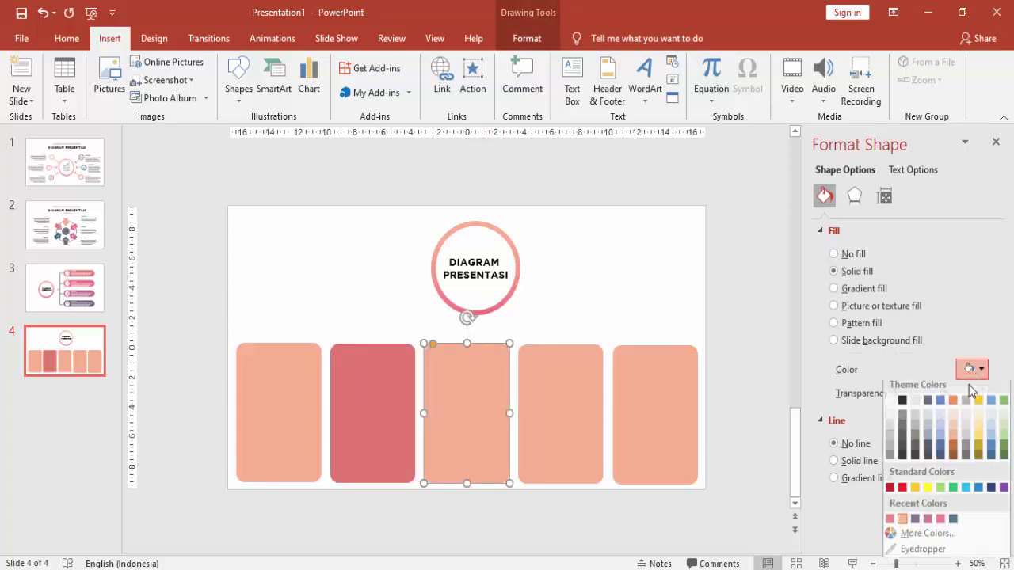
{"action": "left_click", "coordinate": [929, 525]}
- Colour the fourth card dark purple and the fifth card dark blue
{"action": "left_click", "coordinate": [582, 417]}
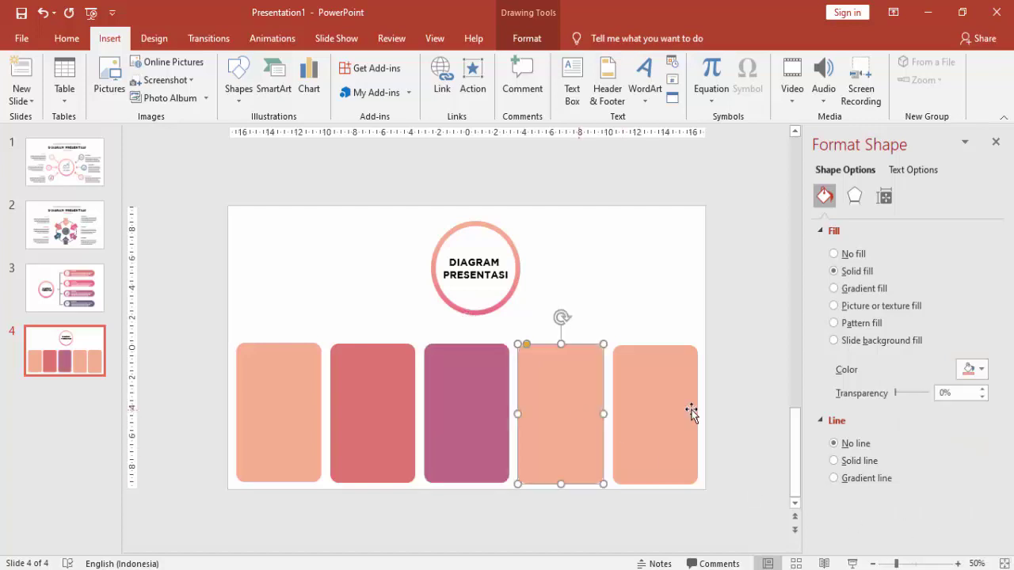
{"action": "left_click", "coordinate": [970, 369]}
{"action": "left_click", "coordinate": [927, 524]}
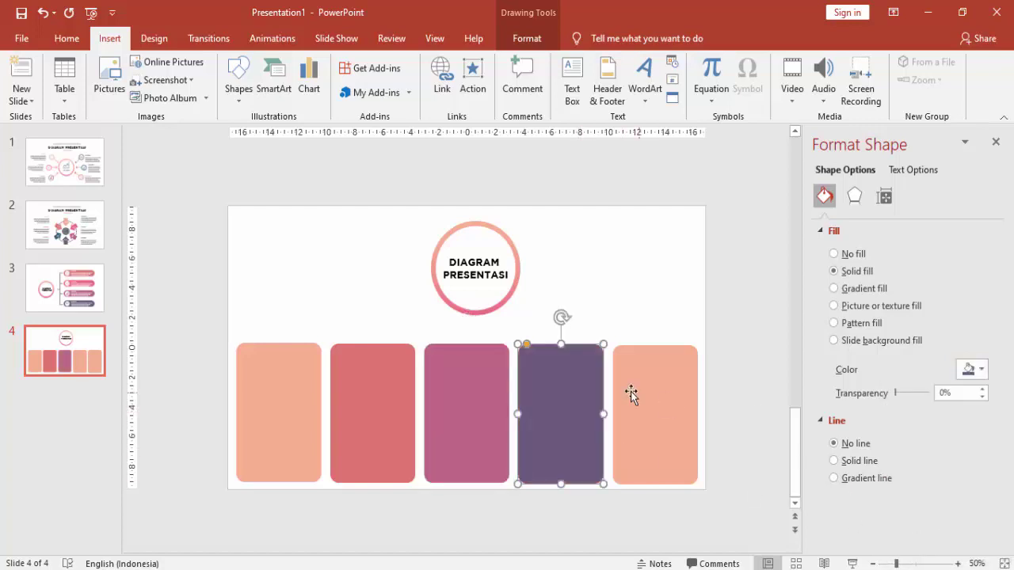
{"action": "left_click", "coordinate": [631, 394]}
{"action": "left_click", "coordinate": [971, 369]}
{"action": "left_click", "coordinate": [953, 524]}
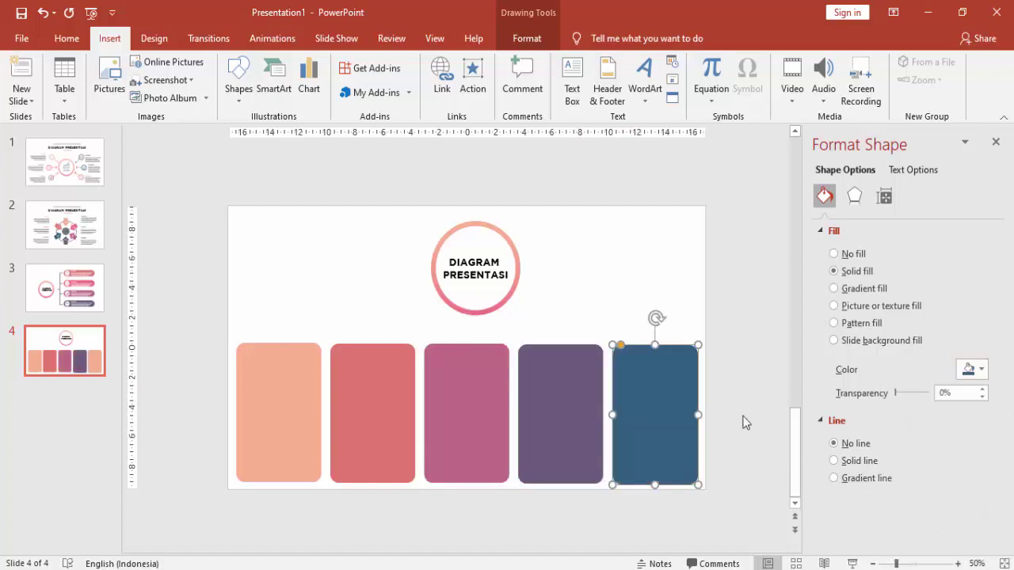
{"action": "left_click", "coordinate": [582, 317]}
{"action": "left_click", "coordinate": [237, 80]}
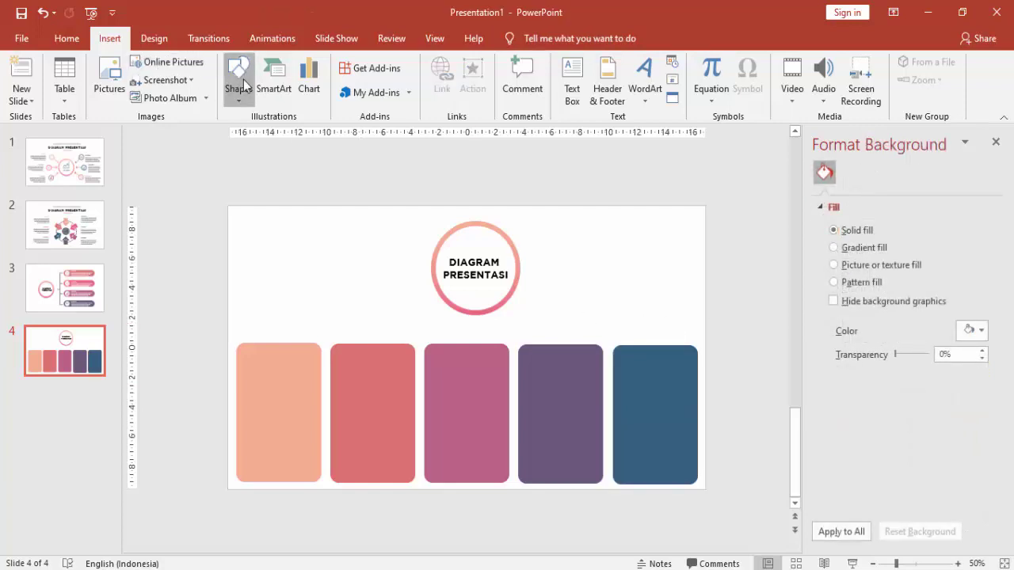
- Draw a white-filled rectangle over the first card
{"action": "left_click", "coordinate": [280, 140]}
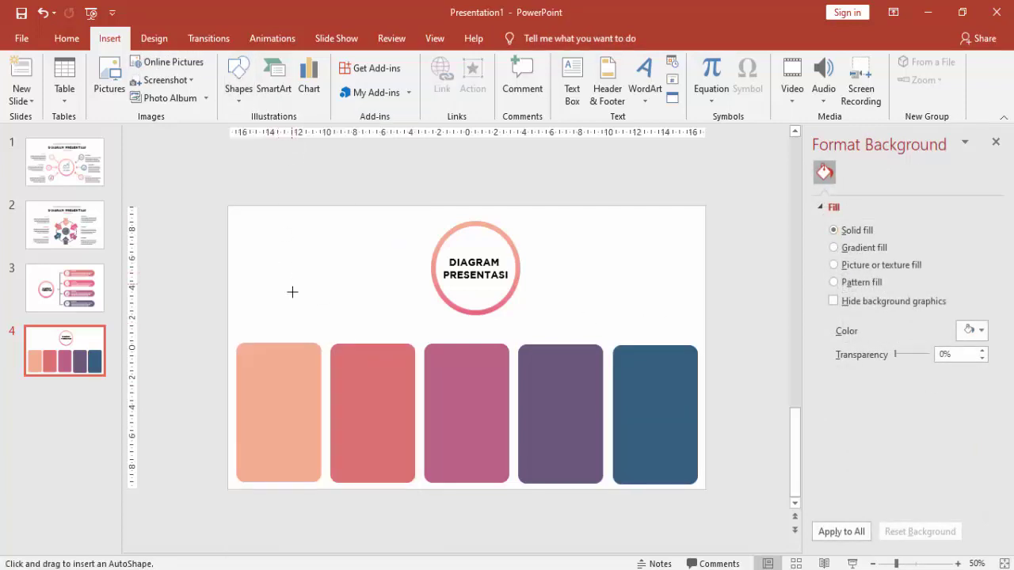
{"action": "left_click_drag", "start_coordinate": [236, 347], "coordinate": [314, 476]}
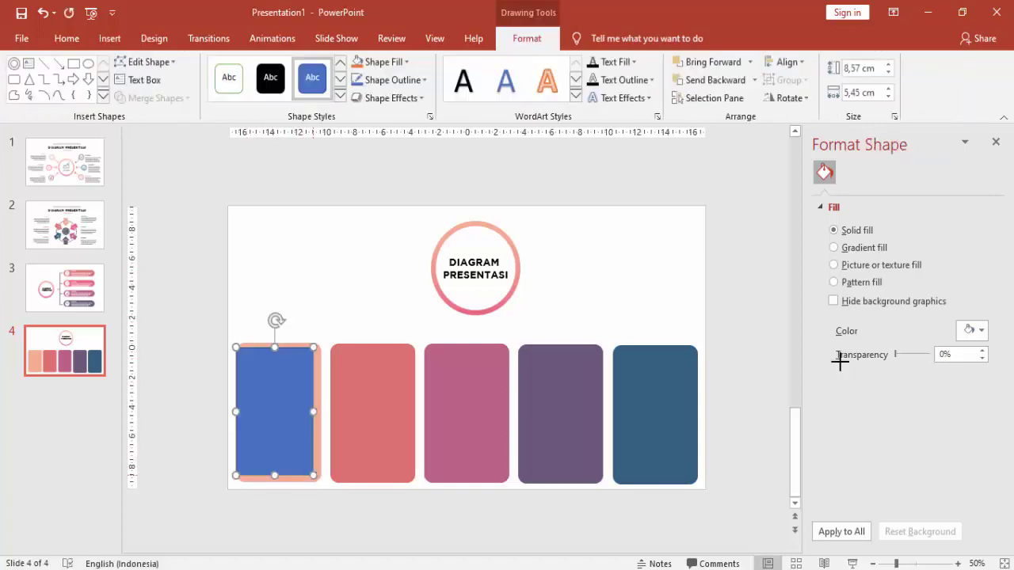
{"action": "left_click", "coordinate": [973, 369]}
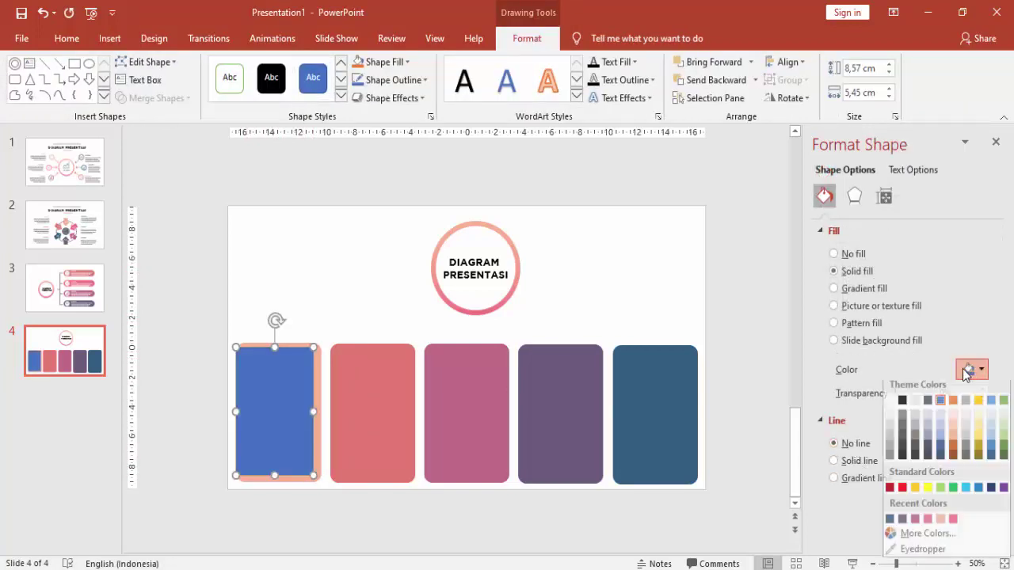
{"action": "left_click", "coordinate": [889, 411]}
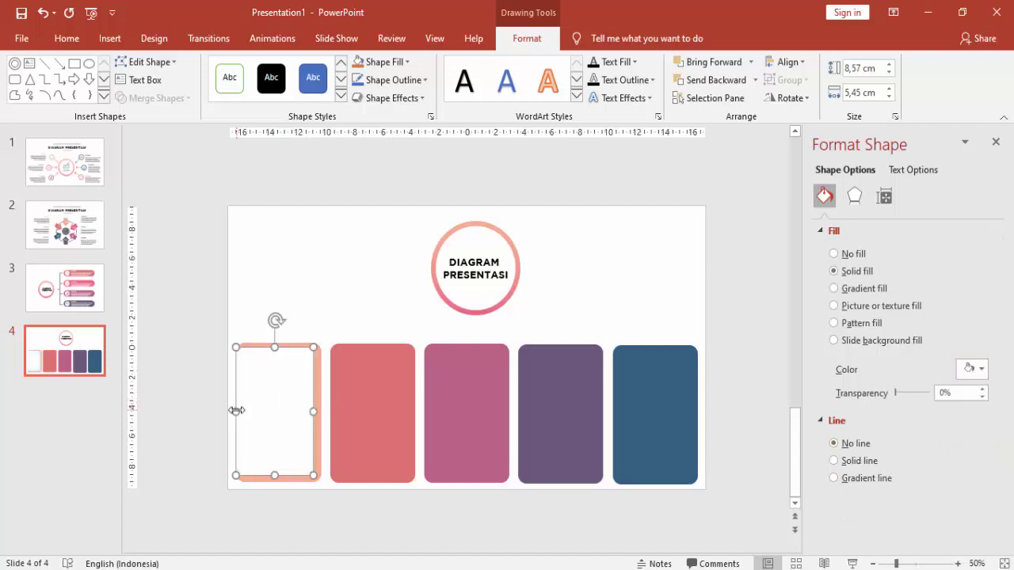
- Resize the white rectangle to sit just inside the first card's coloured border
{"action": "left_click_drag", "start_coordinate": [235, 412], "coordinate": [241, 411]}
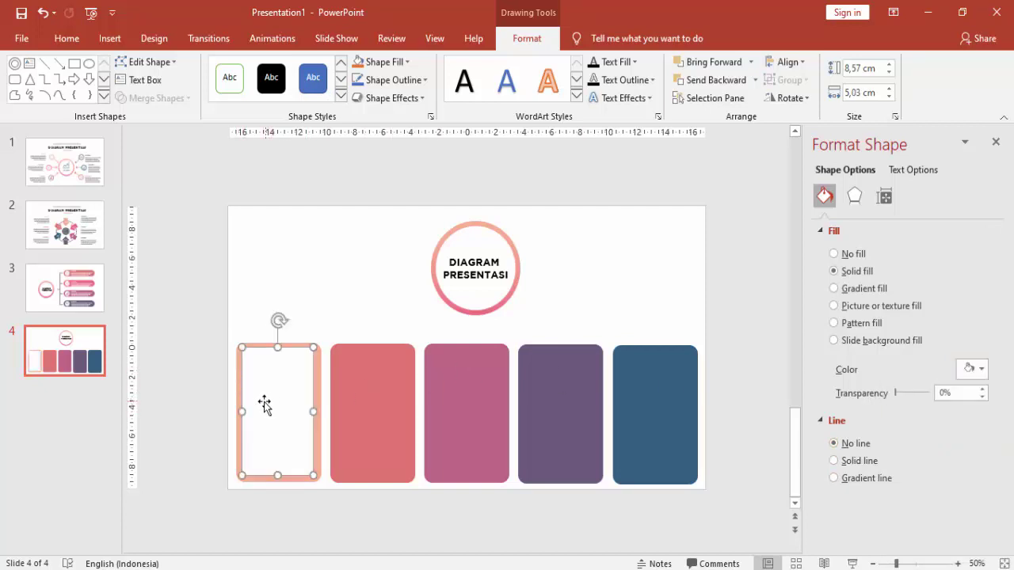
{"action": "scroll", "coordinate": [264, 402], "scroll_direction": "up", "scroll_amount": 4, "text": "ctrl"}
{"action": "scroll", "coordinate": [262, 406], "scroll_direction": "up", "scroll_amount": 4, "text": "ctrl"}
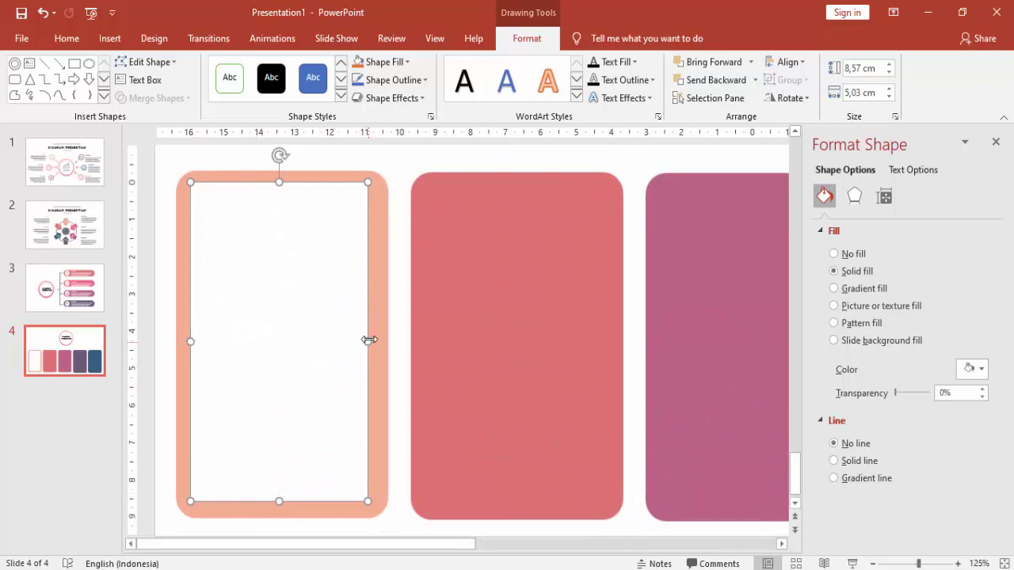
{"action": "left_click_drag", "start_coordinate": [369, 340], "coordinate": [373, 355]}
{"action": "left_click_drag", "start_coordinate": [191, 341], "coordinate": [185, 343]}
{"action": "left_click_drag", "start_coordinate": [280, 501], "coordinate": [282, 508]}
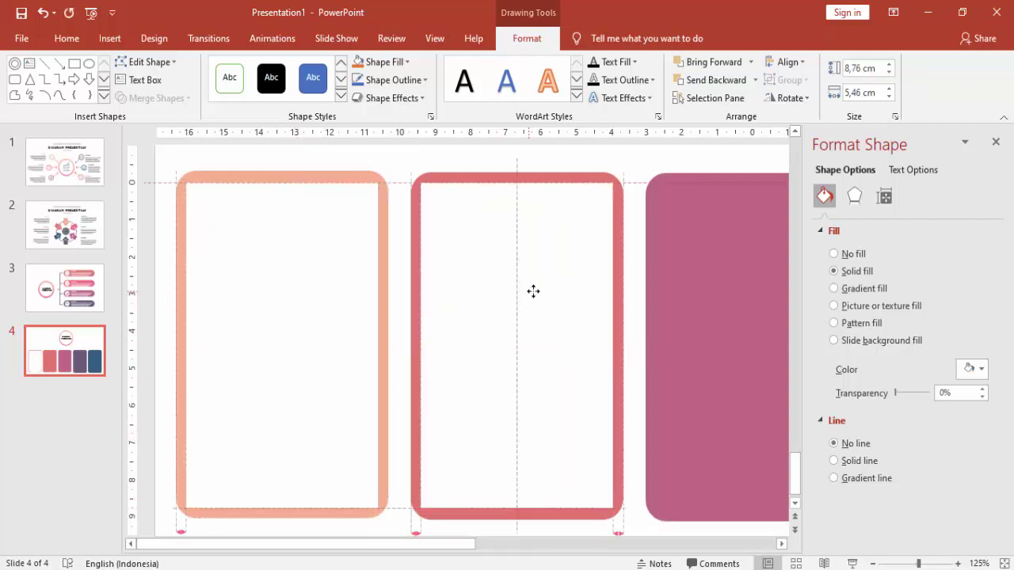
- Duplicate the white rectangle onto cards two through five
{"action": "left_click_drag", "start_coordinate": [298, 438], "coordinate": [524, 291]}
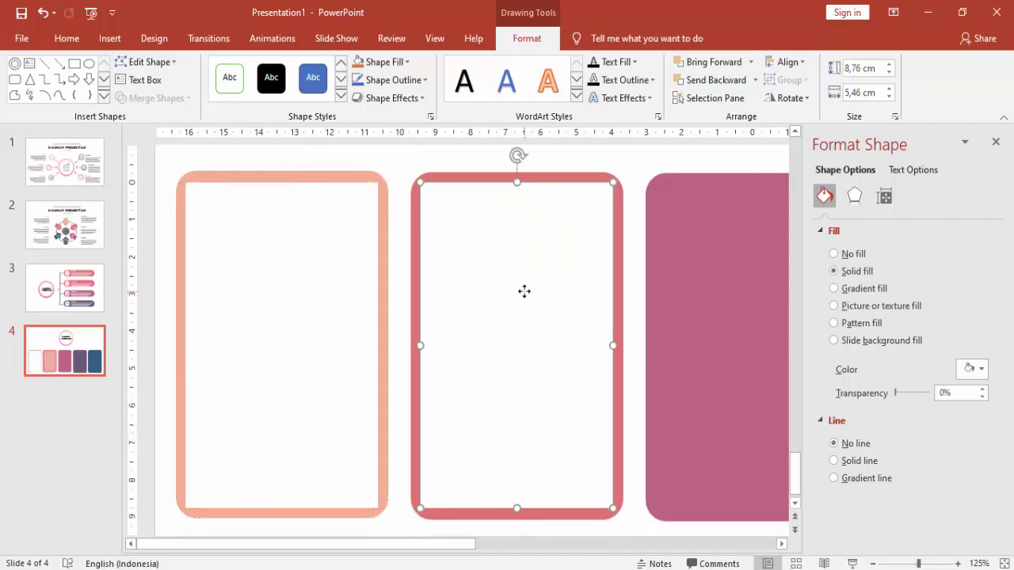
{"action": "scroll", "coordinate": [524, 291], "scroll_direction": "down", "scroll_amount": 5}
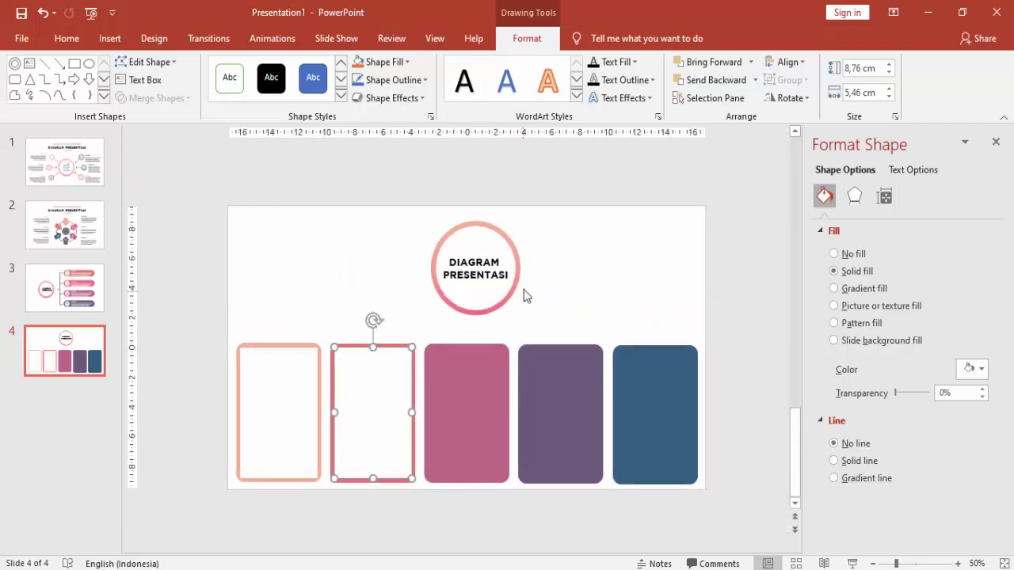
{"action": "key", "text": "ctrl+d"}
{"action": "key", "text": "ctrl+d"}
{"action": "key", "text": "ctrl+d"}
{"action": "left_click", "coordinate": [581, 277]}
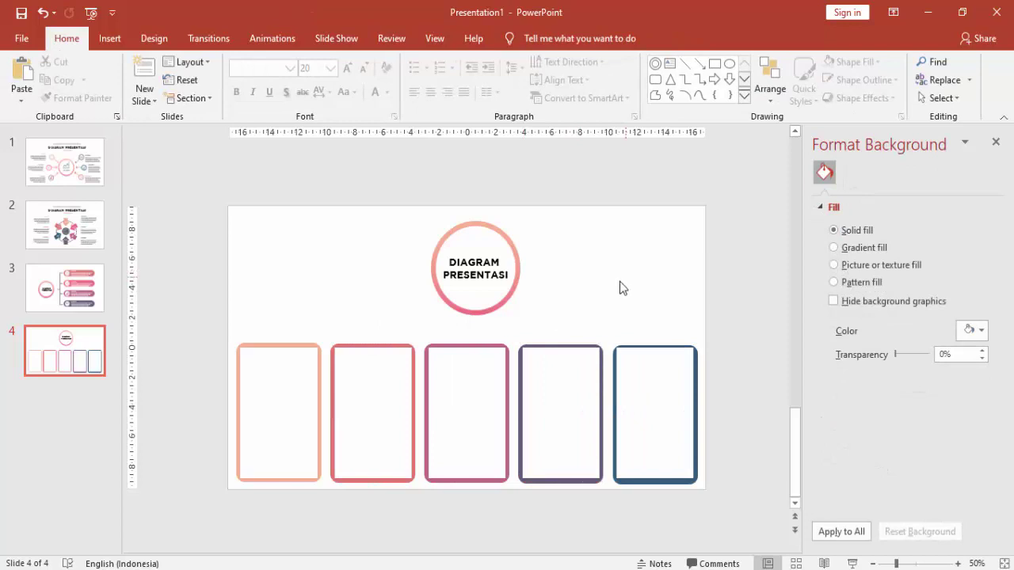
{"action": "scroll", "coordinate": [628, 425], "scroll_direction": "up", "scroll_amount": 3}
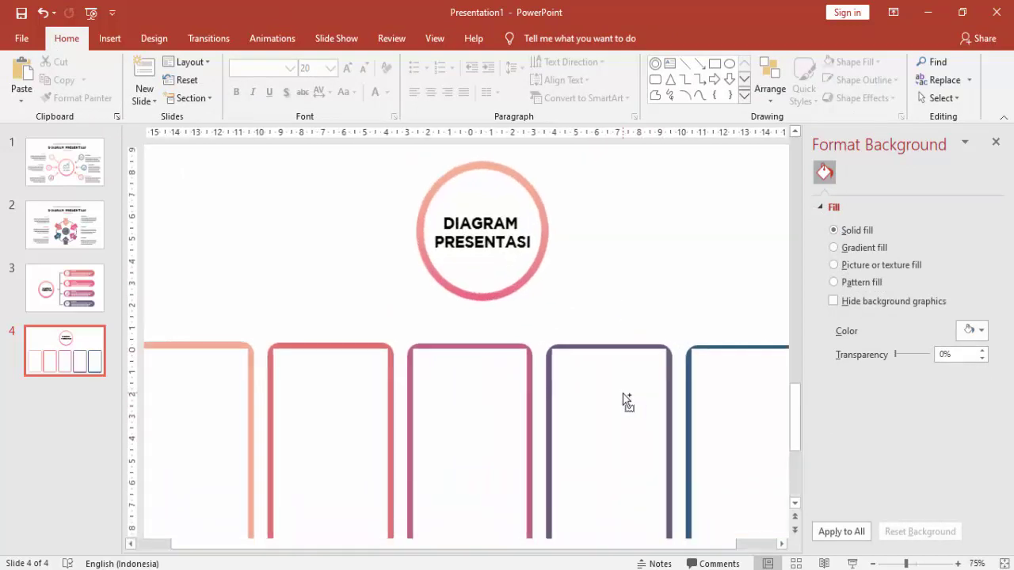
{"action": "scroll", "coordinate": [675, 378], "scroll_direction": "down", "scroll_amount": 1, "text": "ctrl"}
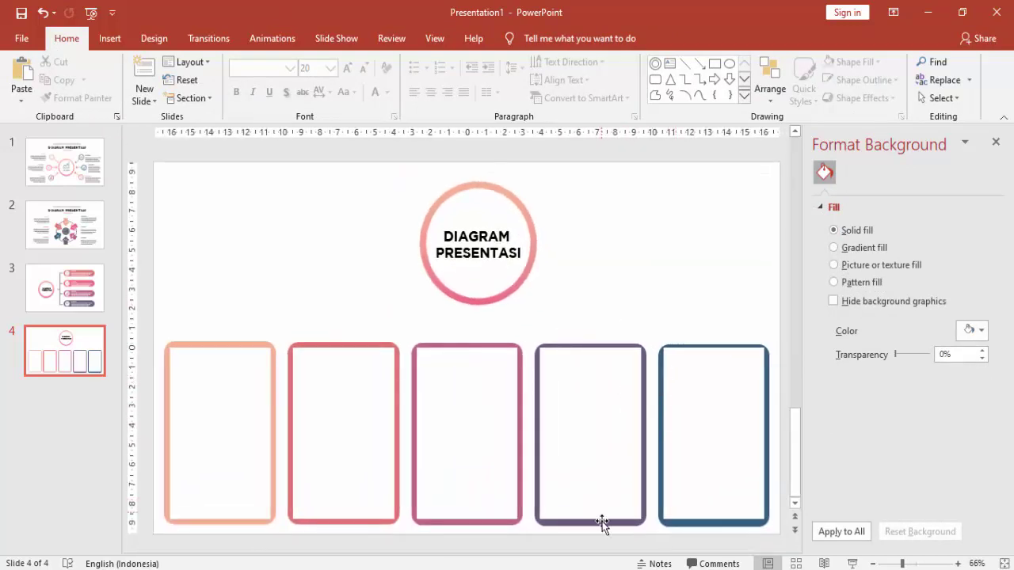
- Select all five framed cards and apply Align Top
{"action": "left_click", "coordinate": [618, 524]}
{"action": "left_click", "coordinate": [672, 524], "text": "shift"}
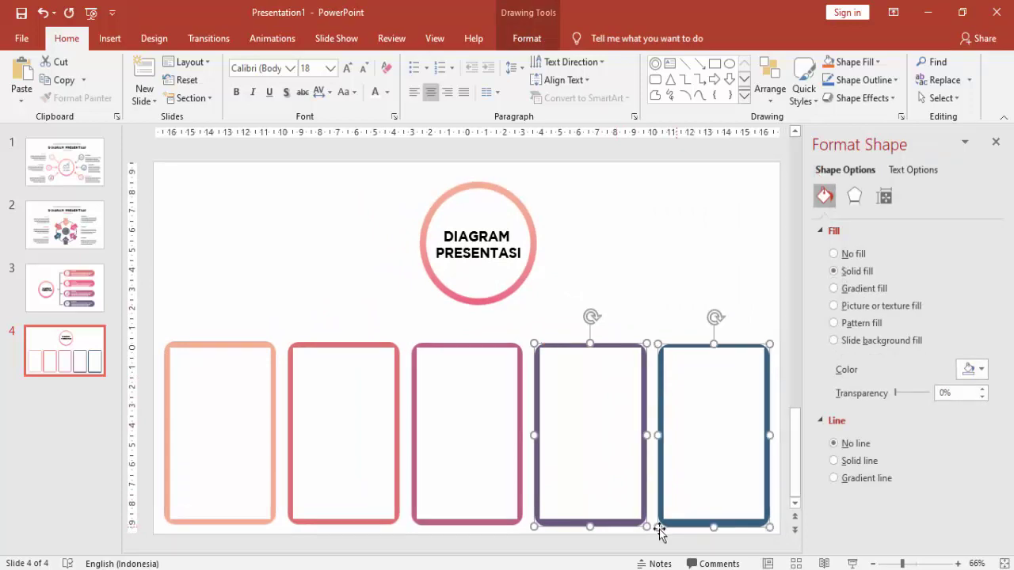
{"action": "left_click", "coordinate": [501, 524], "text": "shift"}
{"action": "left_click", "coordinate": [380, 524], "text": "shift"}
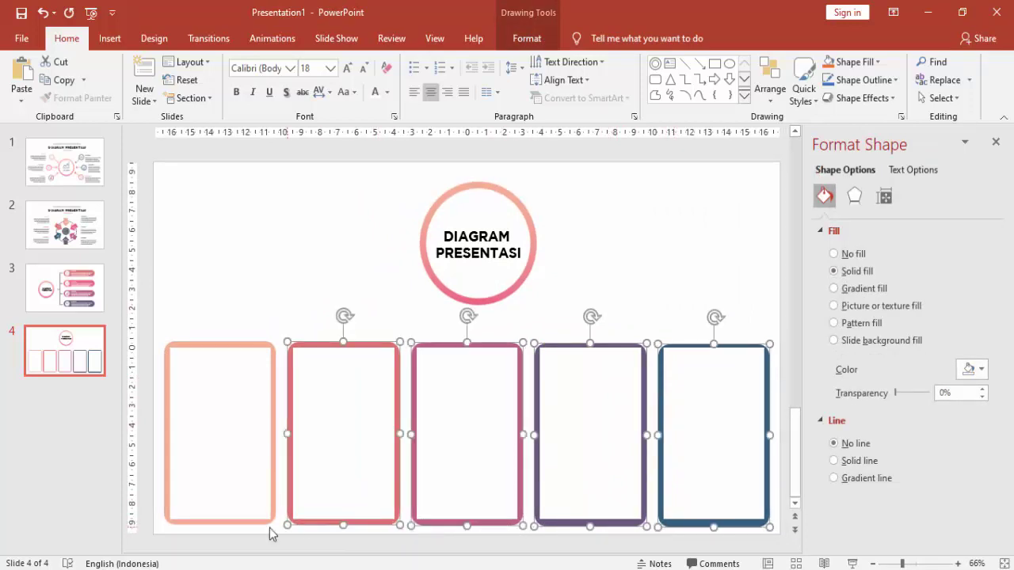
{"action": "left_click", "coordinate": [271, 523], "text": "shift"}
{"action": "left_click", "coordinate": [527, 38]}
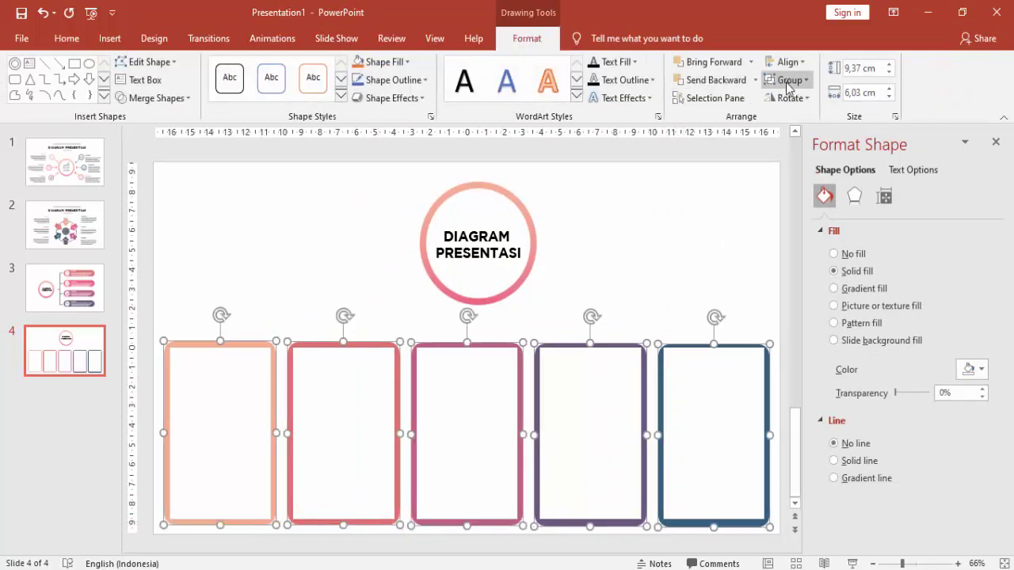
{"action": "left_click", "coordinate": [786, 62]}
{"action": "left_click", "coordinate": [808, 147]}
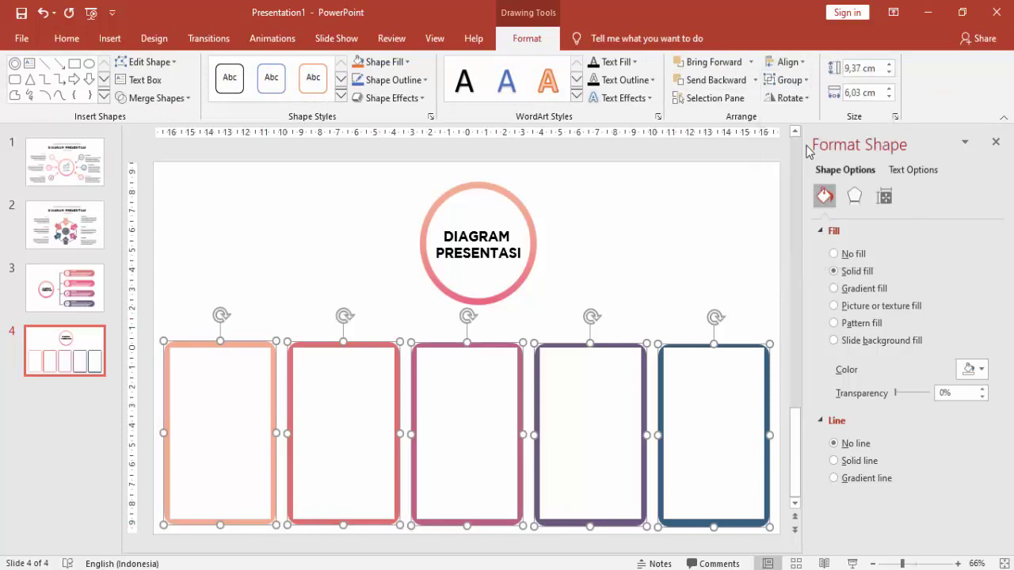
{"action": "left_click", "coordinate": [718, 249]}
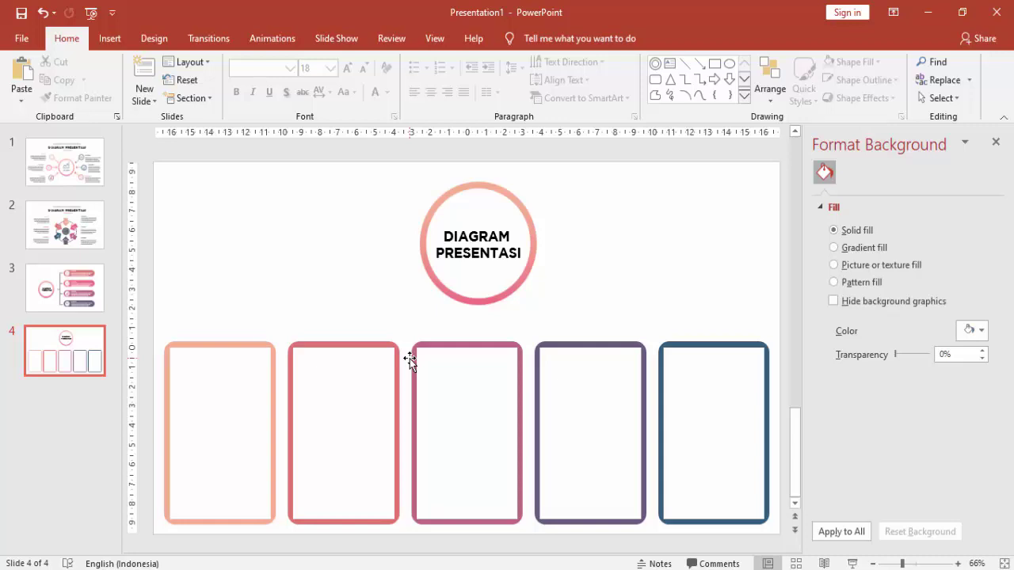
- Paste the dollar-sign icon from slide 1 into the first card
{"action": "left_click", "coordinate": [93, 309]}
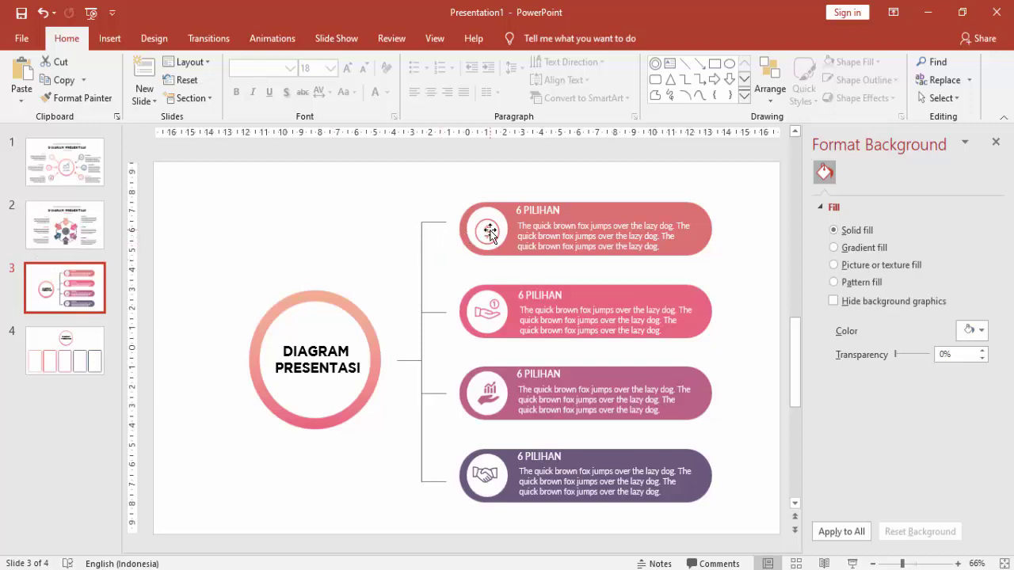
{"action": "left_click", "coordinate": [89, 240]}
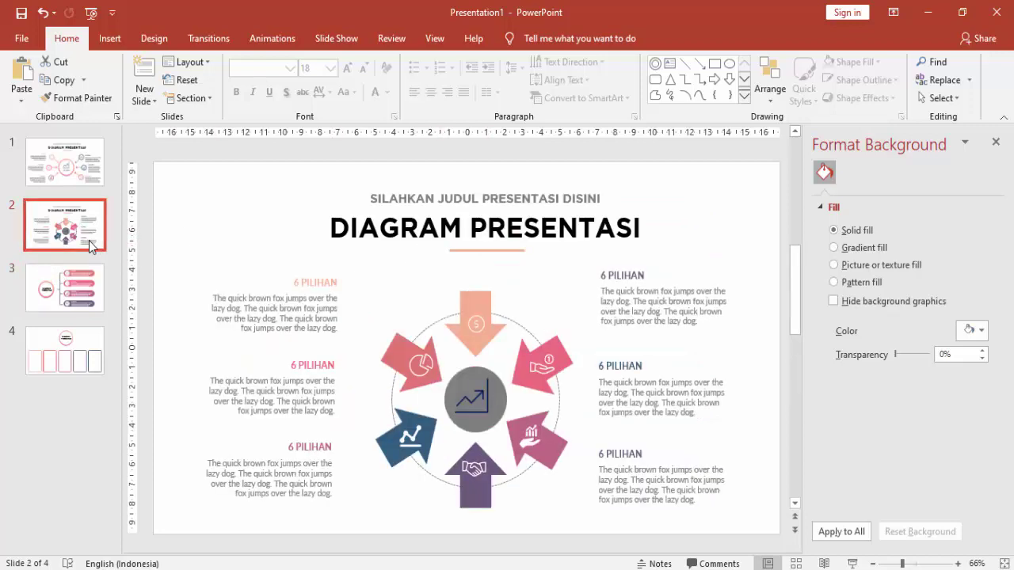
{"action": "left_click", "coordinate": [53, 185]}
{"action": "left_click", "coordinate": [349, 323]}
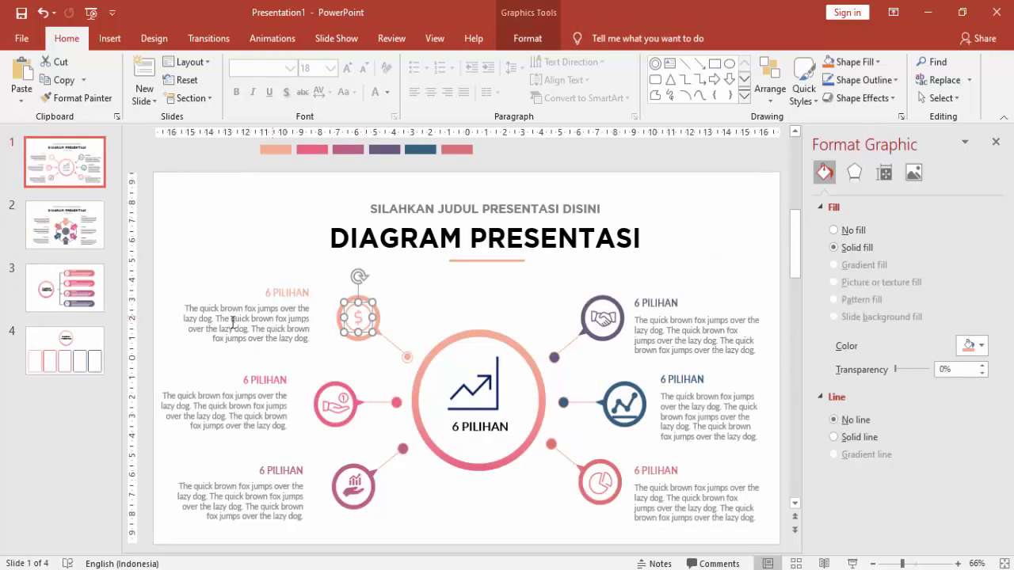
{"action": "left_click", "coordinate": [88, 387]}
{"action": "key", "text": "ctrl+v"}
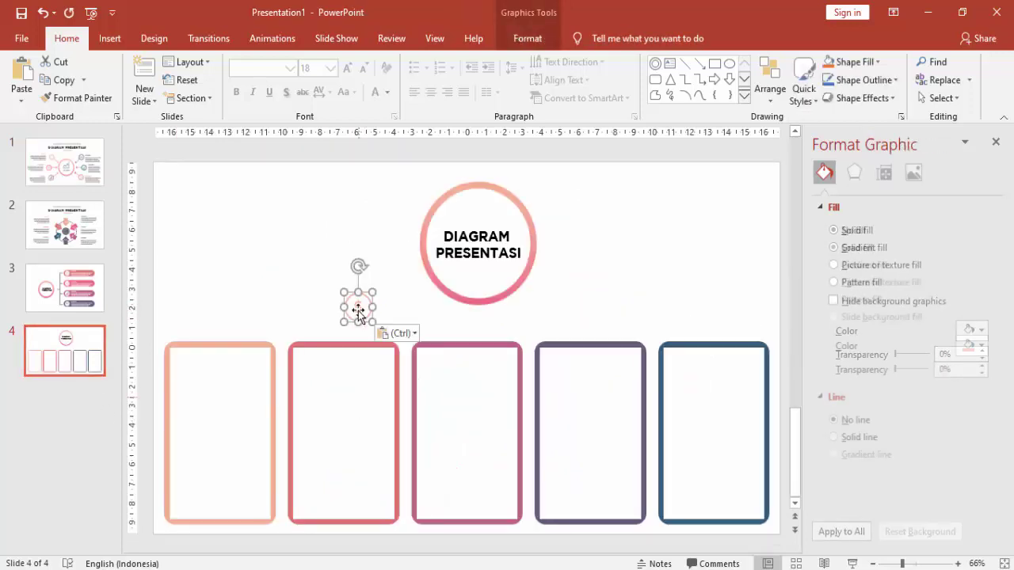
{"action": "mouse_move", "coordinate": [360, 309]}
{"action": "left_mouse_down"}
{"action": "mouse_move", "coordinate": [229, 374]}
{"action": "mouse_move", "coordinate": [219, 351]}
{"action": "left_mouse_up"}
- Copy the hand-with-coin icon from slide 1 onto slide 4 beside the cards
{"action": "left_click", "coordinate": [523, 317]}
{"action": "key", "text": "Home"}
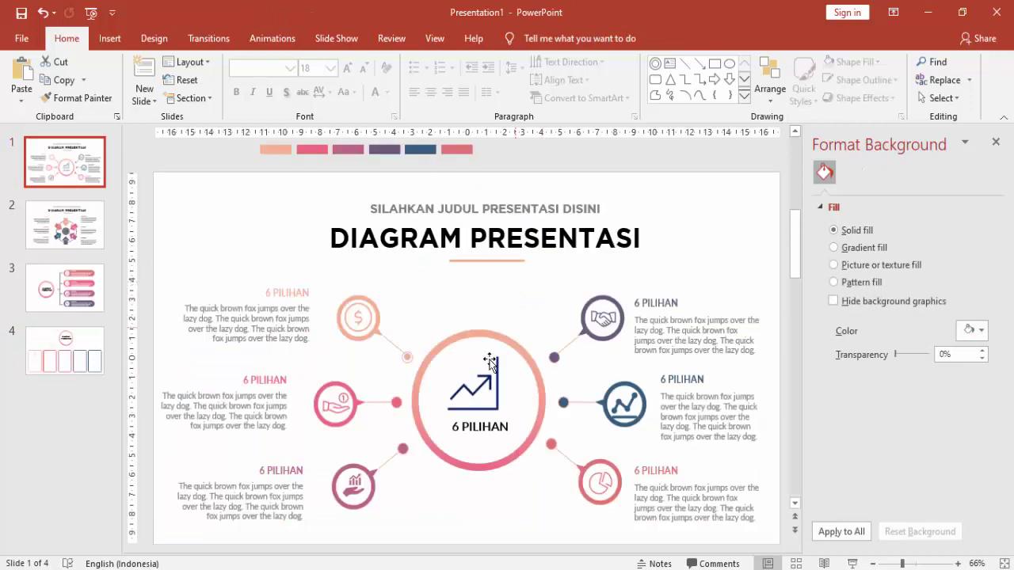
{"action": "left_click", "coordinate": [339, 418]}
{"action": "key", "text": "ctrl+c"}
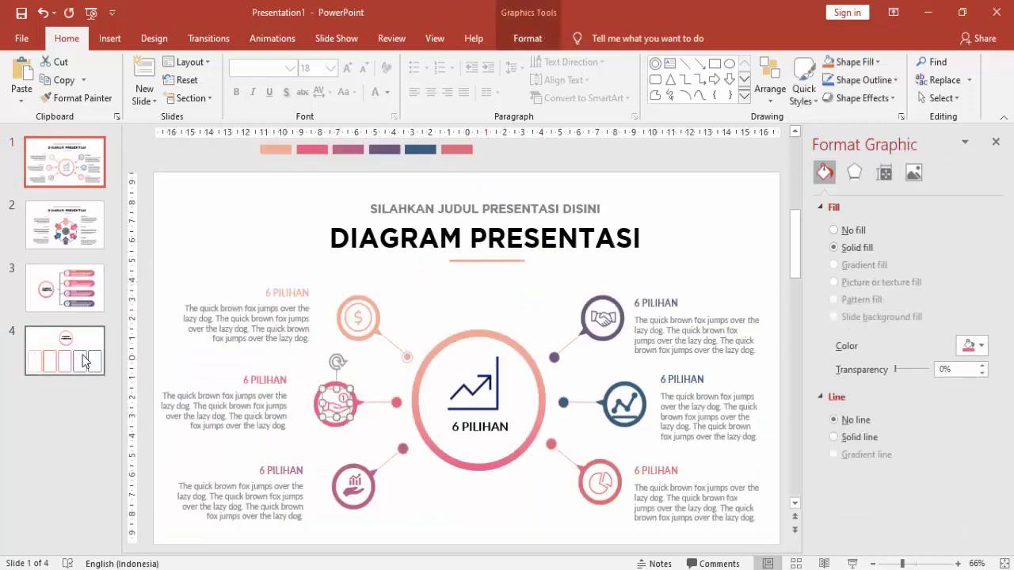
{"action": "left_click", "coordinate": [65, 351]}
{"action": "key", "text": "ctrl+v"}
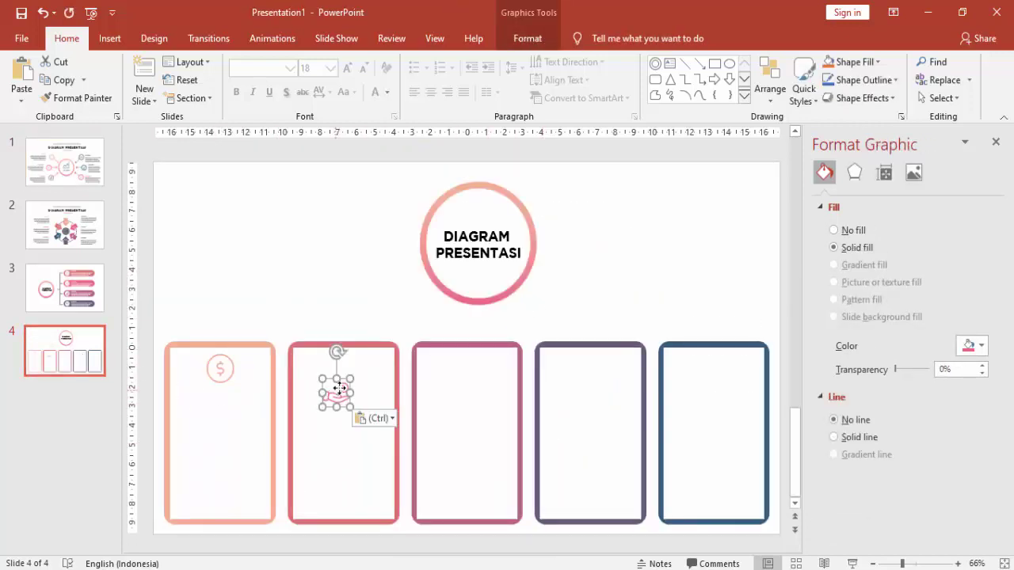
{"action": "left_click_drag", "start_coordinate": [338, 389], "coordinate": [463, 371]}
- Add the chart-in-hand icon, placing hand-with-coin in card two and chart-in-hand in card three
{"action": "left_click", "coordinate": [65, 163]}
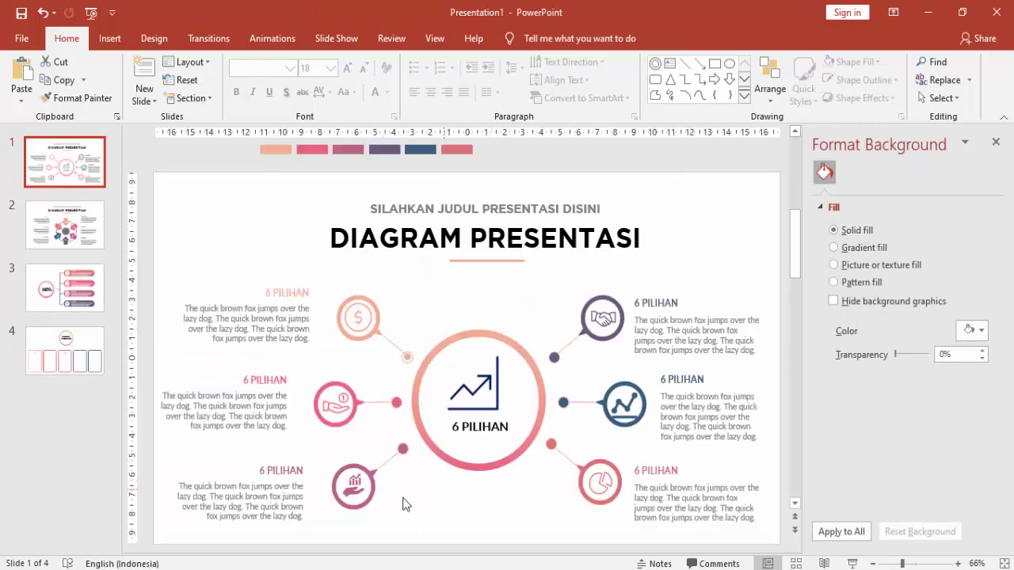
{"action": "left_click", "coordinate": [359, 491]}
{"action": "key", "text": "ctrl+c"}
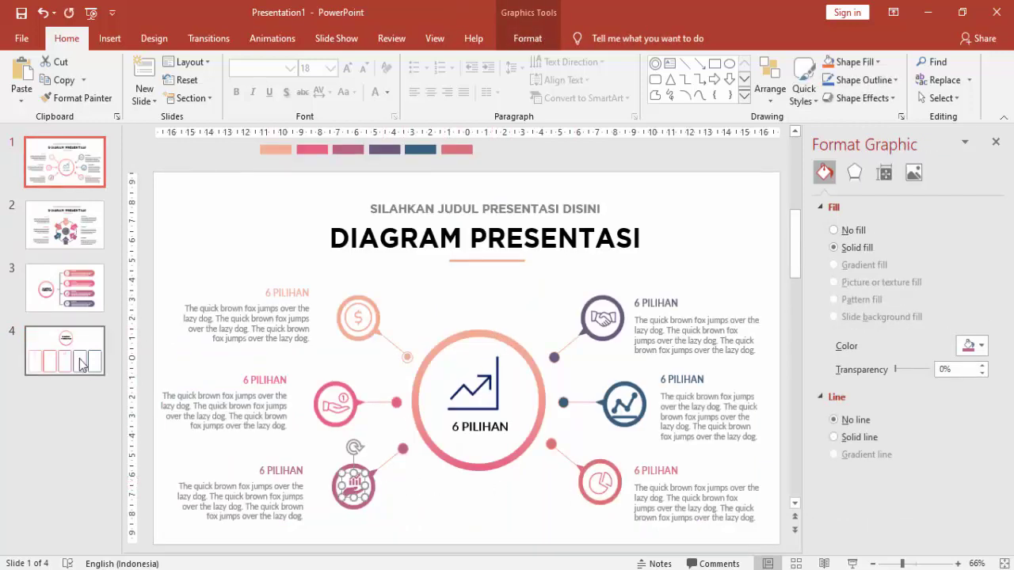
{"action": "left_click", "coordinate": [64, 351]}
{"action": "key", "text": "ctrl+v"}
{"action": "left_click_drag", "start_coordinate": [358, 480], "coordinate": [574, 375]}
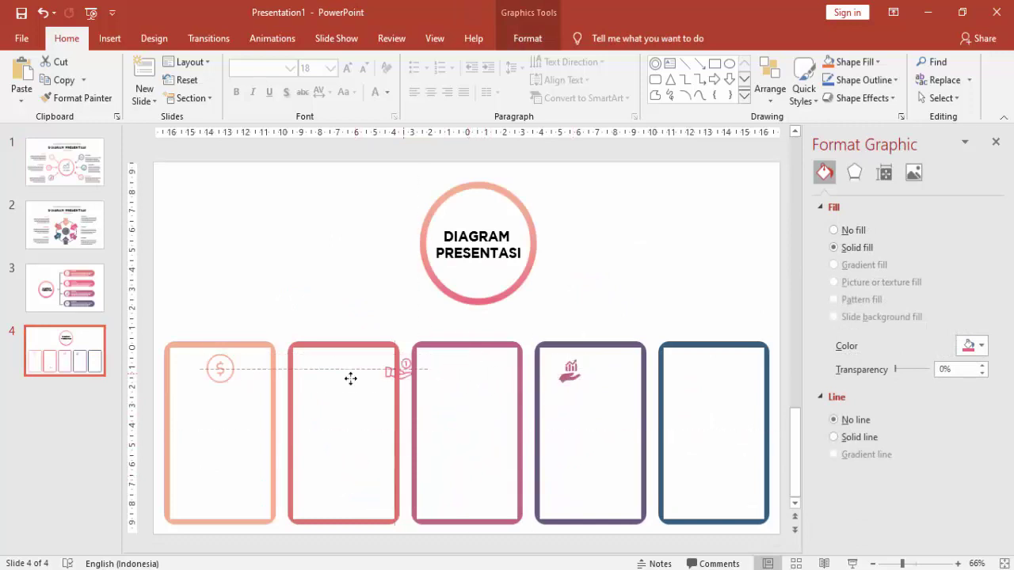
{"action": "left_click_drag", "start_coordinate": [469, 376], "coordinate": [350, 374]}
{"action": "left_click_drag", "start_coordinate": [555, 372], "coordinate": [468, 370]}
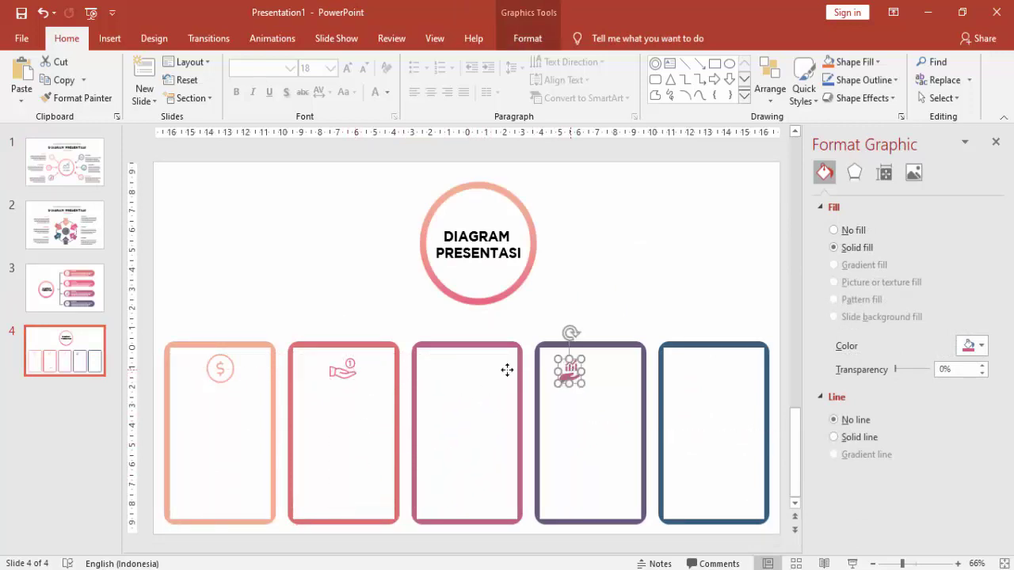
- Paste the handshake icon from slide 1 into the fourth card
{"action": "left_click", "coordinate": [76, 180]}
{"action": "left_click", "coordinate": [608, 331]}
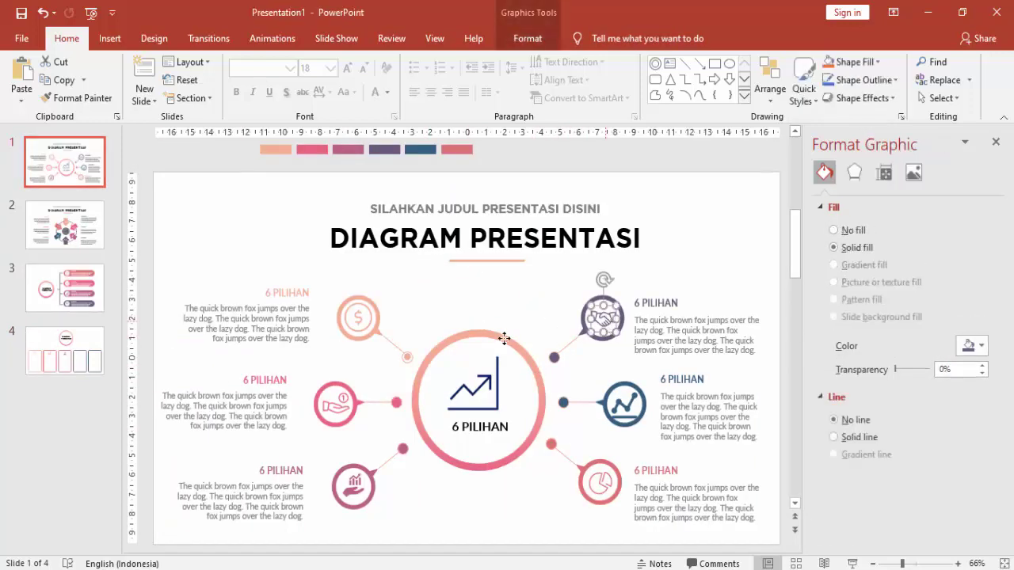
{"action": "left_click", "coordinate": [87, 357]}
{"action": "key", "text": "ctrl+v"}
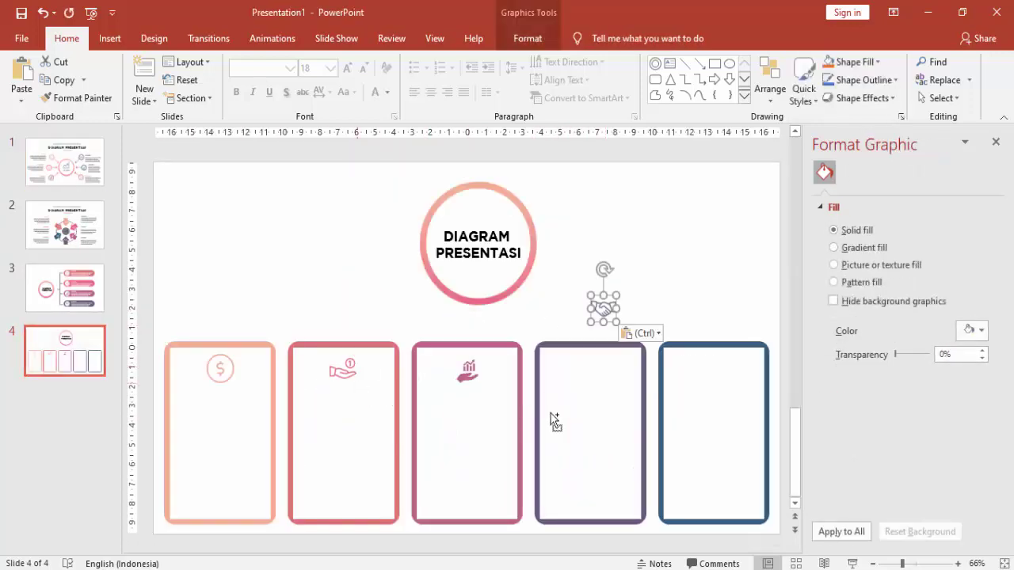
{"action": "left_click_drag", "start_coordinate": [603, 303], "coordinate": [593, 369]}
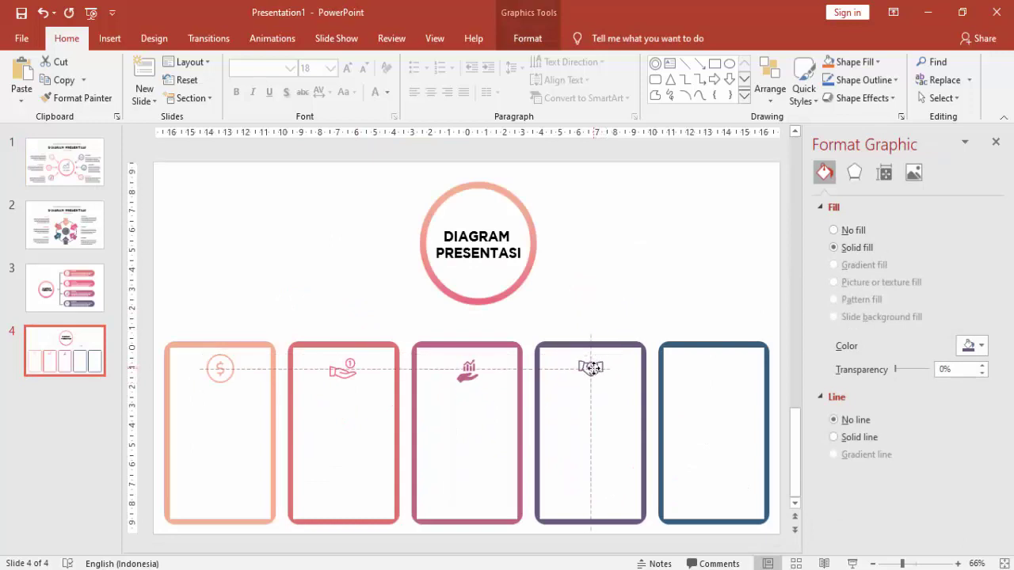
- Paste the line chart icon from slide 1 into the fifth card
{"action": "left_click", "coordinate": [64, 162]}
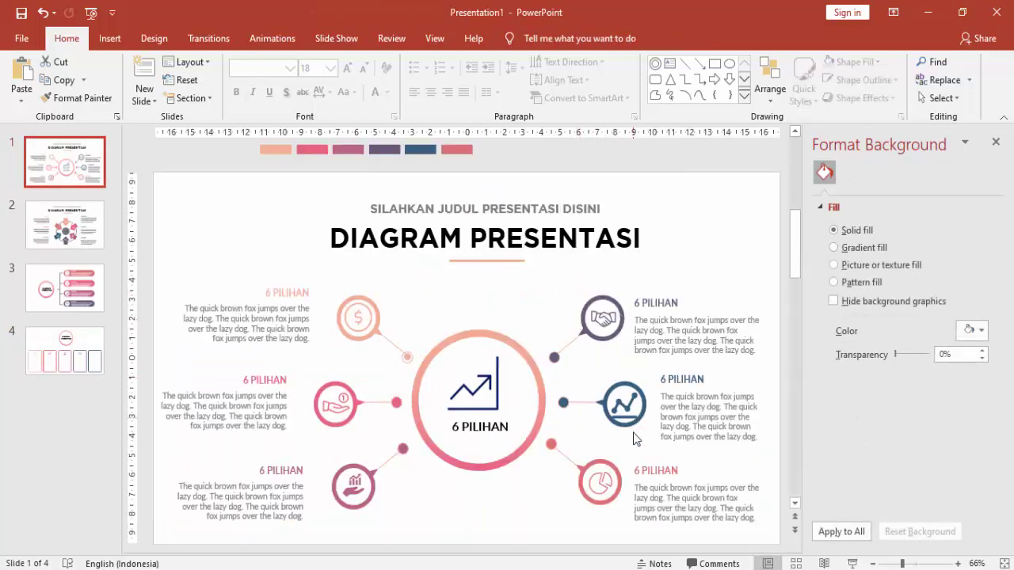
{"action": "left_click", "coordinate": [628, 418]}
{"action": "left_click", "coordinate": [64, 351]}
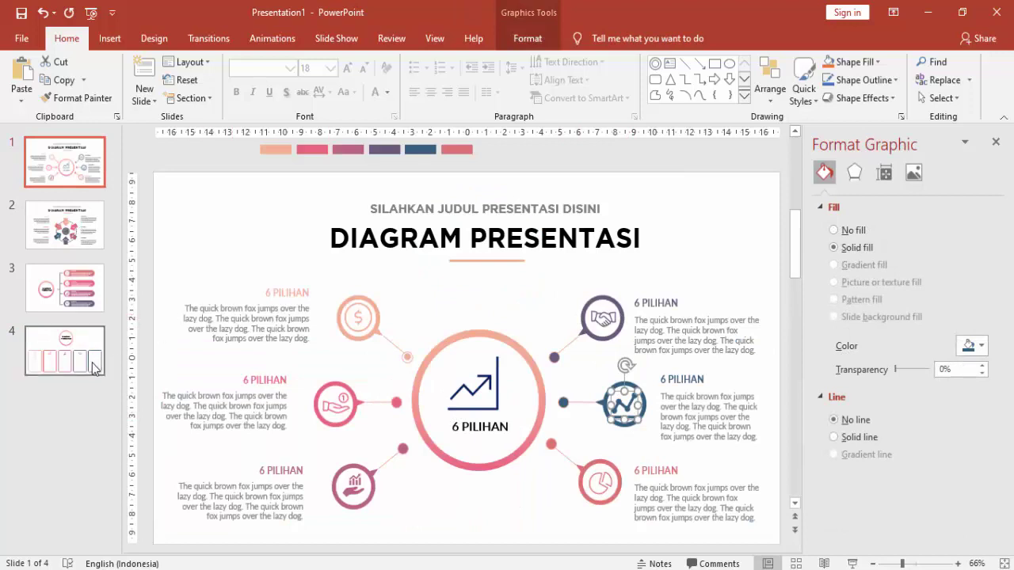
{"action": "key", "text": "ctrl+v"}
{"action": "mouse_move", "coordinate": [625, 402]}
{"action": "left_mouse_down"}
{"action": "mouse_move", "coordinate": [724, 363]}
{"action": "mouse_move", "coordinate": [714, 373]}
{"action": "left_mouse_up"}
{"action": "left_click", "coordinate": [666, 296]}
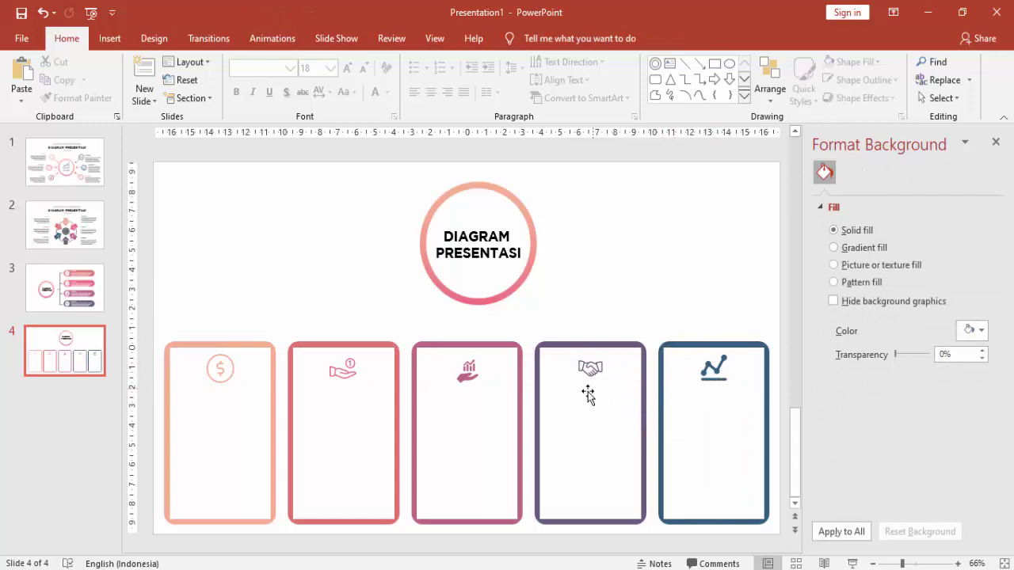
- Enlarge the hand icons in cards two and three and the handshake icon in card four
{"action": "left_click", "coordinate": [477, 384]}
{"action": "left_click_drag", "start_coordinate": [481, 386], "coordinate": [486, 391]}
{"action": "left_click", "coordinate": [341, 370]}
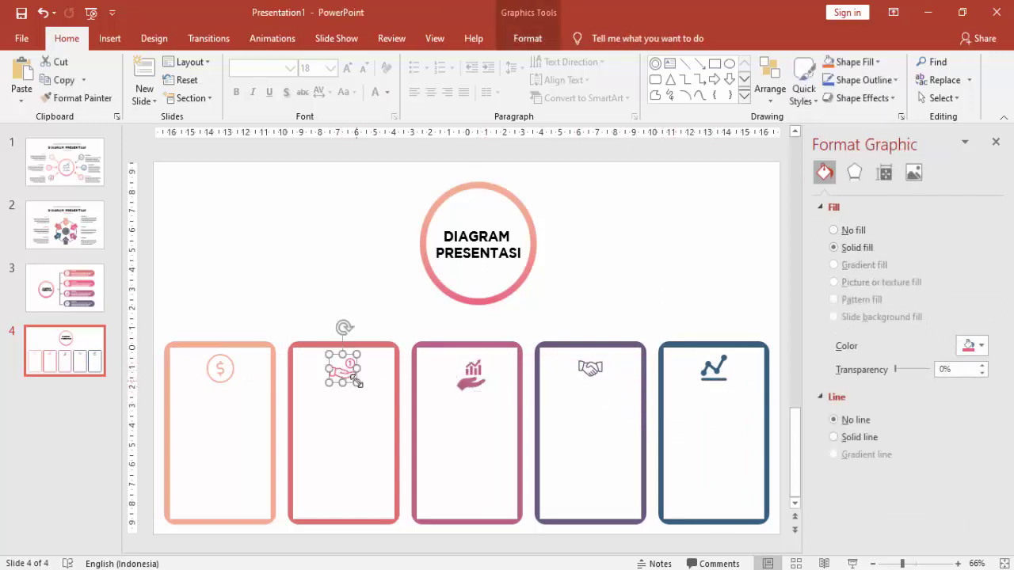
{"action": "left_click_drag", "start_coordinate": [357, 382], "coordinate": [367, 392]}
{"action": "left_click", "coordinate": [592, 369]}
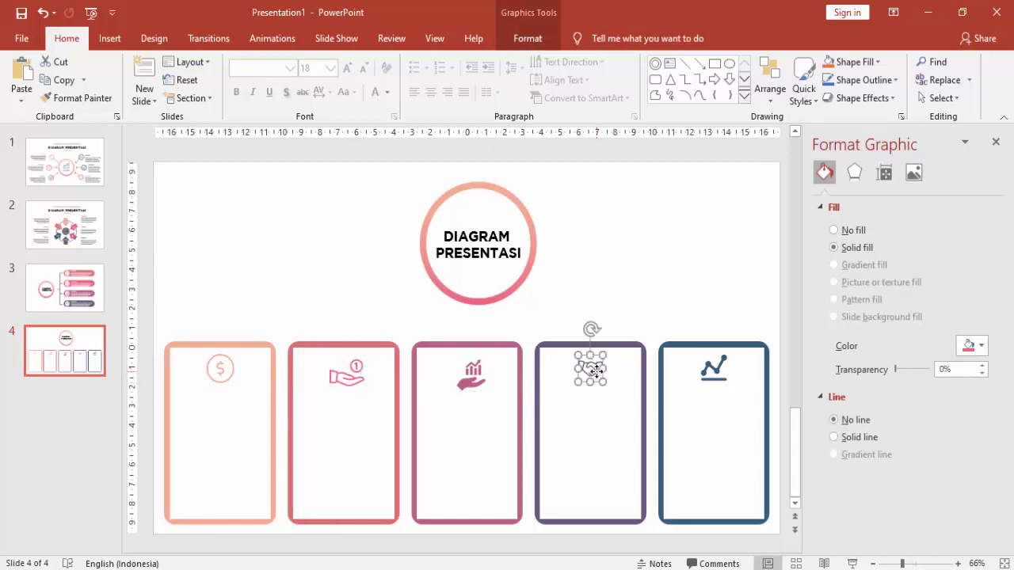
{"action": "left_click_drag", "start_coordinate": [605, 383], "coordinate": [612, 390]}
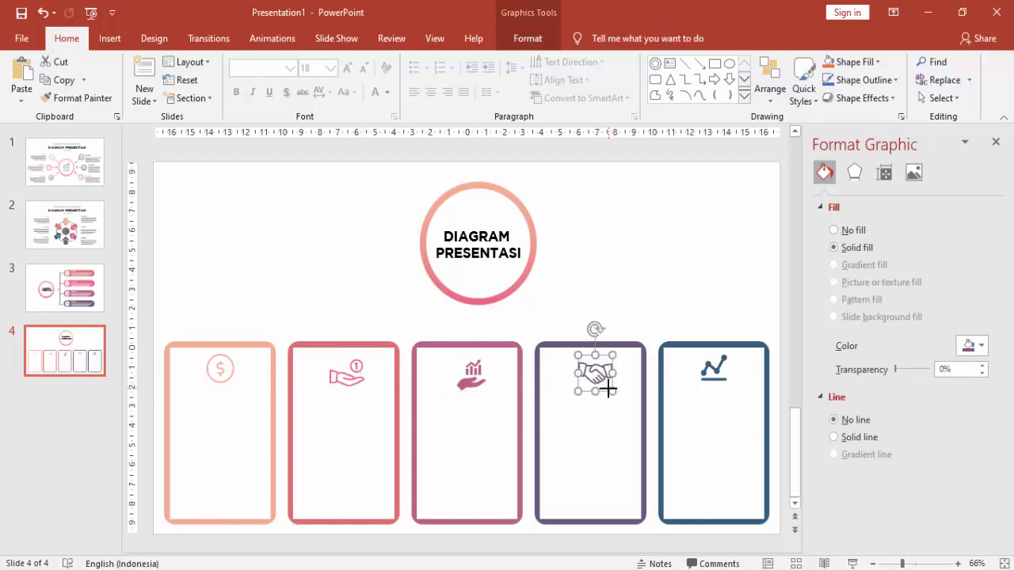
{"action": "left_click", "coordinate": [633, 311]}
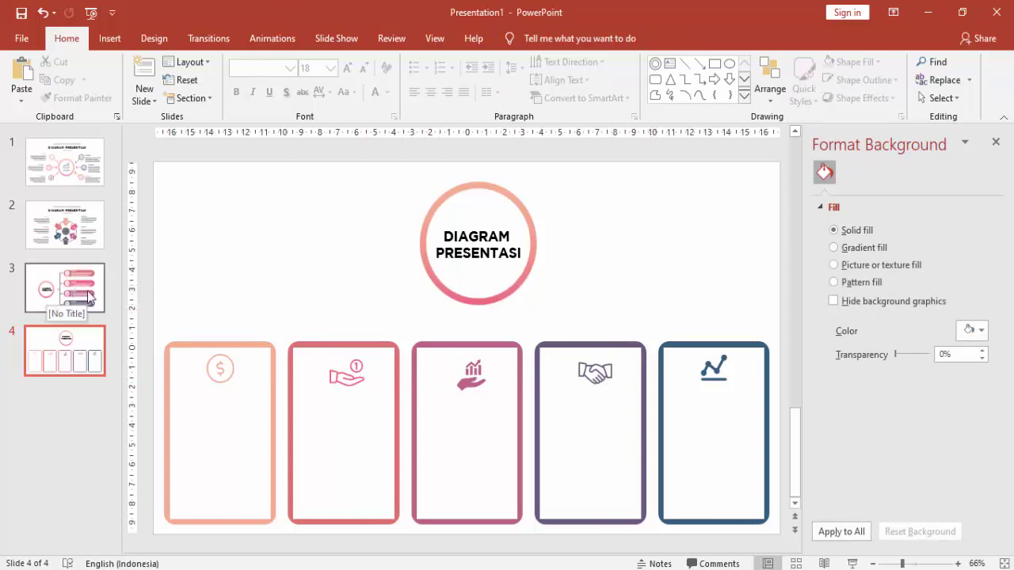
- Copy the '6 PILIHAN' text box from slide 2 into the first card on slide 4
{"action": "left_click", "coordinate": [65, 225]}
{"action": "left_click", "coordinate": [643, 392]}
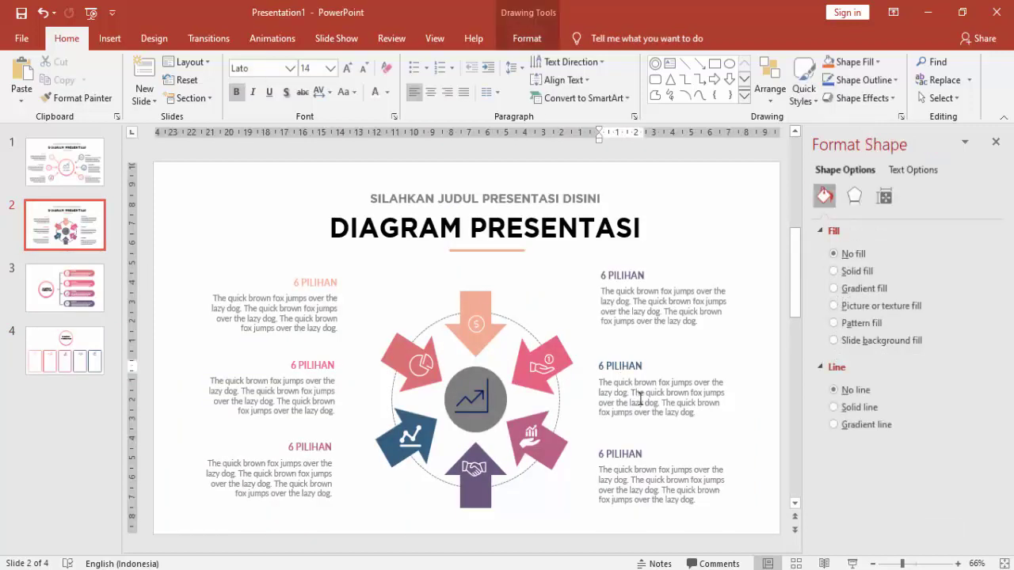
{"action": "key", "text": "ctrl+c"}
{"action": "left_click", "coordinate": [94, 366]}
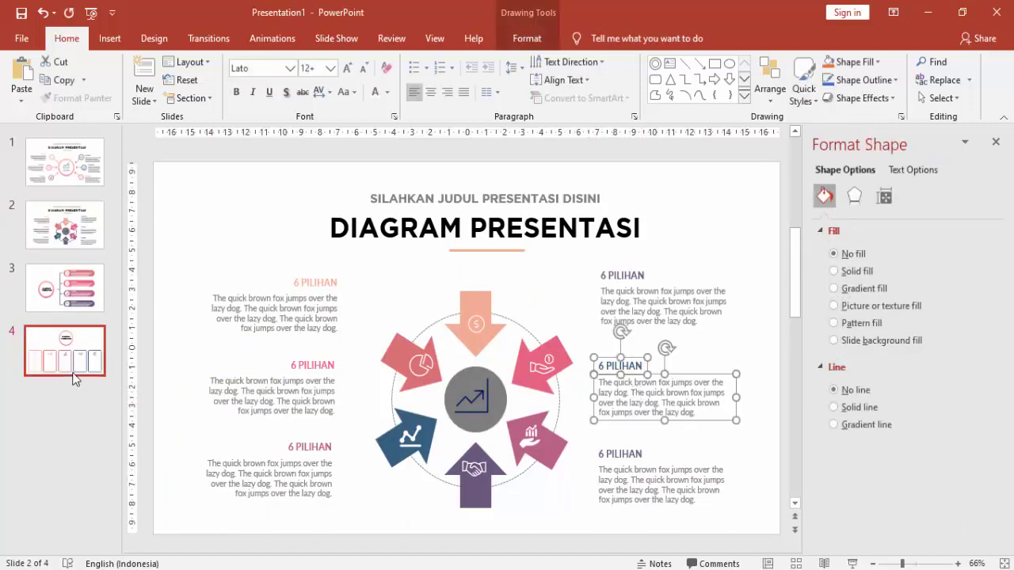
{"action": "key", "text": "ctrl+v"}
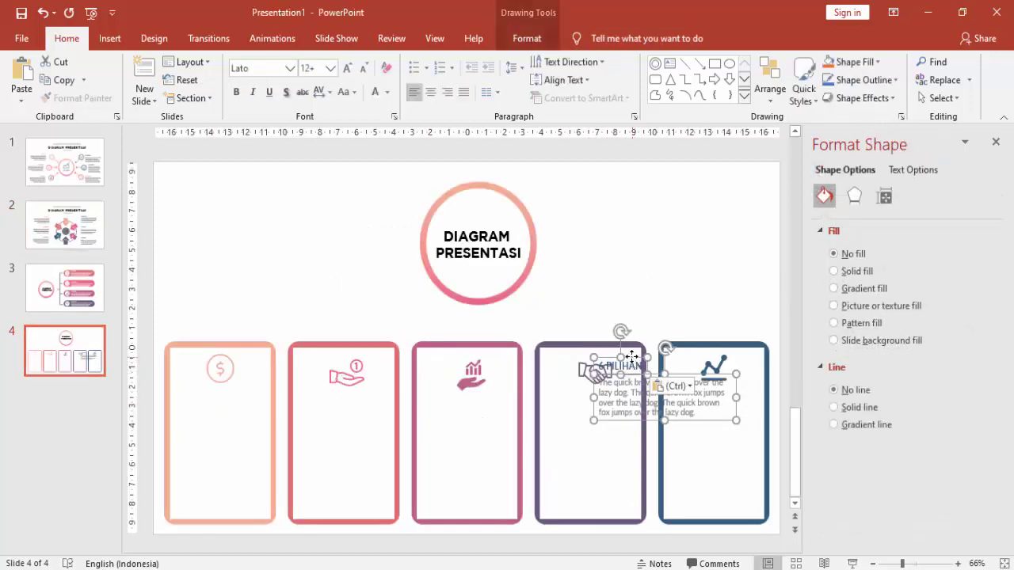
{"action": "mouse_move", "coordinate": [631, 356]}
{"action": "left_mouse_down"}
{"action": "mouse_move", "coordinate": [229, 396]}
{"action": "mouse_move", "coordinate": [234, 388]}
{"action": "left_mouse_up"}
{"action": "left_click", "coordinate": [288, 290]}
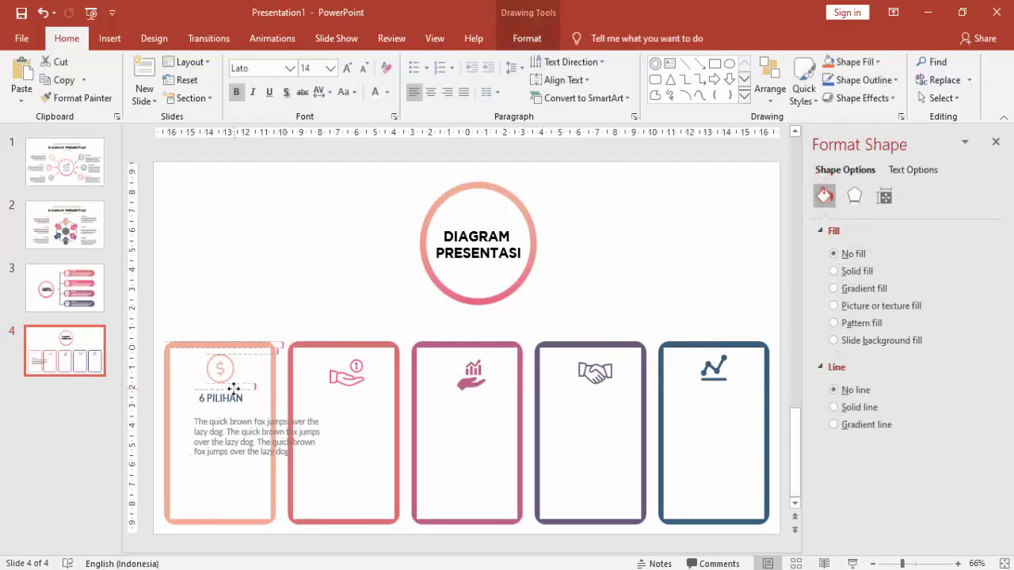
- Narrow and justify the body text, and change the heading from '6 PILIHAN' to 'PILIHAN'
{"action": "left_click", "coordinate": [224, 433]}
{"action": "left_click_drag", "start_coordinate": [190, 437], "coordinate": [175, 435]}
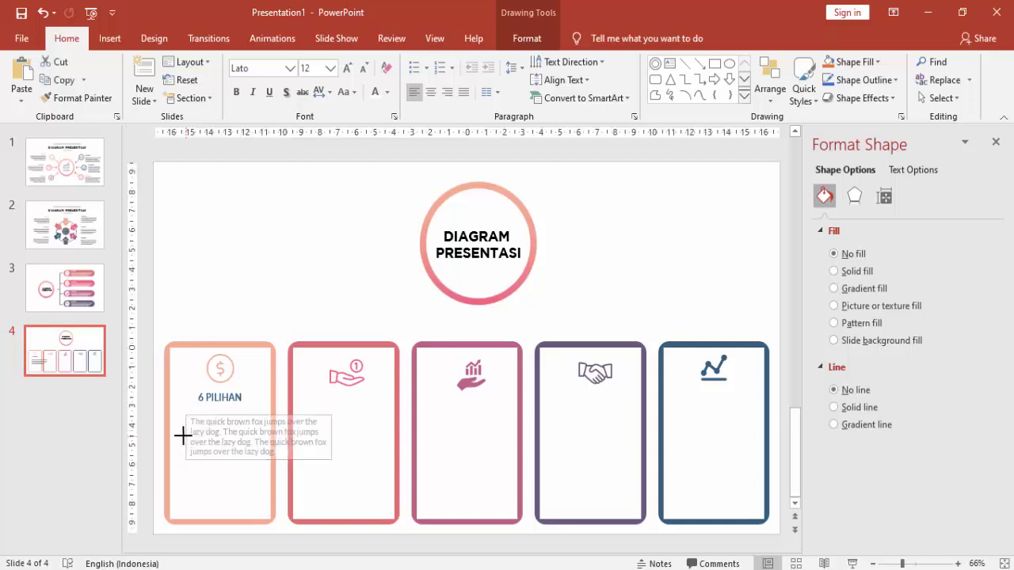
{"action": "left_click_drag", "start_coordinate": [331, 437], "coordinate": [263, 436]}
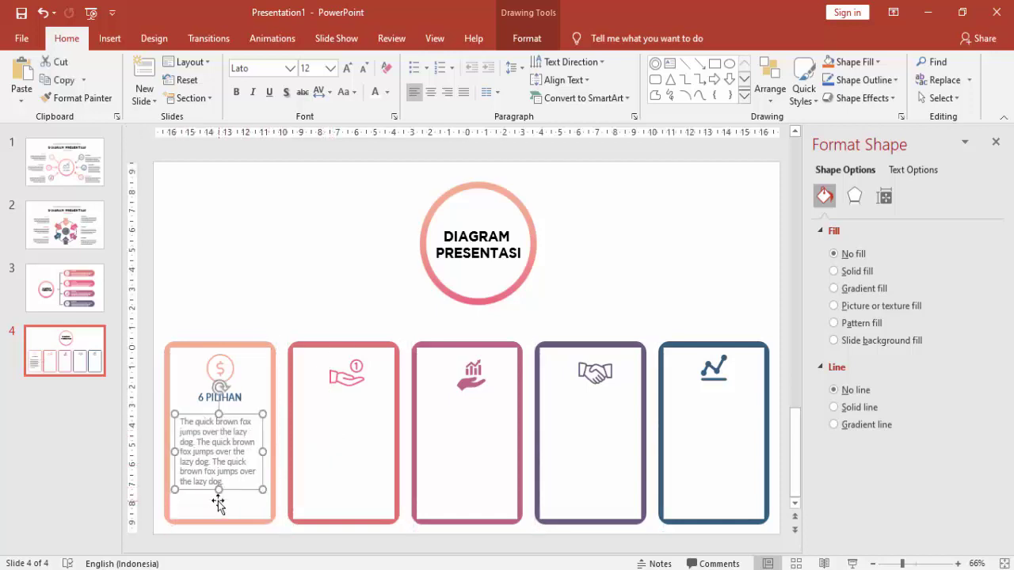
{"action": "left_click", "coordinate": [464, 92]}
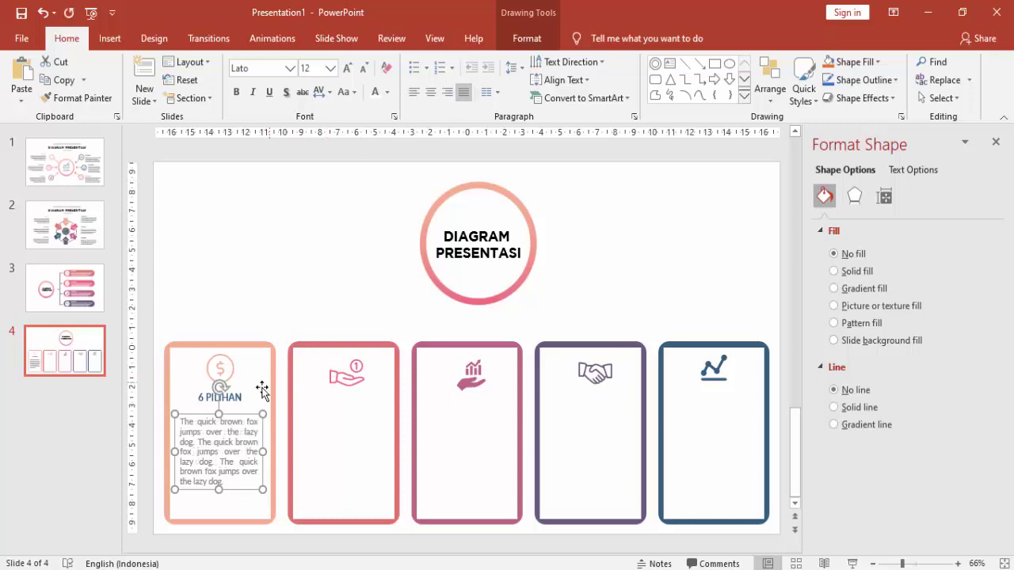
{"action": "left_click_drag", "start_coordinate": [229, 407], "coordinate": [227, 415]}
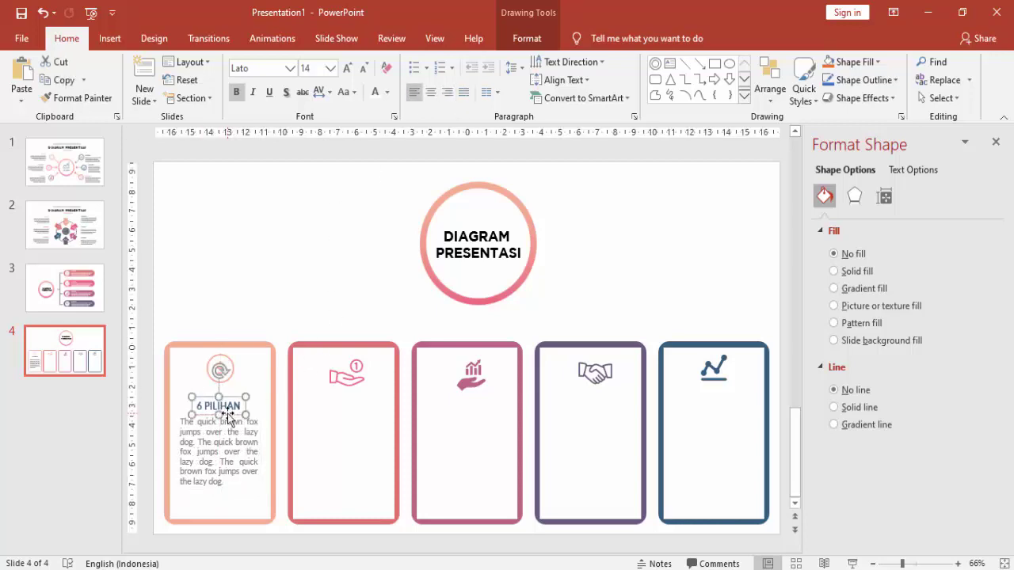
{"action": "right_click", "coordinate": [197, 405]}
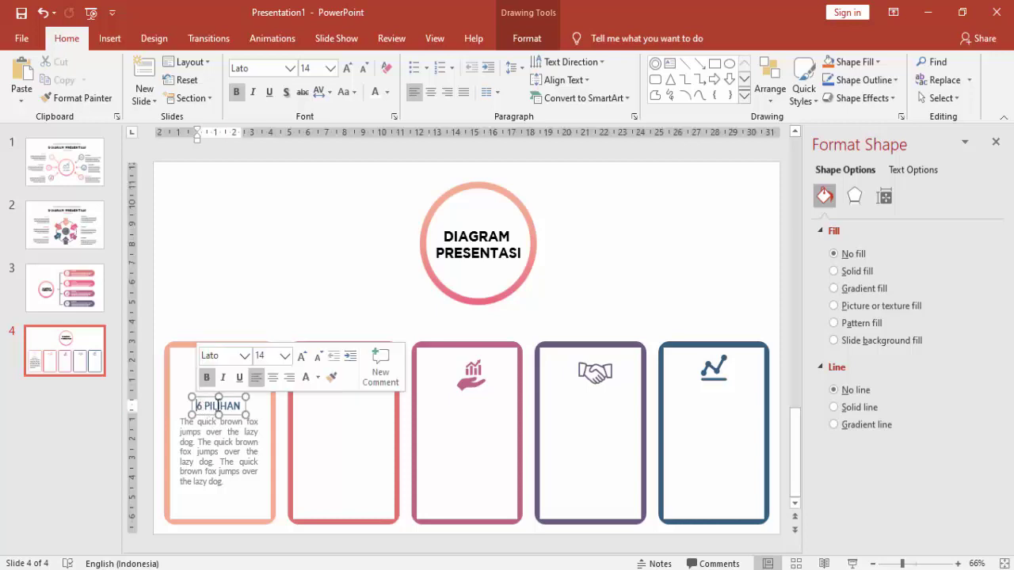
{"action": "key", "text": "Delete"}
{"action": "key", "text": "Delete"}
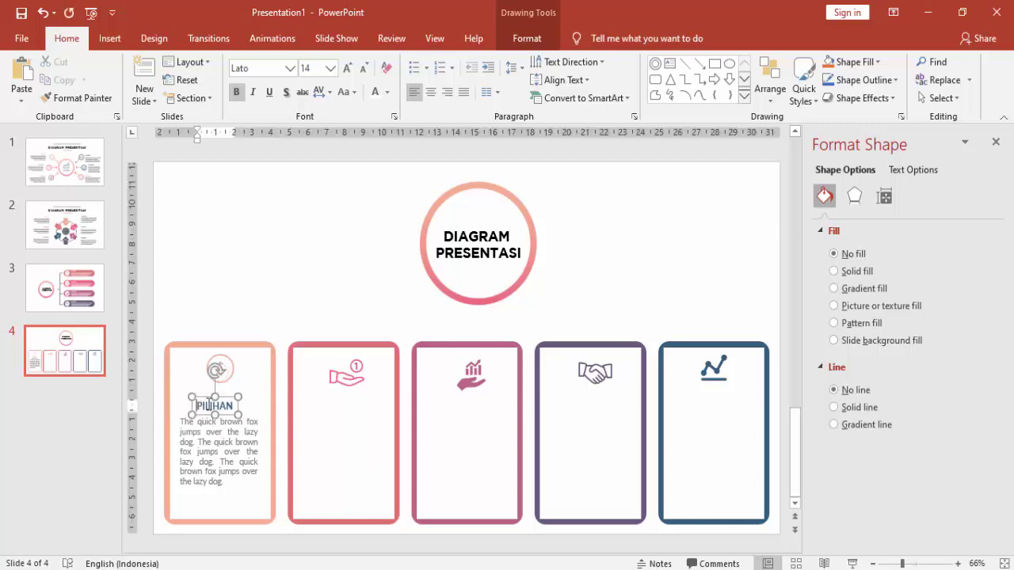
{"action": "left_click", "coordinate": [225, 396]}
- Duplicate the heading and body text into the remaining cards
{"action": "left_click", "coordinate": [254, 432], "text": "shift"}
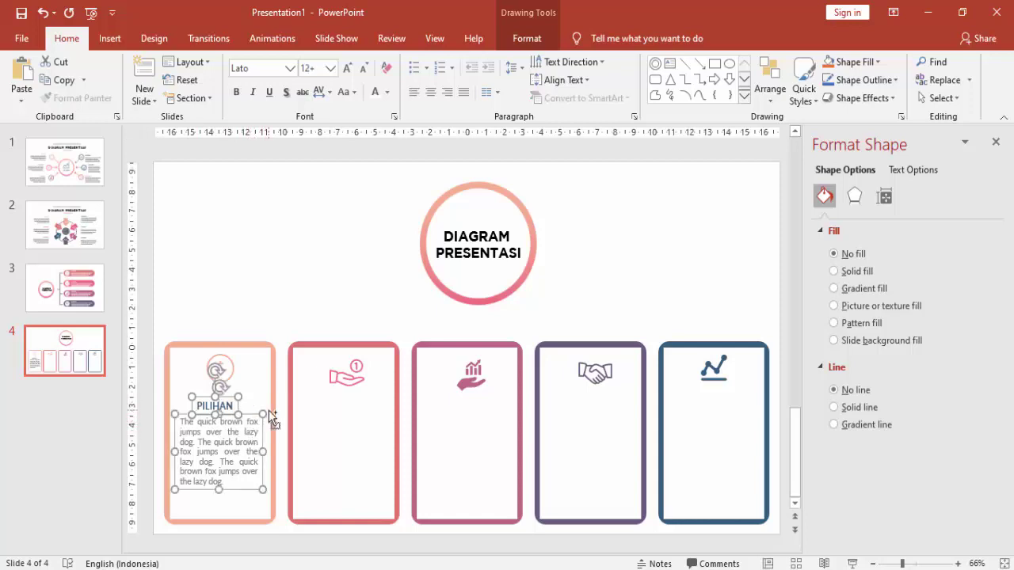
{"action": "key", "text": "ctrl+d"}
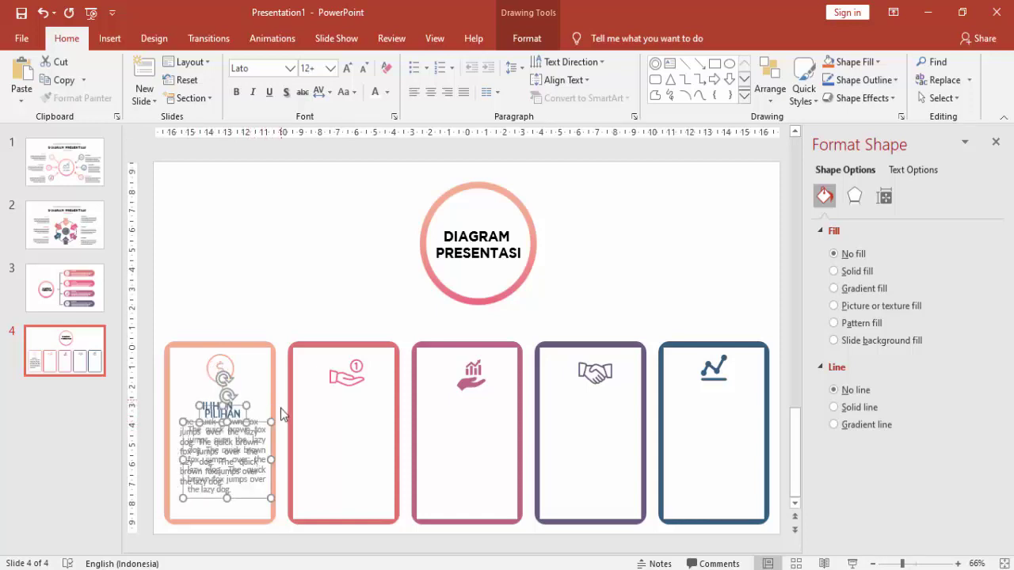
{"action": "left_click_drag", "start_coordinate": [241, 409], "coordinate": [355, 402]}
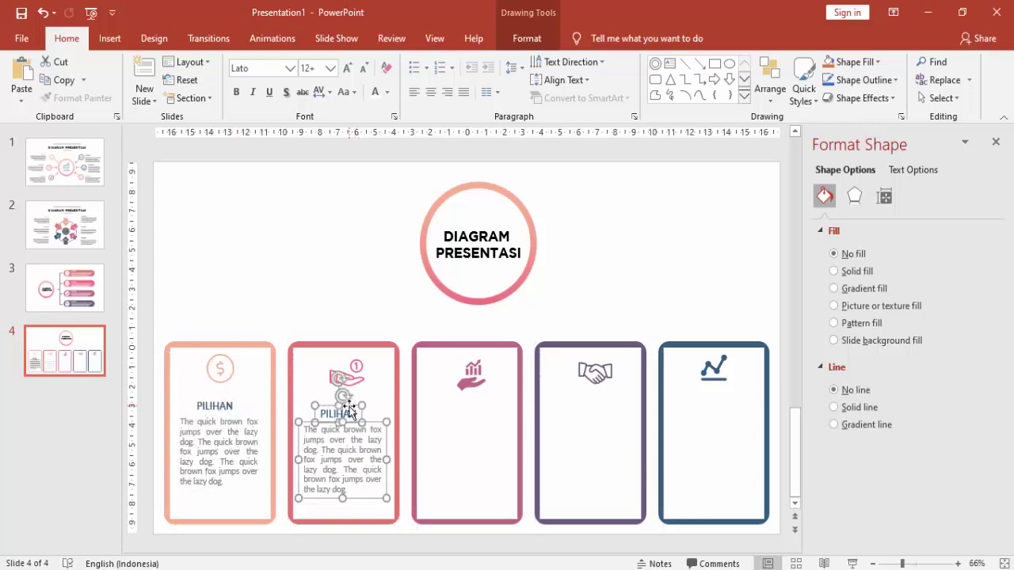
{"action": "key", "text": "ctrl+d"}
{"action": "key", "text": "ctrl+d"}
{"action": "key", "text": "ctrl+d"}
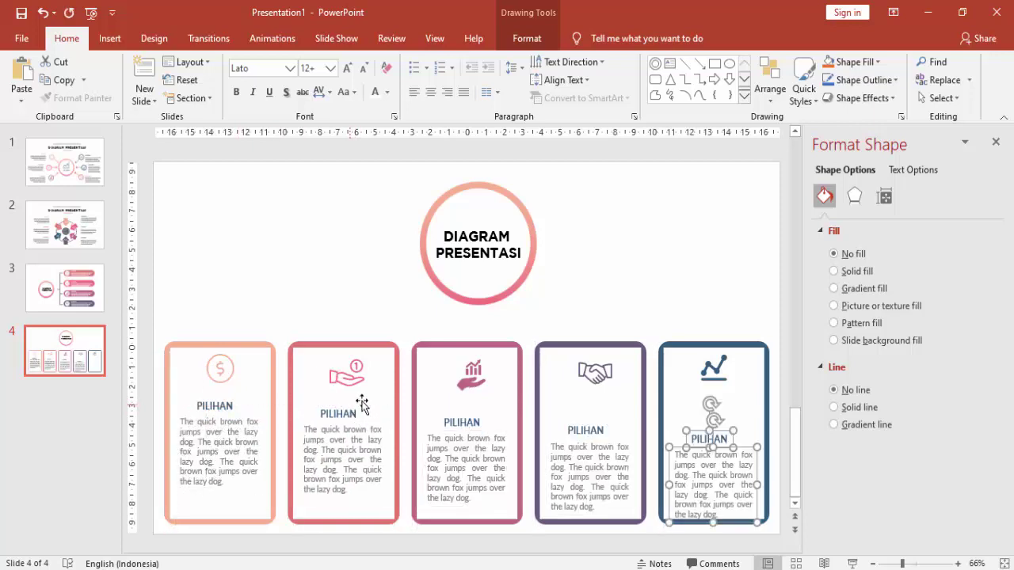
- Make the PILIHAN headings in the first four cards black
{"action": "left_click", "coordinate": [613, 298]}
{"action": "left_click", "coordinate": [331, 415]}
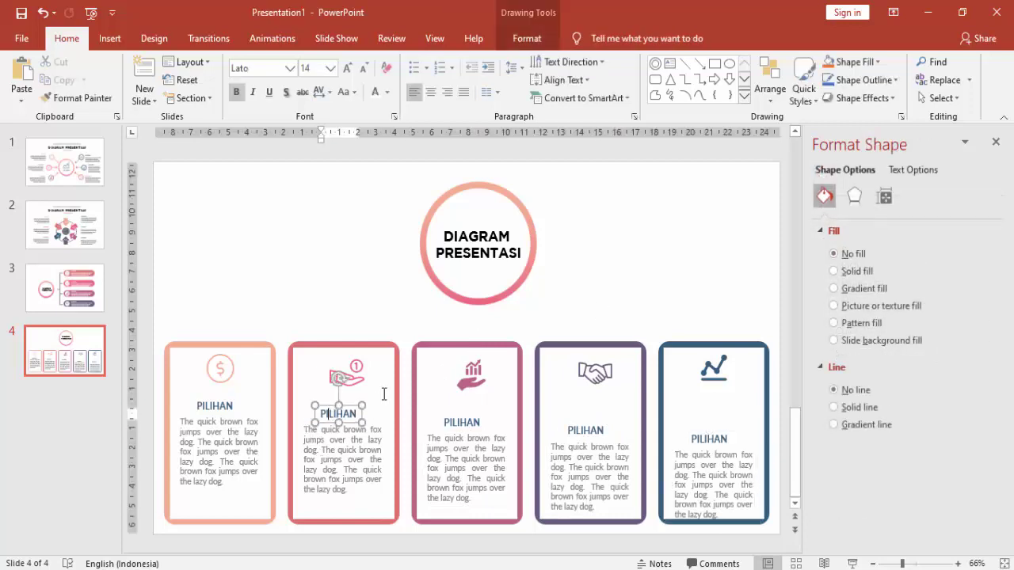
{"action": "left_click", "coordinate": [224, 405]}
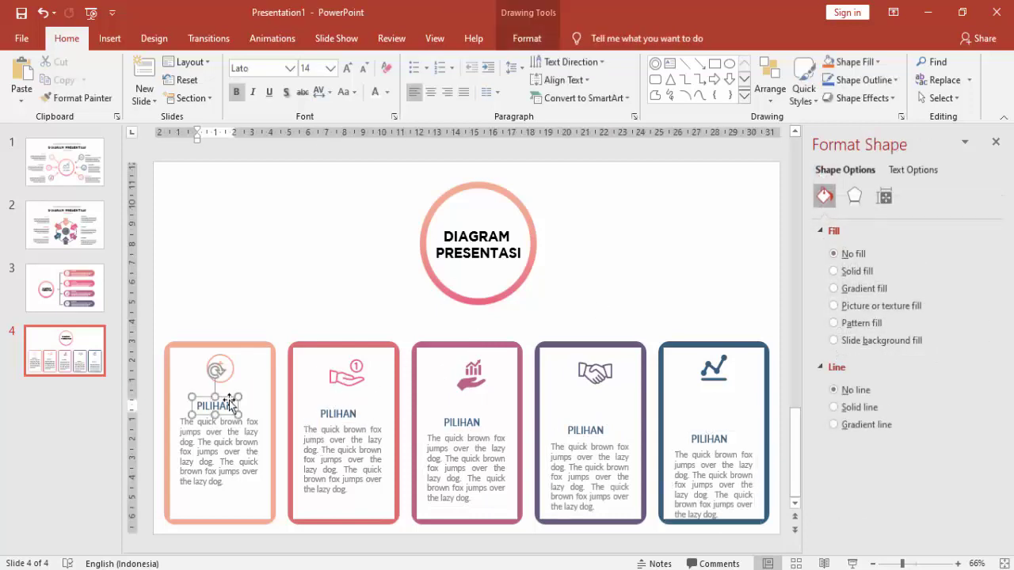
{"action": "left_click", "coordinate": [386, 92]}
{"action": "left_click", "coordinate": [387, 128]}
{"action": "left_click", "coordinate": [338, 413]}
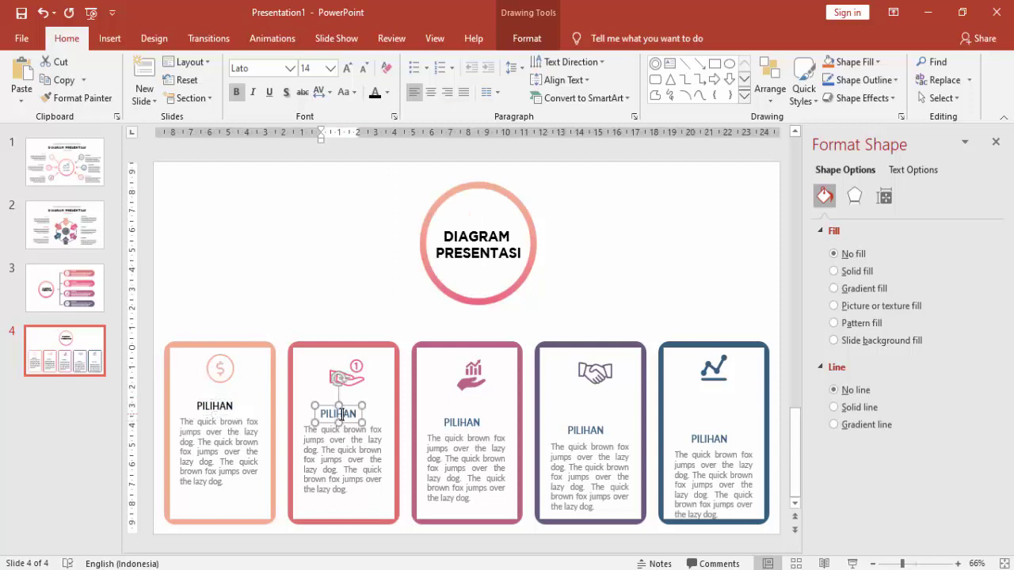
{"action": "left_click", "coordinate": [375, 93]}
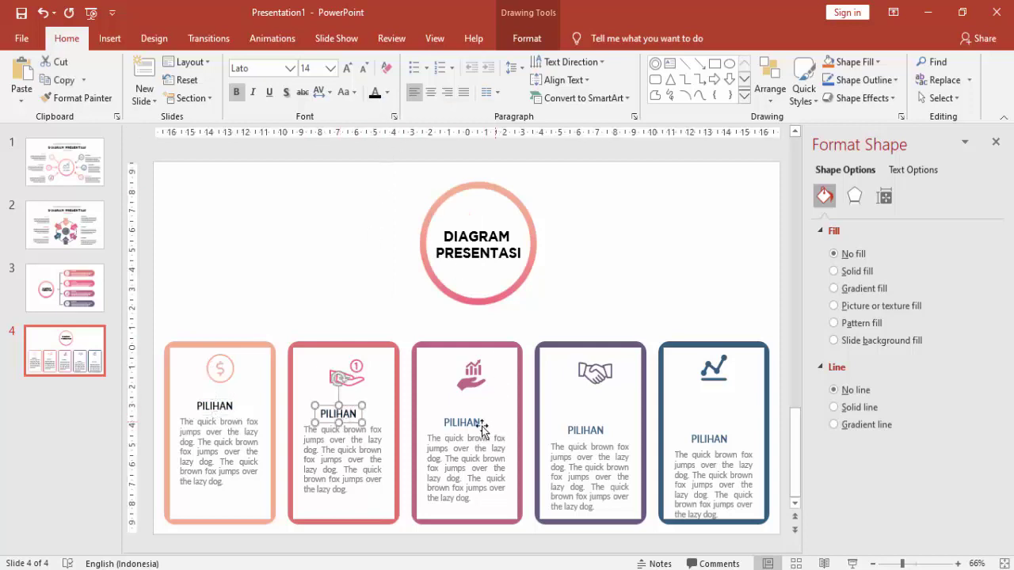
{"action": "left_click", "coordinate": [461, 422]}
{"action": "left_click", "coordinate": [375, 94]}
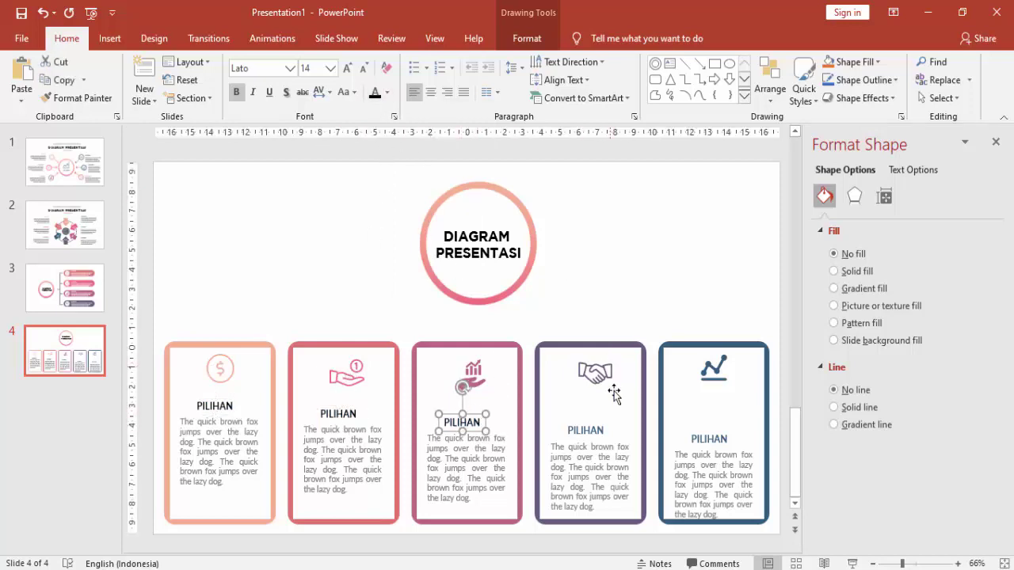
{"action": "left_click", "coordinate": [596, 430]}
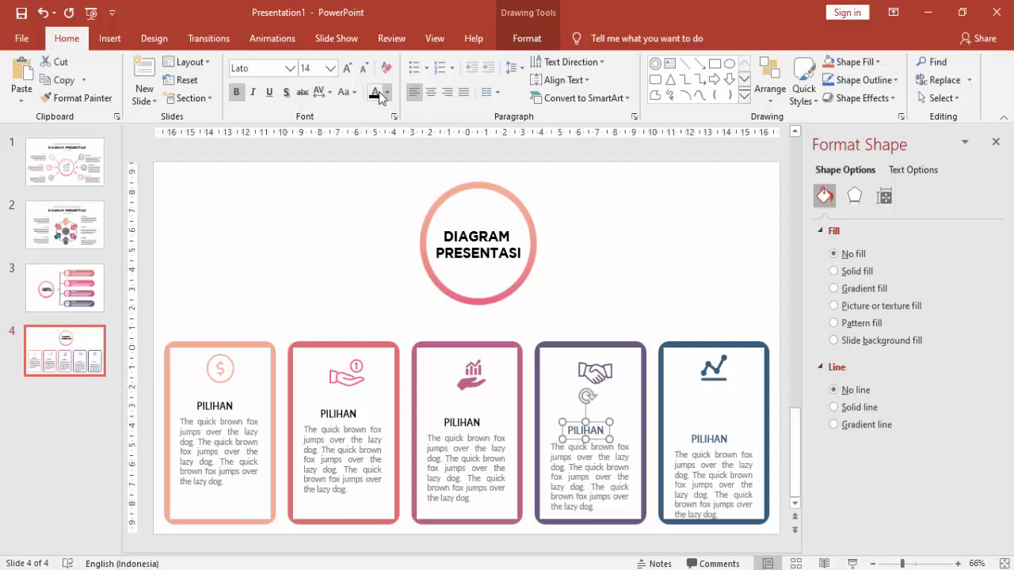
{"action": "left_click", "coordinate": [376, 94]}
- Select all five PILIHAN headings and align them along their tops
{"action": "left_click", "coordinate": [712, 434]}
{"action": "left_click", "coordinate": [722, 436]}
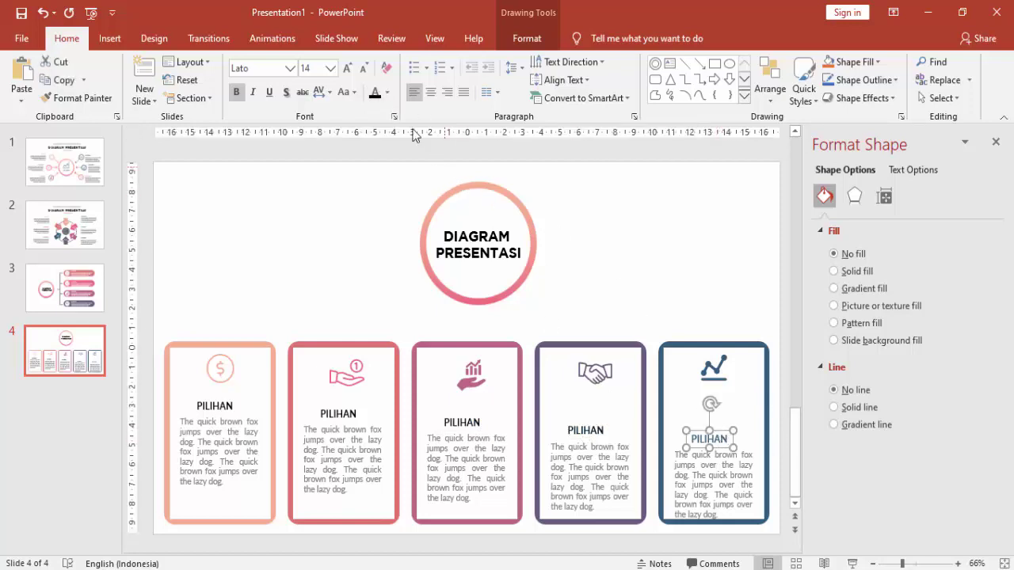
{"action": "left_click", "coordinate": [591, 432], "text": "shift"}
{"action": "left_click", "coordinate": [480, 424], "text": "shift"}
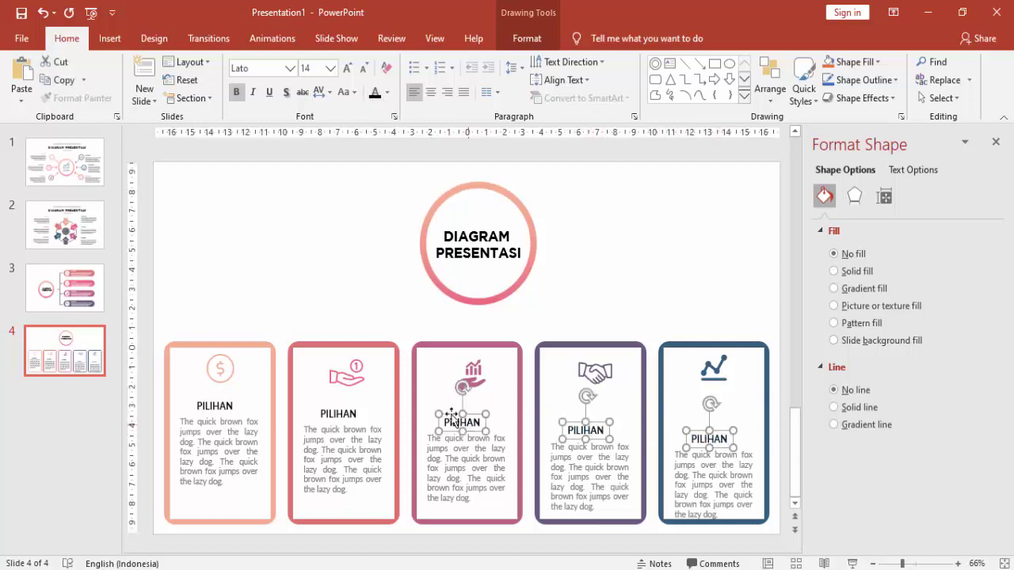
{"action": "left_click", "coordinate": [350, 413], "text": "shift"}
{"action": "left_click", "coordinate": [226, 407], "text": "shift"}
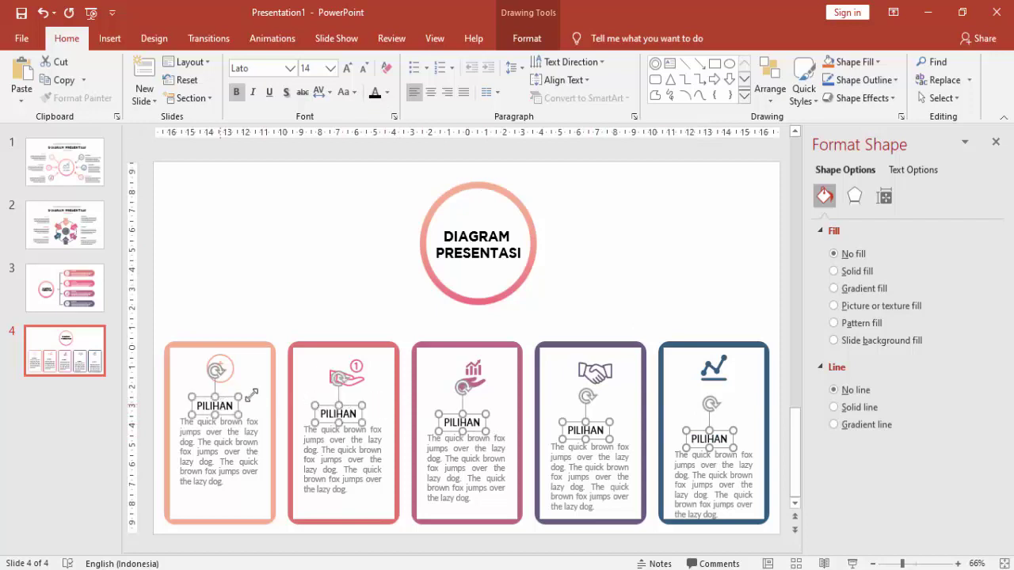
{"action": "left_click", "coordinate": [527, 38]}
{"action": "left_click", "coordinate": [787, 62]}
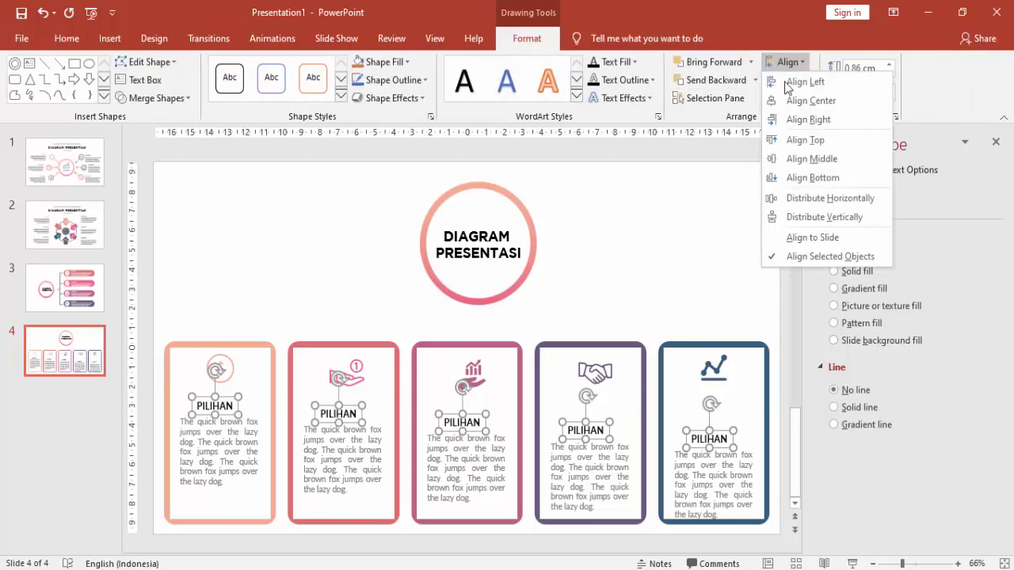
{"action": "left_click", "coordinate": [805, 138]}
- Select the five body-text blocks and align them along their tops
{"action": "left_click", "coordinate": [718, 464]}
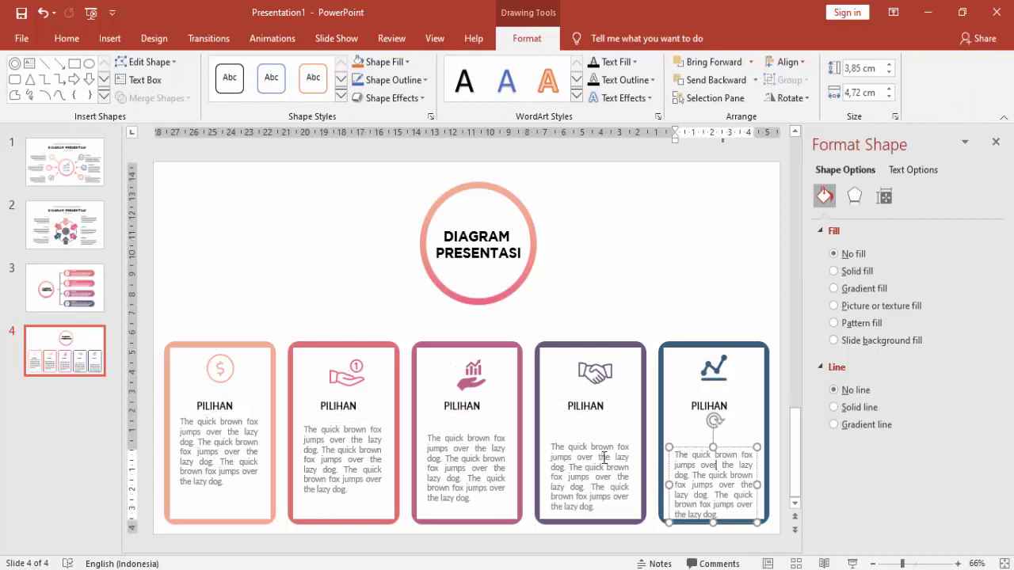
{"action": "left_click", "coordinate": [604, 458], "text": "shift"}
{"action": "left_click", "coordinate": [431, 457], "text": "shift"}
{"action": "left_click", "coordinate": [324, 447], "text": "shift"}
{"action": "left_click", "coordinate": [259, 451], "text": "shift"}
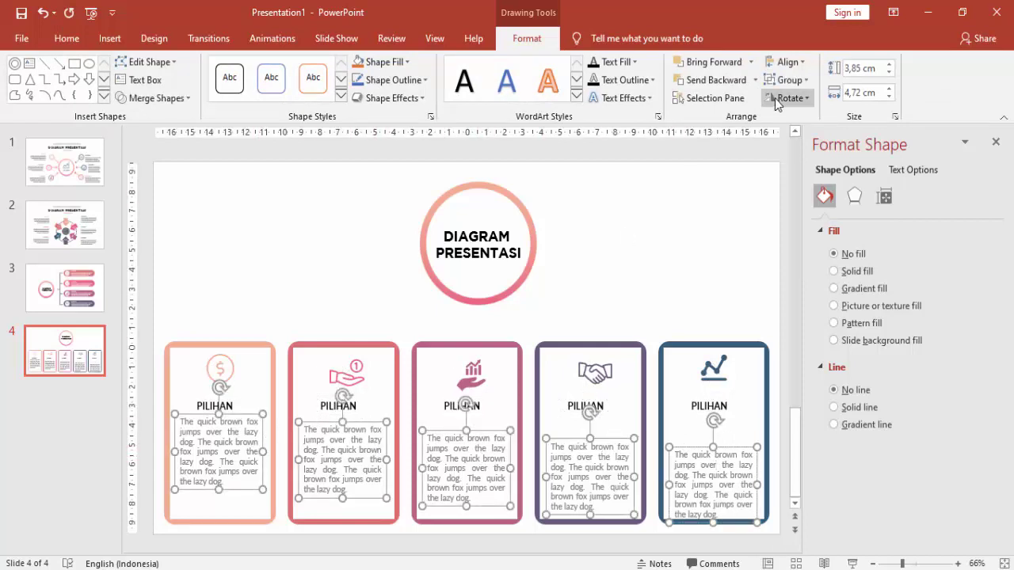
{"action": "left_click", "coordinate": [787, 62]}
{"action": "left_click", "coordinate": [793, 138]}
{"action": "left_click", "coordinate": [693, 227]}
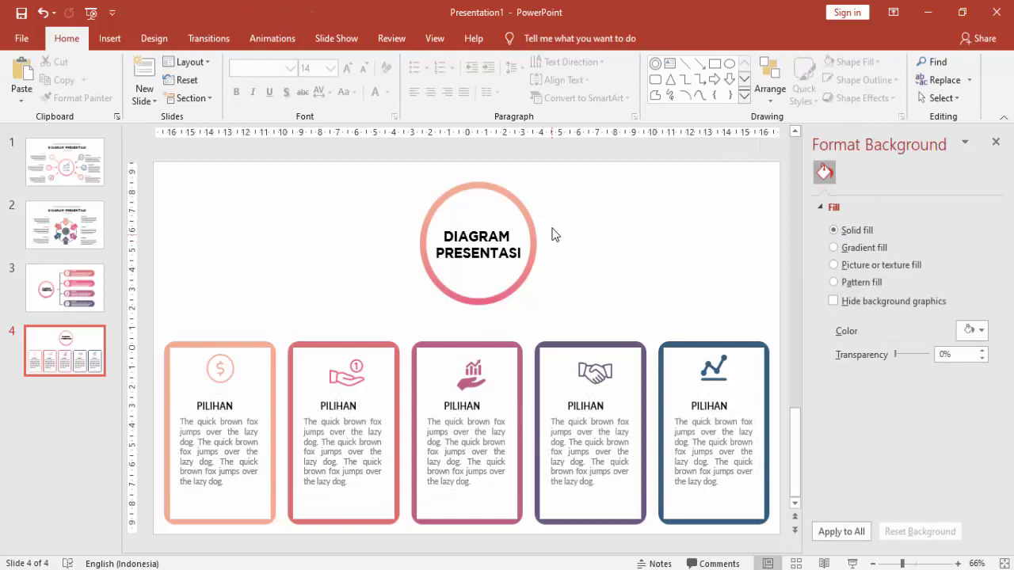
- Draw a slightly thickened, dark grey horizontal line across the slide above the cards
{"action": "left_click", "coordinate": [240, 93]}
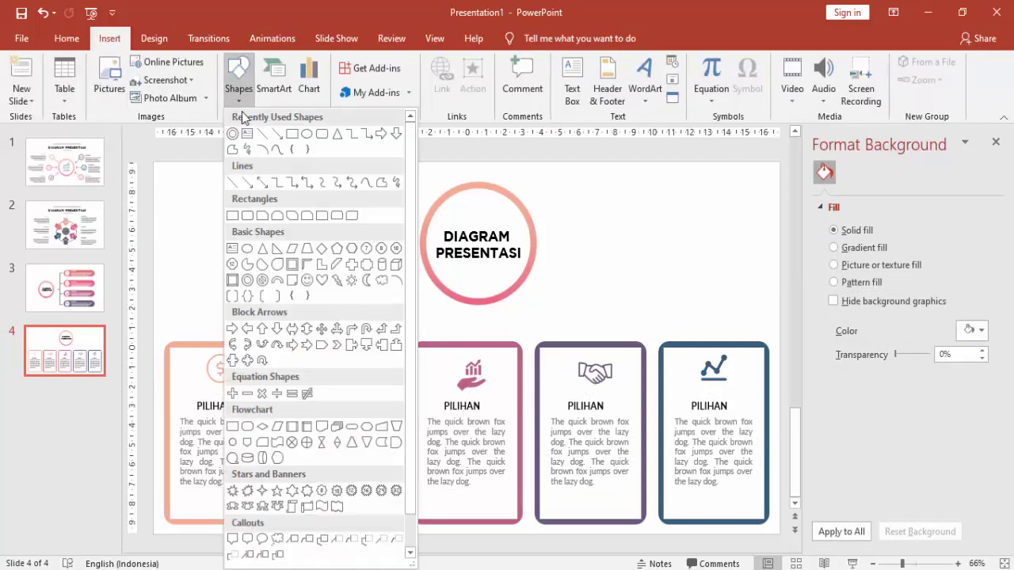
{"action": "left_click", "coordinate": [292, 264]}
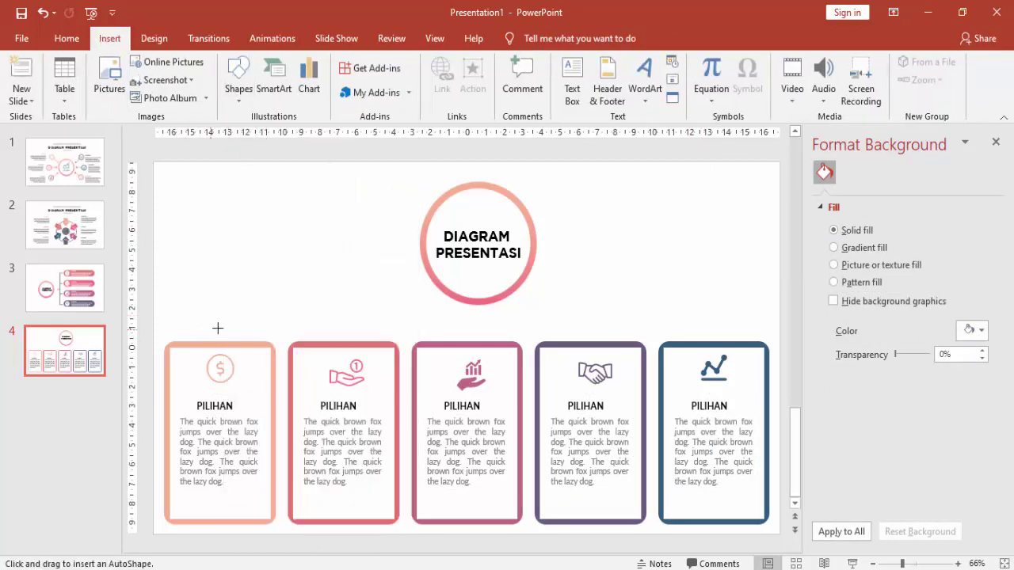
{"action": "left_click_drag", "start_coordinate": [212, 314], "coordinate": [715, 314]}
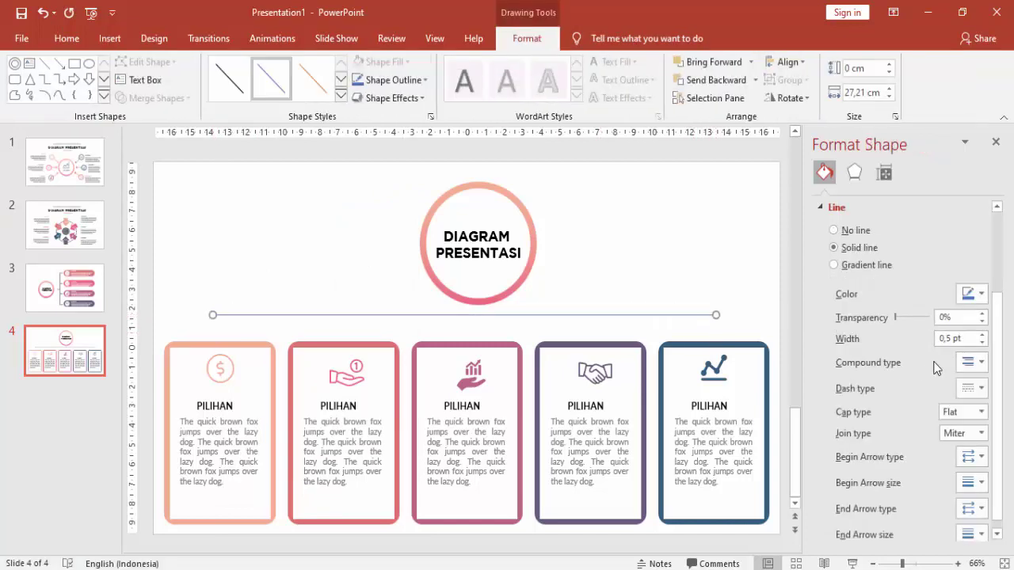
{"action": "left_click", "coordinate": [982, 336]}
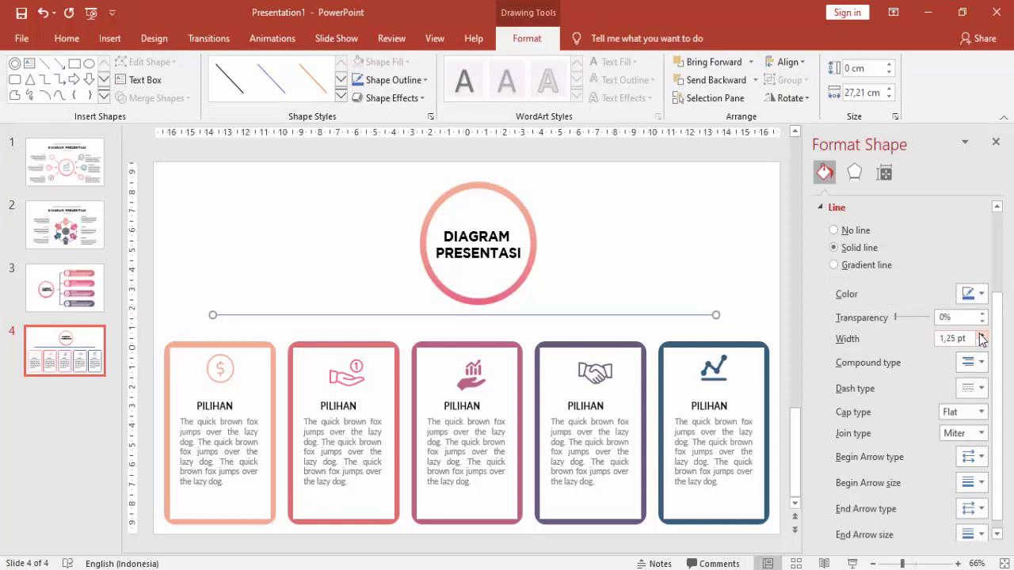
{"action": "left_click", "coordinate": [979, 295]}
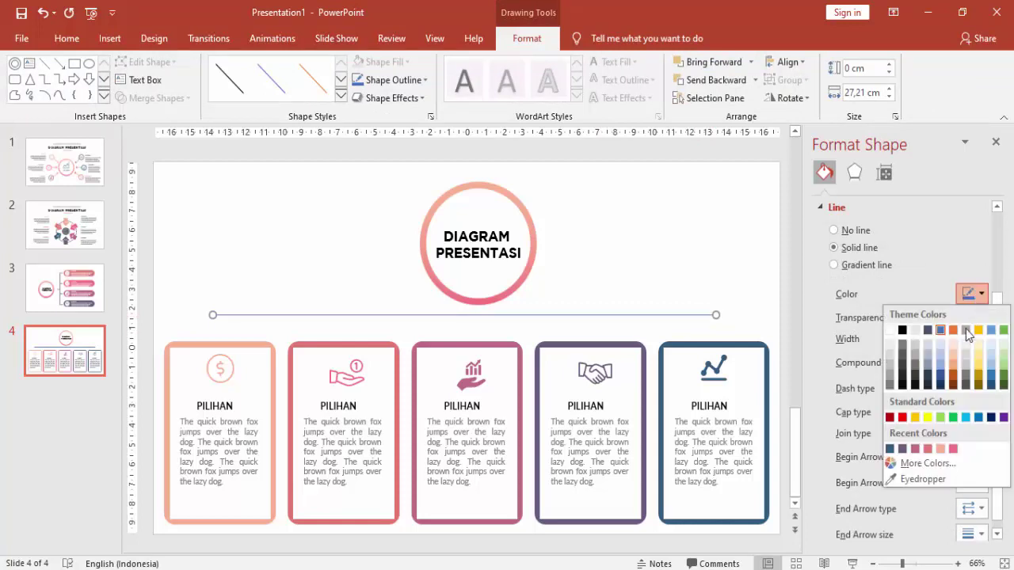
{"action": "left_click", "coordinate": [903, 375]}
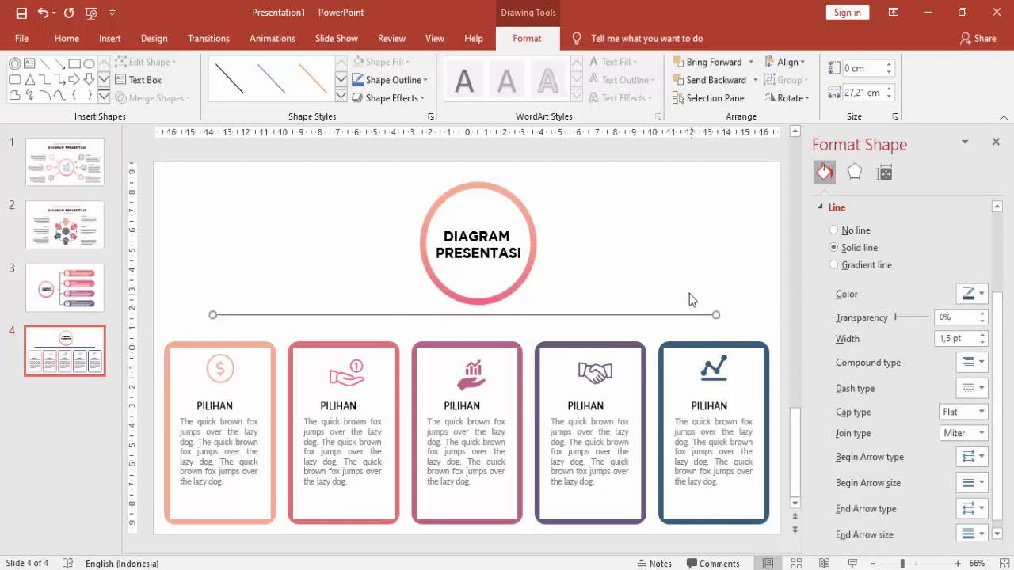
- Centre the DIAGRAM PRESENTASI circle over the new bar
{"action": "left_click", "coordinate": [532, 253]}
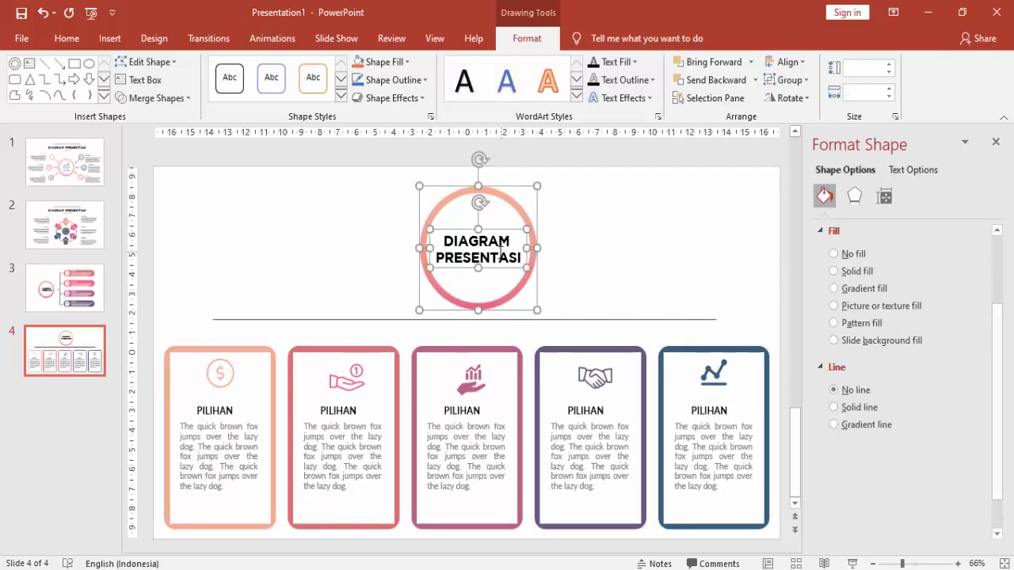
{"action": "left_click_drag", "start_coordinate": [504, 185], "coordinate": [495, 185]}
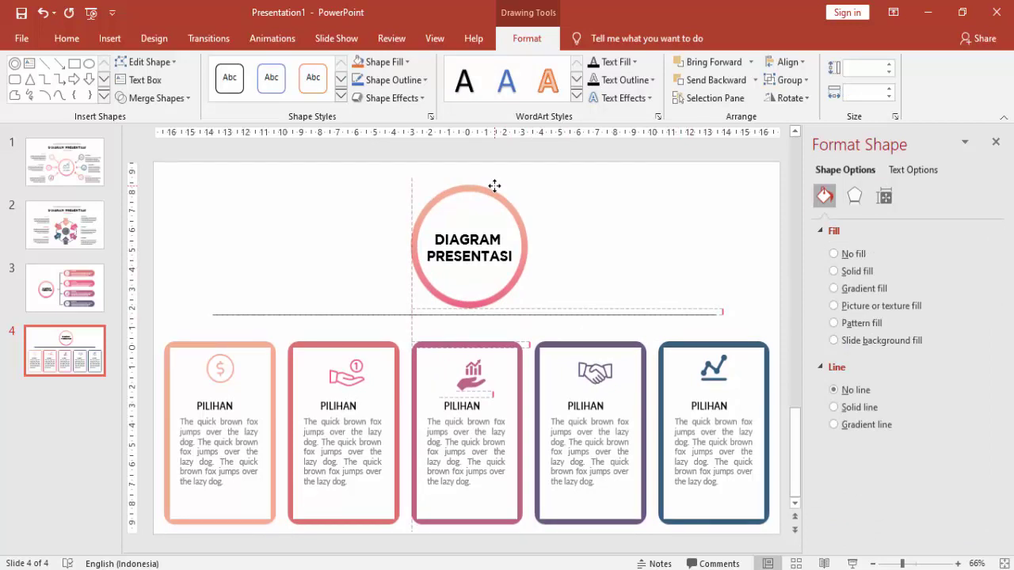
{"action": "left_click_drag", "start_coordinate": [495, 185], "coordinate": [495, 186]}
{"action": "left_click", "coordinate": [589, 198]}
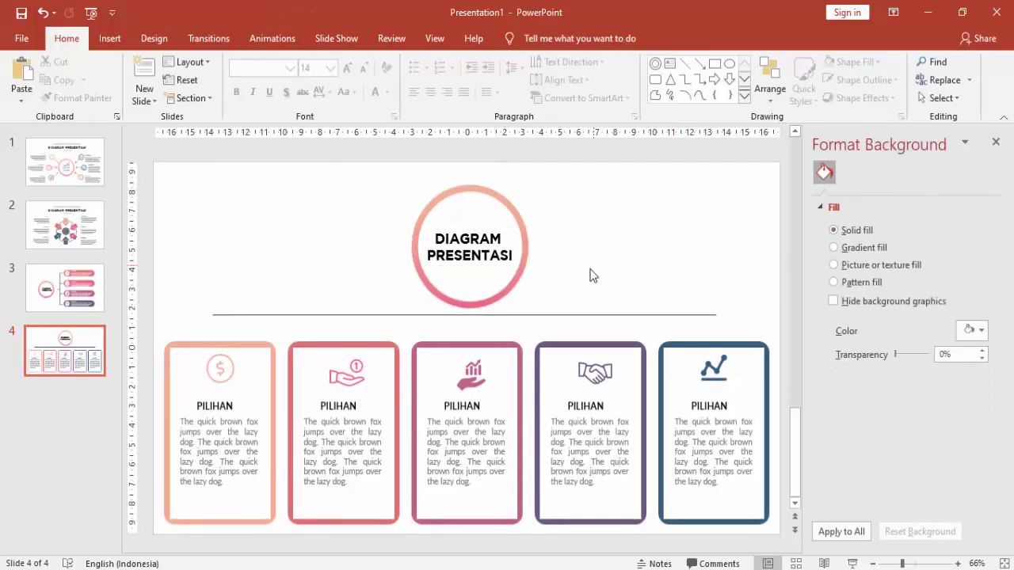
{"action": "left_click", "coordinate": [111, 40]}
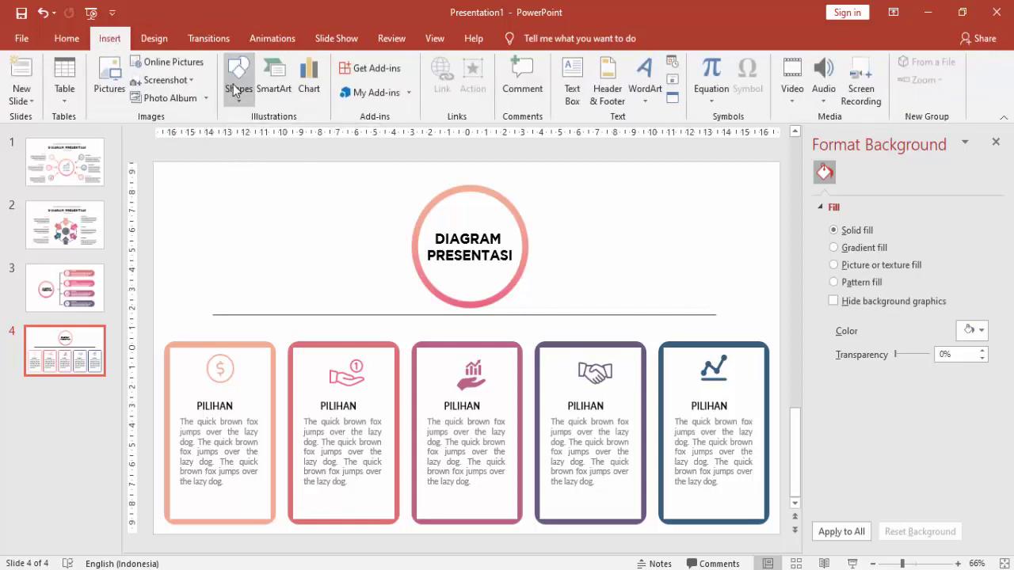
- Draw a thickened dark grey vertical line from the bar down to the first card
{"action": "left_click", "coordinate": [233, 84]}
{"action": "left_click", "coordinate": [264, 135]}
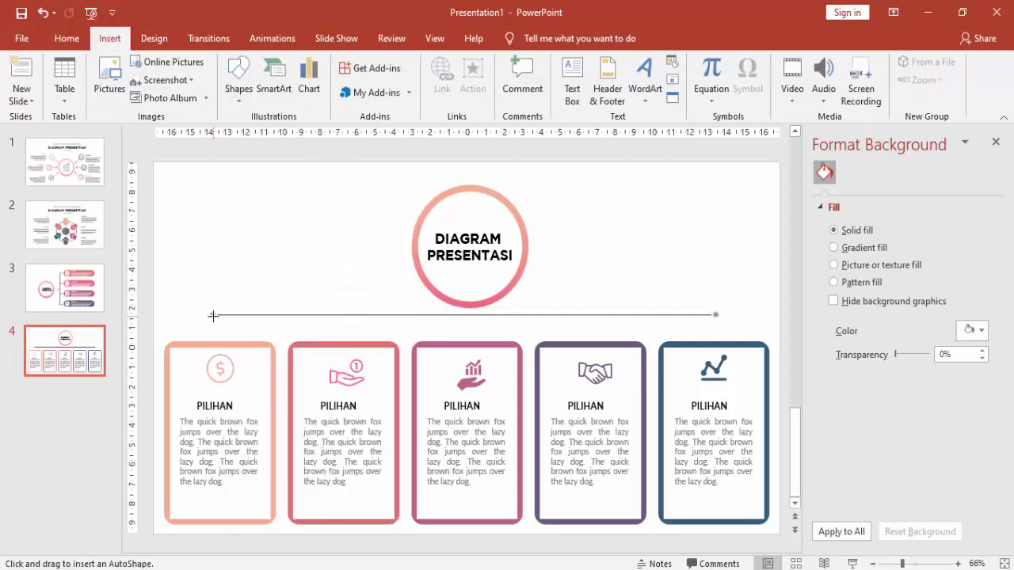
{"action": "left_click_drag", "start_coordinate": [221, 343], "coordinate": [221, 314]}
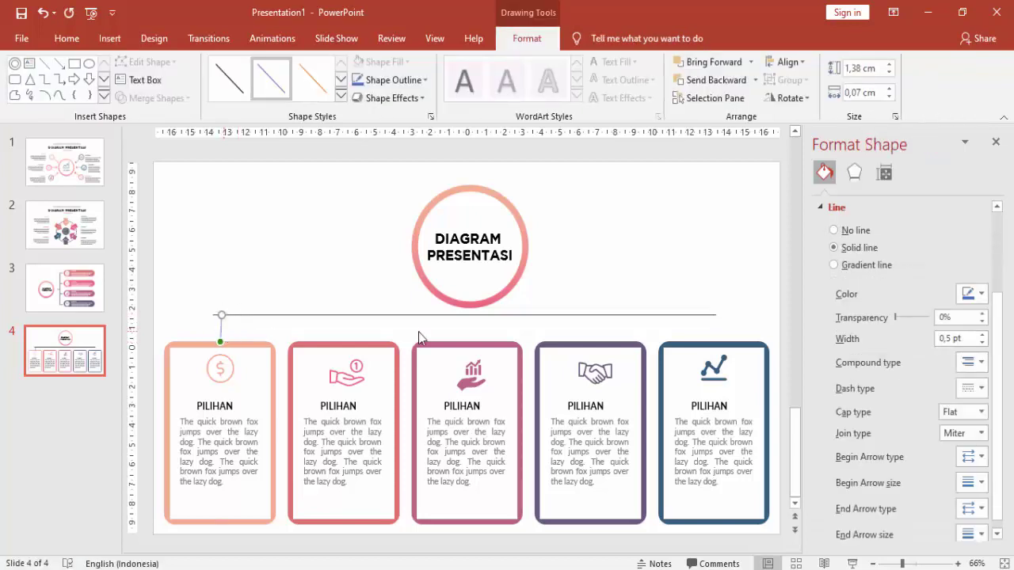
{"action": "left_click", "coordinate": [982, 335]}
{"action": "left_click", "coordinate": [983, 335]}
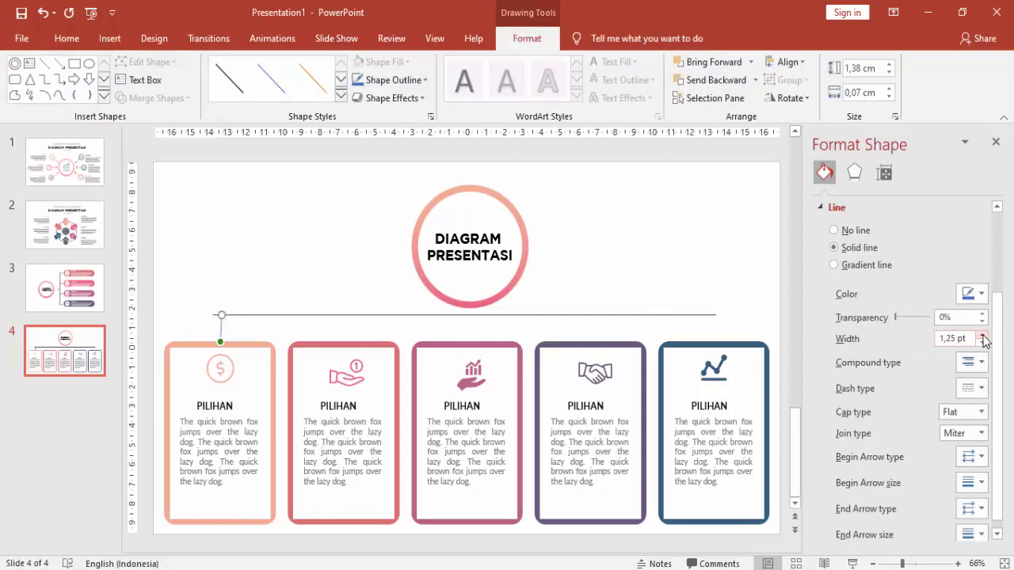
{"action": "left_click", "coordinate": [969, 294]}
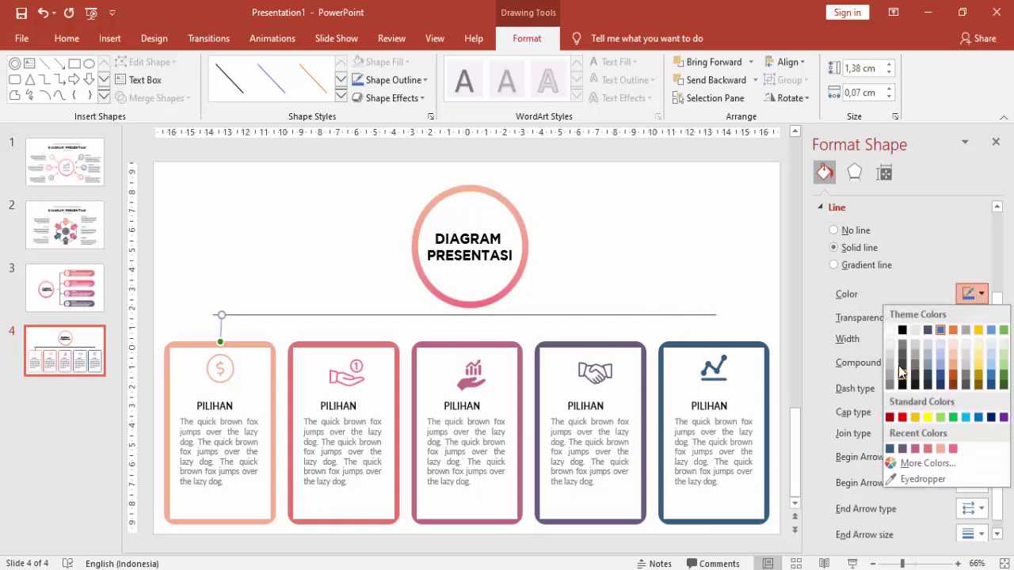
{"action": "left_click", "coordinate": [899, 362]}
{"action": "left_click", "coordinate": [611, 267]}
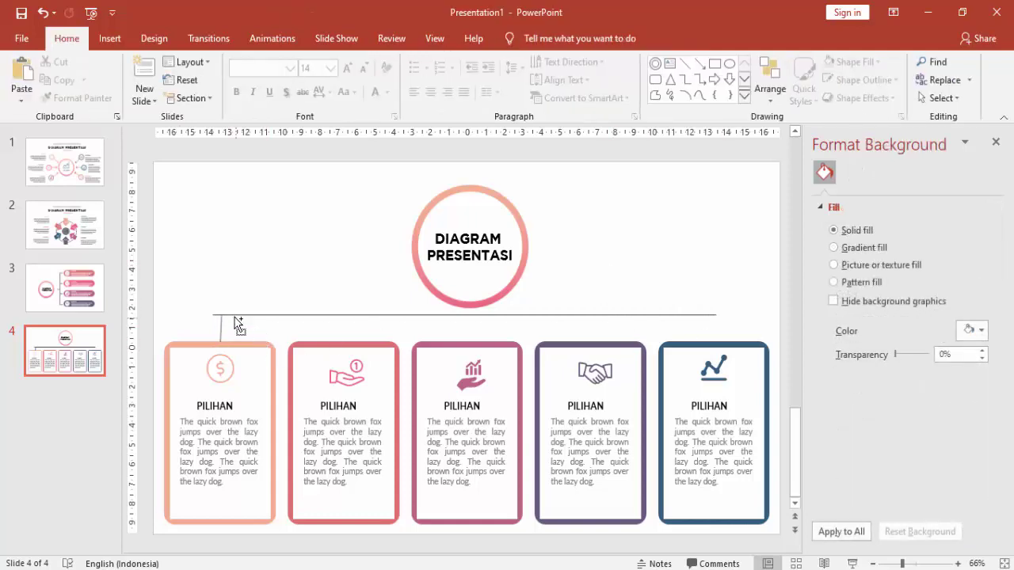
{"action": "scroll", "coordinate": [261, 333], "scroll_direction": "up", "scroll_amount": 5, "text": "ctrl"}
{"action": "left_click", "coordinate": [370, 546]}
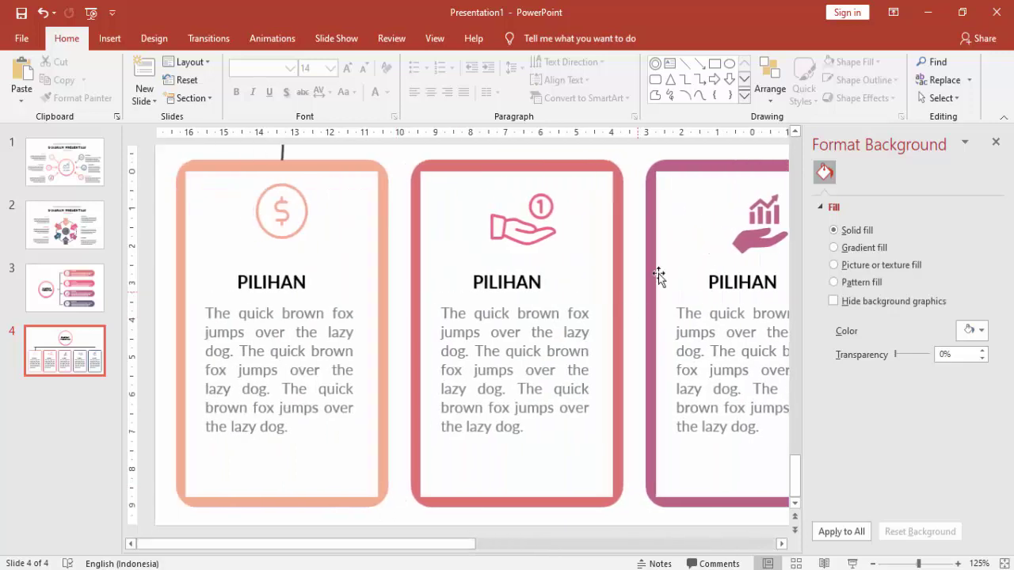
- Move the bar's left end onto the top of the first connector
{"action": "scroll", "coordinate": [679, 199], "scroll_direction": "up", "scroll_amount": 5}
{"action": "left_click", "coordinate": [283, 453]}
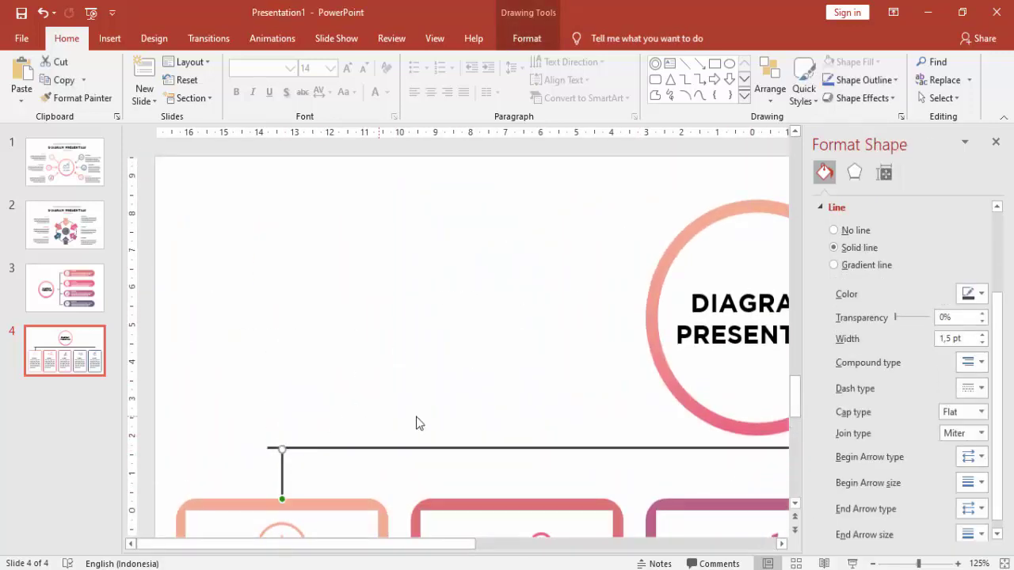
{"action": "scroll", "coordinate": [420, 422], "scroll_direction": "down", "scroll_amount": 3, "text": "ctrl"}
{"action": "left_click", "coordinate": [327, 320]}
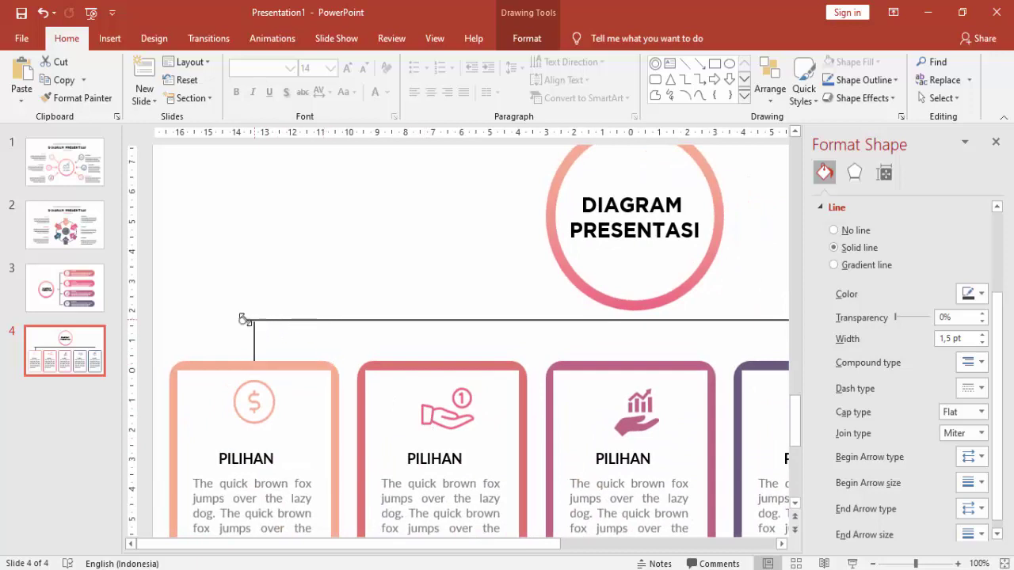
{"action": "left_click_drag", "start_coordinate": [240, 319], "coordinate": [254, 320]}
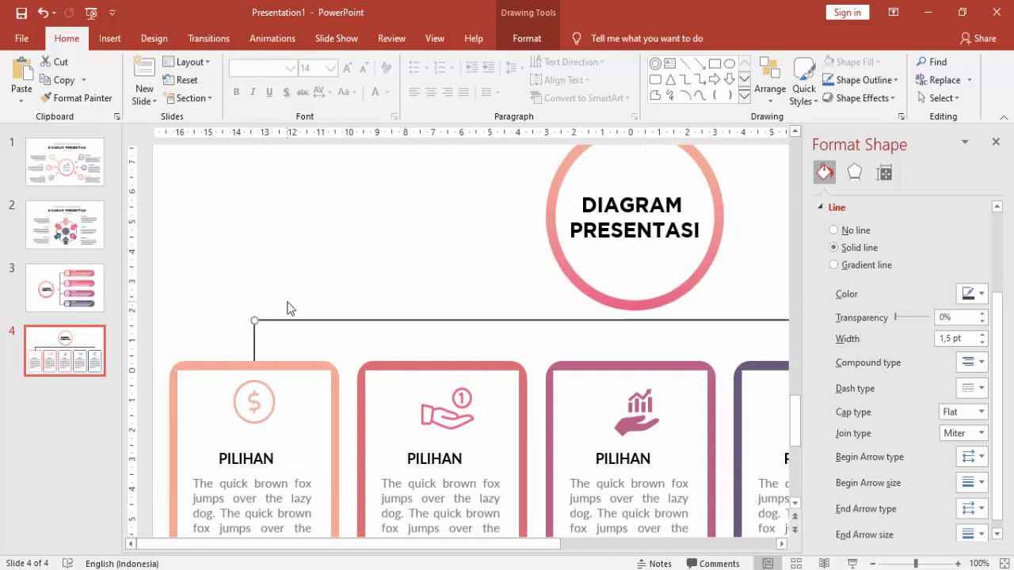
{"action": "left_click", "coordinate": [265, 264]}
- Draw a small white-filled circle where the bar meets the connector
{"action": "left_click", "coordinate": [109, 38]}
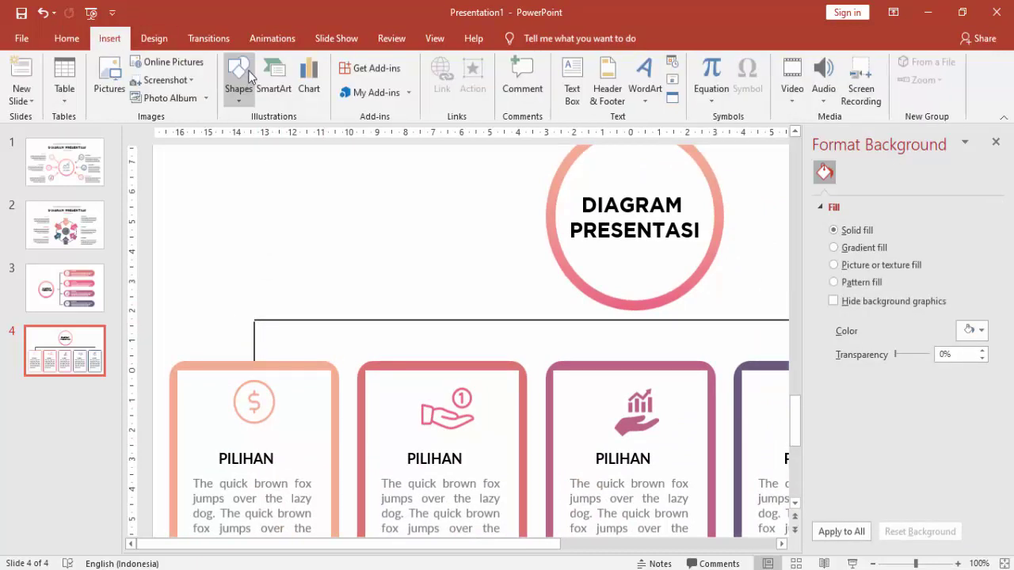
{"action": "left_click", "coordinate": [237, 80]}
{"action": "left_click", "coordinate": [277, 133]}
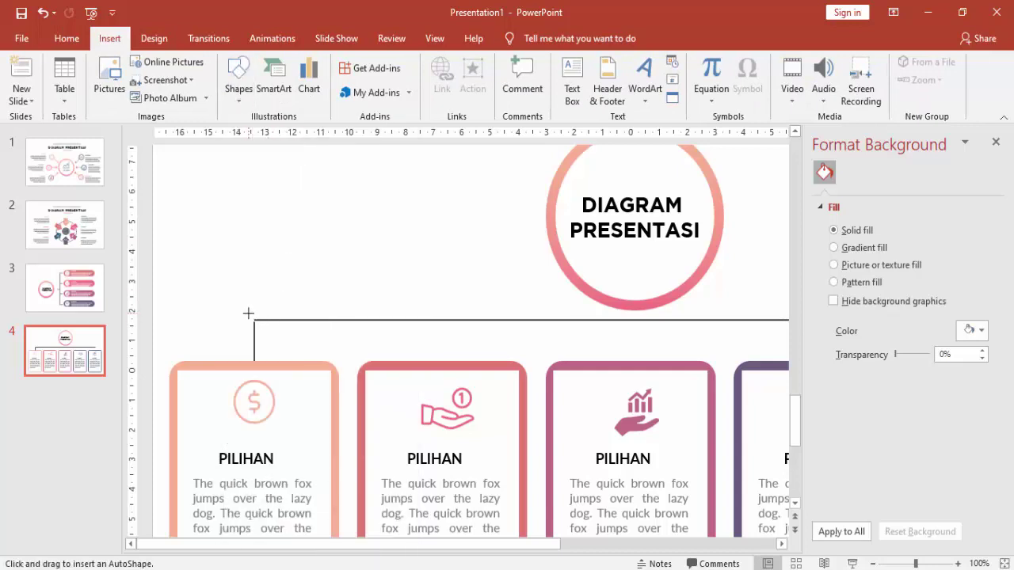
{"action": "mouse_move", "coordinate": [259, 324]}
{"action": "left_mouse_down"}
{"action": "mouse_move", "coordinate": [265, 333]}
{"action": "mouse_move", "coordinate": [255, 321]}
{"action": "left_mouse_up"}
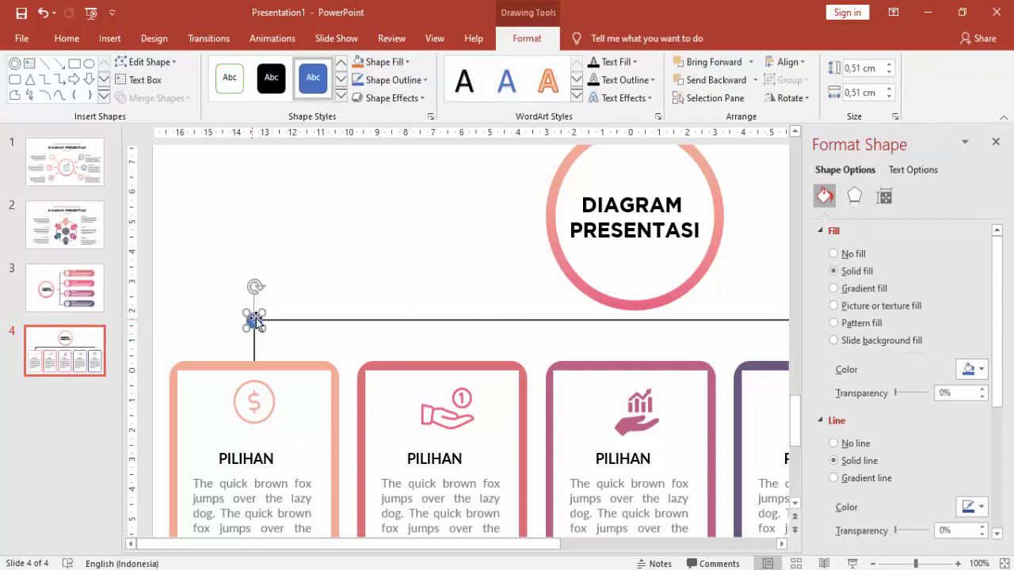
{"action": "left_click", "coordinate": [973, 369]}
{"action": "left_click", "coordinate": [891, 404]}
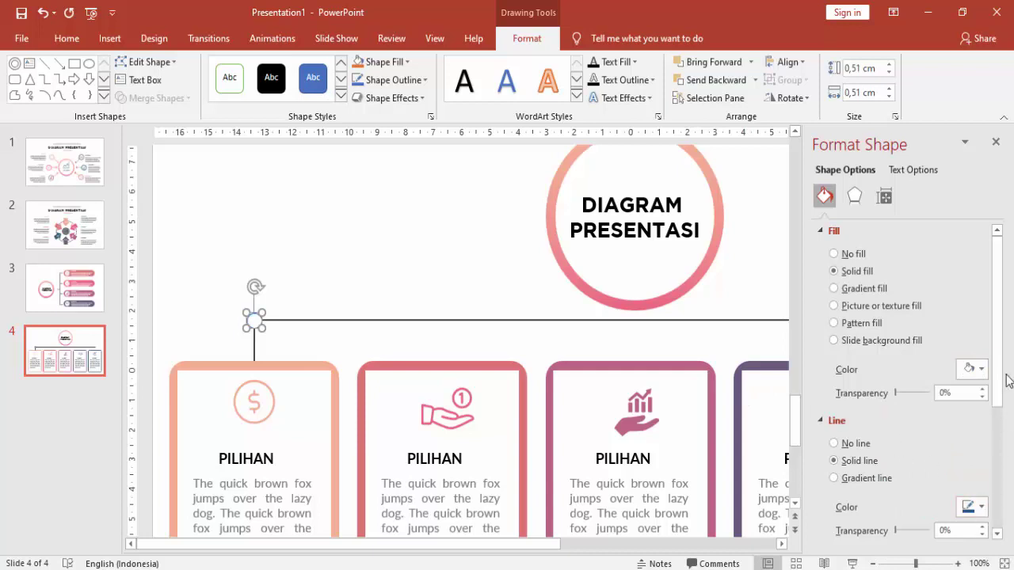
- Give the small circle a pink 2 pt outline
{"action": "scroll", "coordinate": [998, 372], "scroll_direction": "down", "scroll_amount": 3}
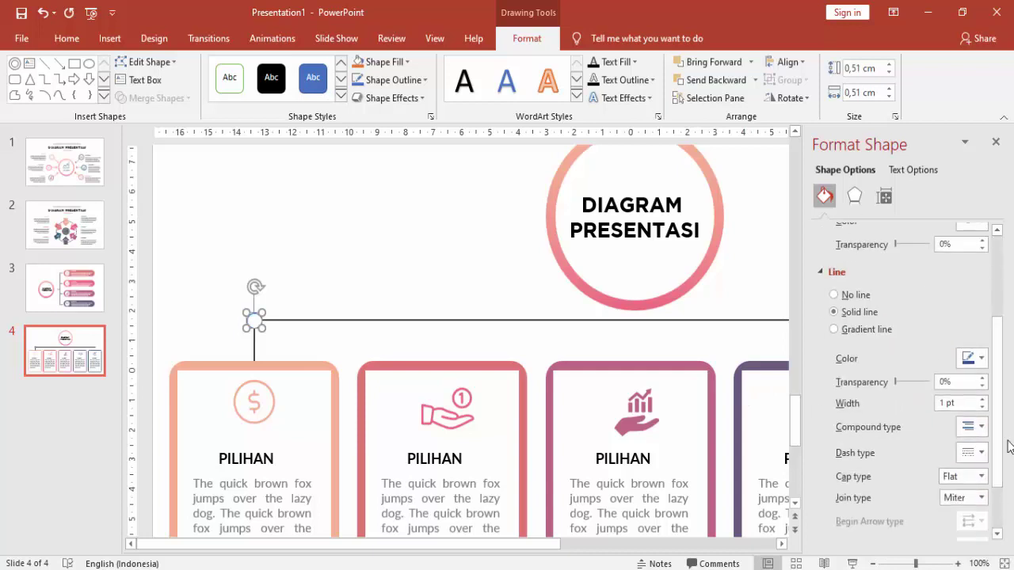
{"action": "left_click", "coordinate": [984, 400]}
{"action": "left_click", "coordinate": [971, 358]}
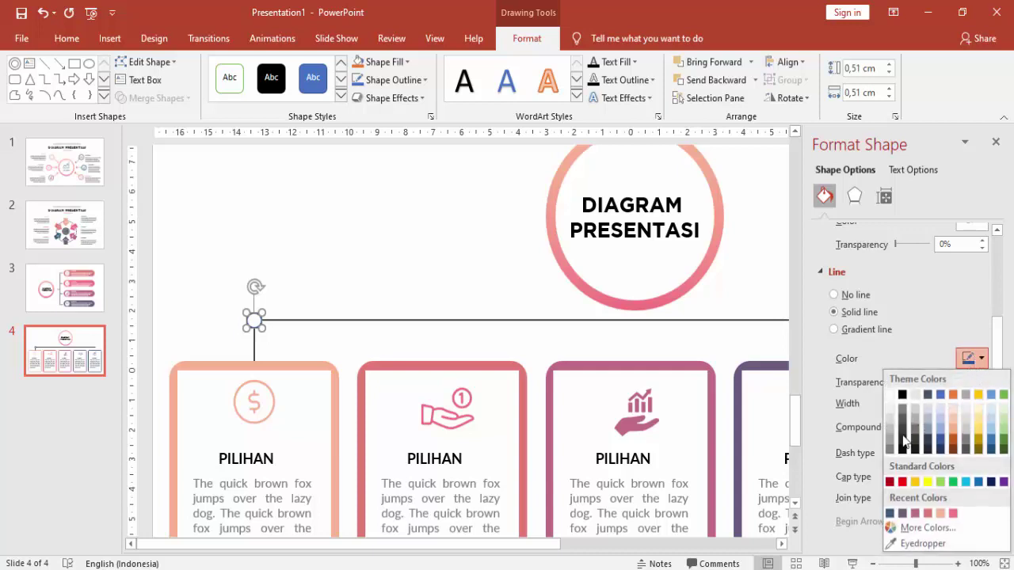
{"action": "left_click", "coordinate": [942, 518]}
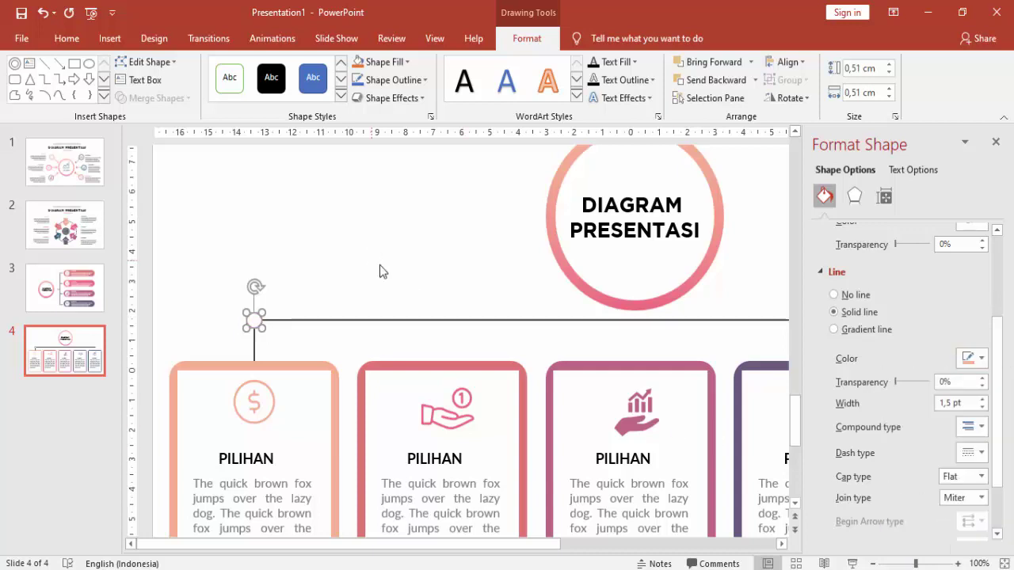
{"action": "double_click", "coordinate": [983, 399]}
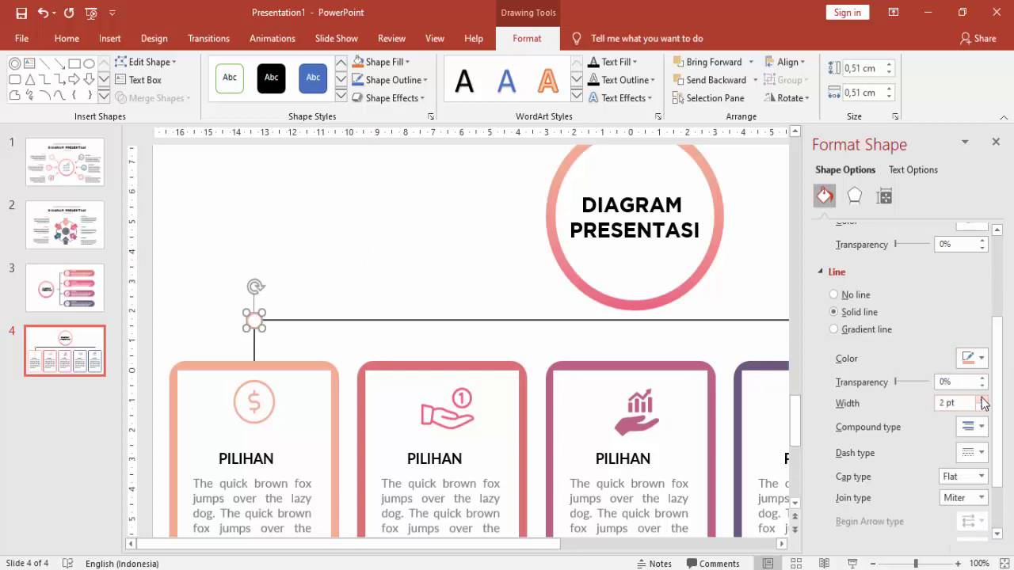
{"action": "left_click", "coordinate": [403, 217]}
{"action": "scroll", "coordinate": [406, 220], "scroll_direction": "down", "scroll_amount": 3}
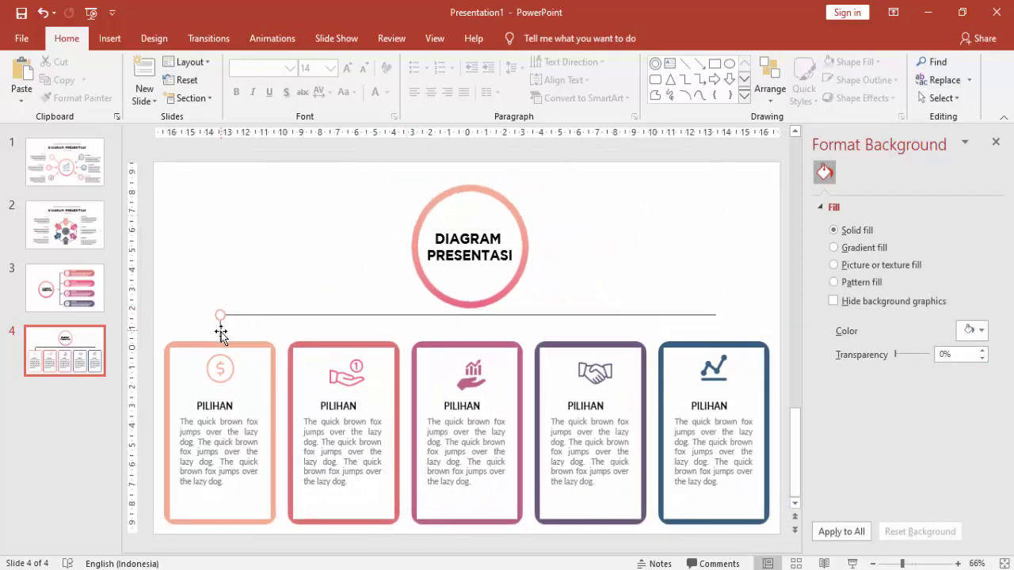
- Duplicate the vertical connector at even spacing so every card has one
{"action": "left_click", "coordinate": [221, 333]}
{"action": "scroll", "coordinate": [231, 302], "scroll_direction": "up", "scroll_amount": 3}
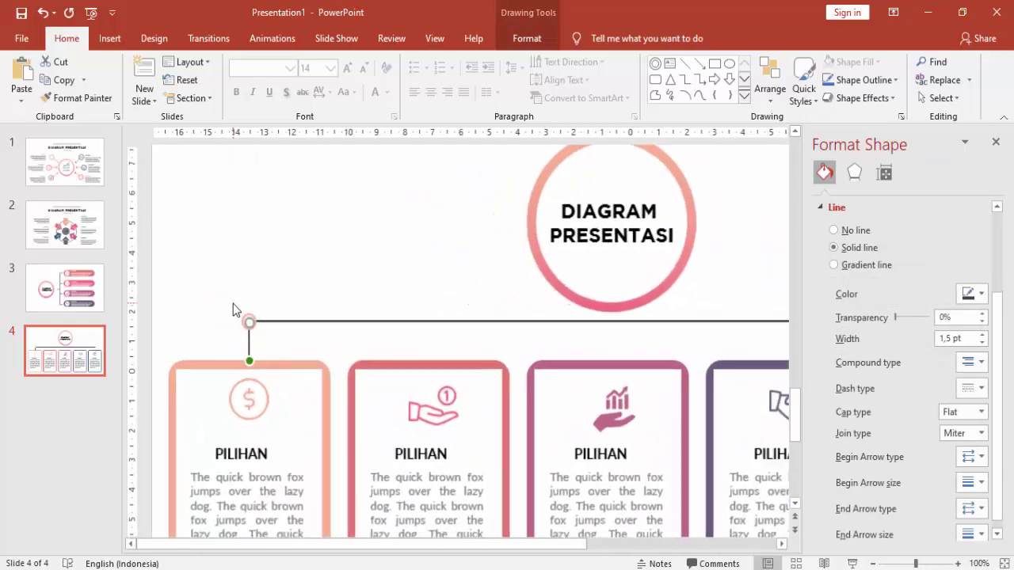
{"action": "mouse_move", "coordinate": [254, 342]}
{"action": "left_mouse_down"}
{"action": "mouse_move", "coordinate": [293, 357]}
{"action": "mouse_move", "coordinate": [445, 335]}
{"action": "left_mouse_up"}
{"action": "key", "text": "ctrl+d"}
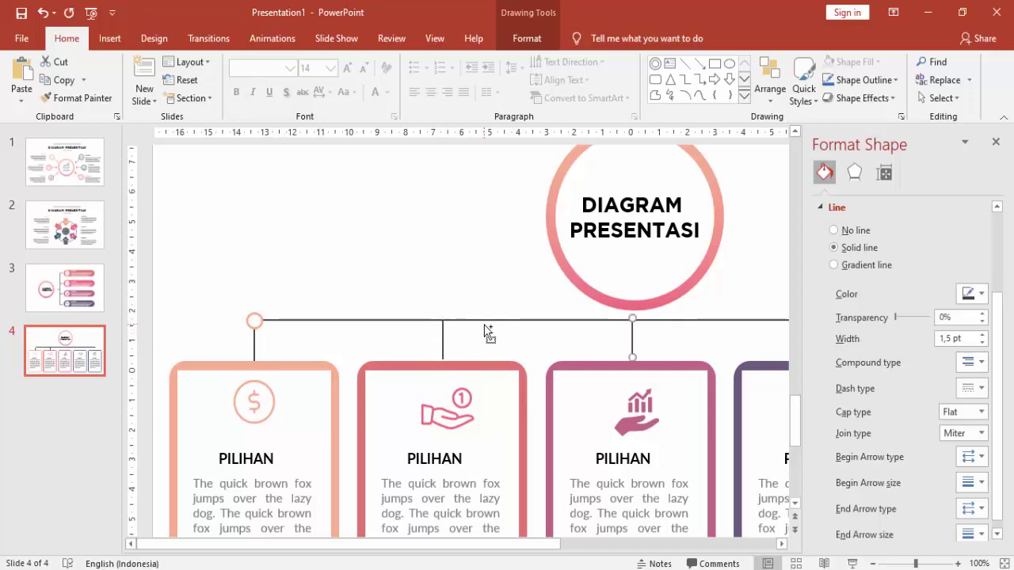
{"action": "key", "text": "ctrl+d"}
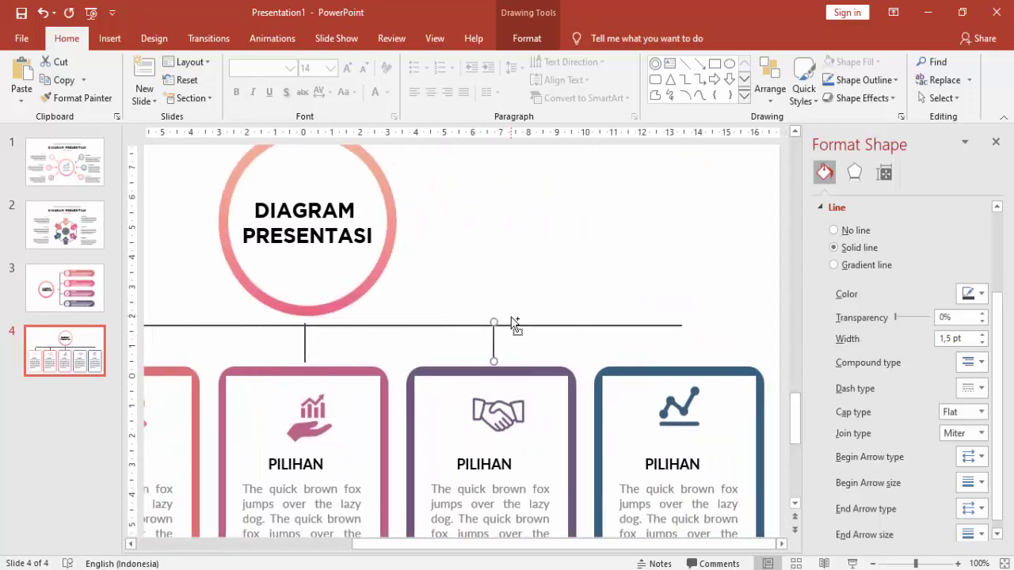
{"action": "key", "text": "ctrl+d"}
{"action": "left_click", "coordinate": [686, 335]}
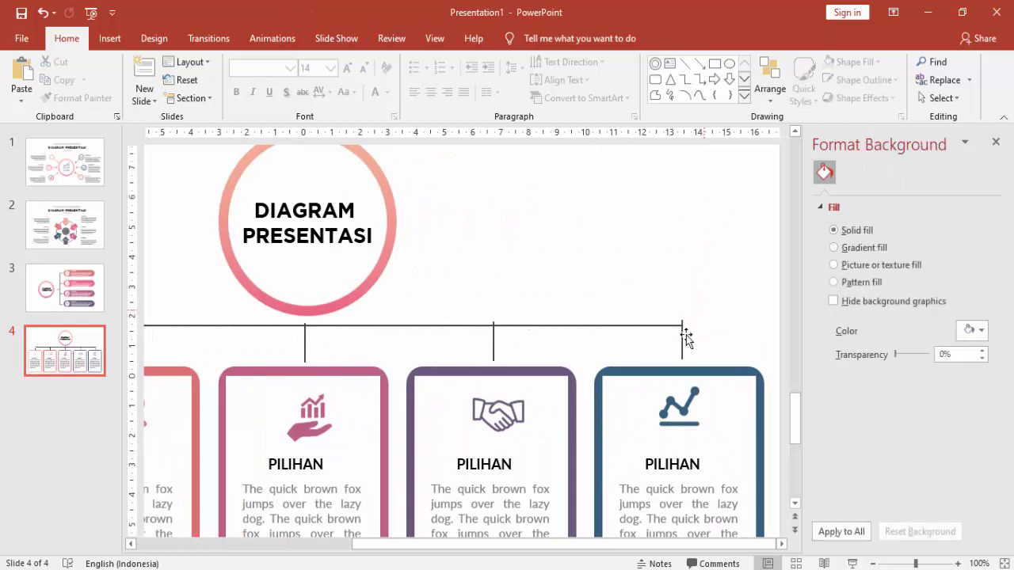
- Select the connectors and apply Align Bottom
{"action": "left_click", "coordinate": [682, 335]}
{"action": "left_click", "coordinate": [492, 343]}
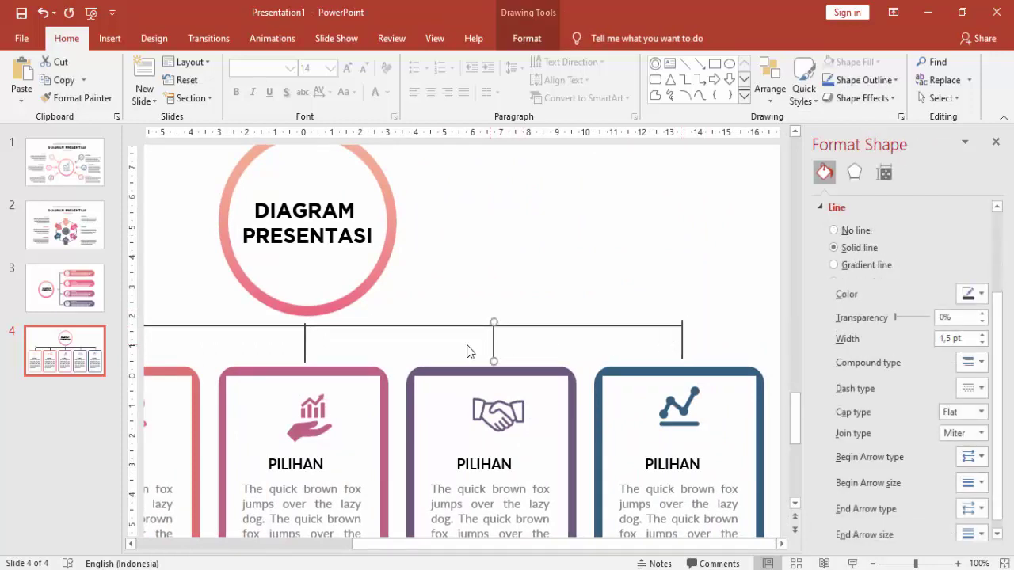
{"action": "left_click", "coordinate": [305, 346], "text": "shift"}
{"action": "left_click_drag", "start_coordinate": [389, 544], "coordinate": [269, 545]}
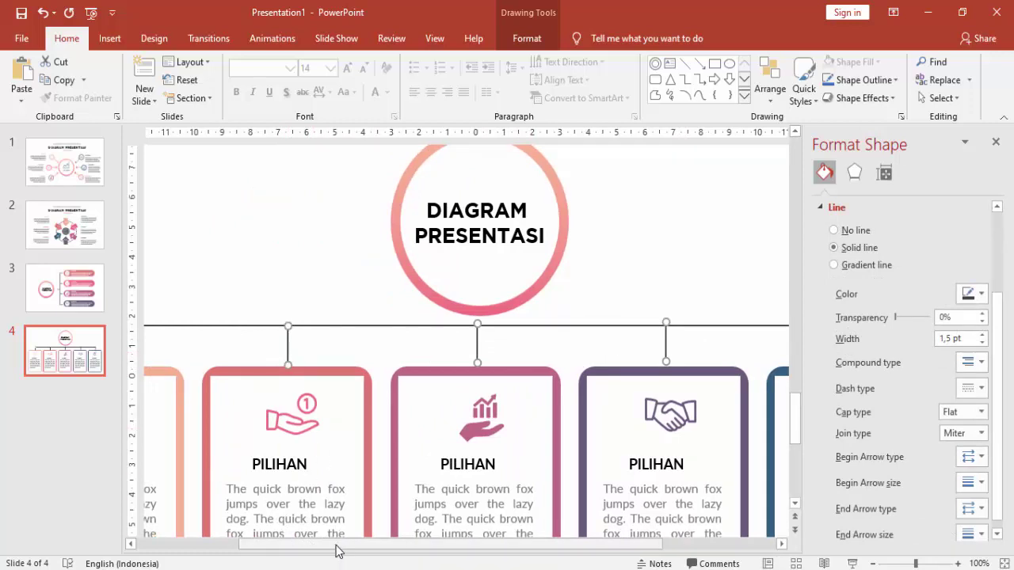
{"action": "left_click_drag", "start_coordinate": [338, 545], "coordinate": [274, 544]}
{"action": "left_click", "coordinate": [196, 361], "text": "shift"}
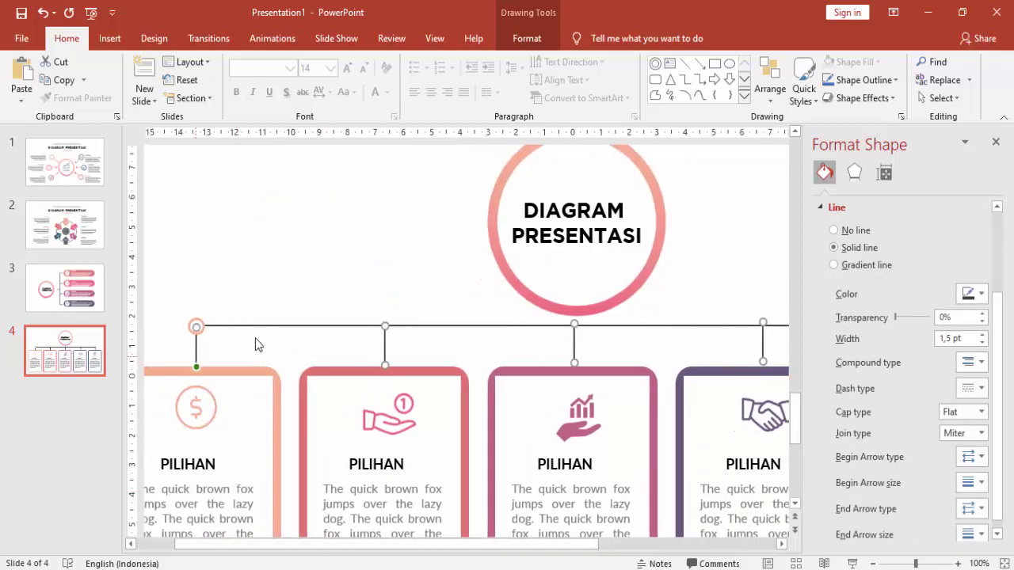
{"action": "left_click", "coordinate": [547, 38]}
{"action": "left_click", "coordinate": [784, 62]}
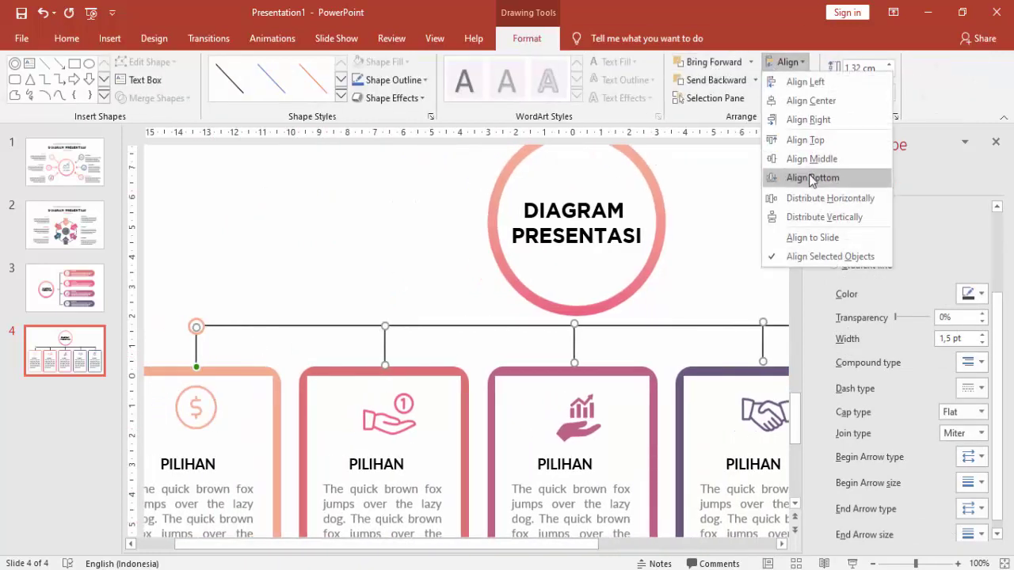
{"action": "left_click", "coordinate": [812, 177]}
- Add the rightmost connector and align all five connectors' bottom ends
{"action": "scroll", "coordinate": [626, 348], "scroll_direction": "down", "scroll_amount": 3}
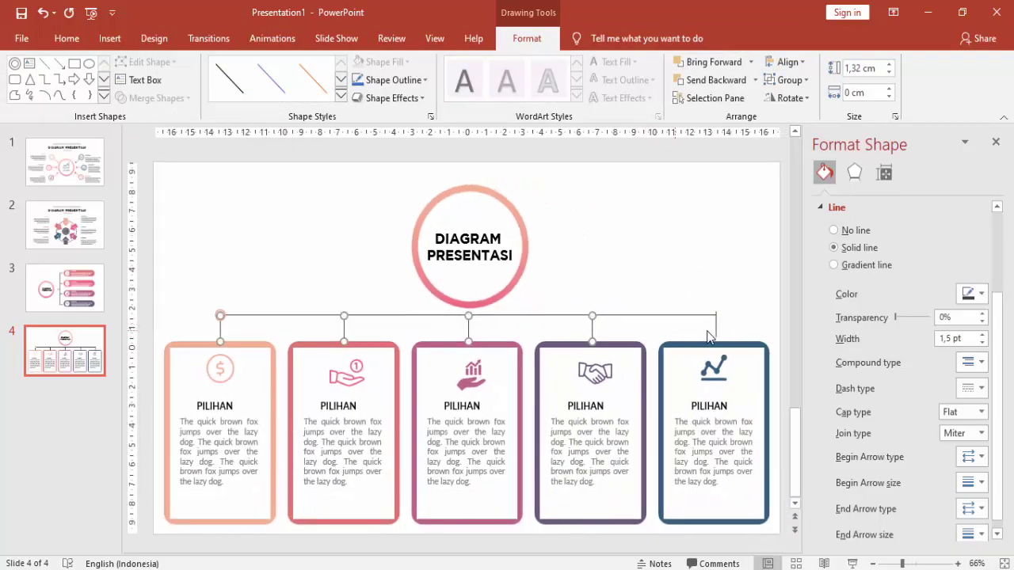
{"action": "left_click", "coordinate": [717, 327]}
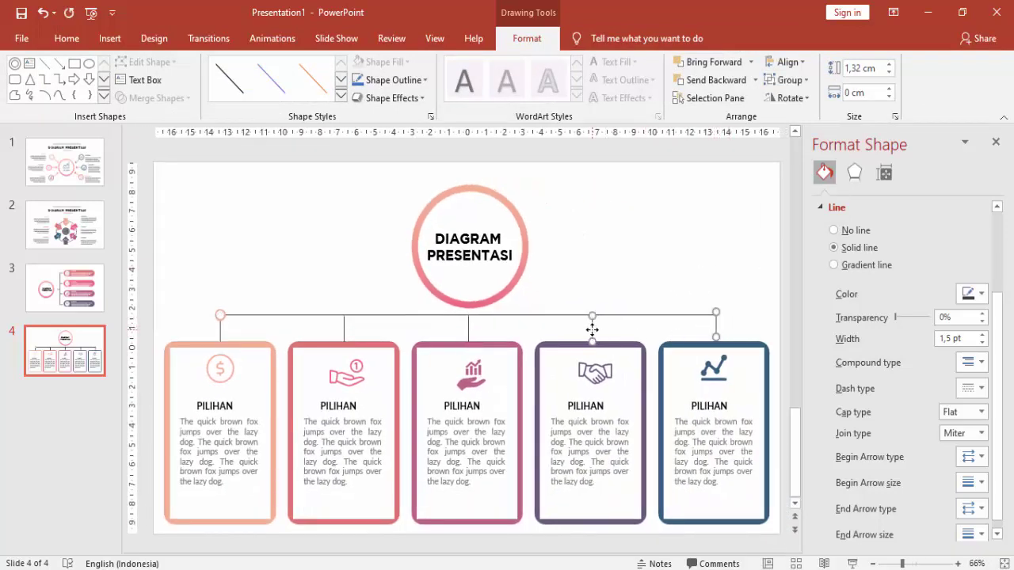
{"action": "left_click", "coordinate": [784, 62]}
{"action": "left_click", "coordinate": [810, 176]}
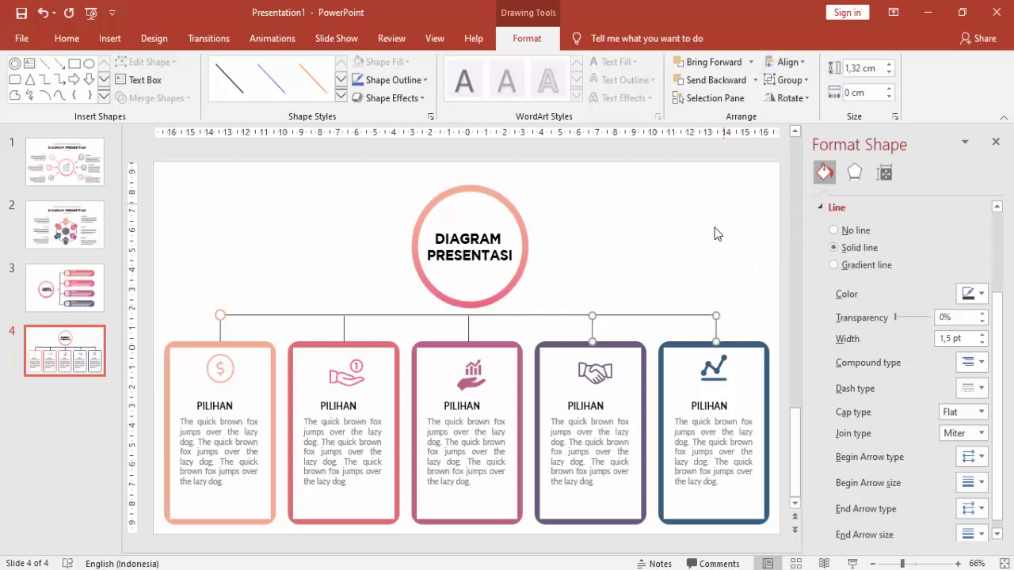
{"action": "left_click", "coordinate": [717, 231]}
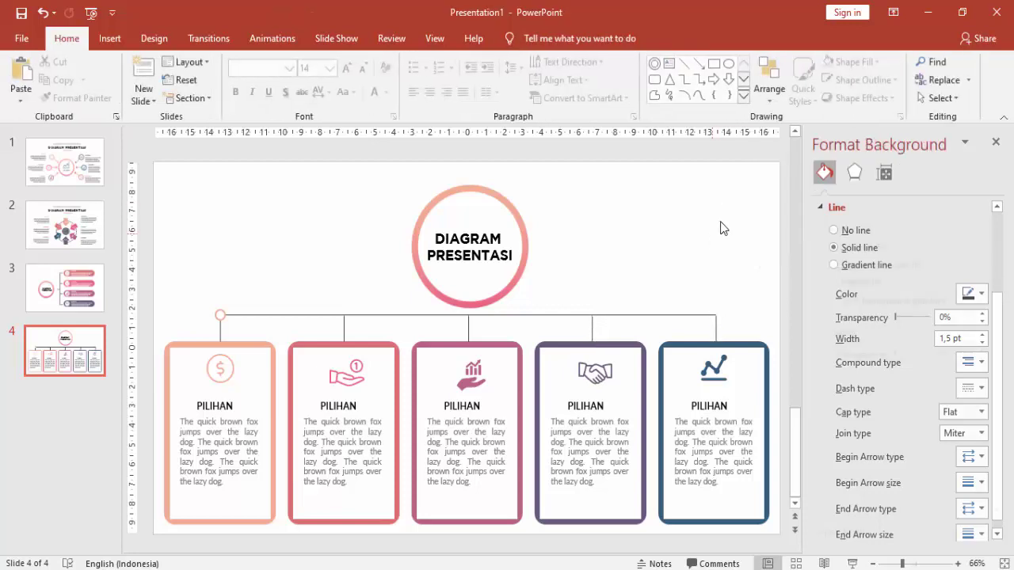
- Duplicate the small circle node onto each connector junction along the bar
{"action": "left_click", "coordinate": [224, 316]}
{"action": "key", "text": "ctrl+d"}
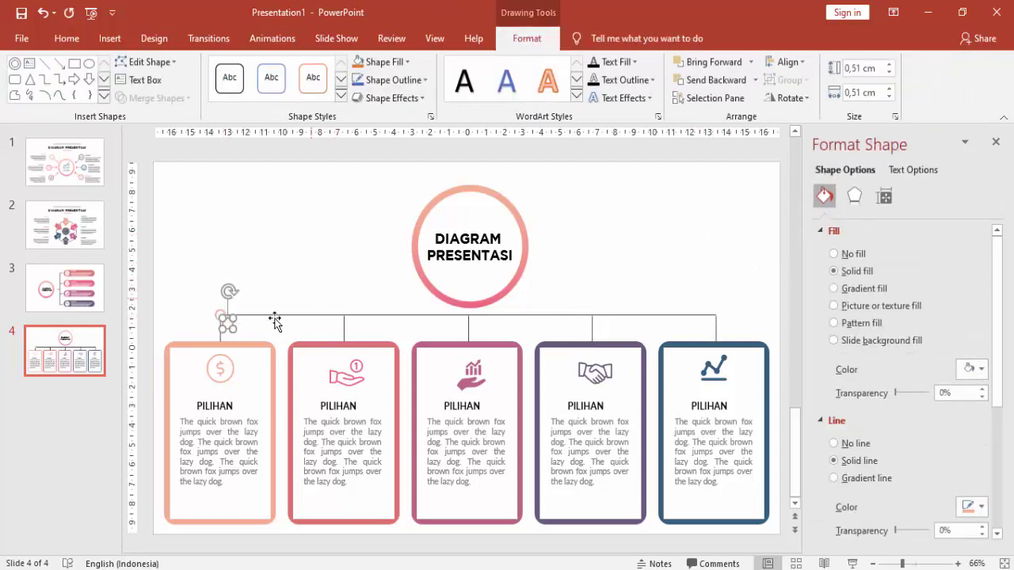
{"action": "left_click_drag", "start_coordinate": [228, 323], "coordinate": [344, 314]}
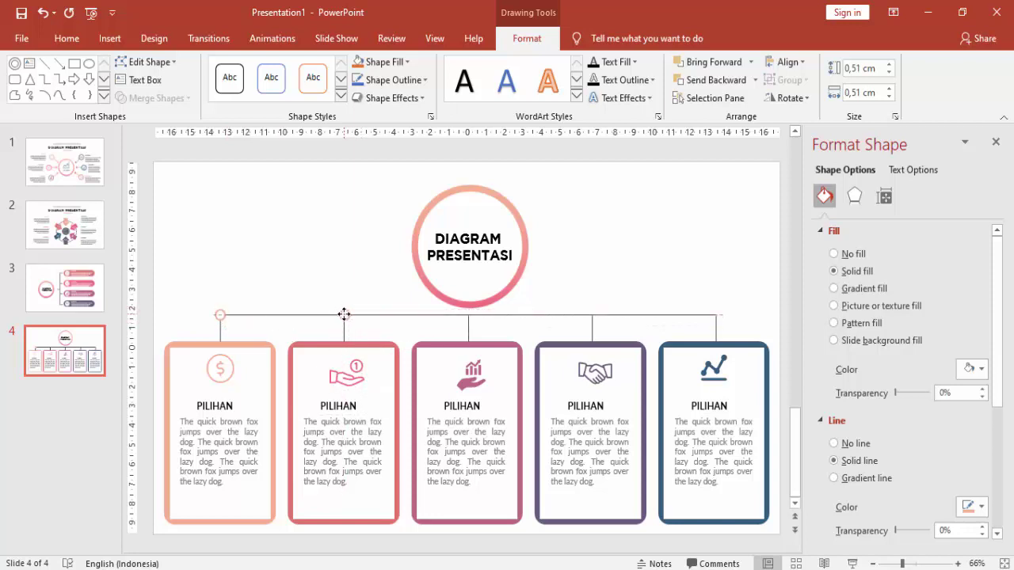
{"action": "key", "text": "ctrl+d"}
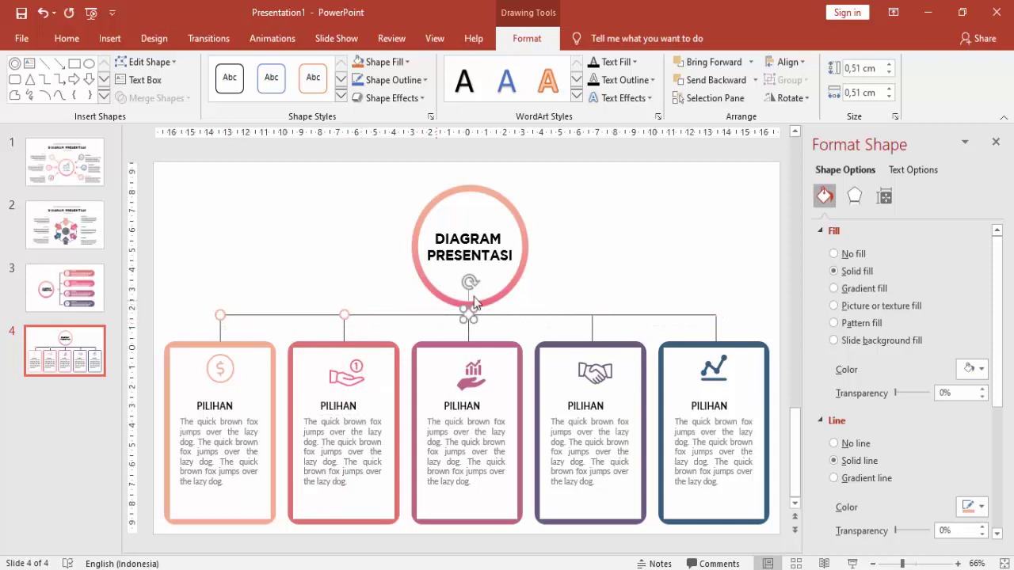
{"action": "key", "text": "ctrl+d"}
{"action": "key", "text": "ctrl+d"}
{"action": "left_click", "coordinate": [757, 313]}
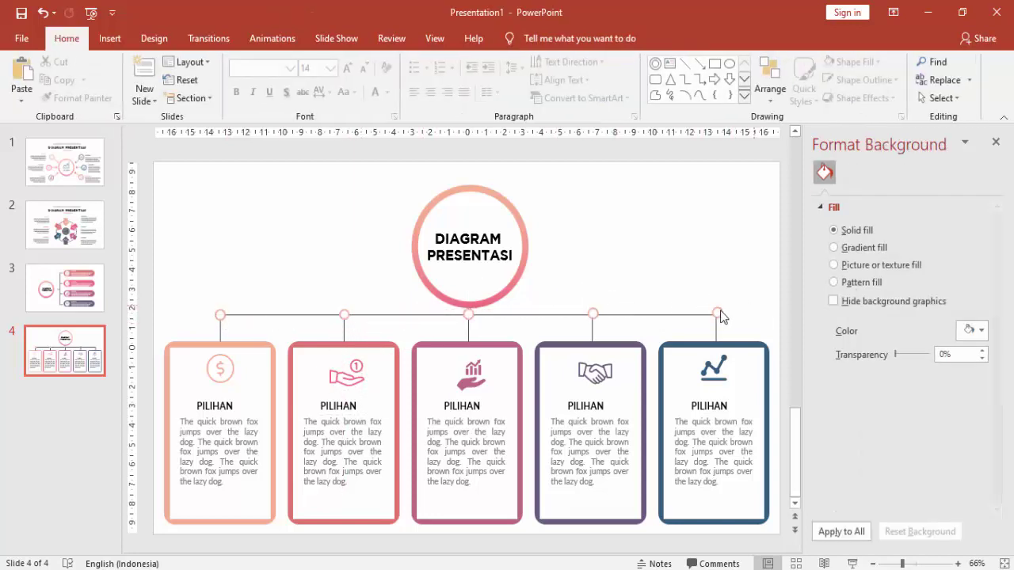
- Nudge the right-end, middle and left circles precisely onto their junctions
{"action": "scroll", "coordinate": [708, 309], "scroll_direction": "up", "scroll_amount": 1}
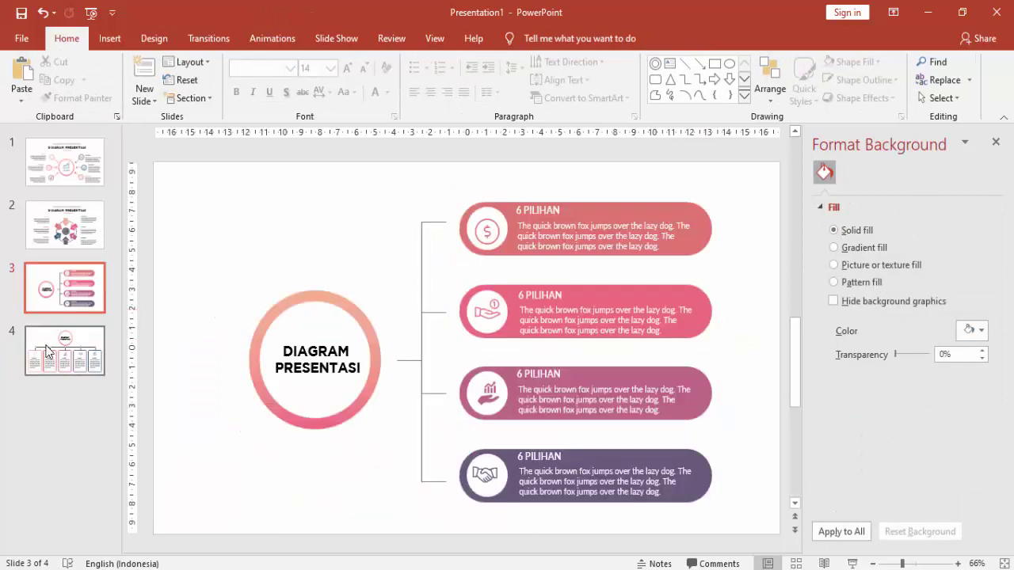
{"action": "scroll", "coordinate": [625, 335], "scroll_direction": "down", "scroll_amount": 1}
{"action": "scroll", "coordinate": [423, 351], "scroll_direction": "up", "scroll_amount": 3}
{"action": "scroll", "coordinate": [473, 317], "scroll_direction": "up", "scroll_amount": 3}
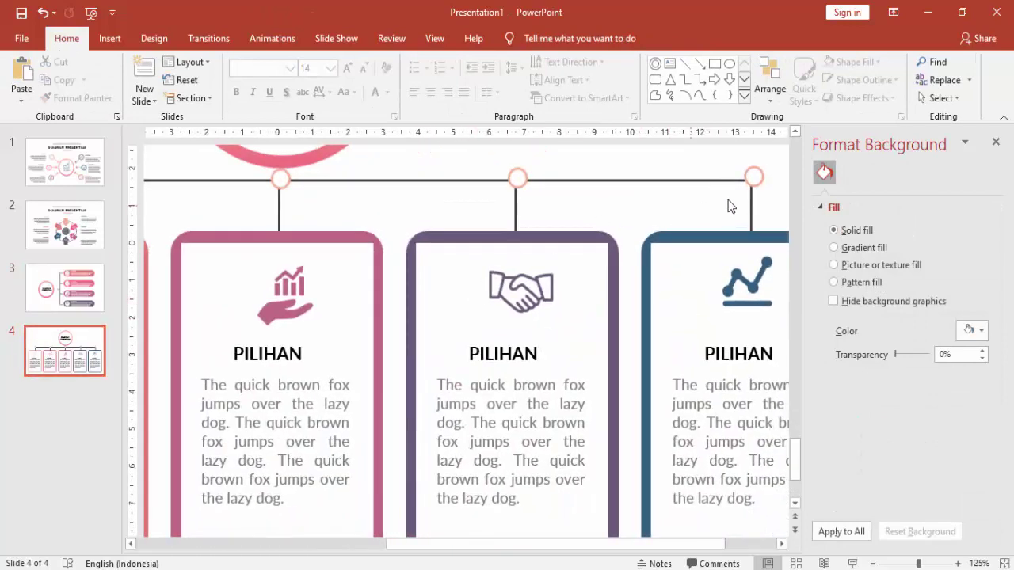
{"action": "left_click_drag", "start_coordinate": [753, 182], "coordinate": [747, 181]}
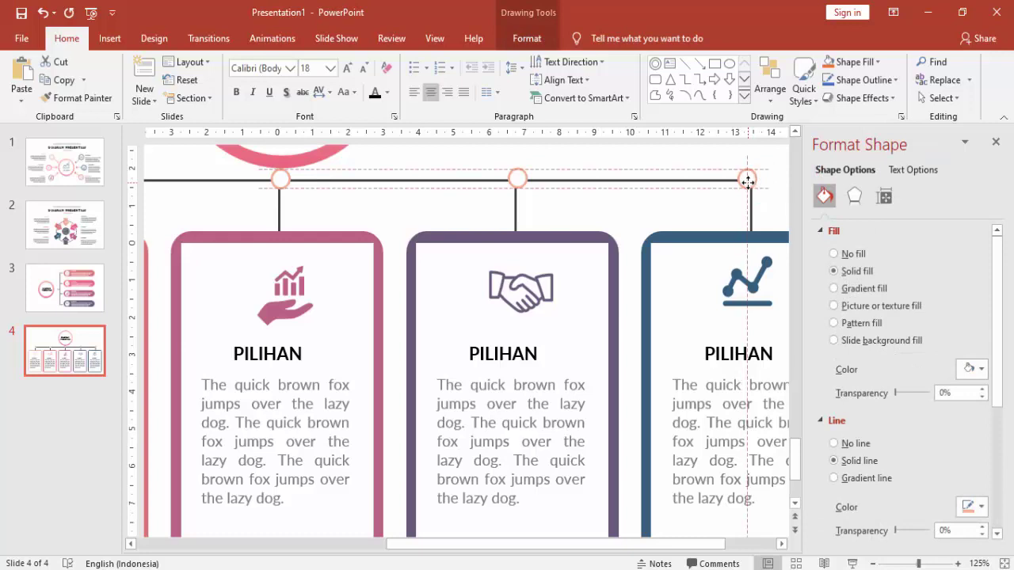
{"action": "left_click_drag", "start_coordinate": [748, 181], "coordinate": [751, 179]}
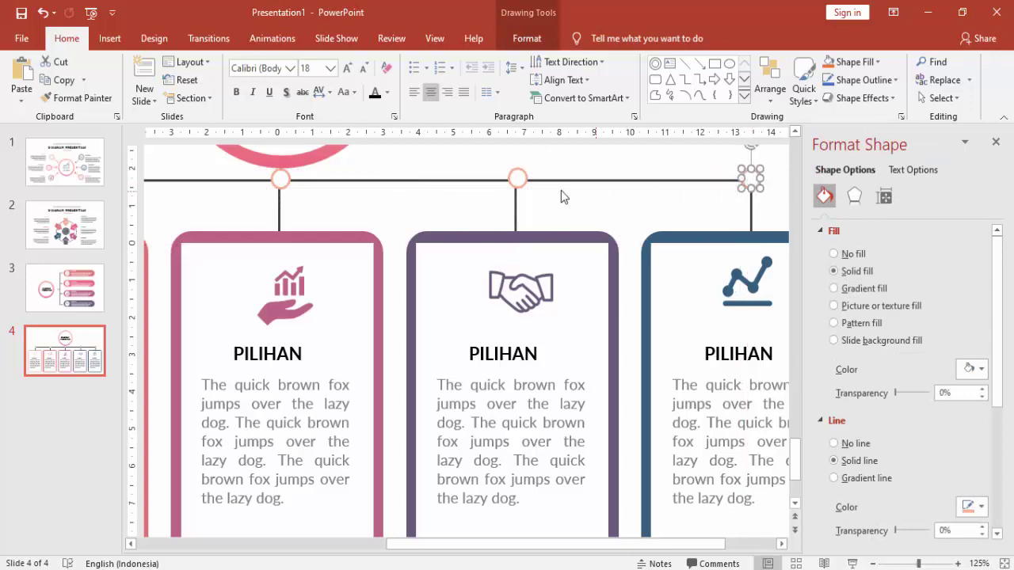
{"action": "left_click_drag", "start_coordinate": [521, 176], "coordinate": [516, 177]}
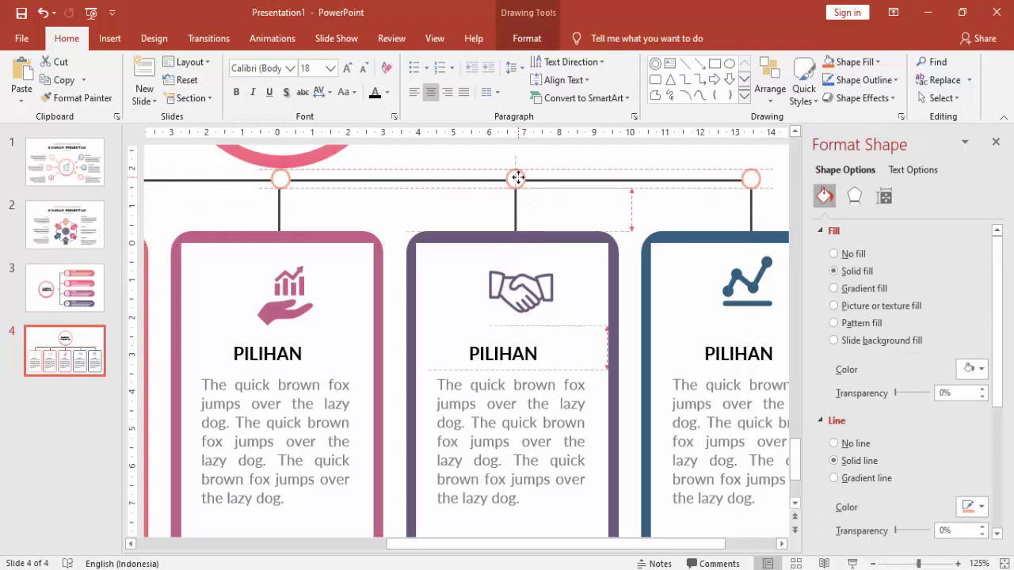
{"action": "left_click_drag", "start_coordinate": [282, 179], "coordinate": [280, 187]}
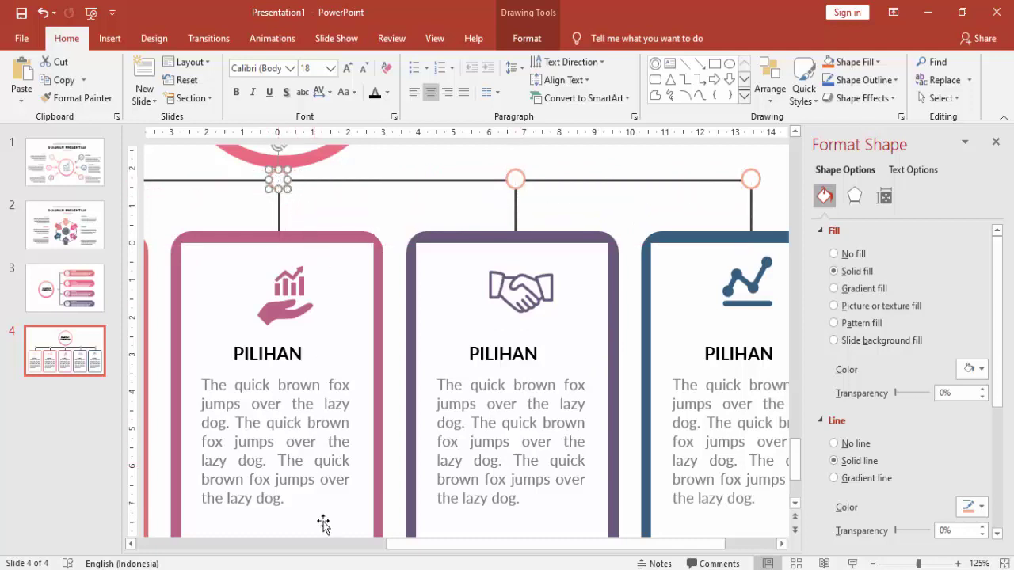
{"action": "left_click", "coordinate": [337, 544]}
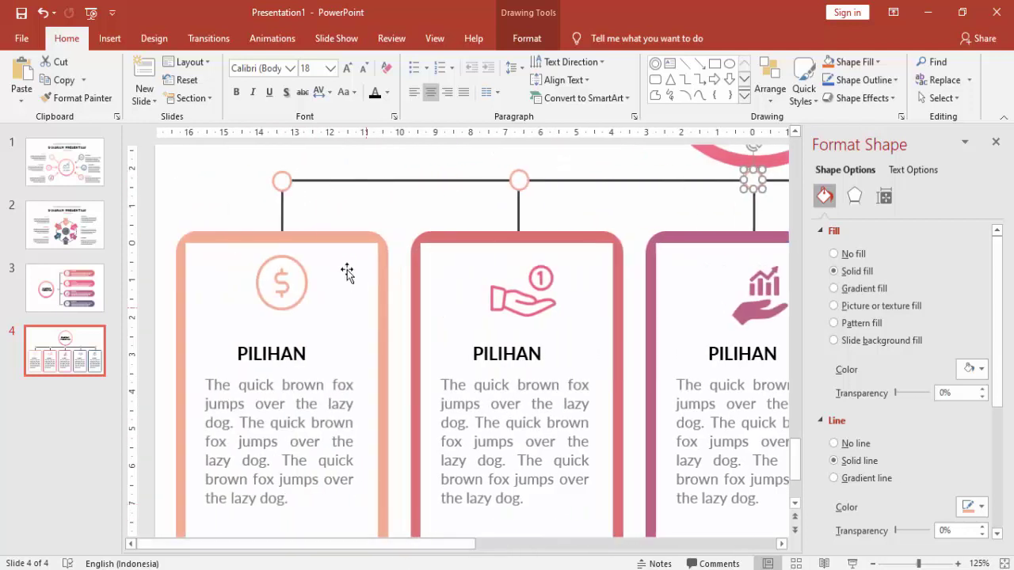
- Move the DIAGRAM PRESENTASI title circle slightly upward
{"action": "scroll", "coordinate": [595, 173], "scroll_direction": "down", "scroll_amount": 5, "text": "ctrl"}
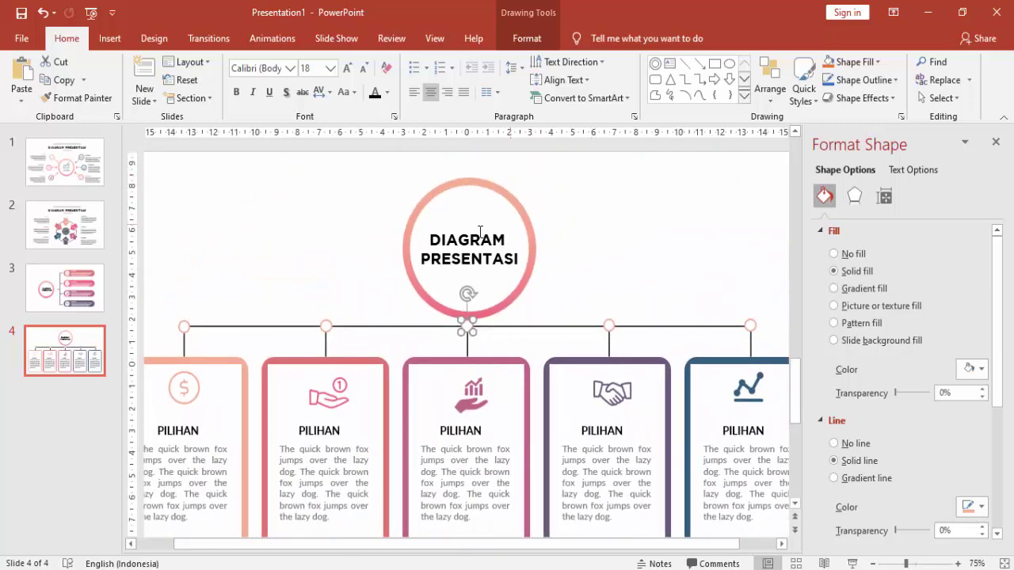
{"action": "left_click_drag", "start_coordinate": [502, 197], "coordinate": [499, 178]}
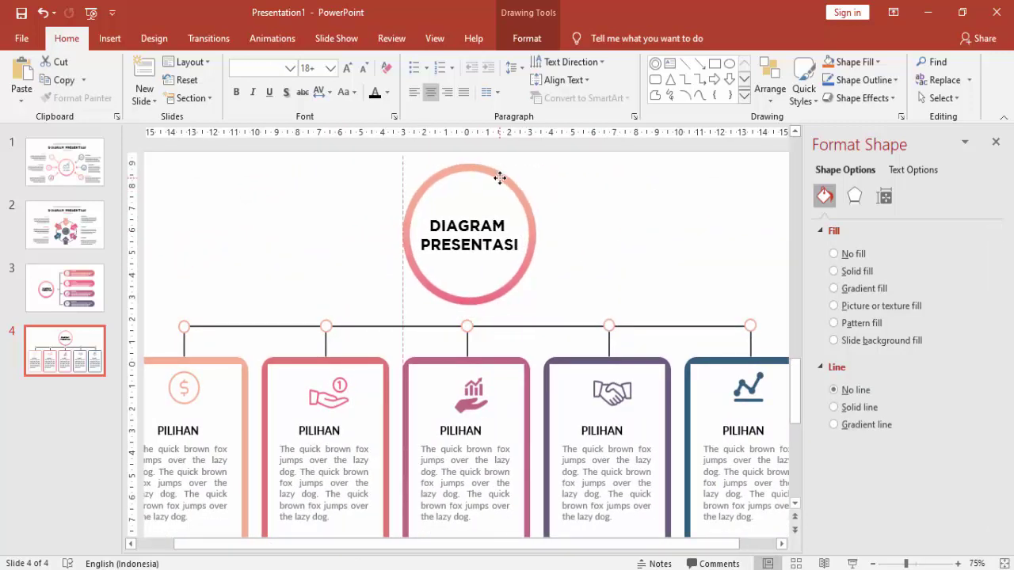
{"action": "left_click", "coordinate": [563, 187]}
{"action": "scroll", "coordinate": [562, 187], "scroll_direction": "down", "scroll_amount": 1, "text": "ctrl"}
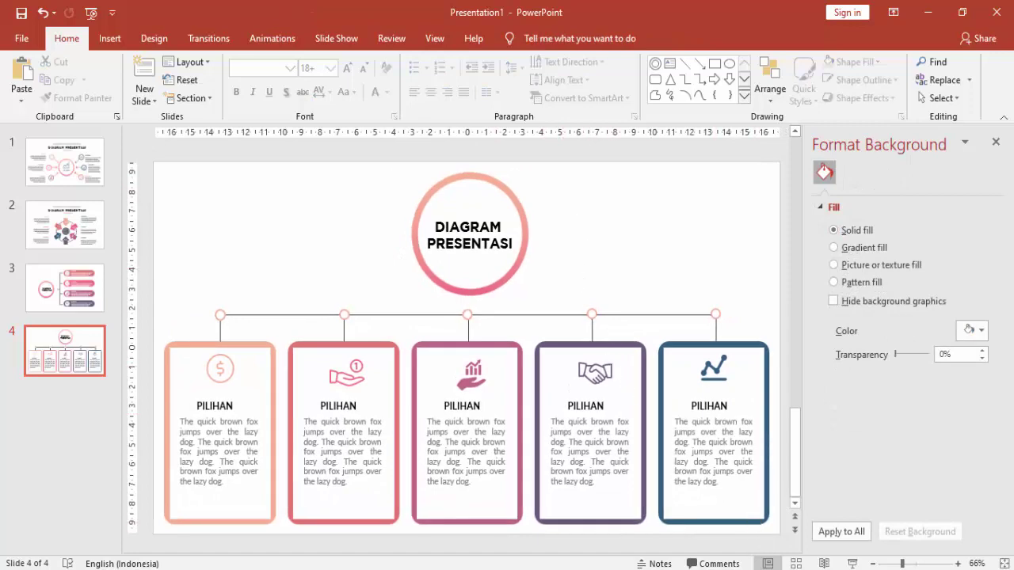
- Play the slide show from slide 4, exit it, and review slides 1 to 3
{"action": "key", "text": "shift+F5"}
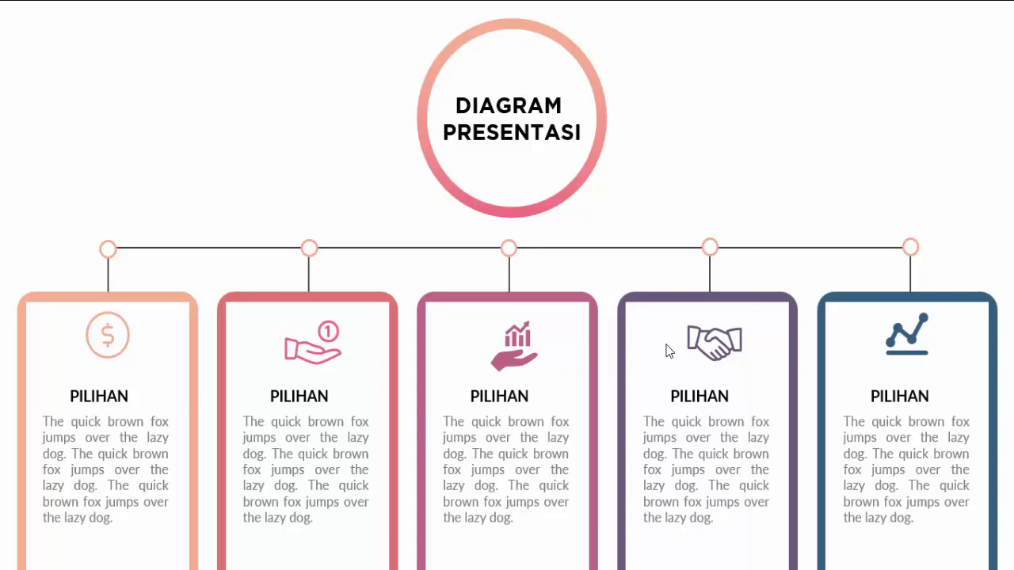
{"action": "key", "text": "Escape"}
{"action": "left_click", "coordinate": [54, 150]}
{"action": "left_click", "coordinate": [68, 240]}
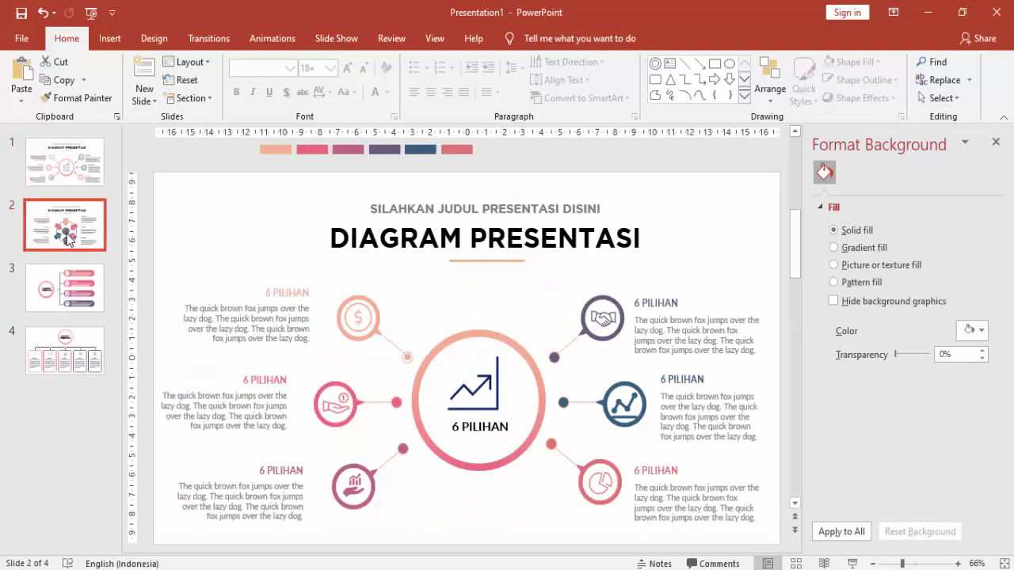
{"action": "left_click", "coordinate": [80, 305]}
- Return to slide 4 and close the Format Background pane
{"action": "left_click", "coordinate": [95, 365]}
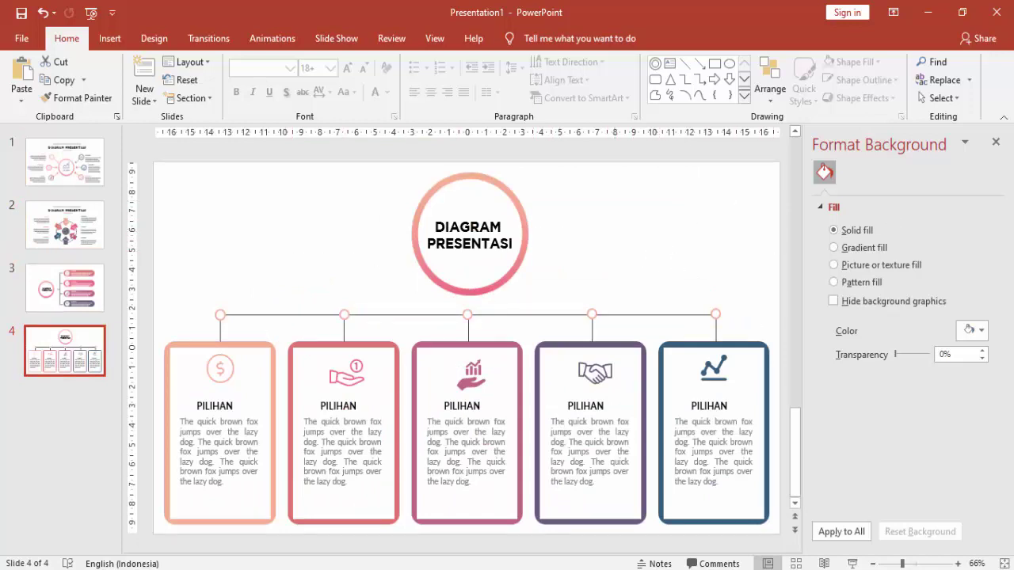
{"action": "left_click", "coordinate": [996, 143]}
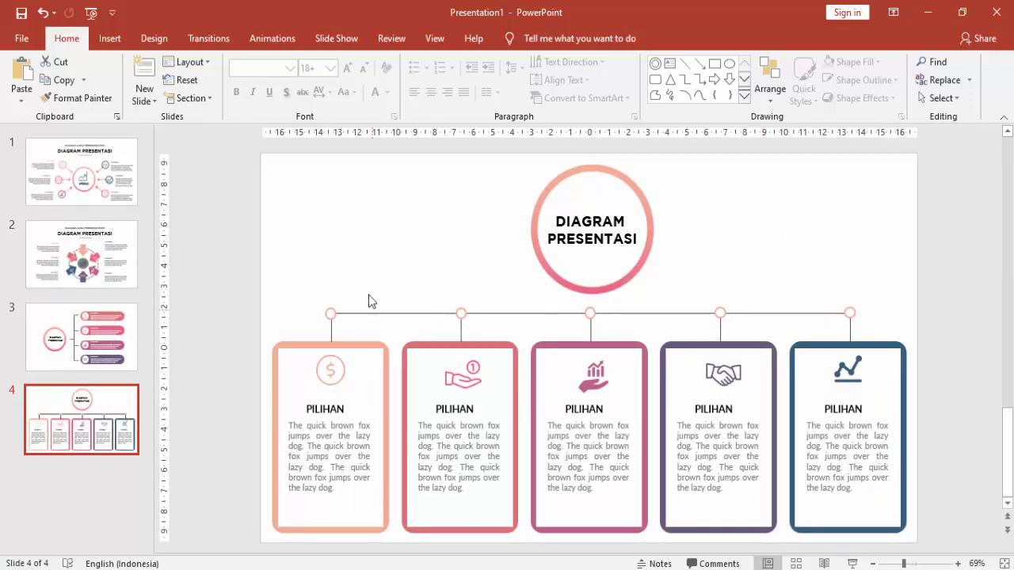
{"action": "left_click", "coordinate": [380, 269]}
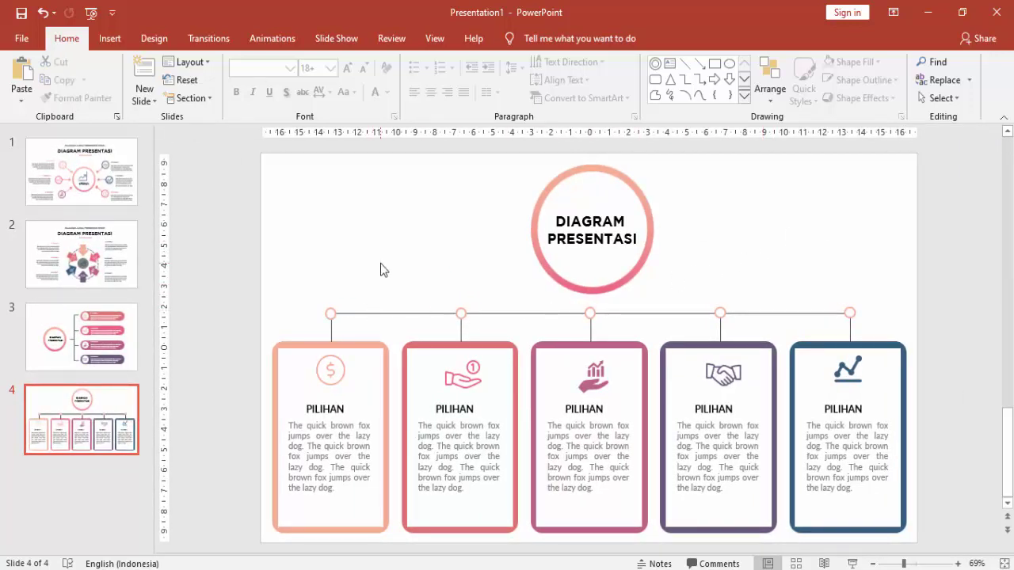